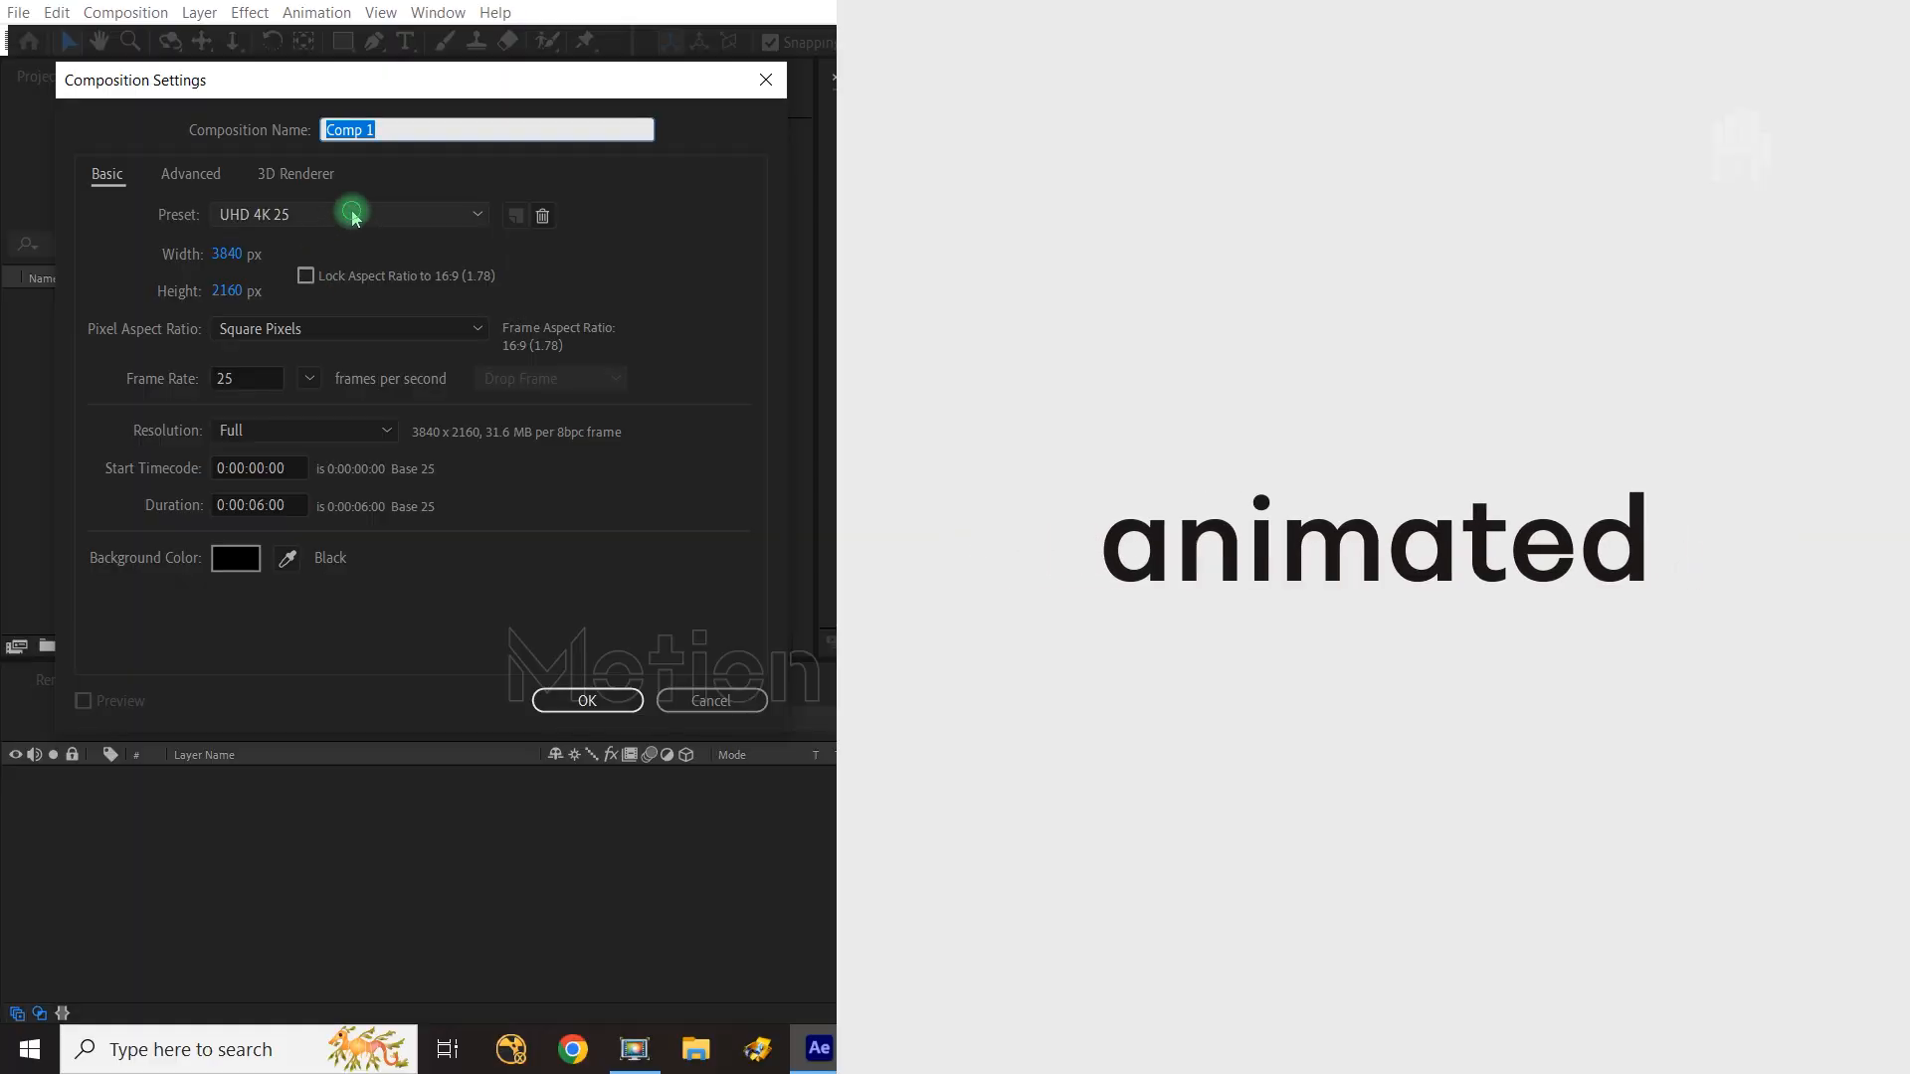
Create a new composition with a width of 1080 px and a height of 1350 px
{"action": "left_click", "coordinate": [354, 217]}
{"action": "left_click", "coordinate": [456, 221]}
{"action": "left_click", "coordinate": [233, 274]}
{"action": "type", "text": "1080"}
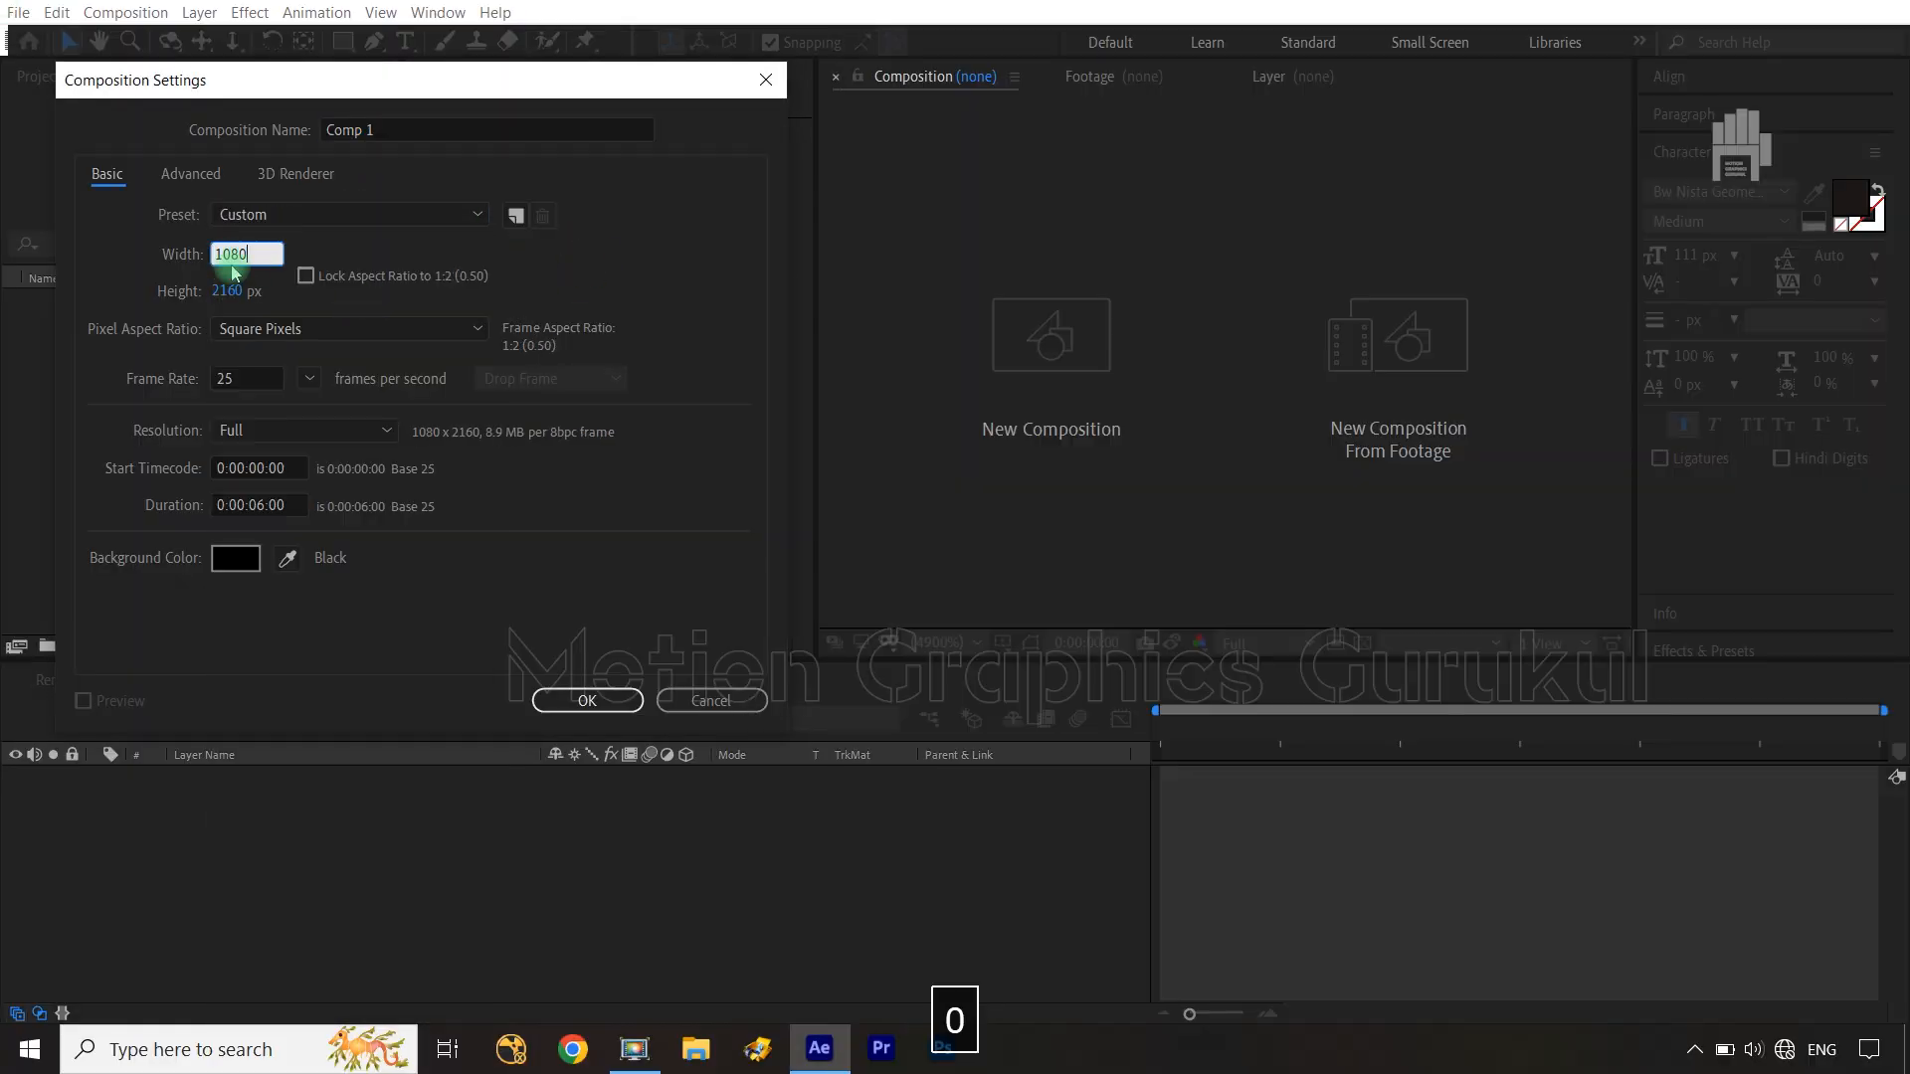
{"action": "left_click", "coordinate": [229, 292]}
{"action": "type", "text": "1350"}
{"action": "left_click", "coordinate": [658, 243]}
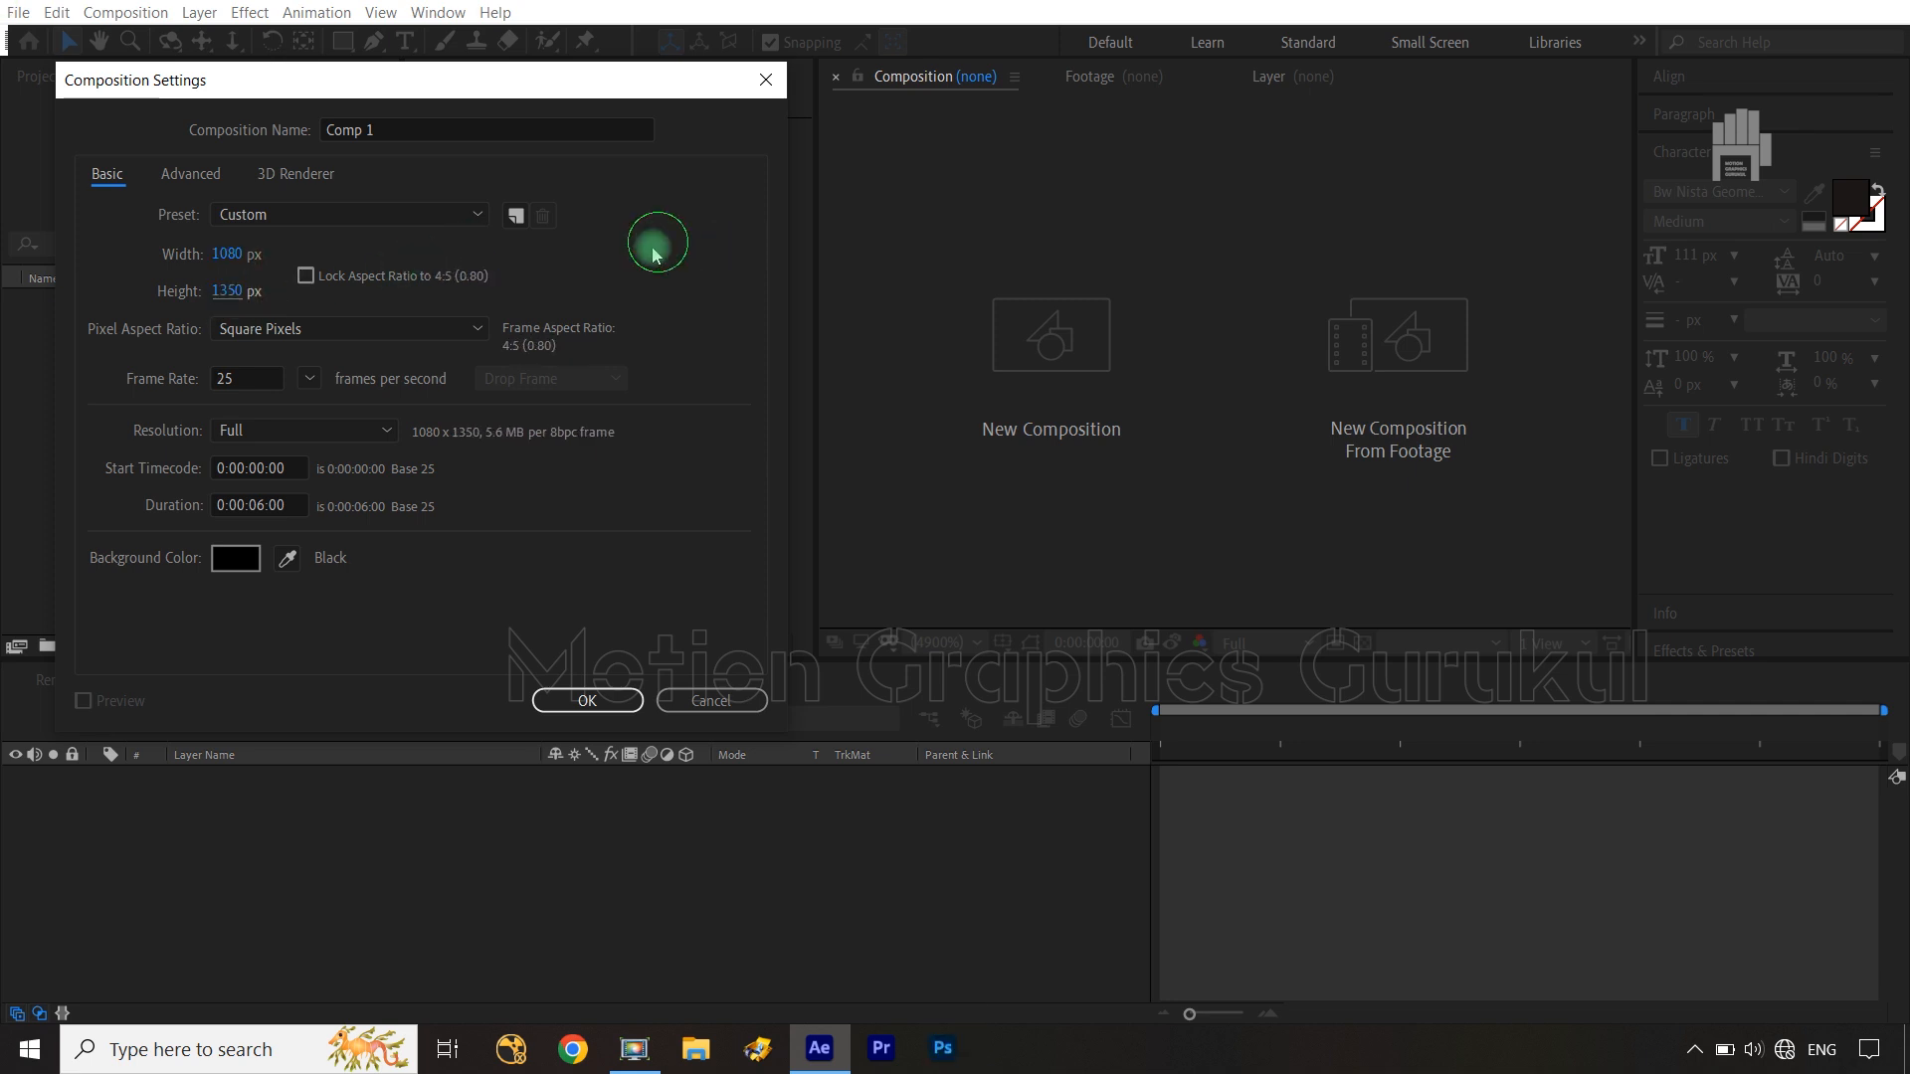
{"action": "left_click", "coordinate": [587, 699]}
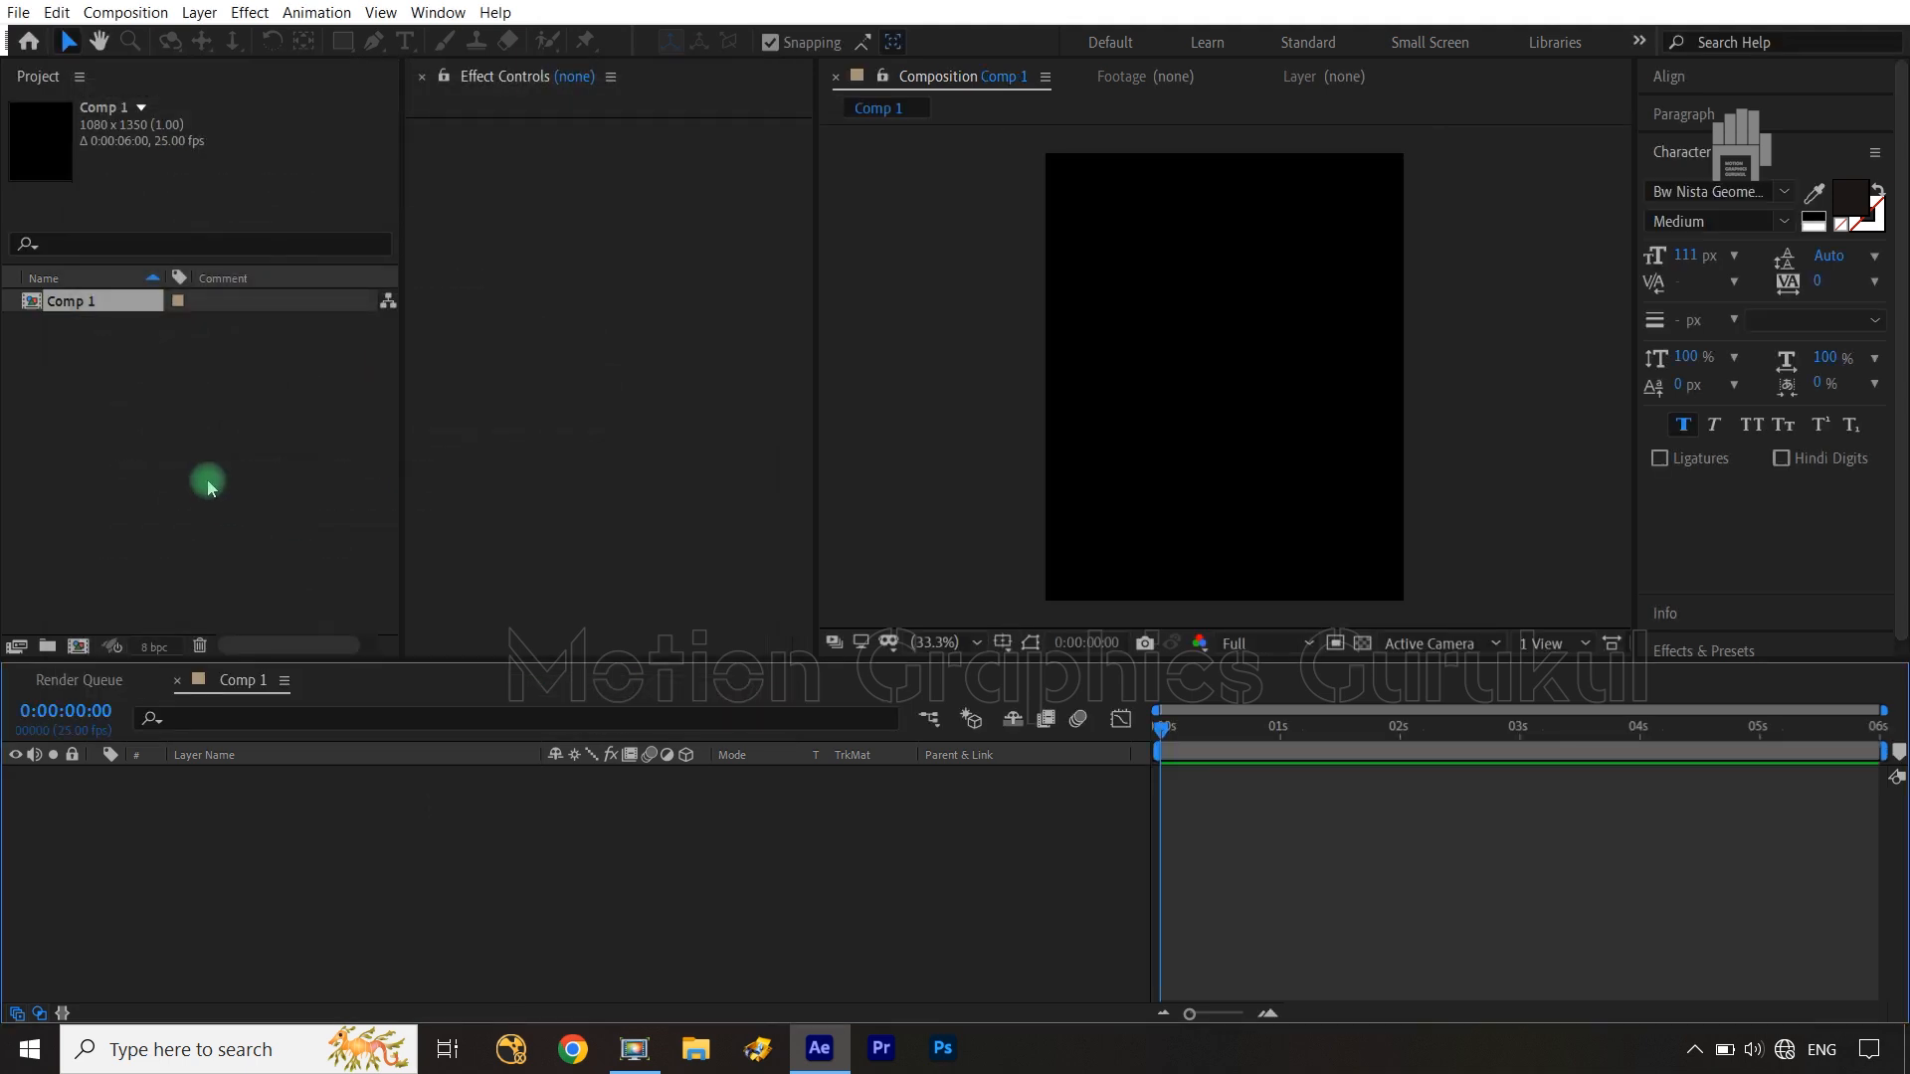
Add a white solid layer at the full 1080 x 1350 px composition size as the background
{"action": "left_click", "coordinate": [299, 436]}
{"action": "key", "text": "ctrl+y"}
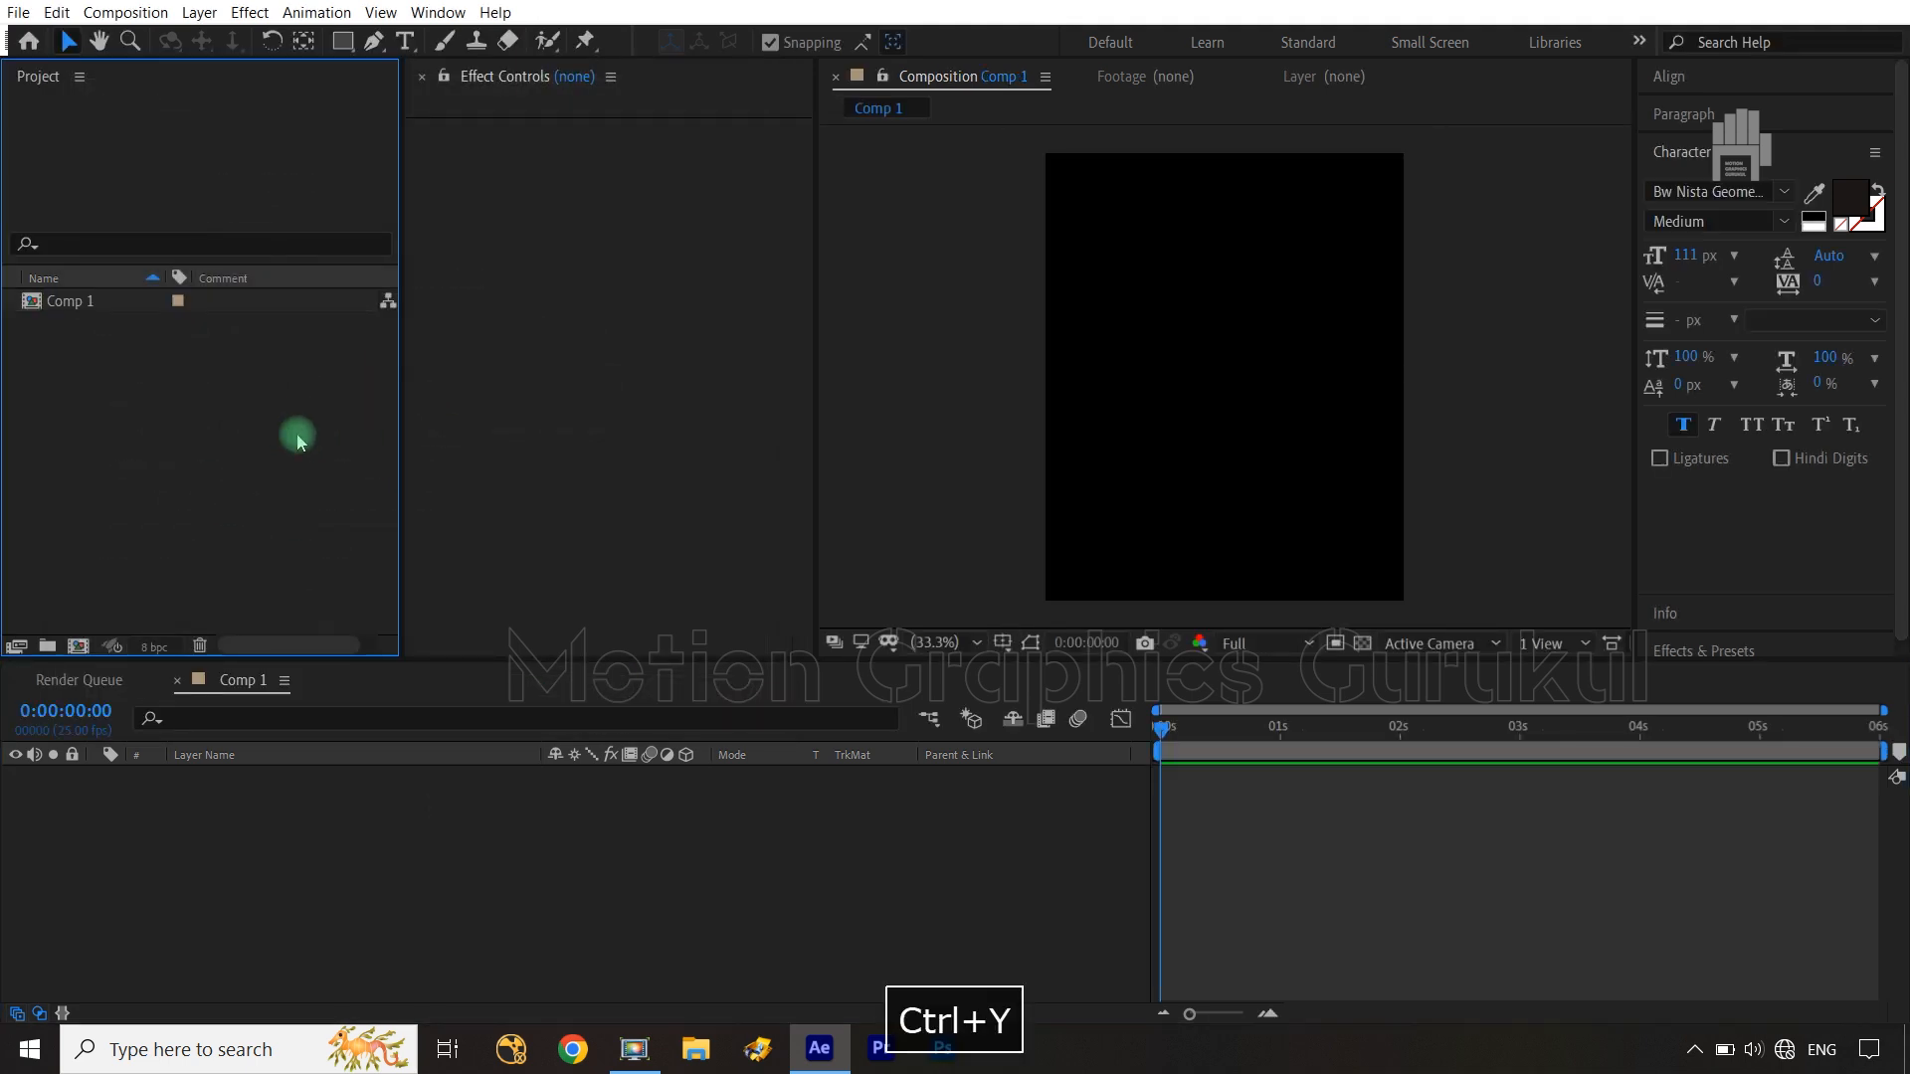
{"action": "left_click", "coordinate": [506, 888]}
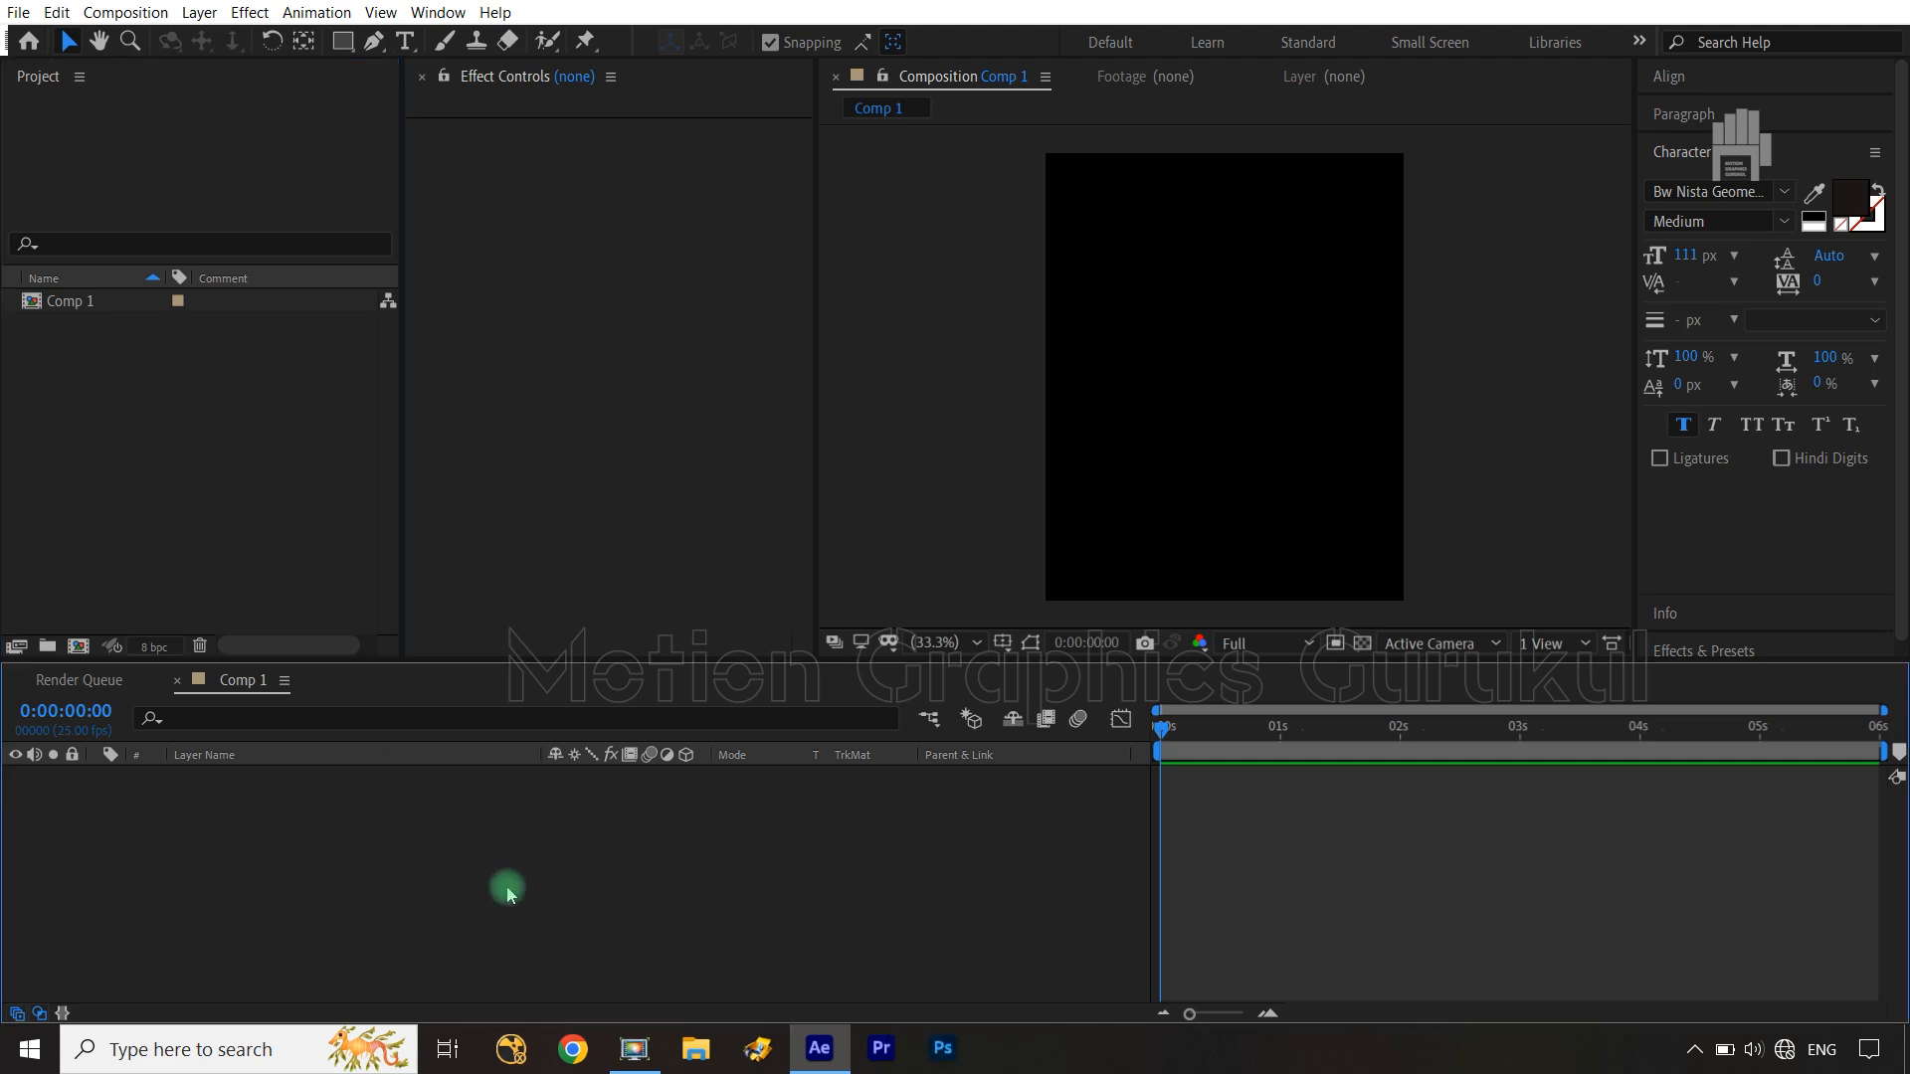
{"action": "key", "text": "ctrl+y"}
{"action": "left_click", "coordinate": [535, 862]}
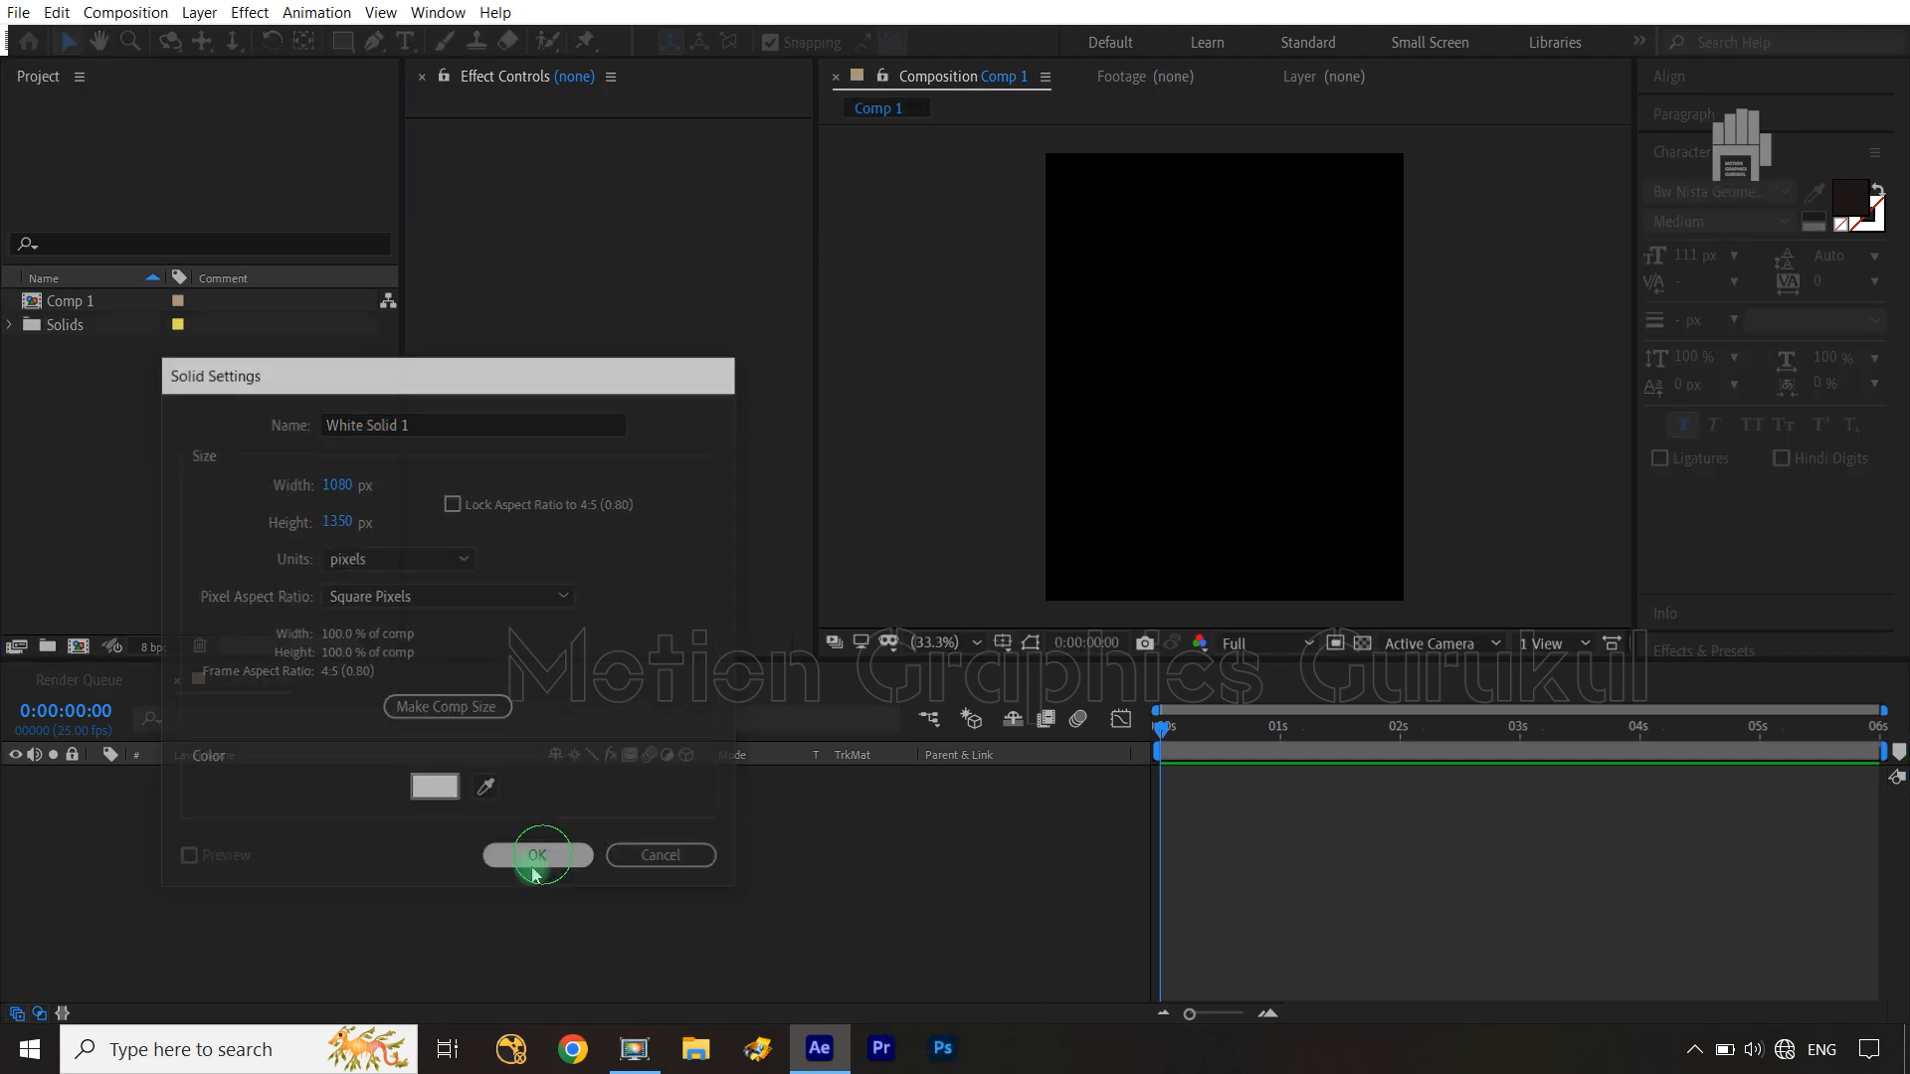
{"action": "left_click", "coordinate": [610, 932]}
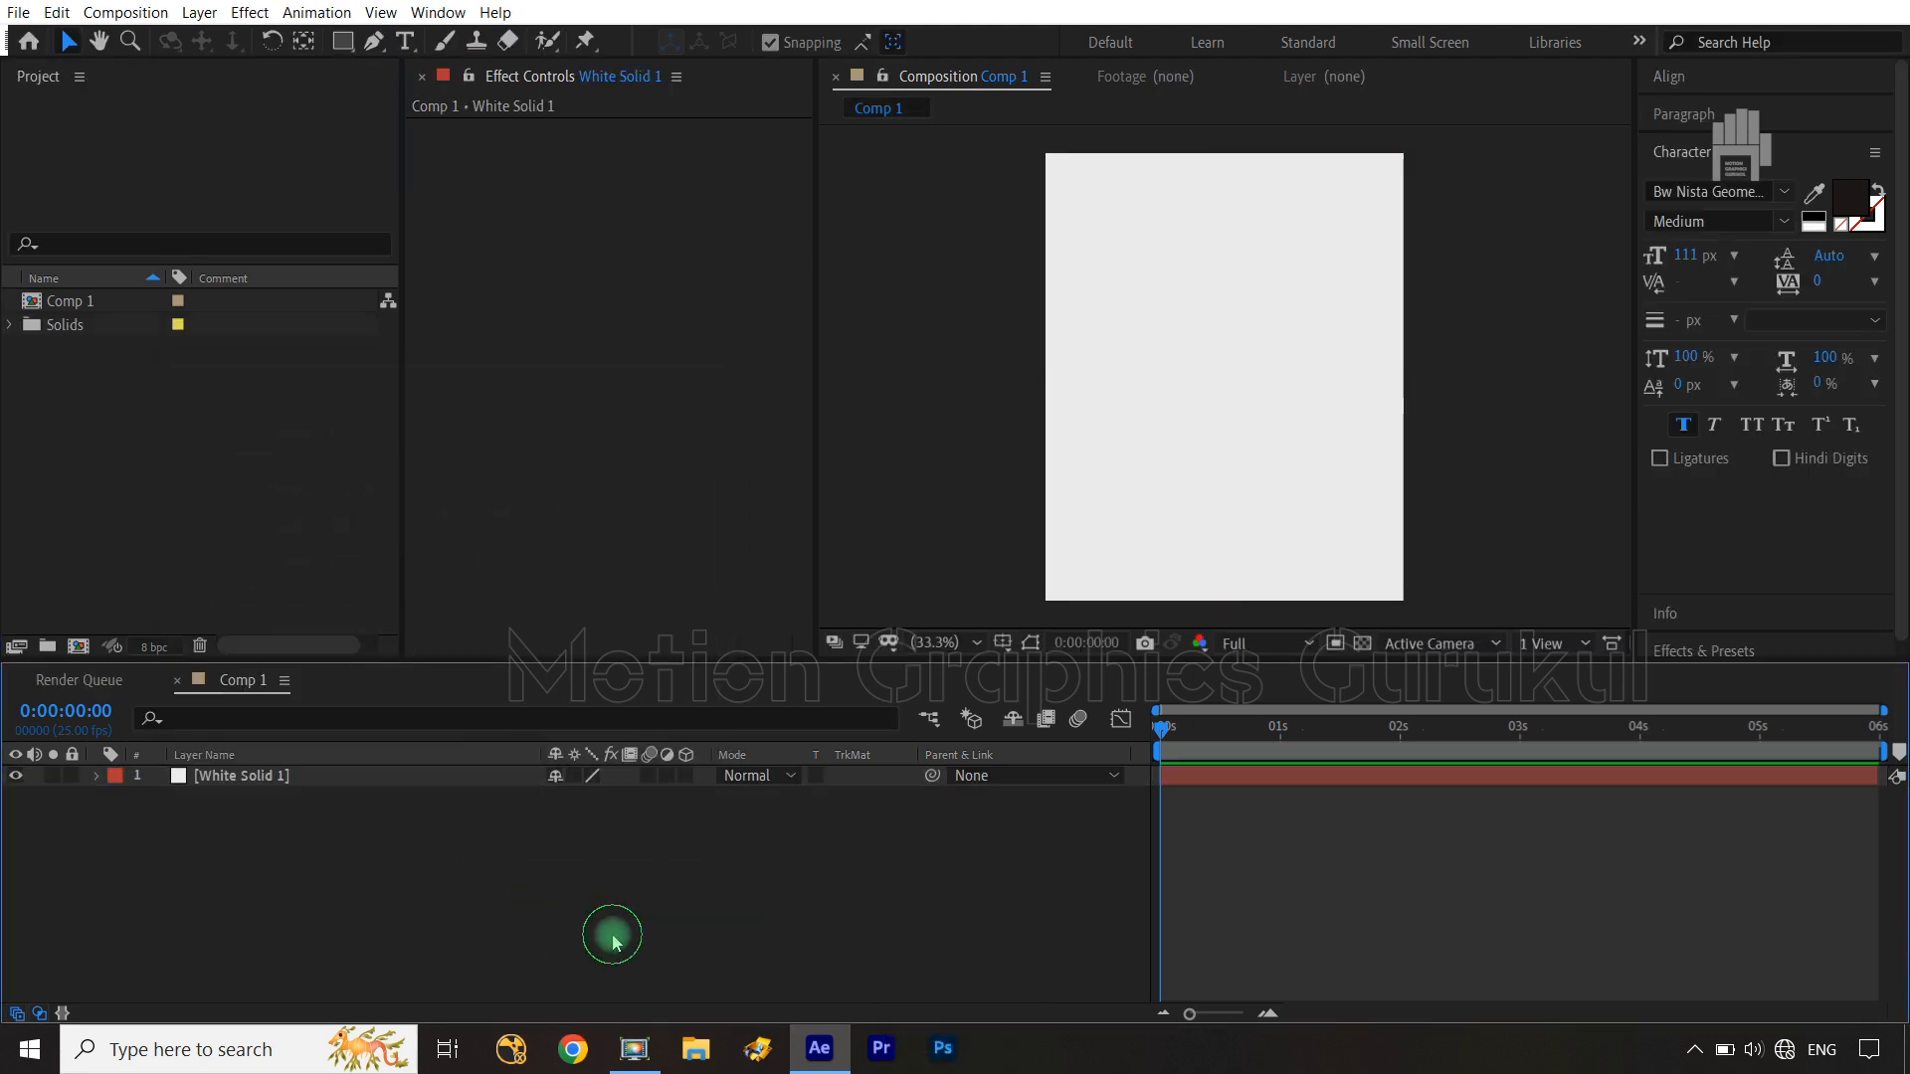
Create a text layer reading "animated" above the white background
{"action": "left_click", "coordinate": [405, 40]}
{"action": "left_click", "coordinate": [1151, 368]}
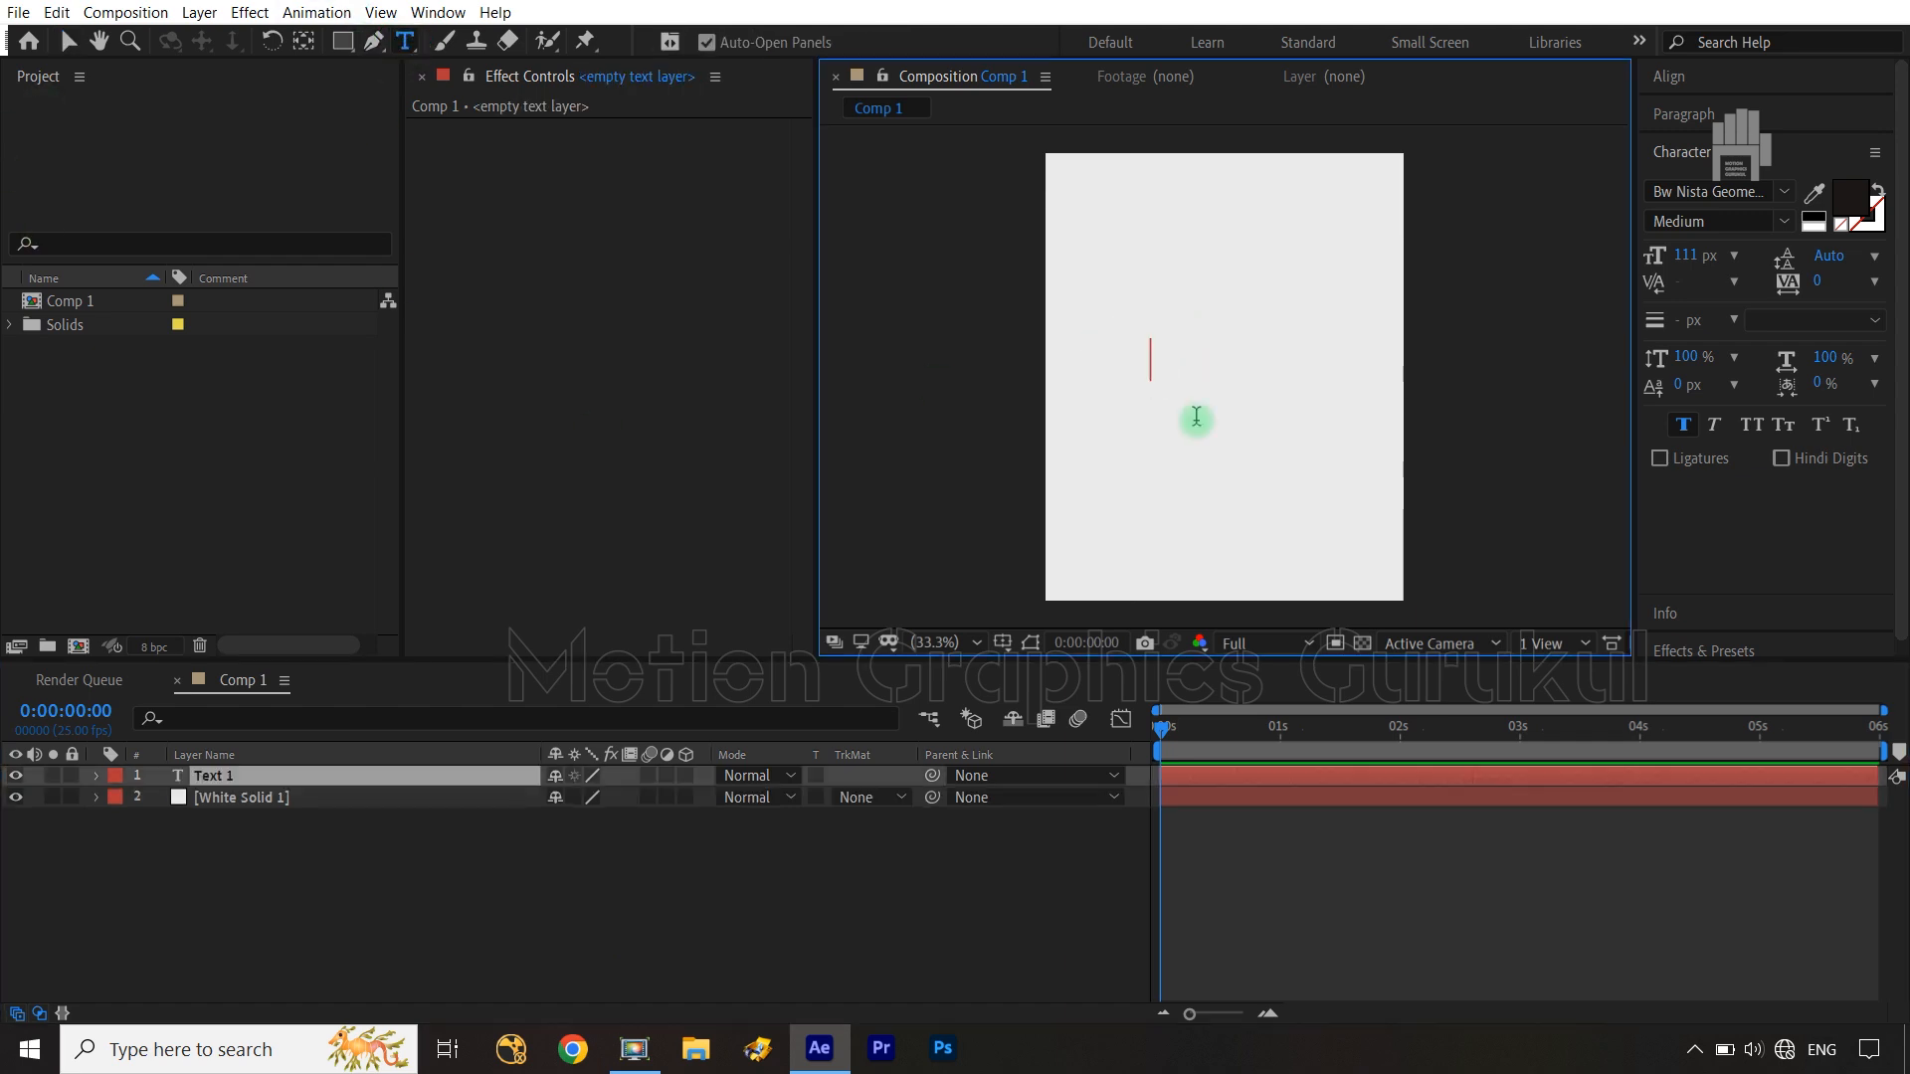
{"action": "type", "text": "an"}
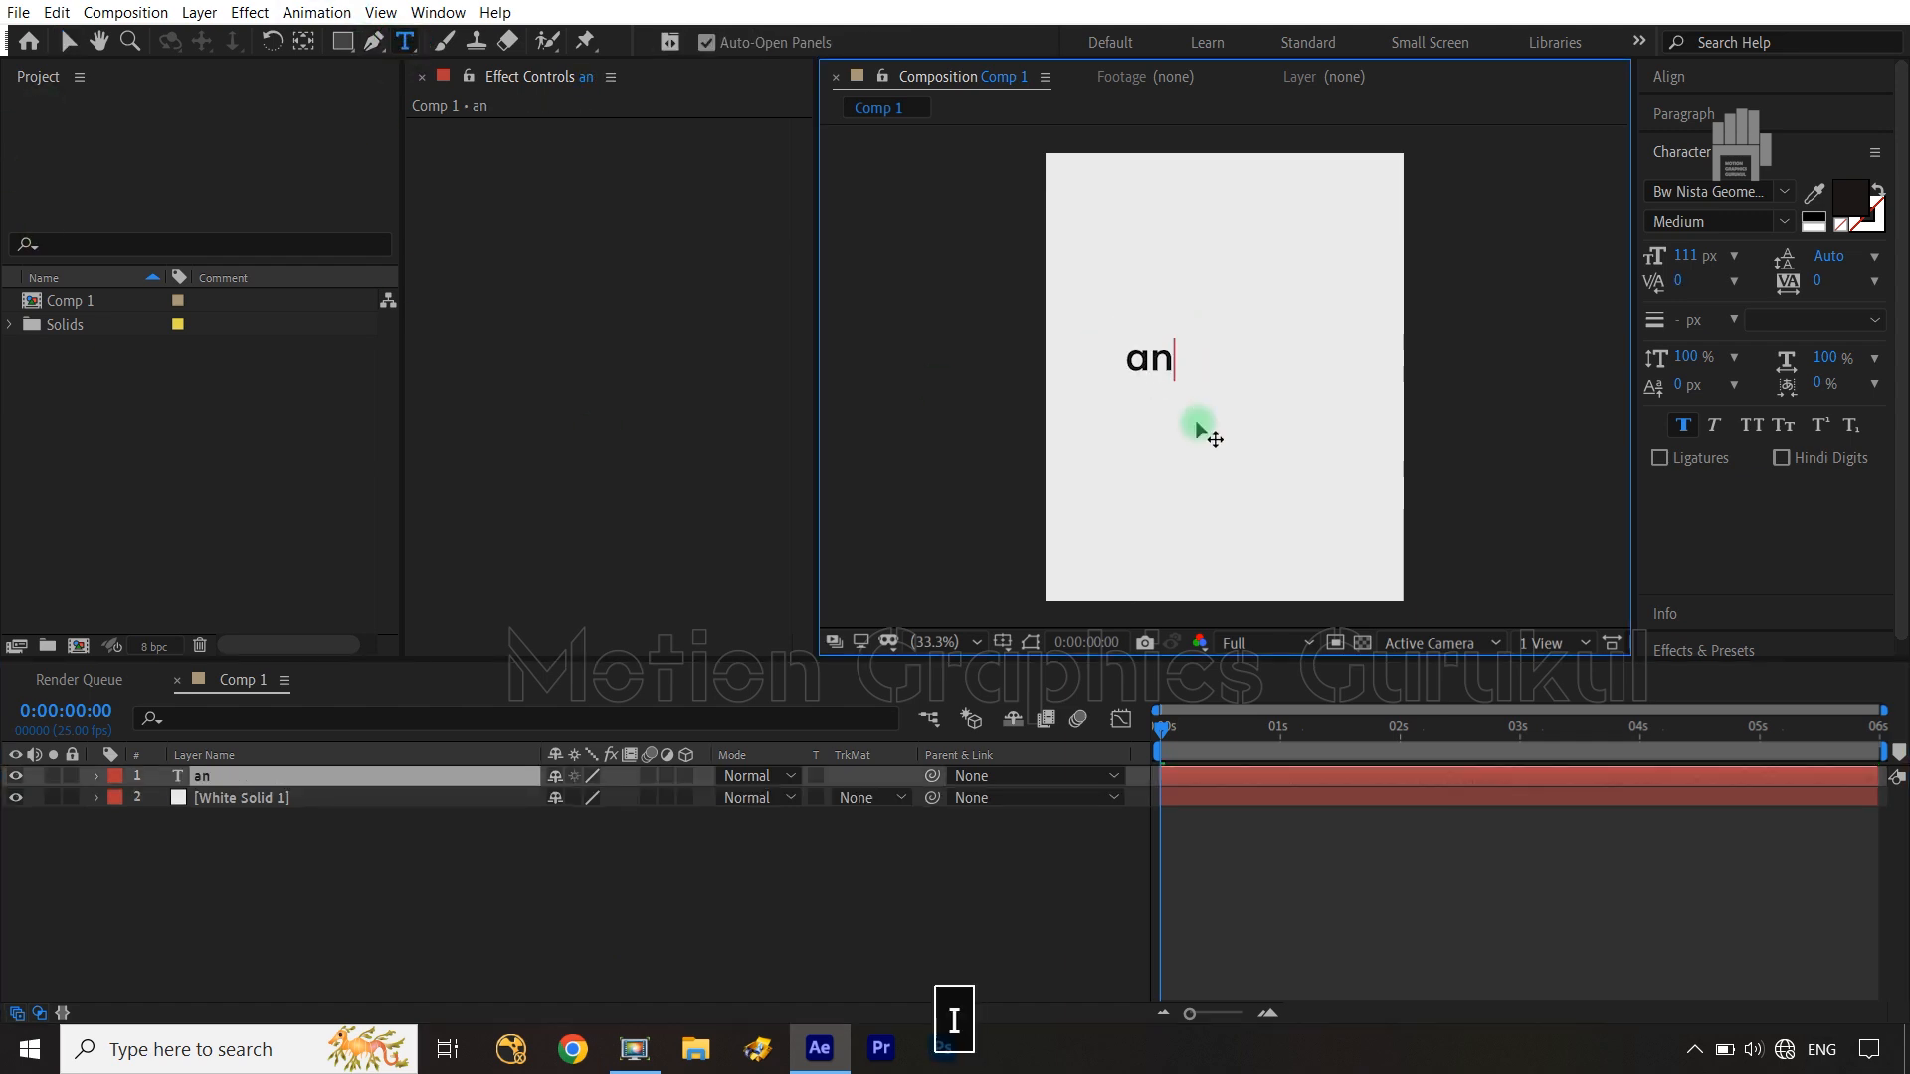
{"action": "type", "text": "imated"}
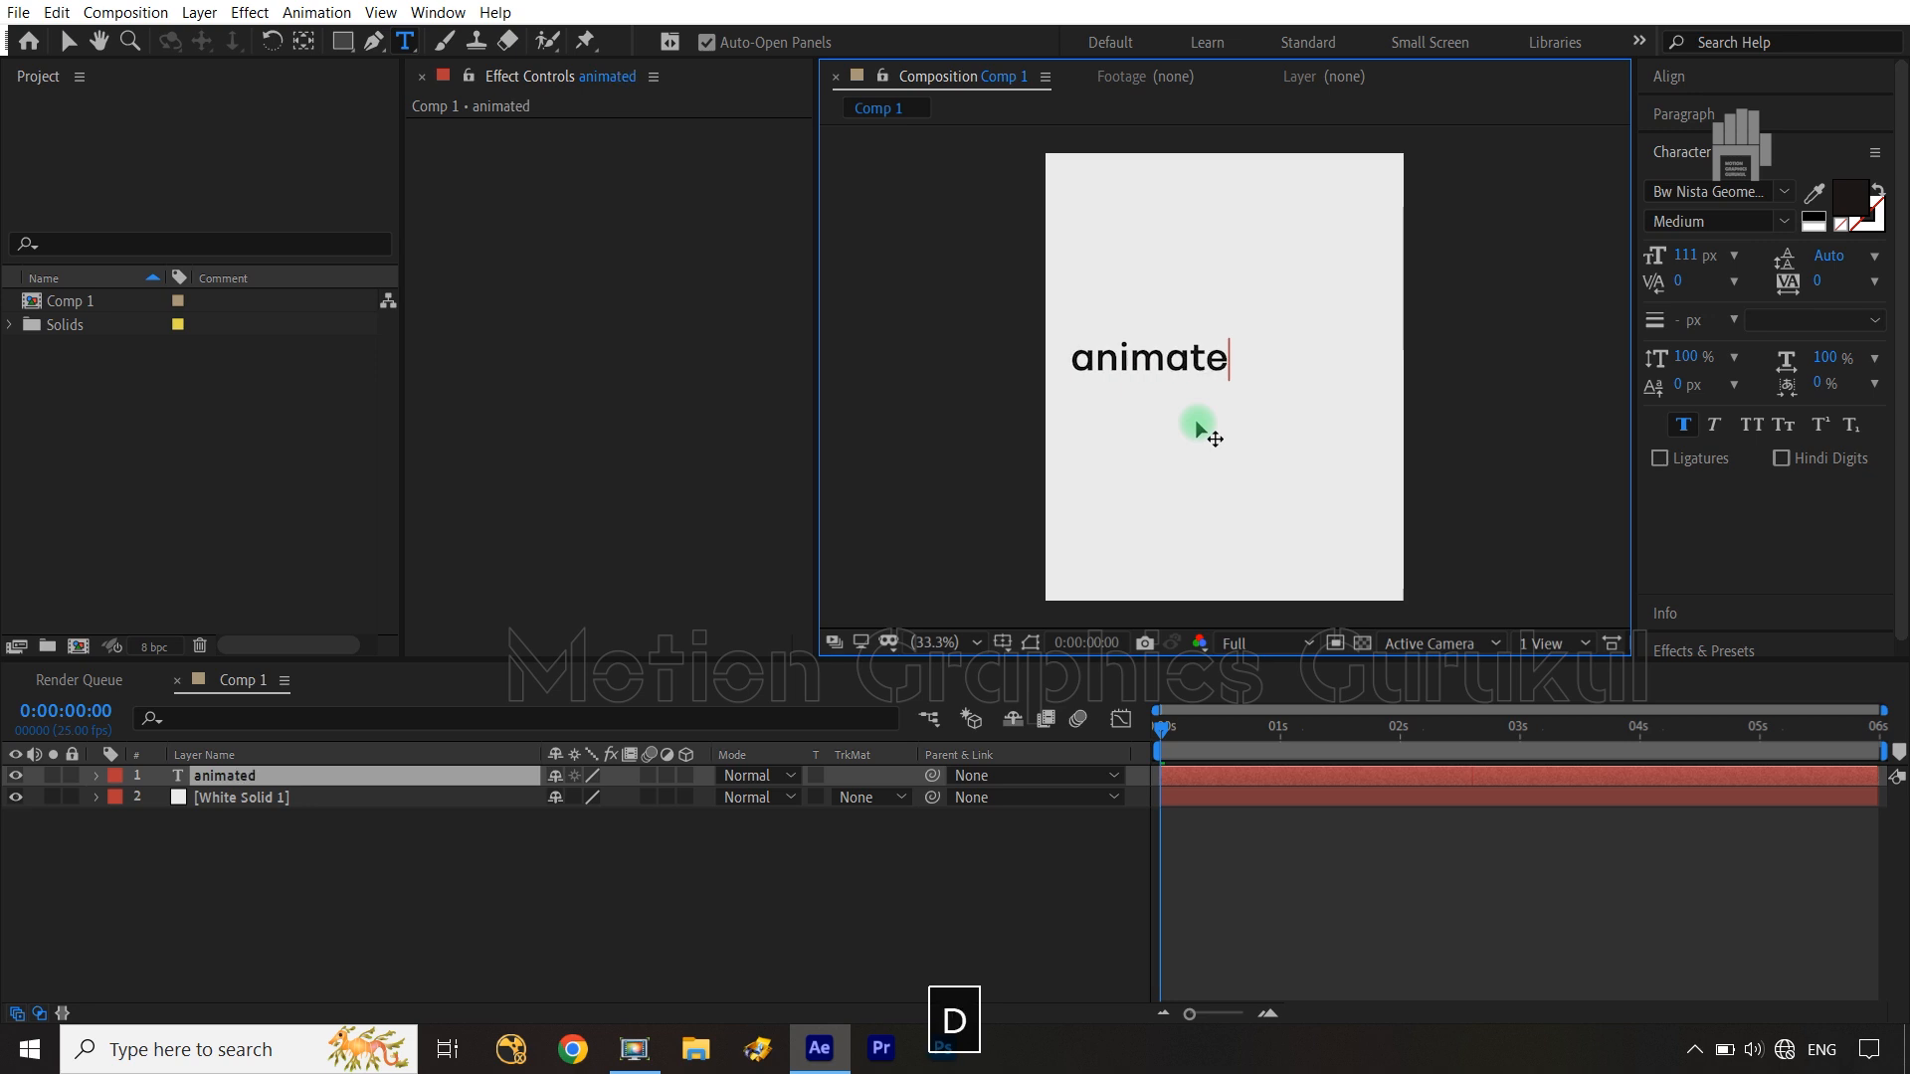
{"action": "left_click", "coordinate": [264, 777]}
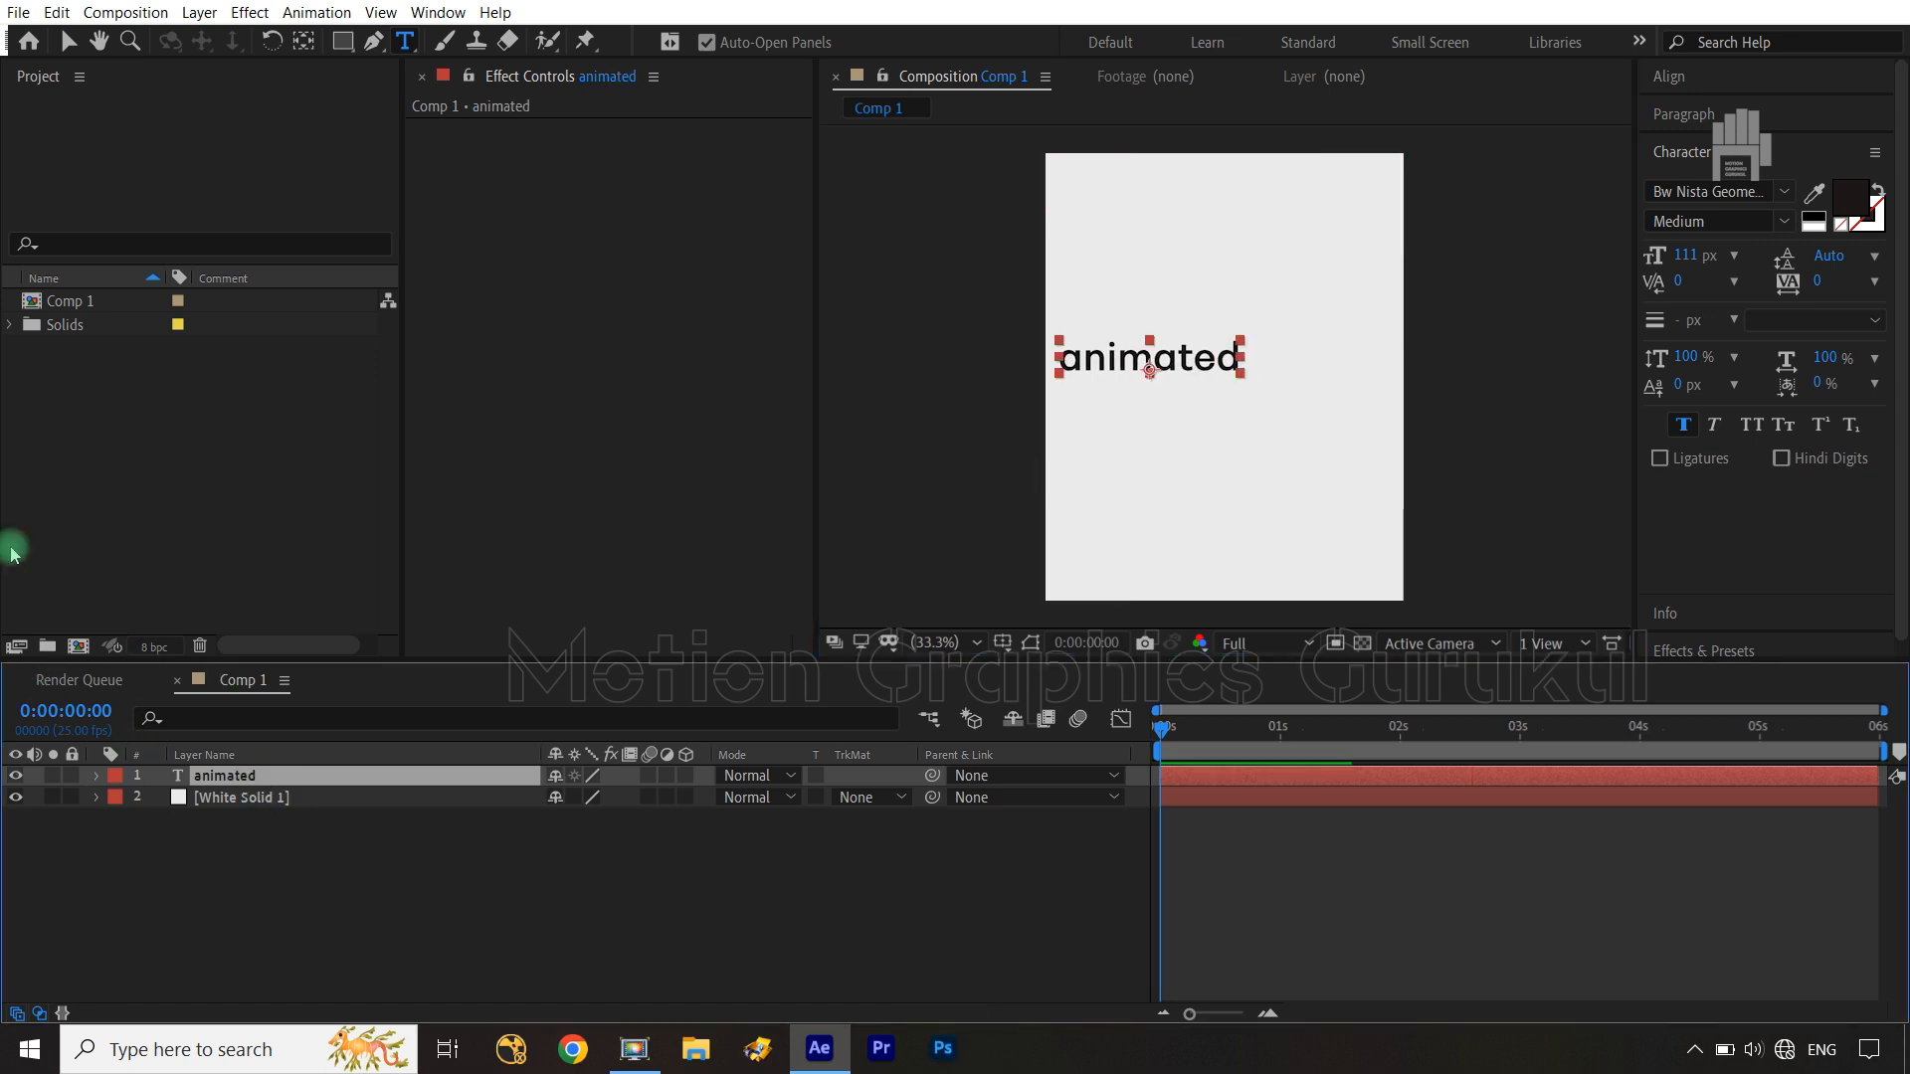
Align the "animated" text layer horizontally and vertically to the center of the composition
{"action": "left_click", "coordinate": [1728, 79]}
{"action": "left_click", "coordinate": [1704, 142]}
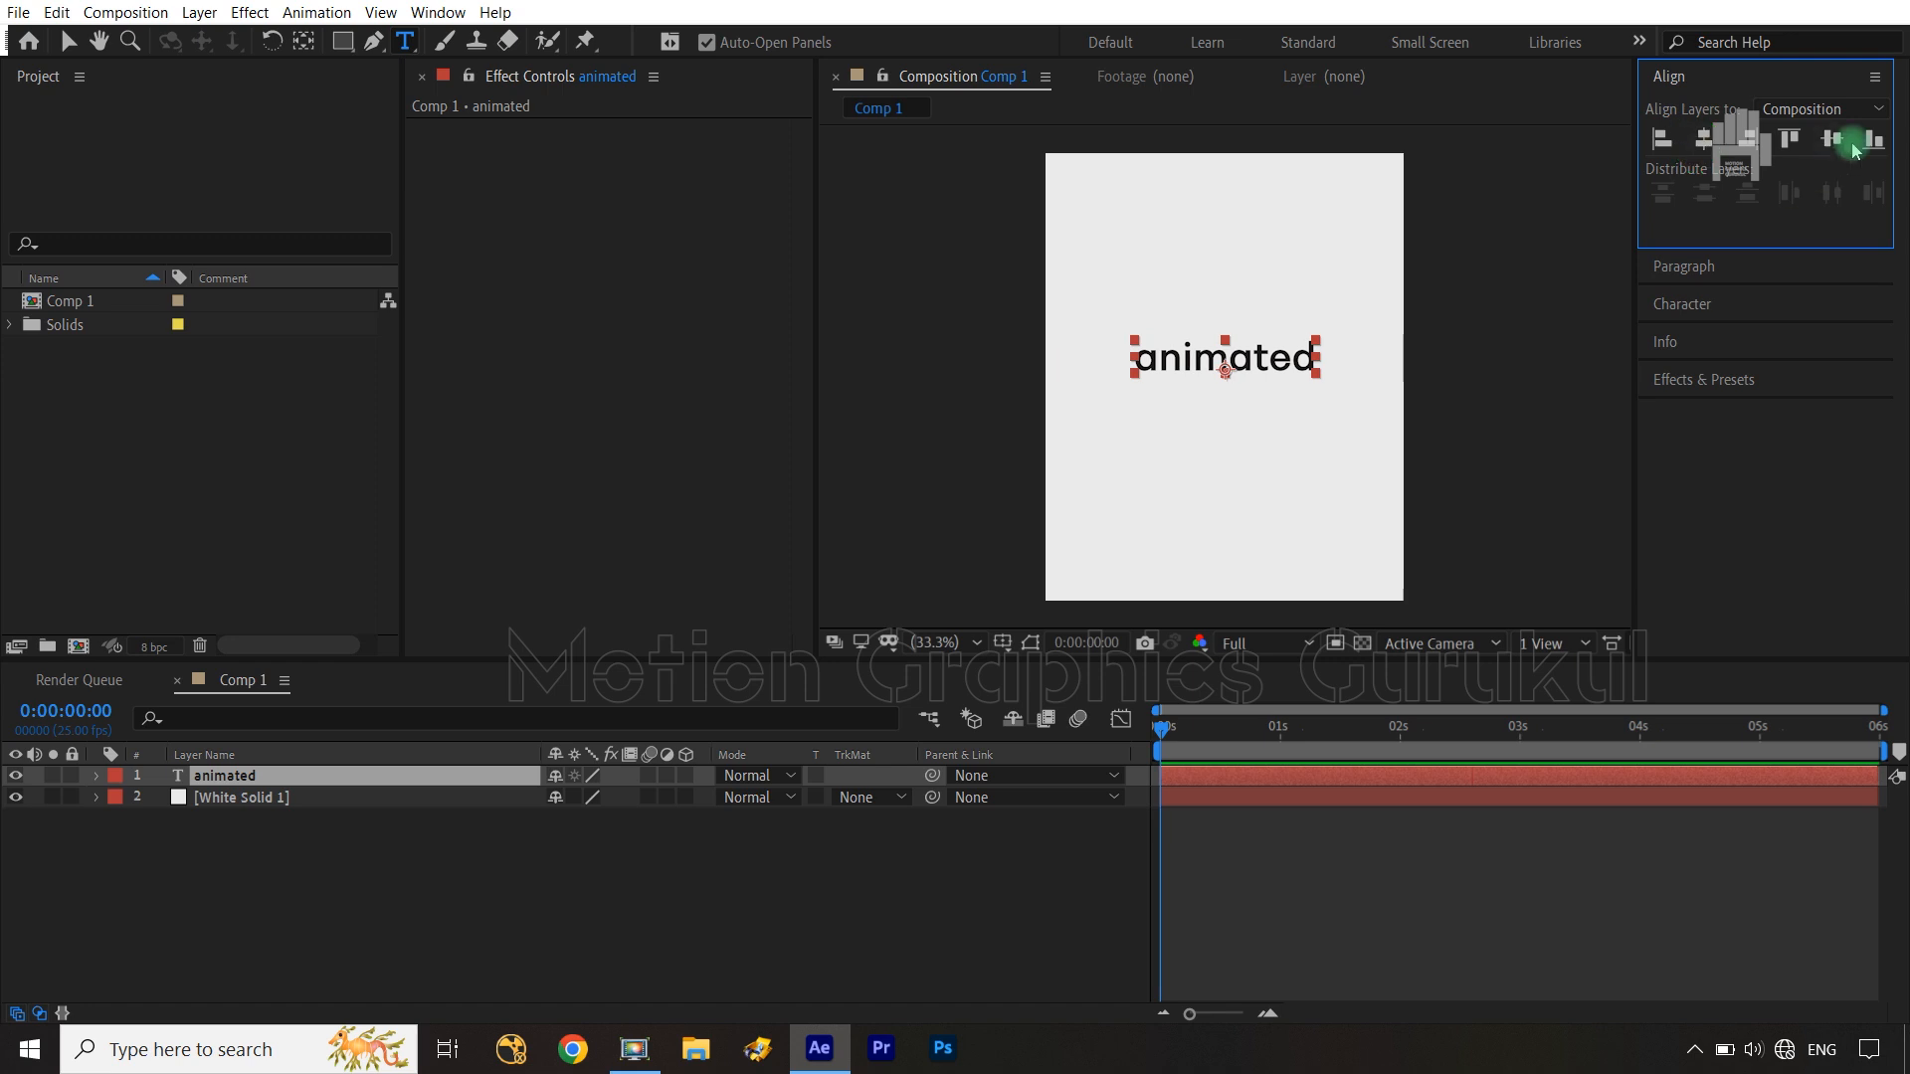
{"action": "left_click", "coordinate": [1834, 139]}
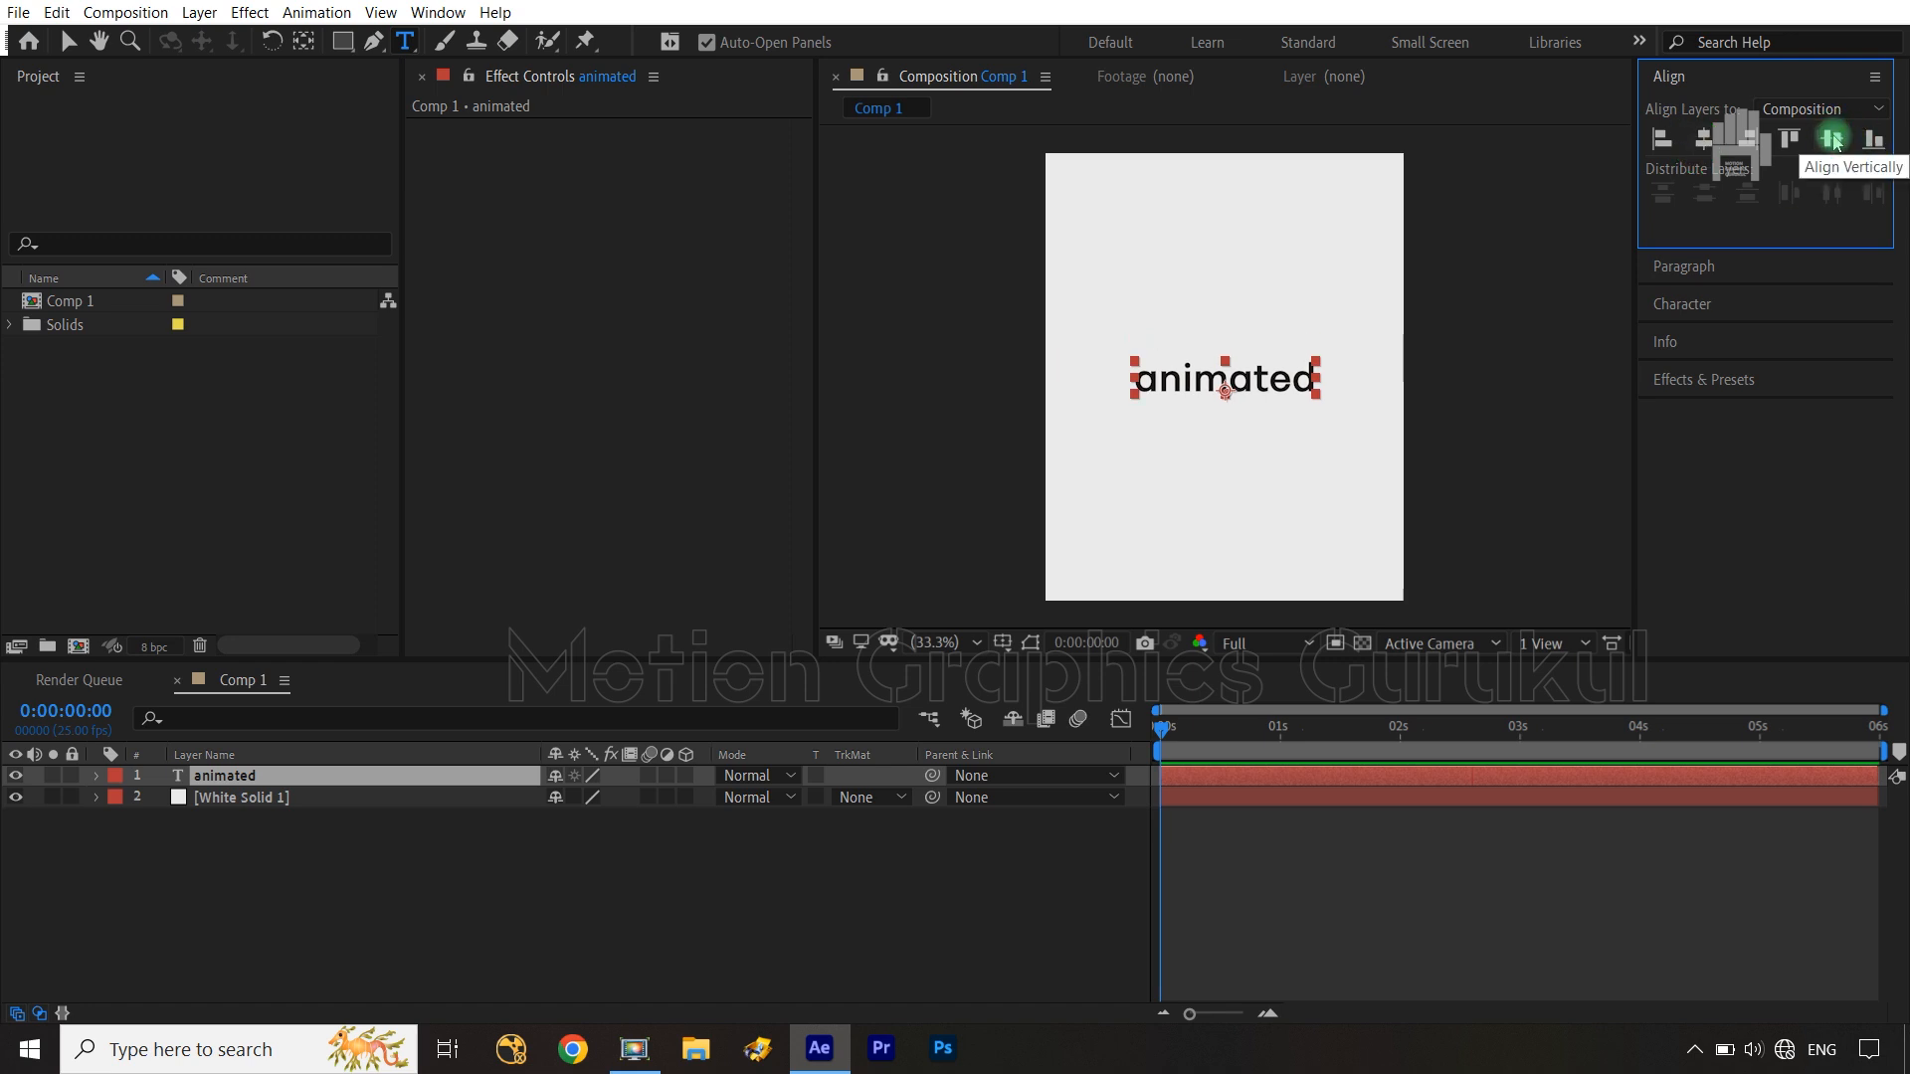
Center the anchor point on the "animated" text layer and apply centered paragraph alignment
{"action": "double_click", "coordinate": [300, 45], "text": "ctrl"}
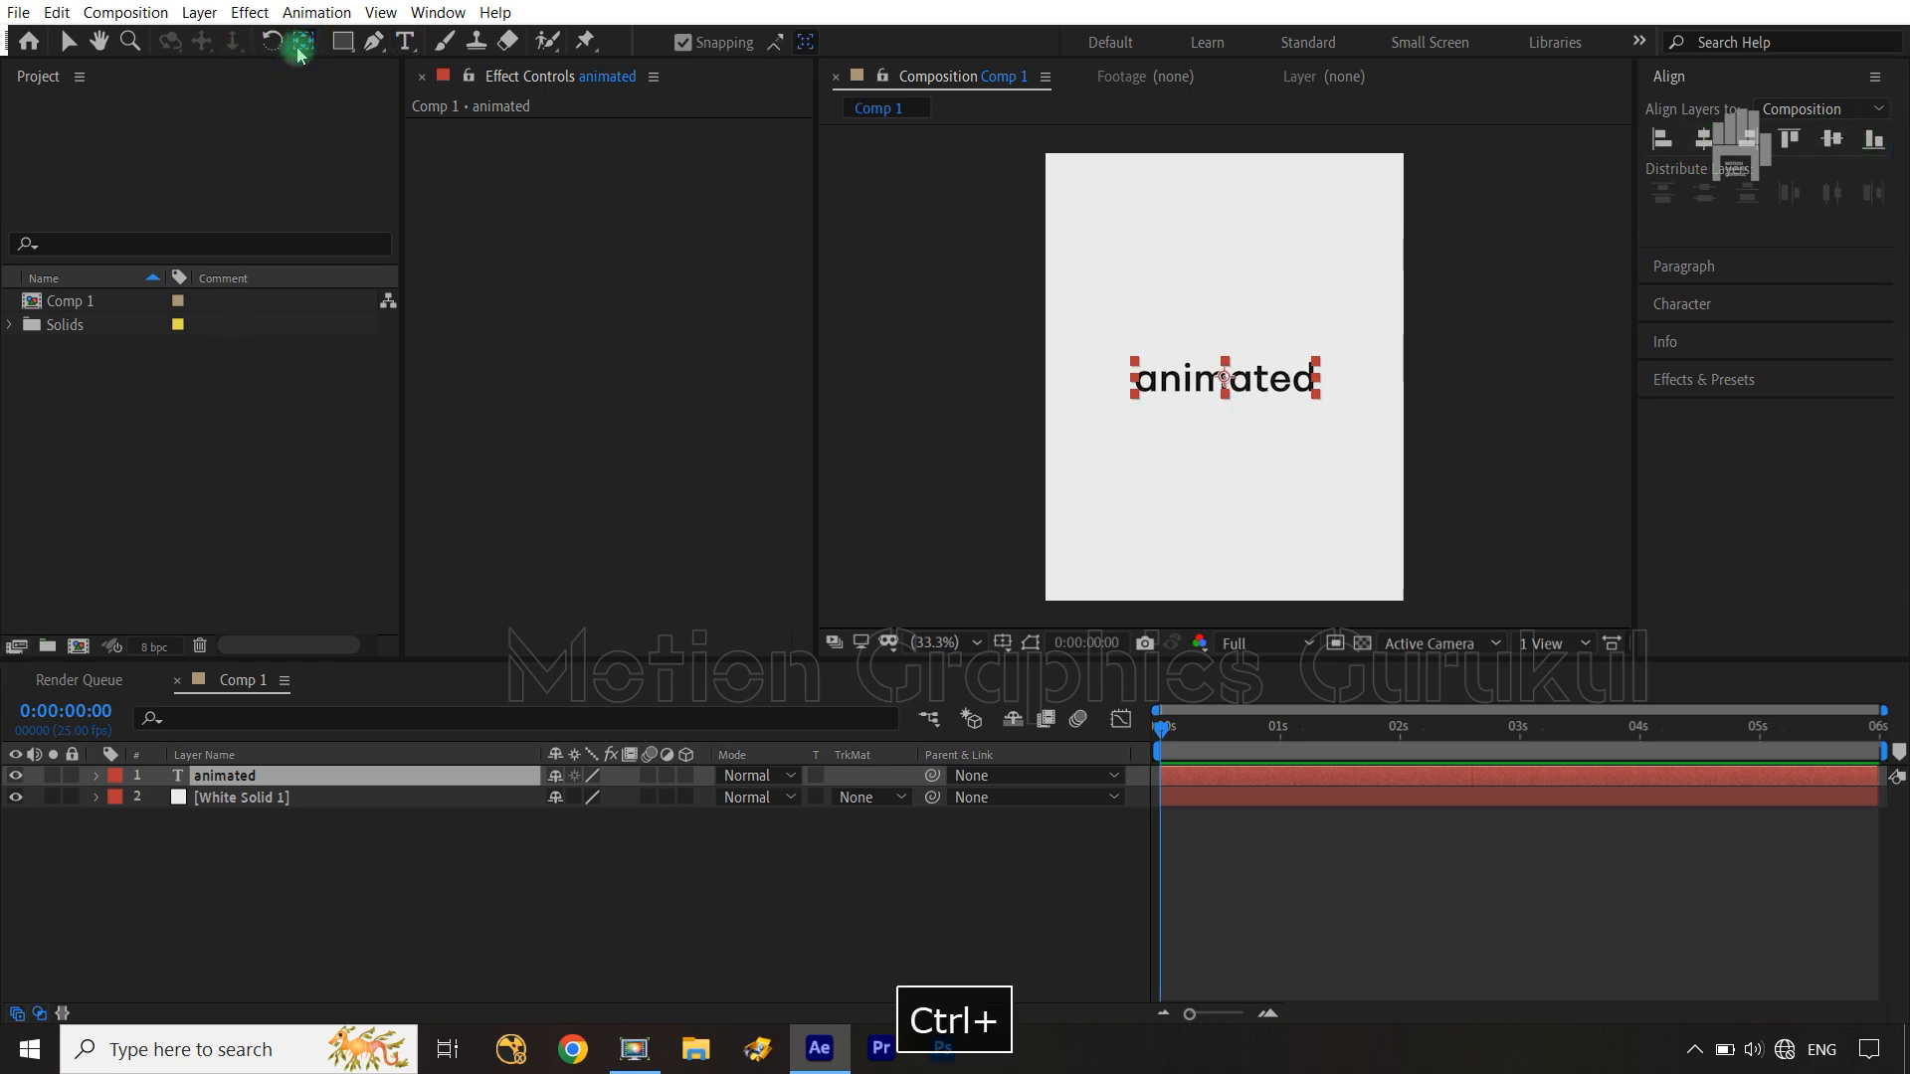
{"action": "left_click", "coordinate": [1689, 269]}
{"action": "left_click", "coordinate": [1695, 151]}
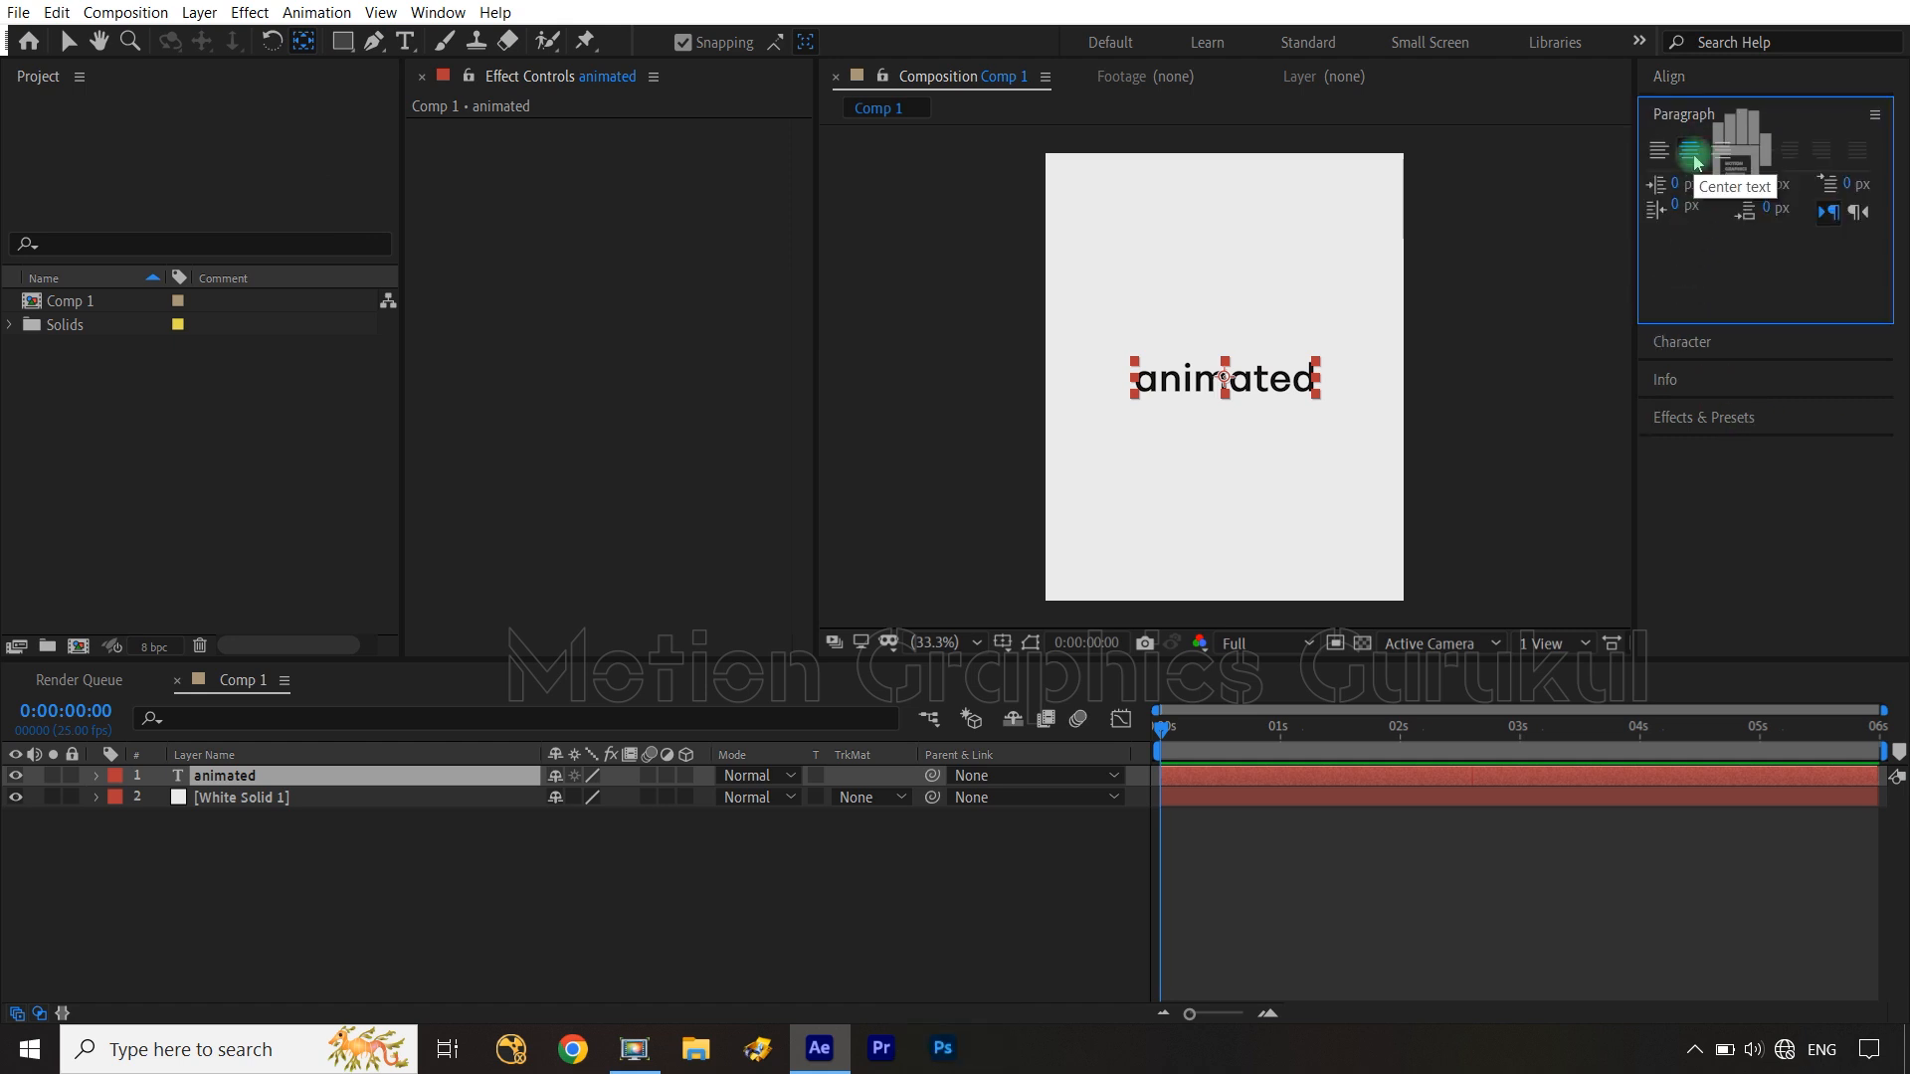
{"action": "left_click", "coordinate": [751, 896]}
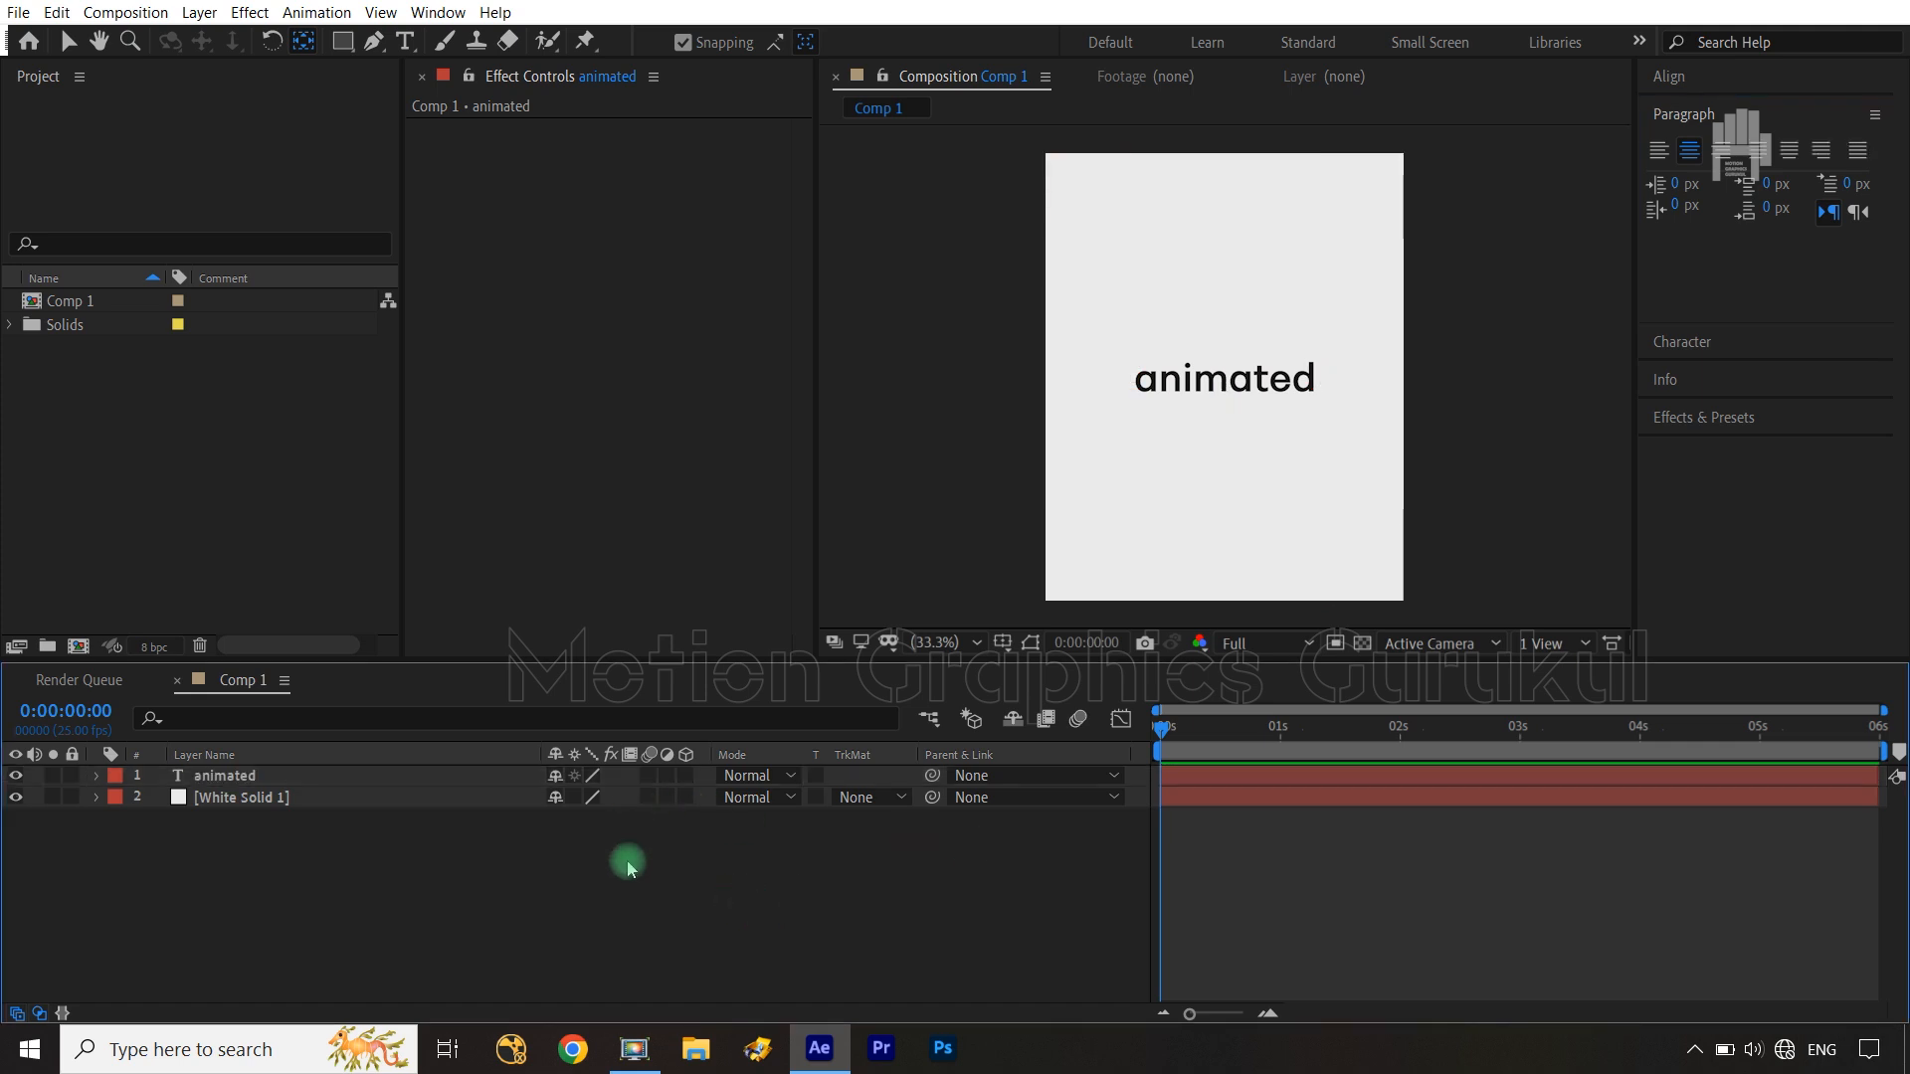
Add a Tracking text animator to the "animated" layer
{"action": "left_click", "coordinate": [254, 780]}
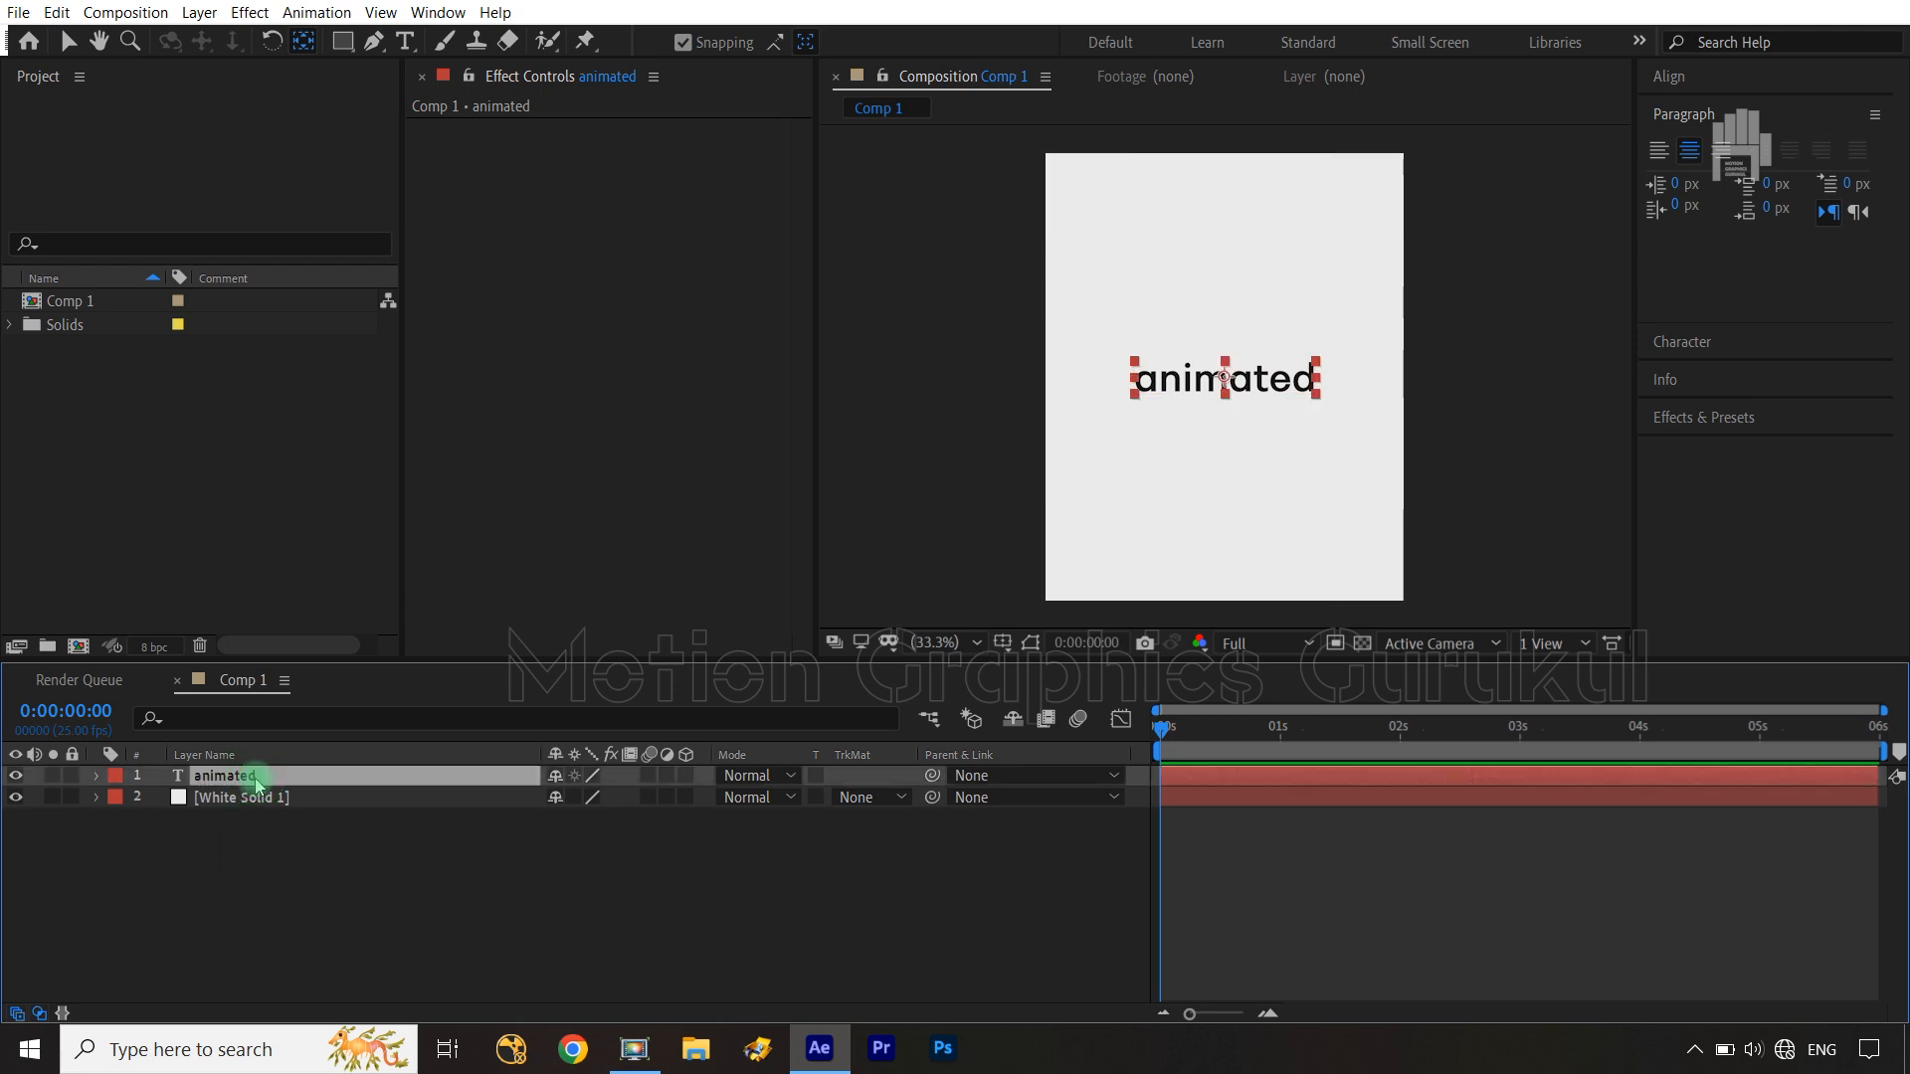
{"action": "left_click", "coordinate": [93, 778]}
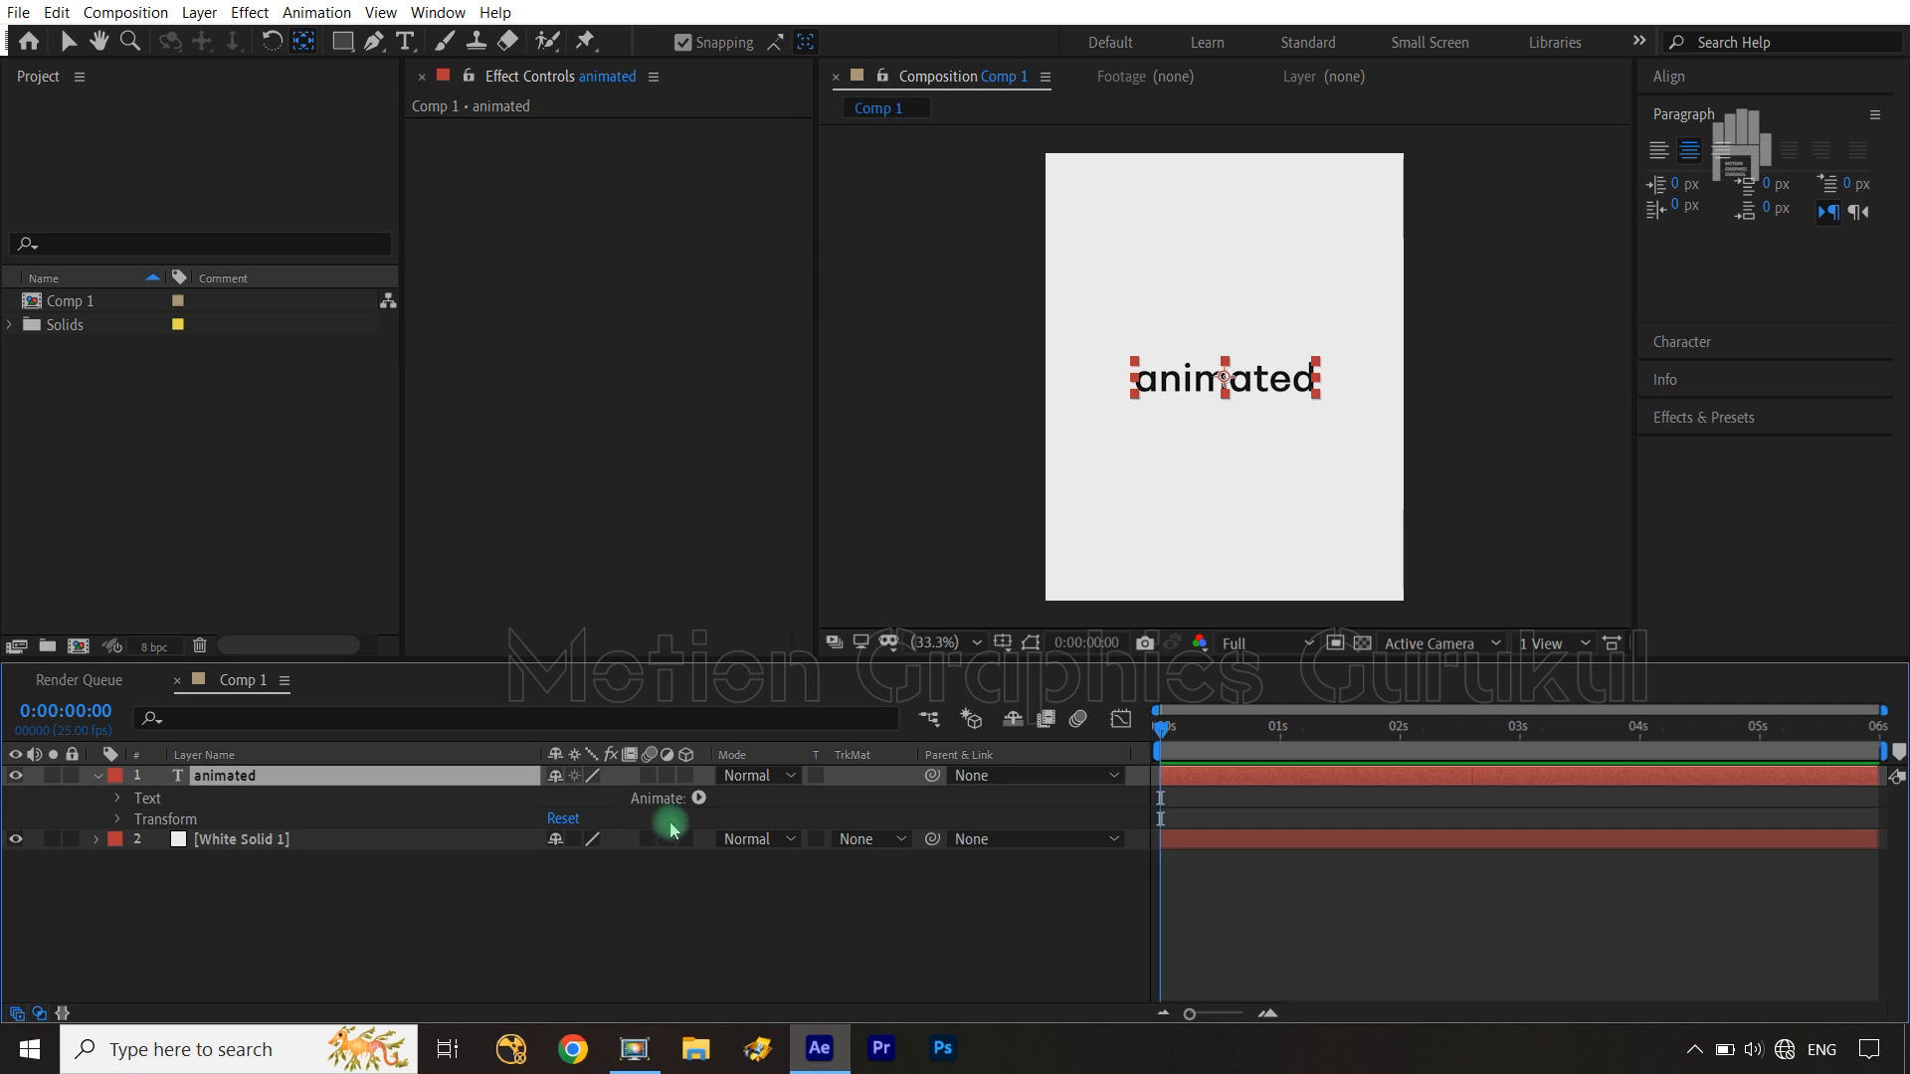
{"action": "left_click", "coordinate": [698, 798]}
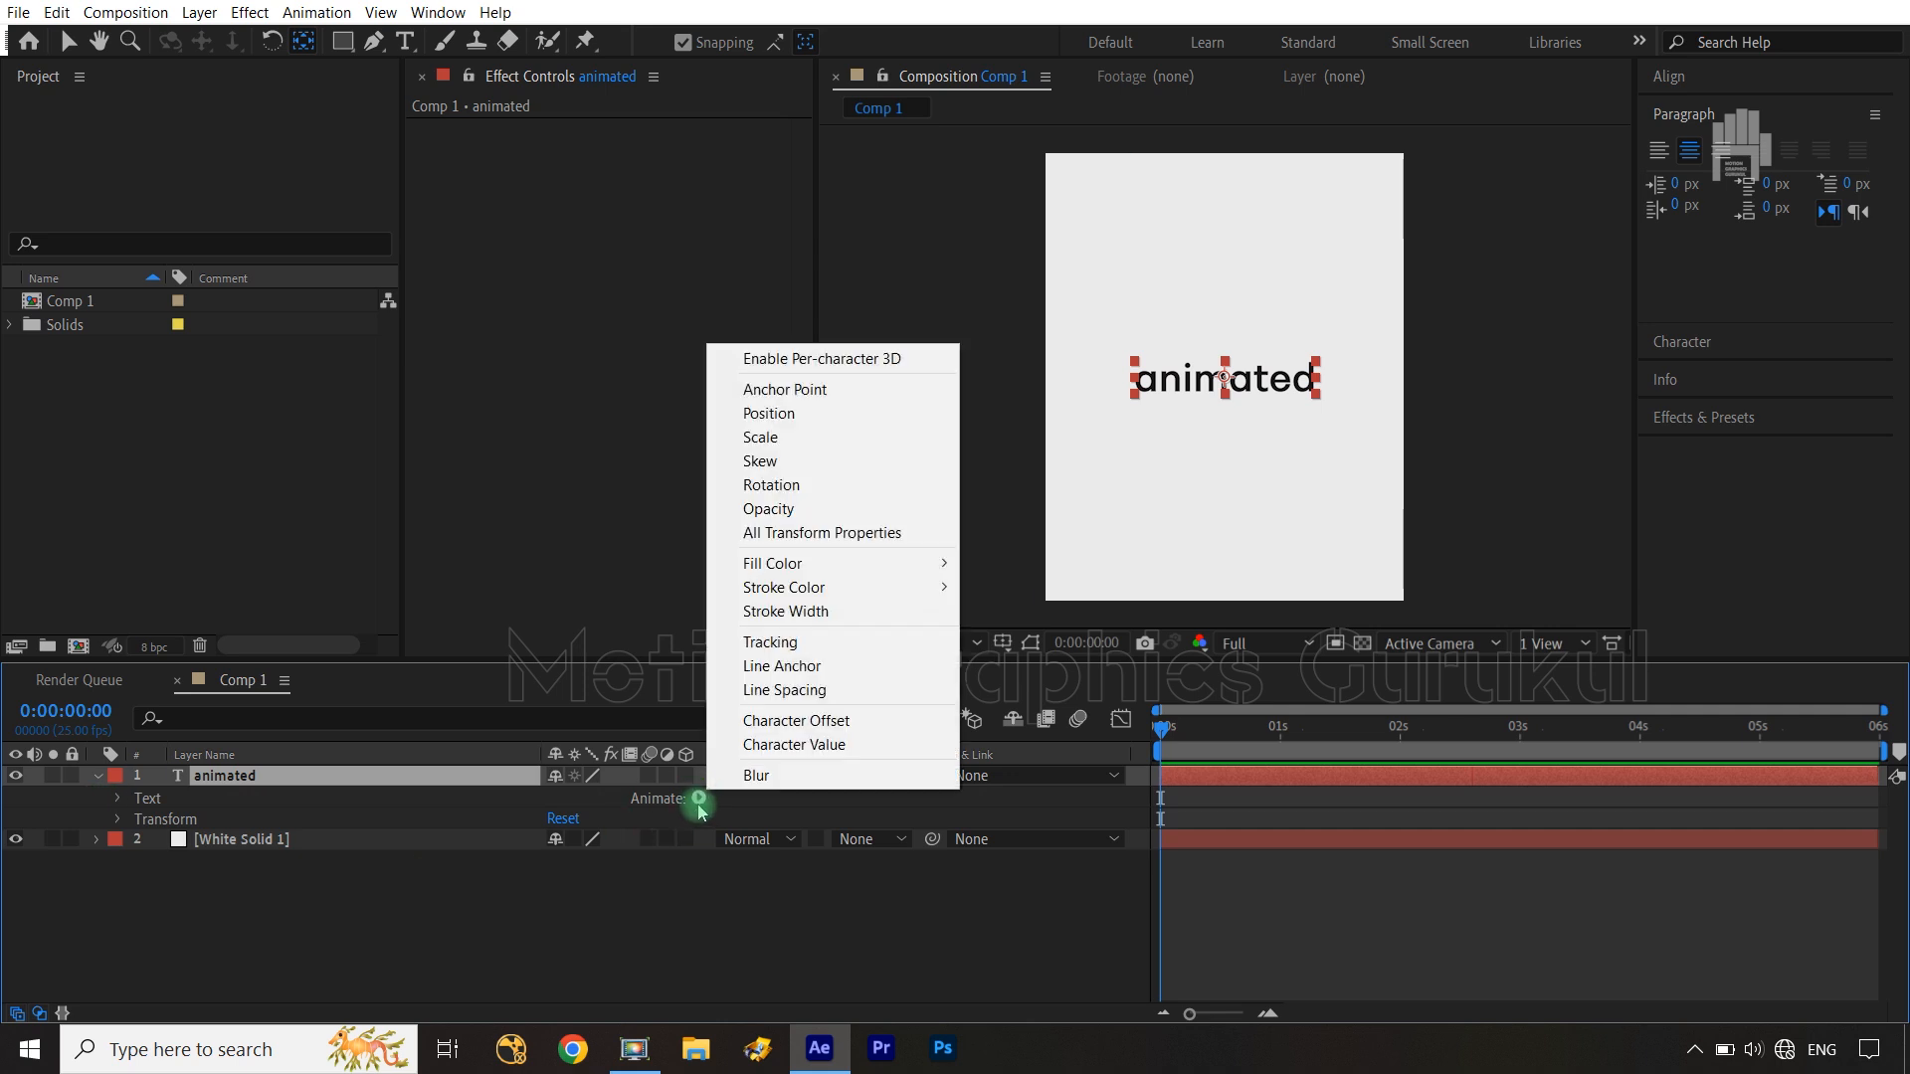
{"action": "left_click", "coordinate": [781, 647]}
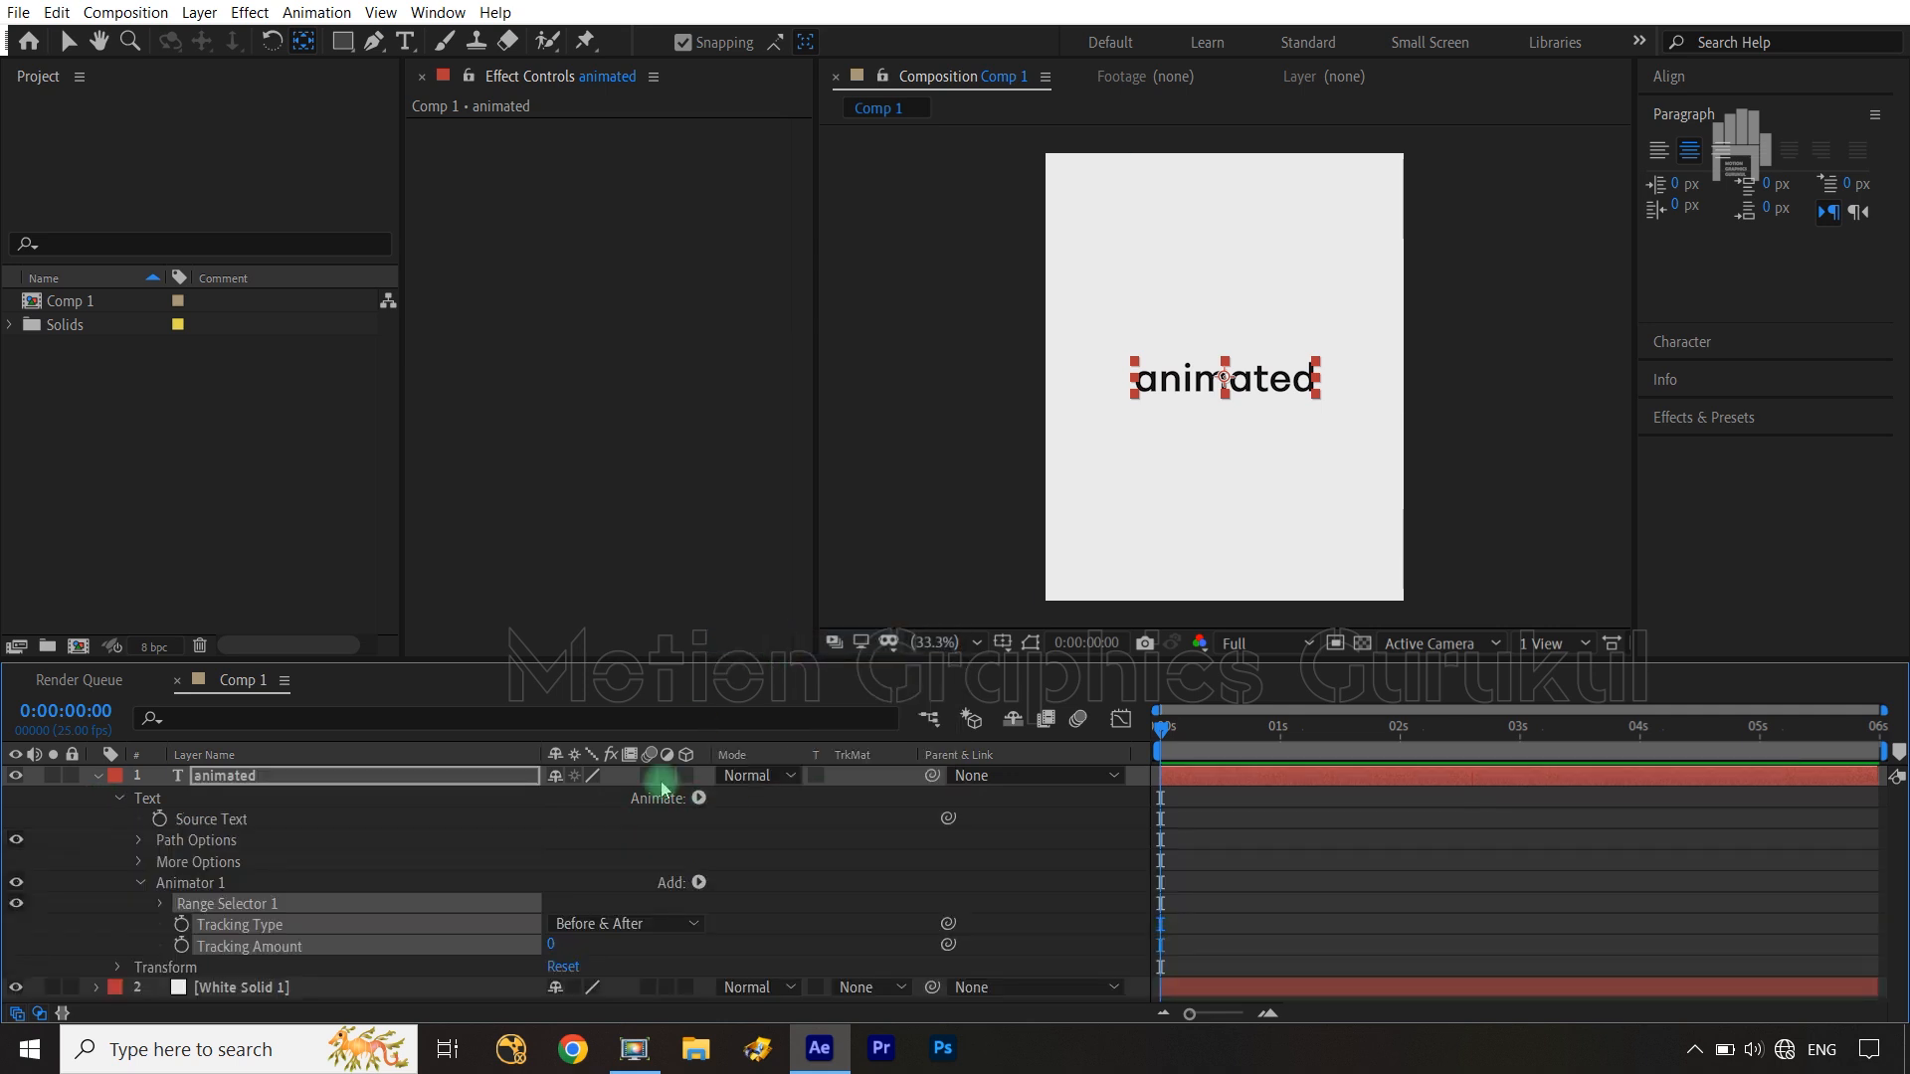
{"action": "left_click", "coordinate": [785, 943]}
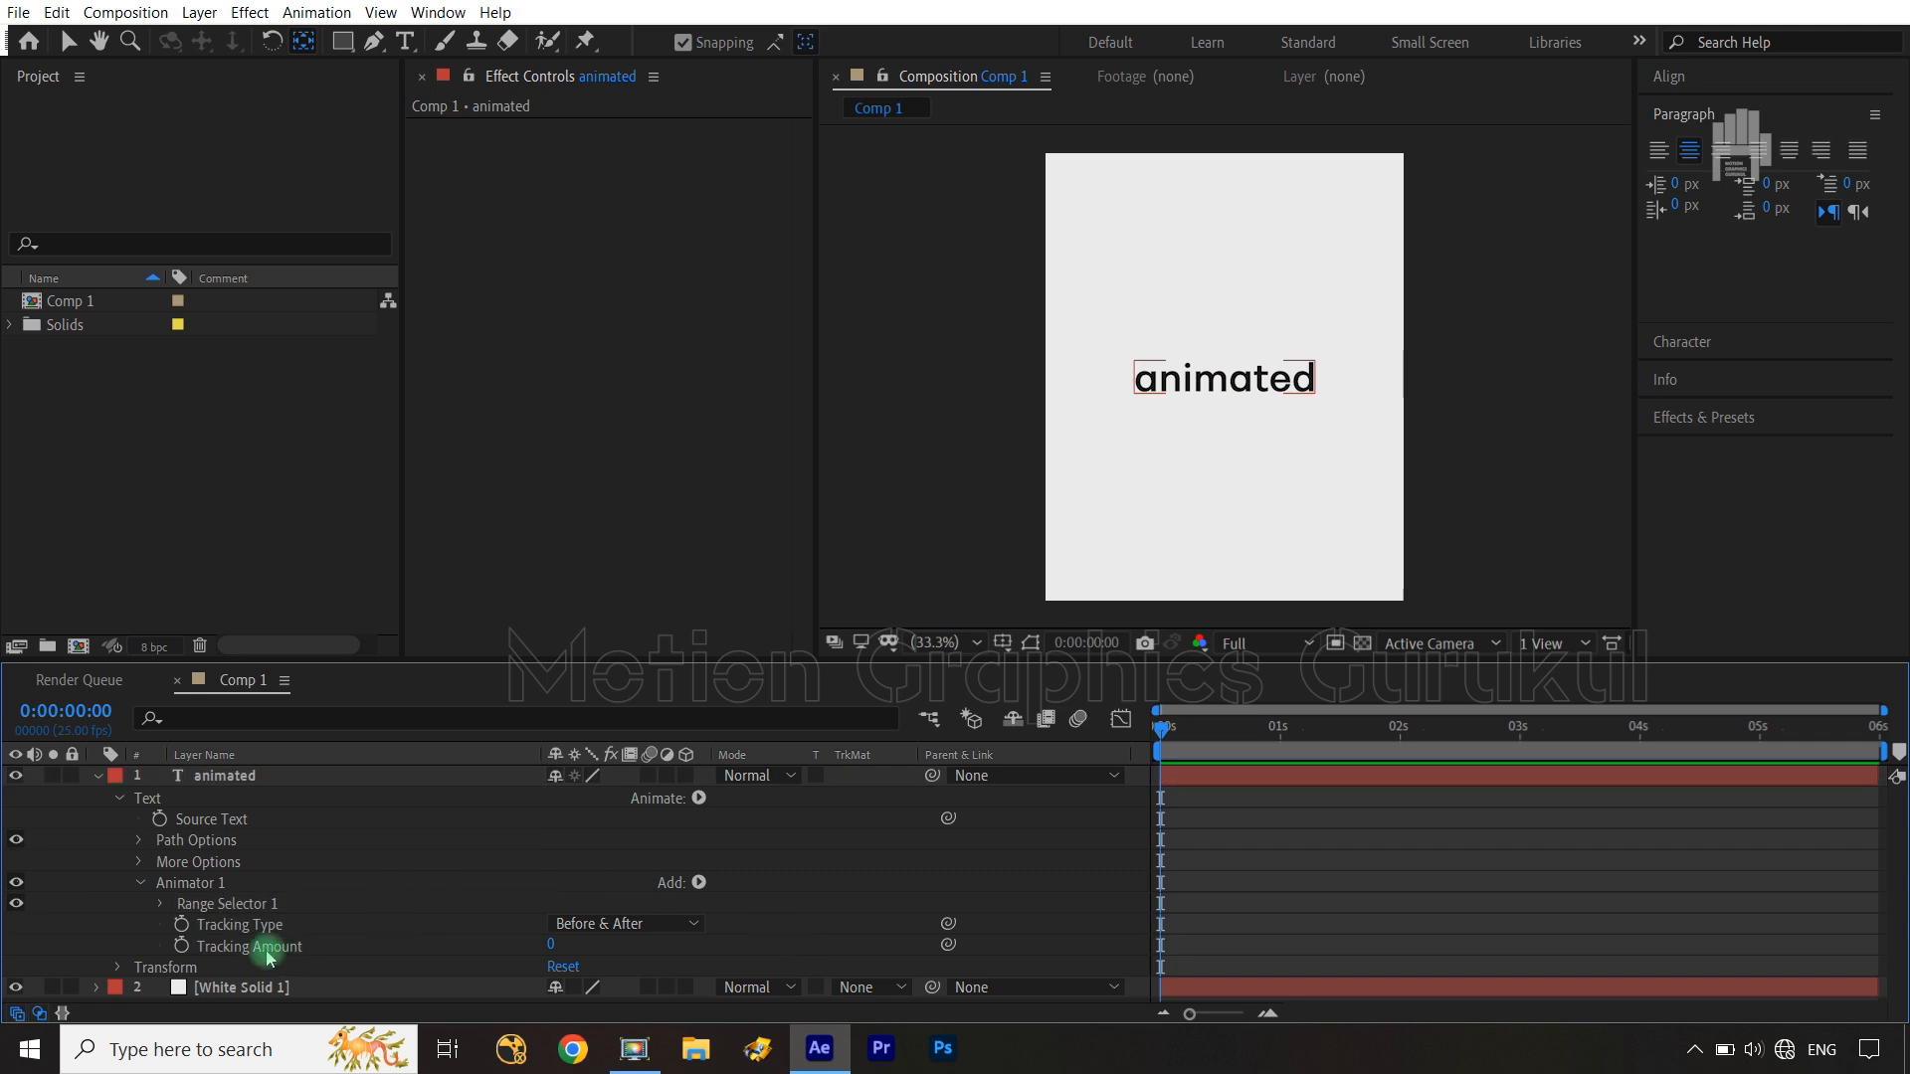
Keyframe the Tracking Amount at 0 on the first frame and at 0:00:02:00
{"action": "left_click", "coordinate": [182, 945]}
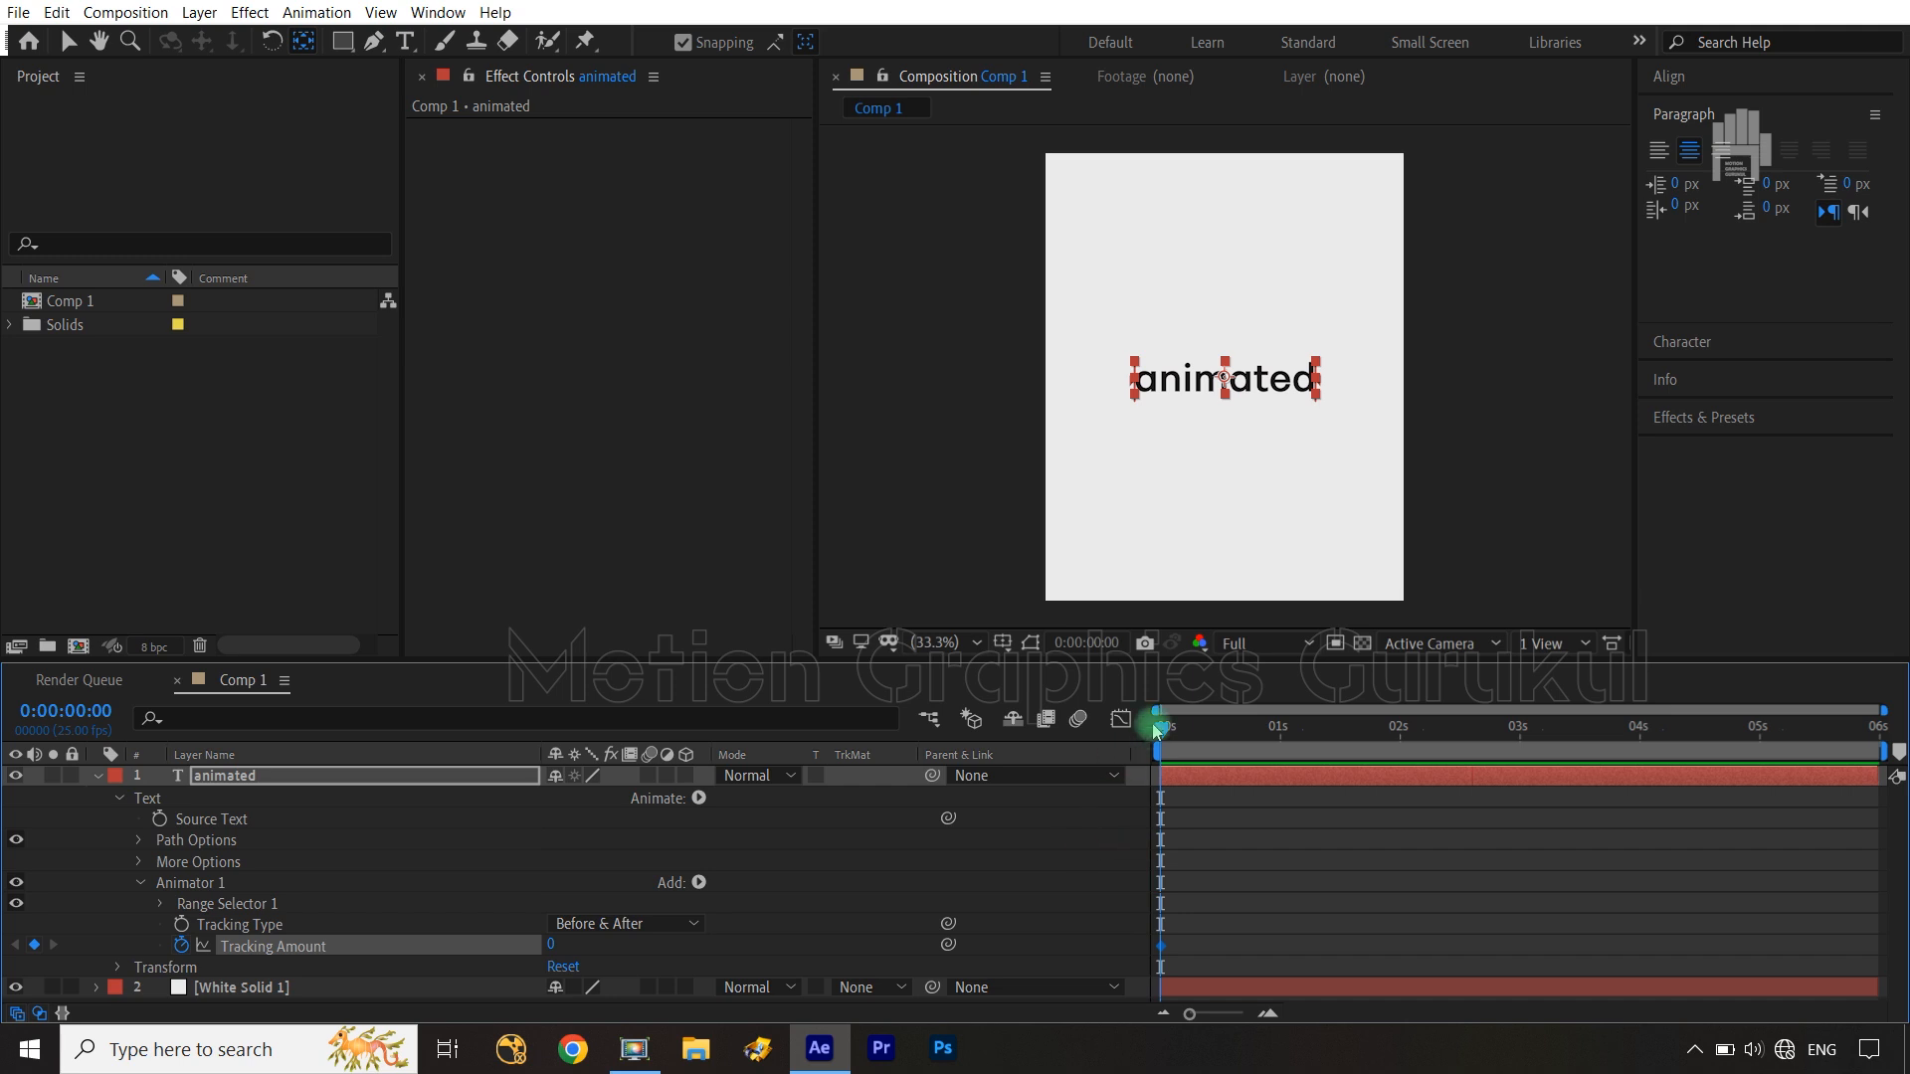
{"action": "left_click_drag", "start_coordinate": [1159, 732], "coordinate": [1400, 753]}
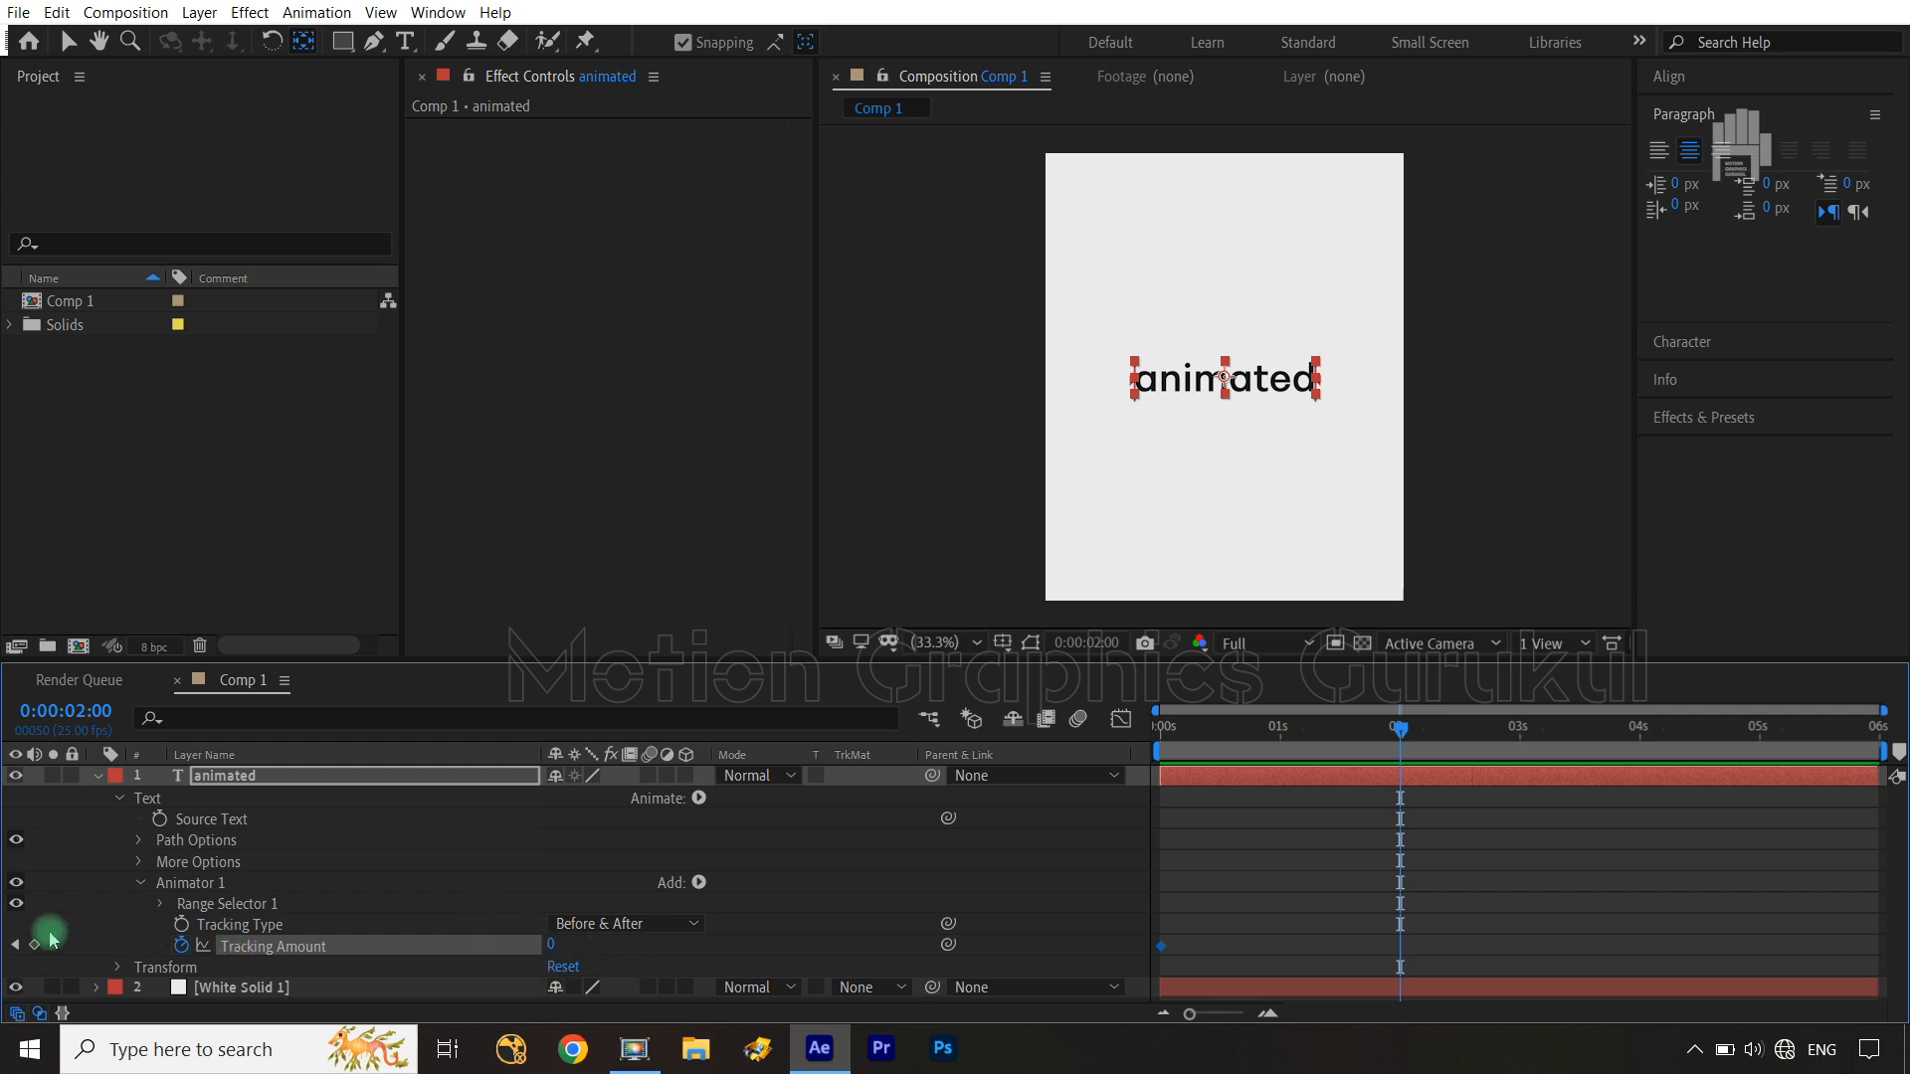
{"action": "key", "text": "Home"}
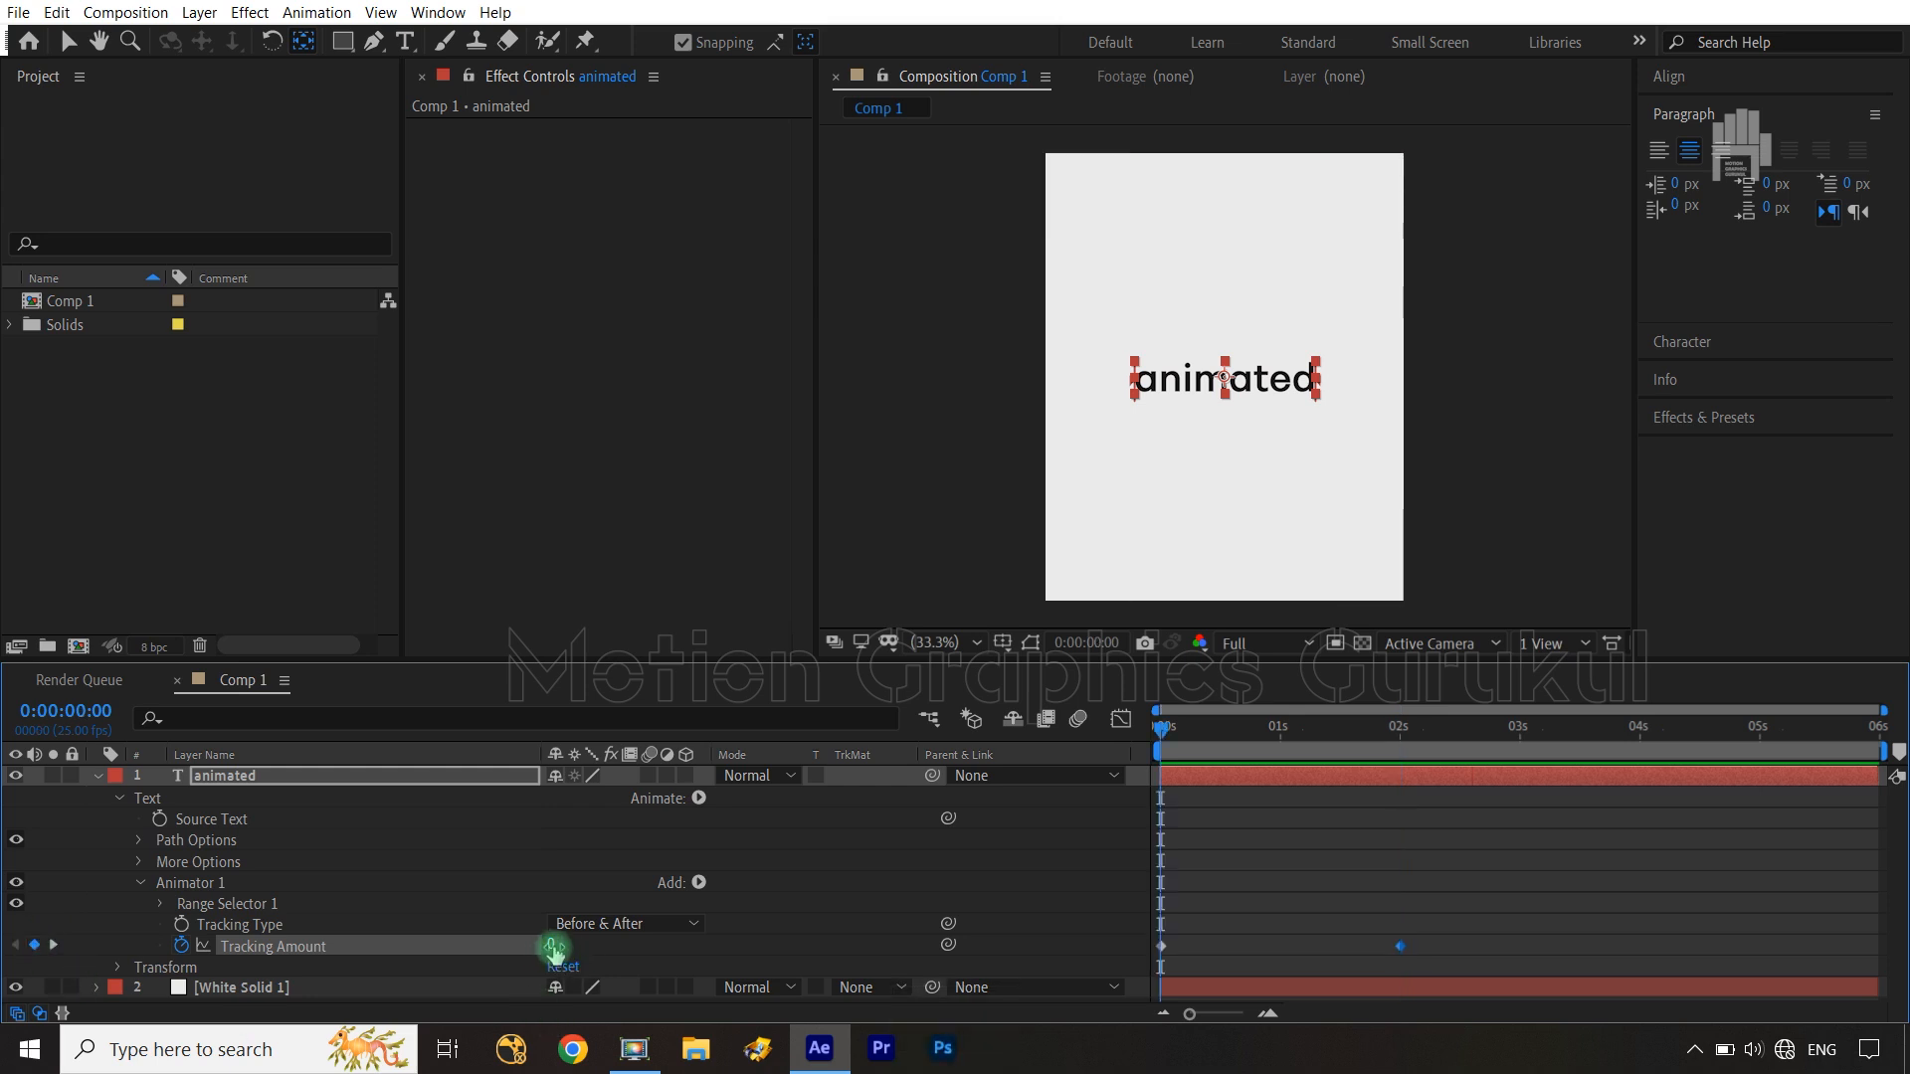
Show the title/action safe guides and set the Tracking Amount on the first frame to 43
{"action": "left_click_drag", "start_coordinate": [560, 945], "coordinate": [597, 946]}
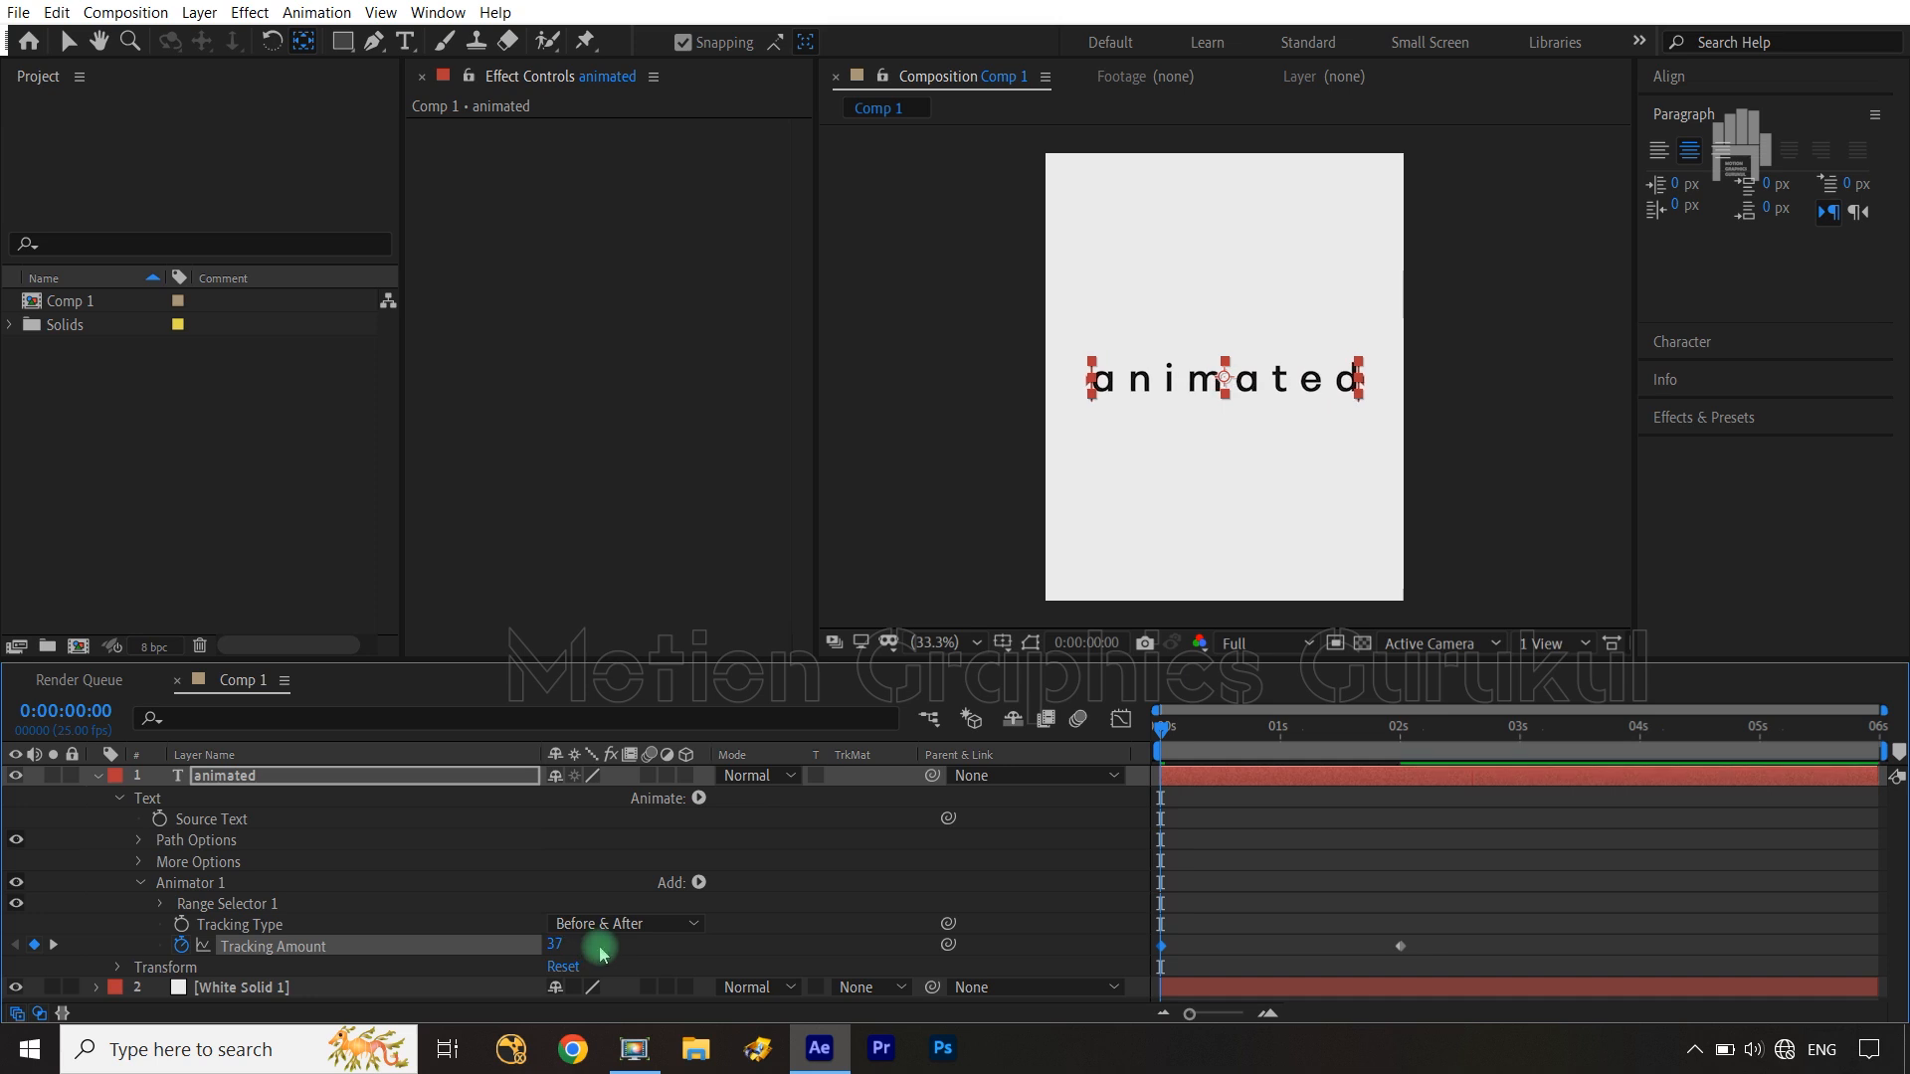
{"action": "left_click", "coordinate": [977, 643]}
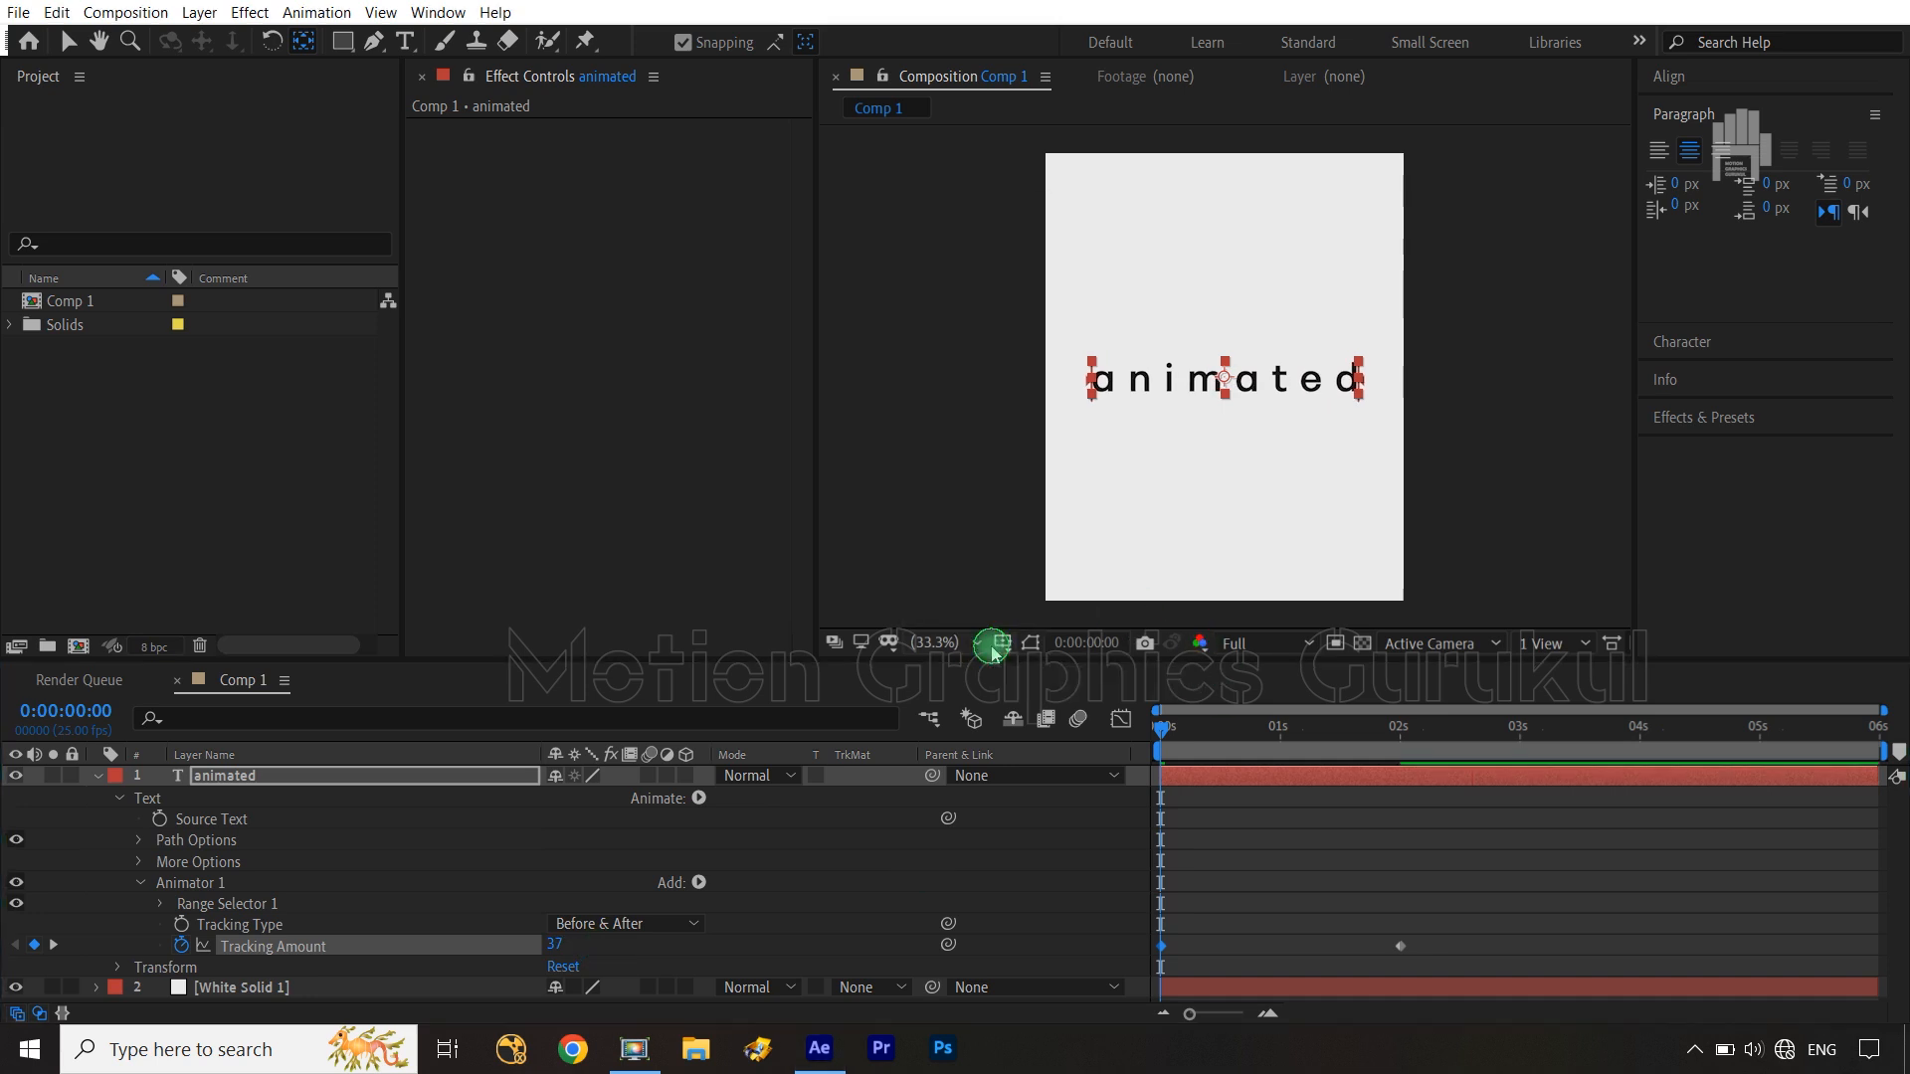
{"action": "left_click", "coordinate": [999, 644]}
{"action": "left_click", "coordinate": [1081, 669]}
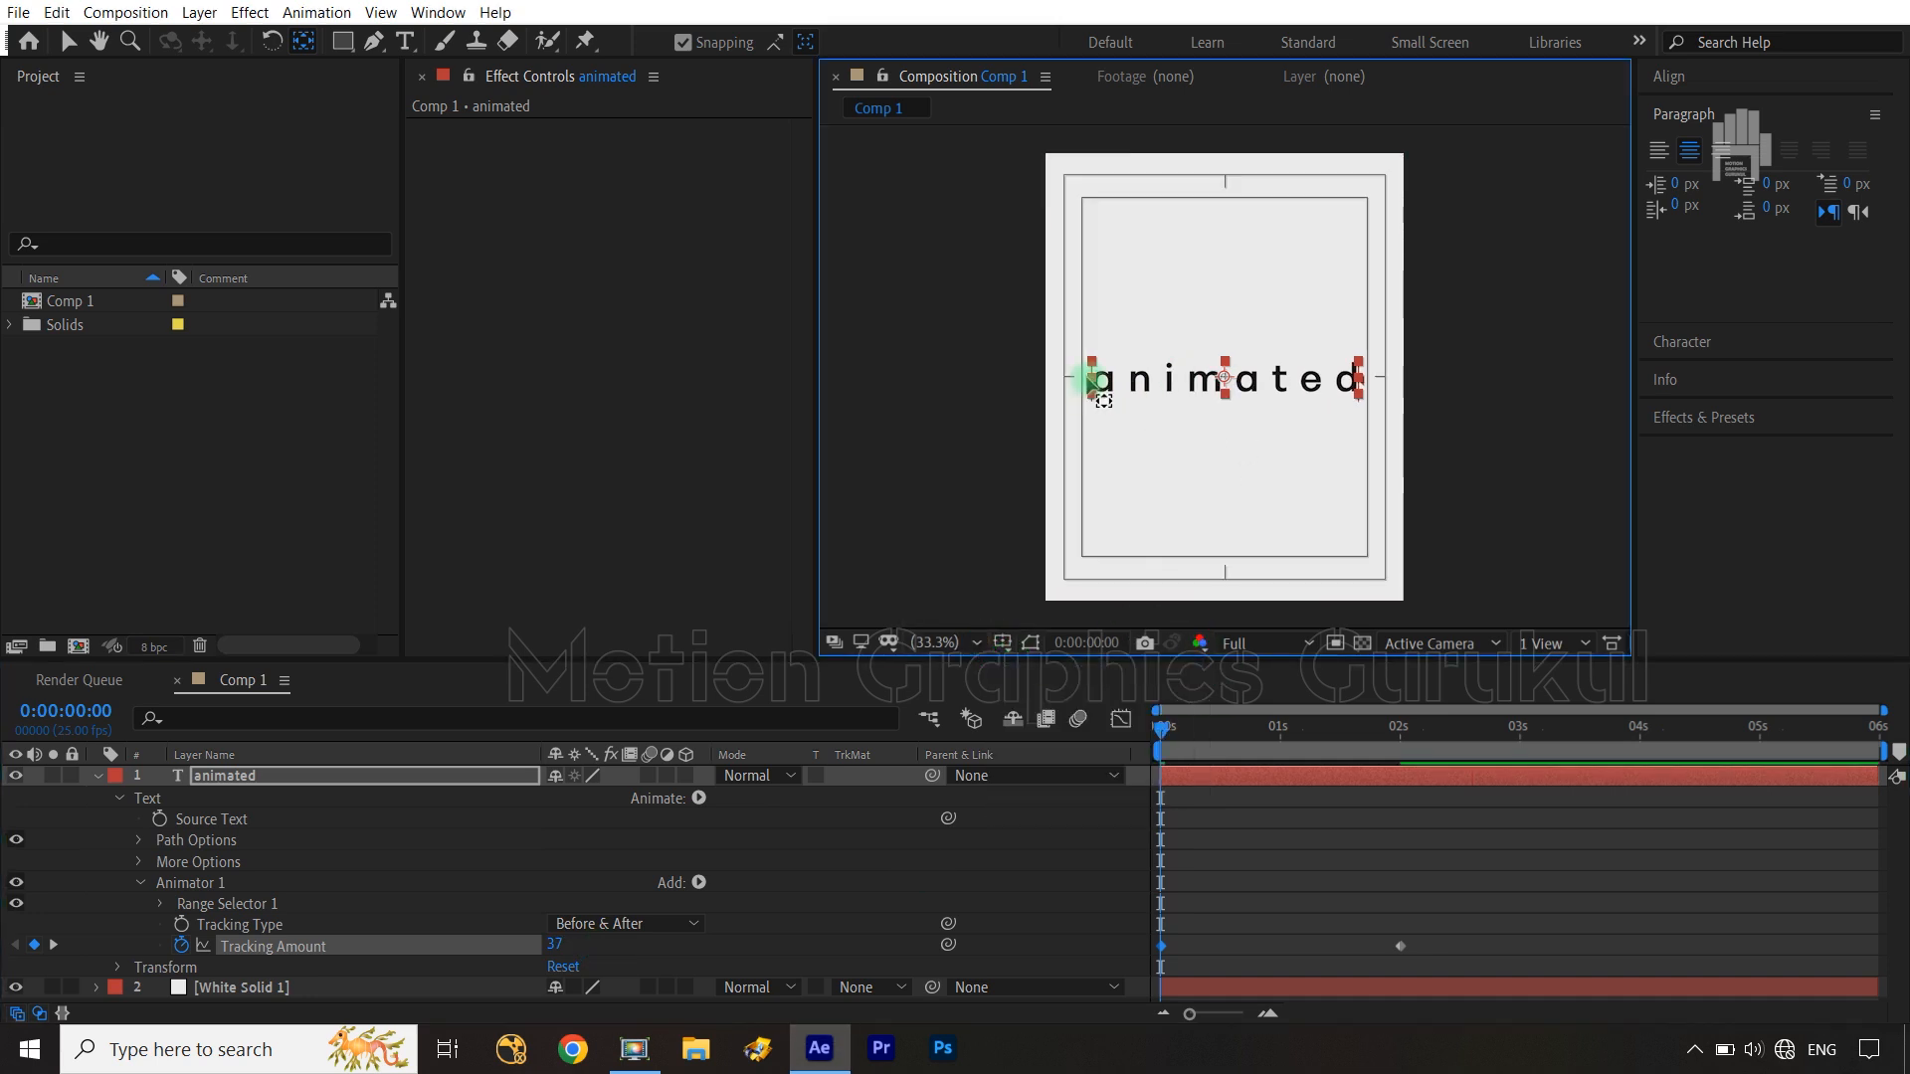
{"action": "left_click", "coordinate": [577, 943]}
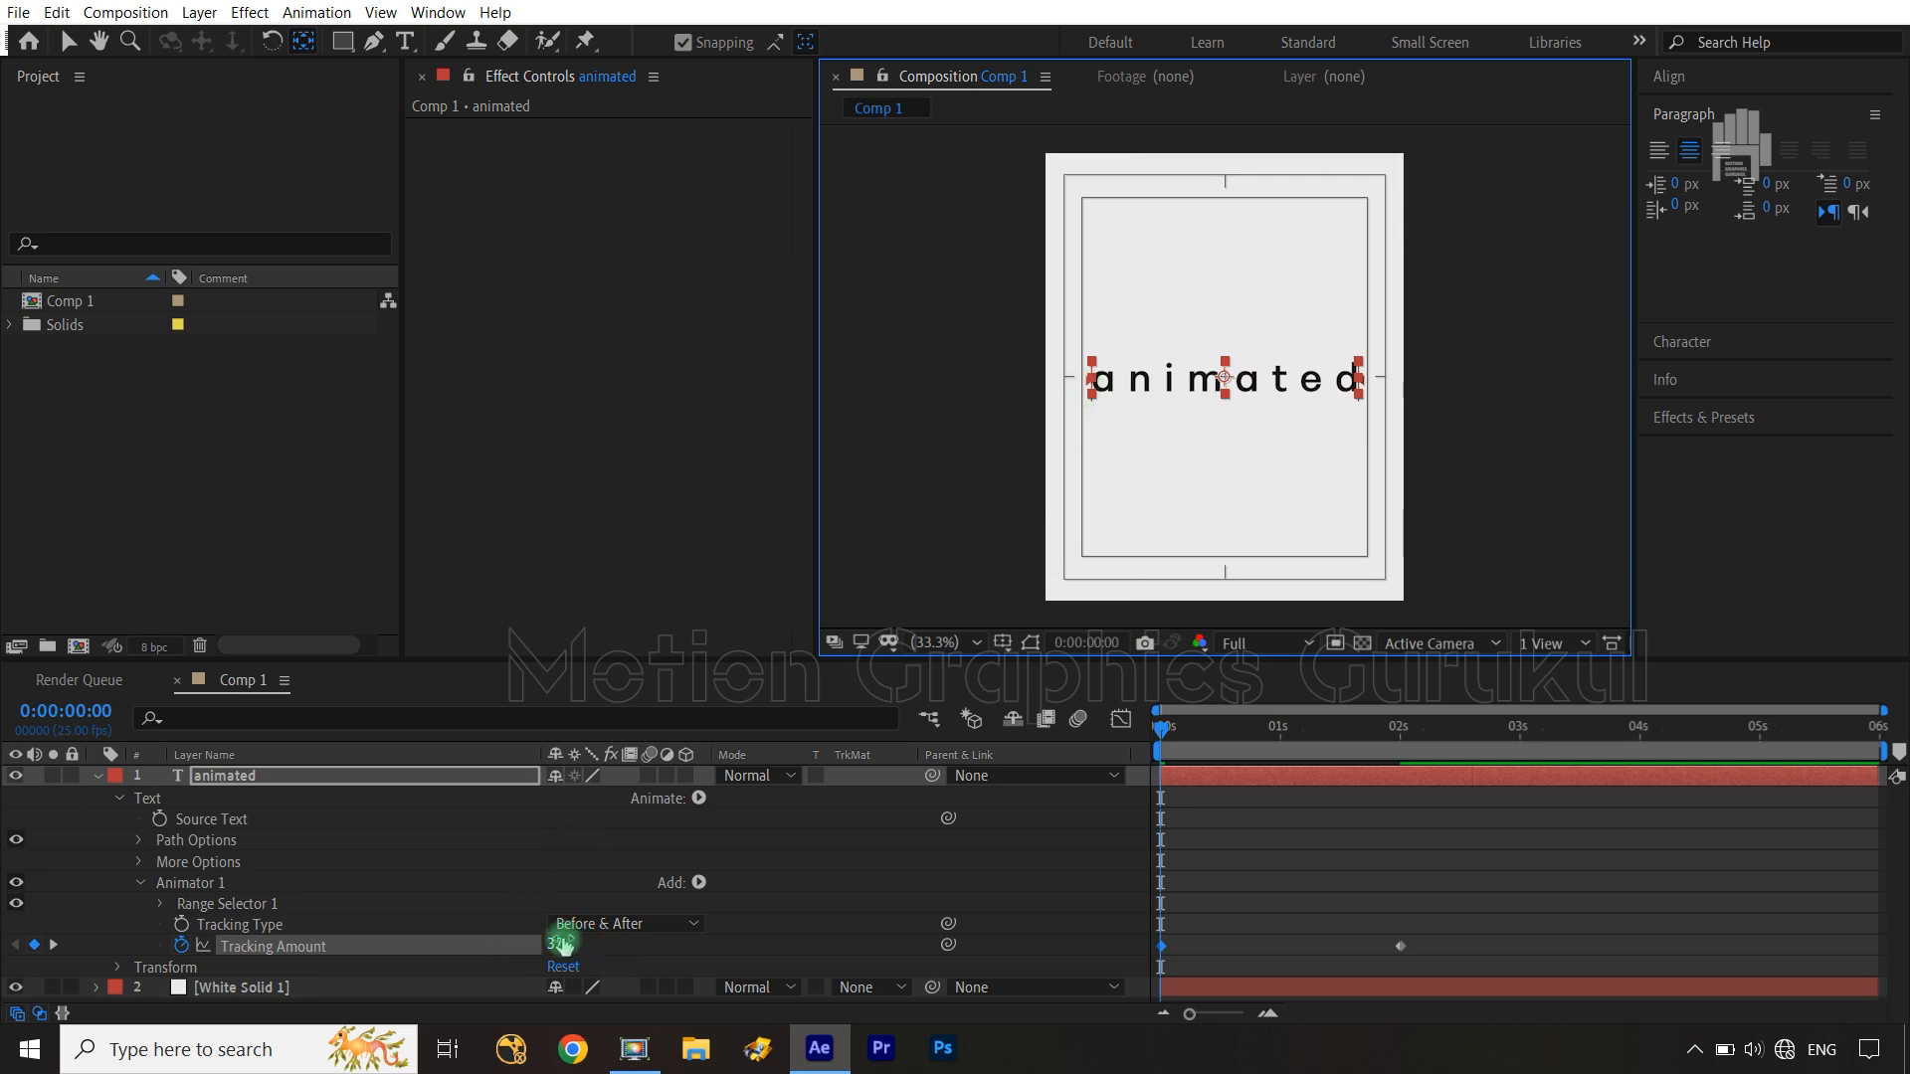
{"action": "left_click_drag", "start_coordinate": [562, 940], "coordinate": [658, 953]}
Ease the tracking animation into the two-second keyframe by reshaping its incoming speed curve in the Graph Editor
{"action": "left_click_drag", "start_coordinate": [1427, 943], "coordinate": [1315, 956]}
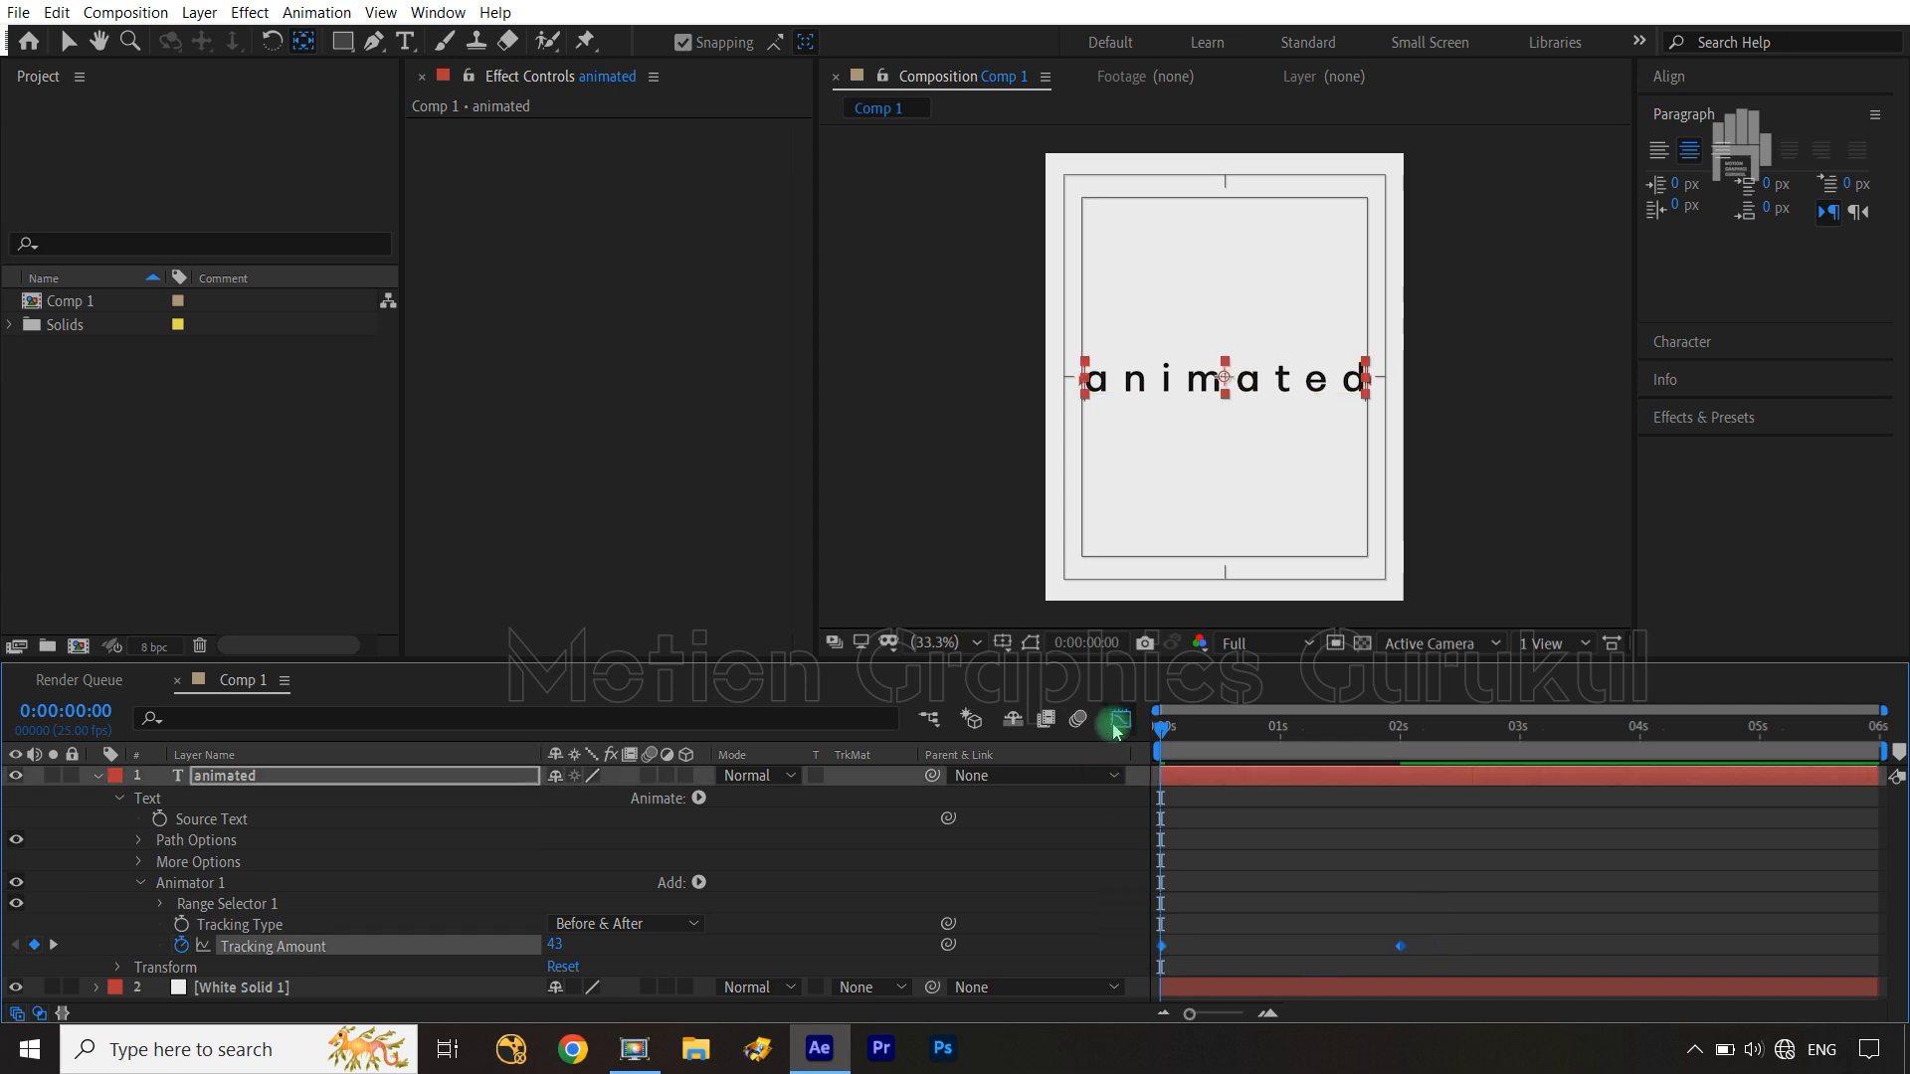
{"action": "left_click", "coordinate": [1117, 726]}
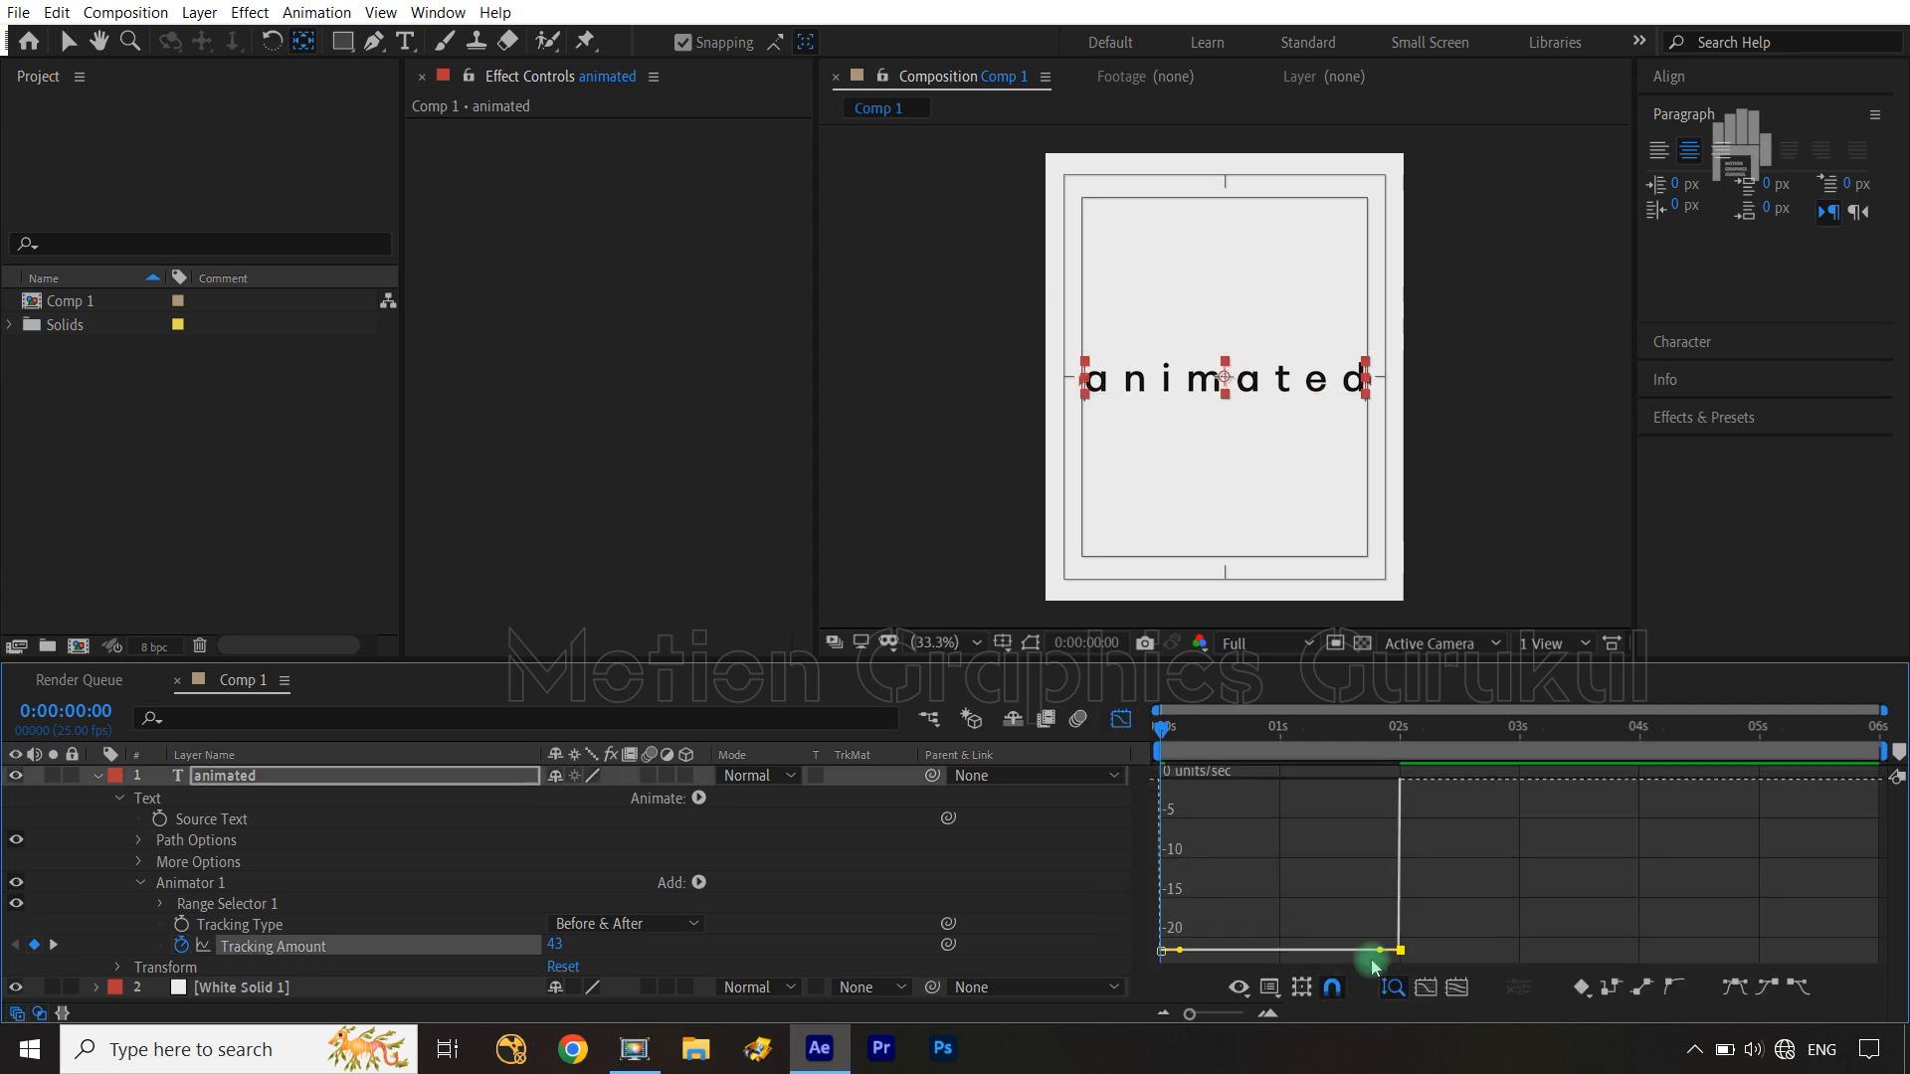
{"action": "left_click_drag", "start_coordinate": [1384, 954], "coordinate": [1278, 802]}
{"action": "left_click", "coordinate": [1122, 718]}
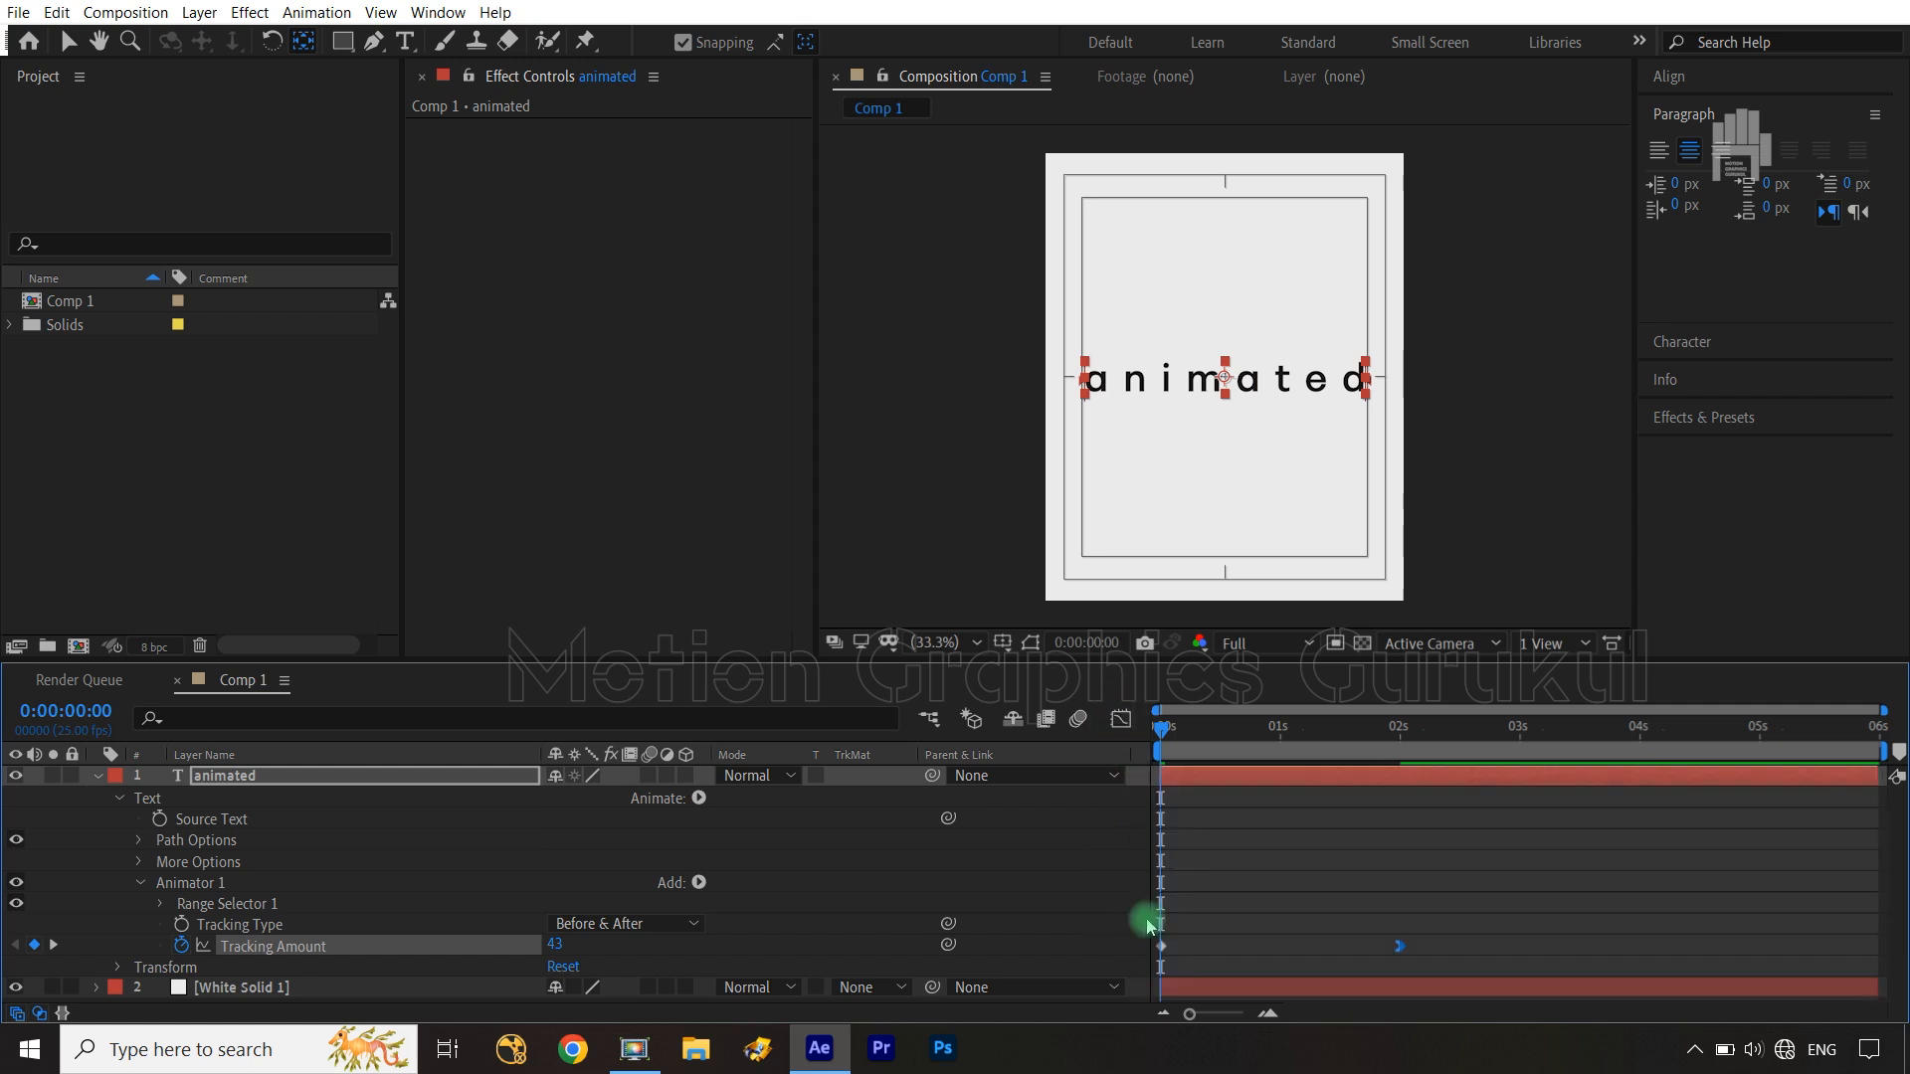
End the work area at 0:00:02:06 and preview the tracking animation from the first frame
{"action": "left_click_drag", "start_coordinate": [1157, 728], "coordinate": [1430, 748]}
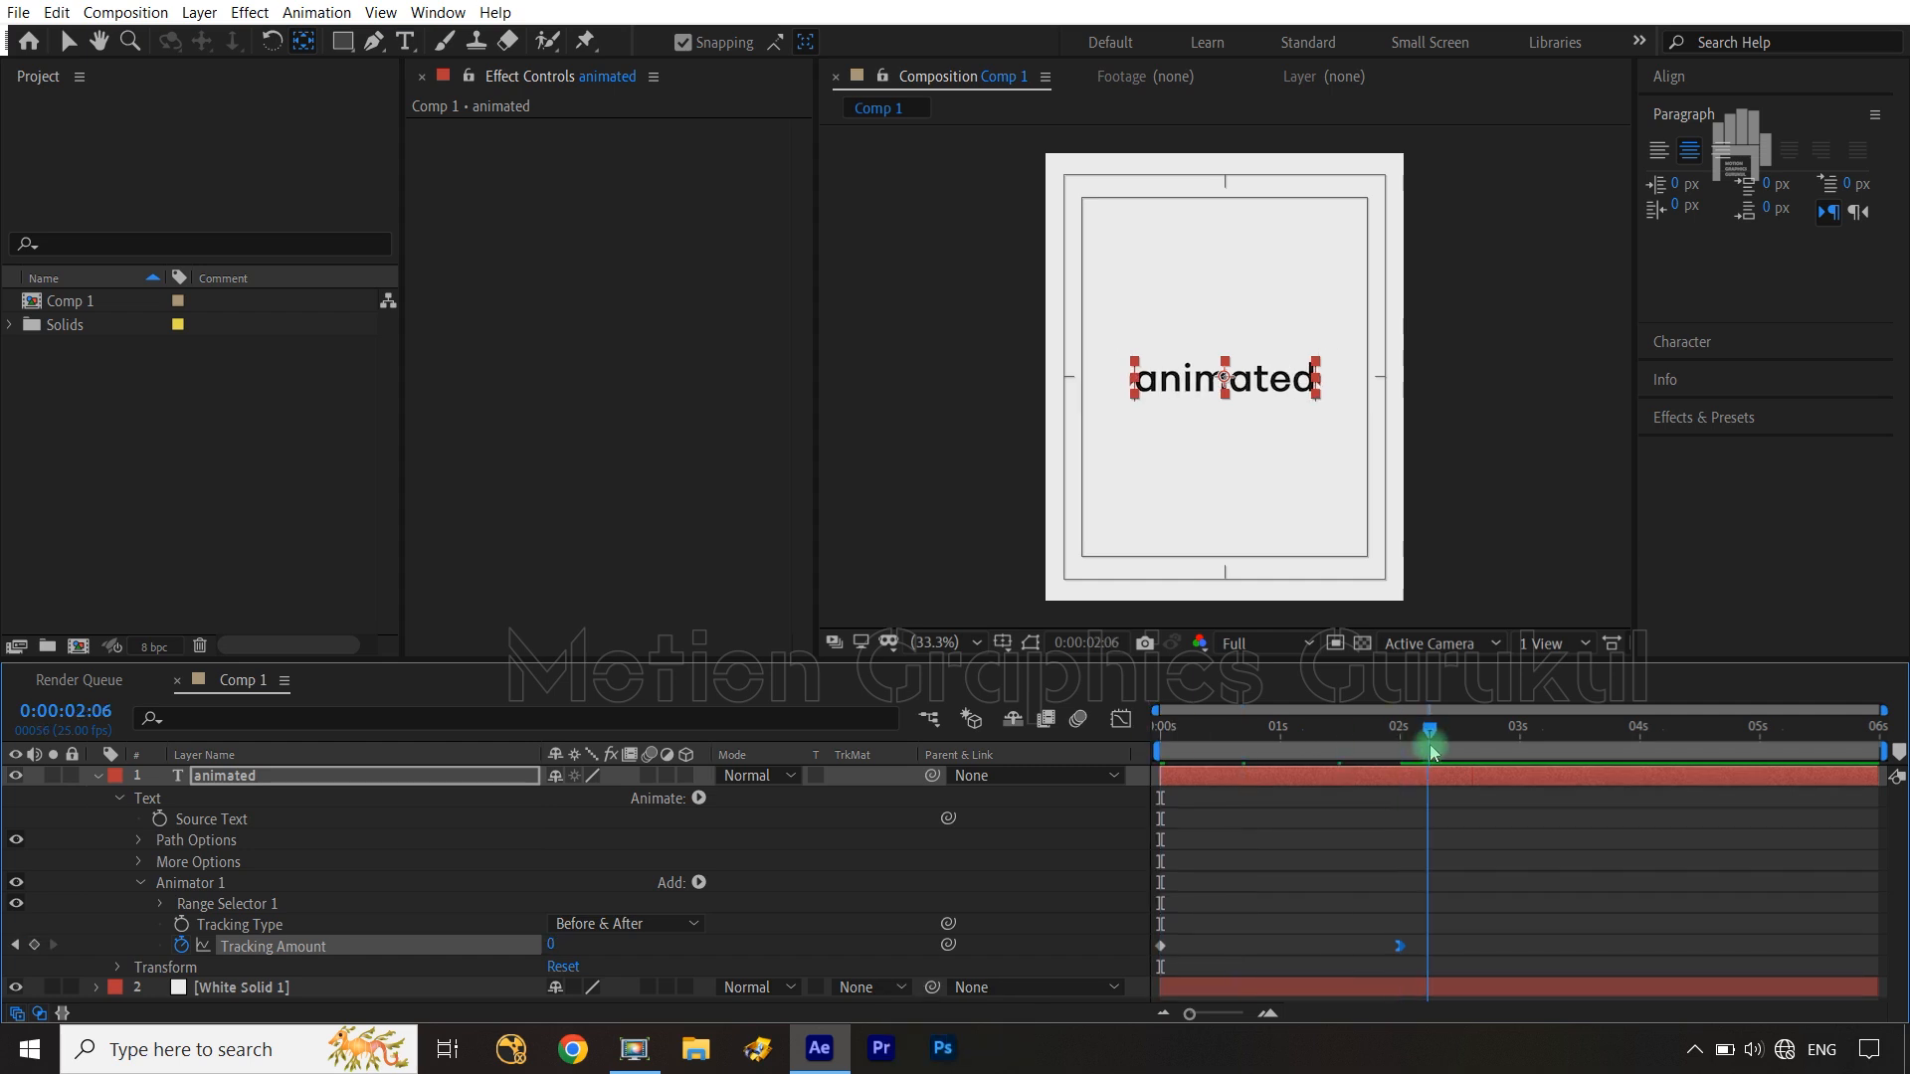
{"action": "key", "text": "n"}
{"action": "key", "text": "Home"}
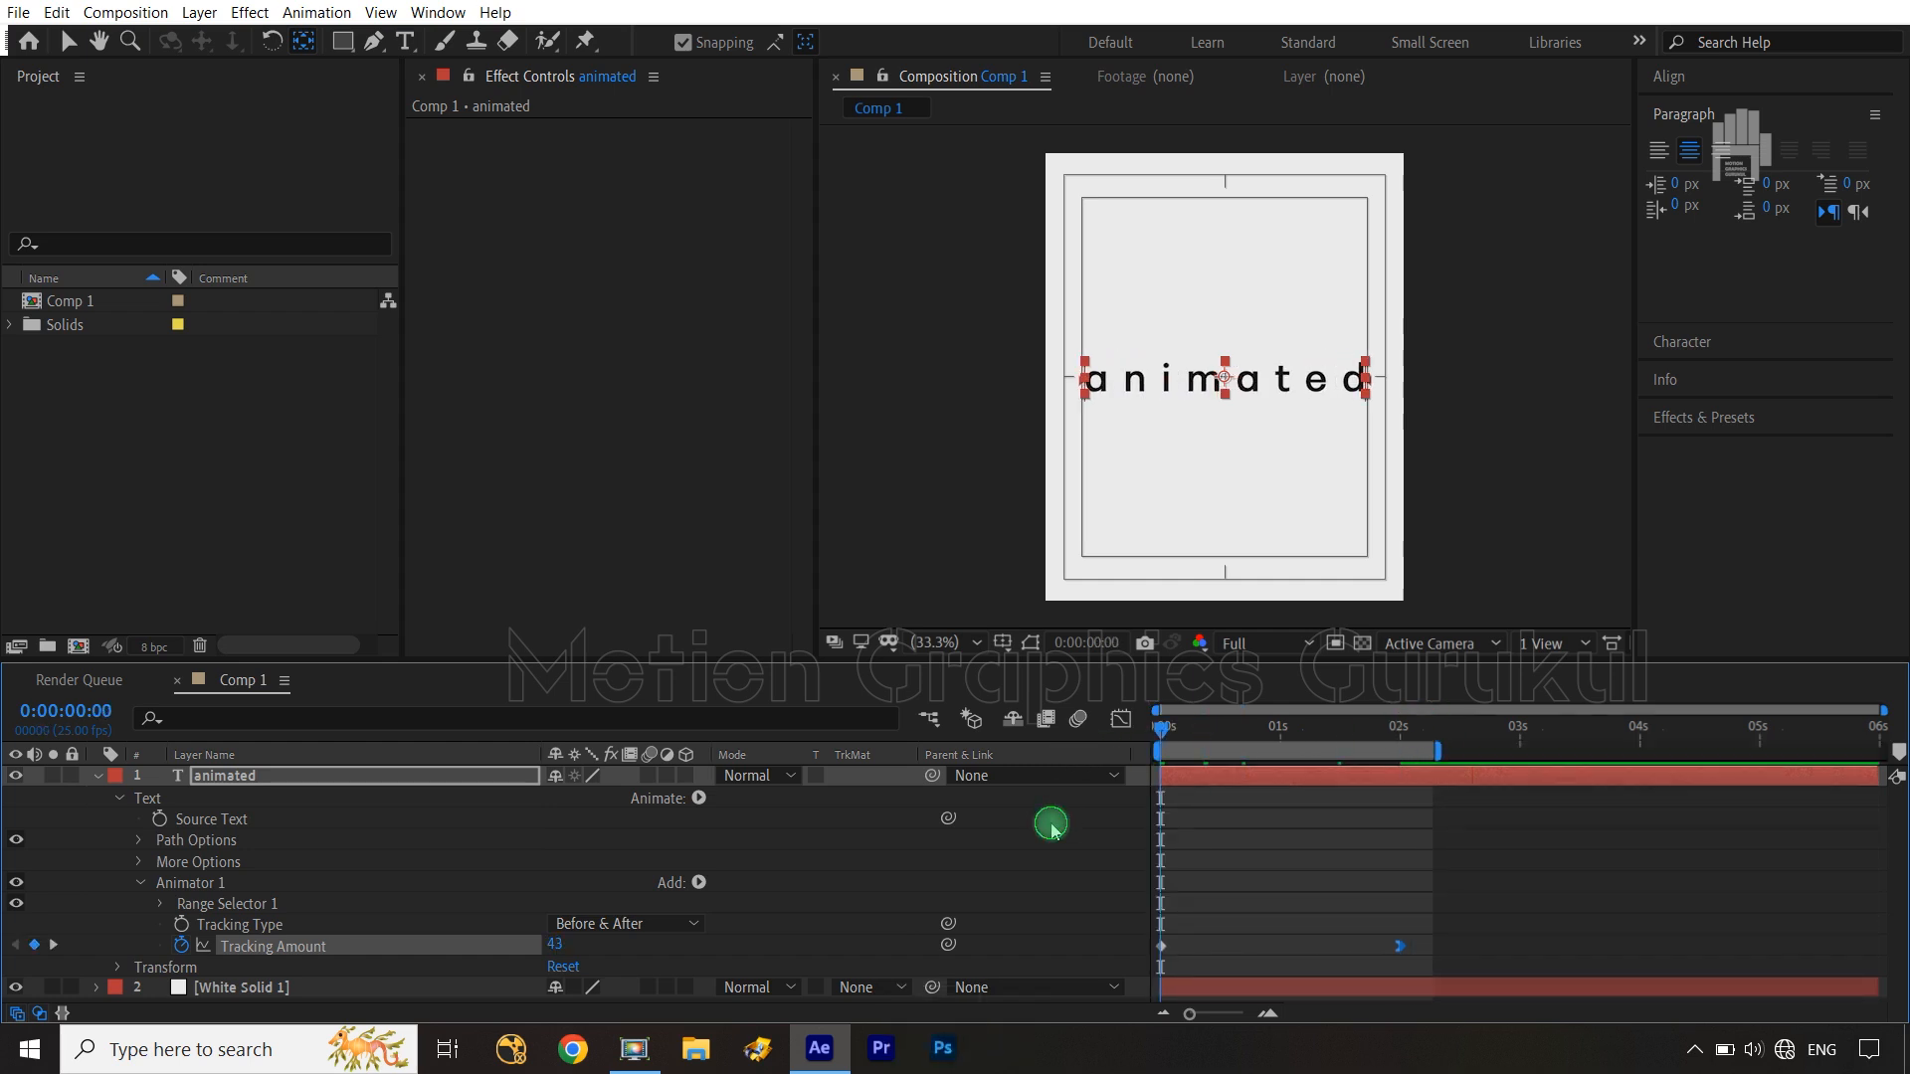
{"action": "left_click", "coordinate": [1055, 831]}
{"action": "key", "text": "space"}
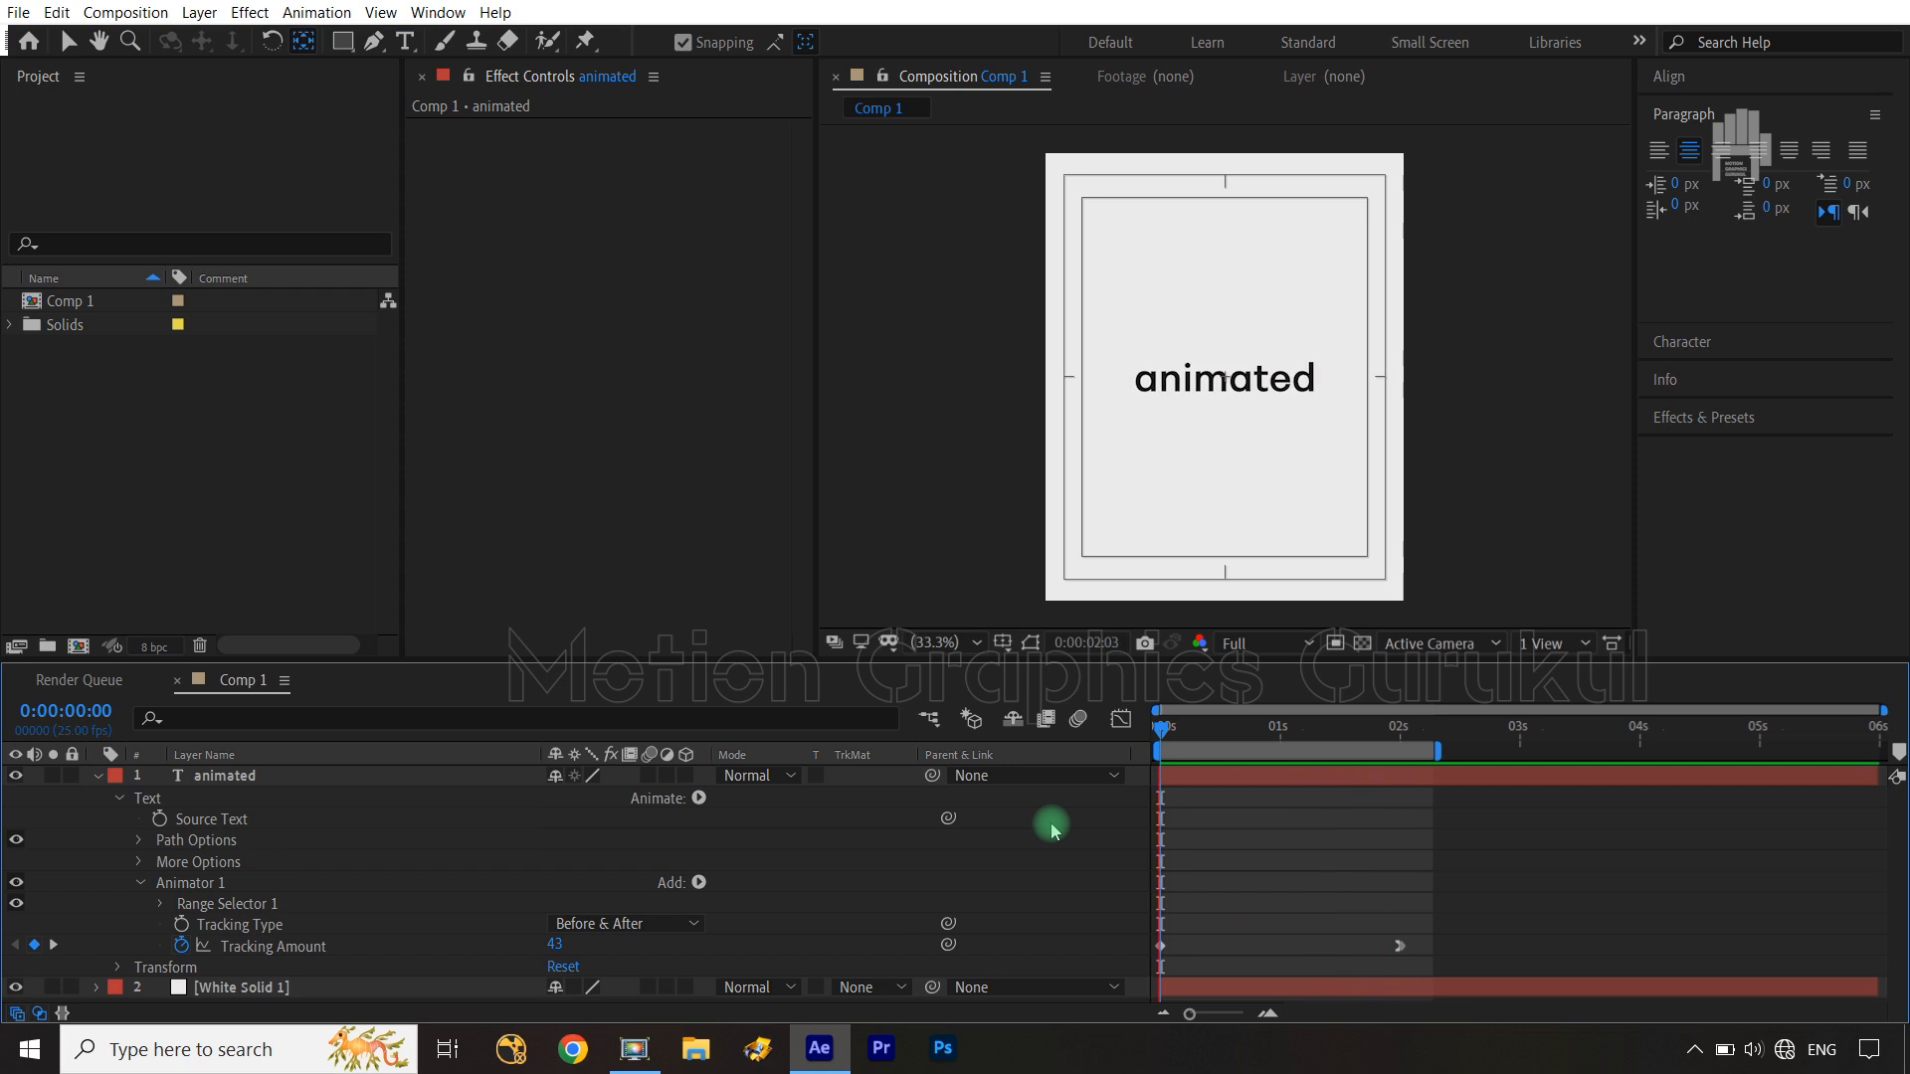
{"action": "key", "text": "space"}
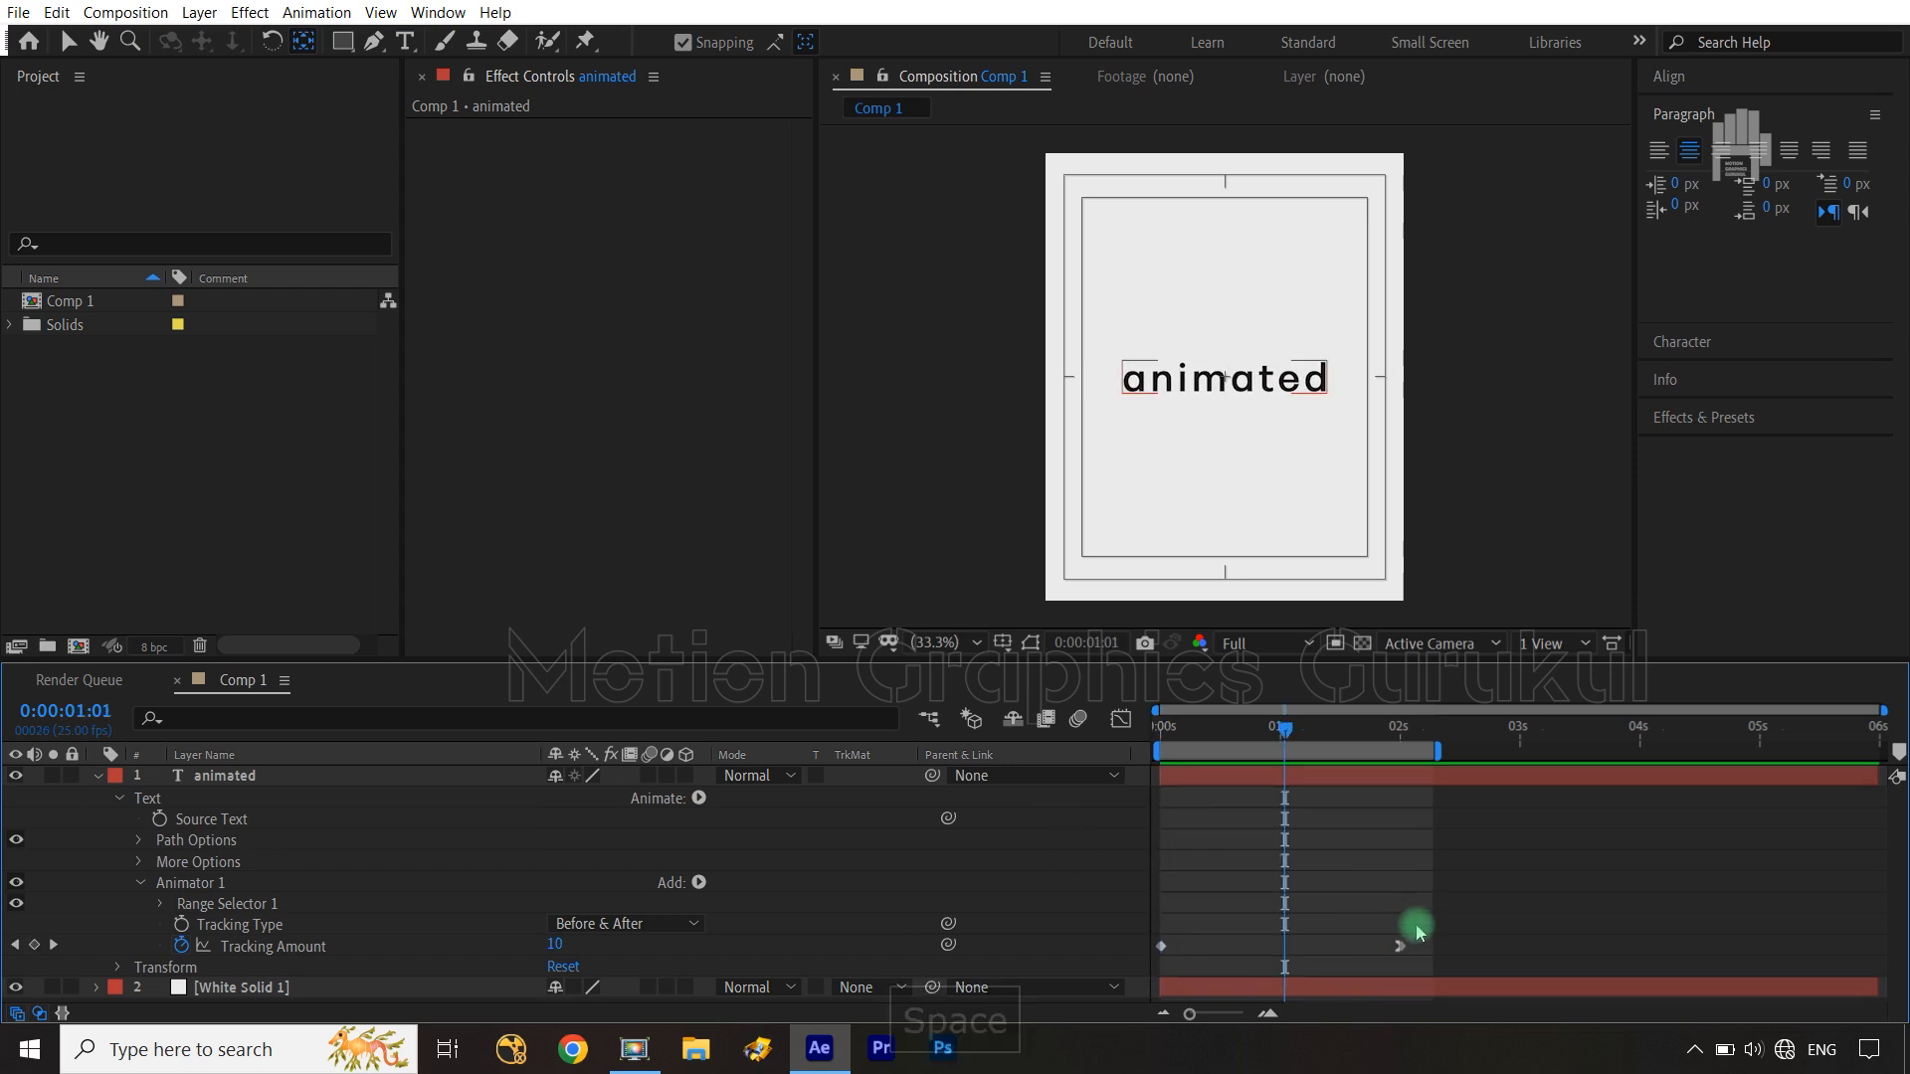
Move the second Tracking Amount keyframe to 0:00:01:01 and preview the faster animation from the first frame
{"action": "left_click_drag", "start_coordinate": [1401, 947], "coordinate": [1291, 945]}
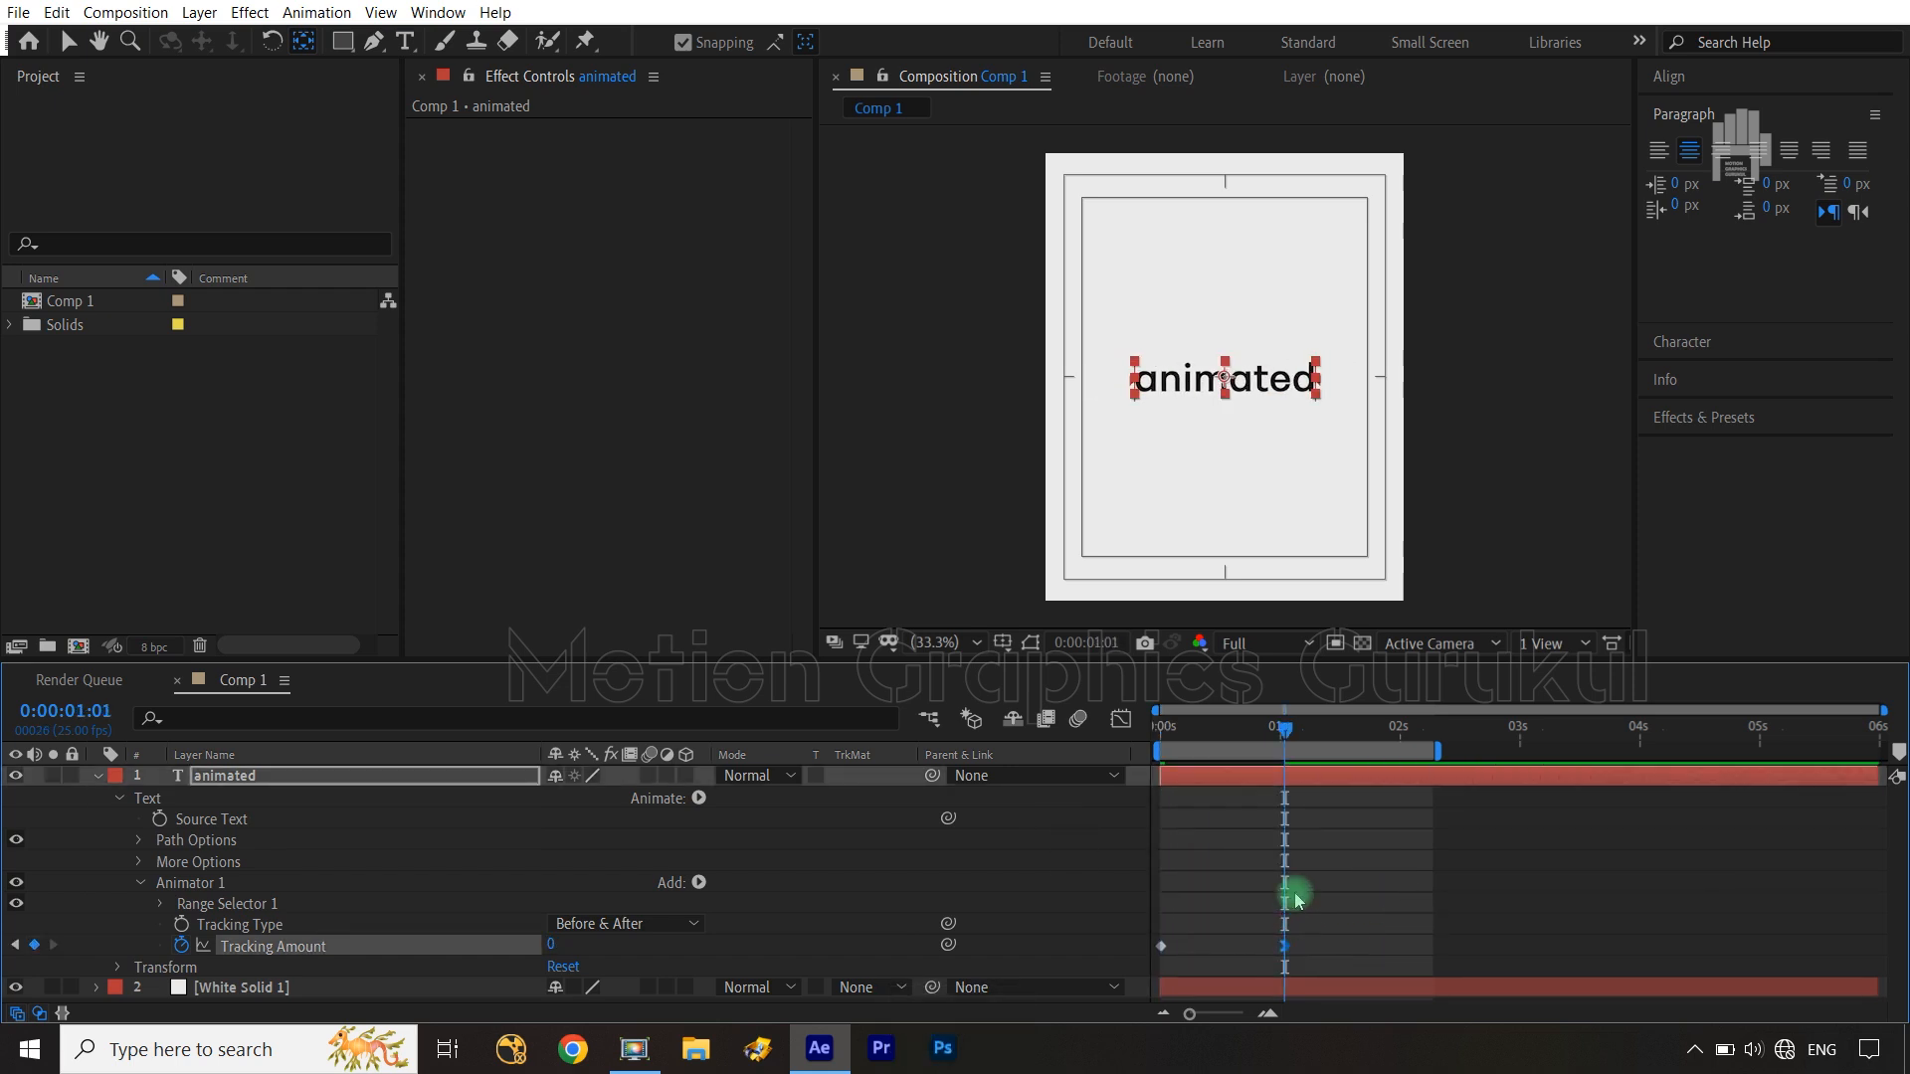
{"action": "left_click_drag", "start_coordinate": [1287, 737], "coordinate": [1125, 772]}
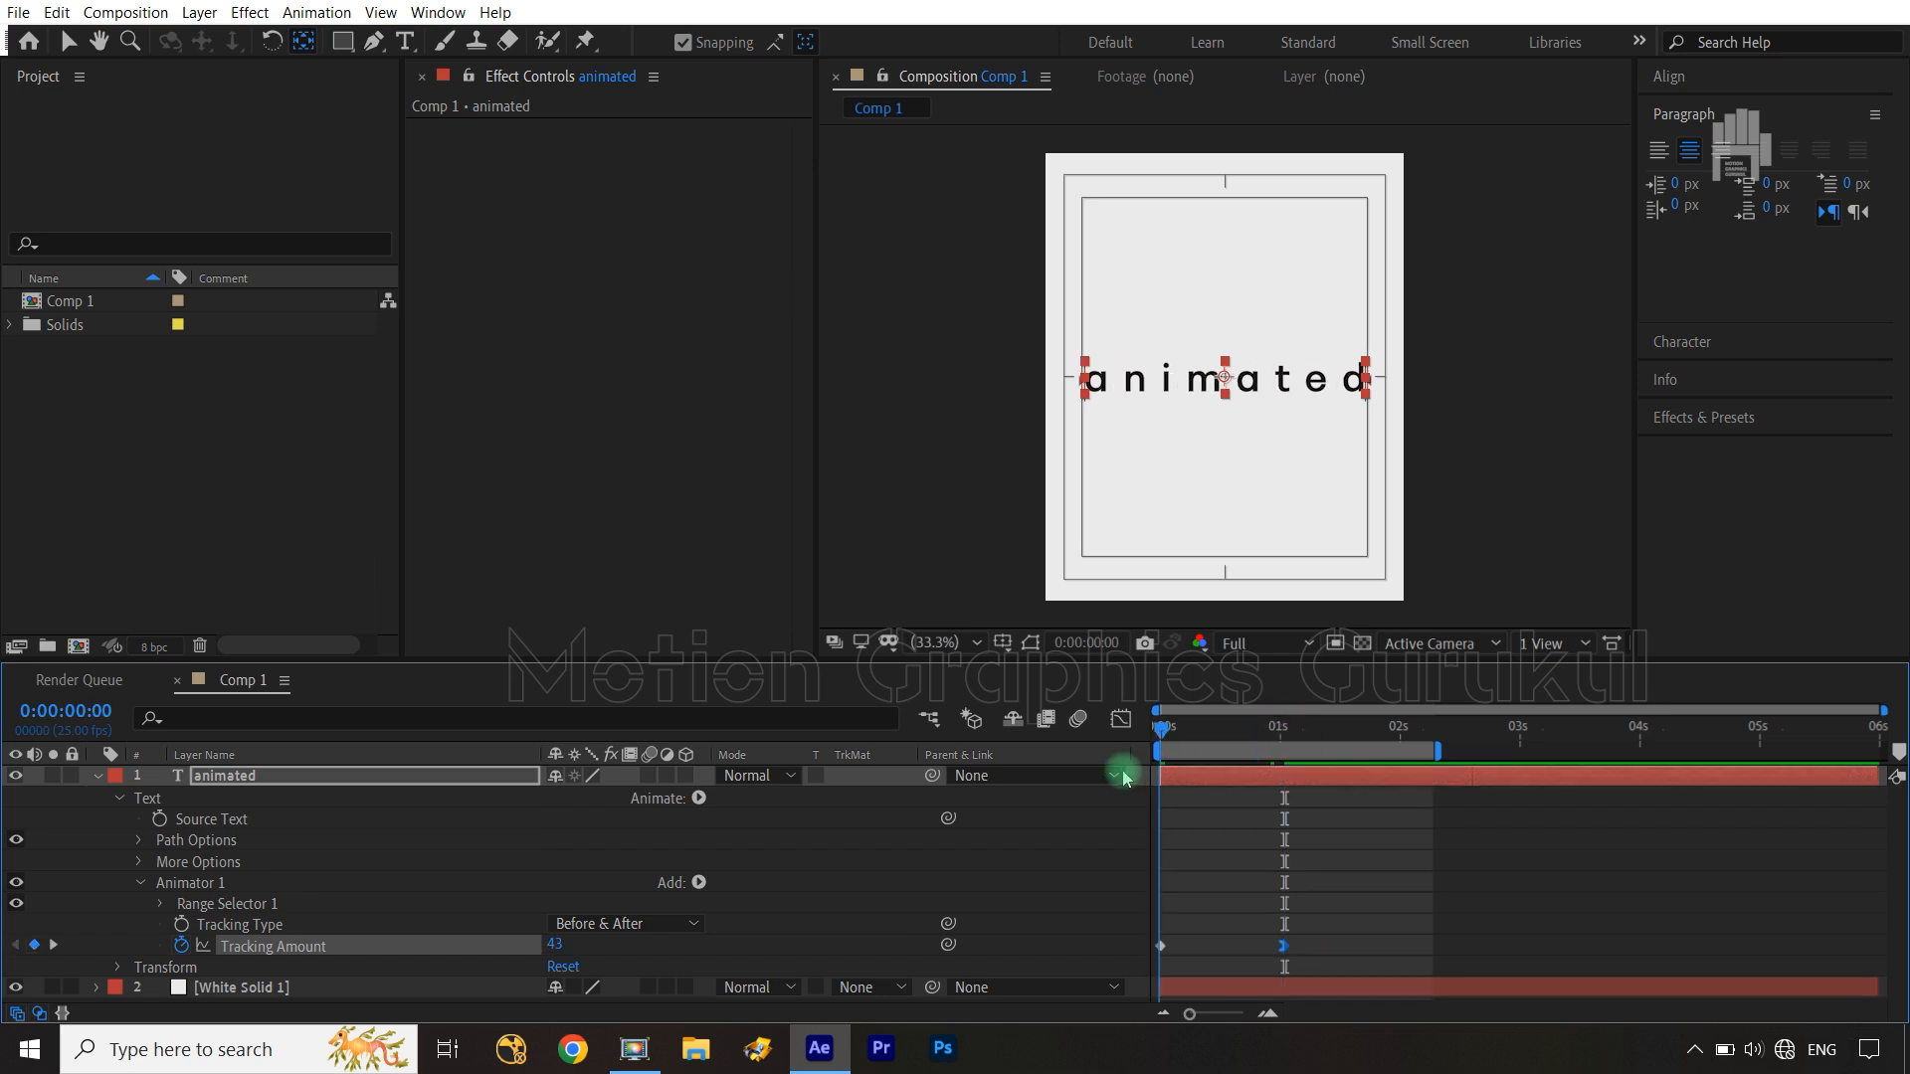
{"action": "left_click", "coordinate": [1059, 862]}
{"action": "key", "text": "space"}
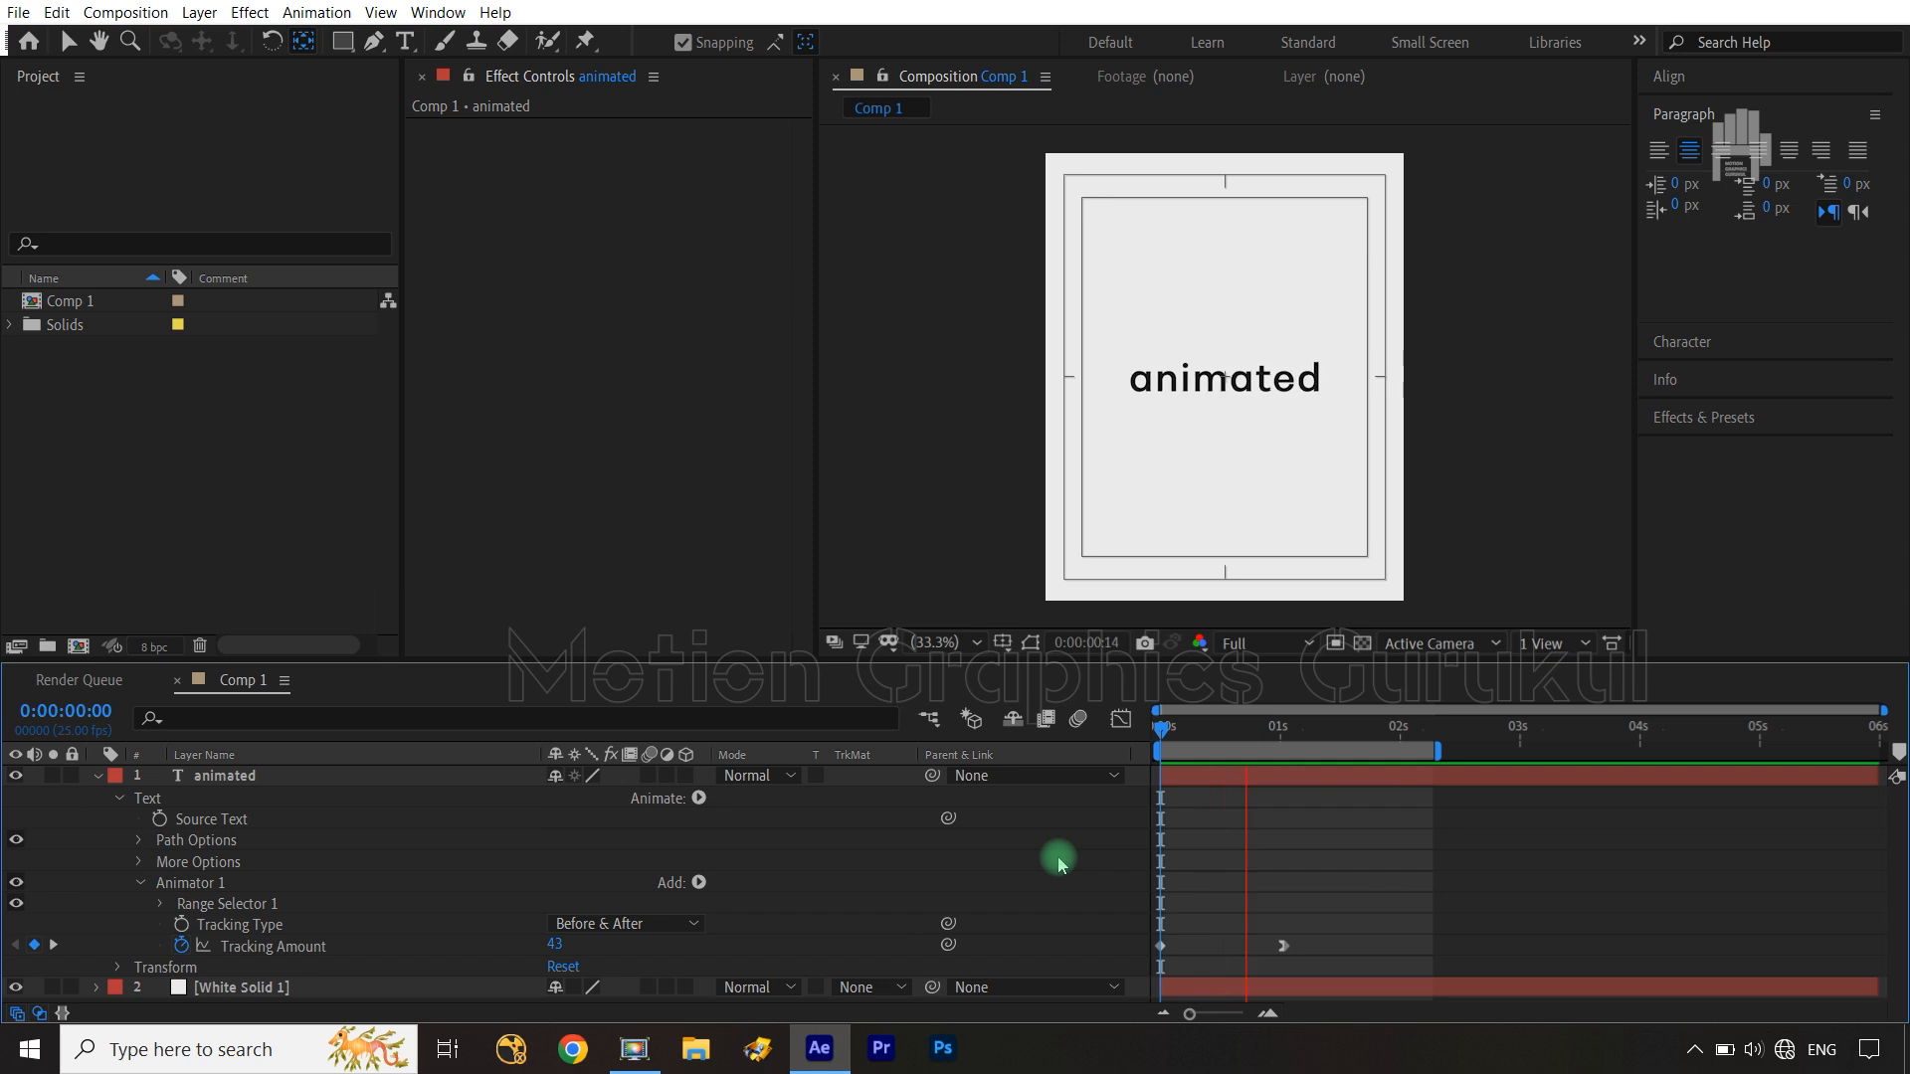
{"action": "key", "text": "space"}
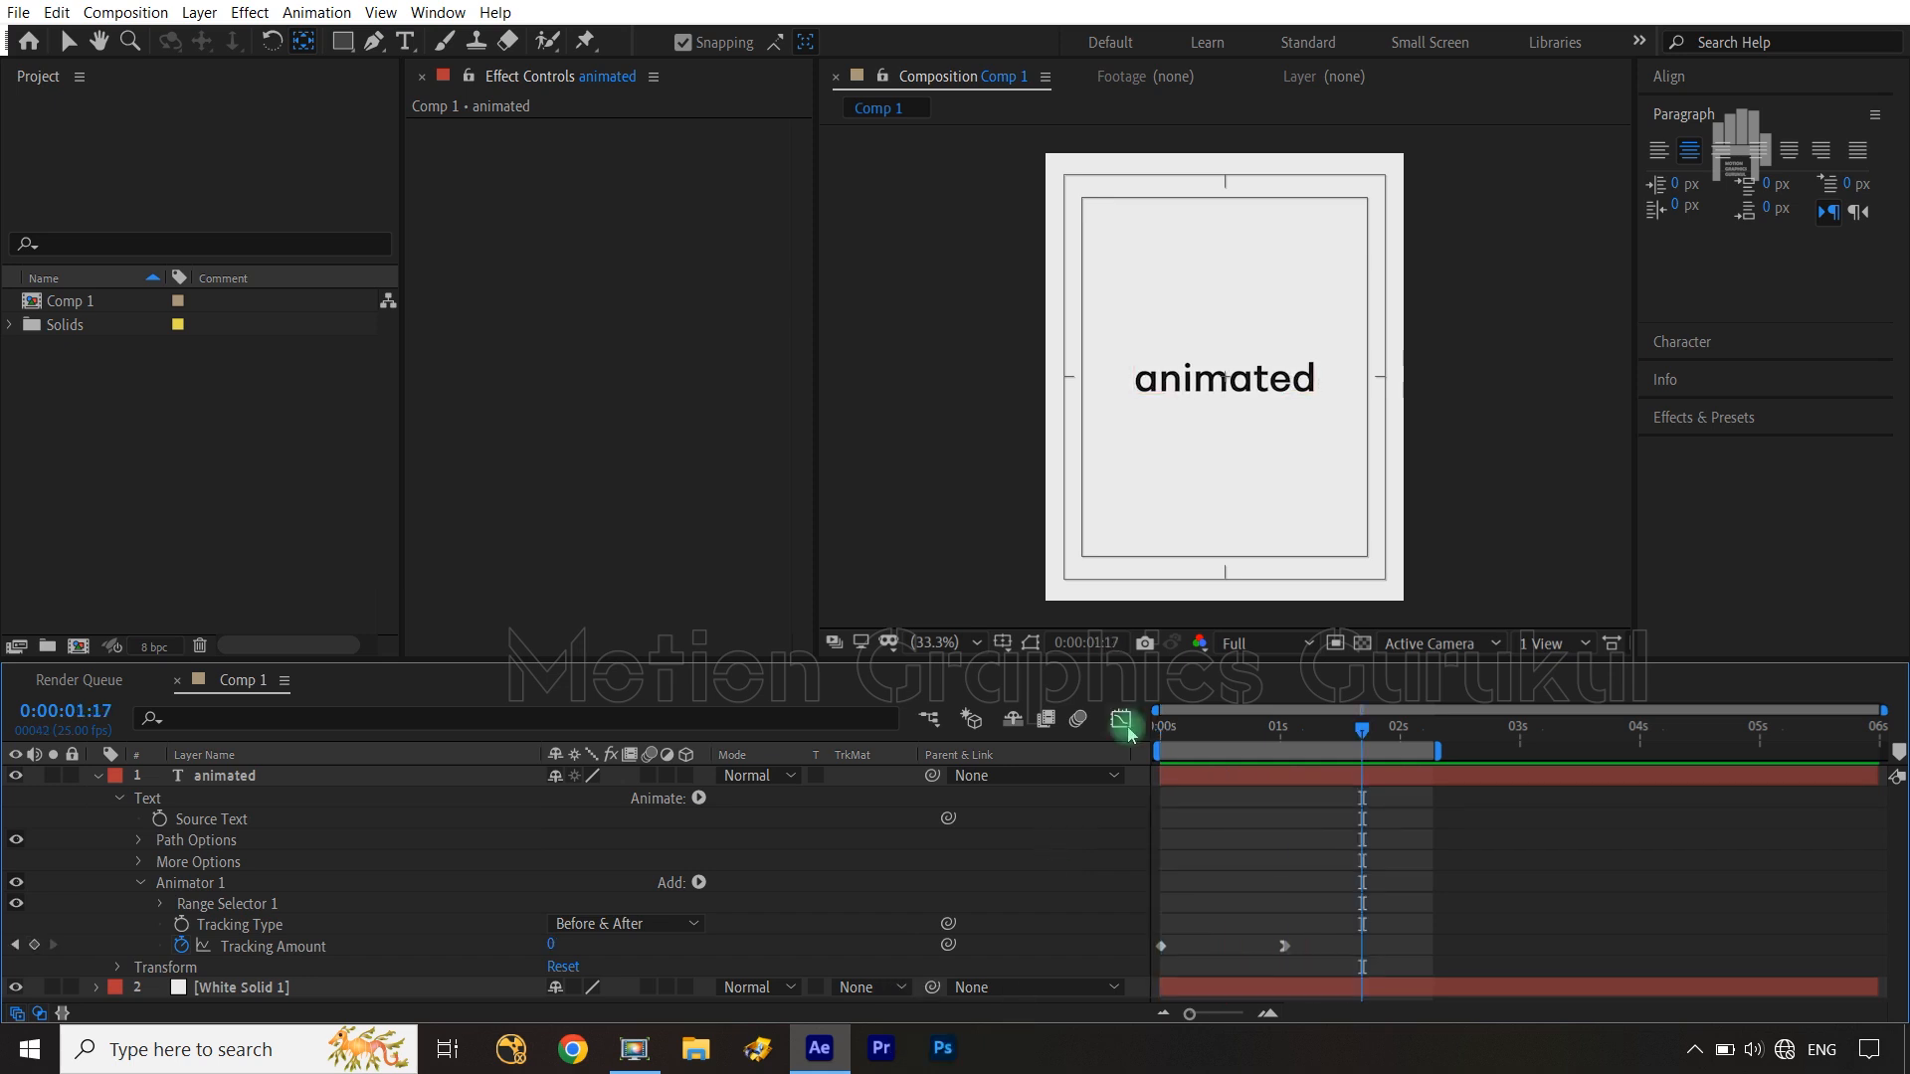
Collapse the tracking animator, Animator 1, and rename it as "track anime"
{"action": "left_click_drag", "start_coordinate": [1363, 731], "coordinate": [1298, 659]}
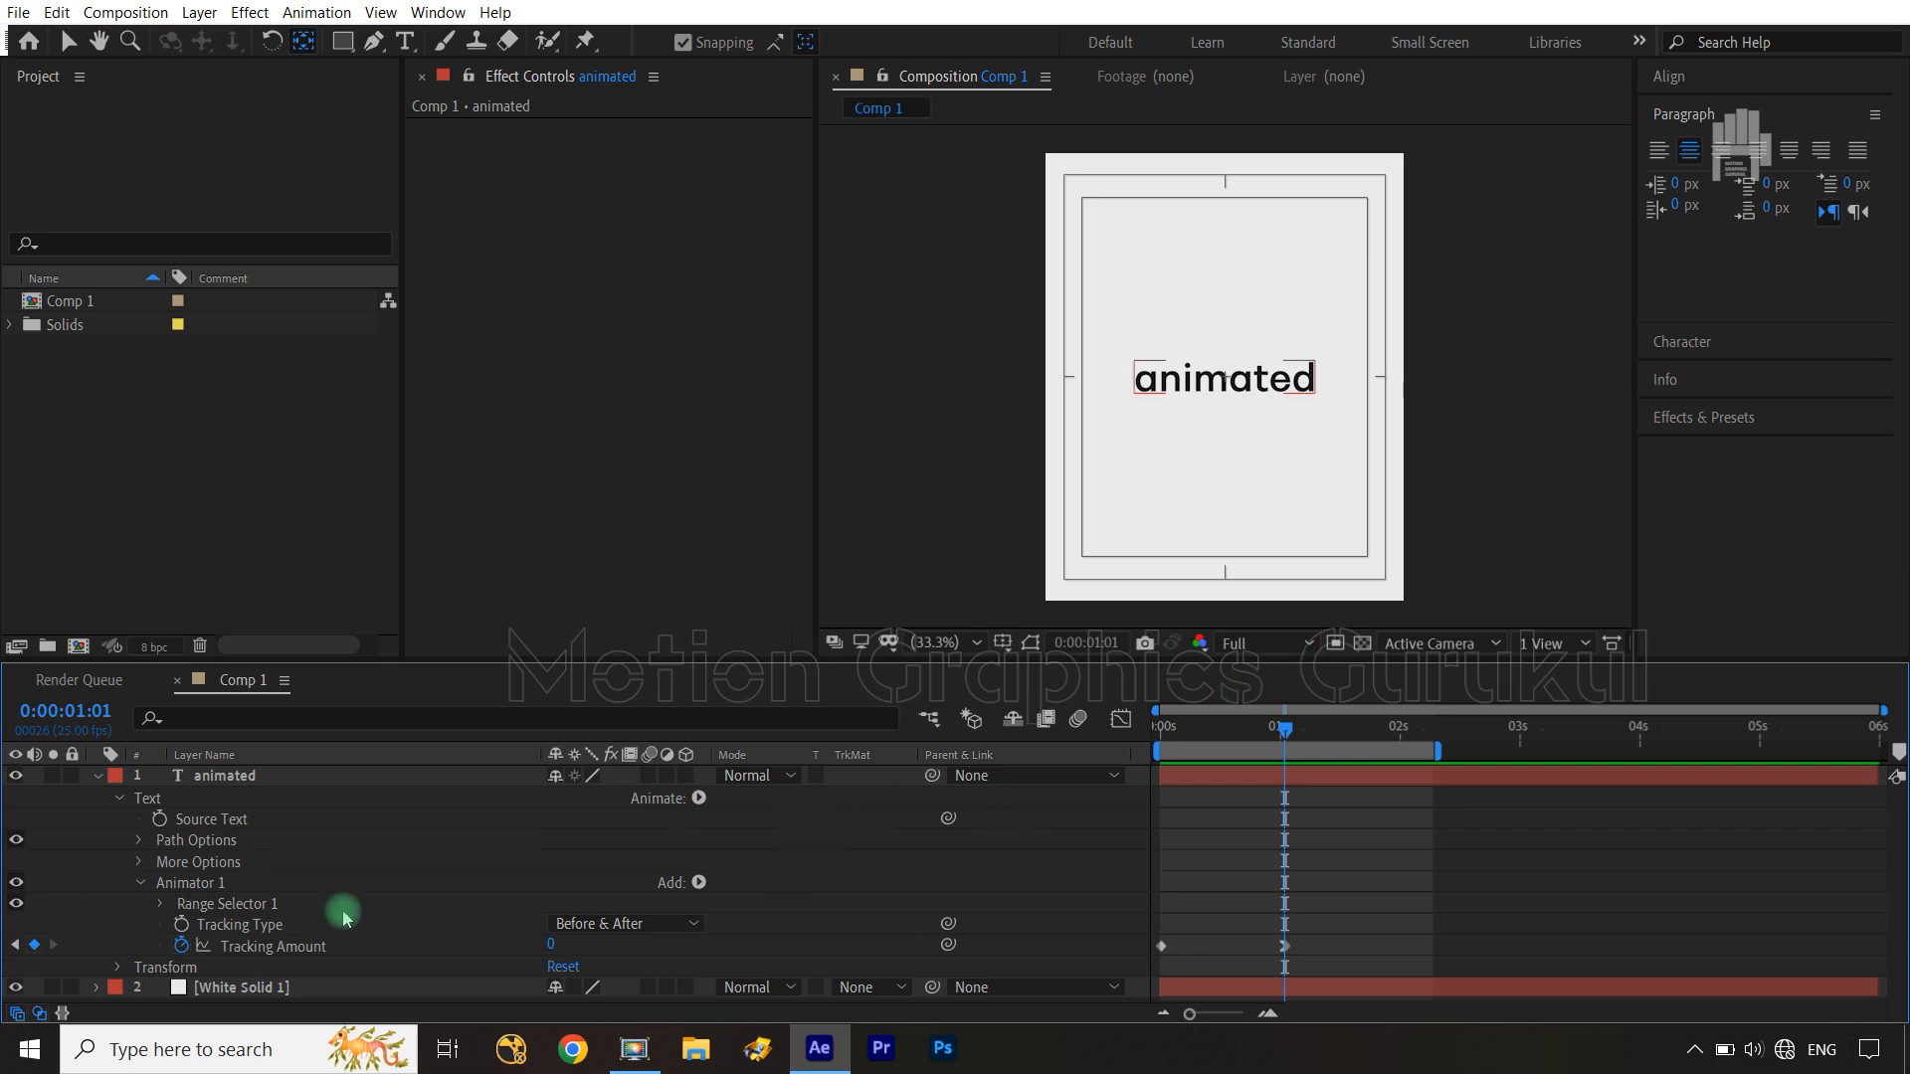
{"action": "left_click", "coordinate": [138, 885]}
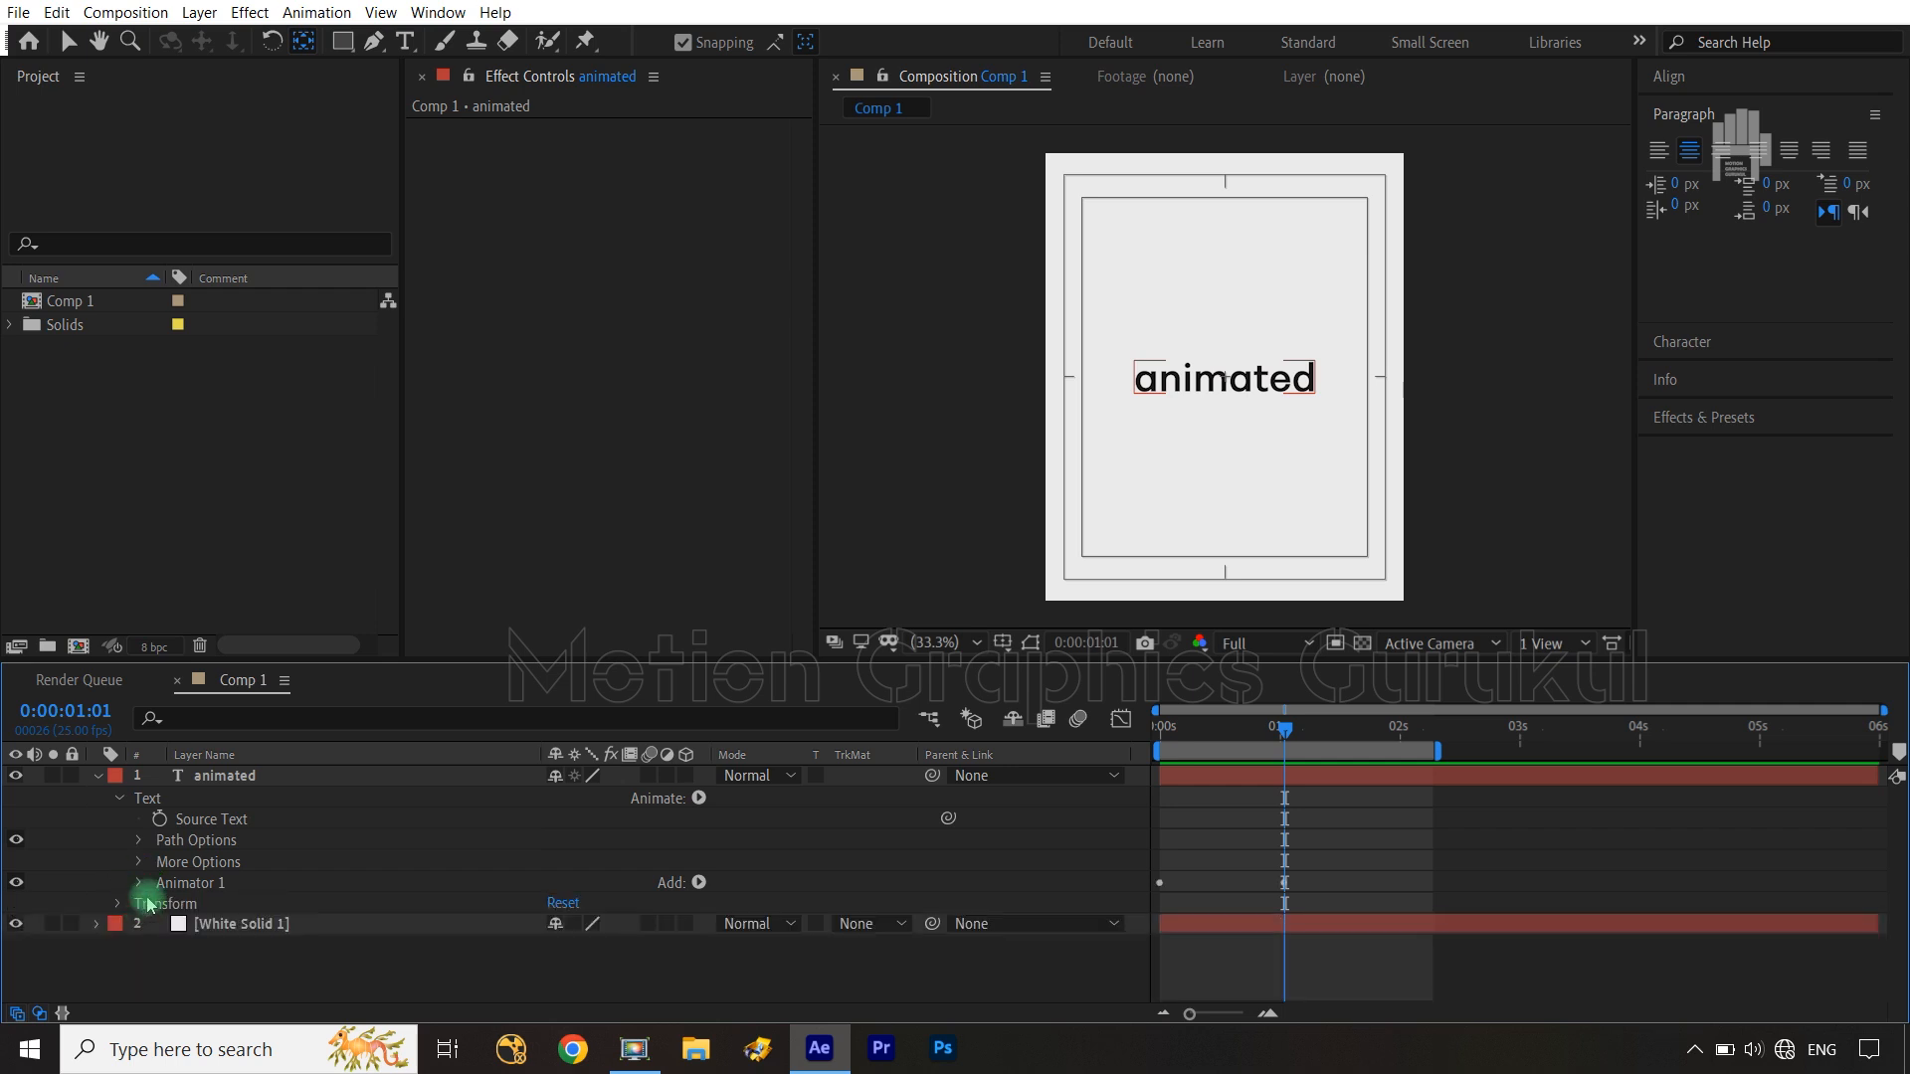
{"action": "left_click", "coordinate": [184, 882]}
{"action": "key", "text": "Return"}
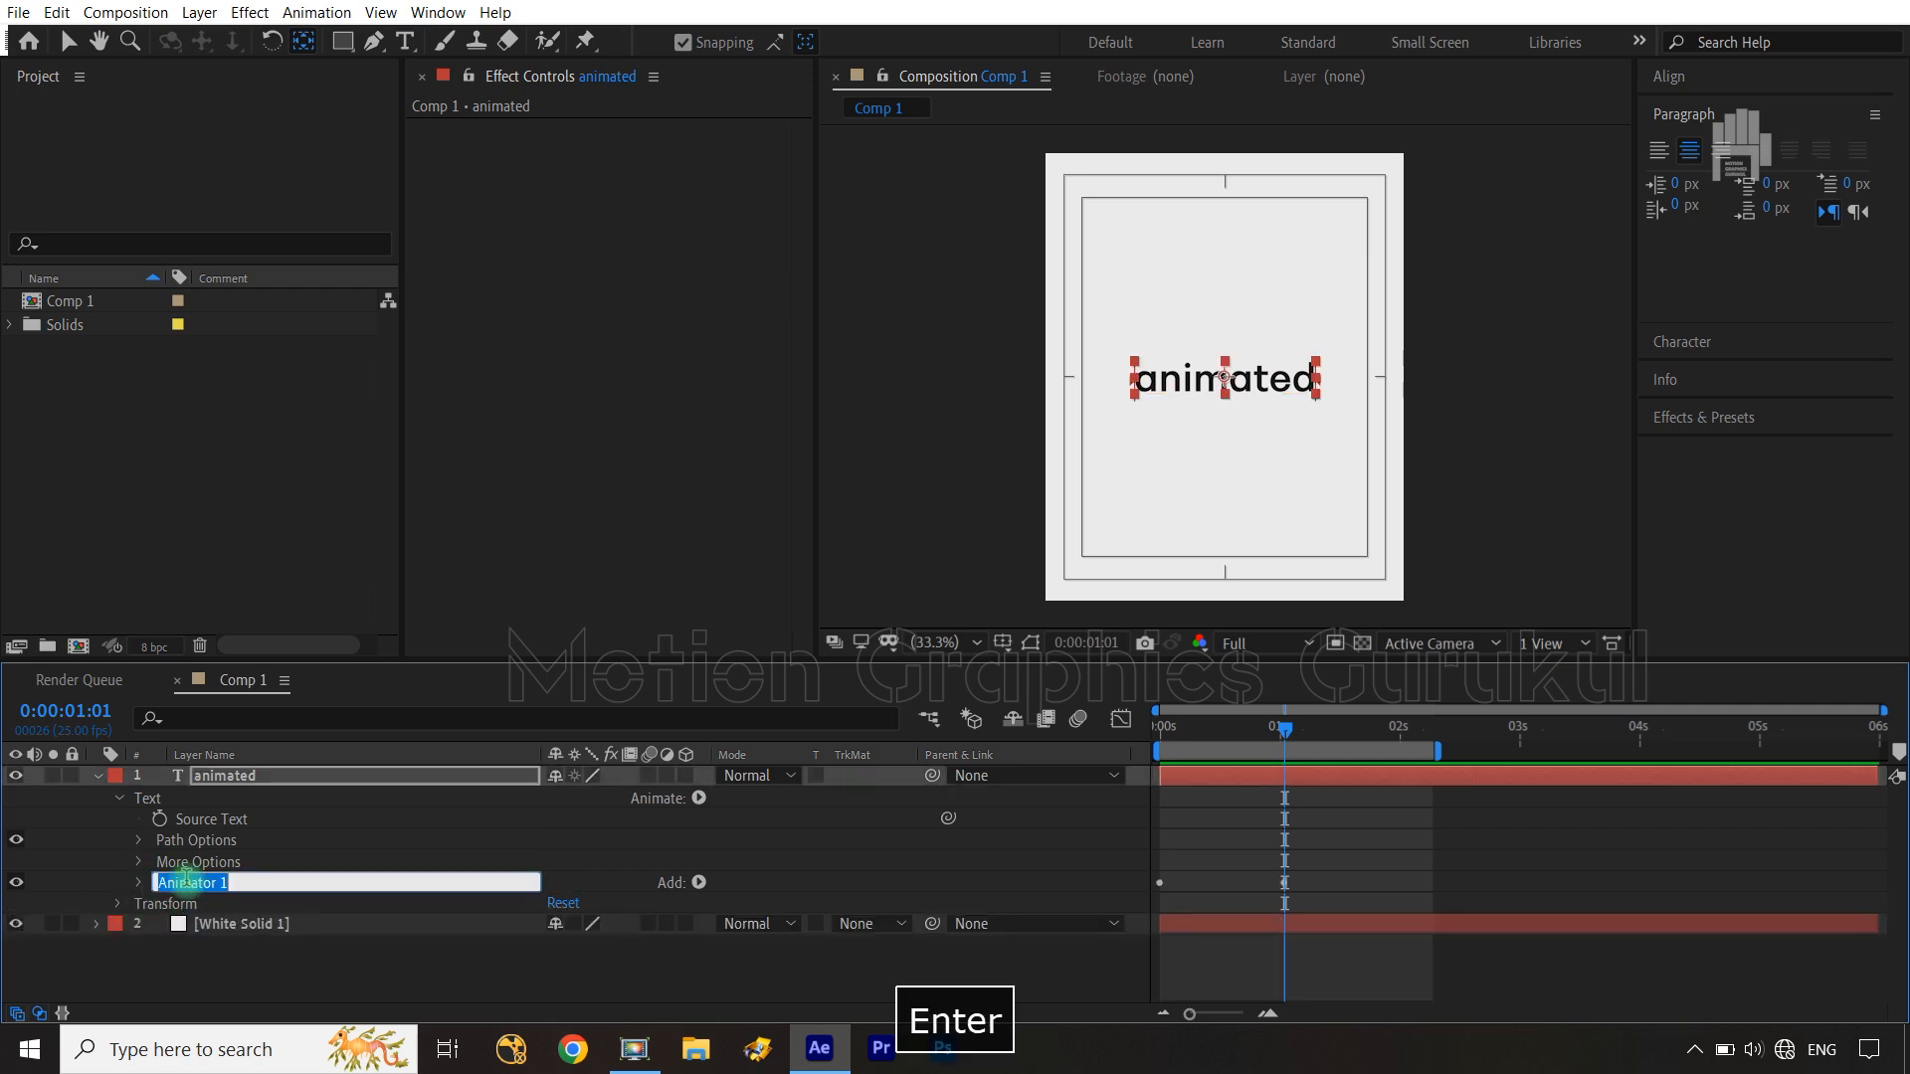
{"action": "type", "text": "track"}
{"action": "type", "text": "im"}
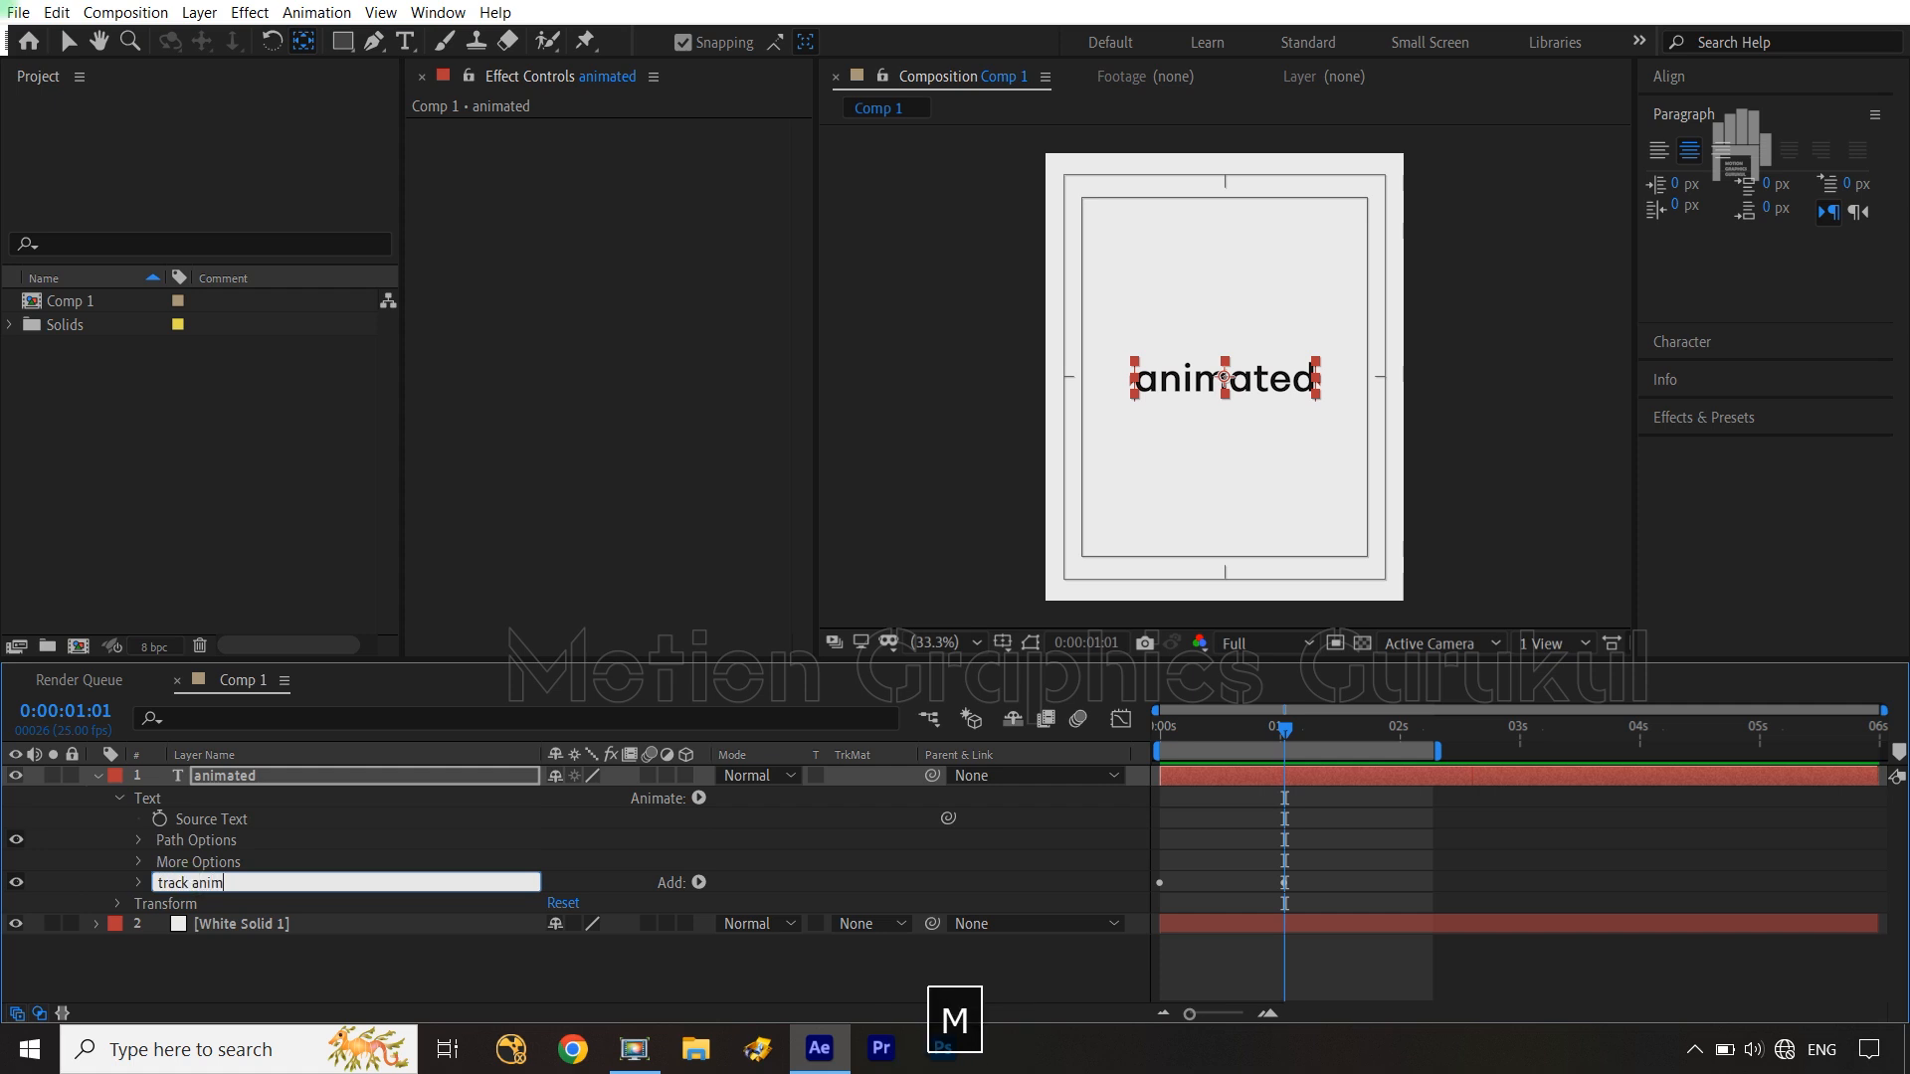
{"action": "type", "text": "e"}
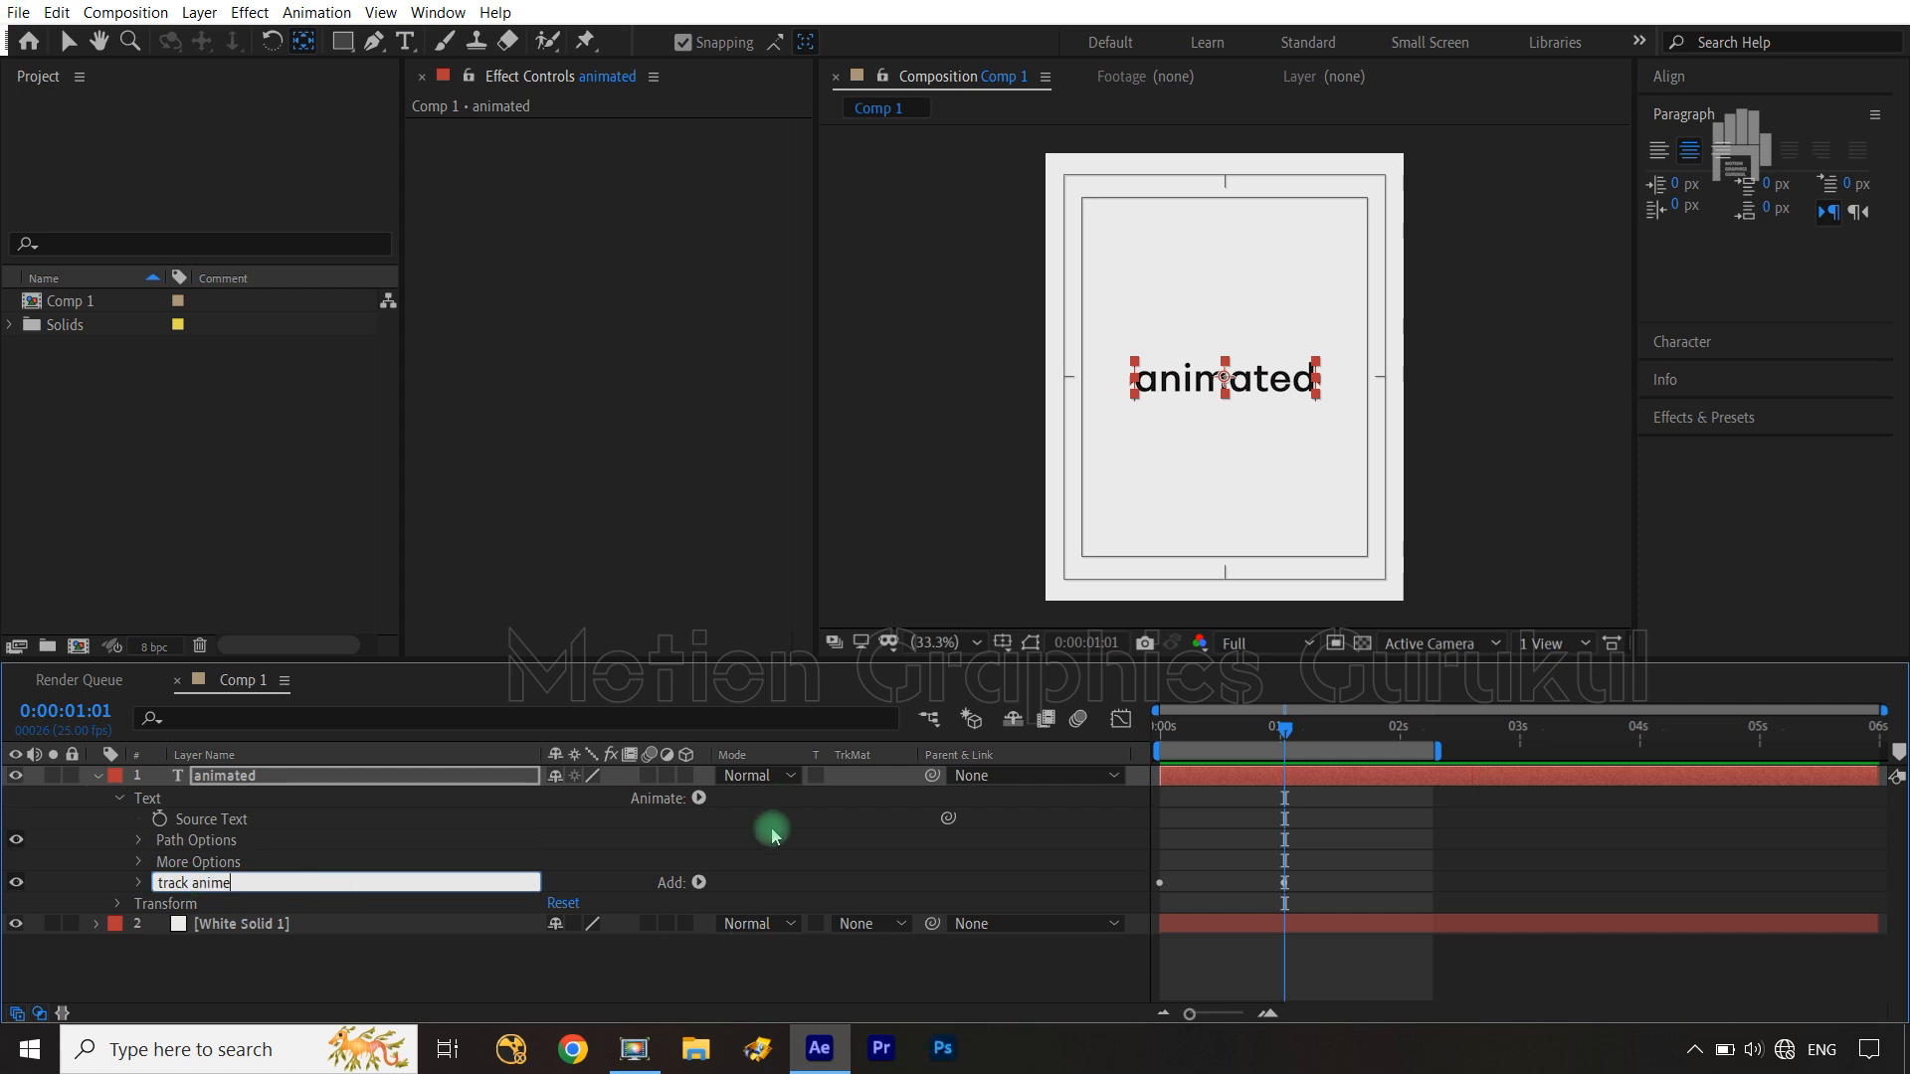
{"action": "left_click", "coordinate": [719, 822]}
Add a separate Skew animator to the text, go to 0:00:01:04 and set its Skew Axis to 20°
{"action": "left_click", "coordinate": [698, 798]}
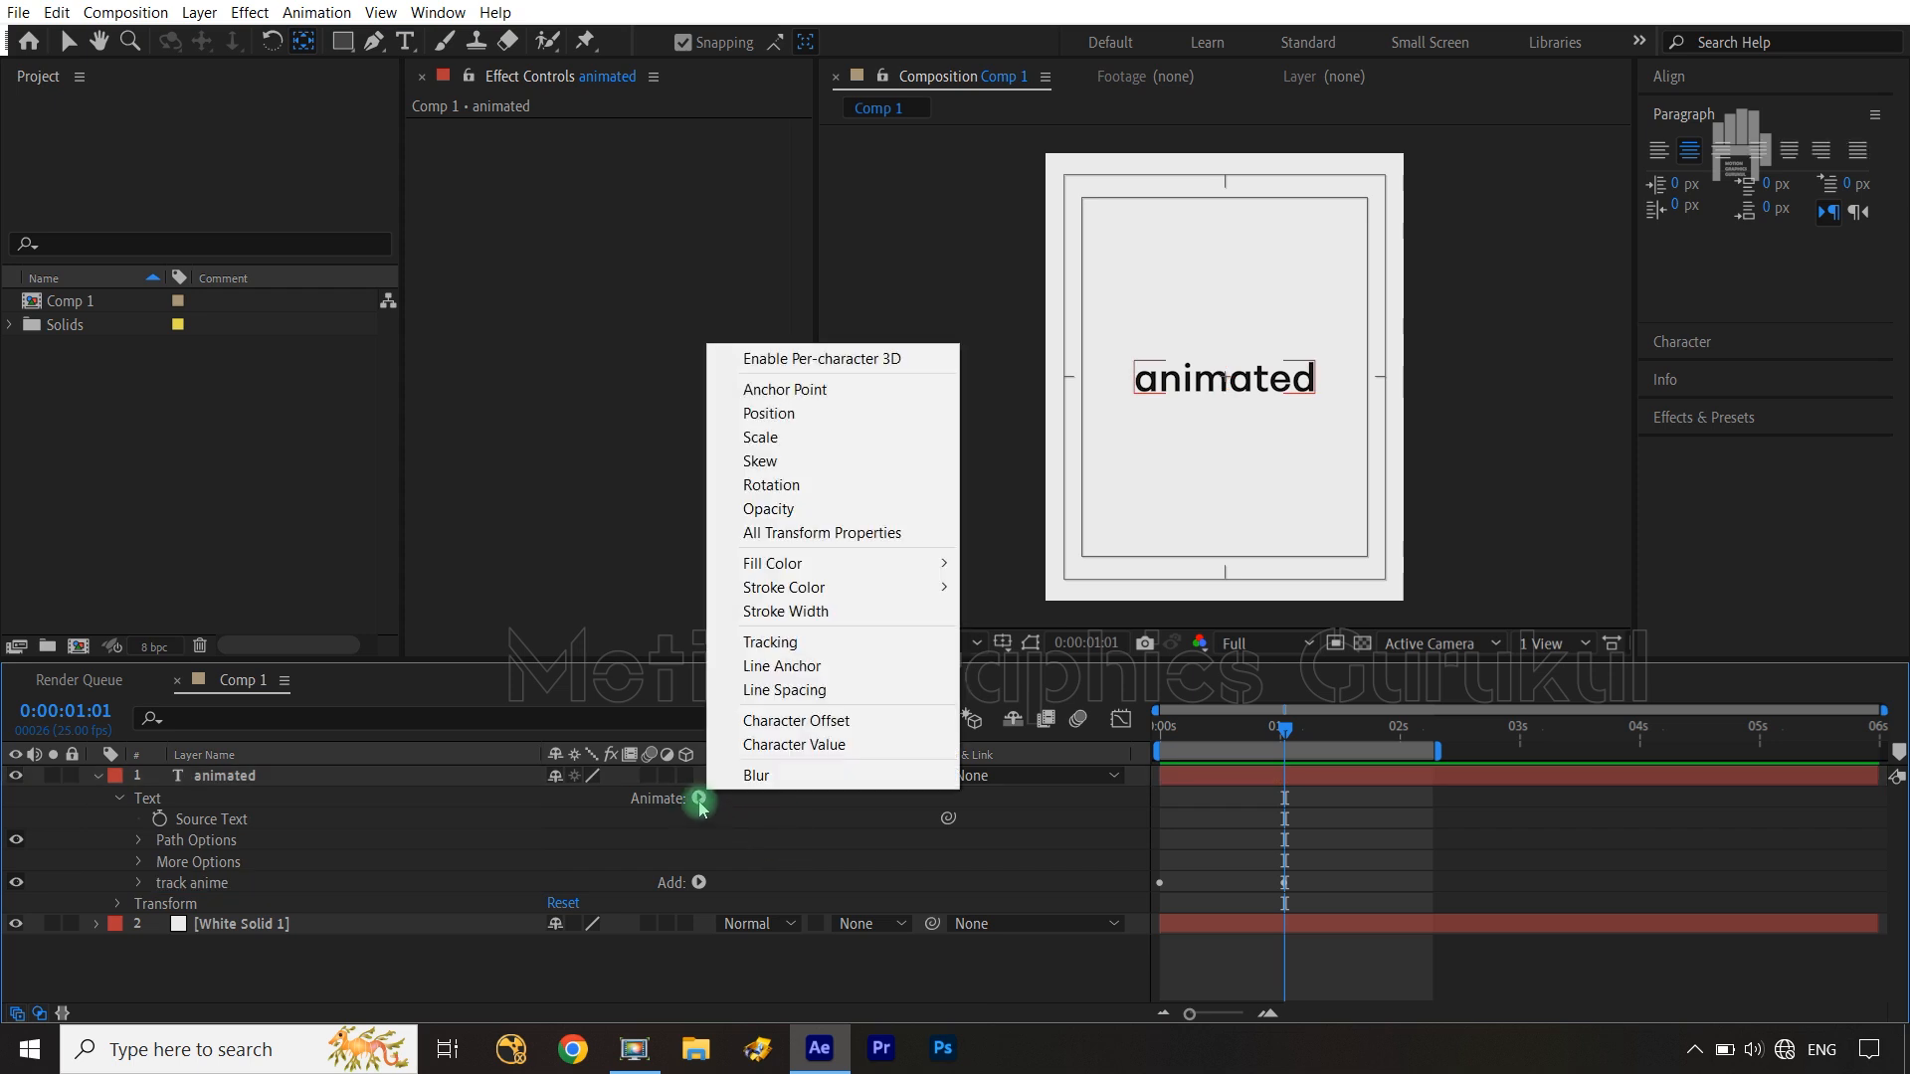
{"action": "left_click", "coordinate": [799, 461]}
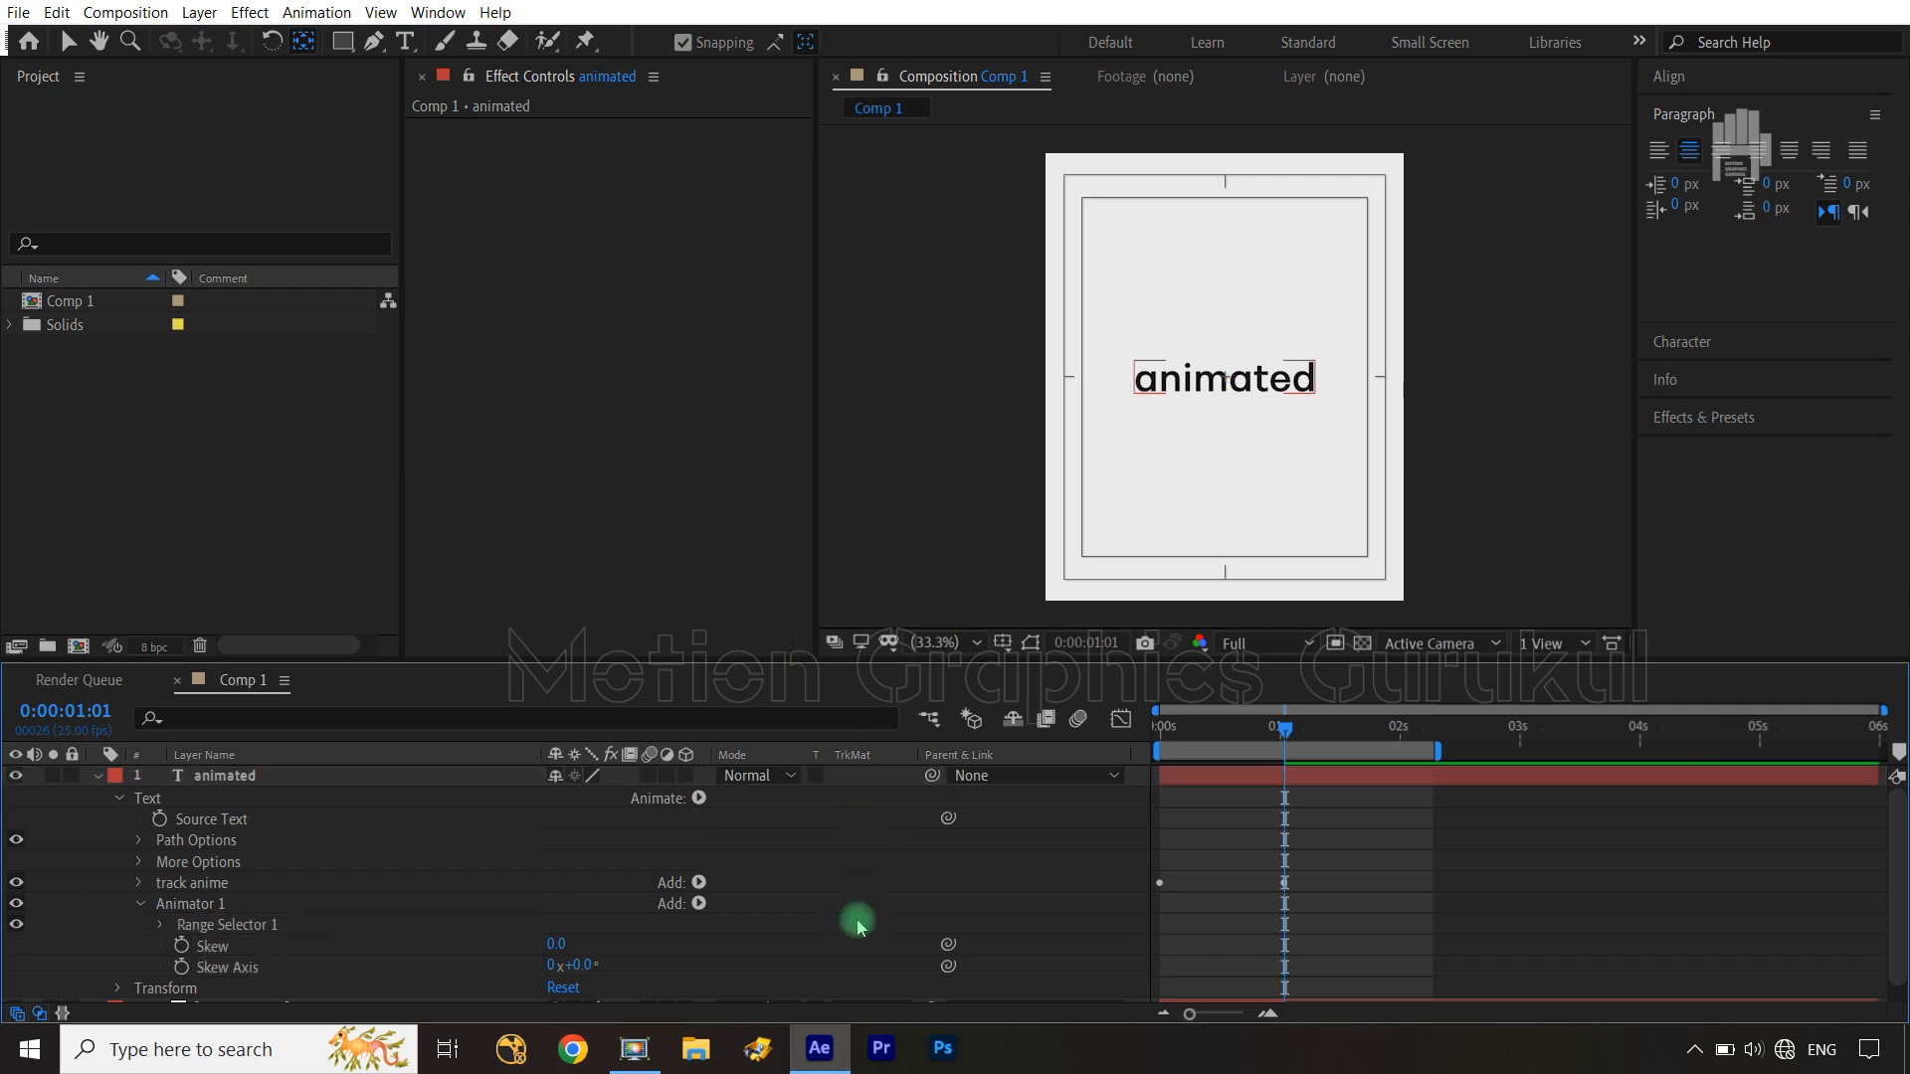
{"action": "key", "text": "ctrl+Right"}
{"action": "key", "text": "ctrl+Right"}
{"action": "key", "text": "ctrl+Right"}
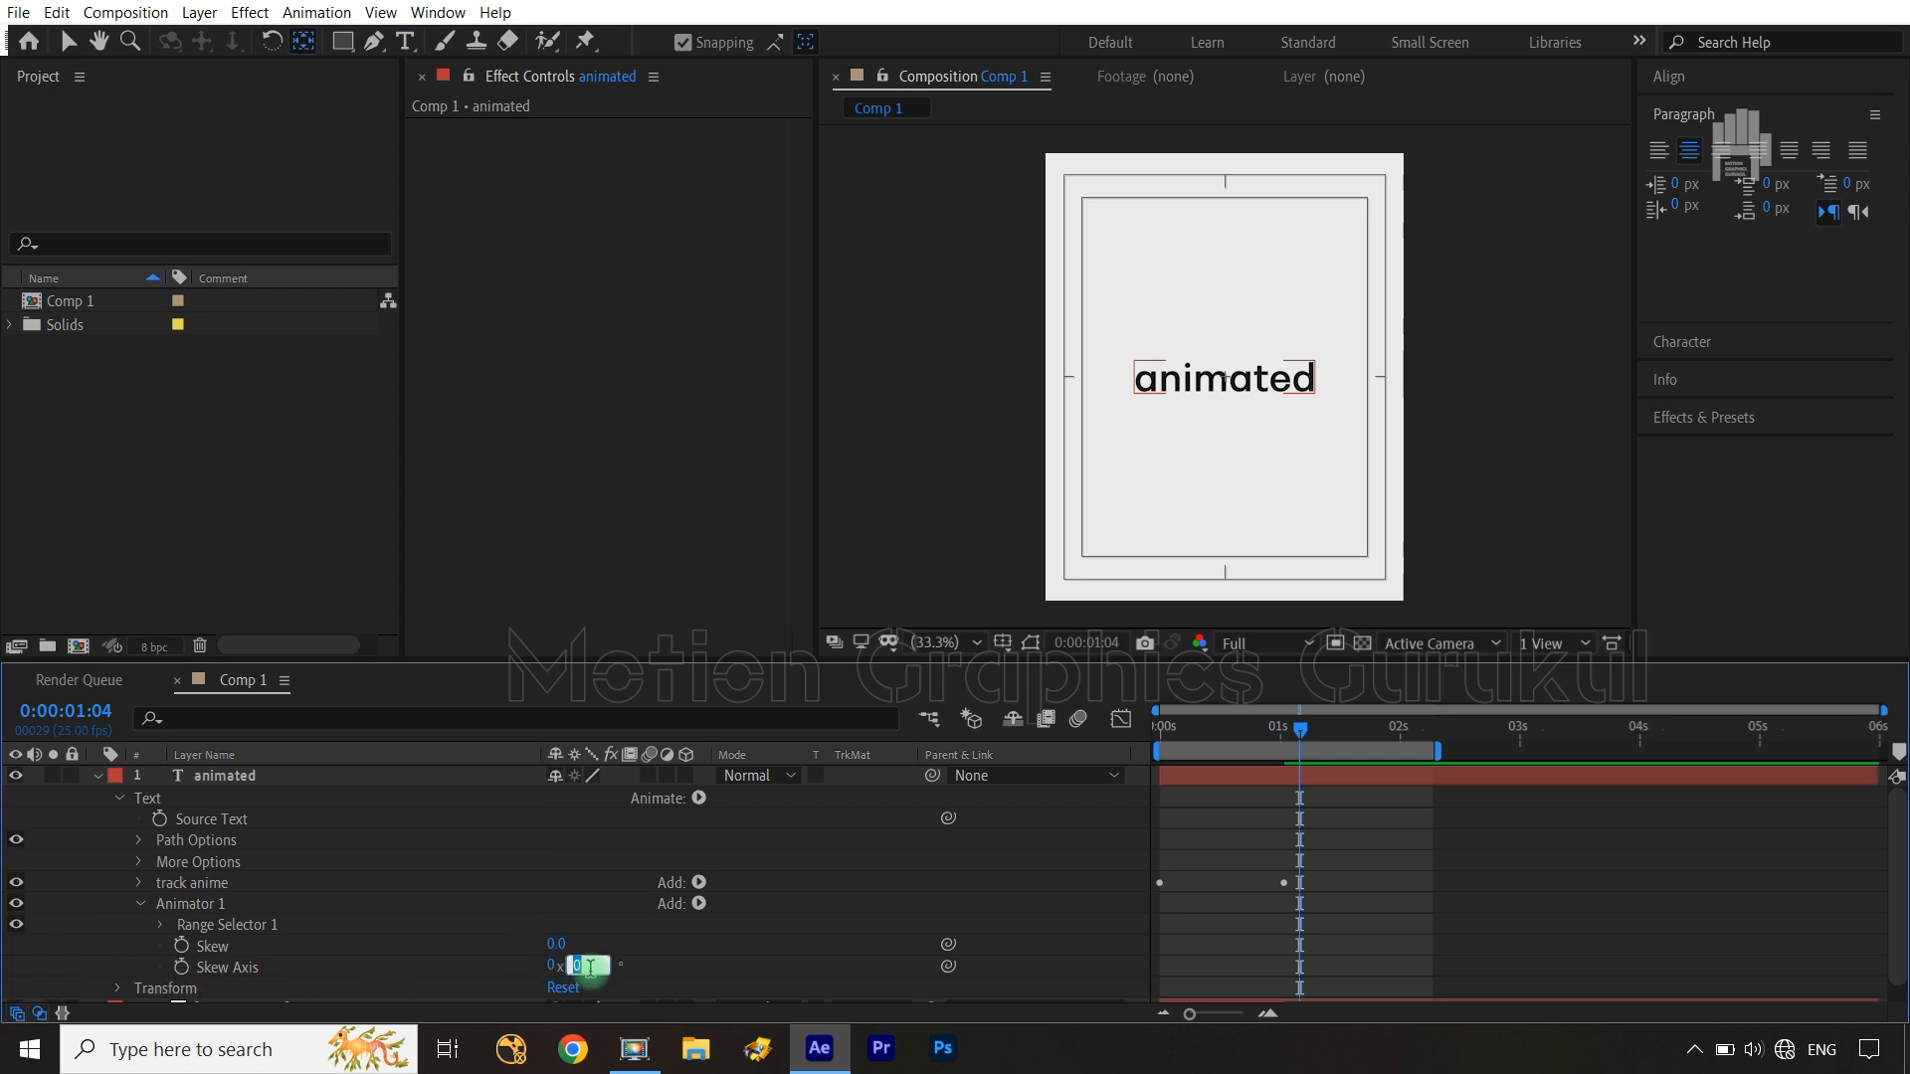
{"action": "type", "text": "20"}
{"action": "left_click", "coordinate": [649, 962]}
Start keyframing Skew at 0:00:01:04 and show only the keyframed properties of the "animated" layer
{"action": "mouse_move", "coordinate": [550, 945]}
{"action": "left_mouse_down"}
{"action": "mouse_move", "coordinate": [576, 943]}
{"action": "mouse_move", "coordinate": [530, 946]}
{"action": "mouse_move", "coordinate": [554, 943]}
{"action": "left_mouse_up"}
{"action": "key", "text": "ctrl+z"}
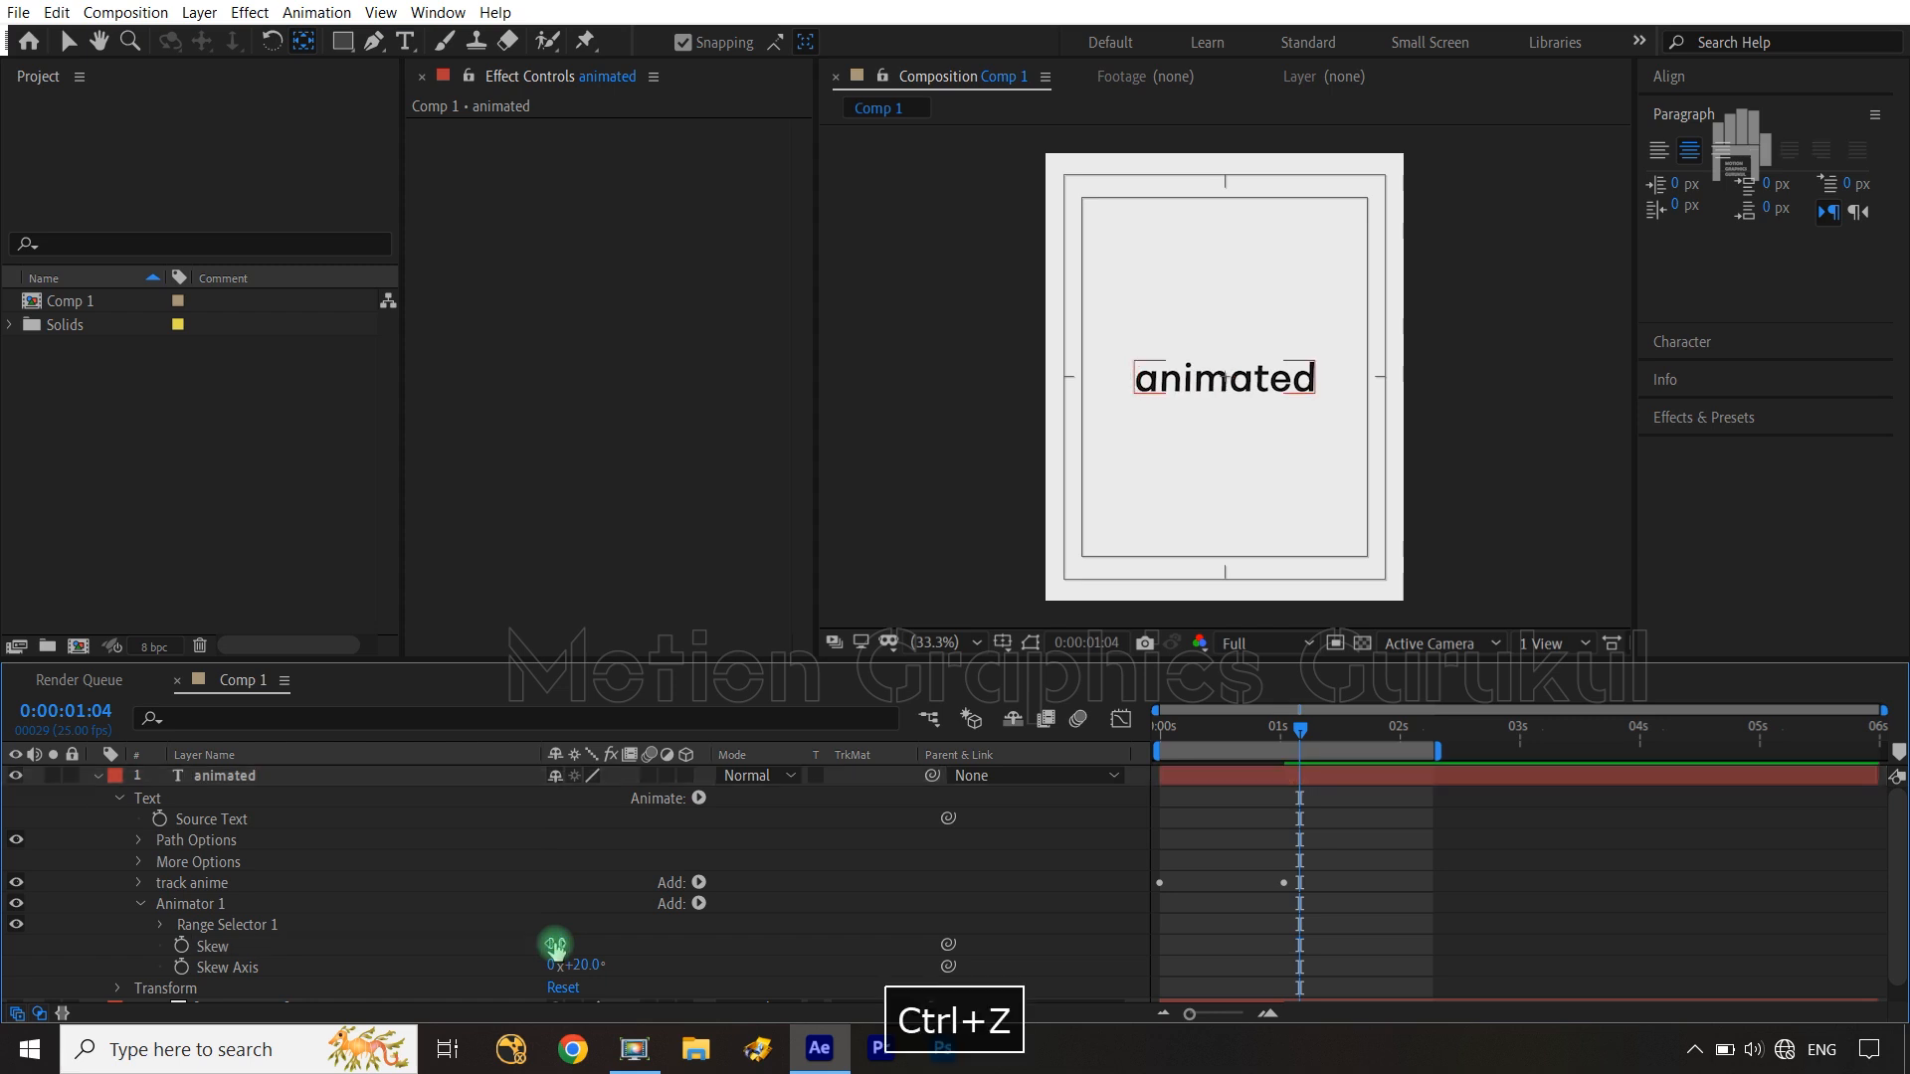
{"action": "left_click", "coordinate": [181, 945]}
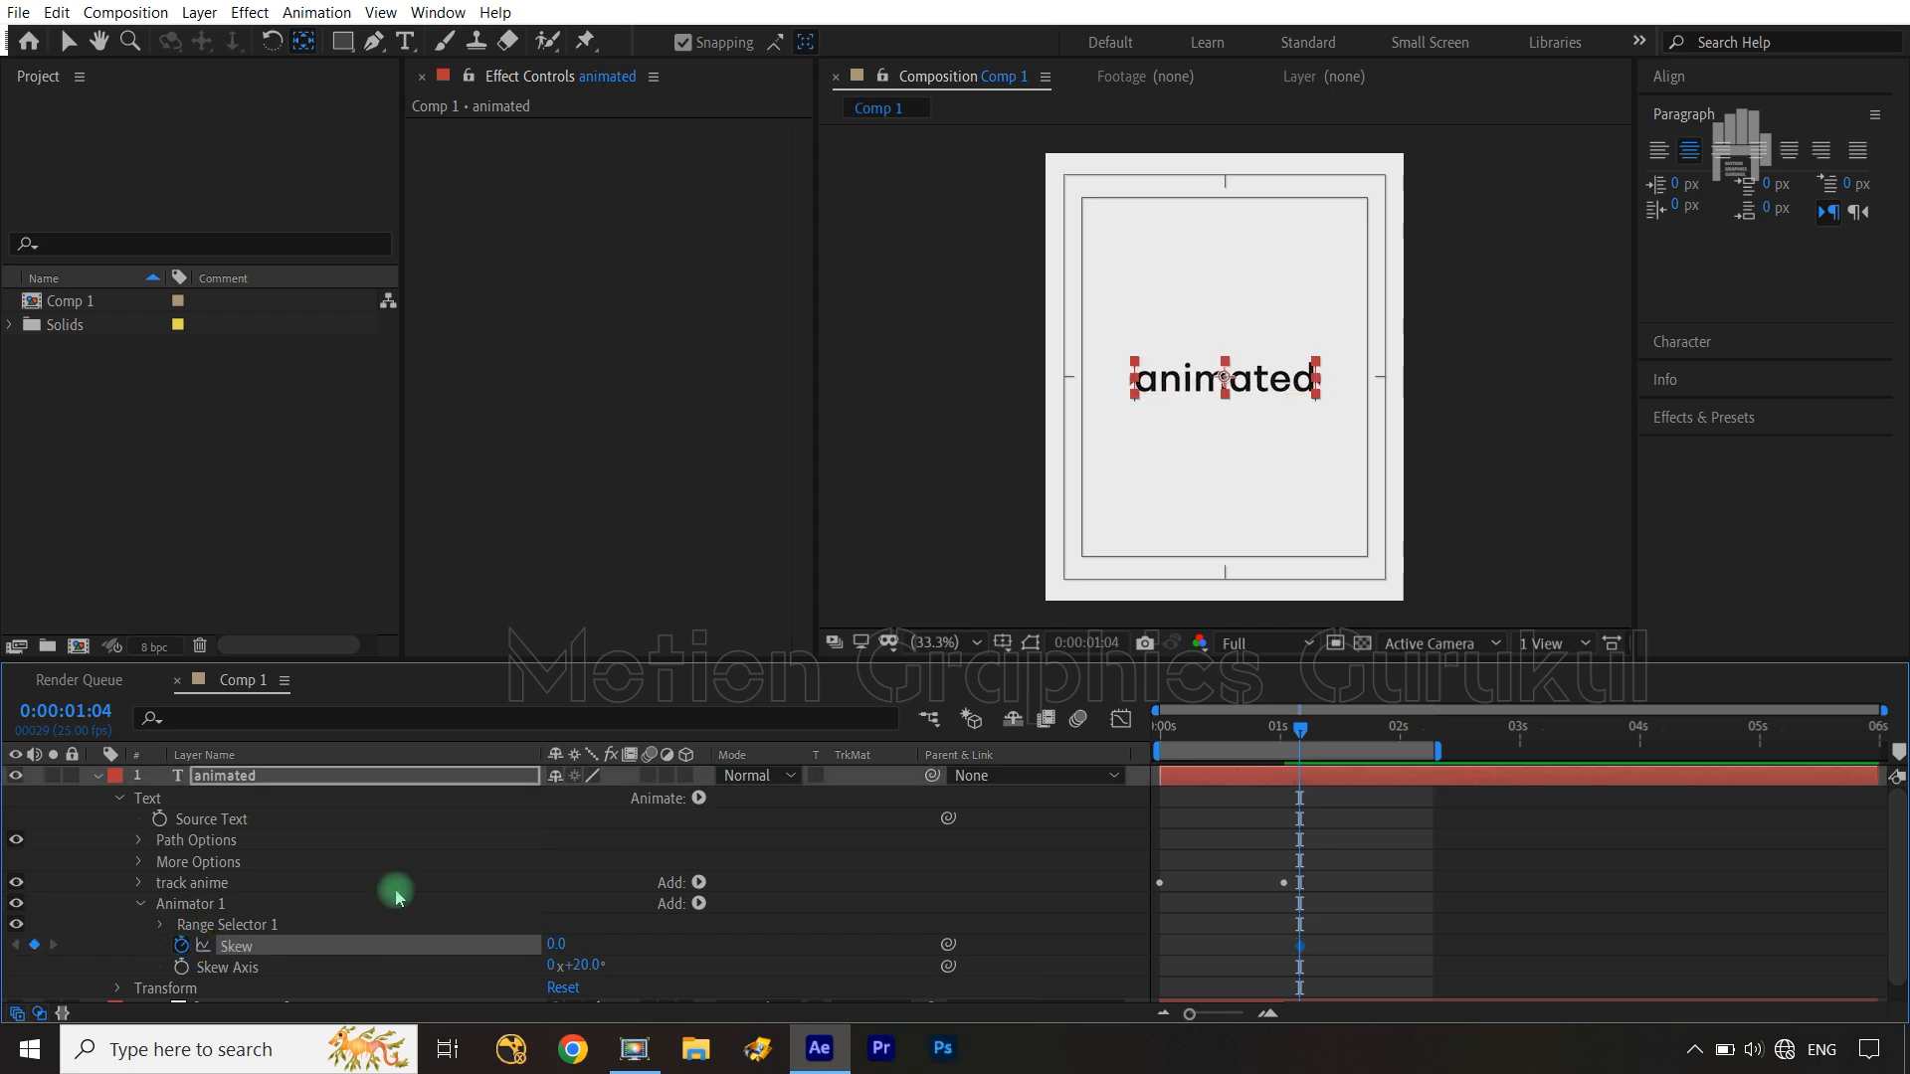
{"action": "left_click", "coordinate": [298, 783]}
{"action": "key", "text": "u"}
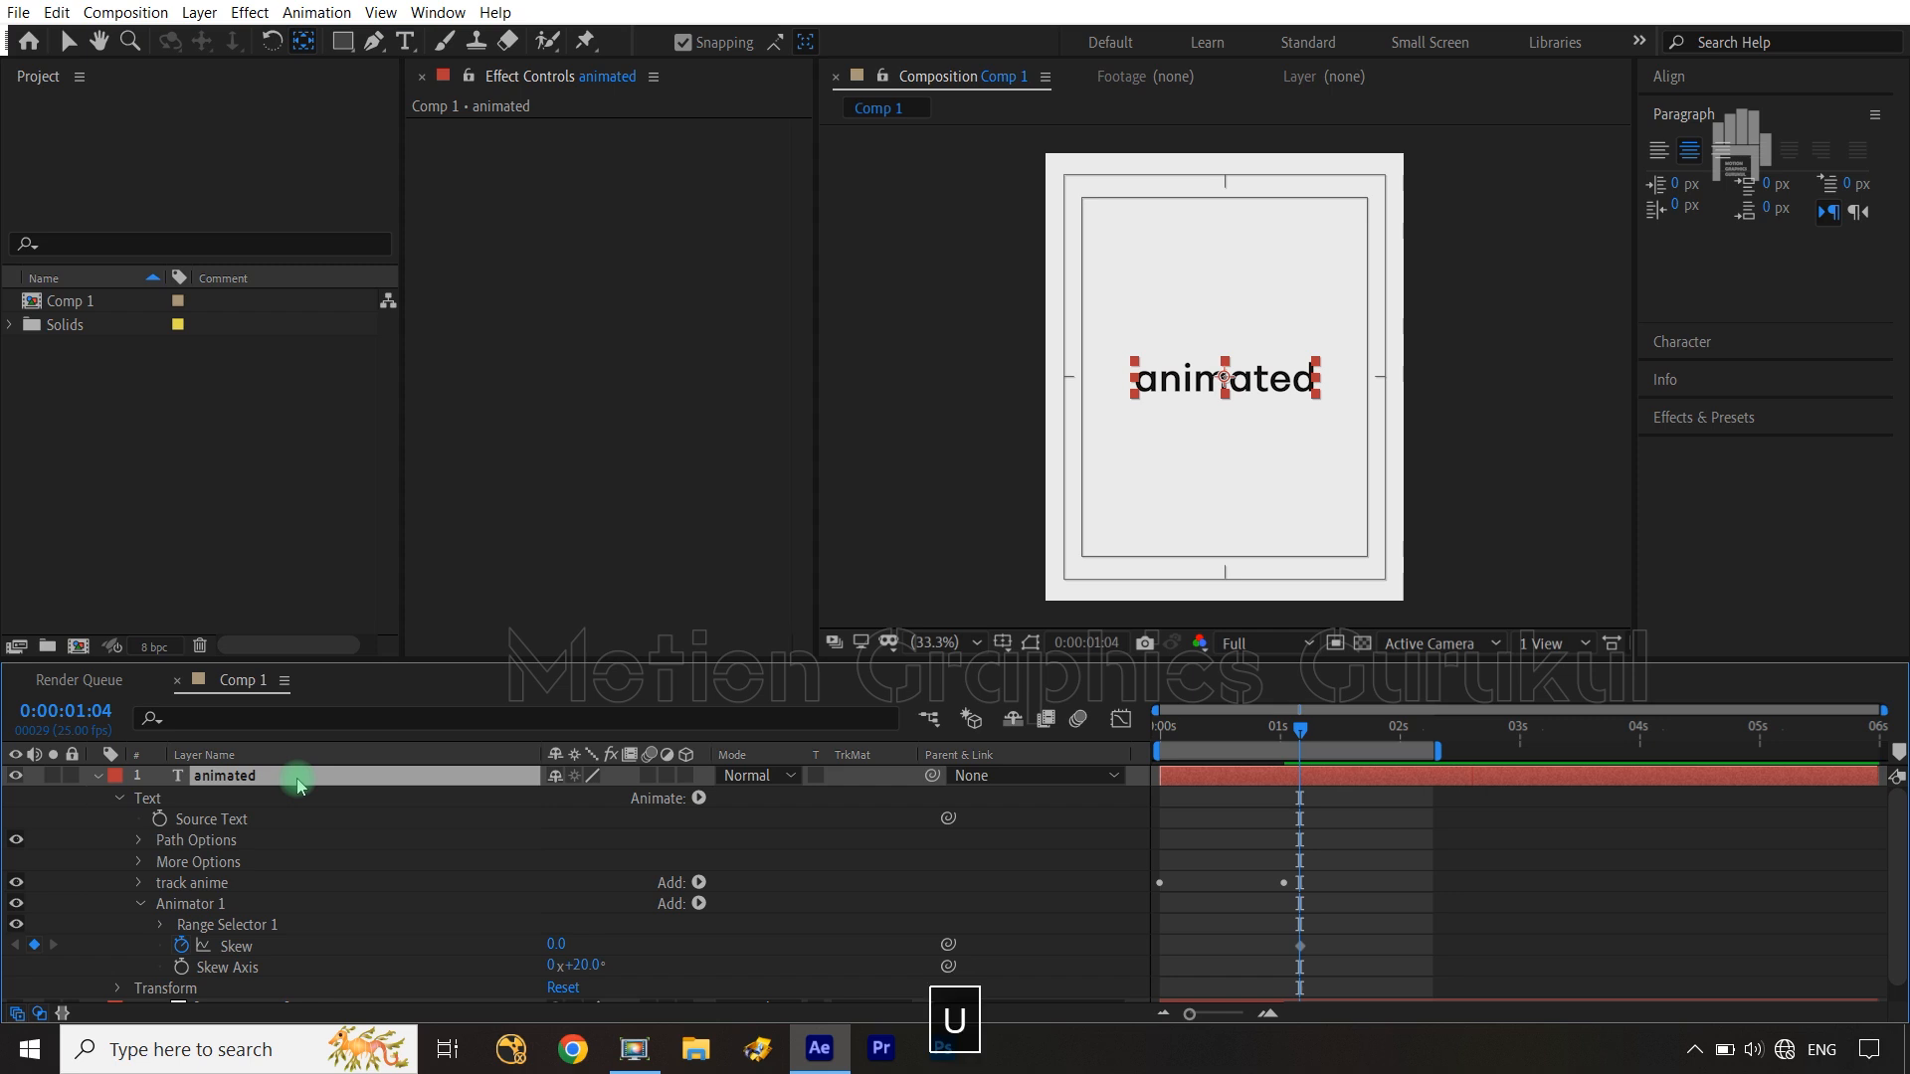
Set the Skew keyframe at 0:00:01:04 to 15
{"action": "key", "text": "ctrl+Left"}
{"action": "key", "text": "ctrl+Left"}
{"action": "key", "text": "k"}
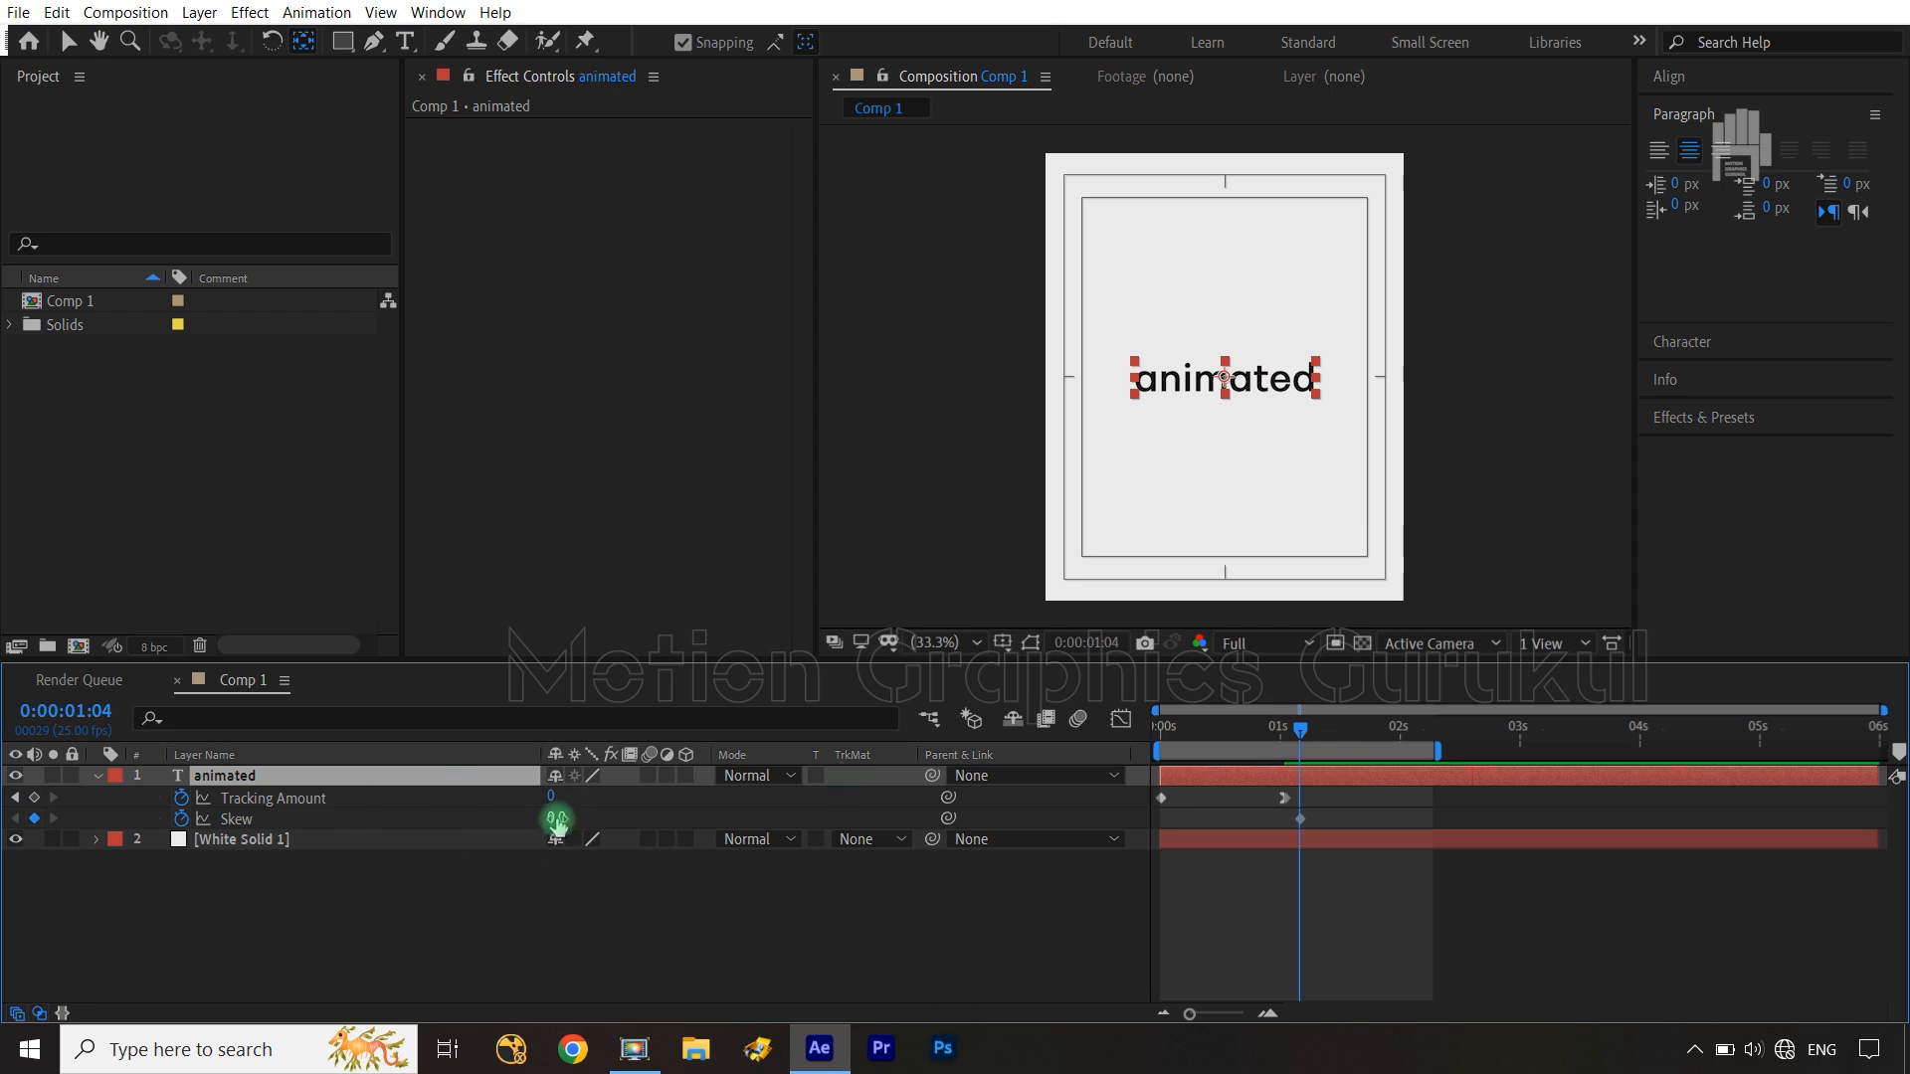
{"action": "type", "text": "15"}
{"action": "left_click", "coordinate": [600, 924]}
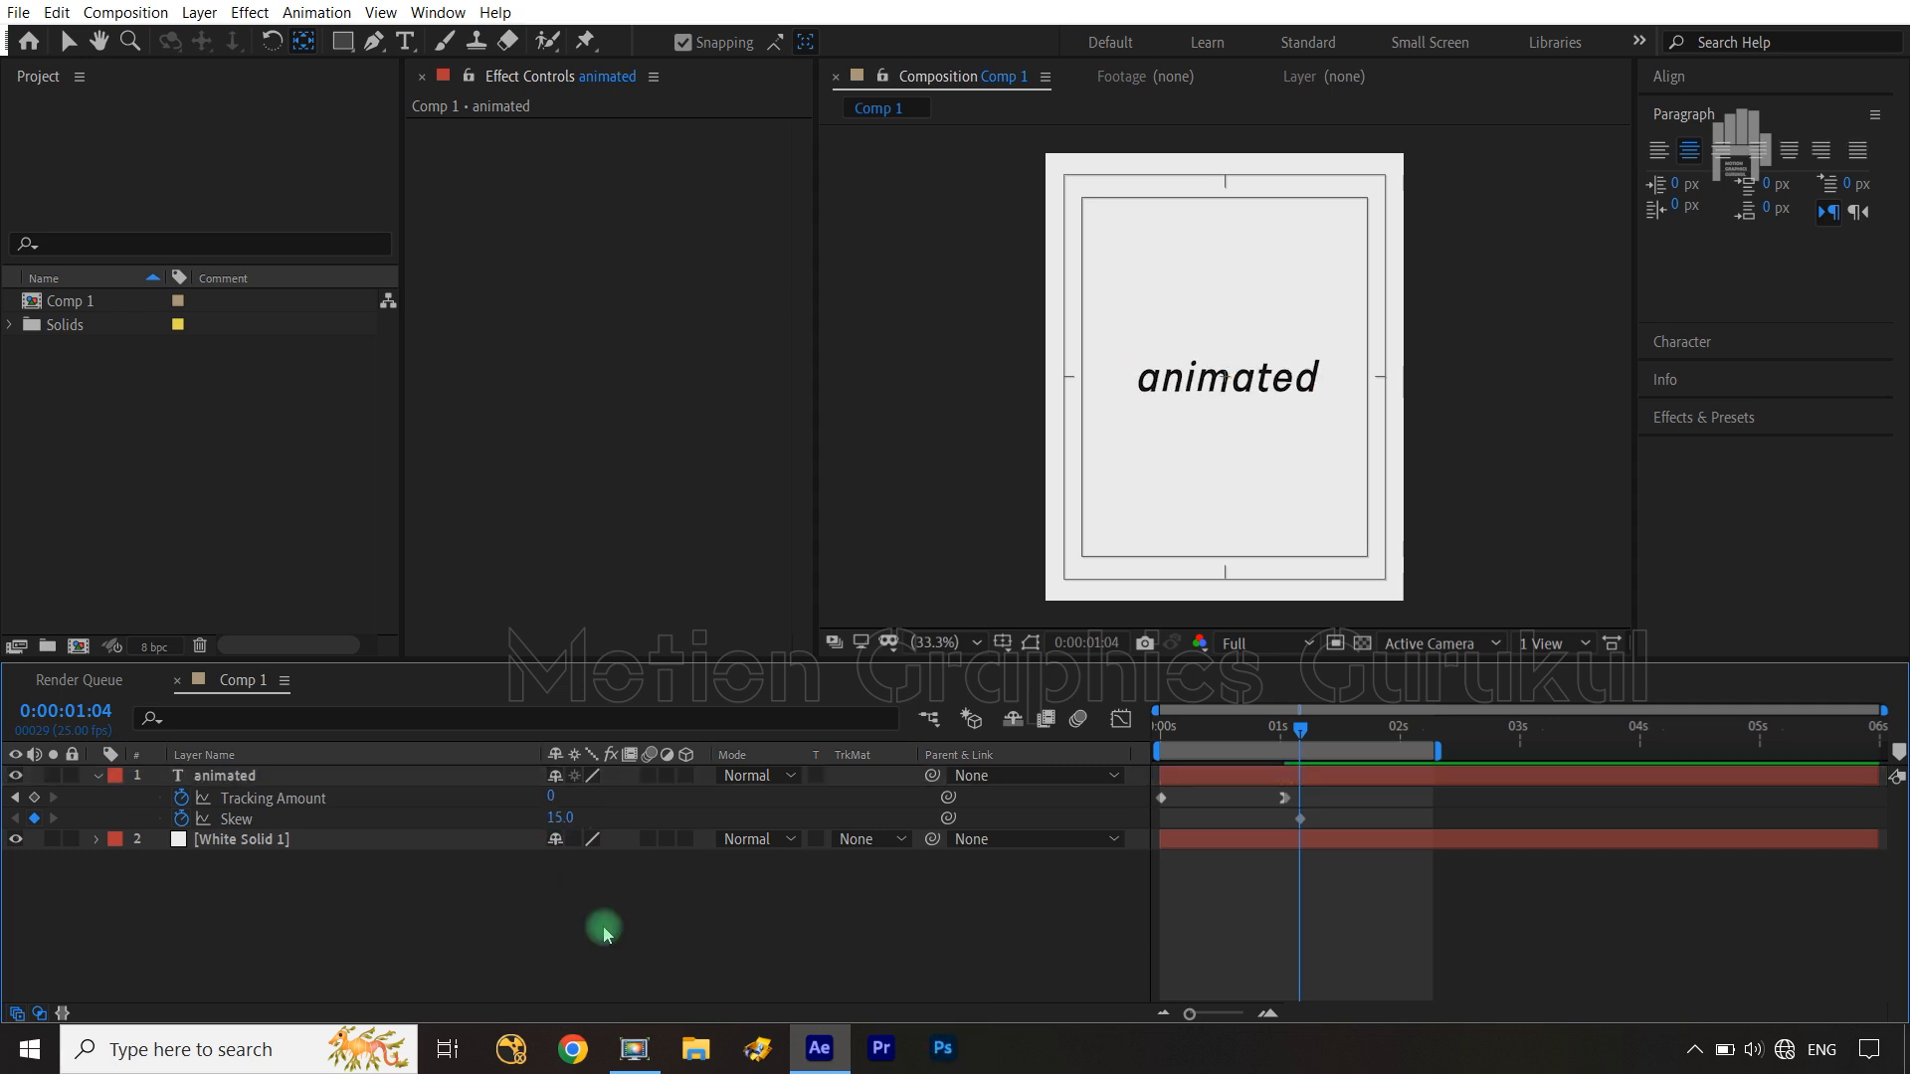
Advance three frames and keyframe Skew at -15 at 0:00:01:07
{"action": "key", "text": "ctrl+Right"}
{"action": "key", "text": "ctrl+Right"}
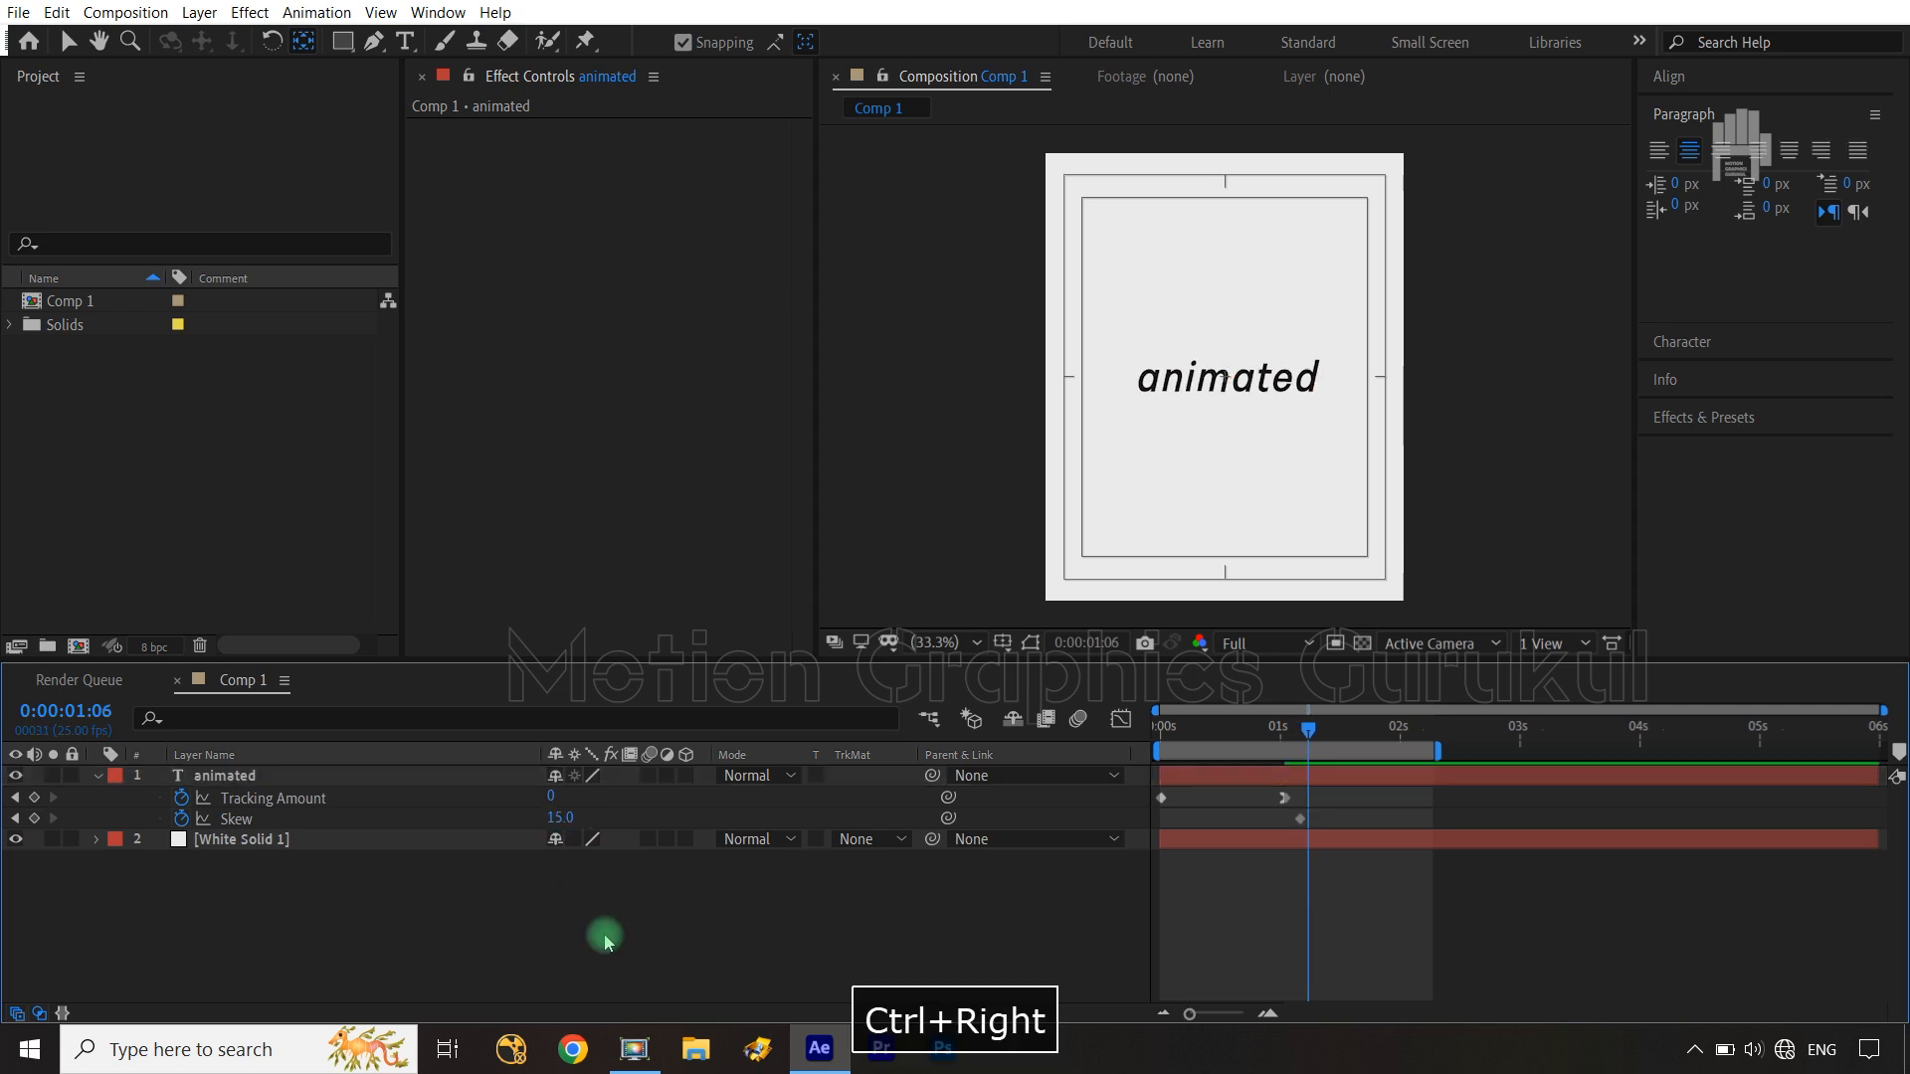
{"action": "key", "text": "ctrl+Right"}
{"action": "left_click", "coordinate": [562, 816]}
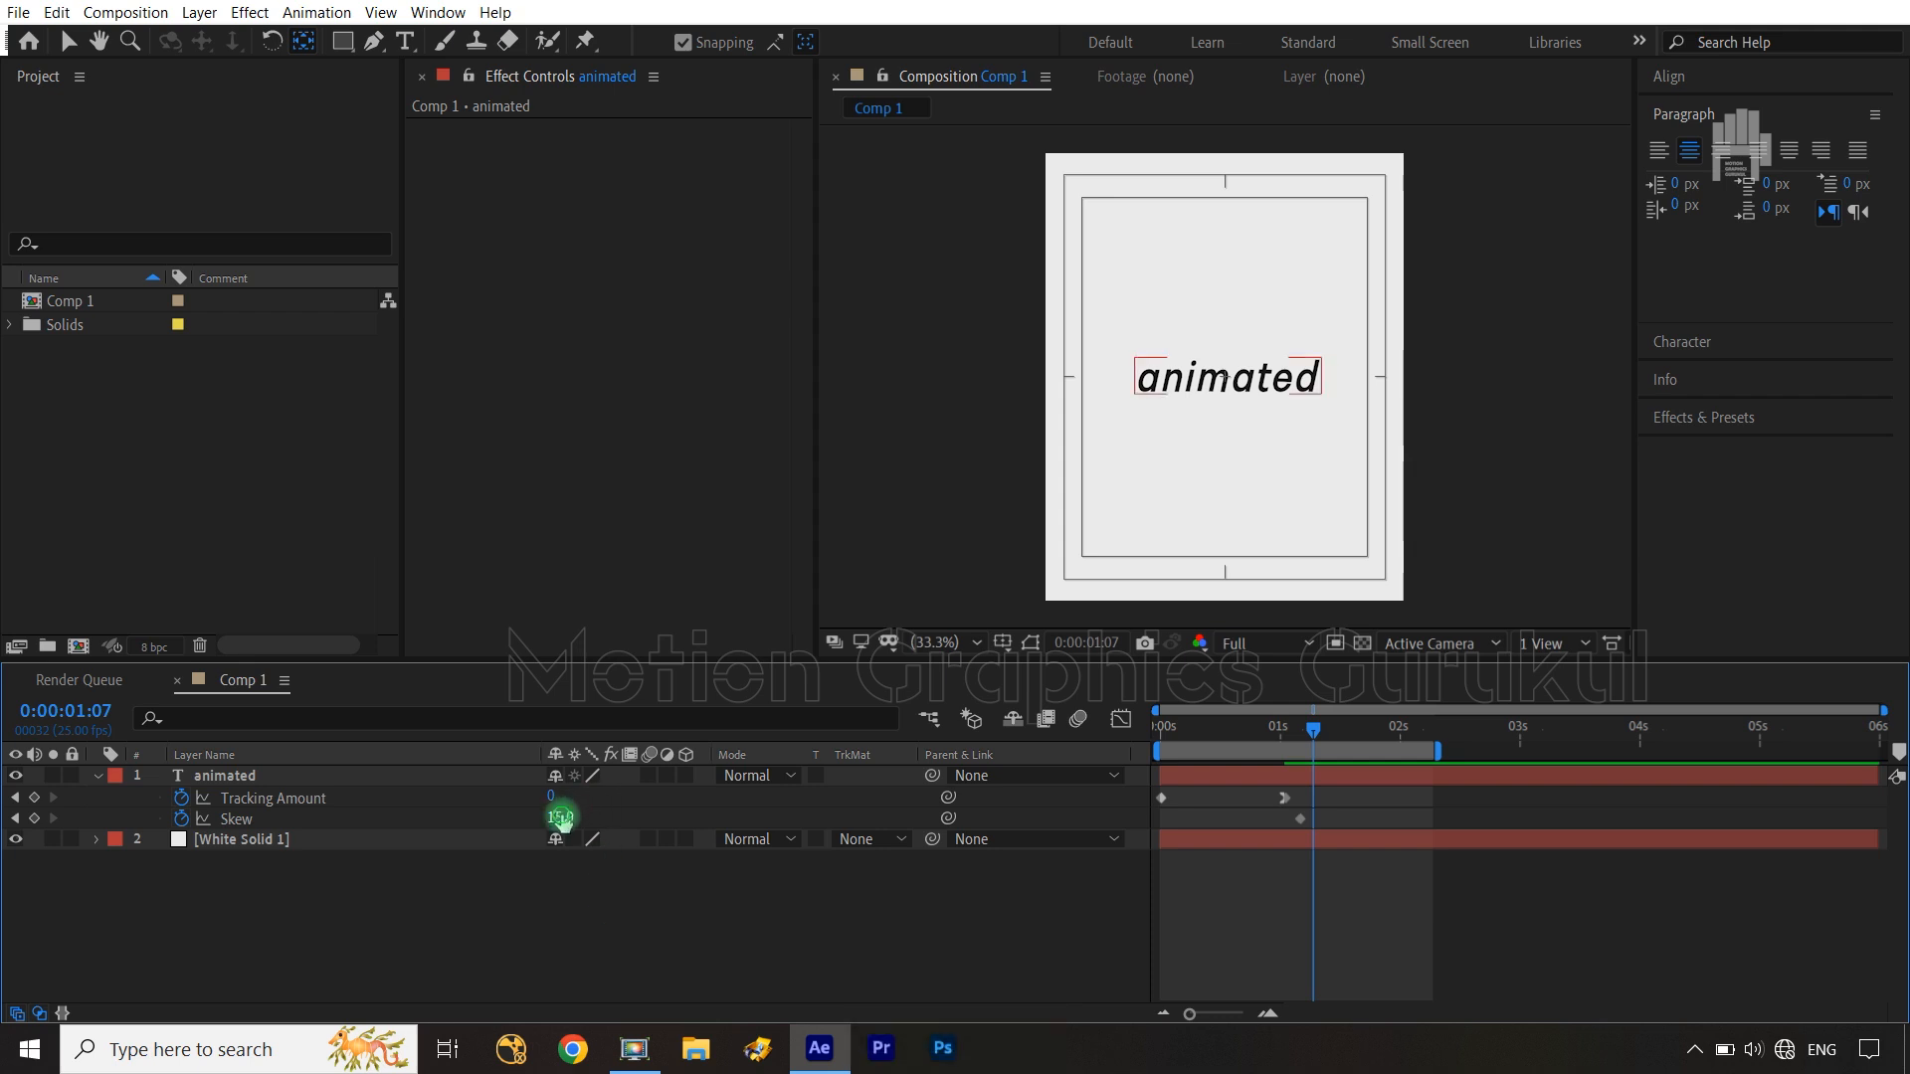
{"action": "type", "text": "-15"}
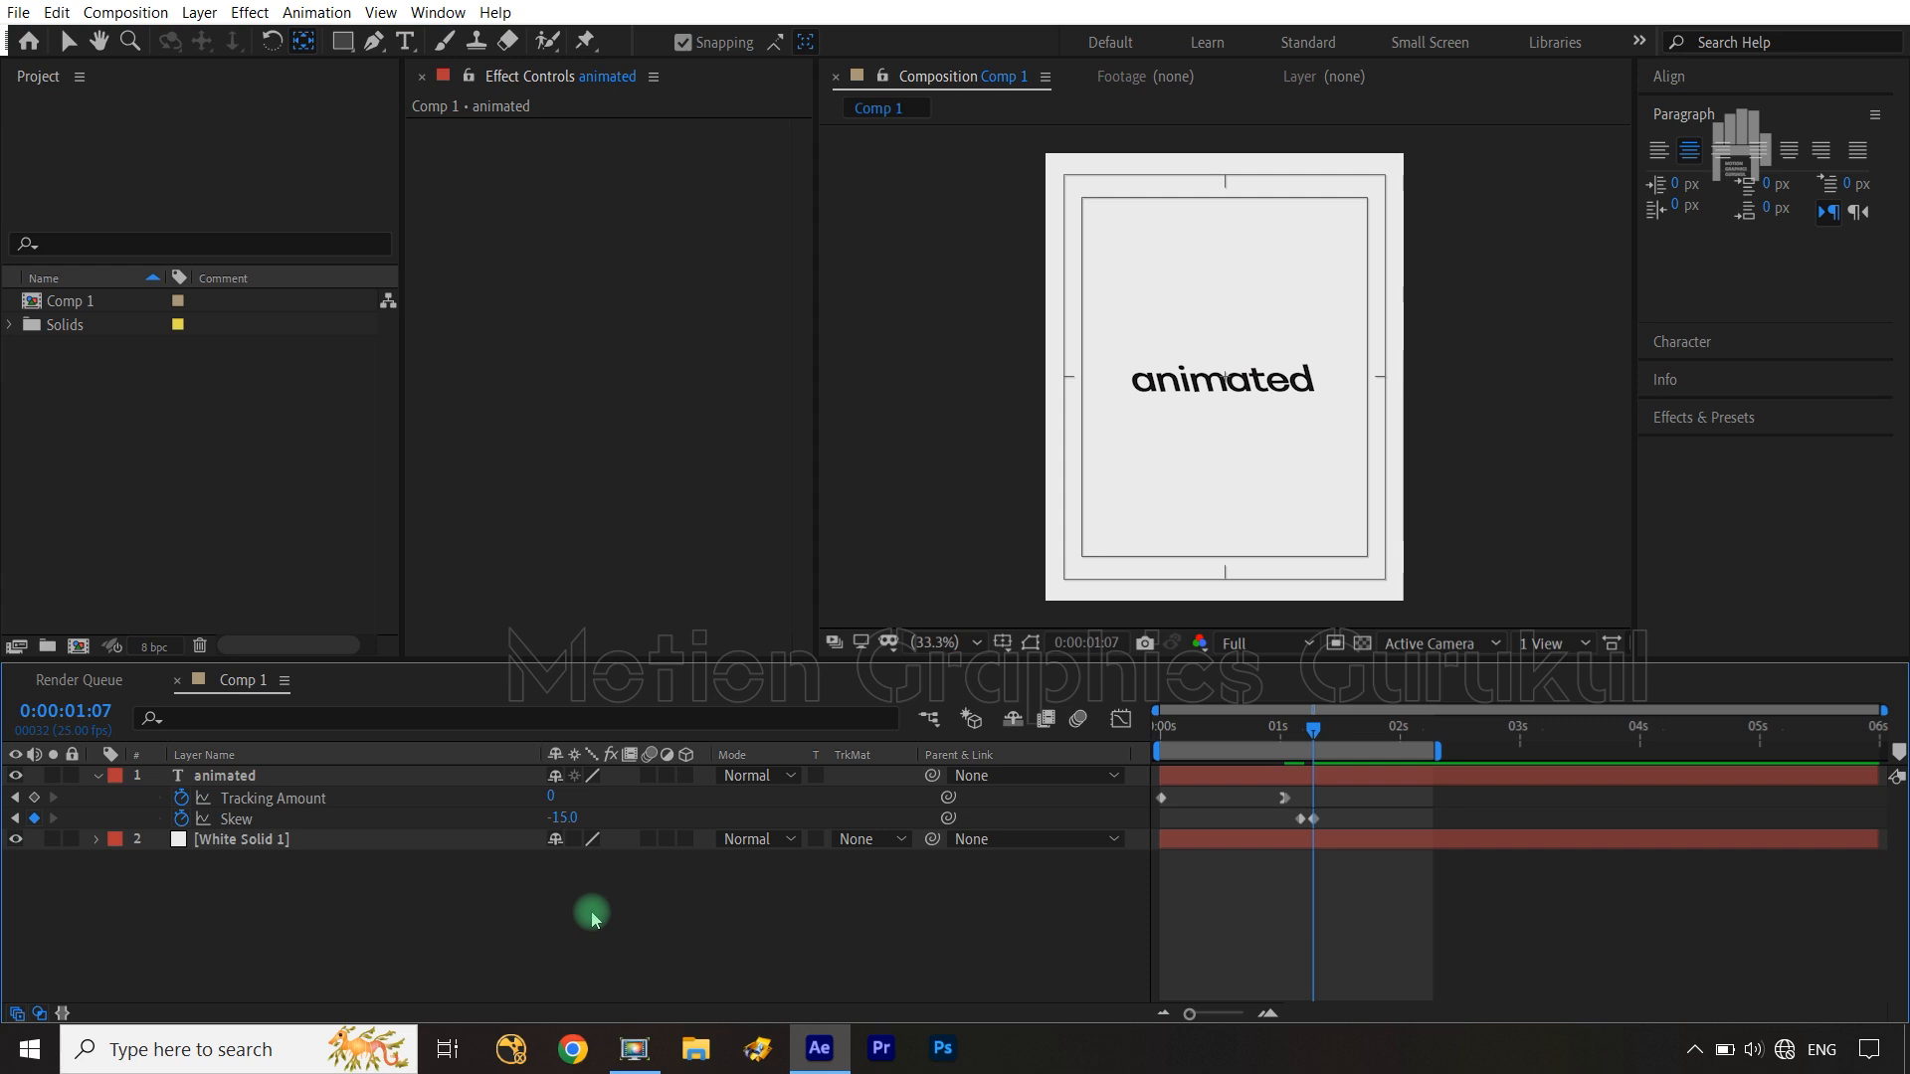
Advance three frames and keyframe Skew at 10 at 0:00:01:10
{"action": "key", "text": "ctrl+Right"}
{"action": "key", "text": "ctrl+Right"}
{"action": "key", "text": "ctrl+Right"}
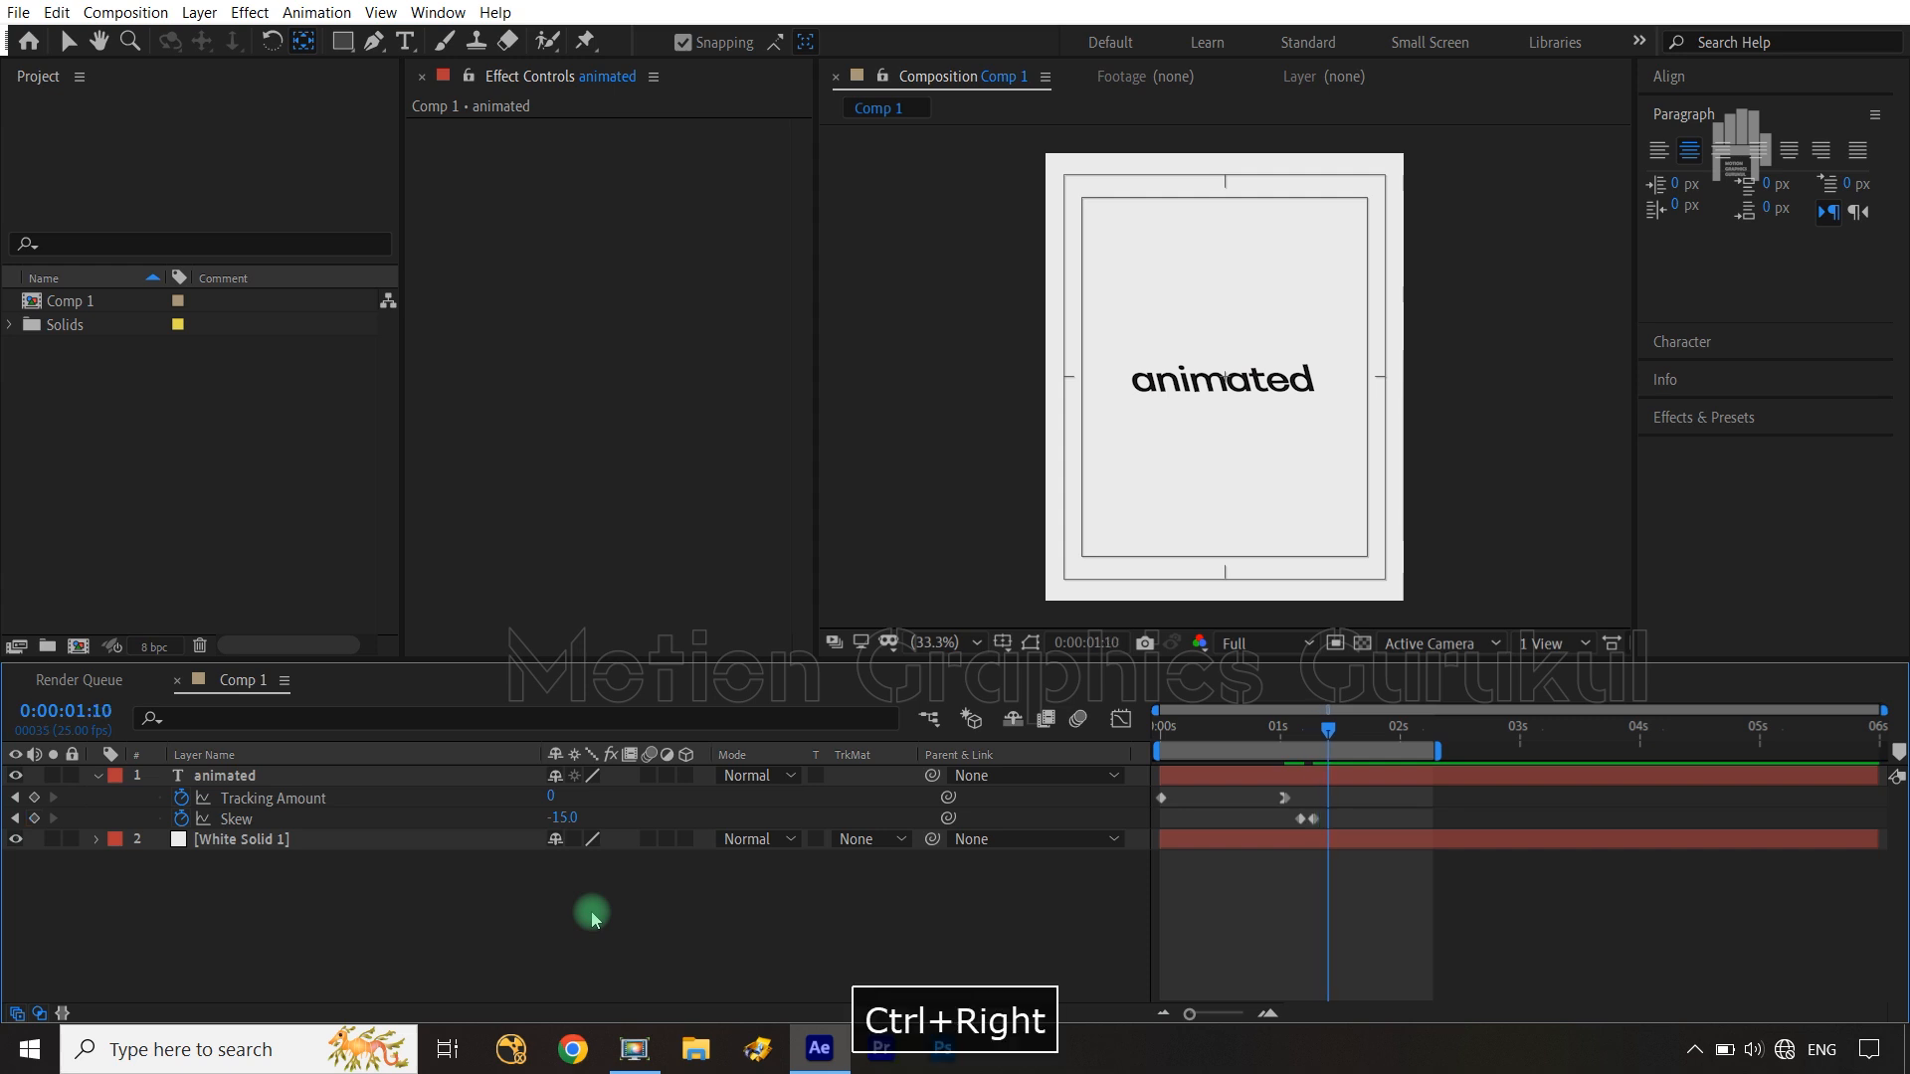
{"action": "left_click", "coordinate": [562, 817]}
{"action": "type", "text": "10"}
{"action": "left_click", "coordinate": [584, 900]}
Advance three frames and keyframe Skew at -12 at 0:00:01:13
{"action": "key", "text": "ctrl+Right"}
{"action": "key", "text": "ctrl+Right"}
{"action": "key", "text": "ctrl+Right"}
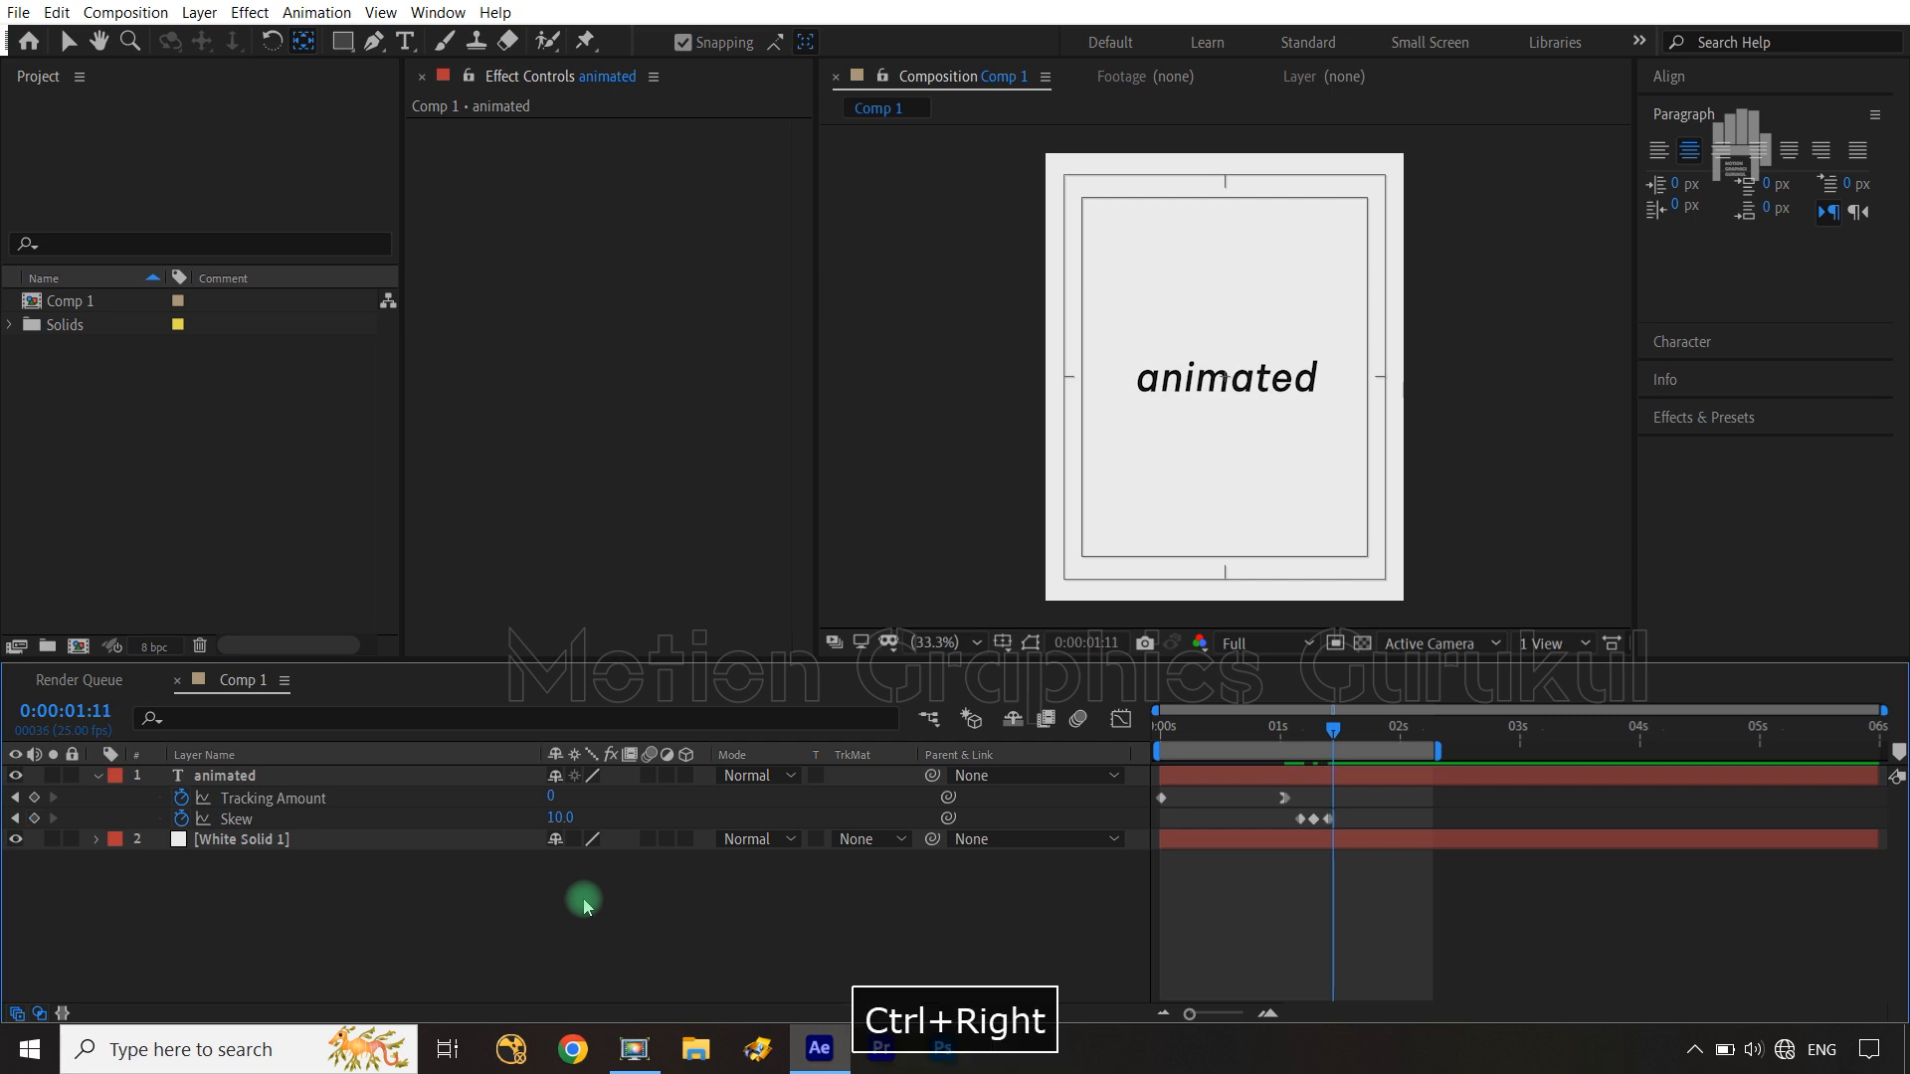
{"action": "left_click", "coordinate": [557, 818]}
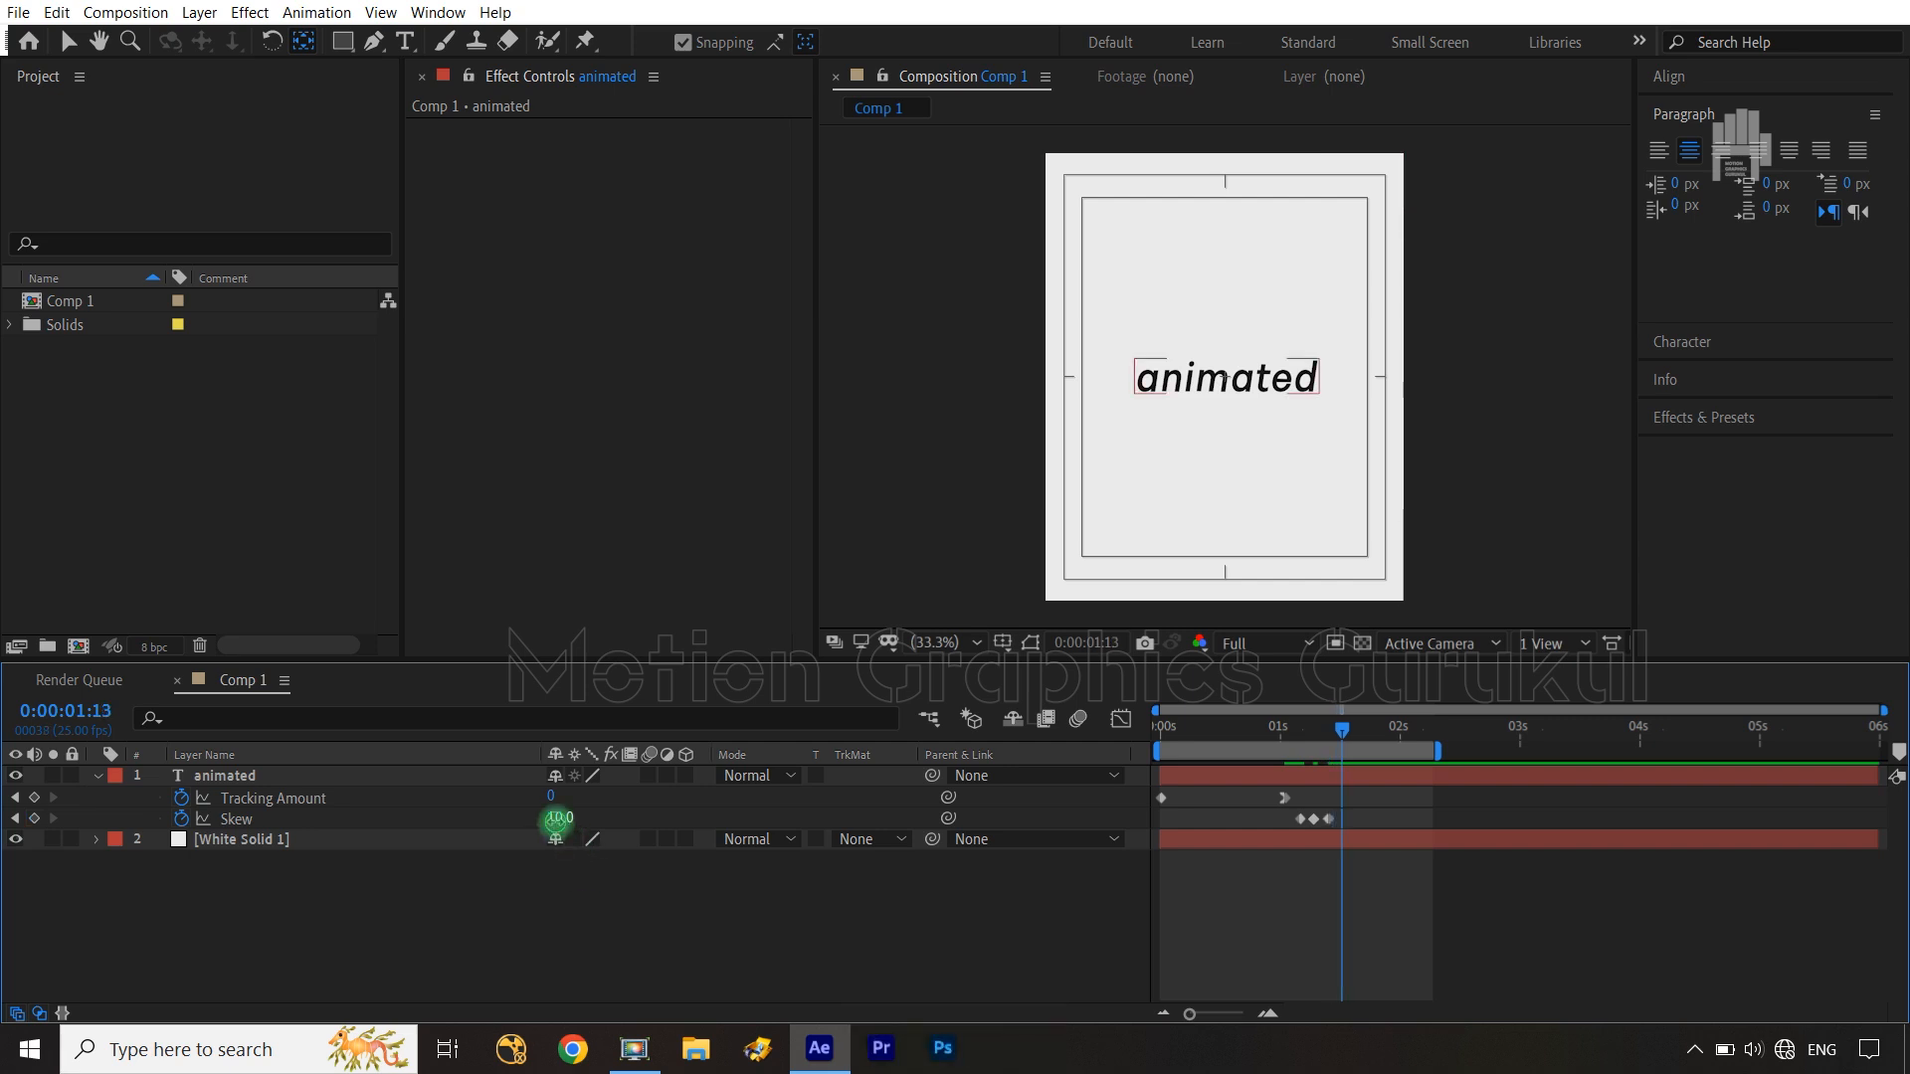
{"action": "type", "text": "-12"}
{"action": "left_click", "coordinate": [569, 881]}
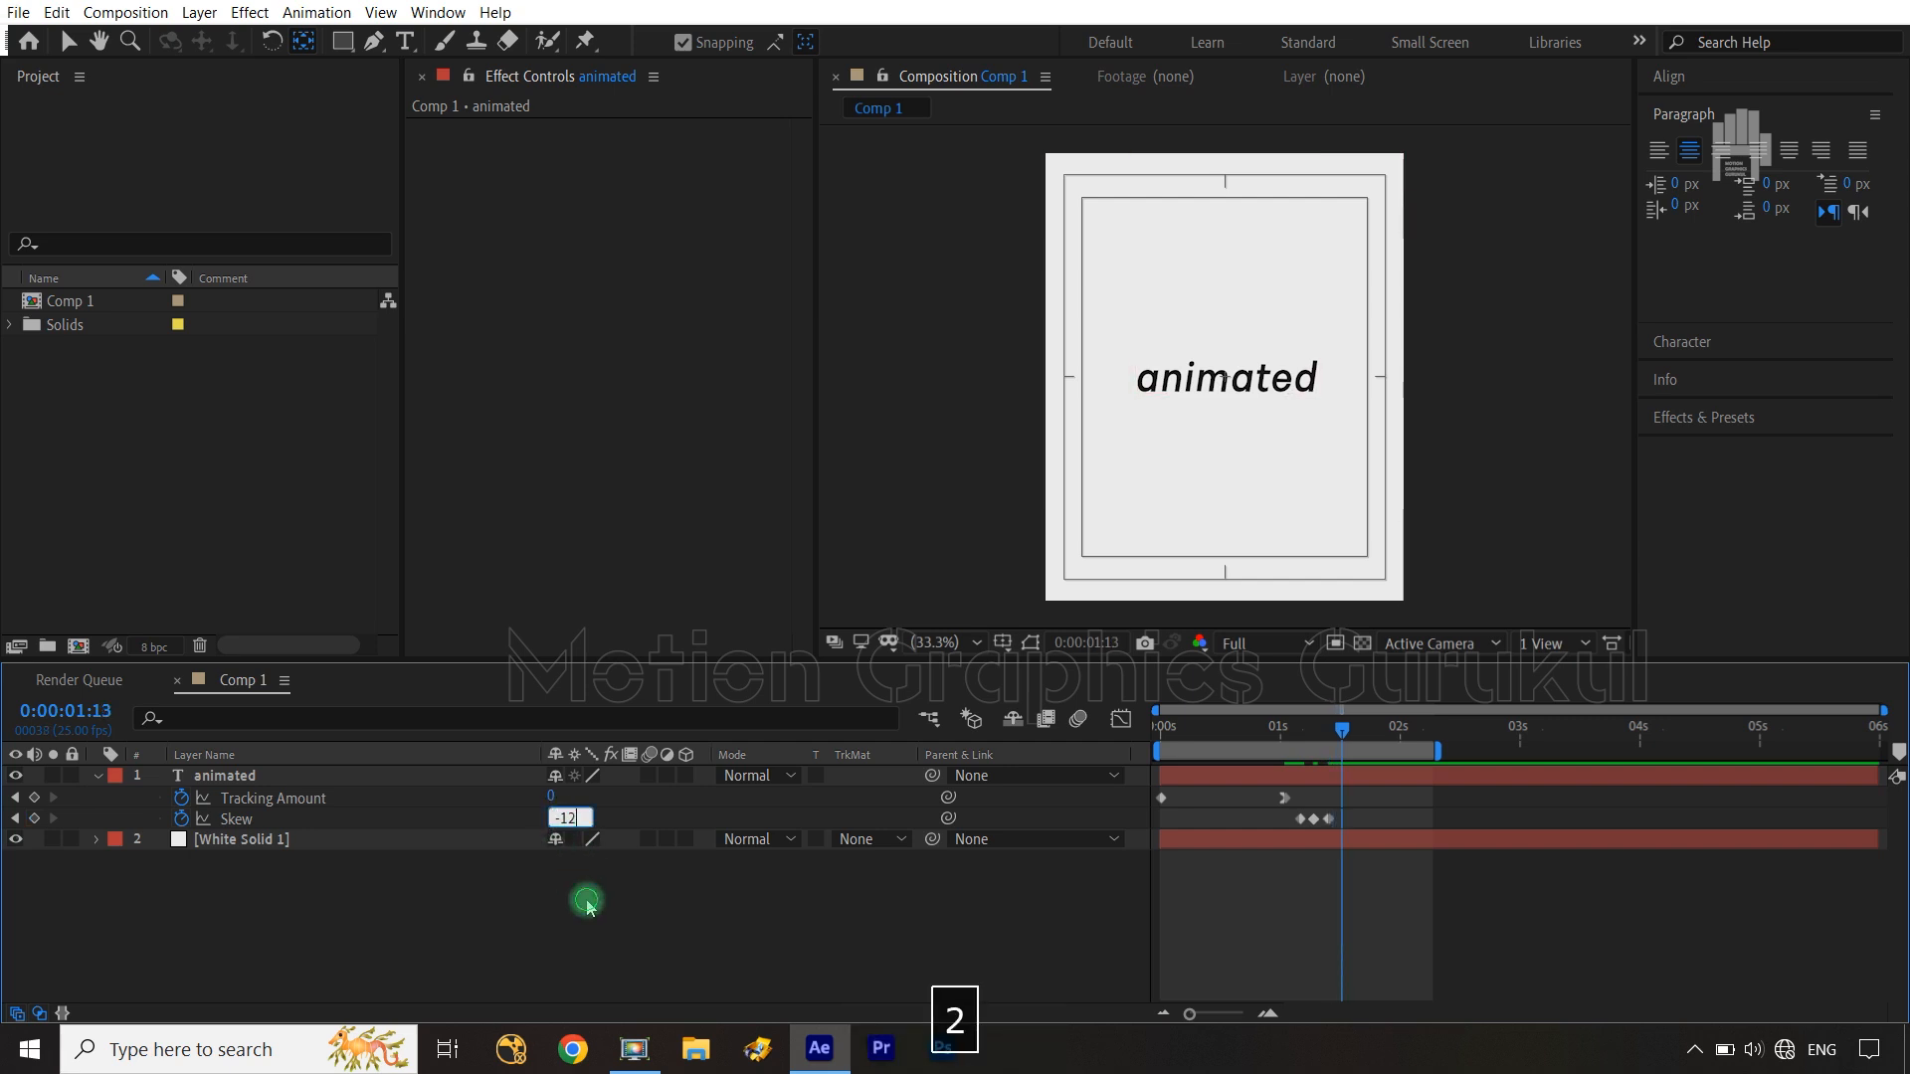
Advance three frames and keyframe Skew at 5 at 0:00:01:16
{"action": "key", "text": "ctrl+Right"}
{"action": "key", "text": "ctrl+Right"}
{"action": "key", "text": "ctrl+Right"}
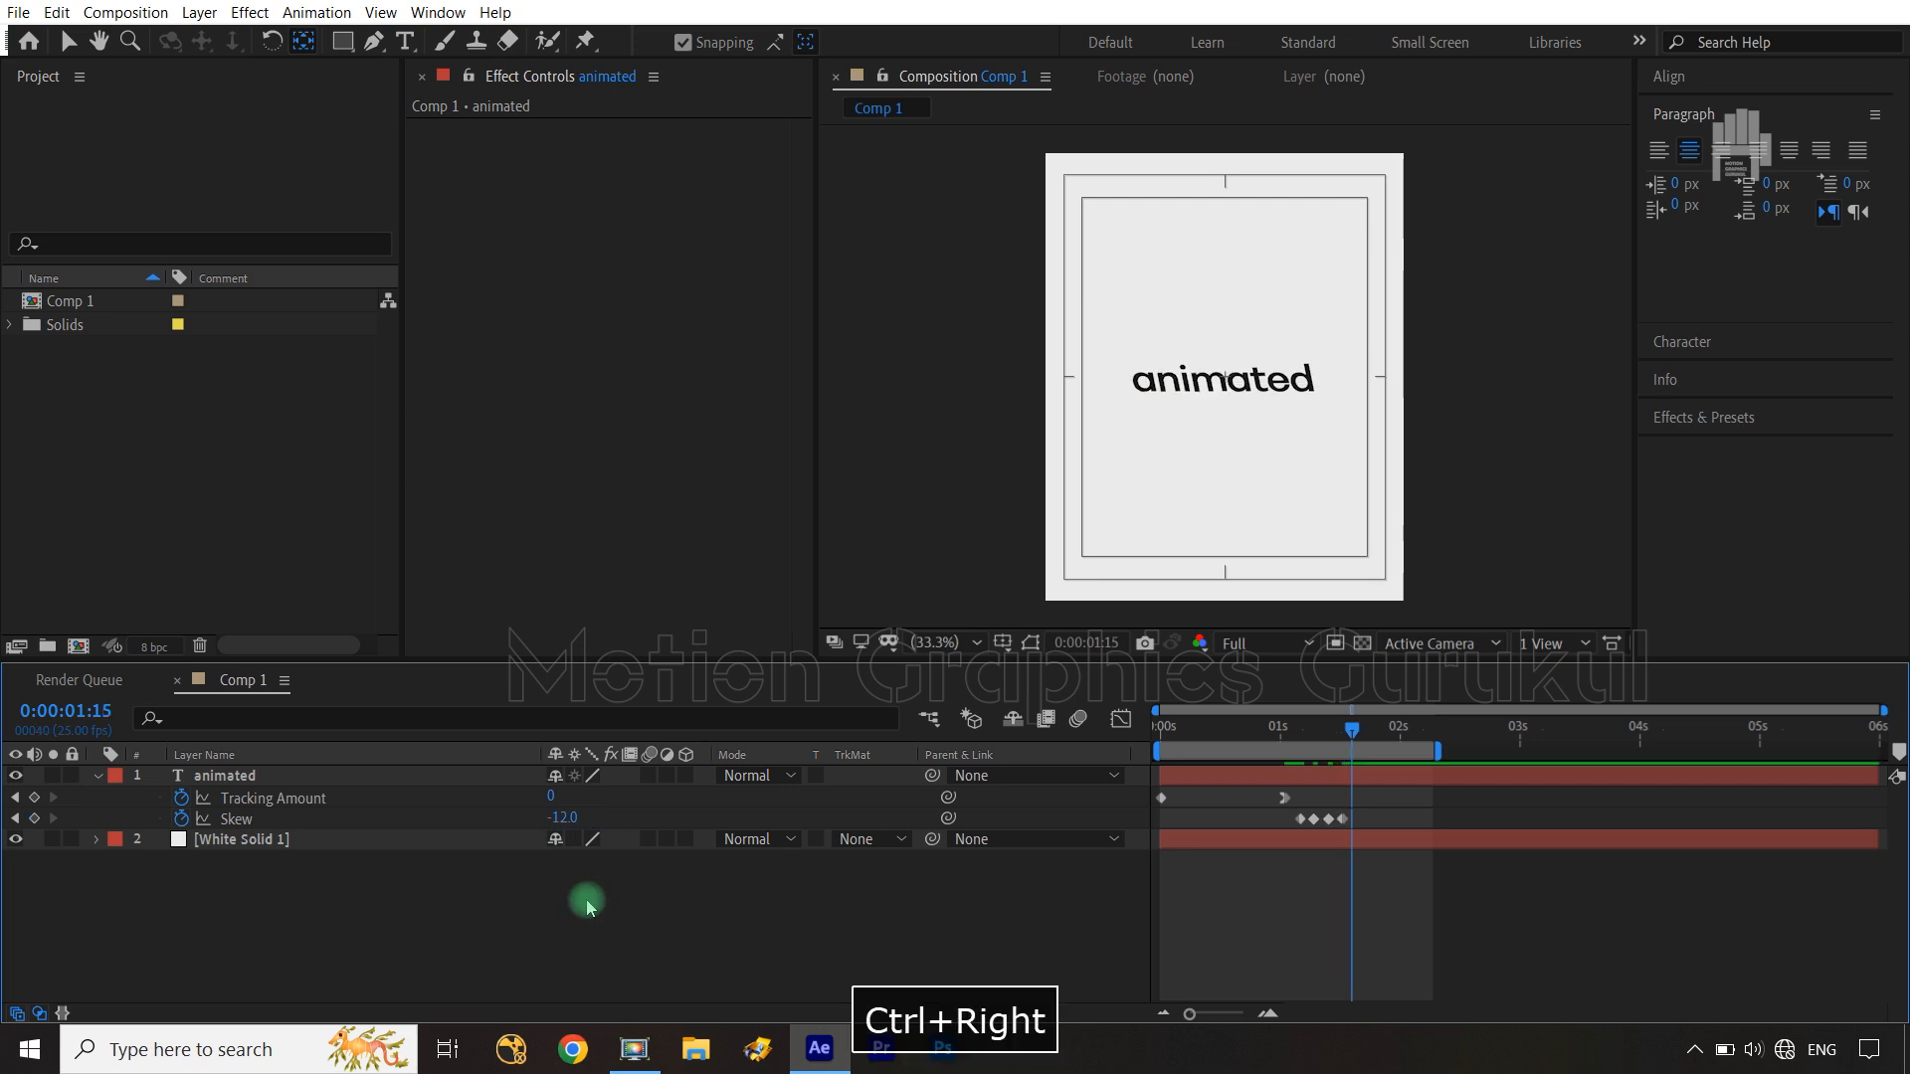
{"action": "left_click", "coordinate": [561, 817]}
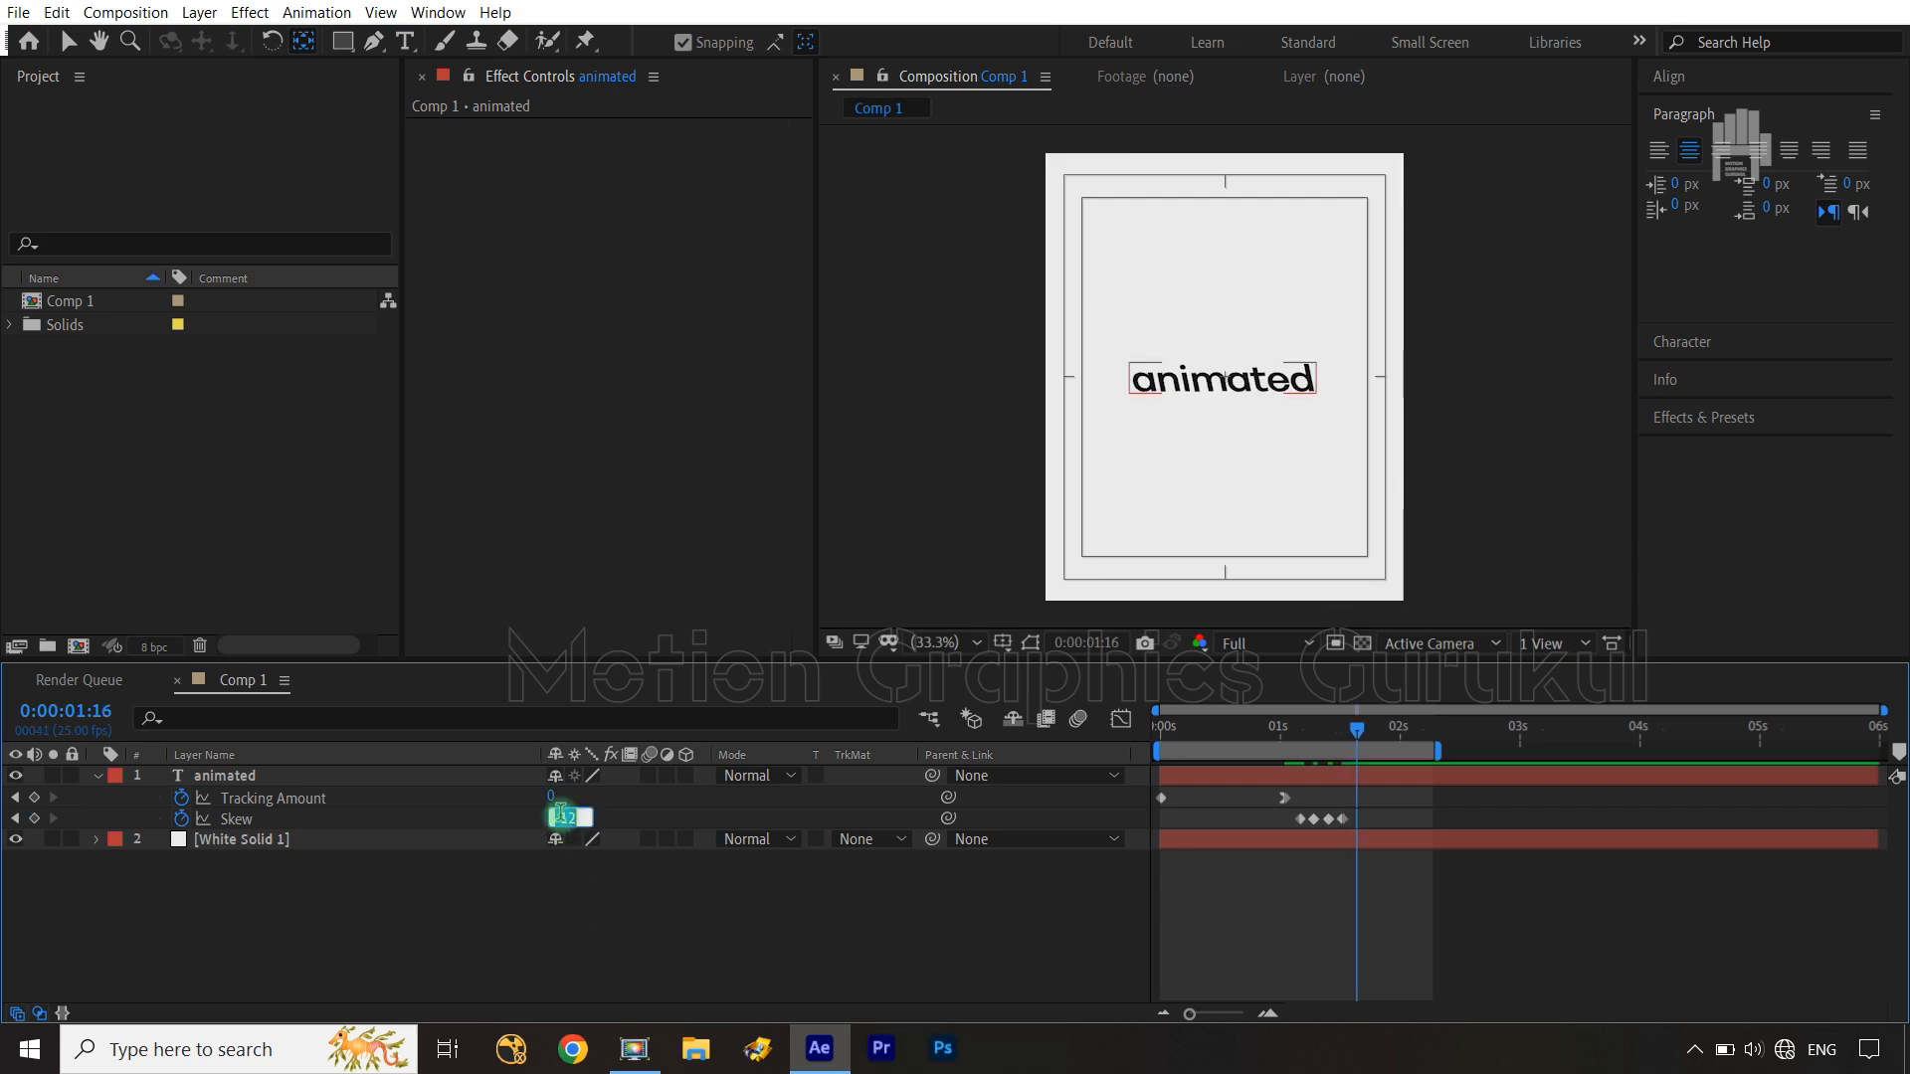
{"action": "type", "text": "5"}
{"action": "left_click", "coordinate": [595, 902]}
Advance three frames and keyframe Skew at -3 at 0:00:01:19
{"action": "key", "text": "ctrl+Right"}
{"action": "key", "text": "ctrl+Right"}
{"action": "key", "text": "ctrl+Right"}
{"action": "left_click", "coordinate": [553, 818]}
{"action": "type", "text": "-3"}
{"action": "left_click", "coordinate": [573, 930]}
Advance three frames and end the skew wobble with a Skew keyframe of 0 at 0:00:01:22
{"action": "key", "text": "ctrl+Right"}
{"action": "key", "text": "ctrl+Right"}
{"action": "key", "text": "ctrl+Right"}
{"action": "left_click", "coordinate": [560, 818]}
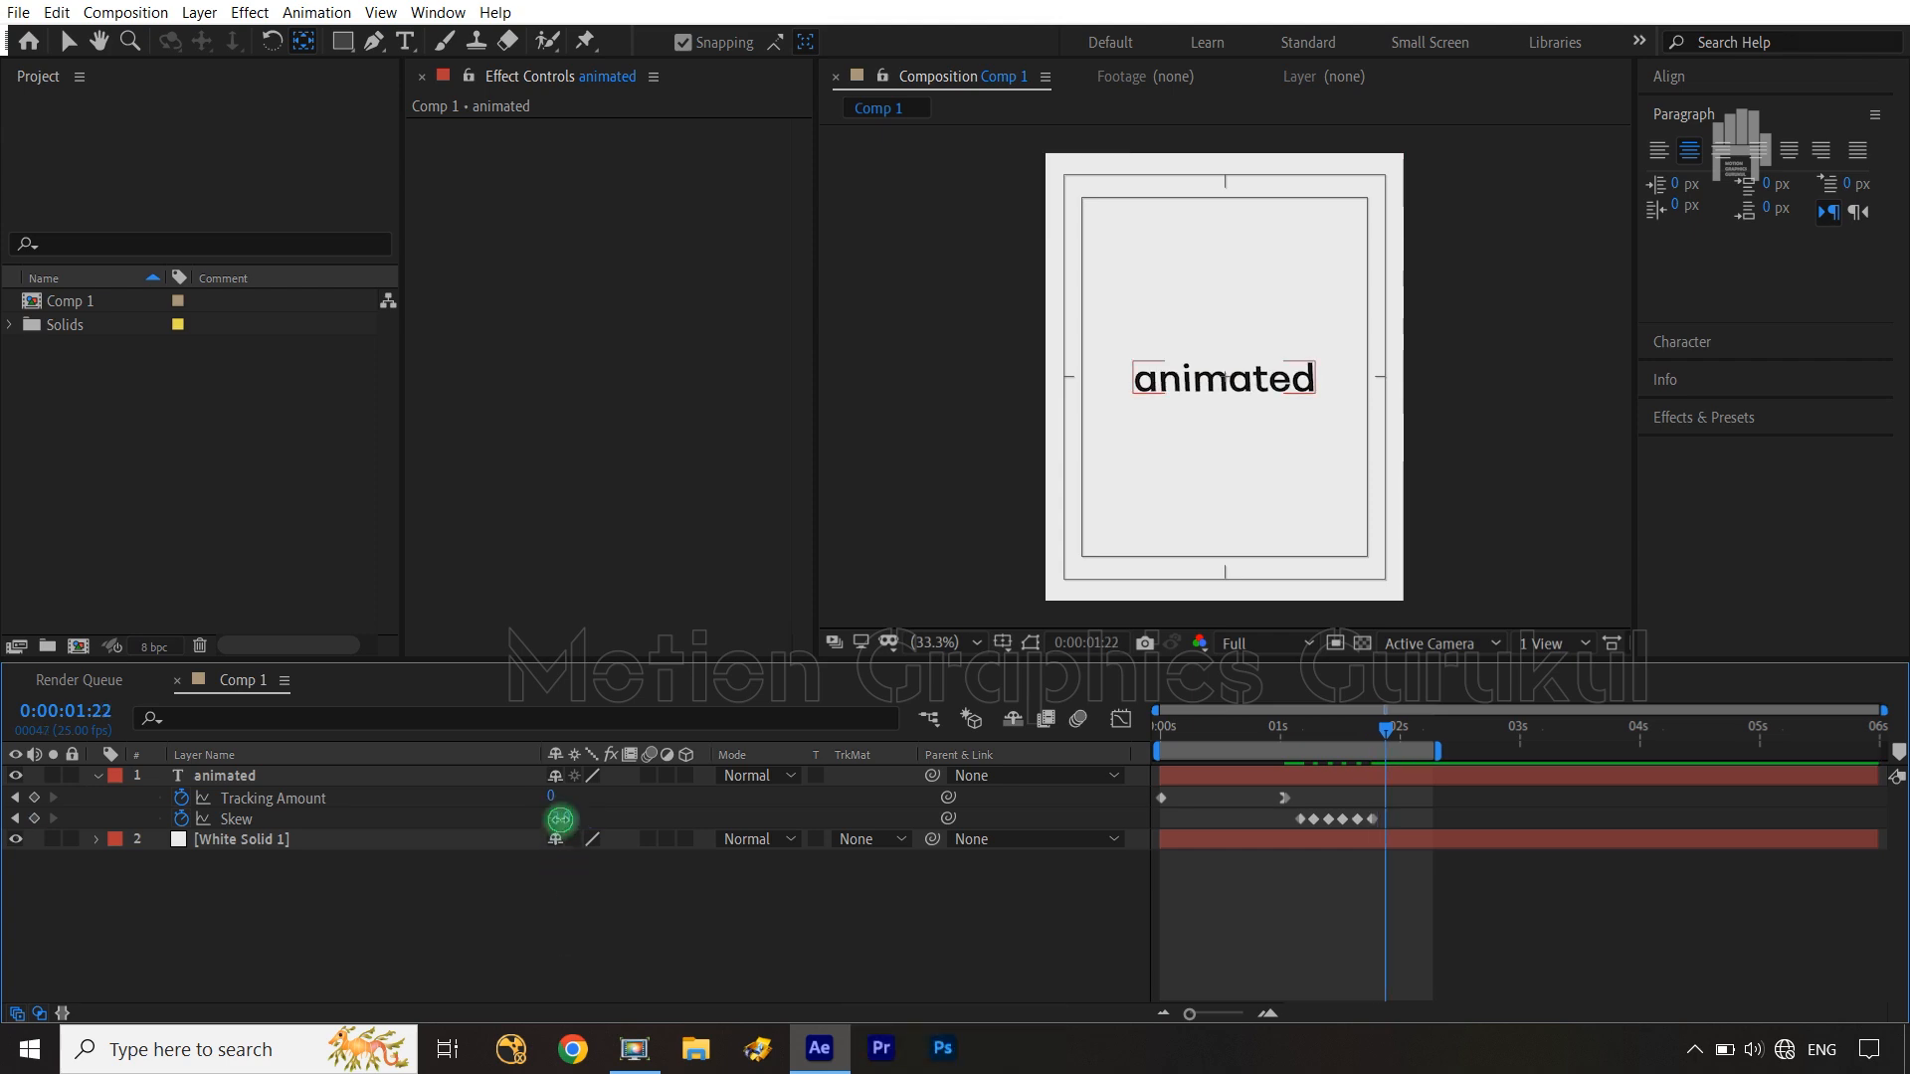
{"action": "type", "text": "0"}
{"action": "left_click", "coordinate": [582, 893]}
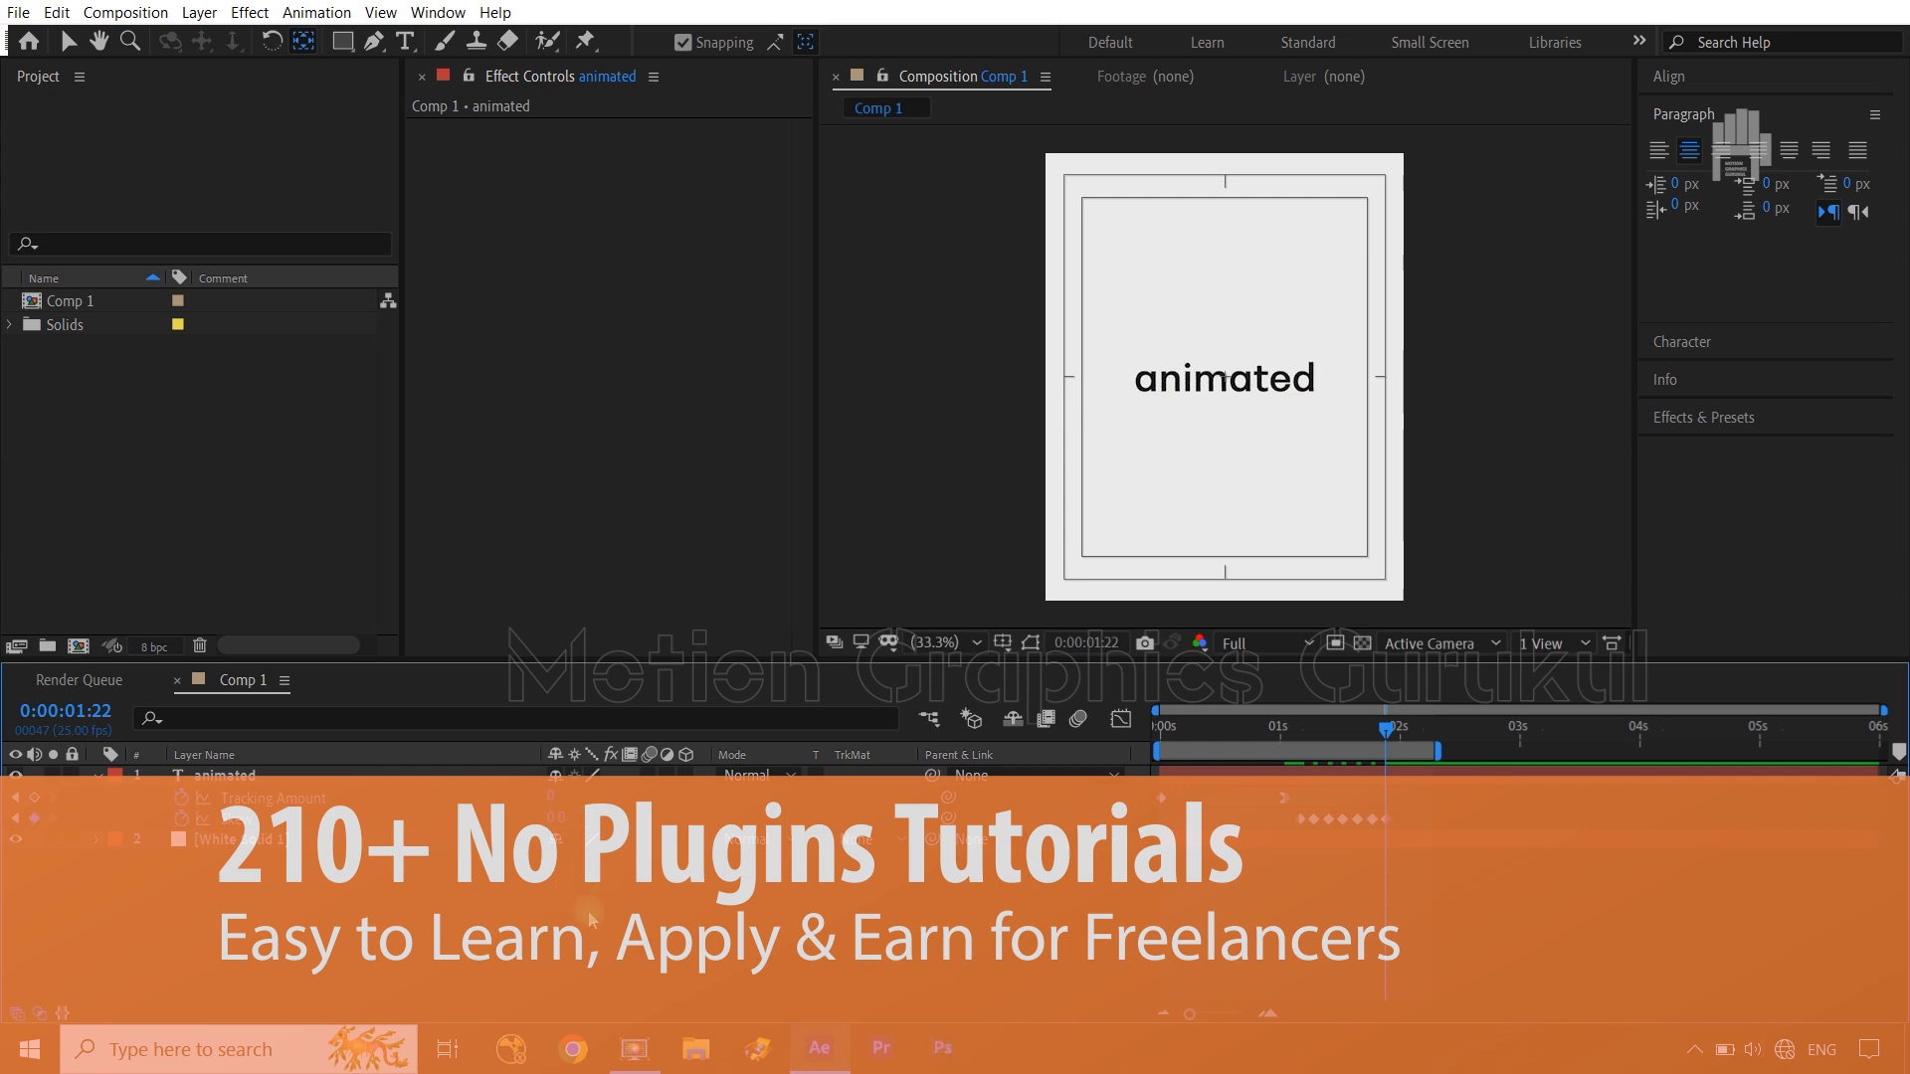
Convert all the Skew keyframes to hold keyframes
{"action": "left_click", "coordinate": [1383, 822]}
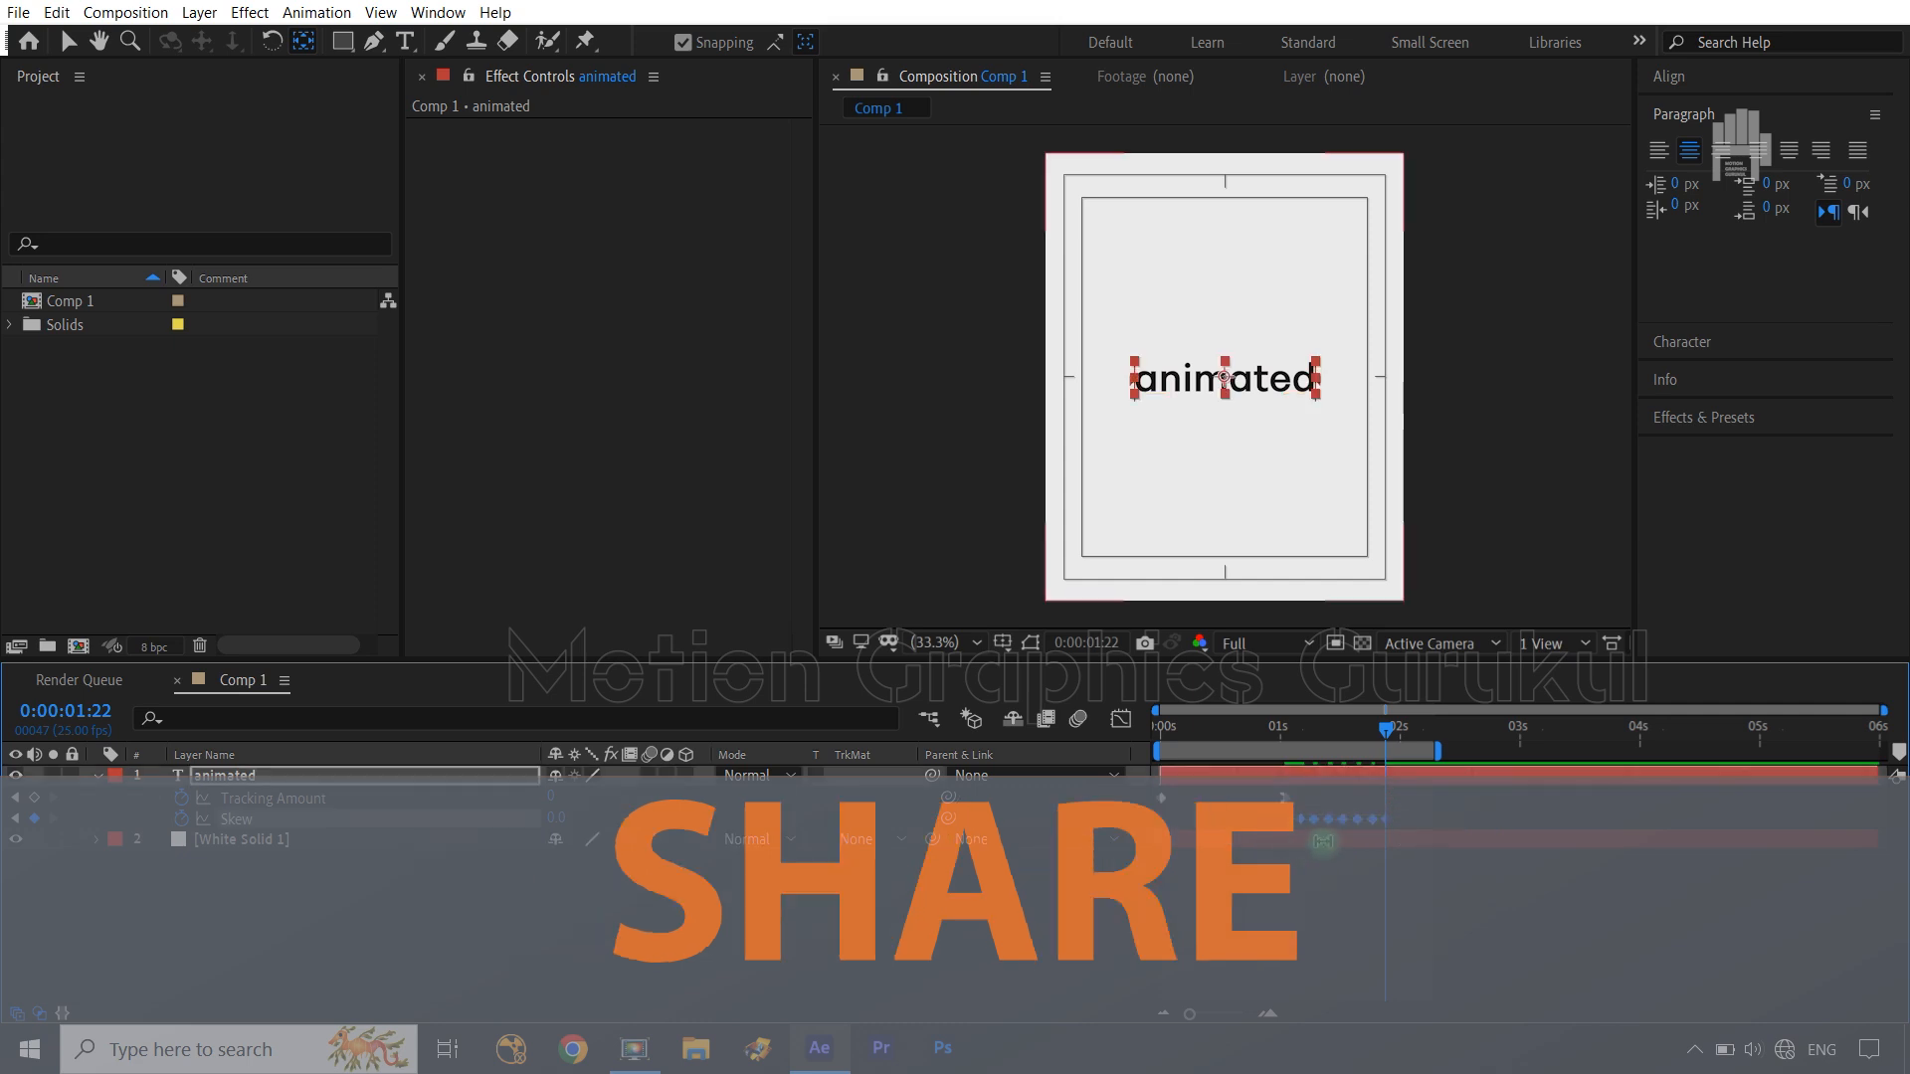
{"action": "right_click", "coordinate": [1386, 820]}
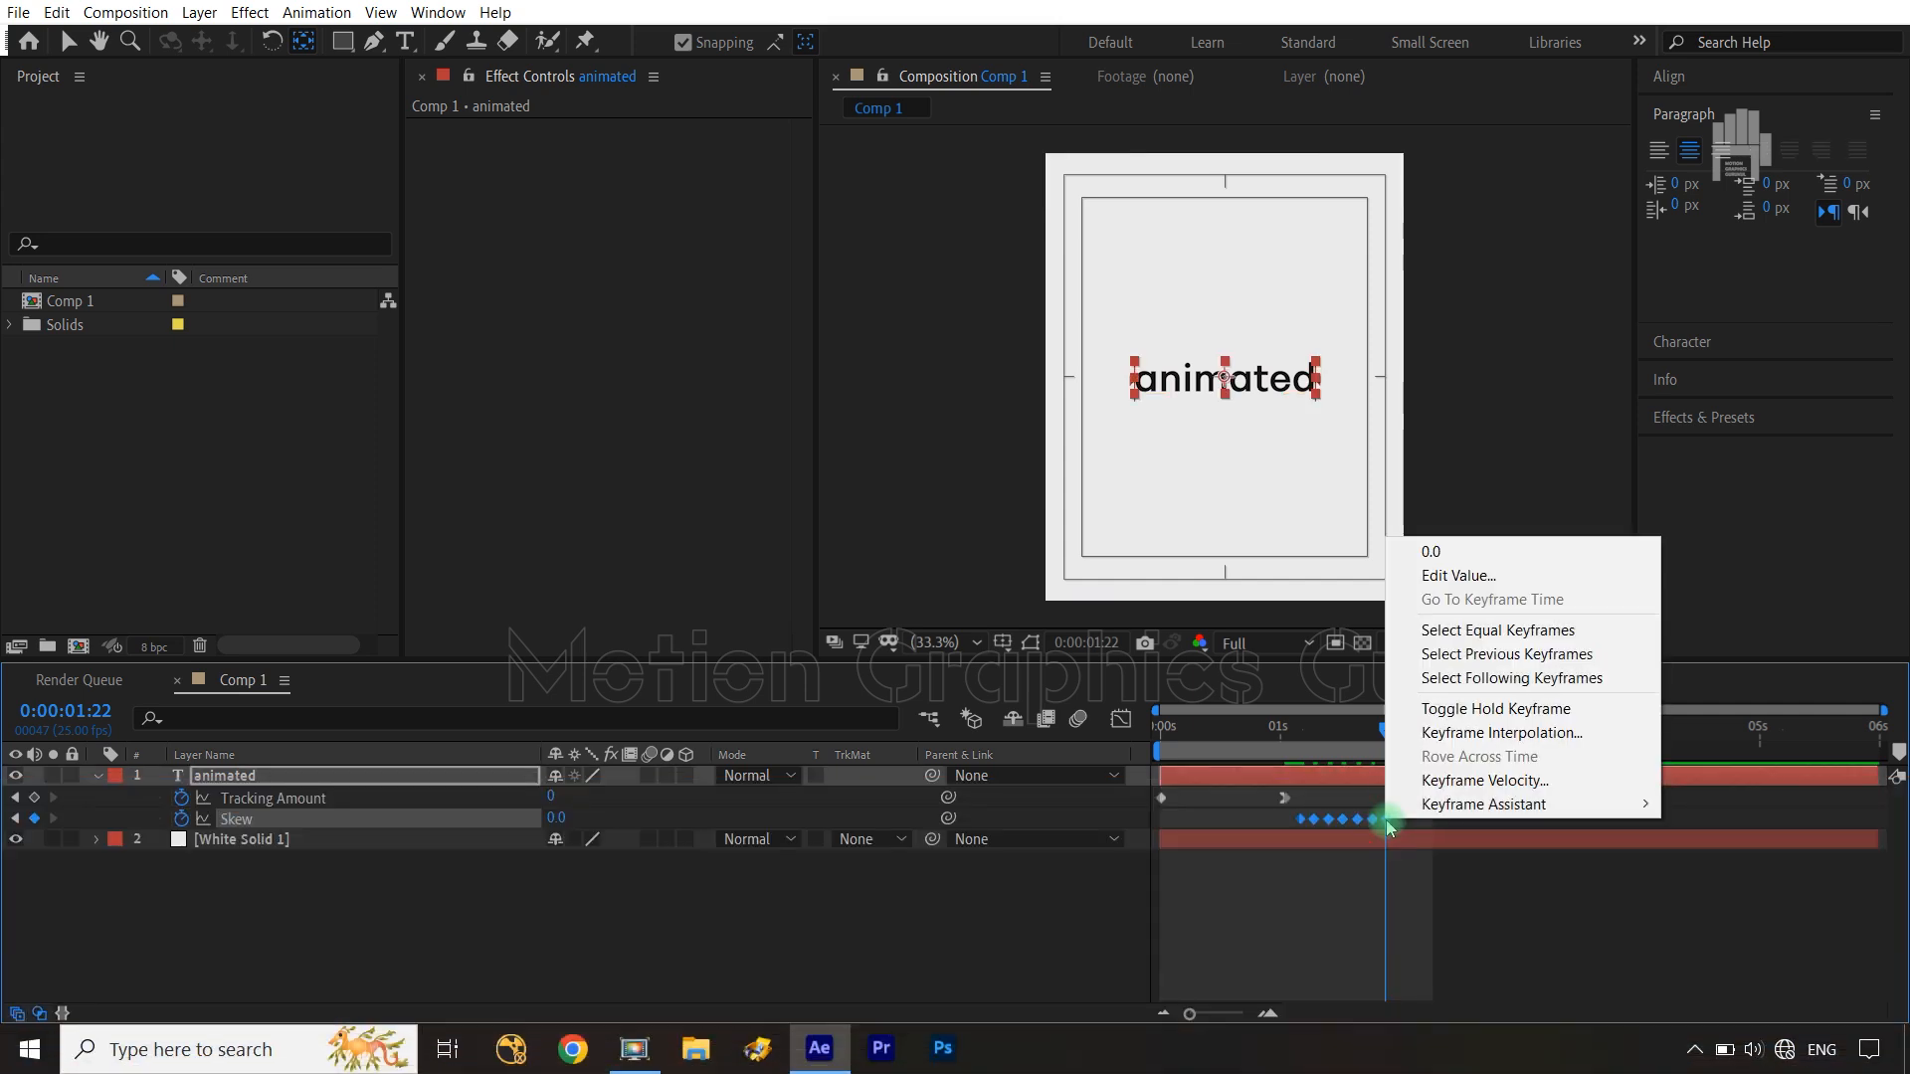
{"action": "mouse_move", "coordinate": [1475, 822]}
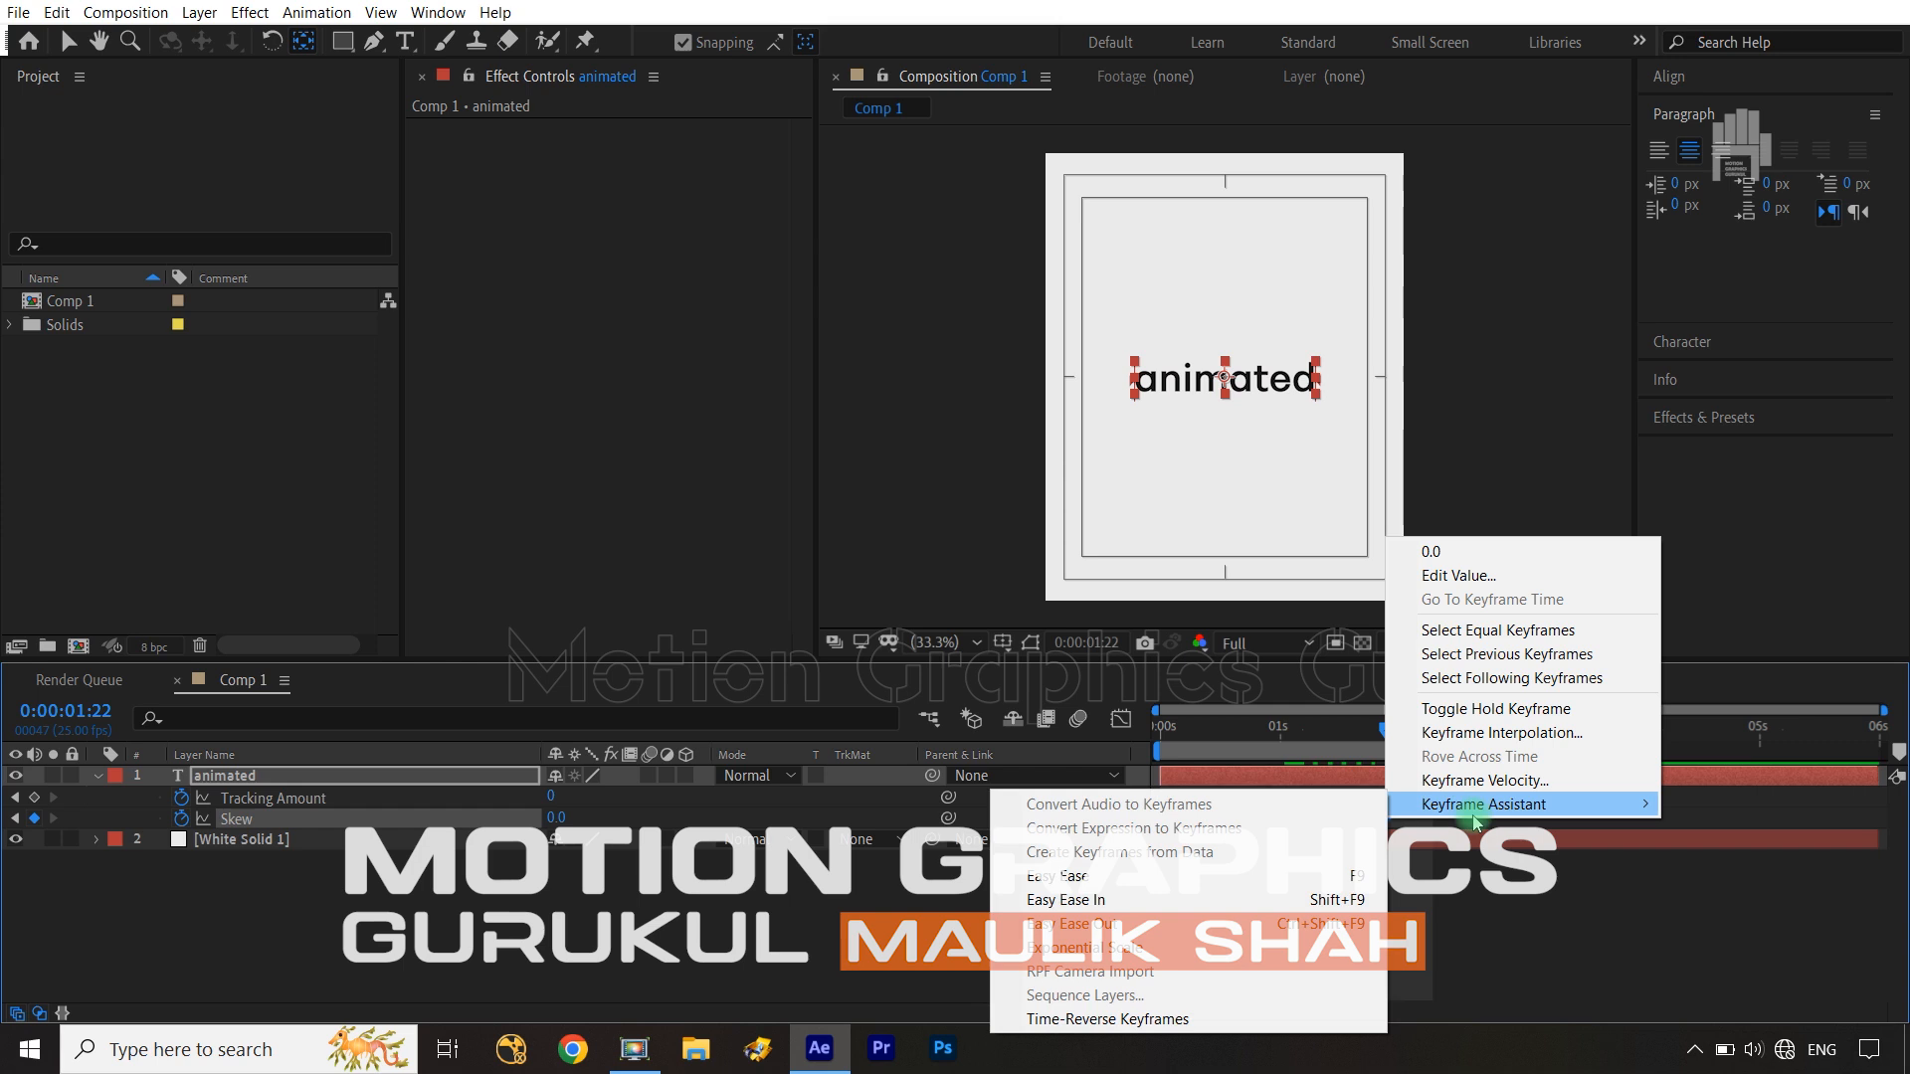
{"action": "left_click", "coordinate": [1464, 713]}
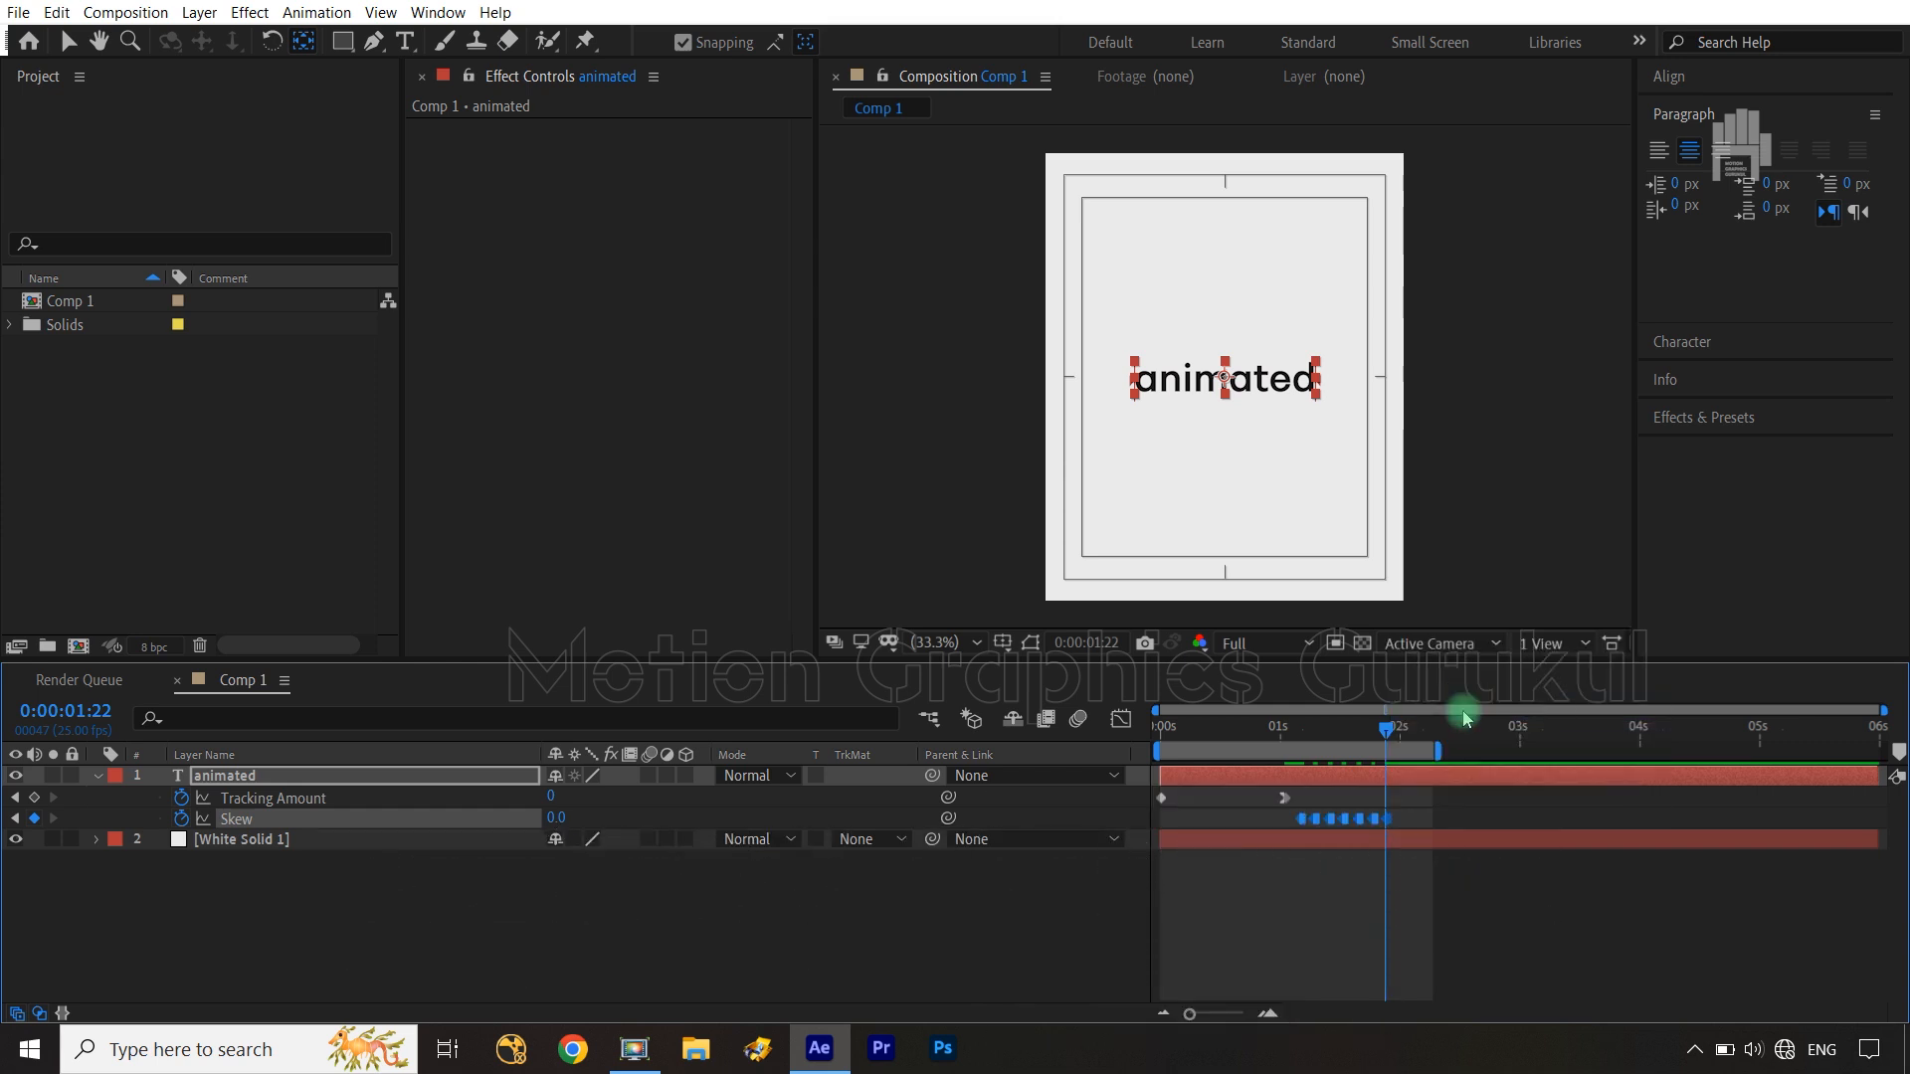
{"action": "left_click", "coordinate": [995, 925]}
Preview the tracking and skew animation from the first frame, and go to the first Skew keyframe at 0:00:01:04
{"action": "left_click_drag", "start_coordinate": [1383, 732], "coordinate": [1015, 605]}
{"action": "key", "text": "space"}
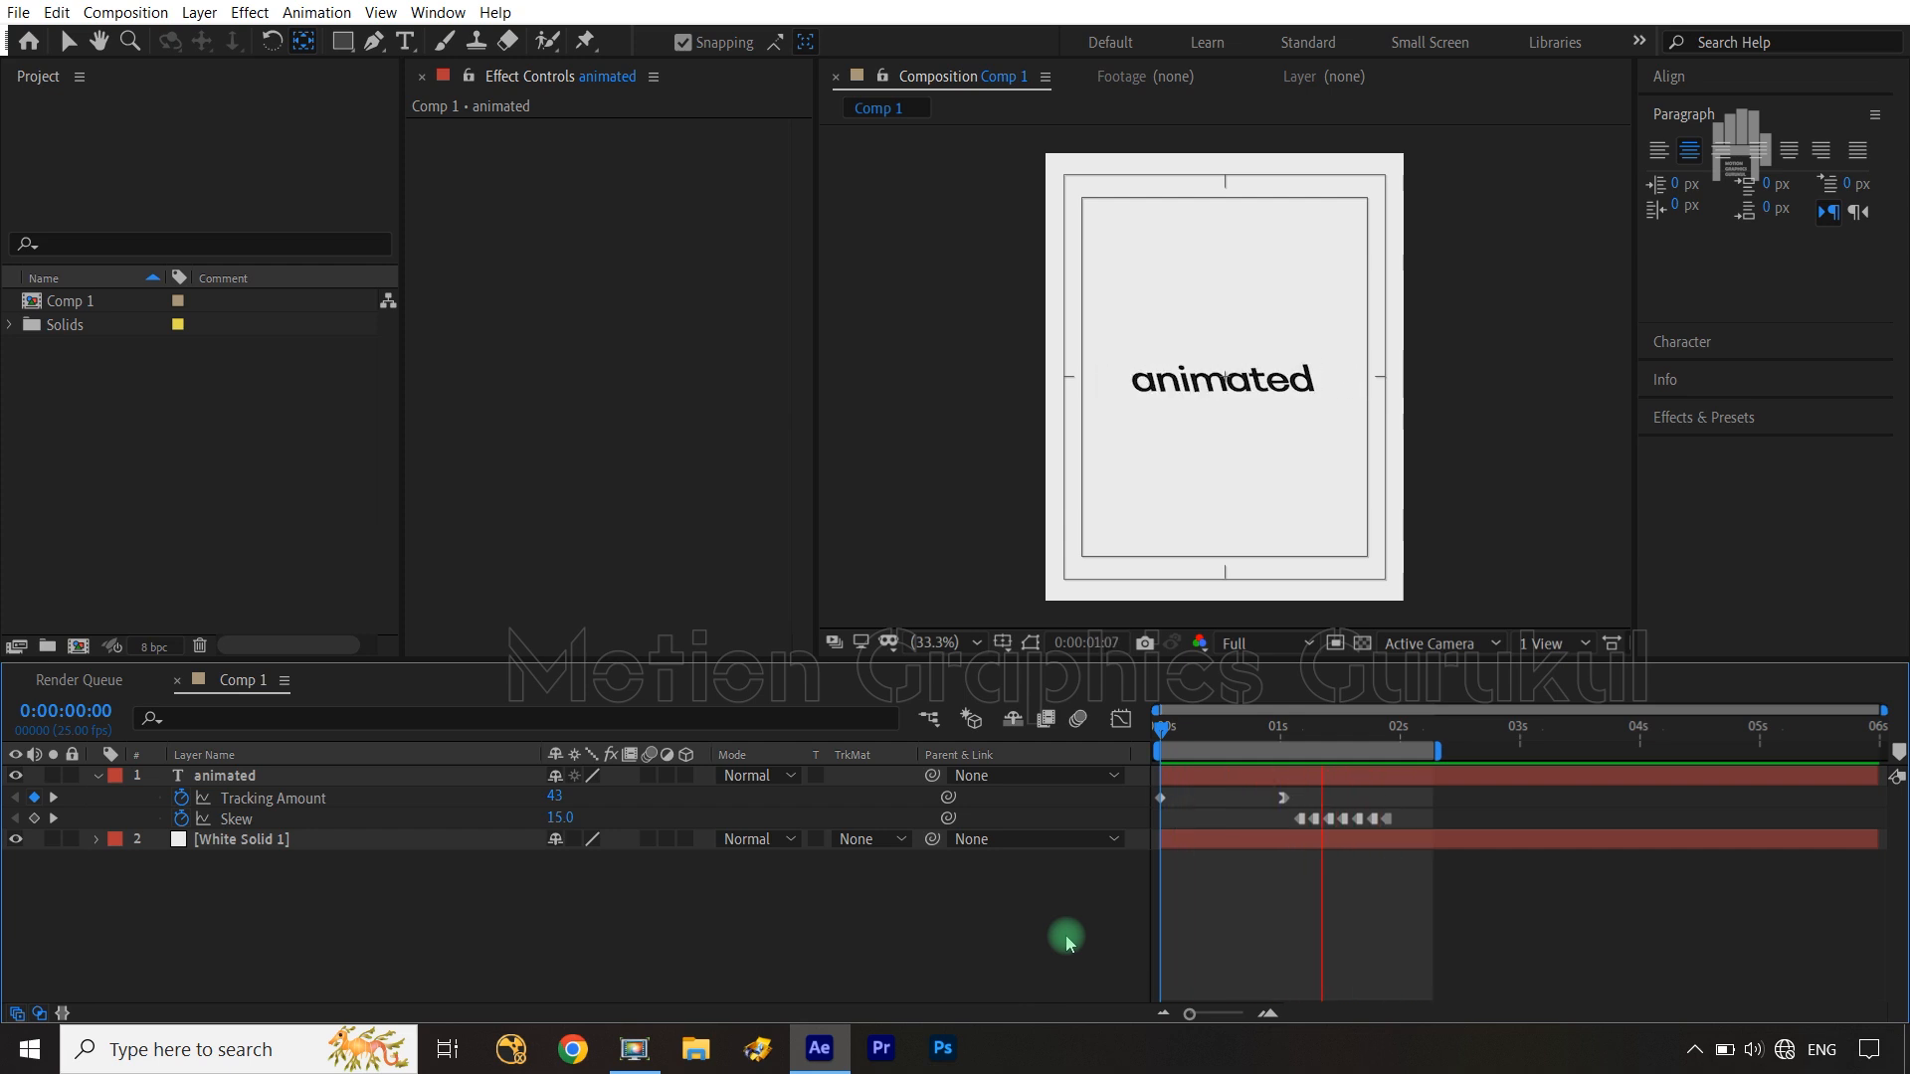
{"action": "key", "text": "space"}
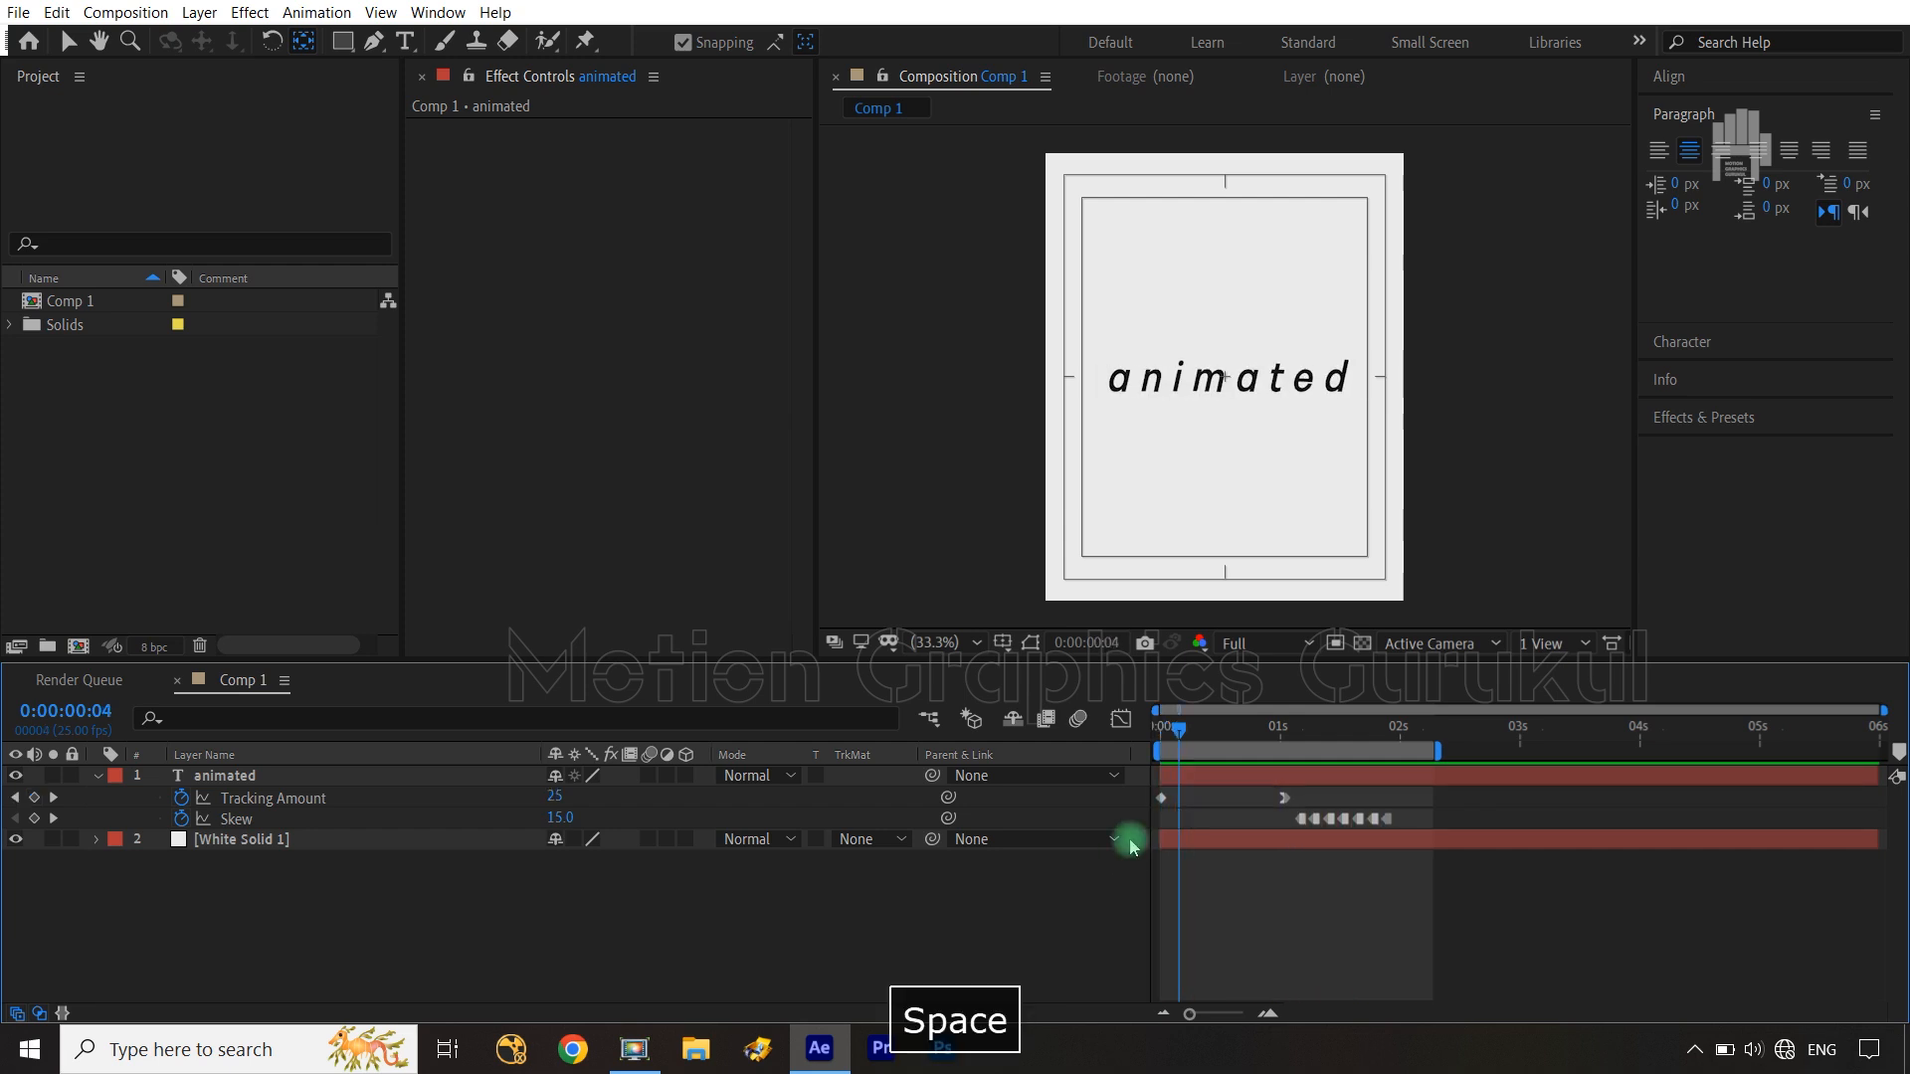
{"action": "left_click_drag", "start_coordinate": [1180, 737], "coordinate": [1301, 759]}
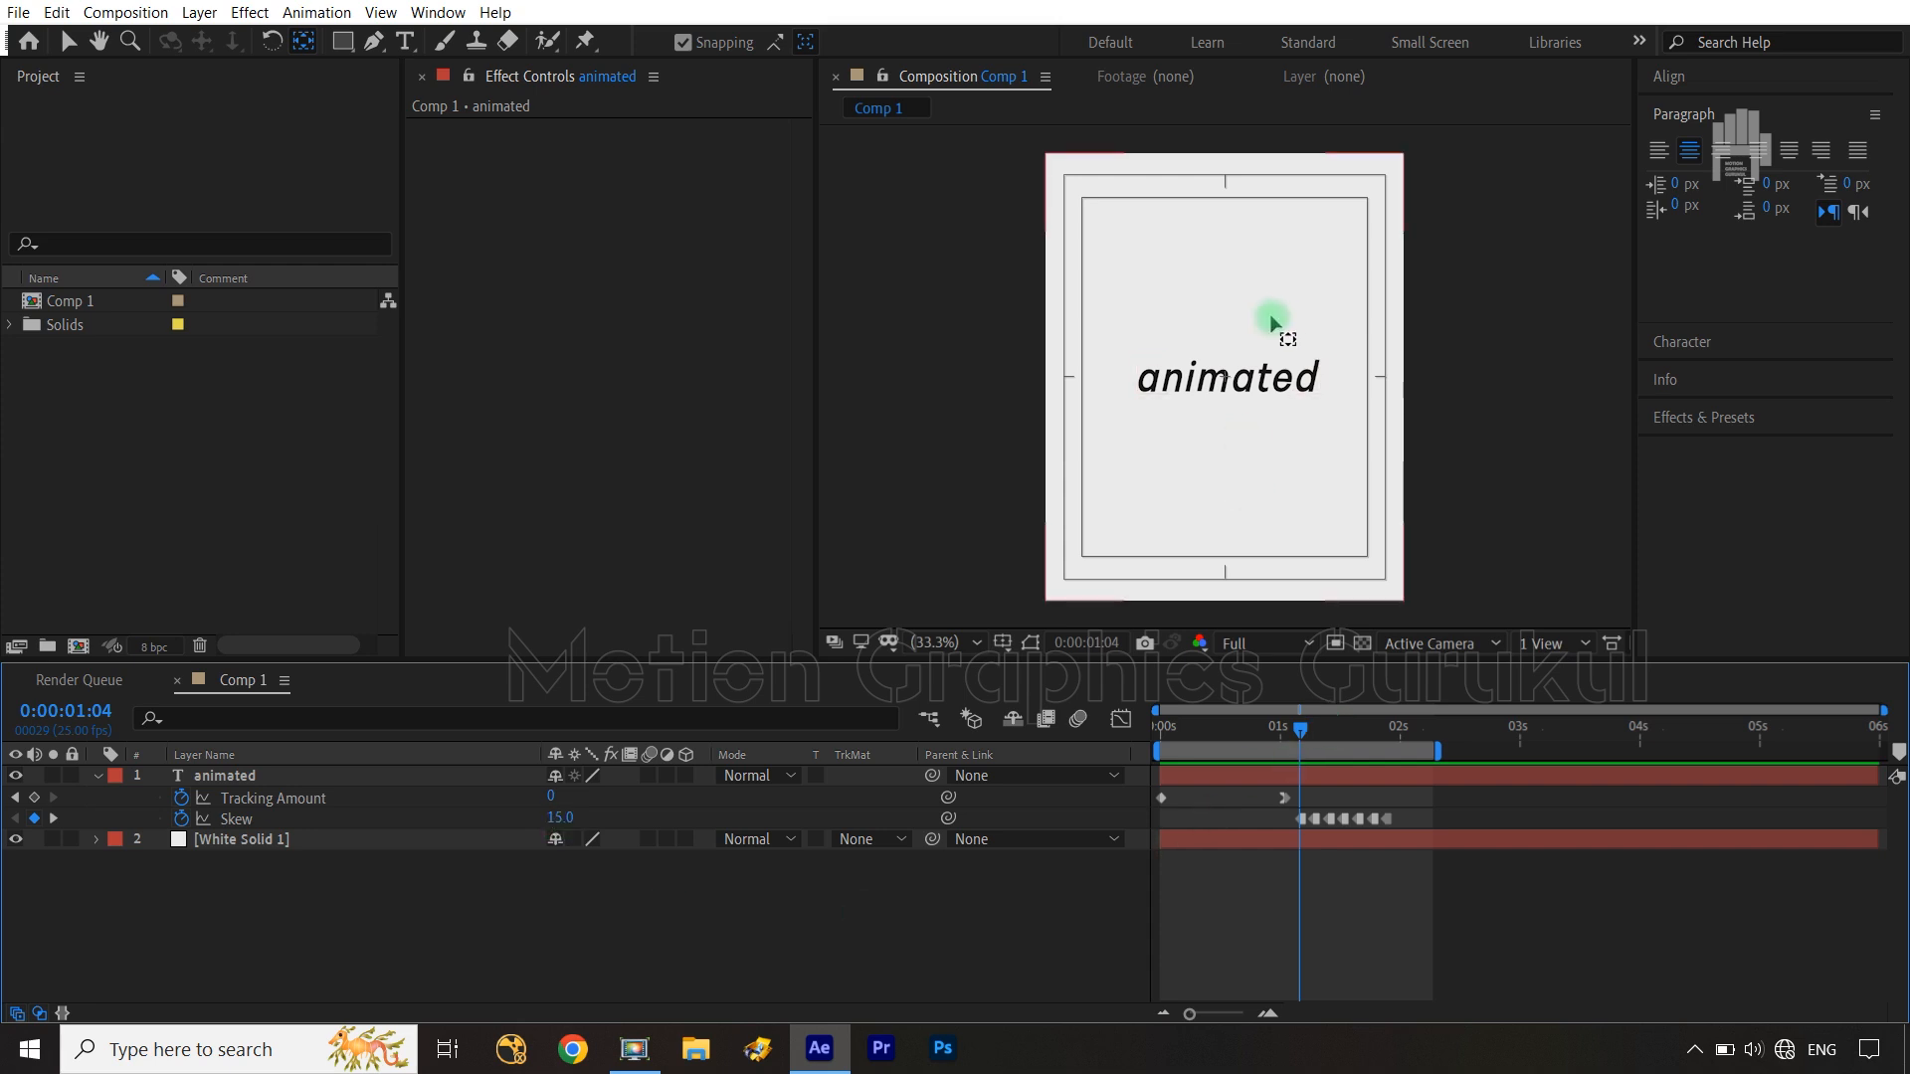
Add a Skew keyframe of 0 at 0:00:01:01, where the tracking animation ends
{"action": "left_click_drag", "start_coordinate": [1301, 733], "coordinate": [1291, 734]}
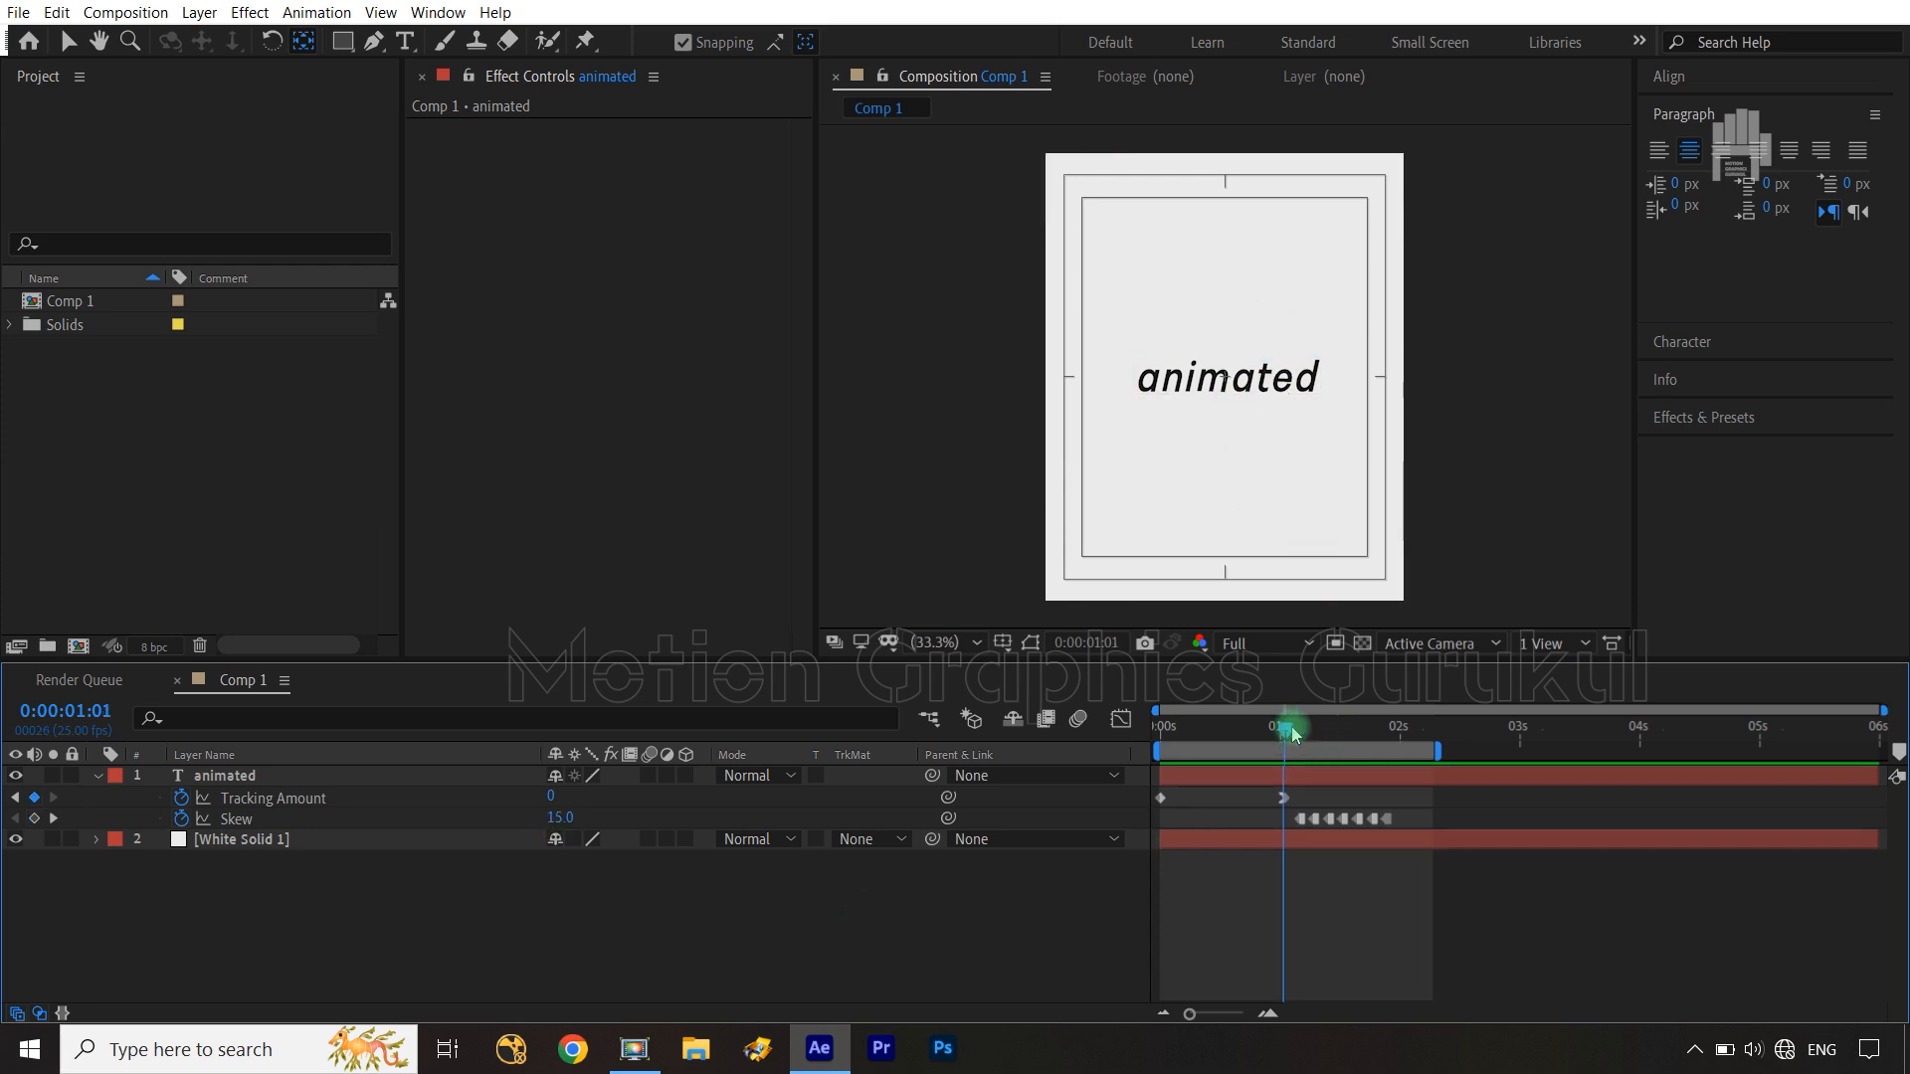
{"action": "left_click", "coordinate": [558, 818]}
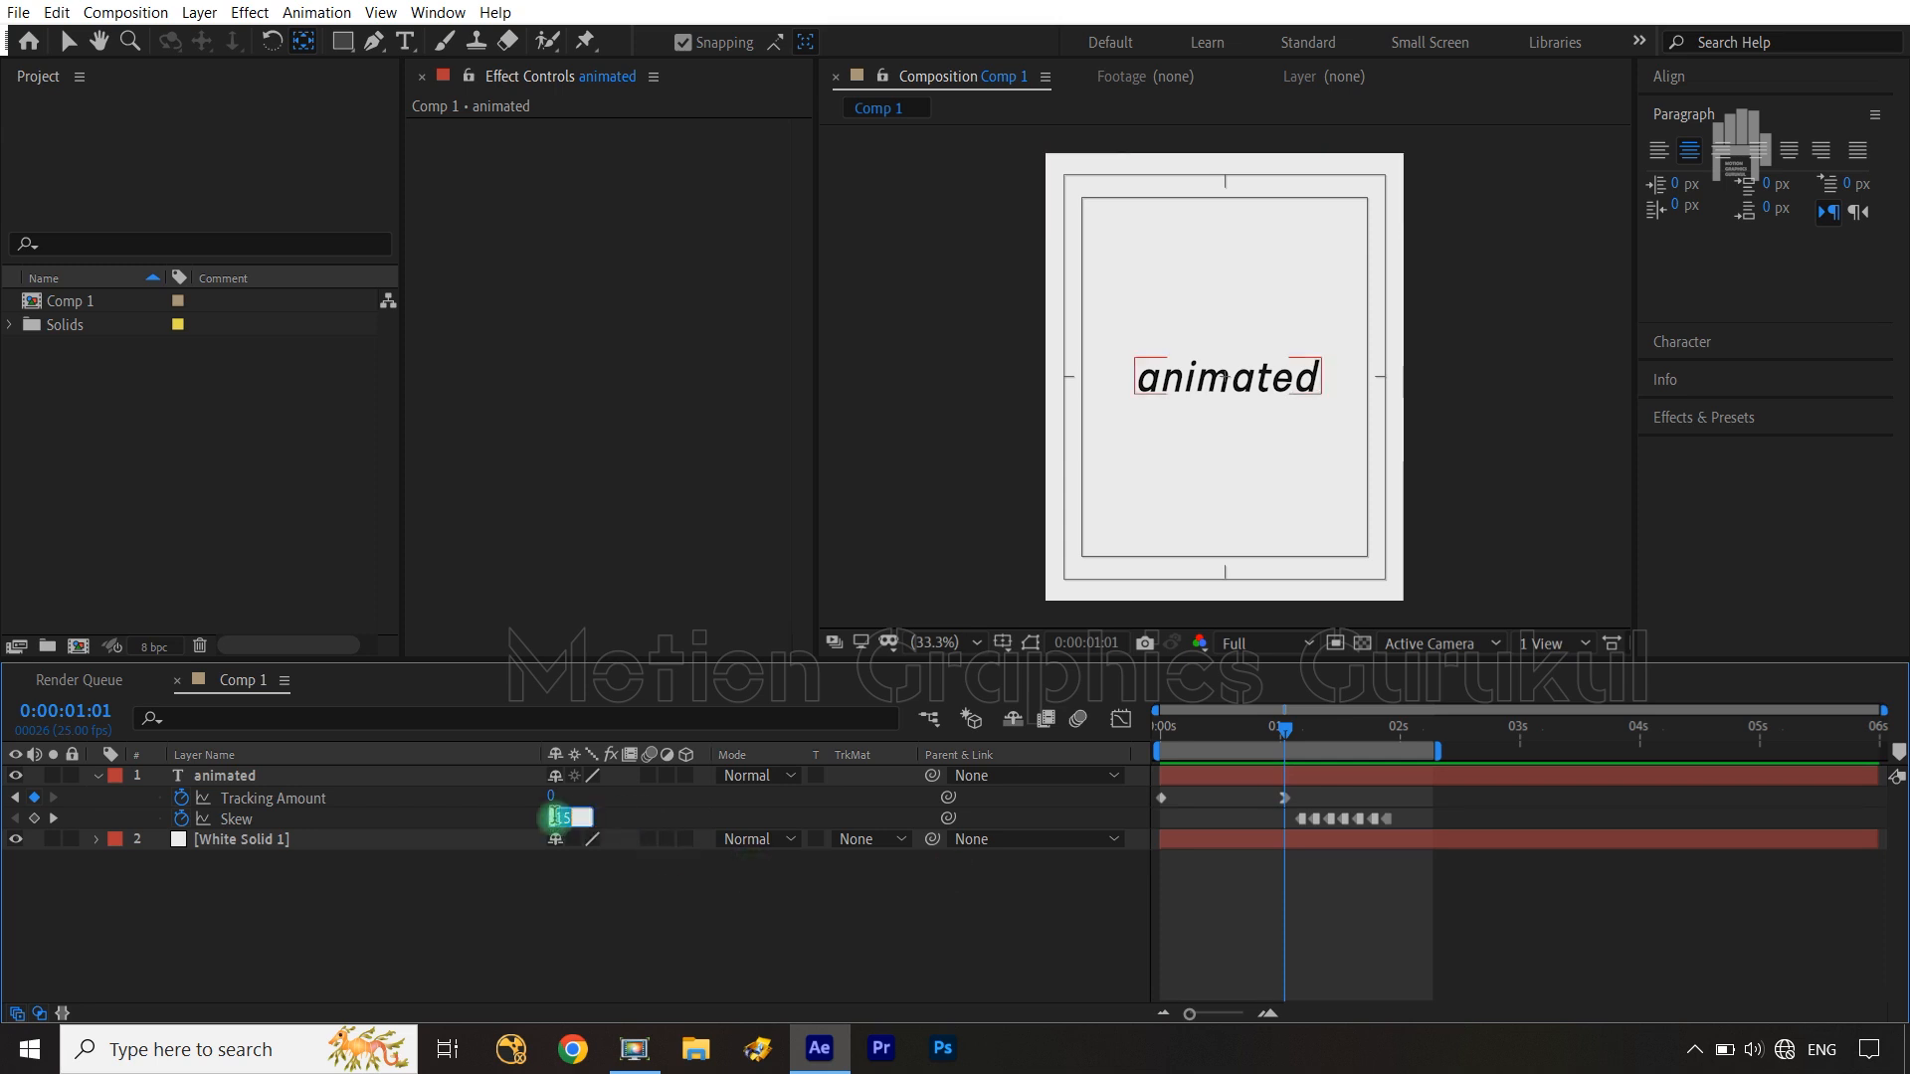
{"action": "type", "text": "0"}
{"action": "left_click", "coordinate": [619, 904]}
{"action": "left_click", "coordinate": [1279, 838]}
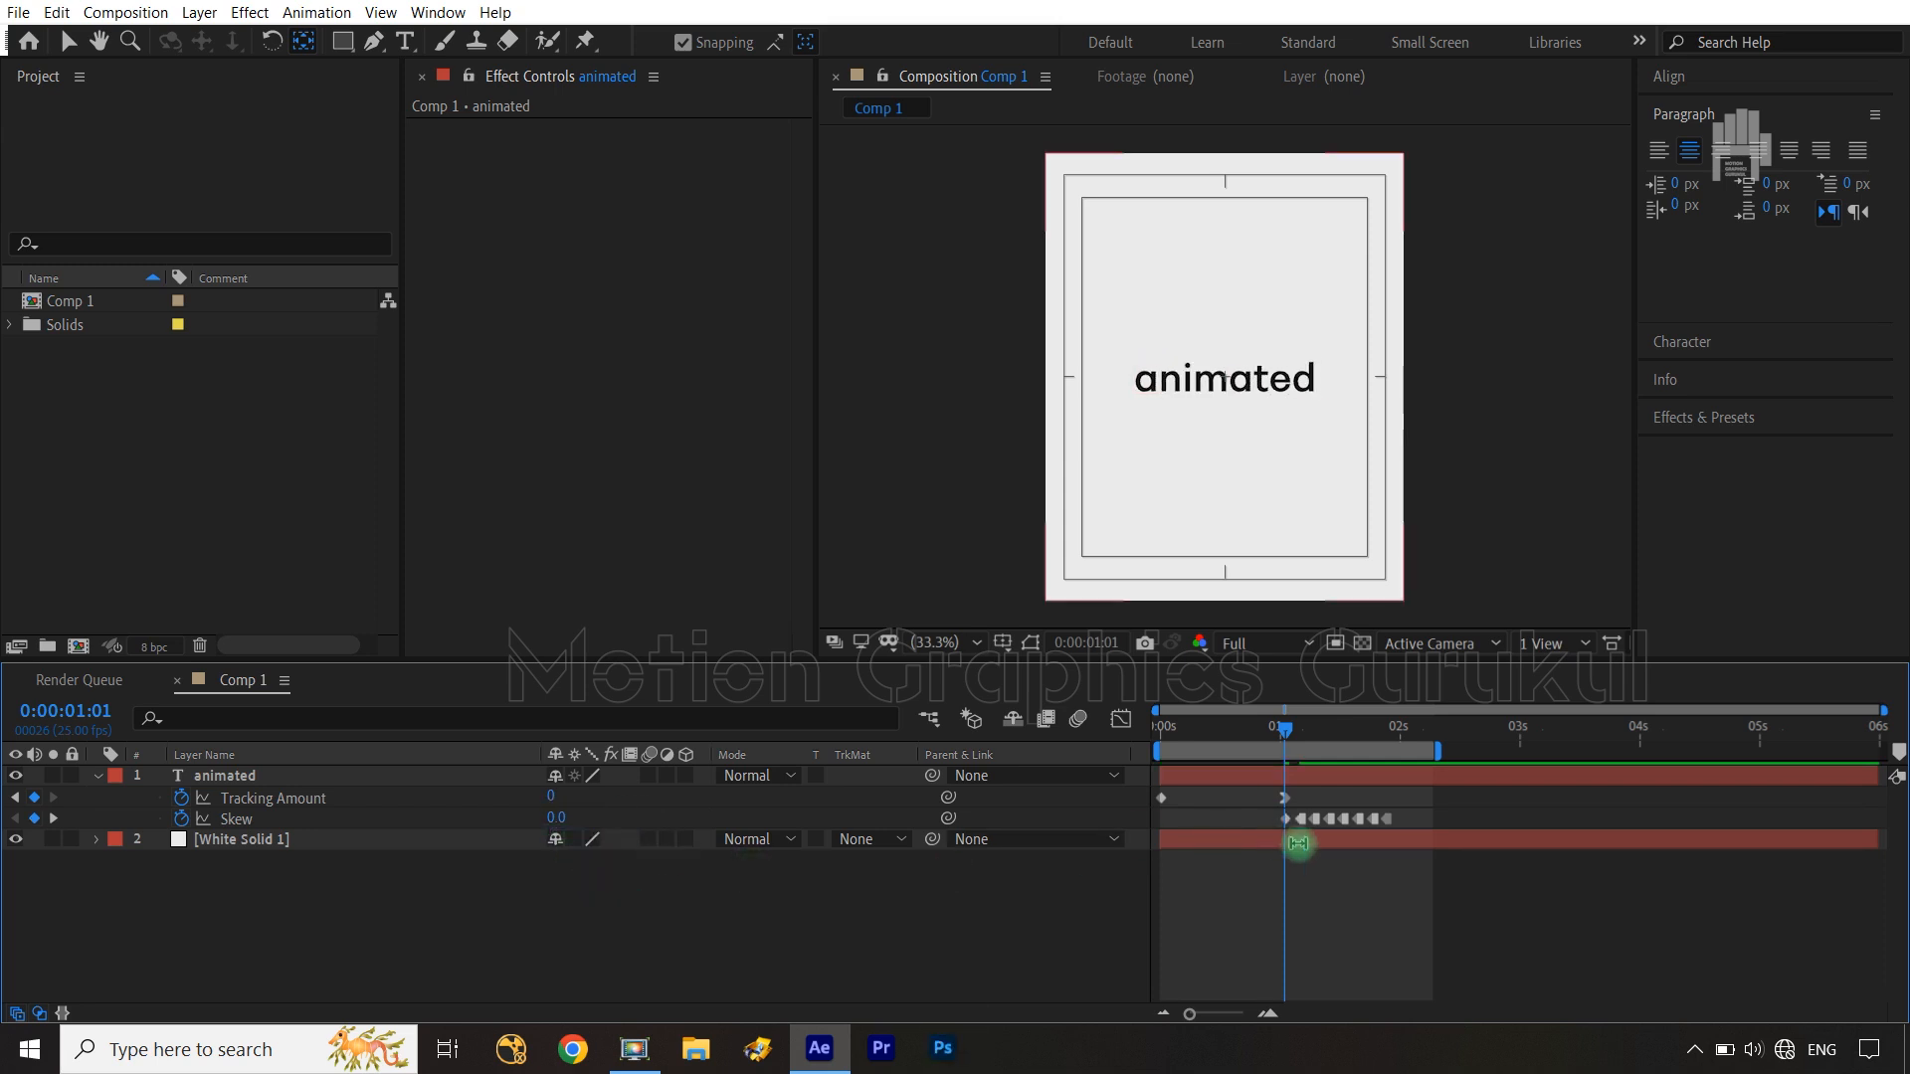
Convert the Skew keyframe at 0:00:01:01 to a hold keyframe
{"action": "left_click", "coordinate": [1285, 819]}
{"action": "right_click", "coordinate": [1284, 818]}
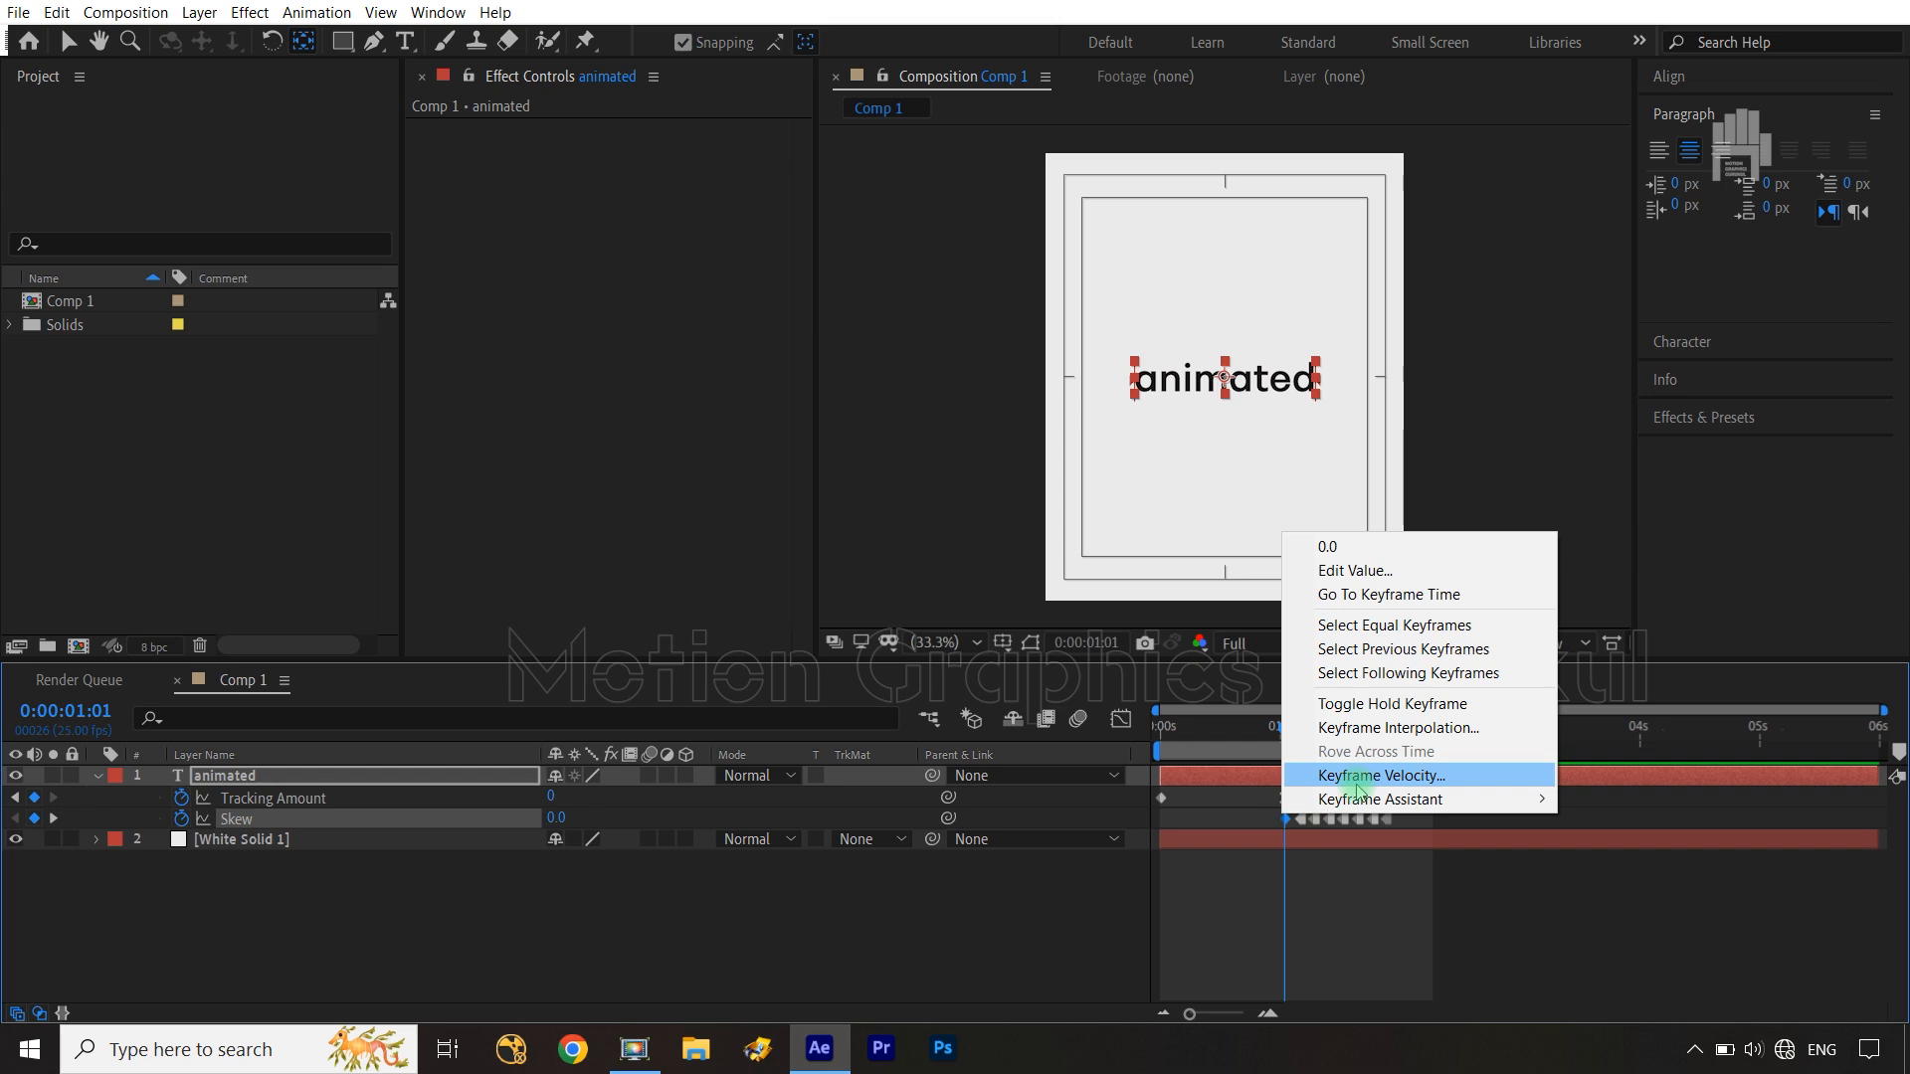
{"action": "left_click", "coordinate": [1360, 716]}
{"action": "left_click", "coordinate": [1023, 926]}
Preview the tracking and skew animation from the first frame, including the added Skew keyframe
{"action": "left_click", "coordinate": [1278, 726]}
{"action": "left_click", "coordinate": [1100, 774]}
{"action": "key", "text": "space"}
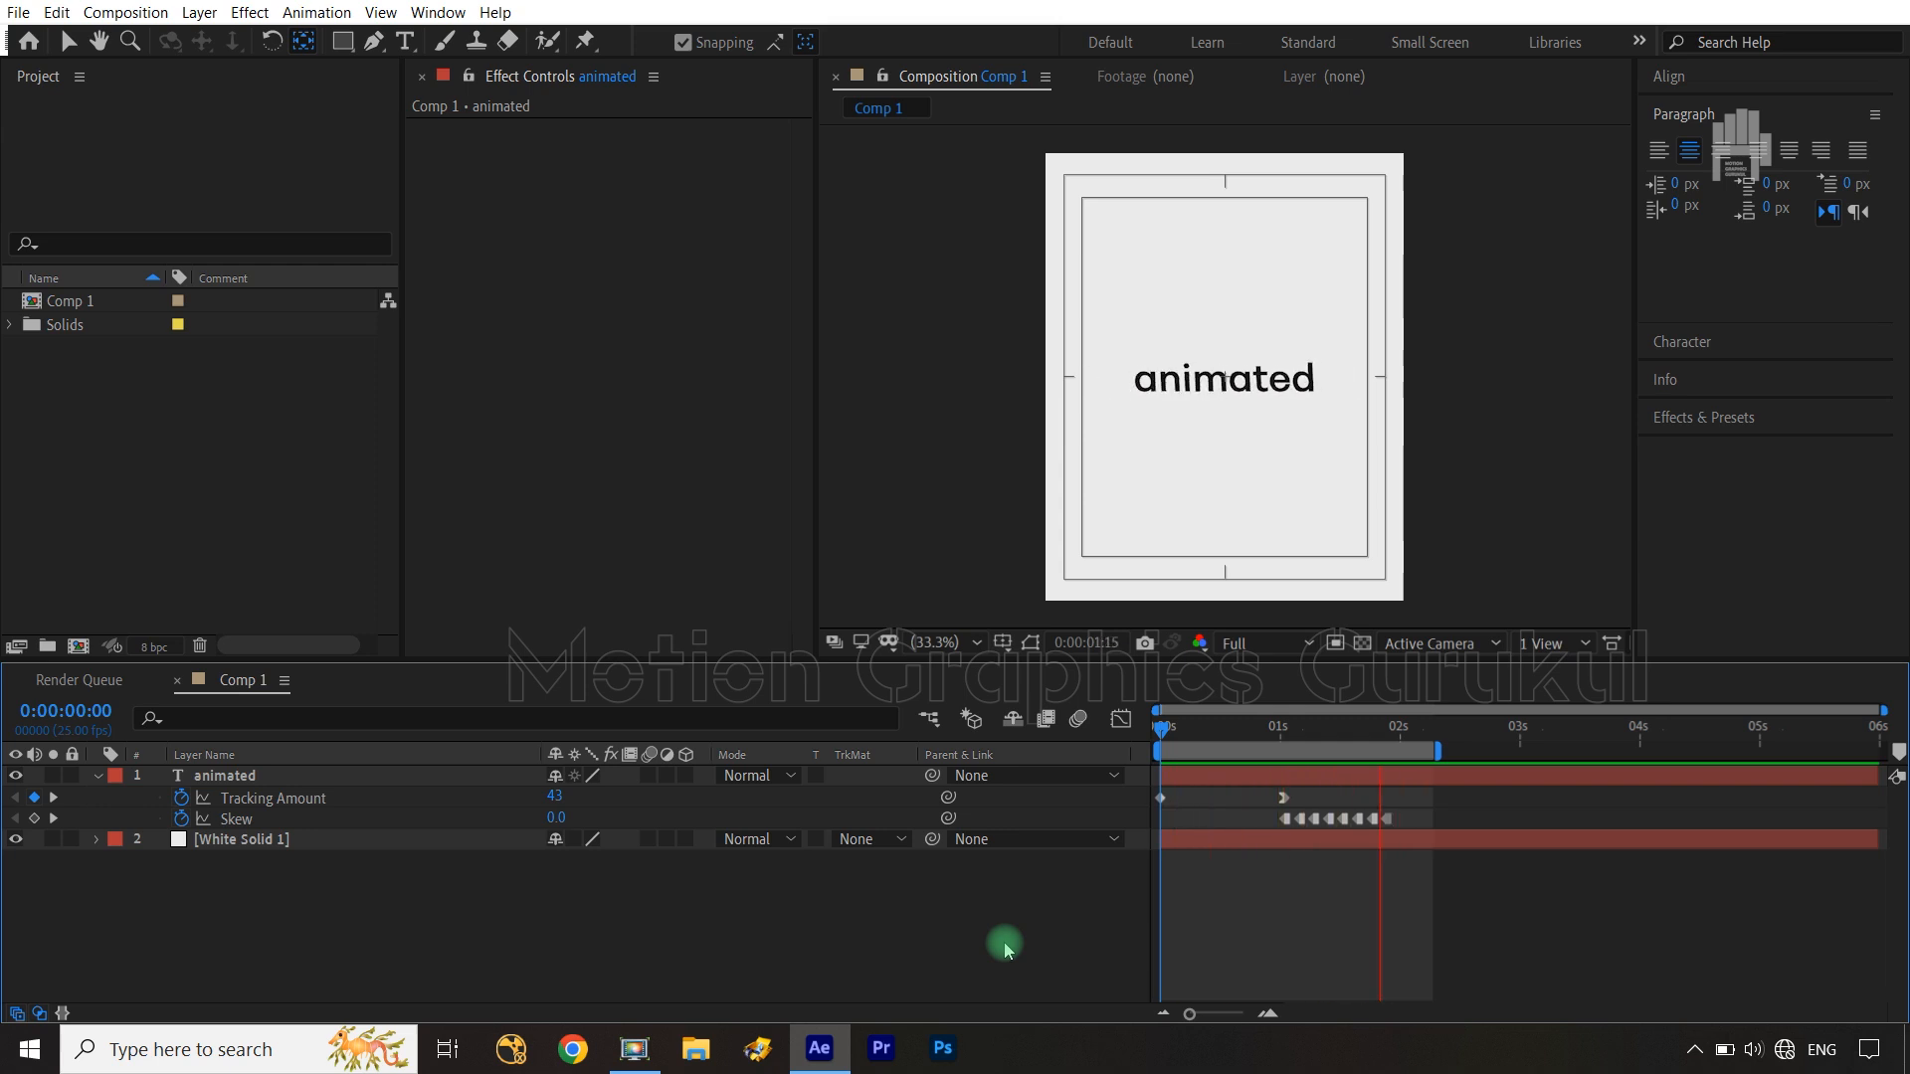
{"action": "key", "text": "space"}
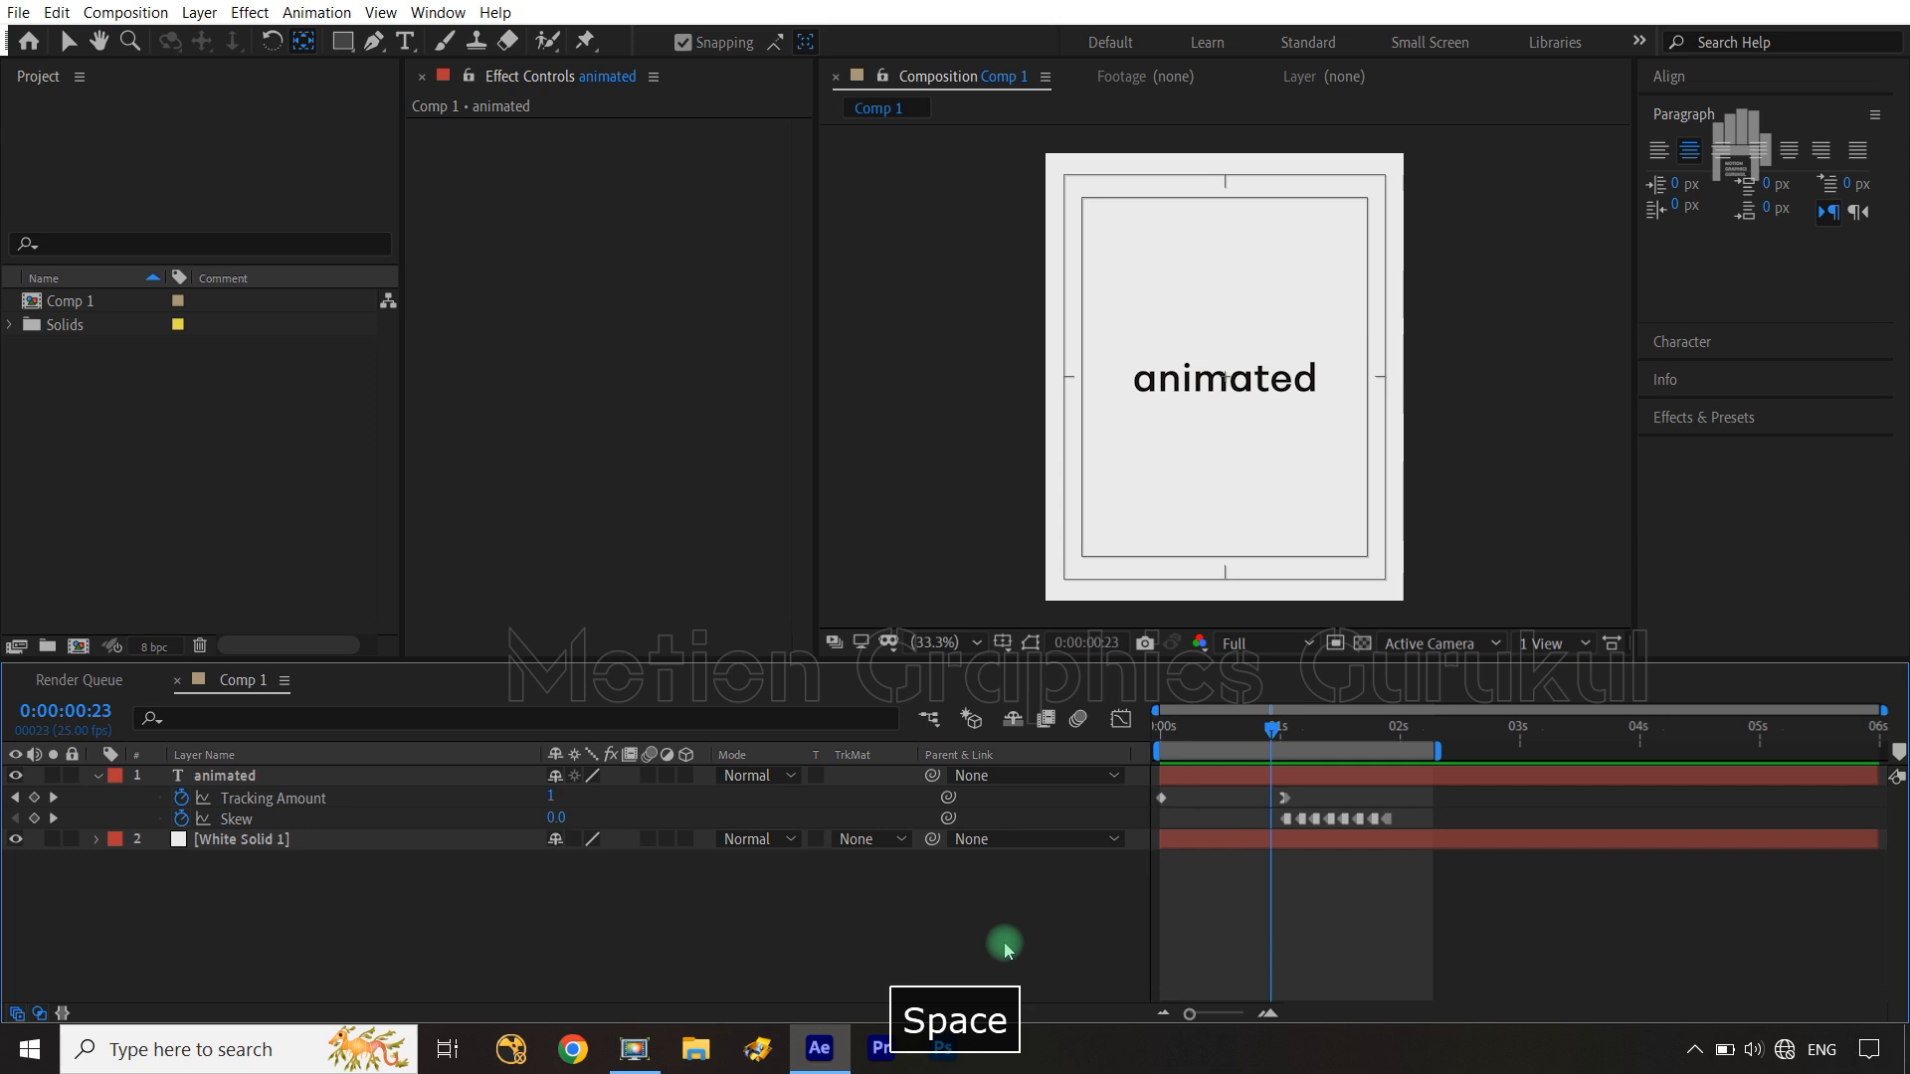
Trim the end of the "animated" text layer at the 0:00:01:19 Skew keyframe
{"action": "left_click_drag", "start_coordinate": [1275, 744], "coordinate": [1383, 732]}
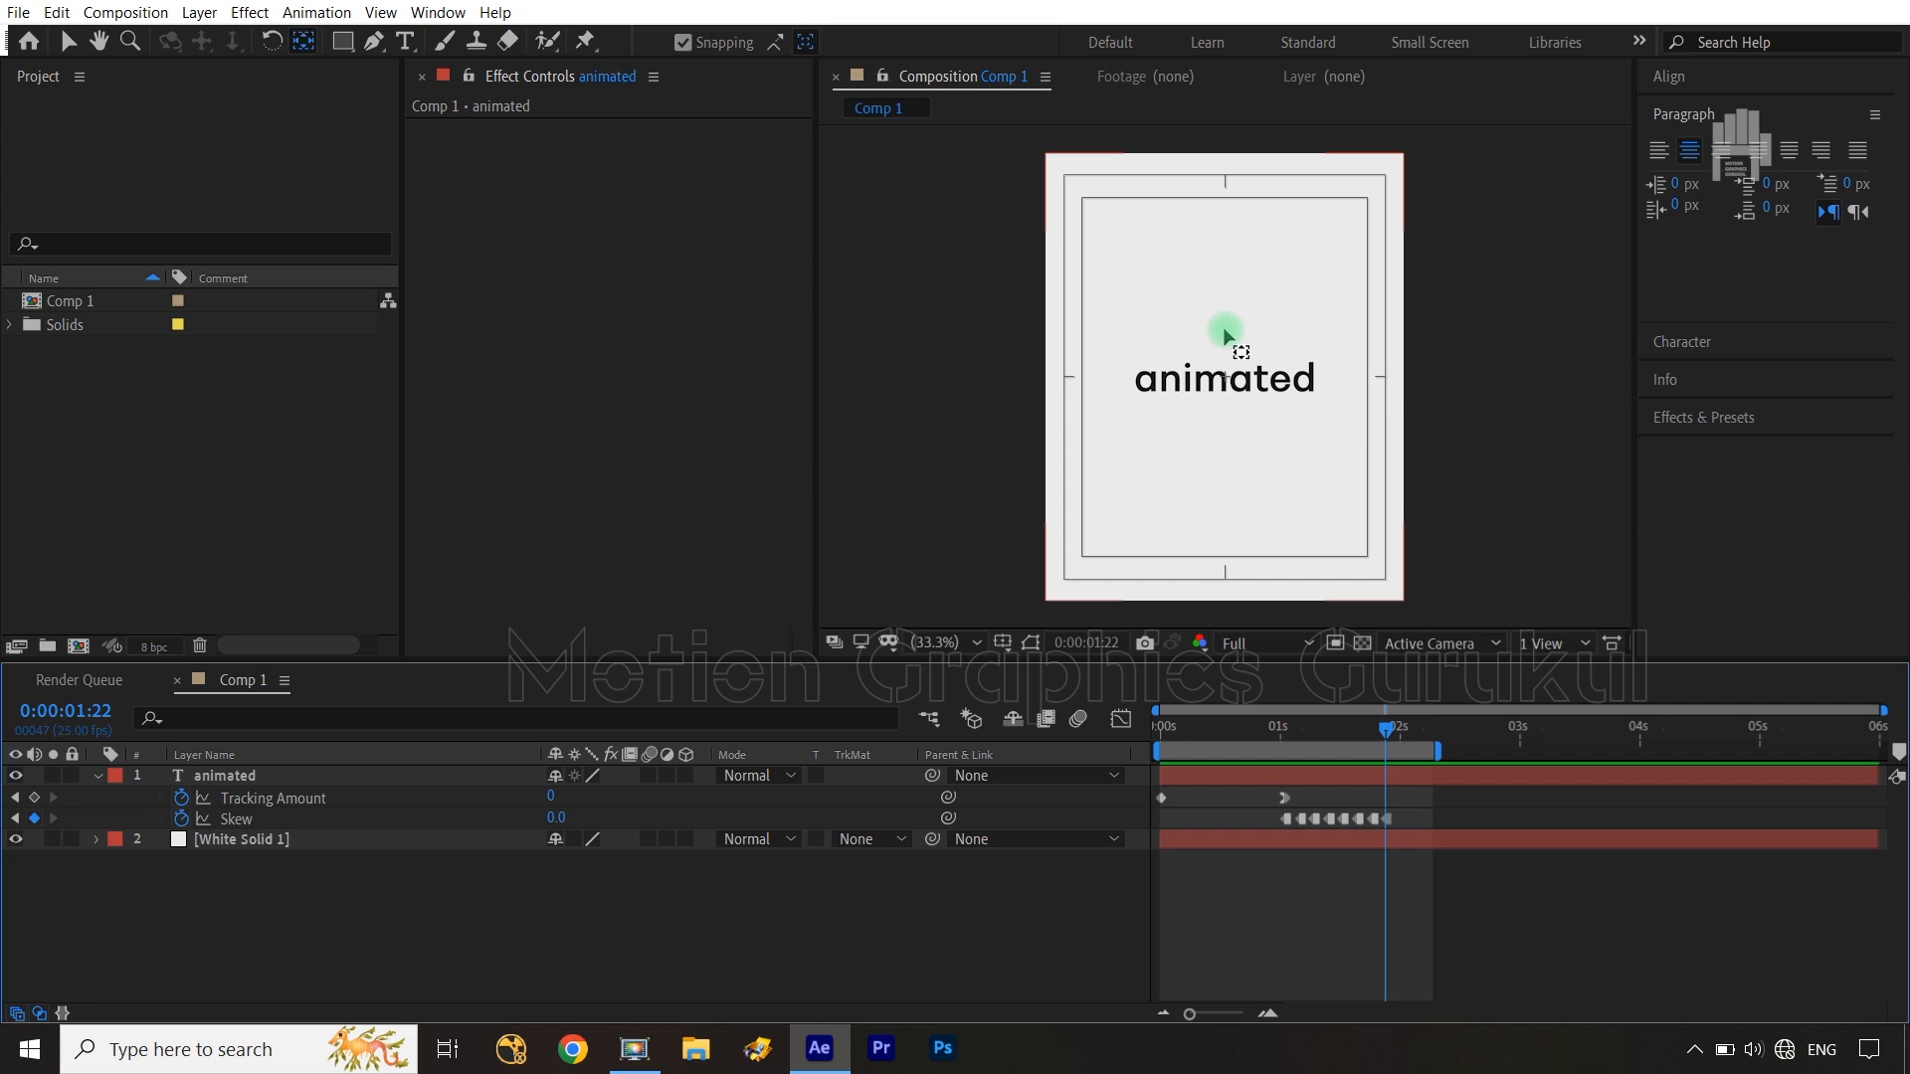
{"action": "left_click", "coordinate": [972, 905]}
{"action": "left_click", "coordinate": [266, 779]}
{"action": "left_click", "coordinate": [266, 779]}
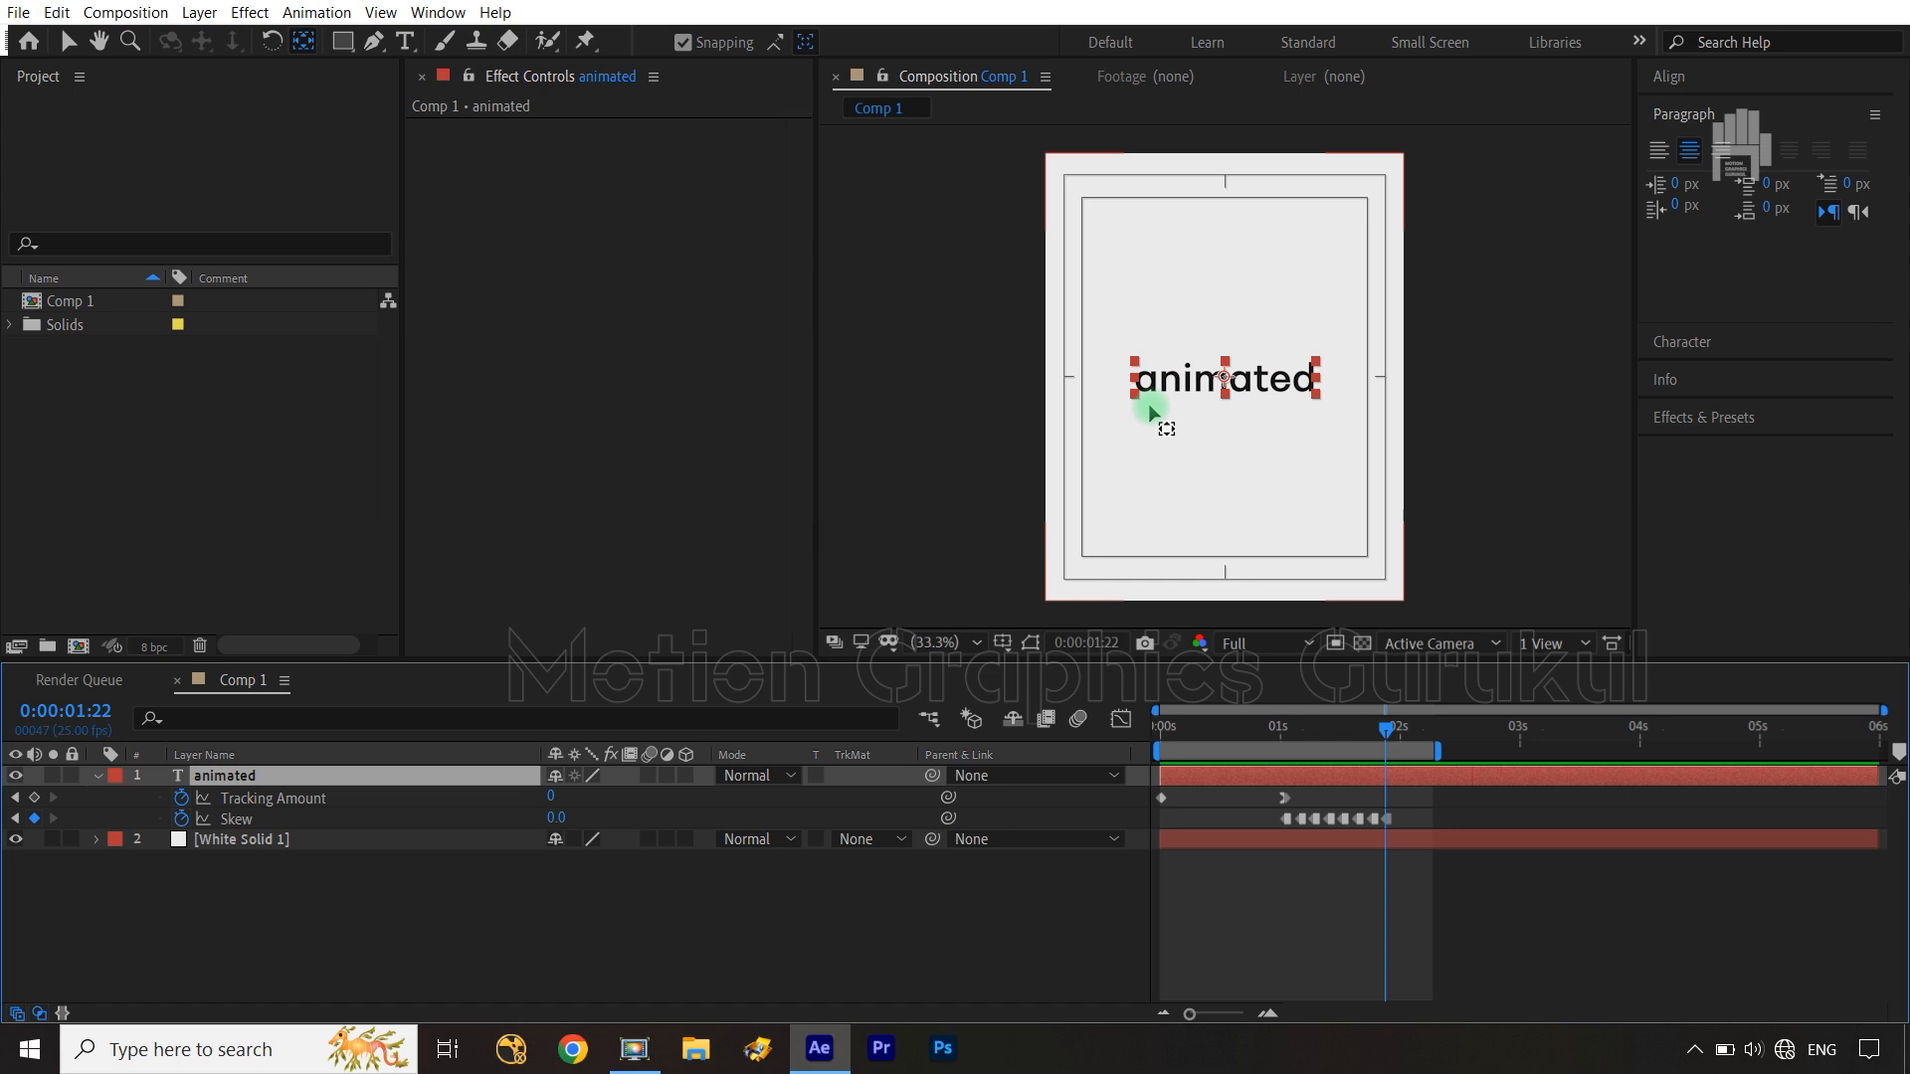
{"action": "key", "text": "v"}
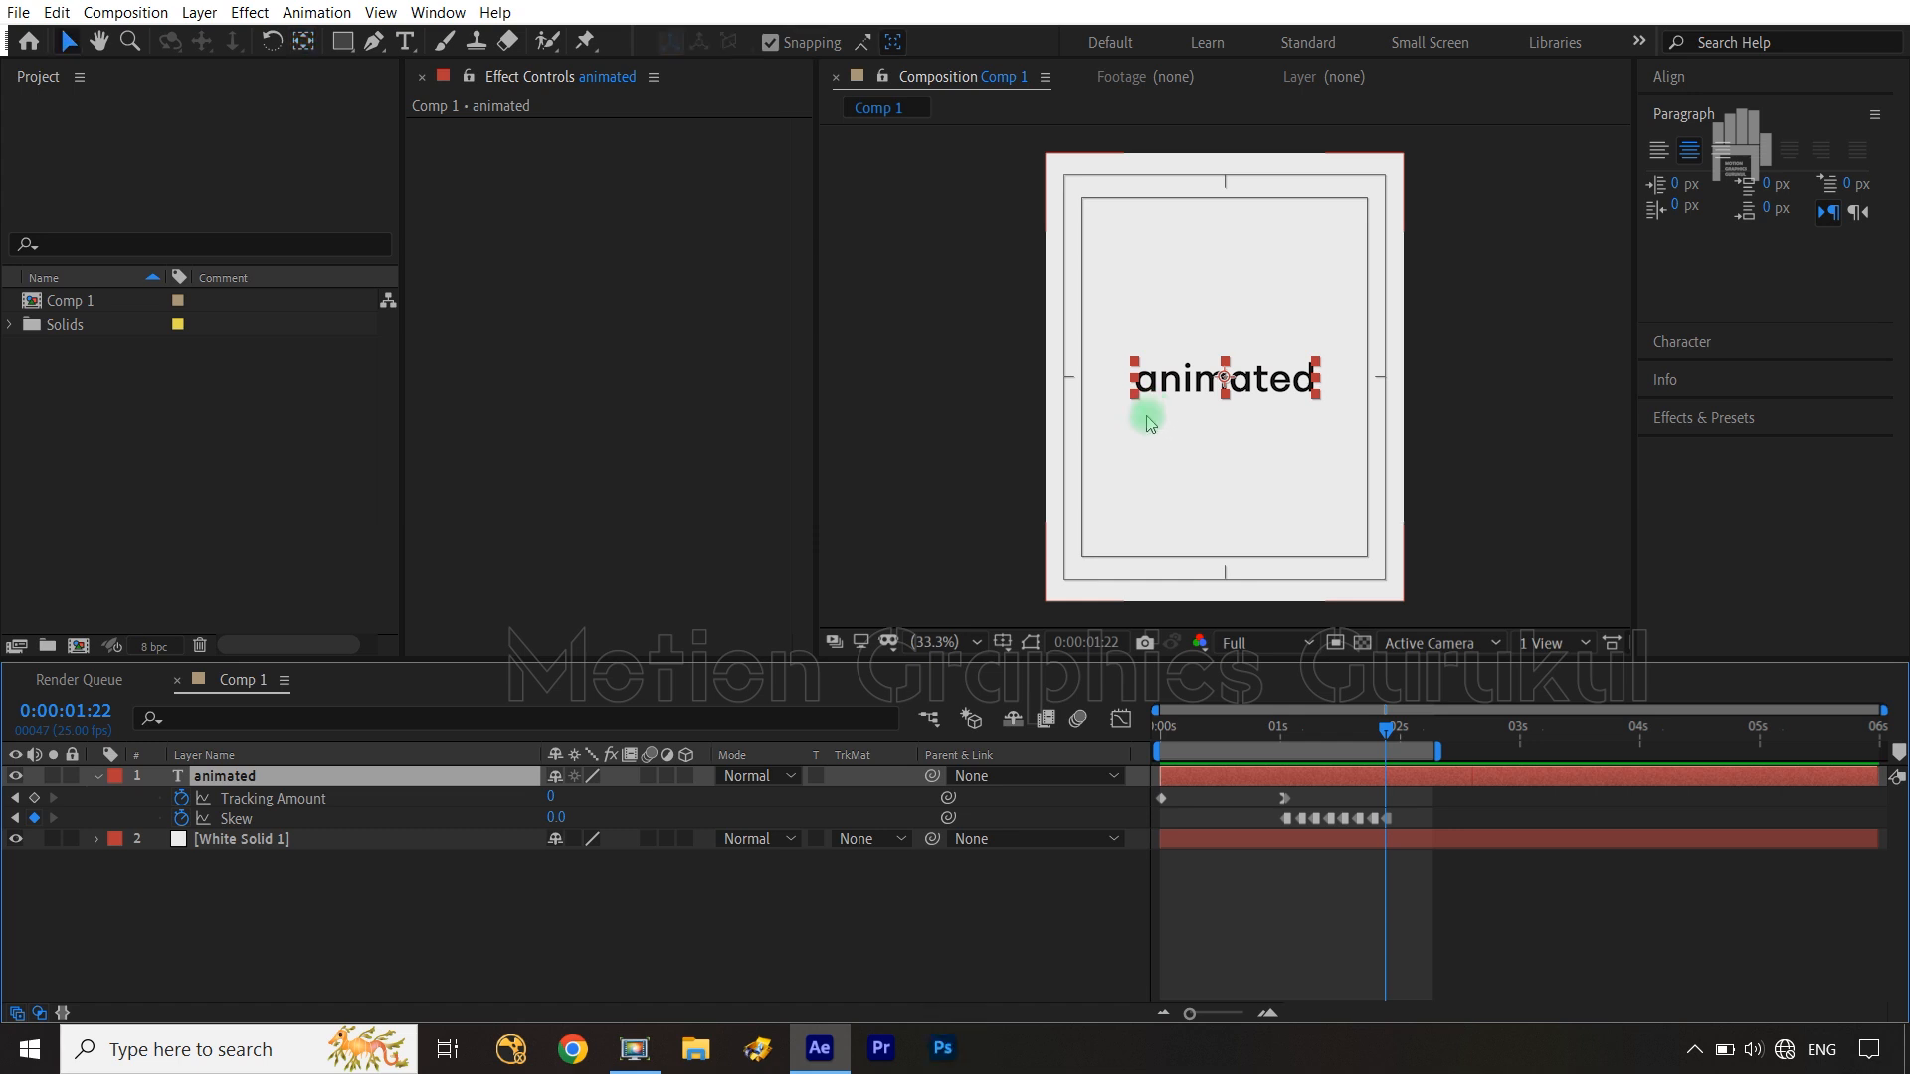
{"action": "left_click_drag", "start_coordinate": [1385, 729], "coordinate": [1380, 741]}
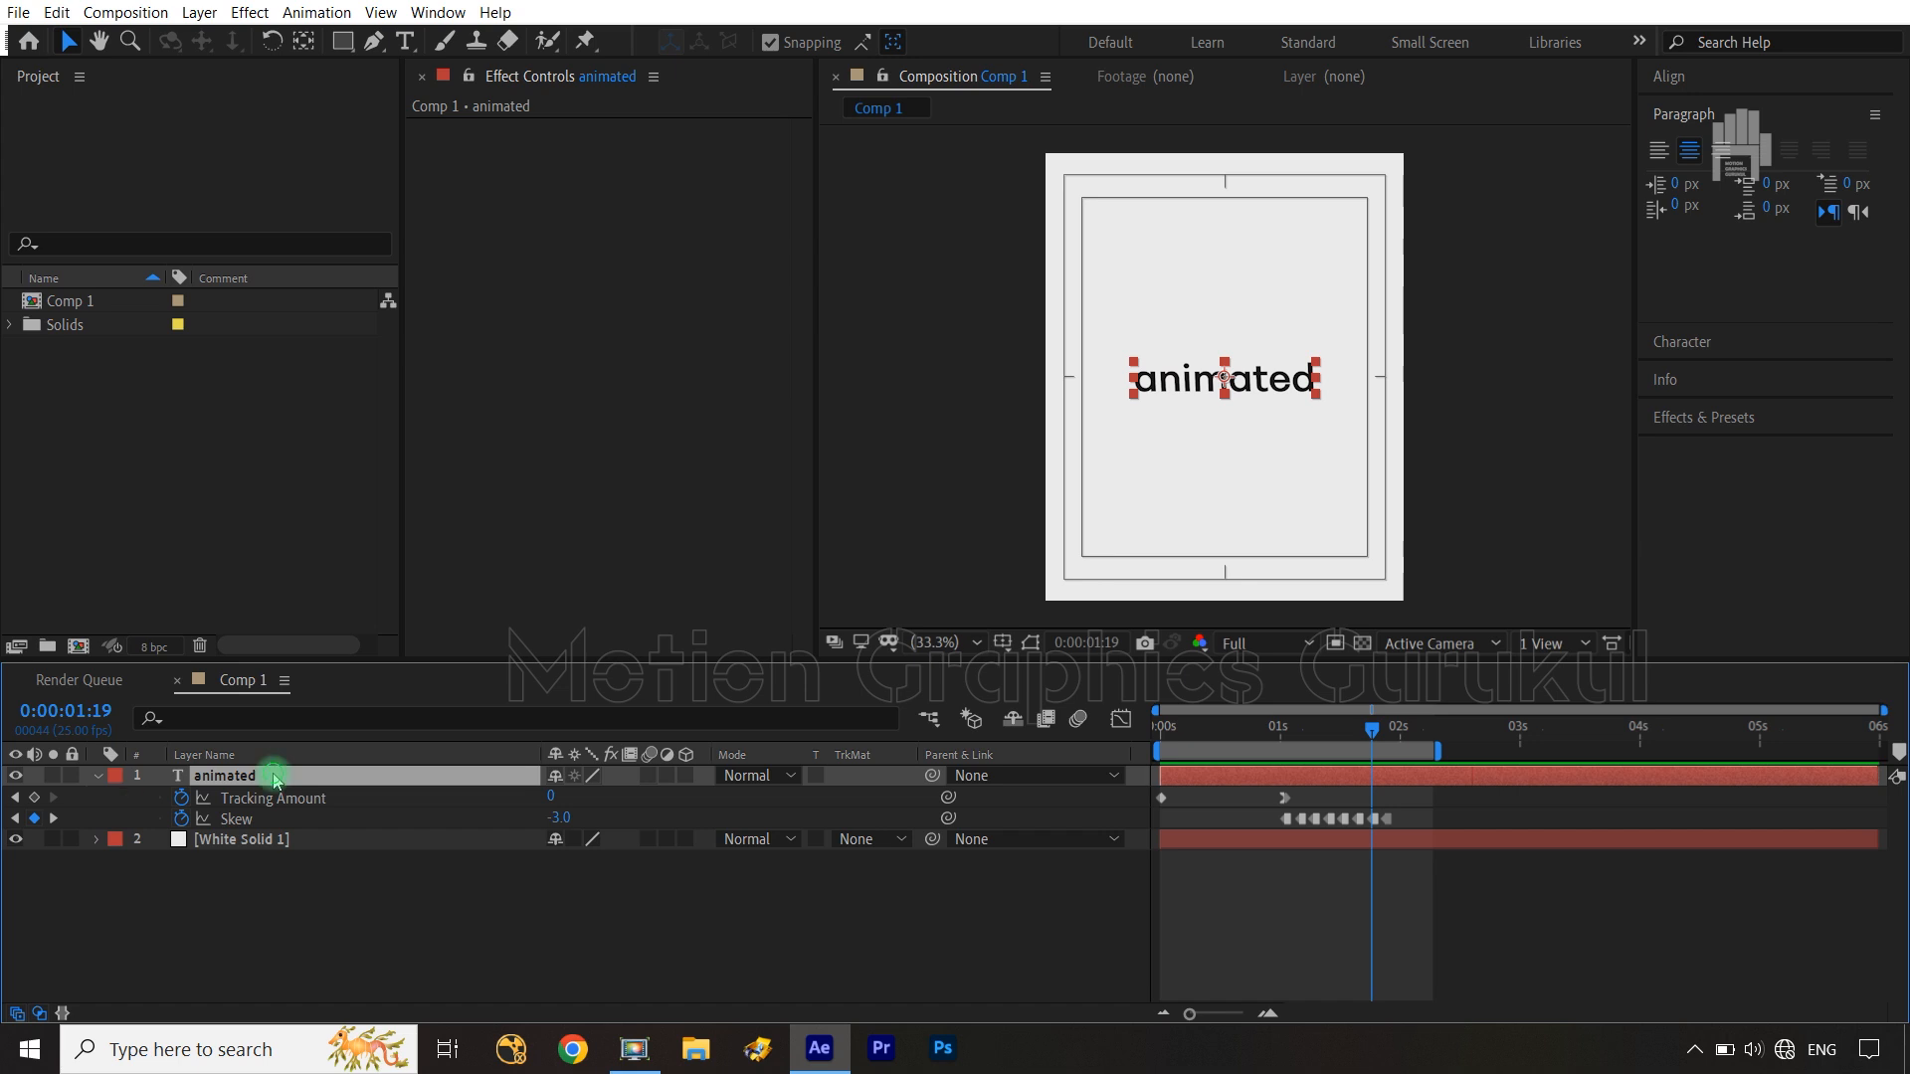
{"action": "key", "text": "alt+bracketright"}
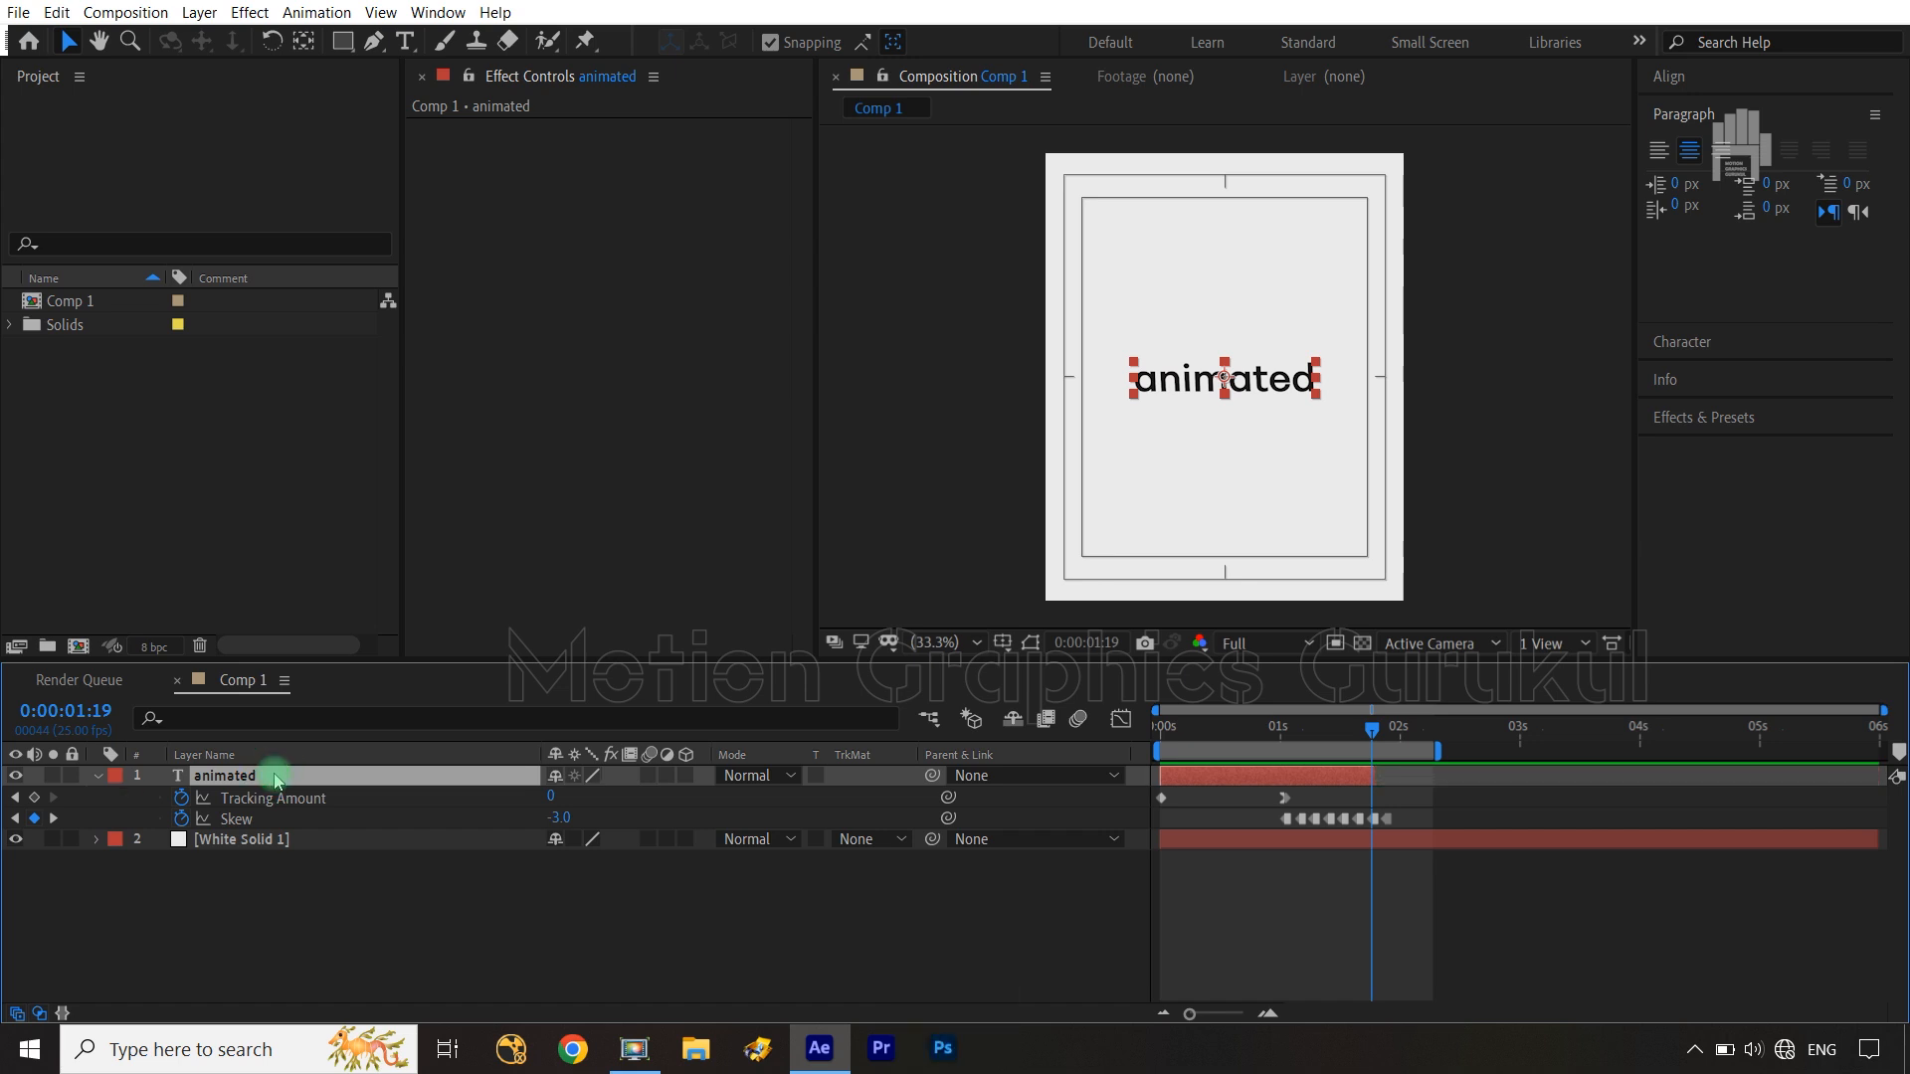
Duplicate the trimmed "animated" layer and create shapes from the text of the duplicate
{"action": "key", "text": "ctrl+d"}
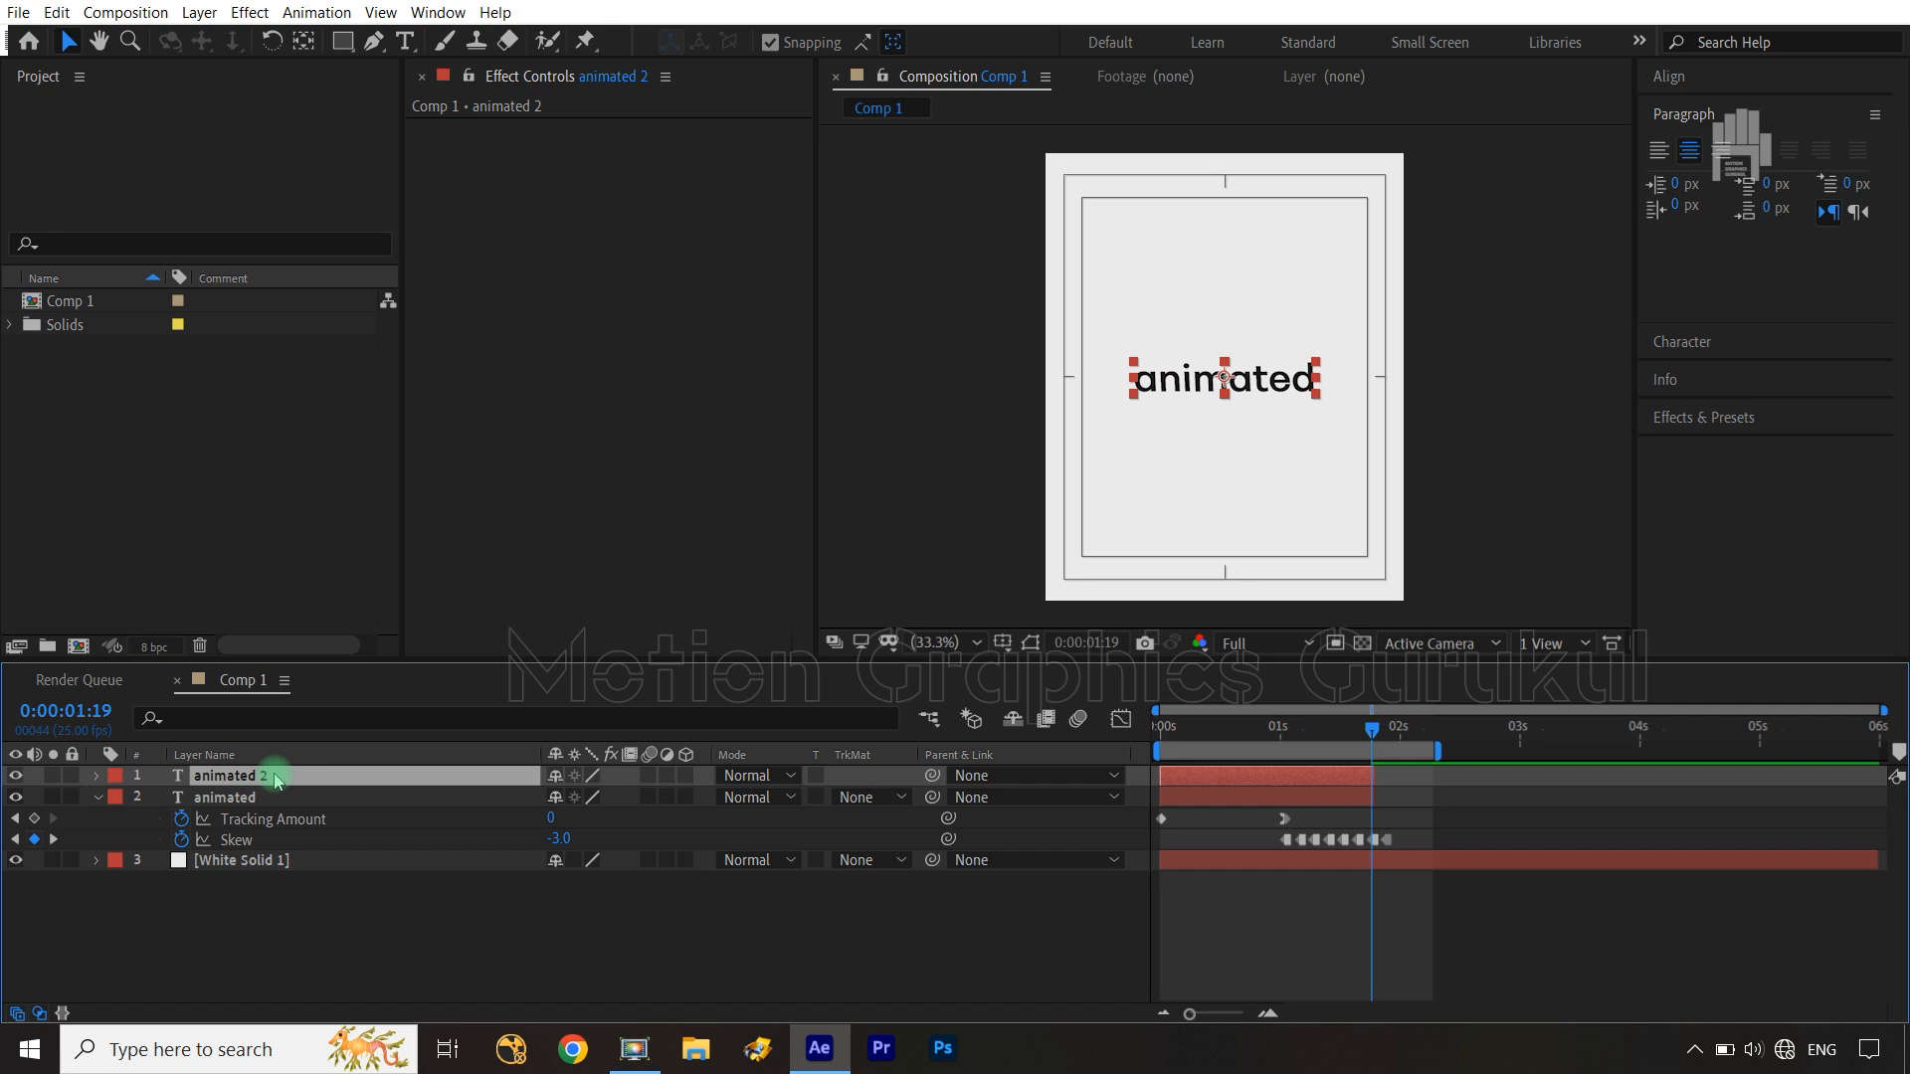
{"action": "right_click", "coordinate": [277, 782]}
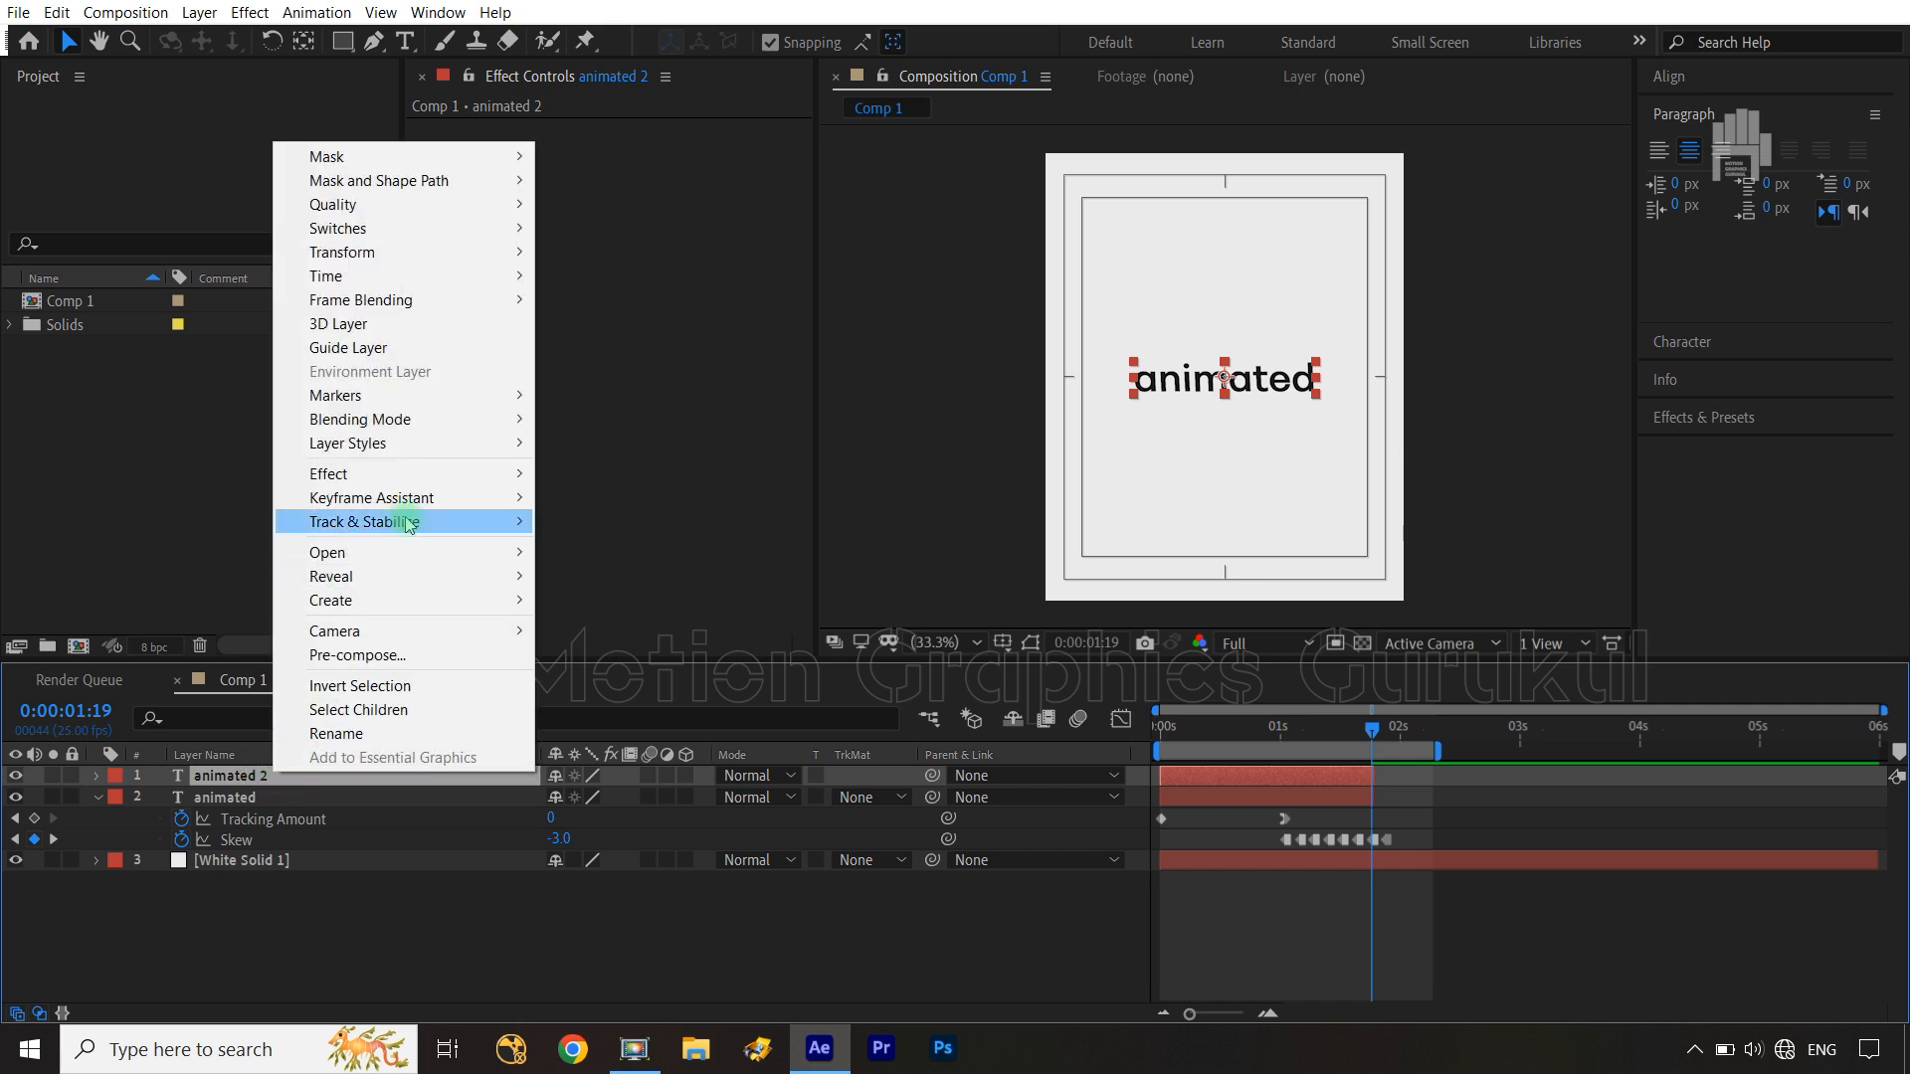
{"action": "mouse_move", "coordinate": [366, 604]}
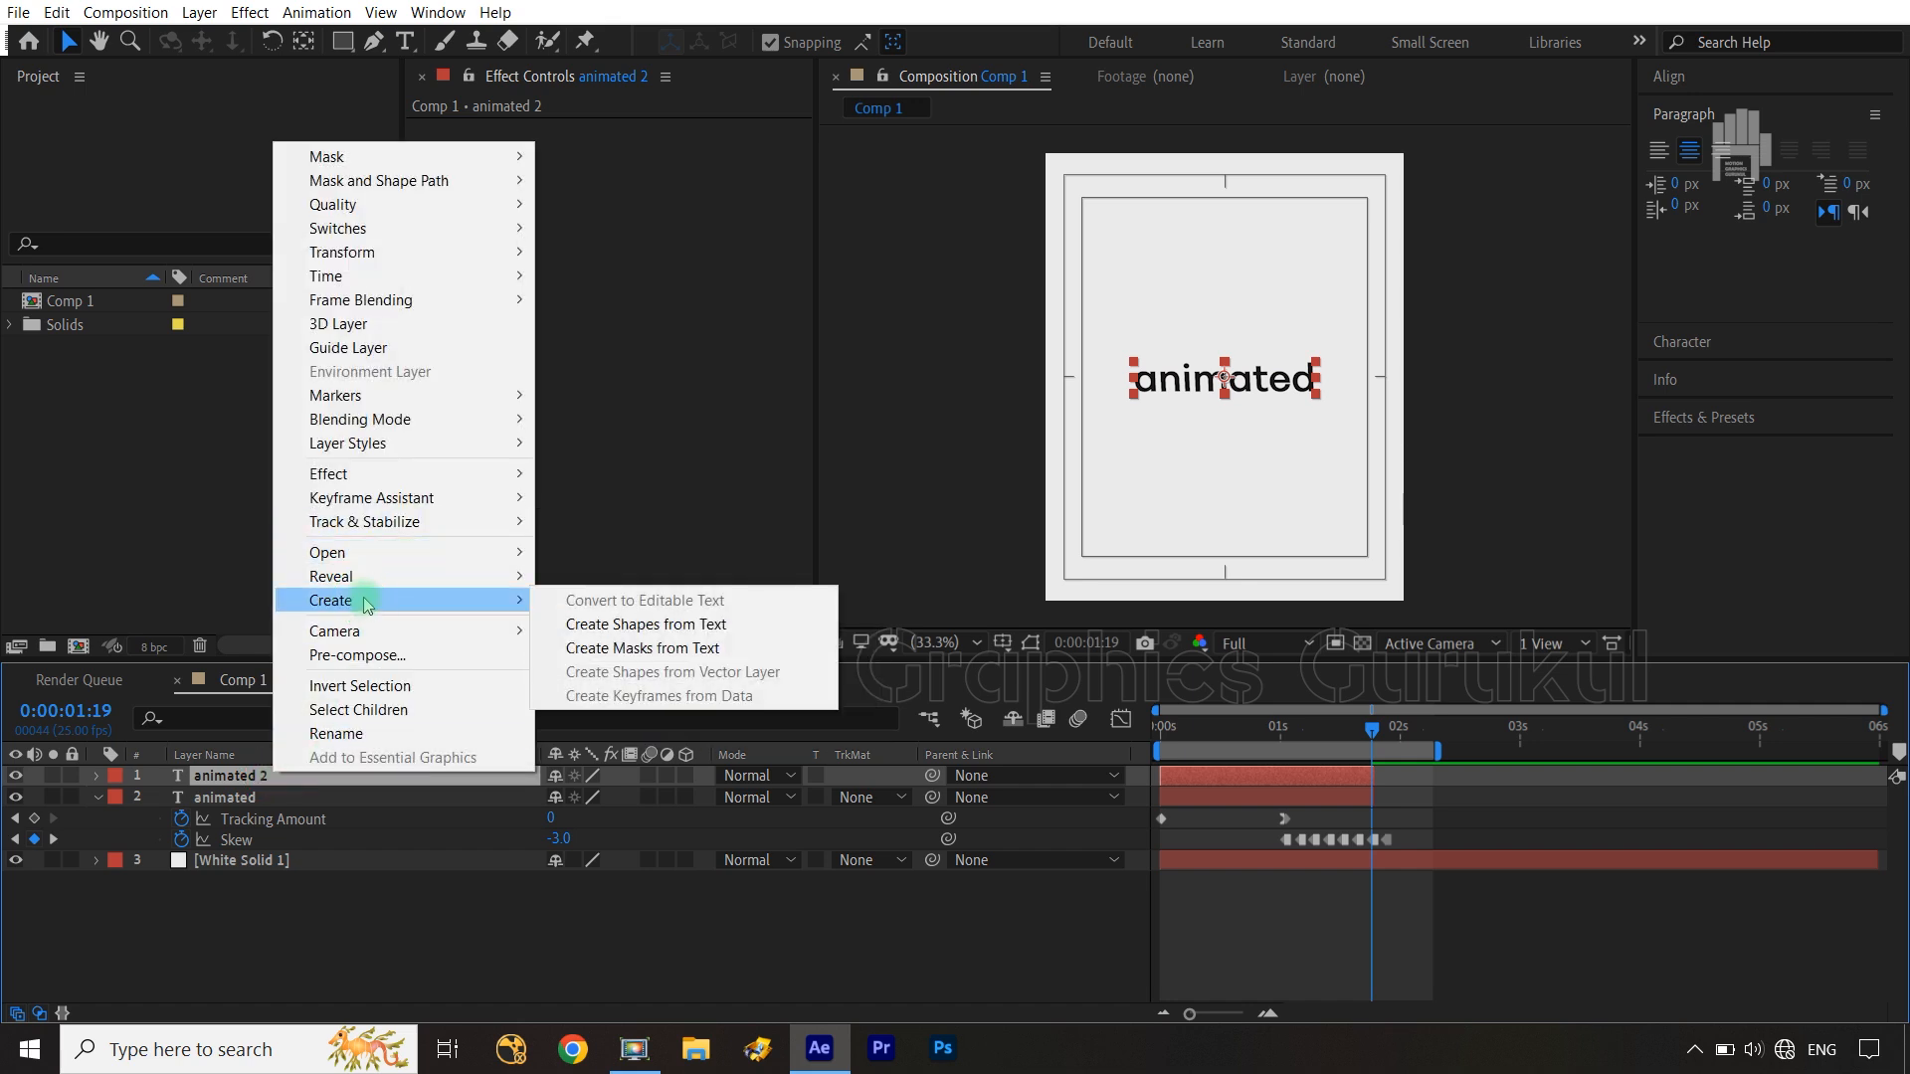
{"action": "left_click", "coordinate": [674, 630]}
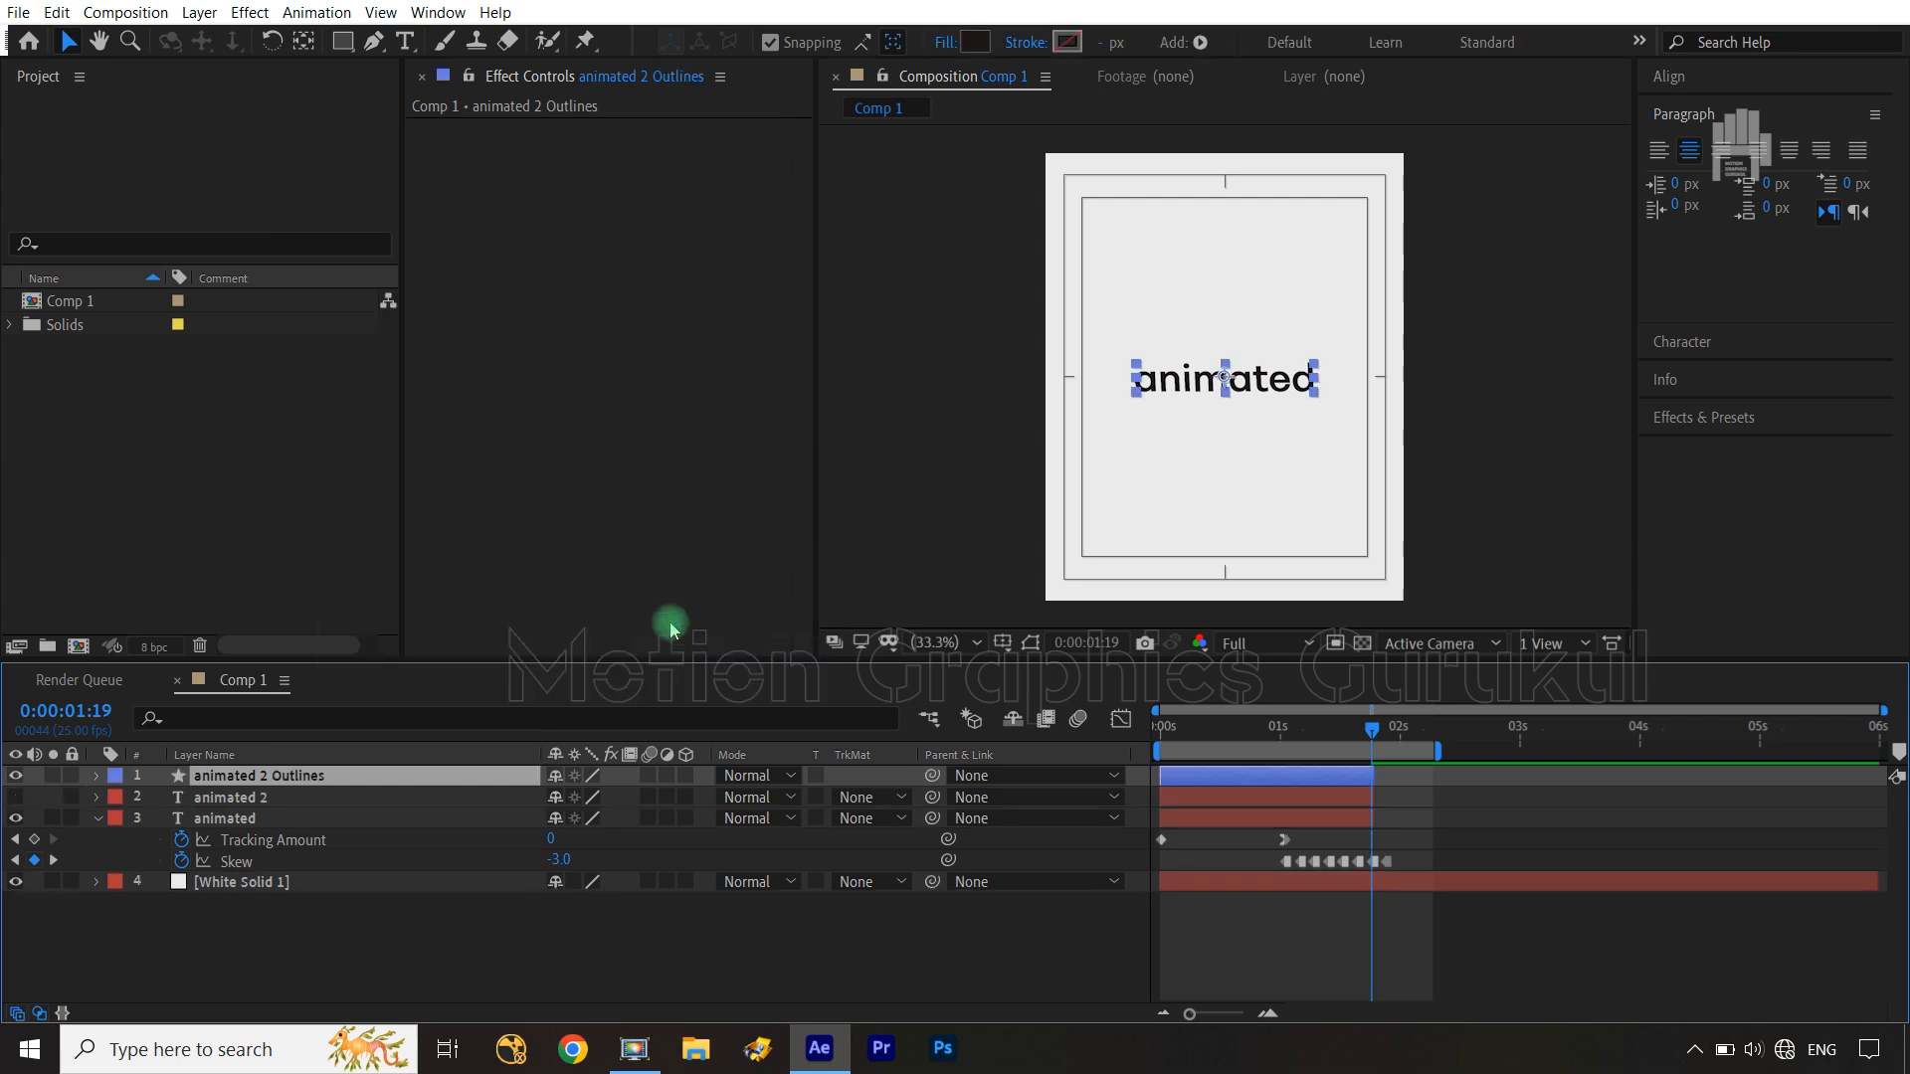
Examine the outlines layer's contents and modified properties, and collapse them again
{"action": "left_click", "coordinate": [298, 799]}
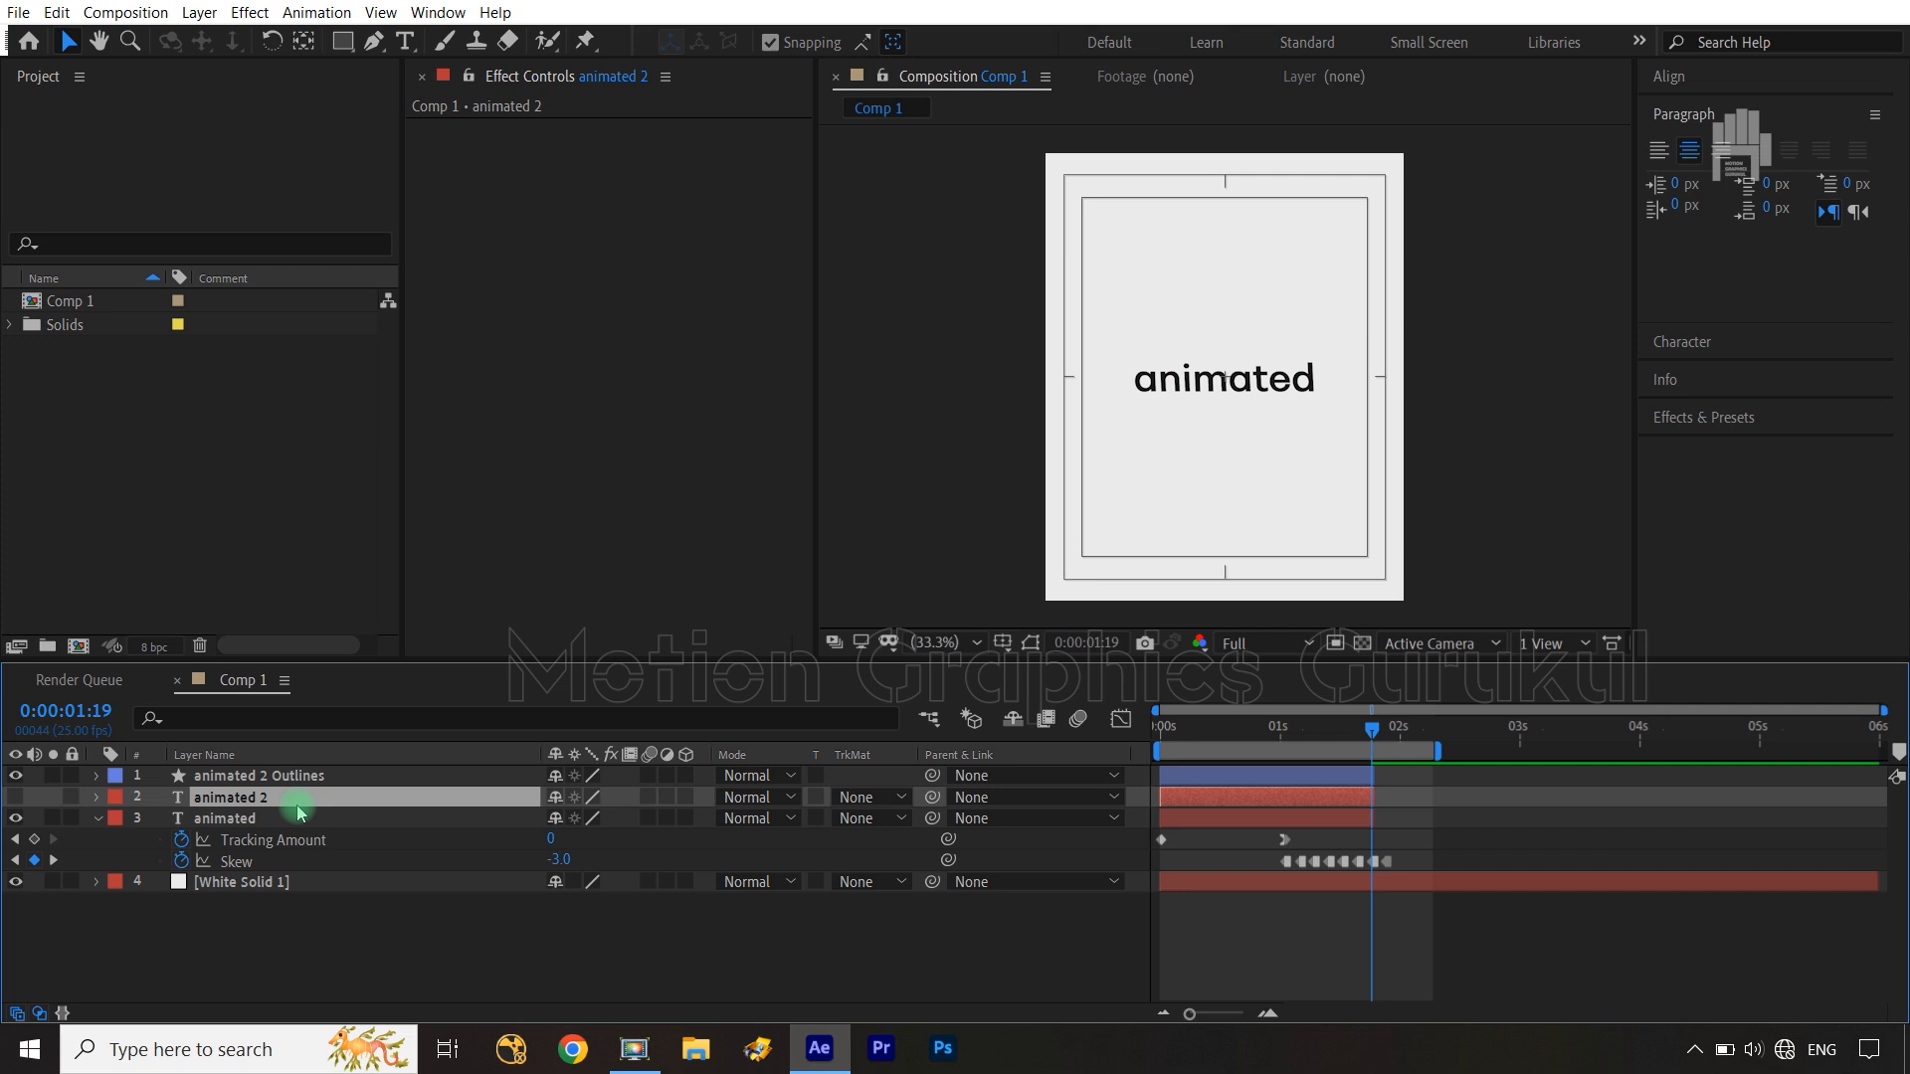
{"action": "left_click", "coordinate": [296, 776]}
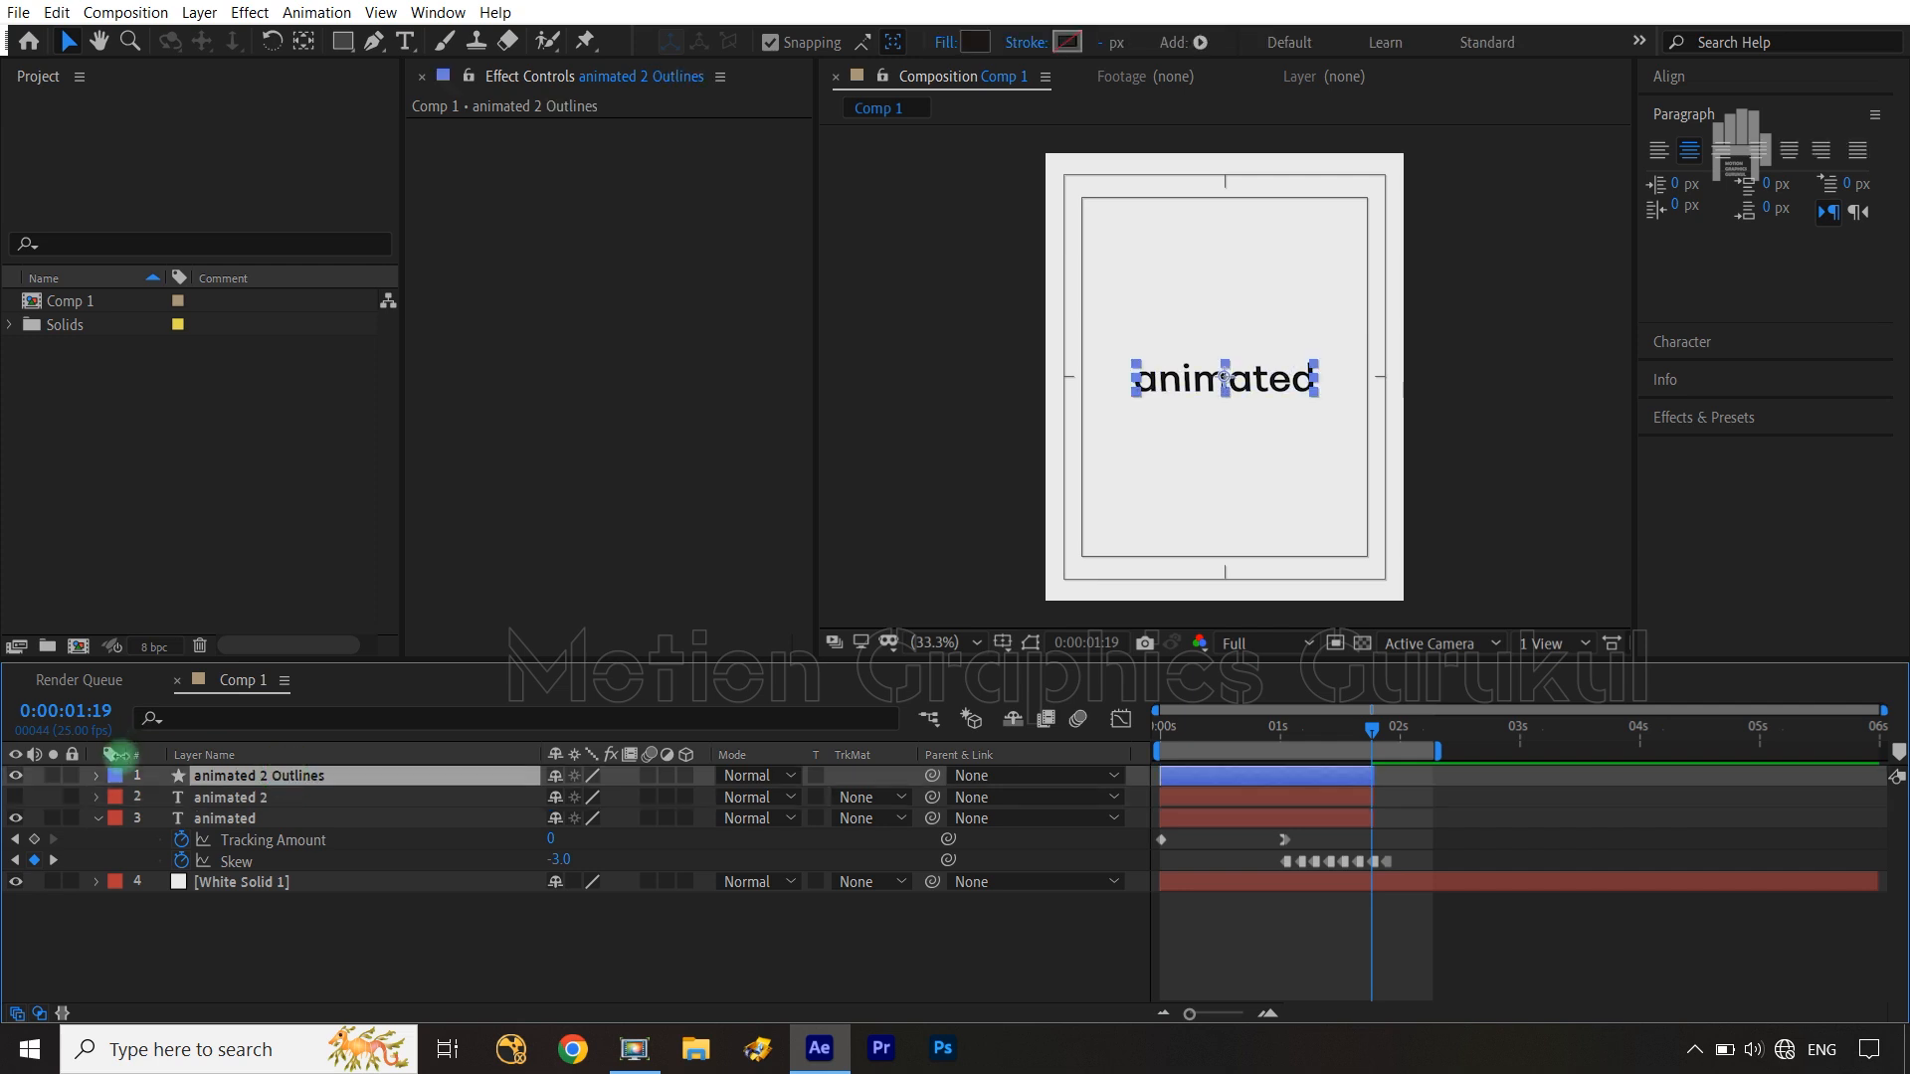
{"action": "left_click", "coordinate": [96, 776]}
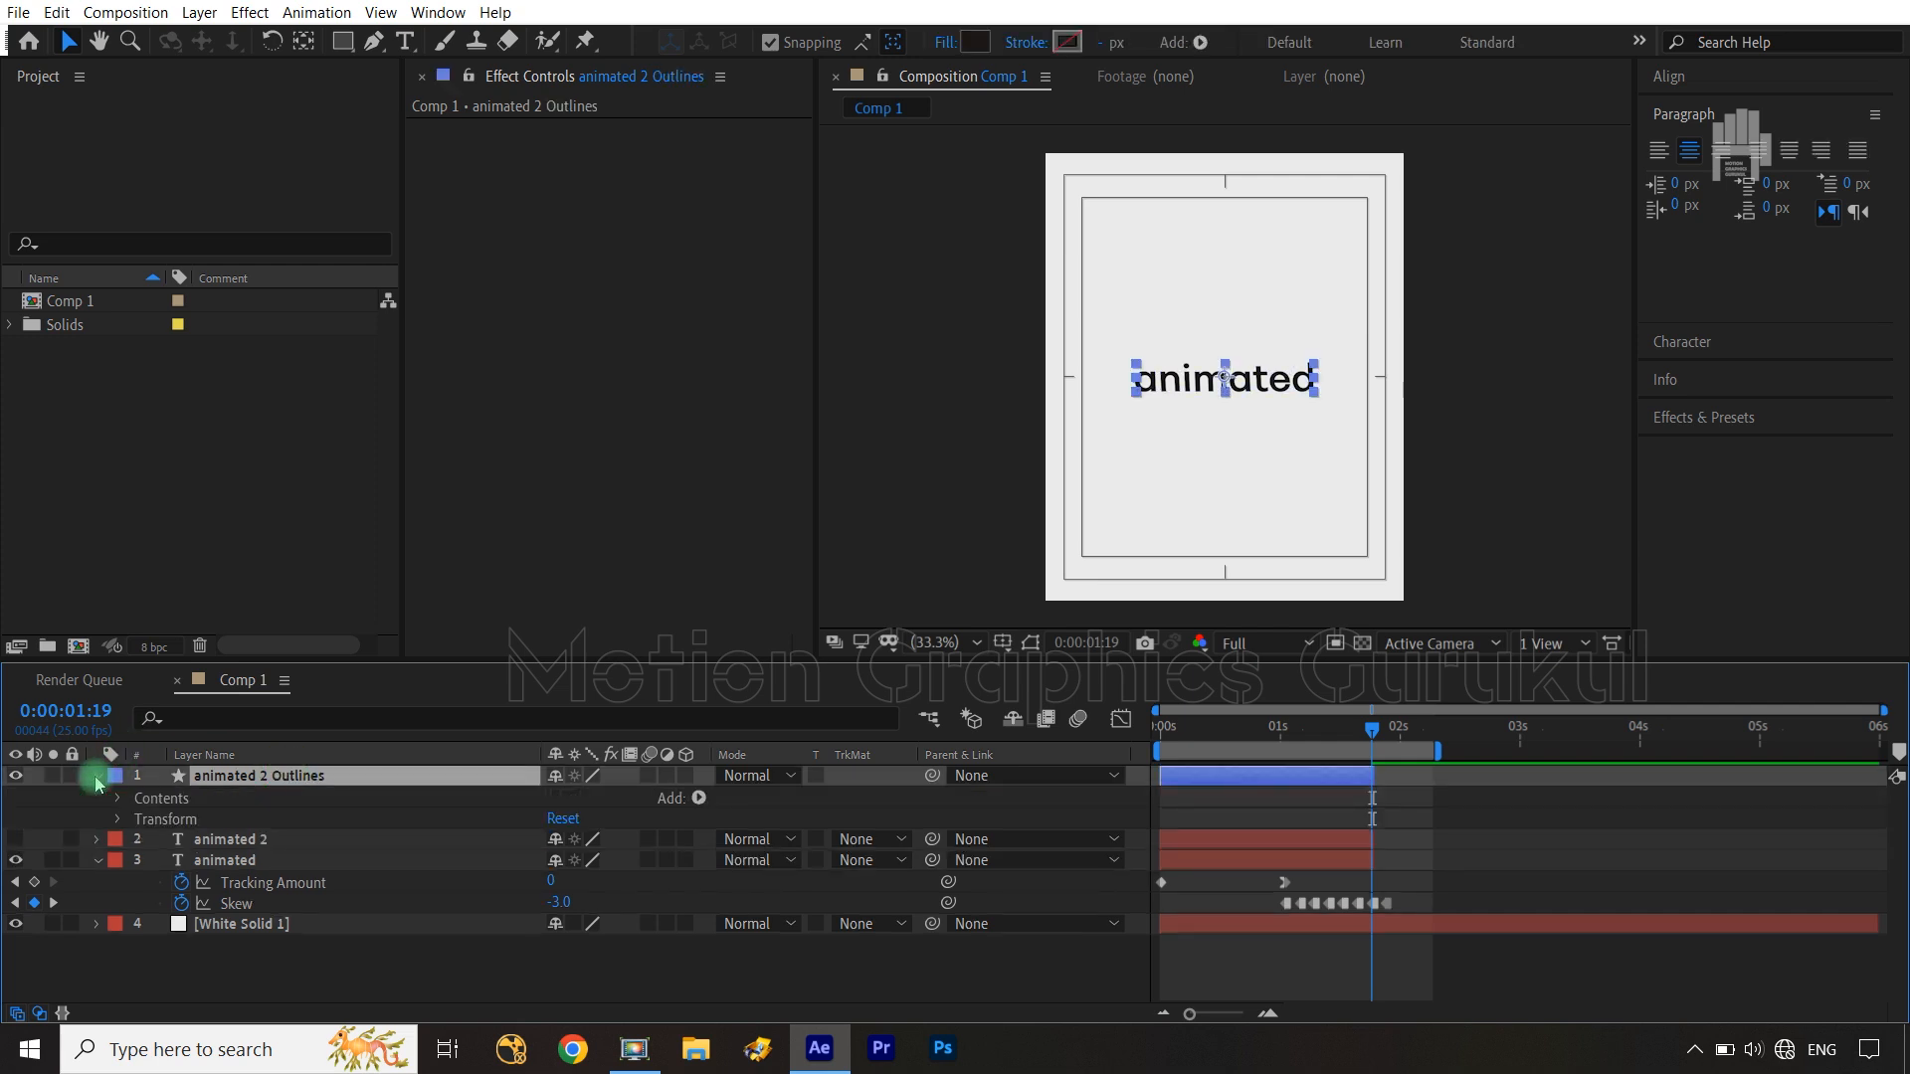
{"action": "key", "text": "u"}
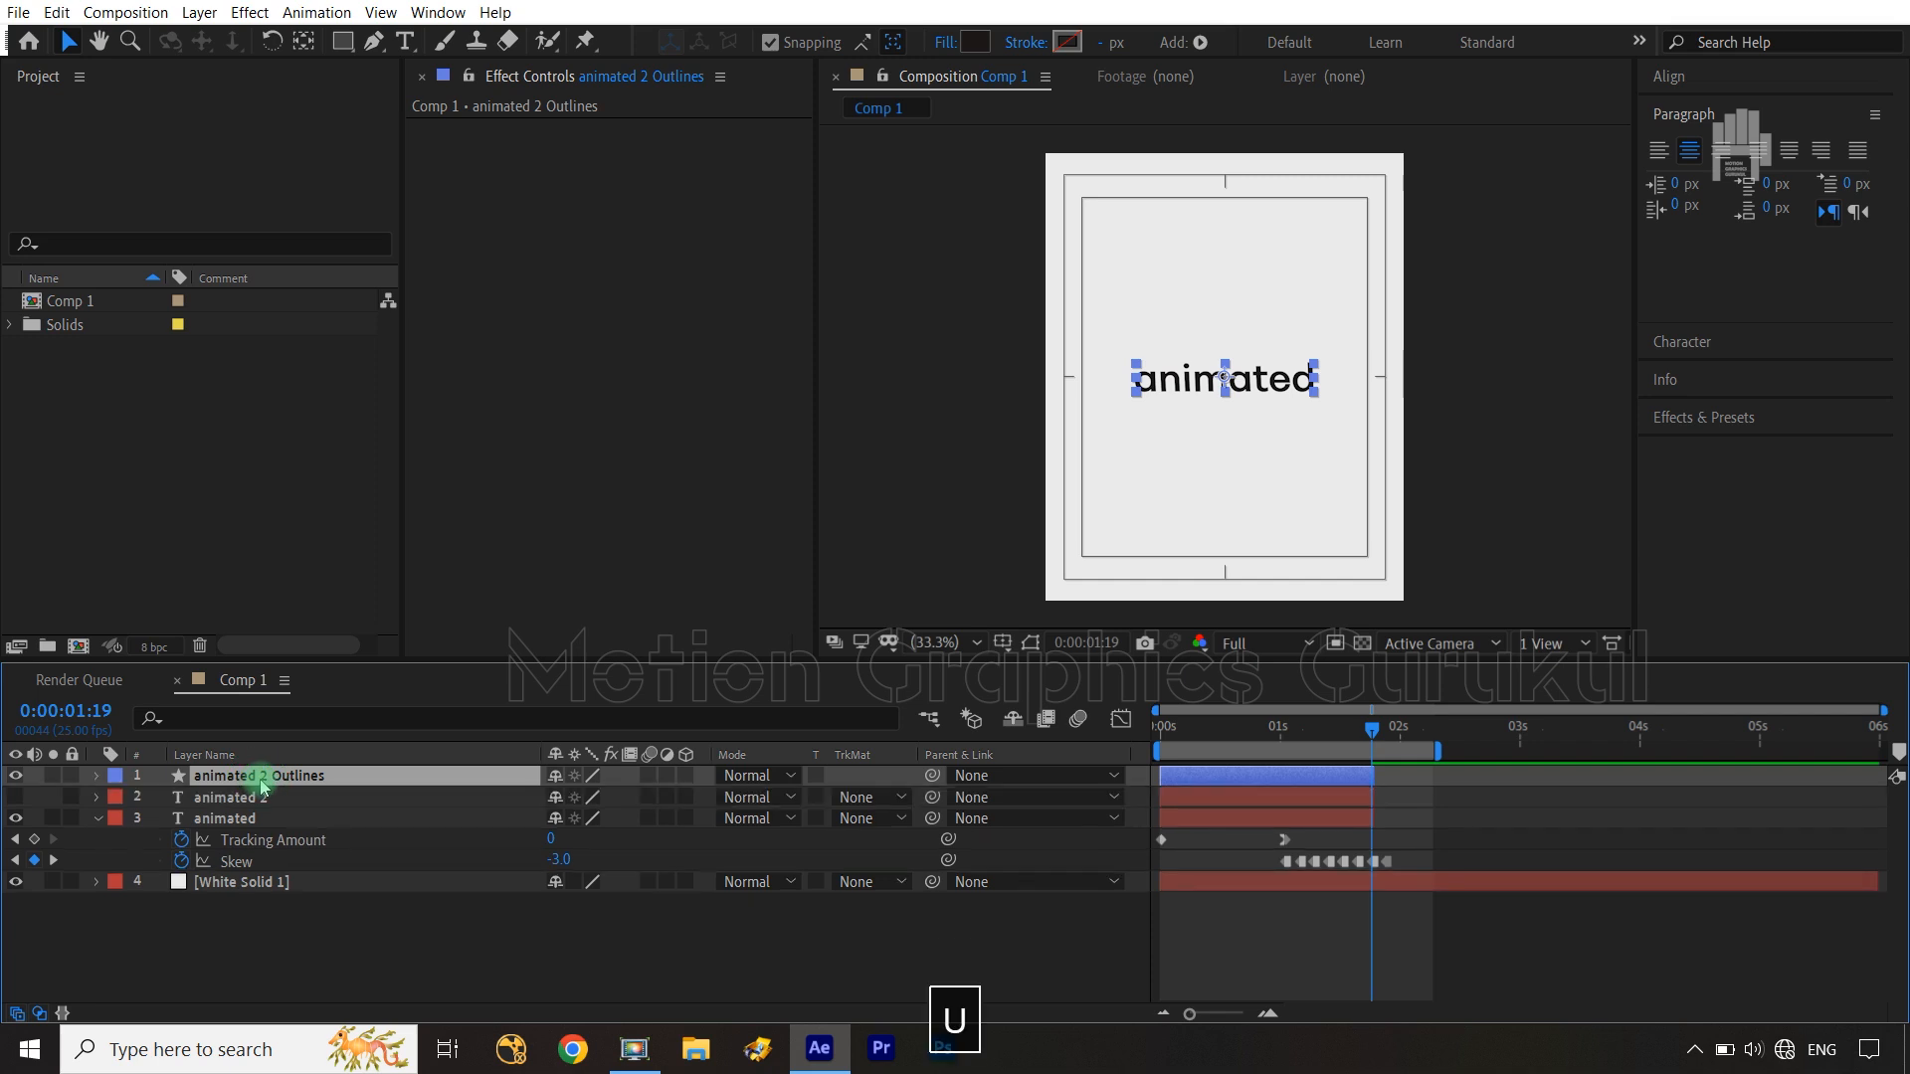
{"action": "key", "text": "u"}
{"action": "key", "text": "u"}
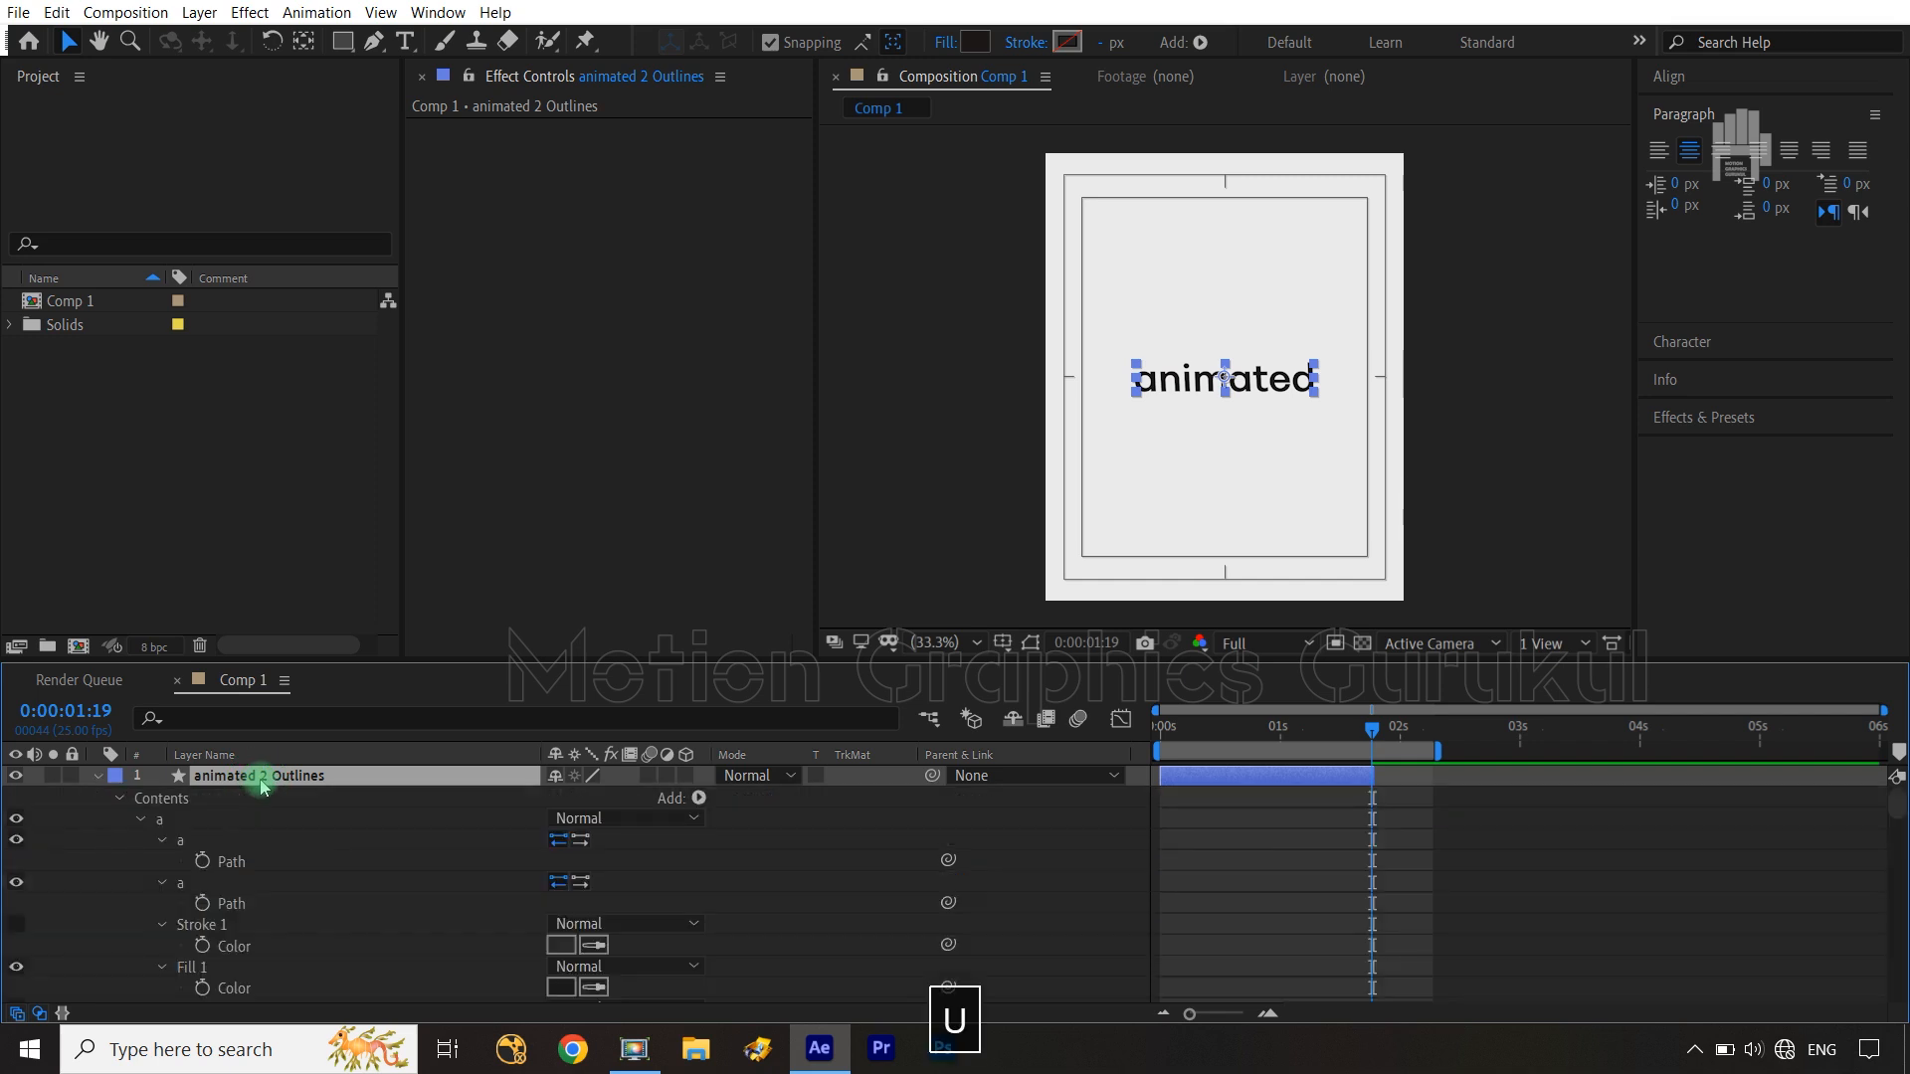
{"action": "key", "text": "u"}
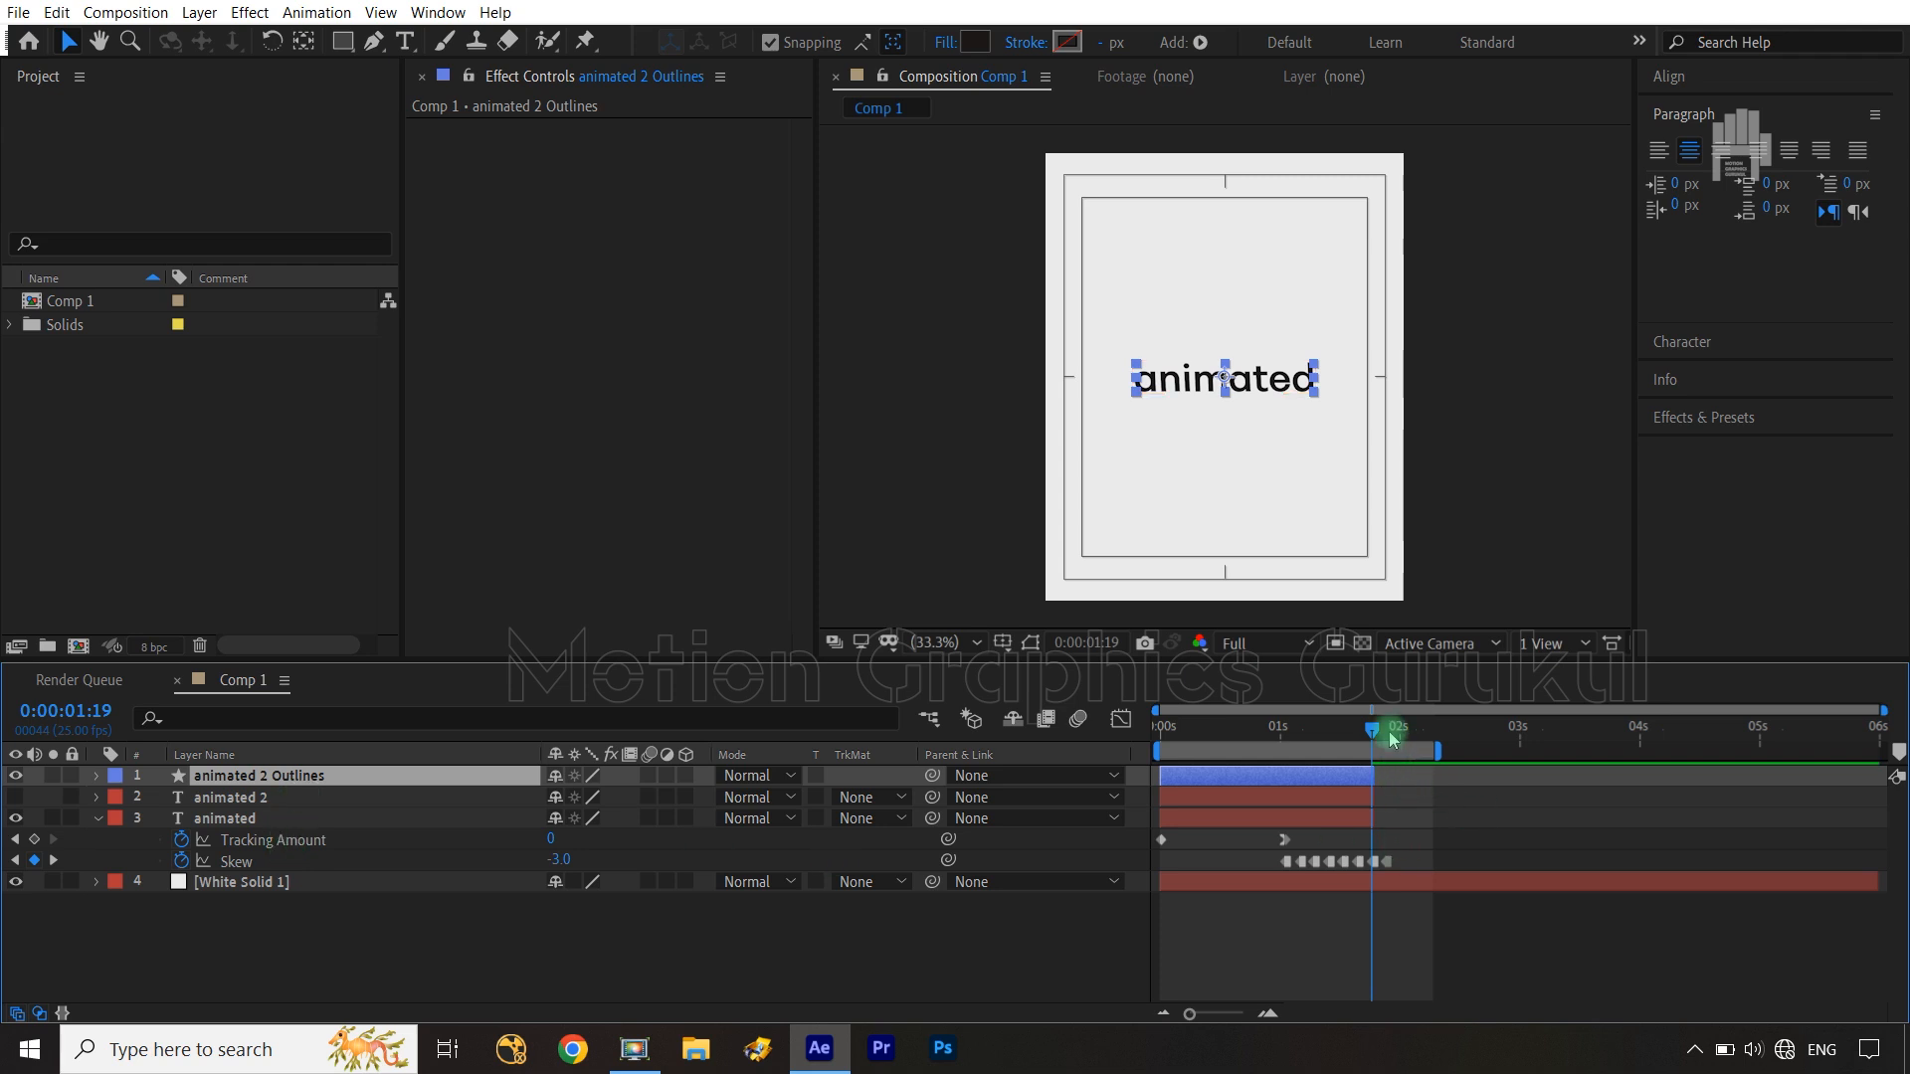
Extend the end of the "animated 2 Outlines" layer to the last frame of the composition
{"action": "key", "text": "End"}
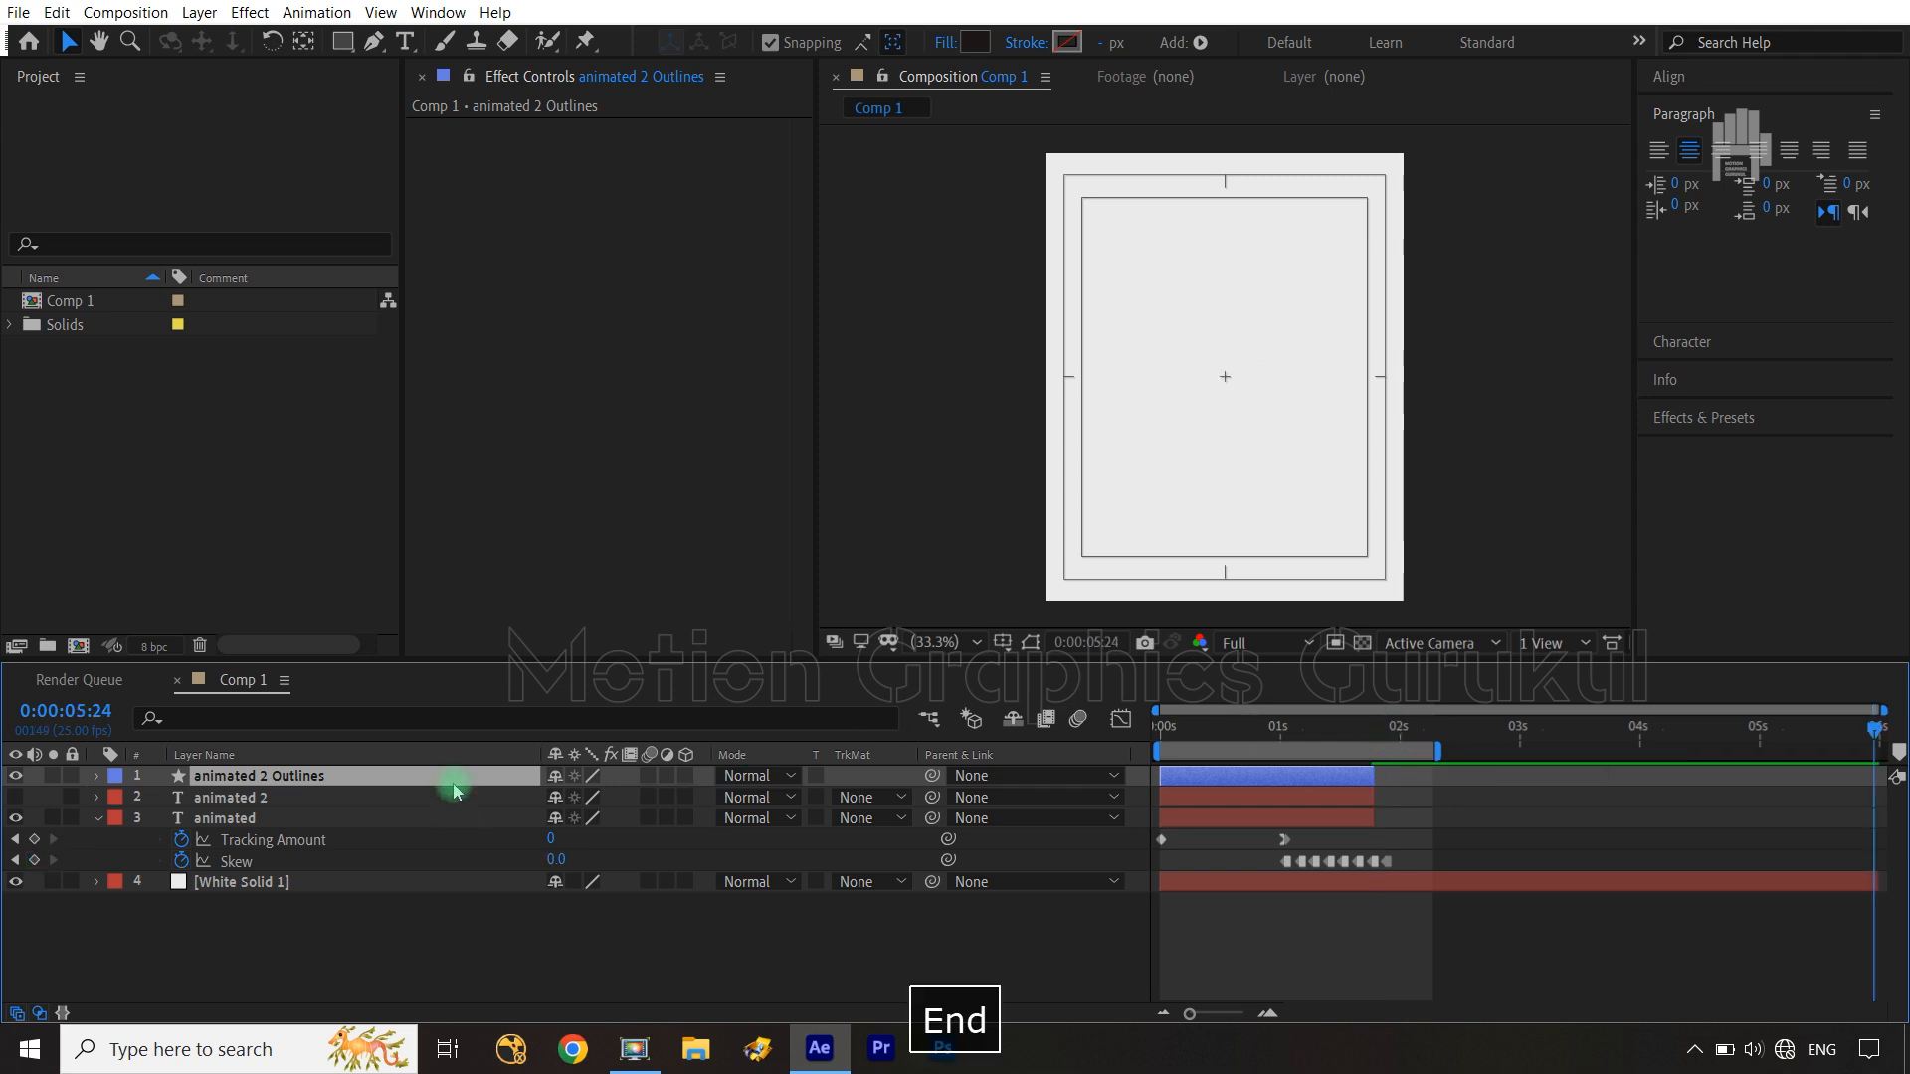
{"action": "left_click", "coordinate": [449, 783]}
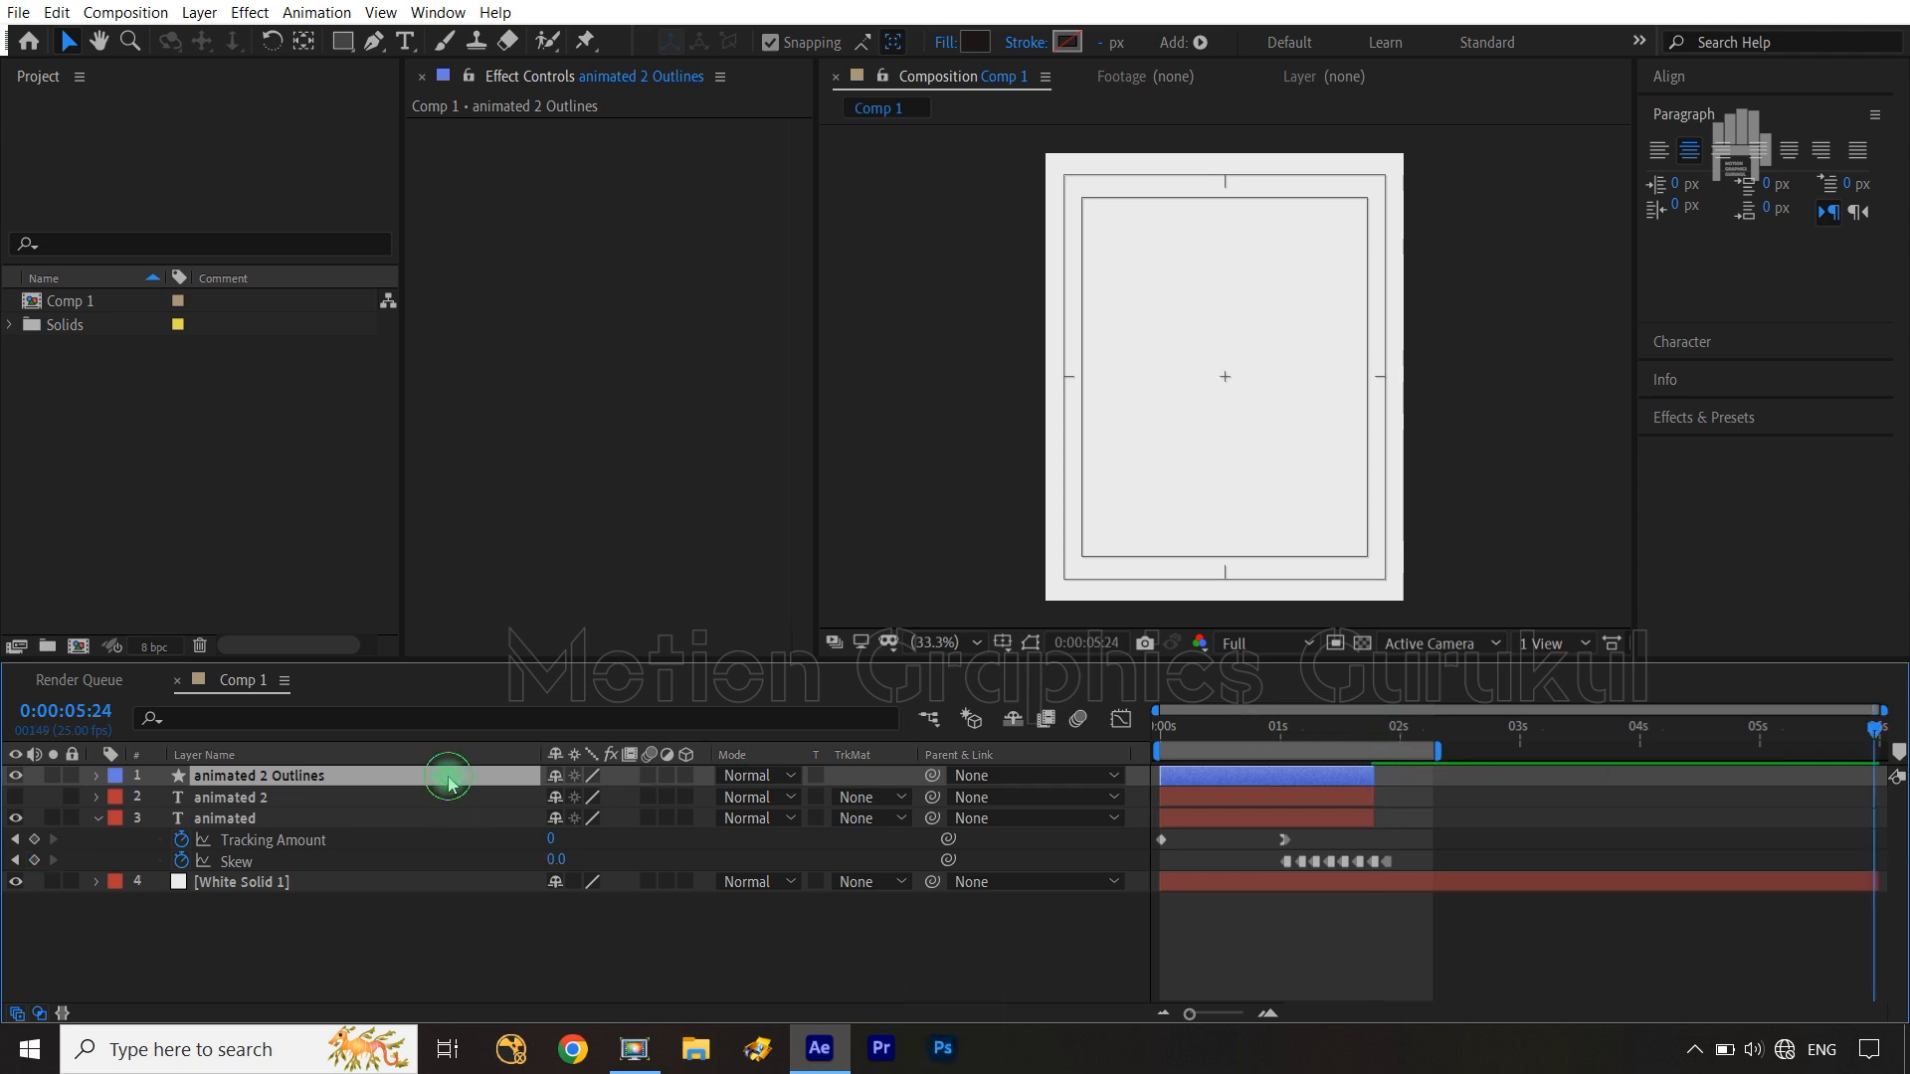
{"action": "key", "text": "alt+bracketright"}
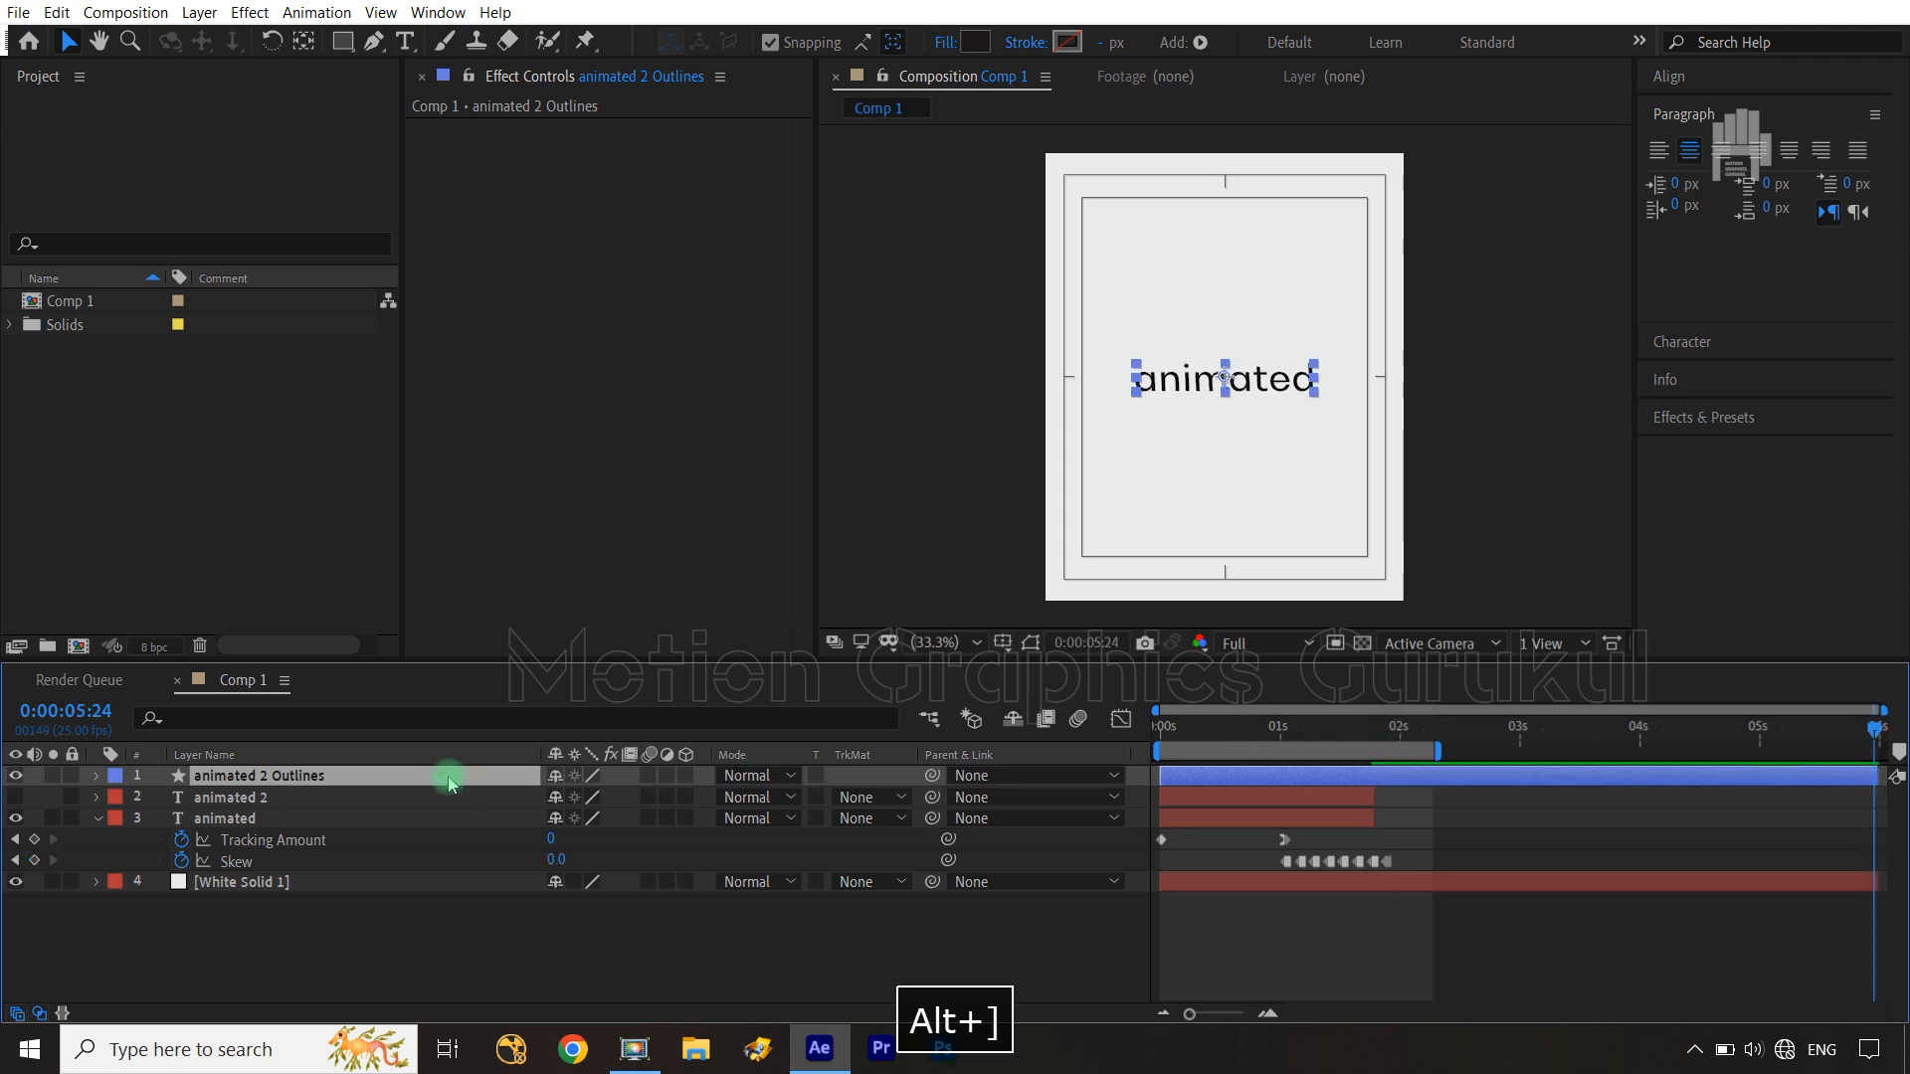
Trim the start of the "animated 2 Outlines" layer to 0:00:01:19
{"action": "left_click_drag", "start_coordinate": [1874, 729], "coordinate": [1558, 729]}
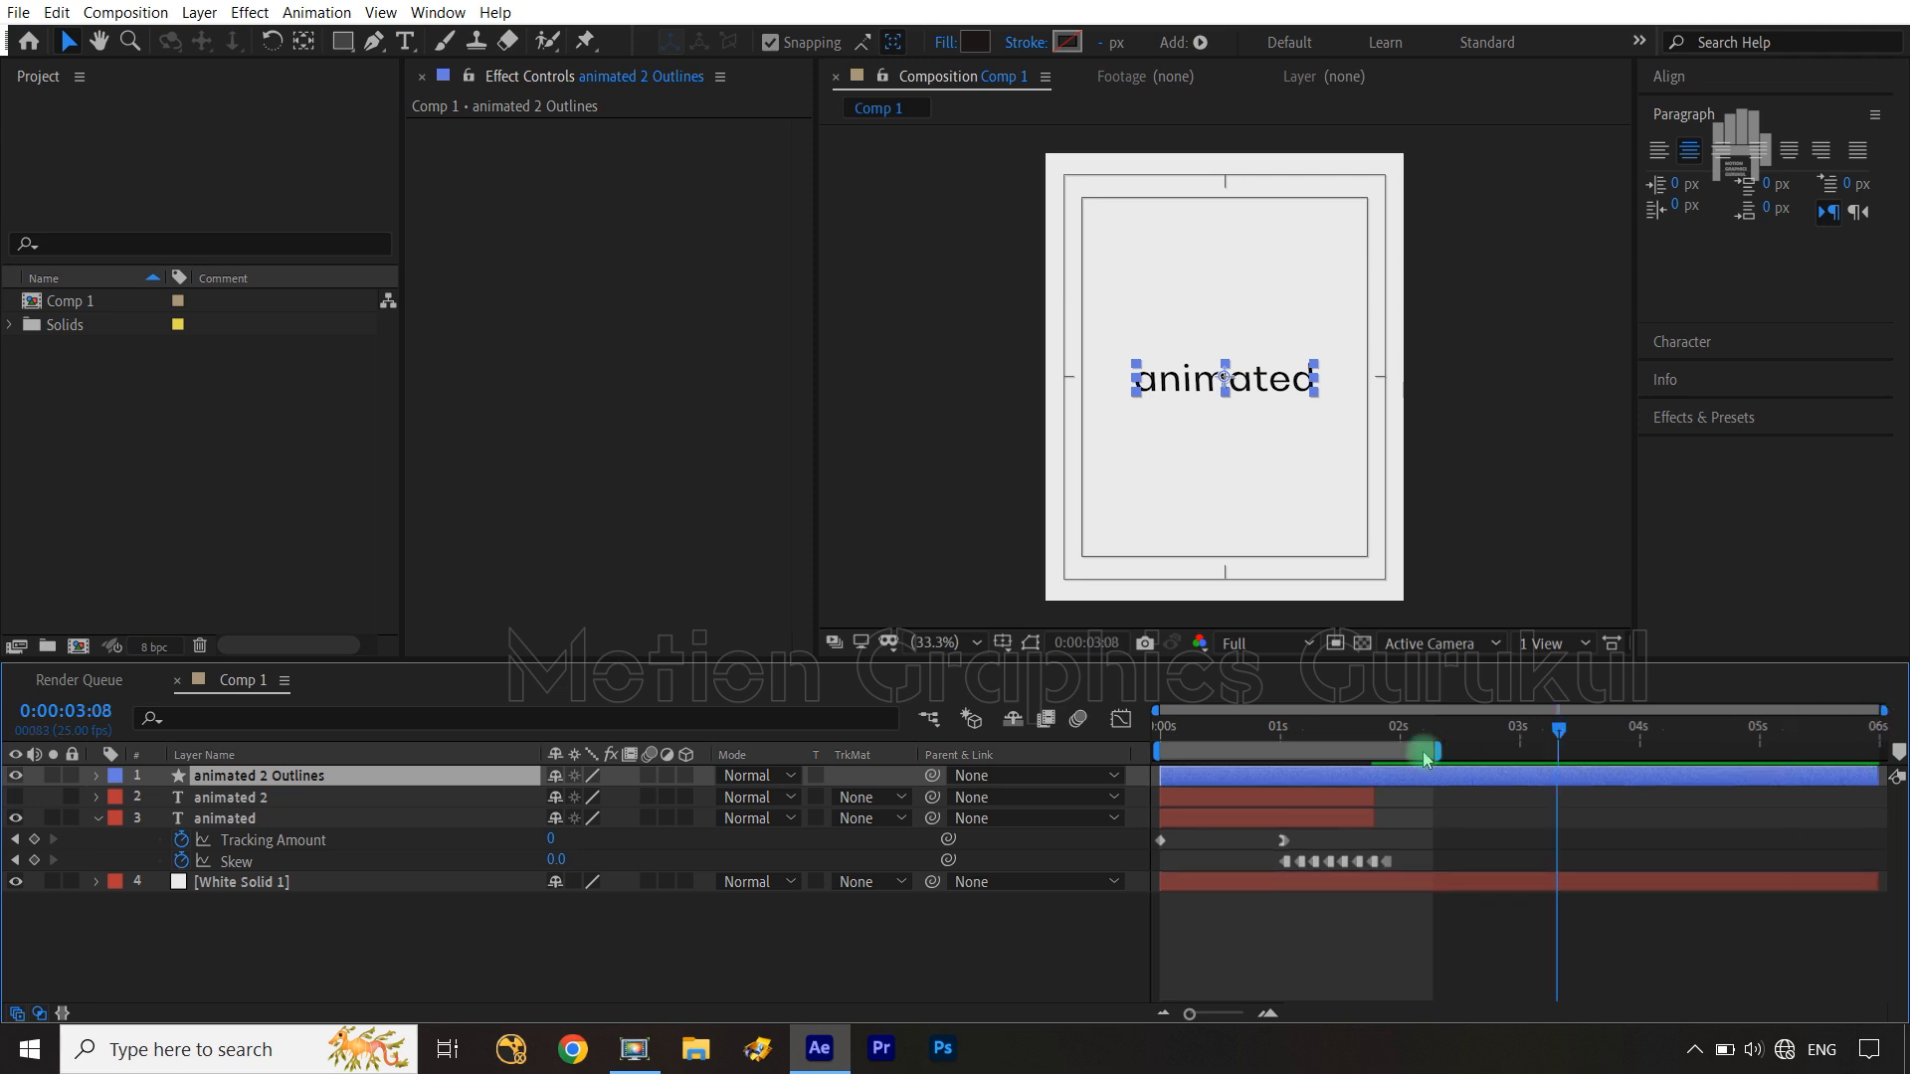
{"action": "left_click_drag", "start_coordinate": [1427, 760], "coordinate": [1370, 754]}
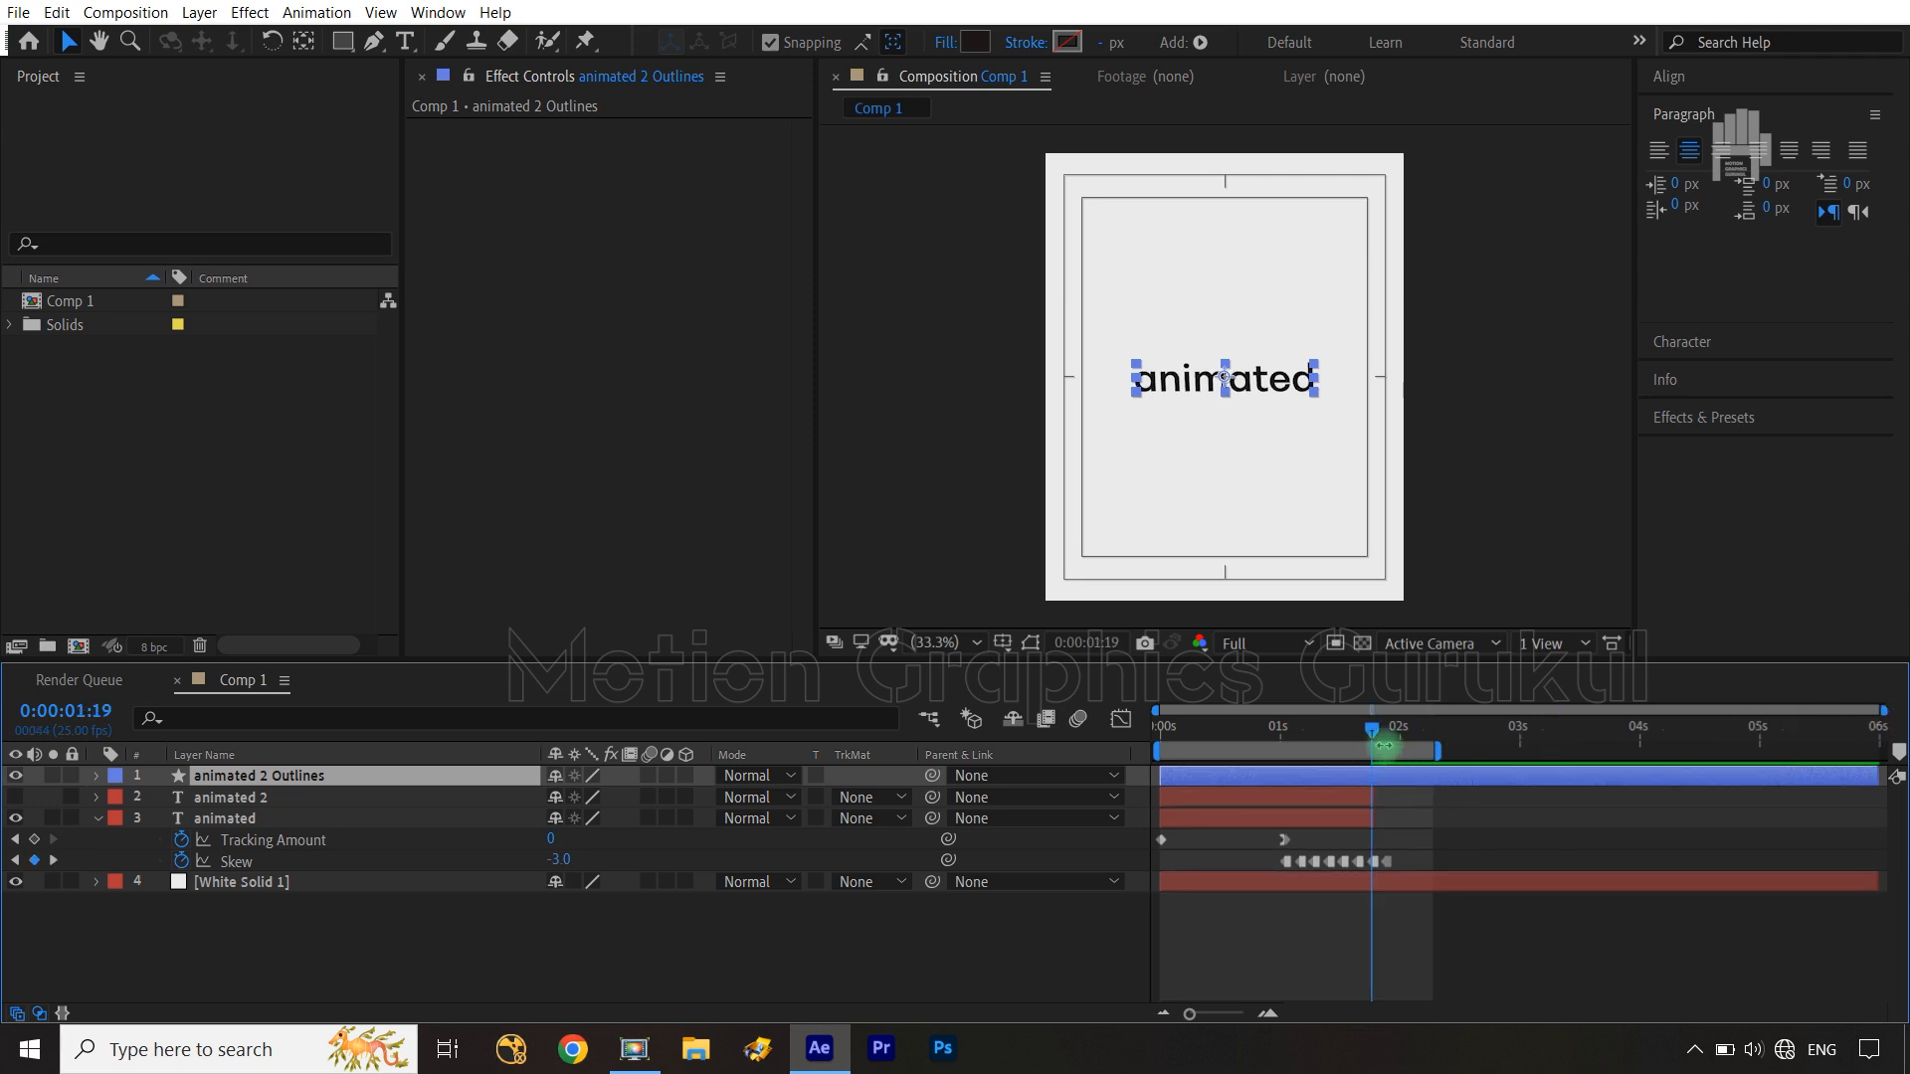
{"action": "left_click", "coordinate": [303, 790]}
{"action": "key", "text": "alt+bracketleft"}
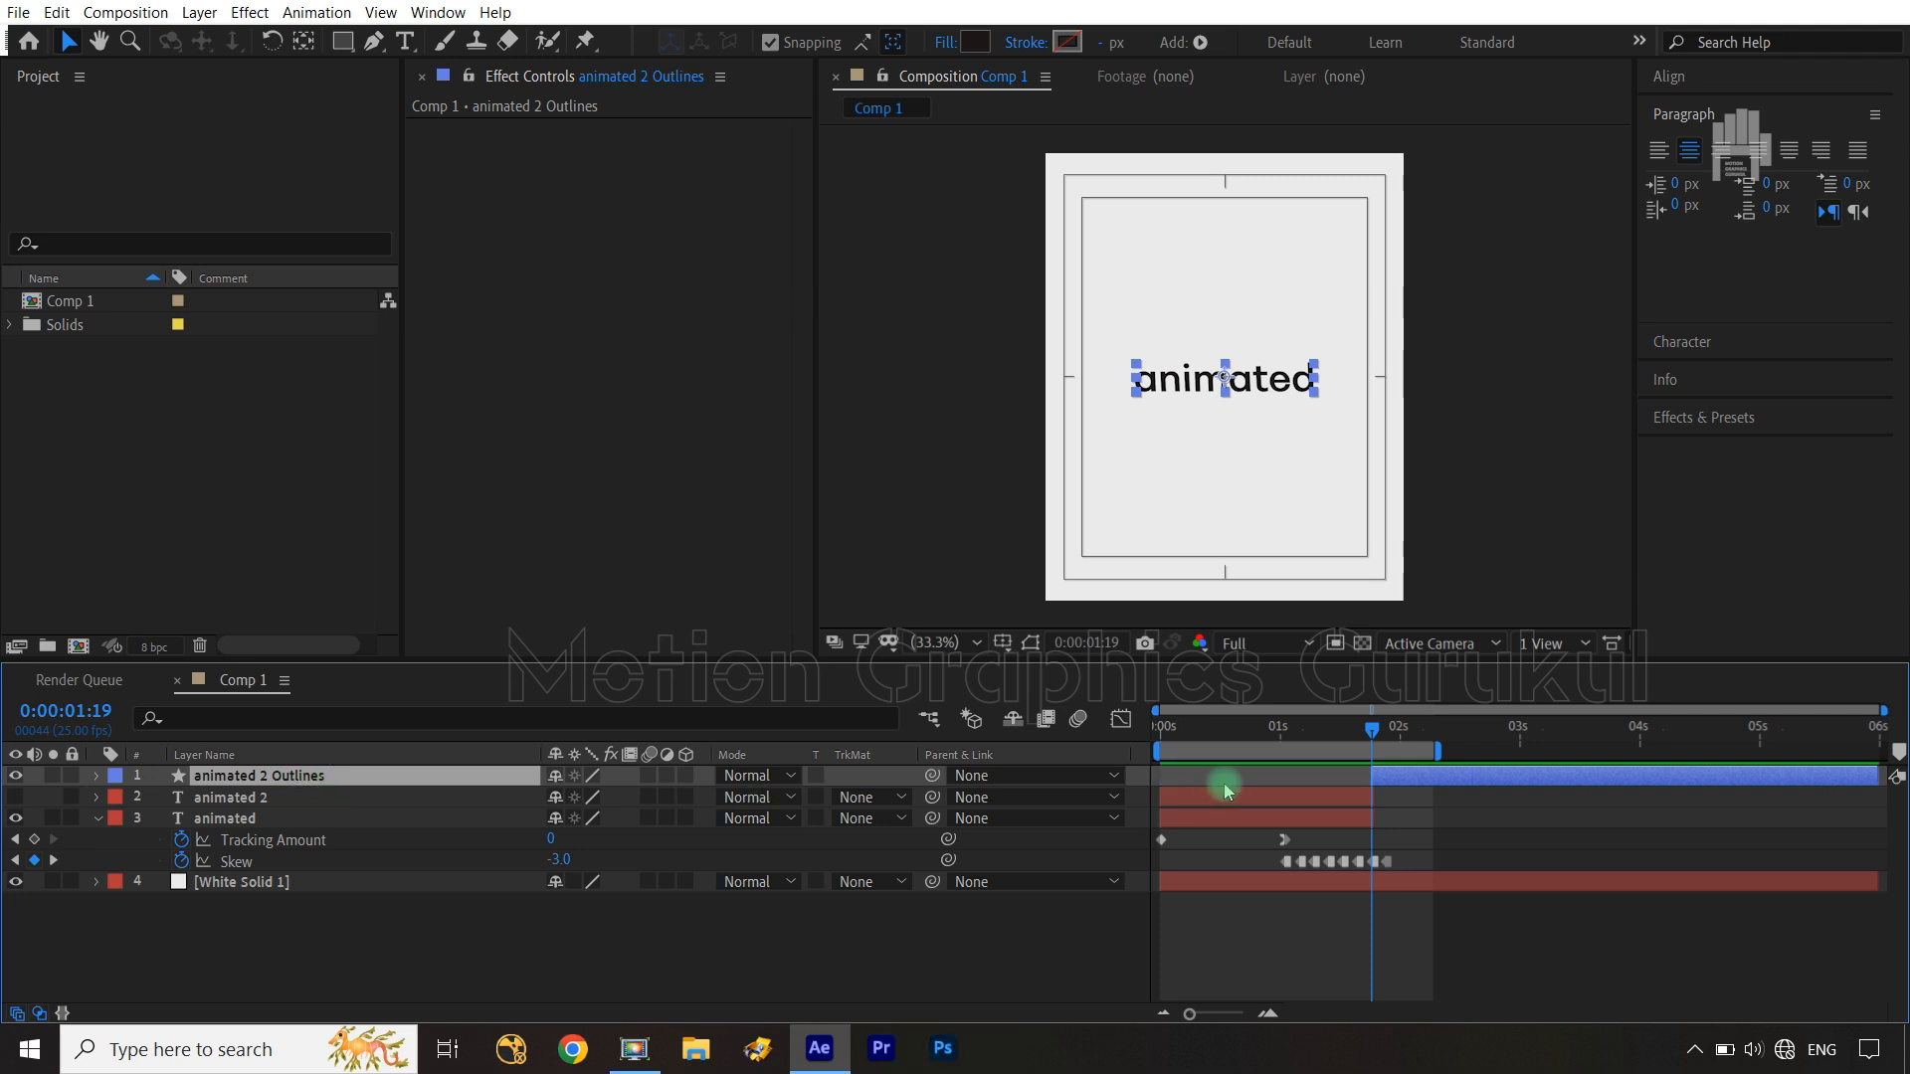
Check the outlines at 0:00:01:21 and undo the trim of that layer's start
{"action": "mouse_move", "coordinate": [1374, 738]}
{"action": "left_mouse_down"}
{"action": "mouse_move", "coordinate": [1398, 735]}
{"action": "mouse_move", "coordinate": [1381, 738]}
{"action": "left_mouse_up"}
{"action": "left_click", "coordinate": [1049, 968]}
{"action": "left_click", "coordinate": [1174, 548]}
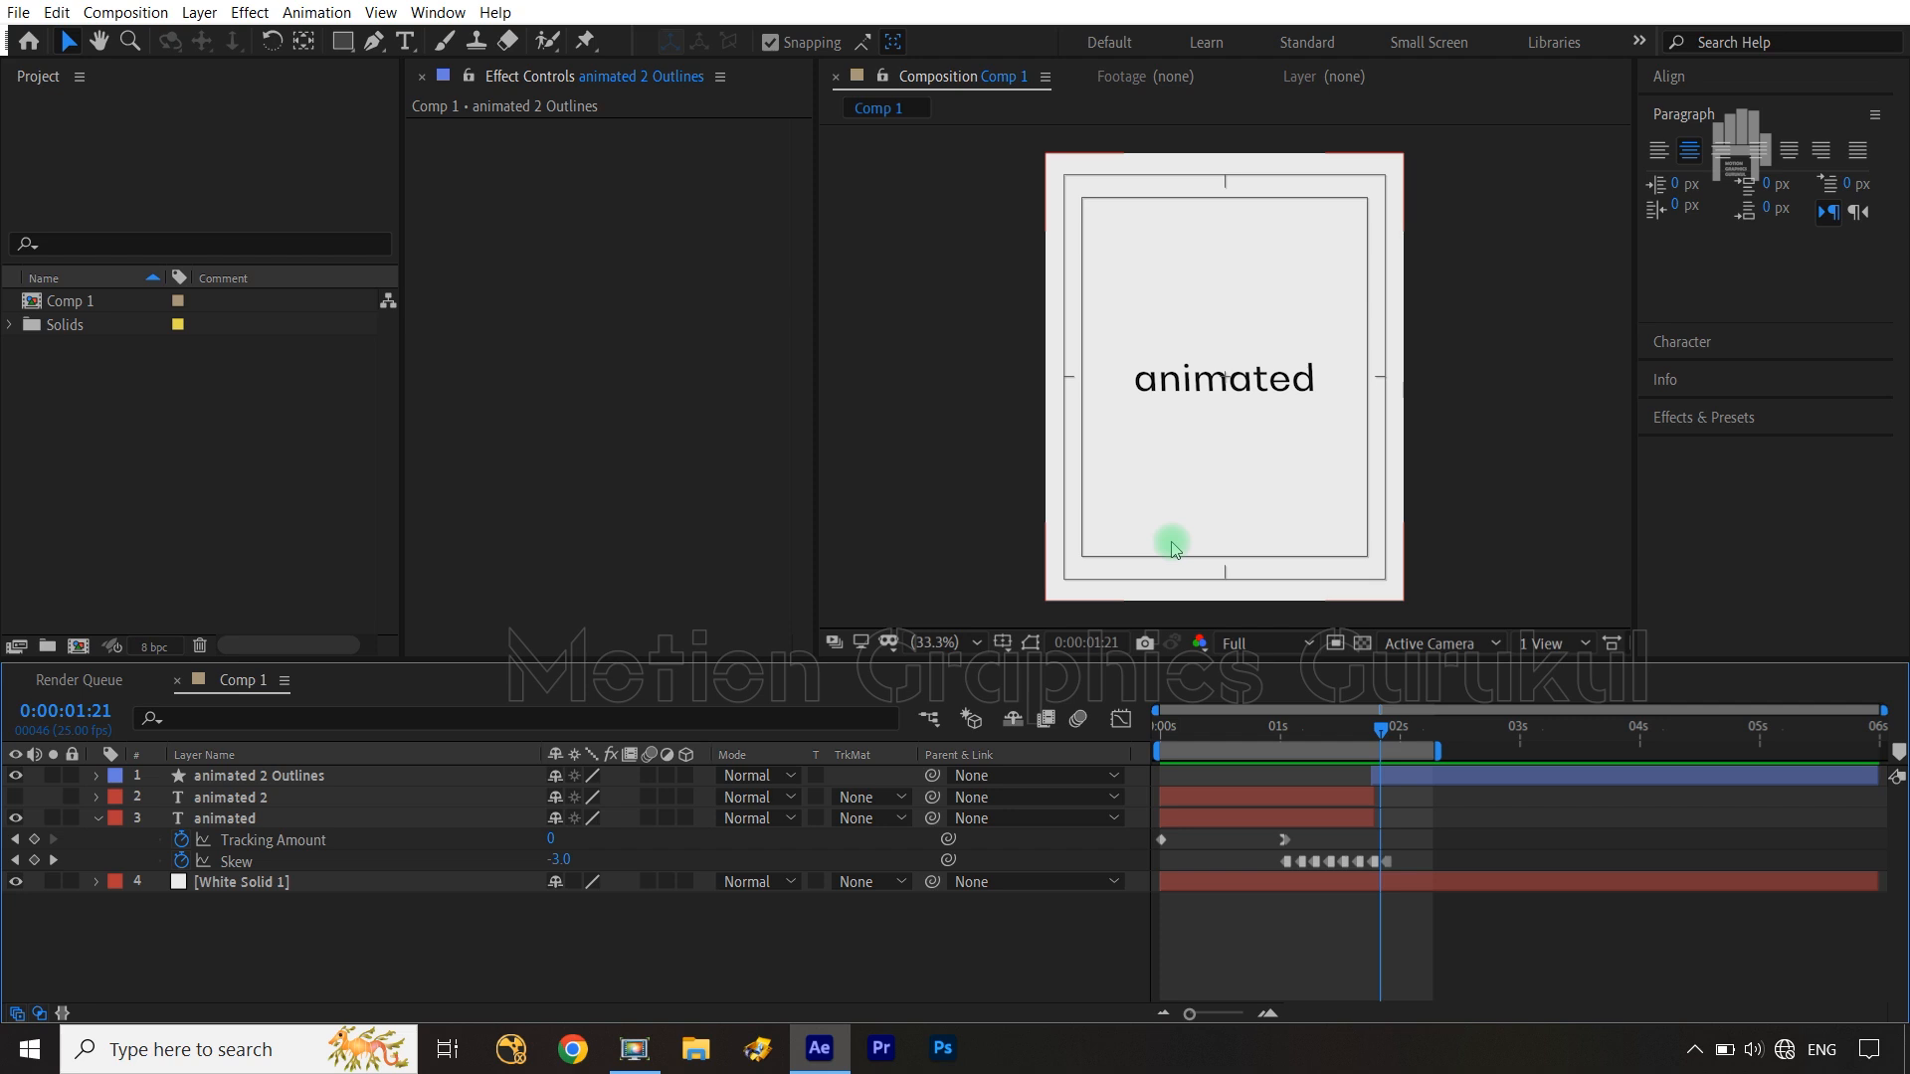
{"action": "key", "text": "ctrl+z"}
{"action": "key", "text": "ctrl+z"}
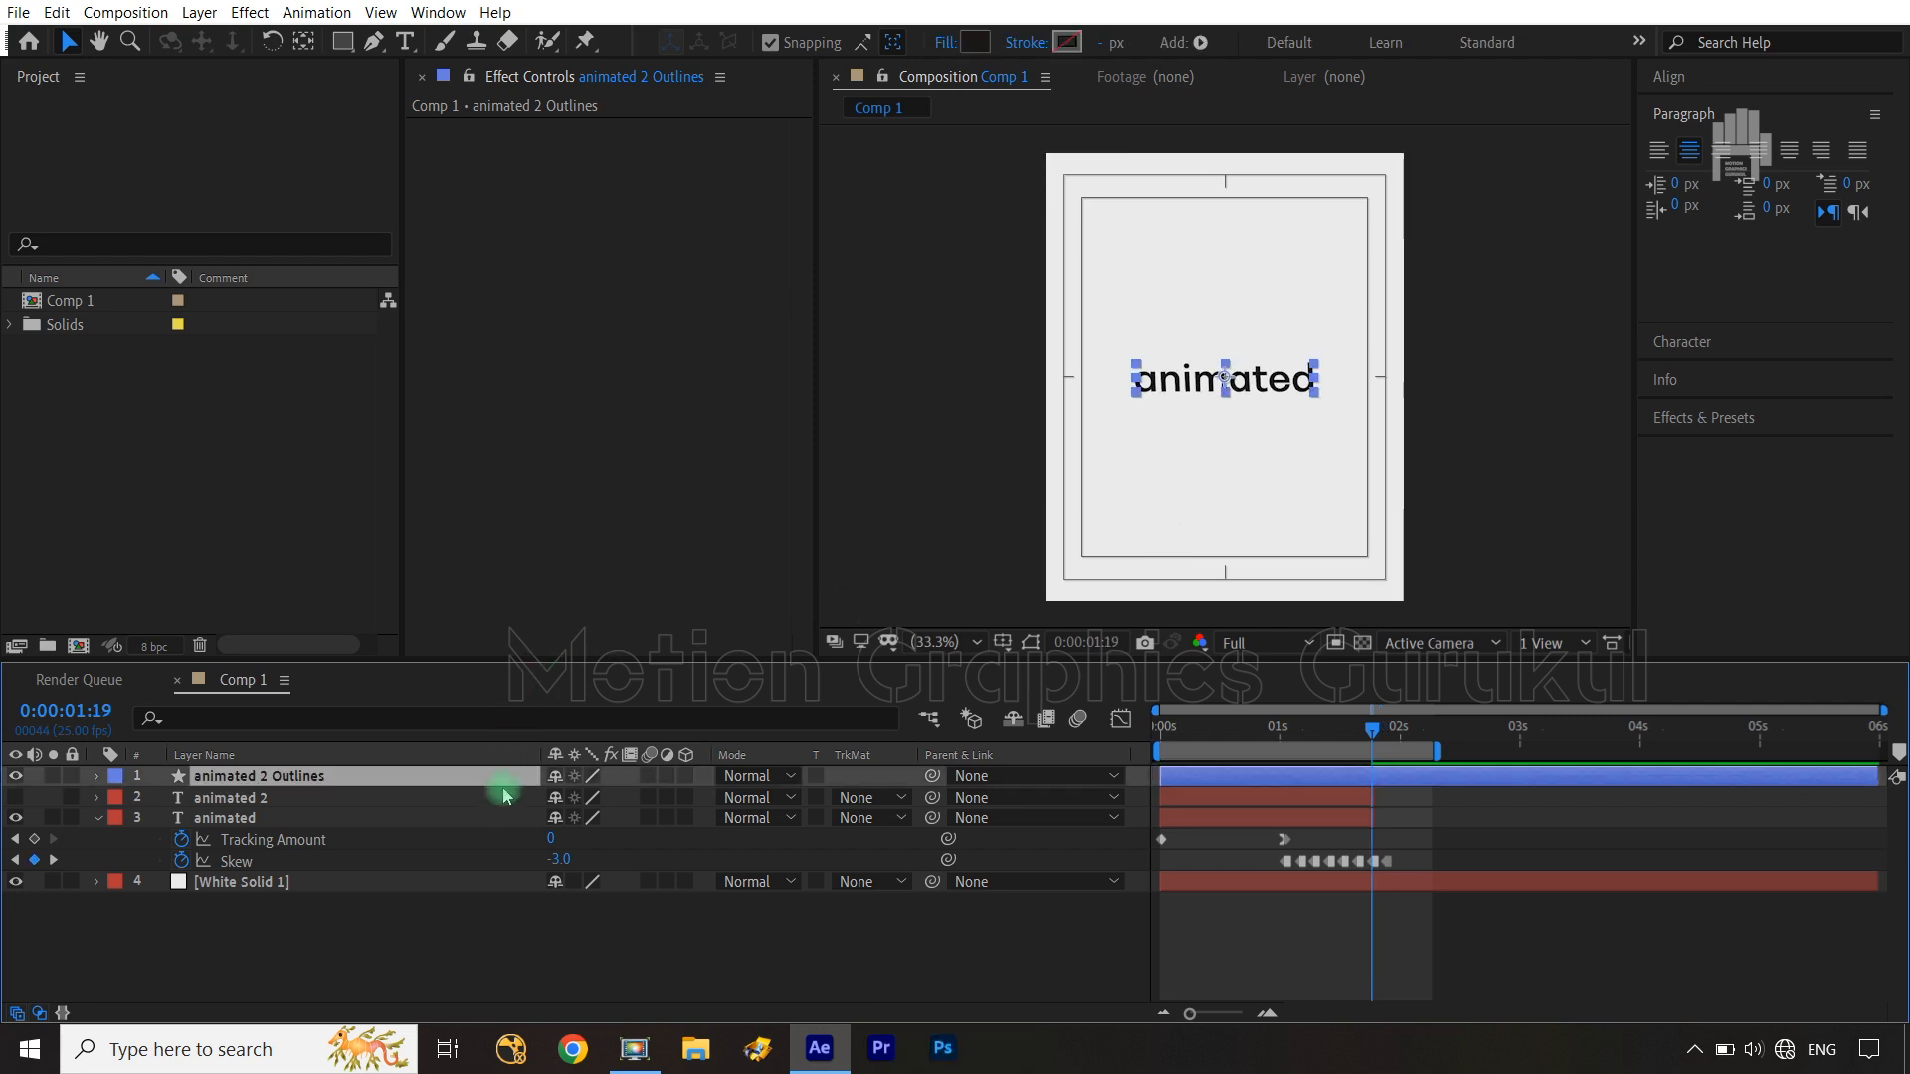
Delete the "animated 2 Outlines" shape layer and the "animated 2" text duplicate
{"action": "key", "text": "Delete"}
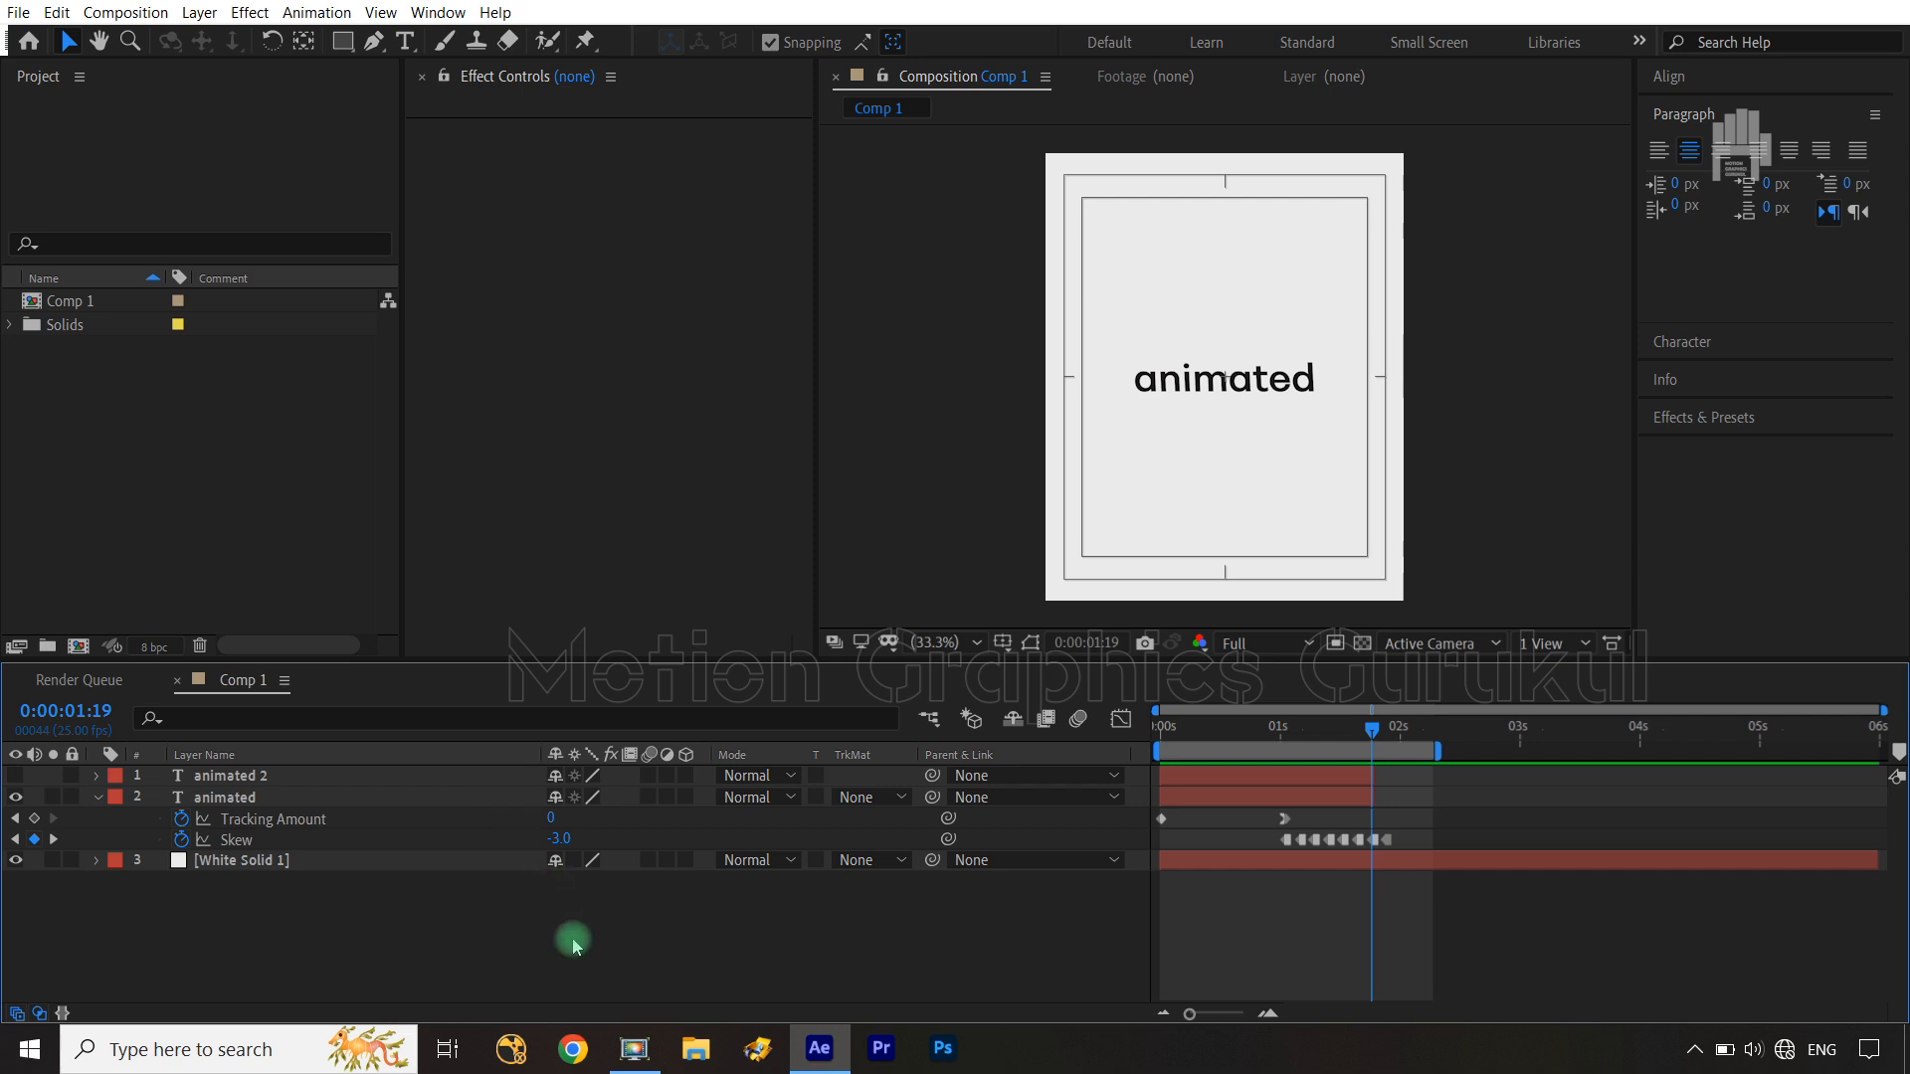
{"action": "left_click", "coordinate": [442, 785]}
{"action": "key", "text": "Delete"}
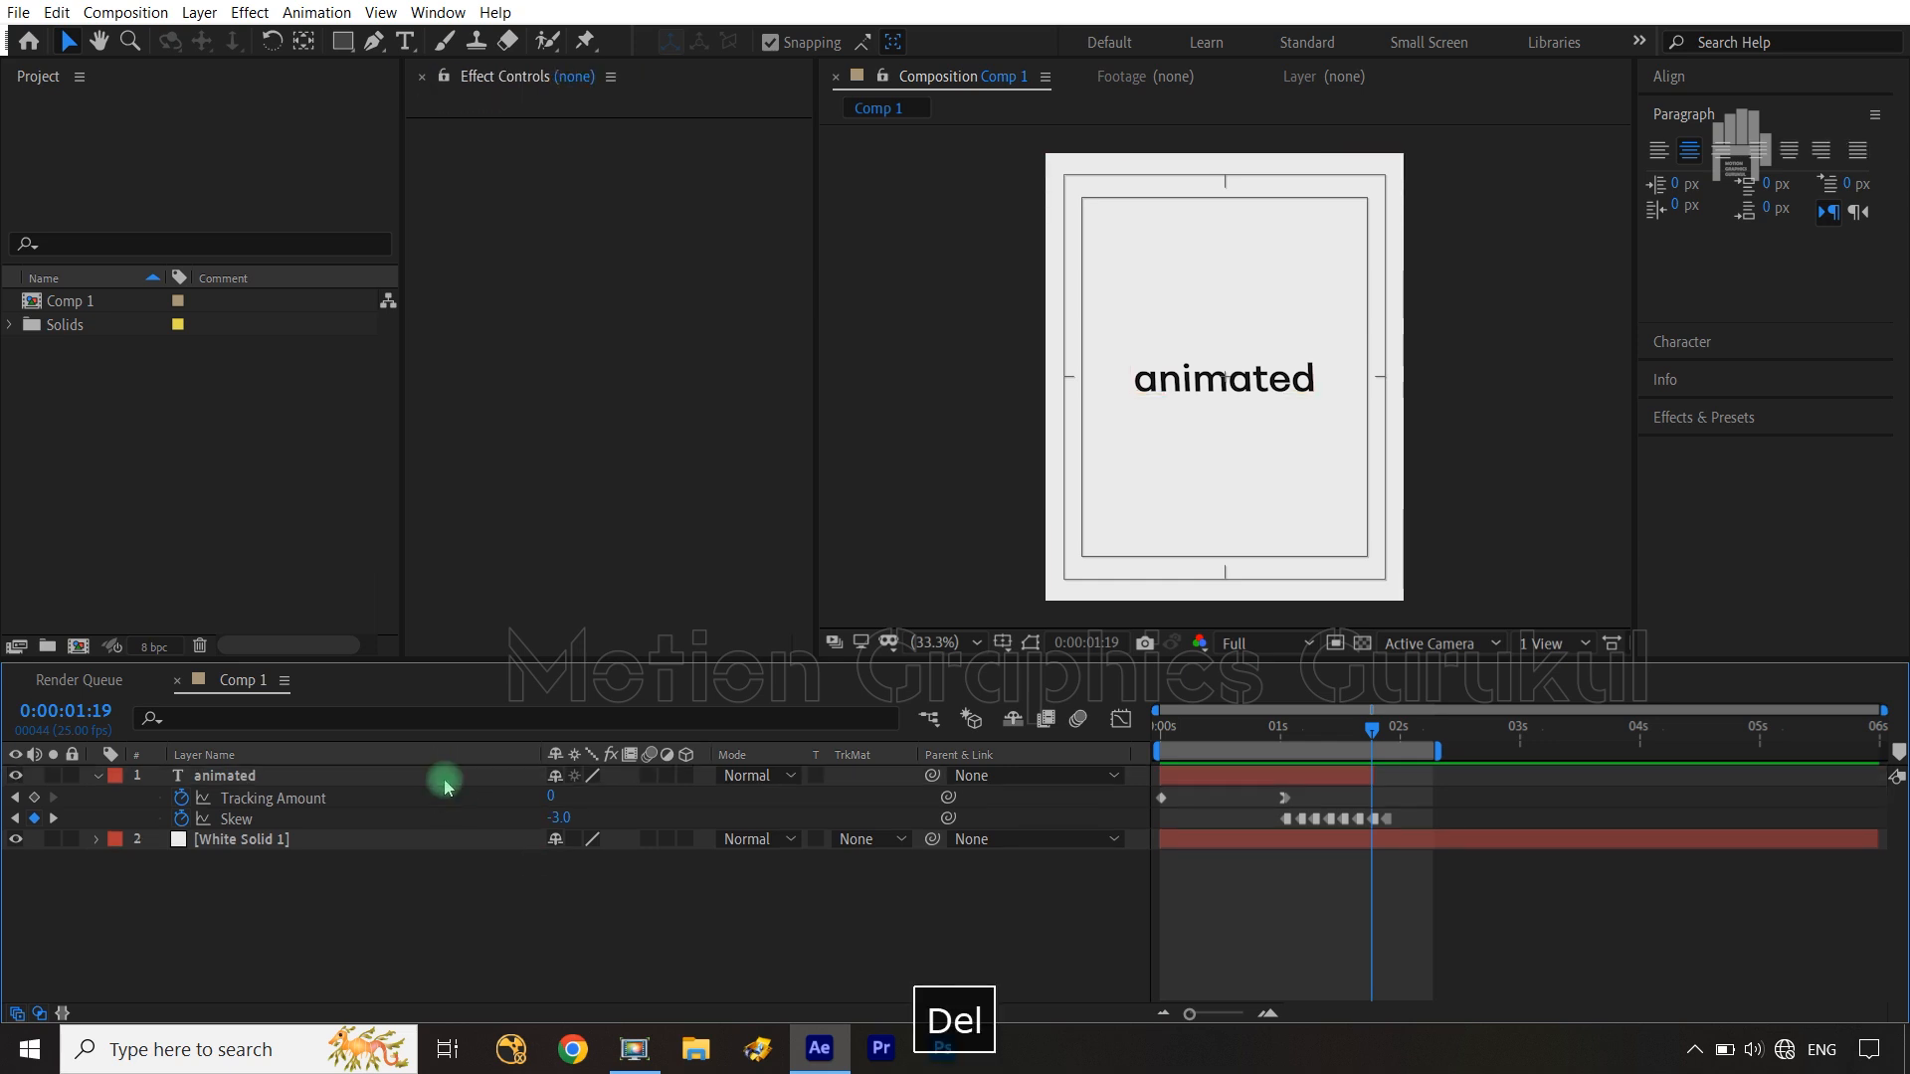
Extend the "animated" layer so it ends at the last Skew keyframe at 0:00:01:22, and duplicate it
{"action": "left_click", "coordinate": [1371, 774], "text": "shift"}
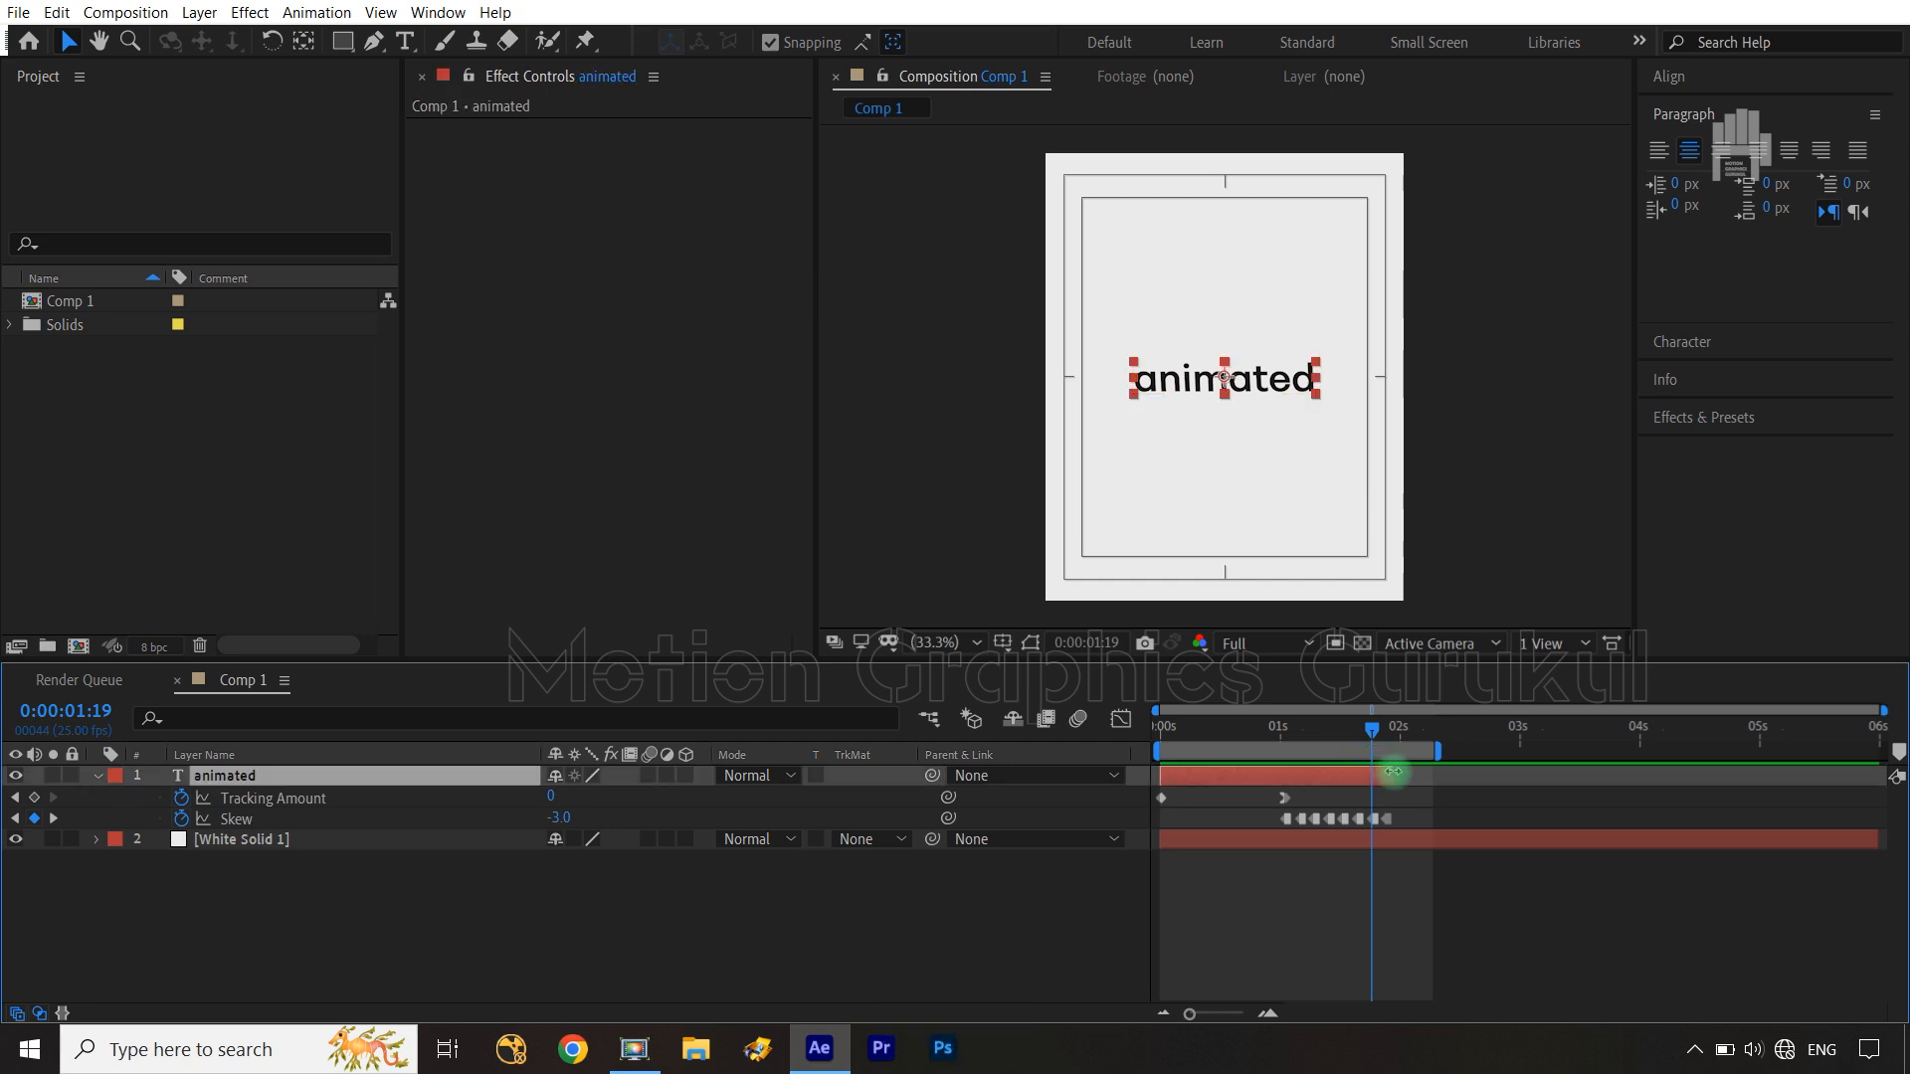
{"action": "left_click_drag", "start_coordinate": [1372, 729], "coordinate": [1393, 736], "text": "shift"}
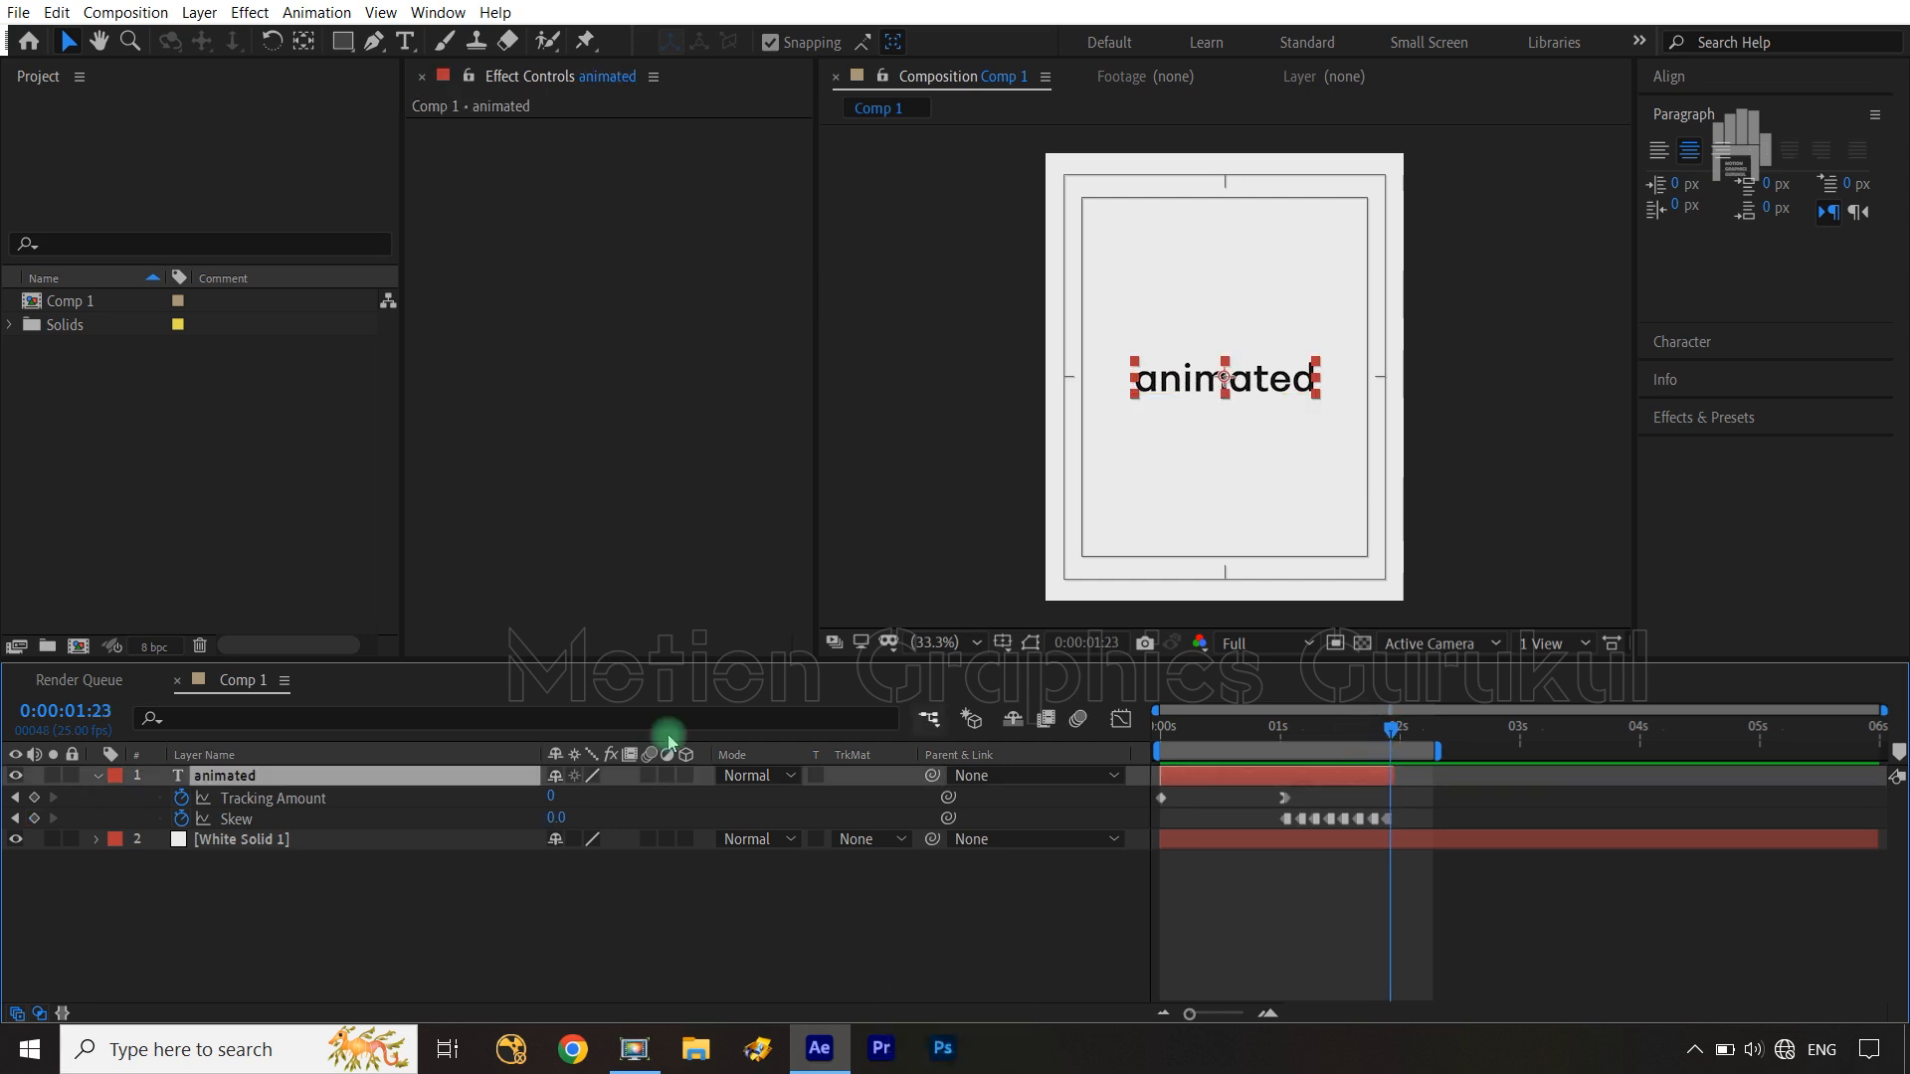
{"action": "key", "text": "Page_Up"}
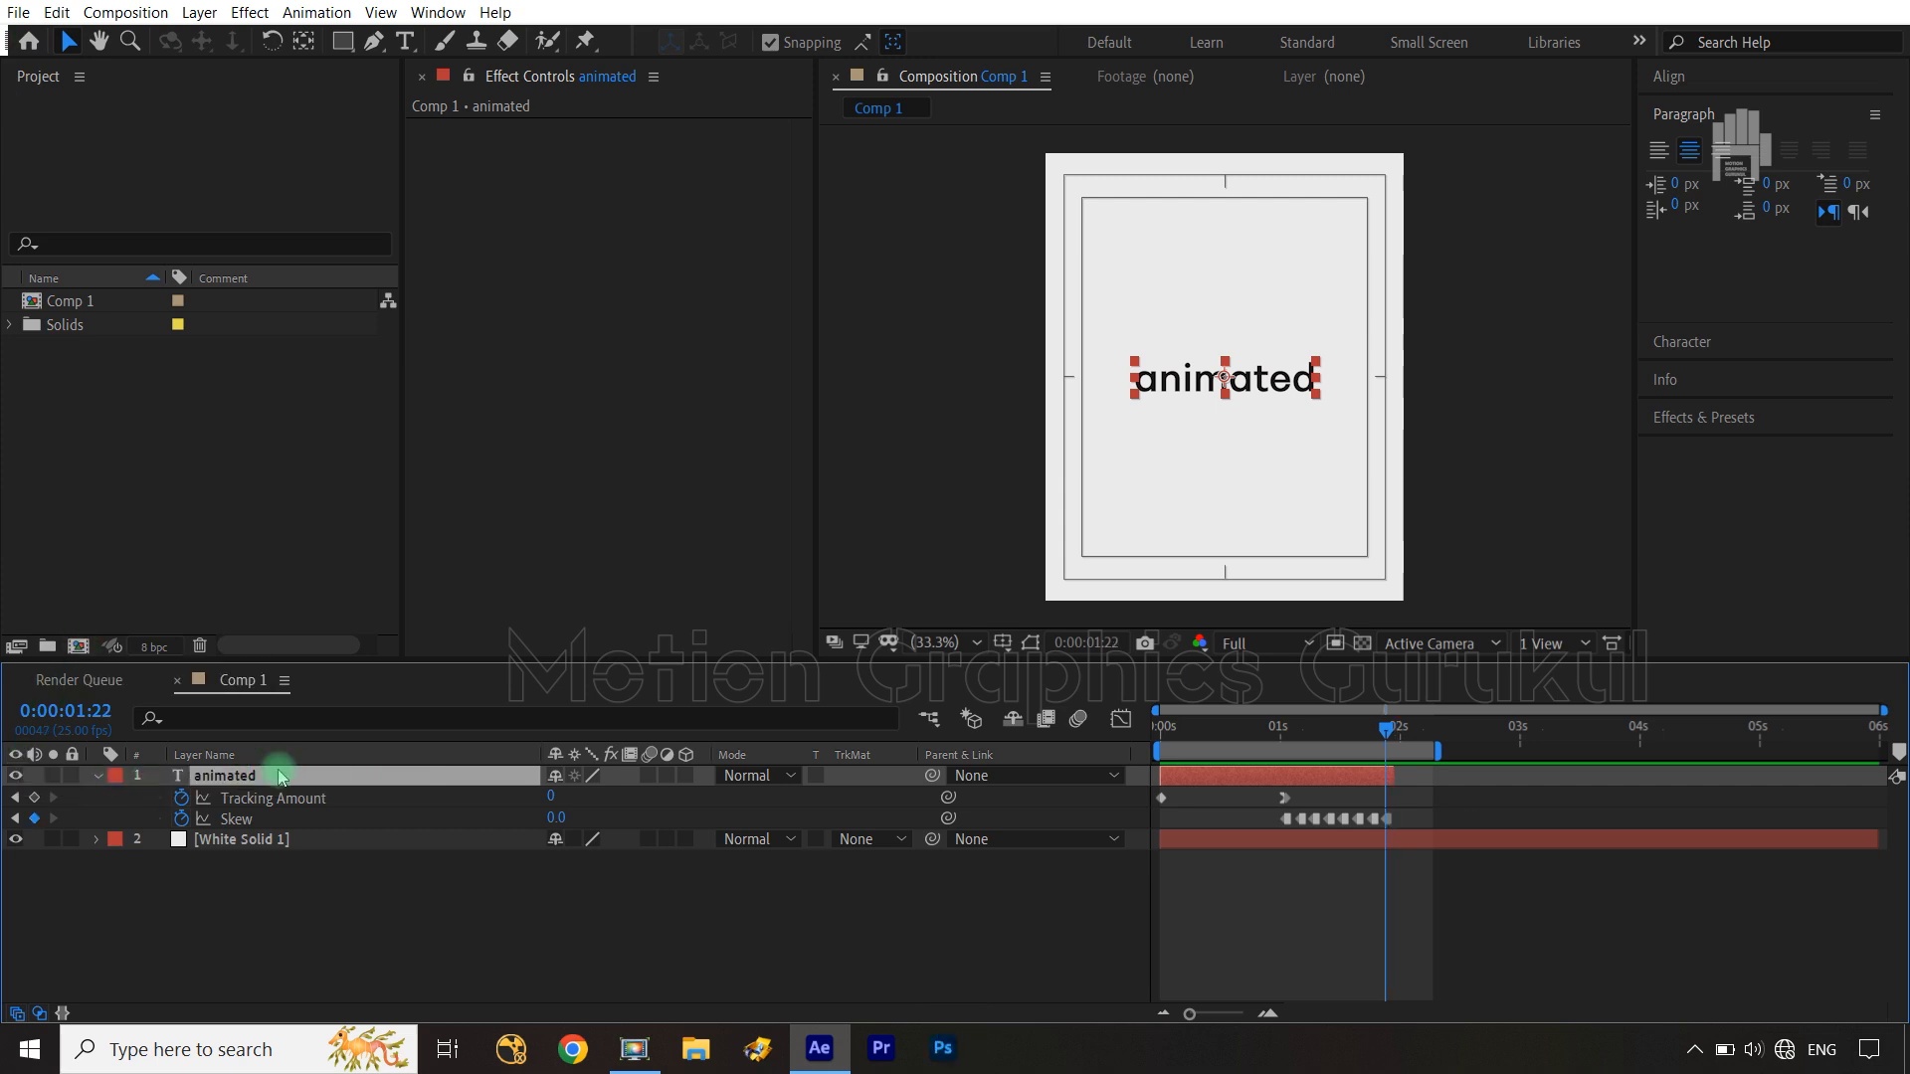
{"action": "key", "text": "alt+bracketright"}
{"action": "key", "text": "ctrl+d"}
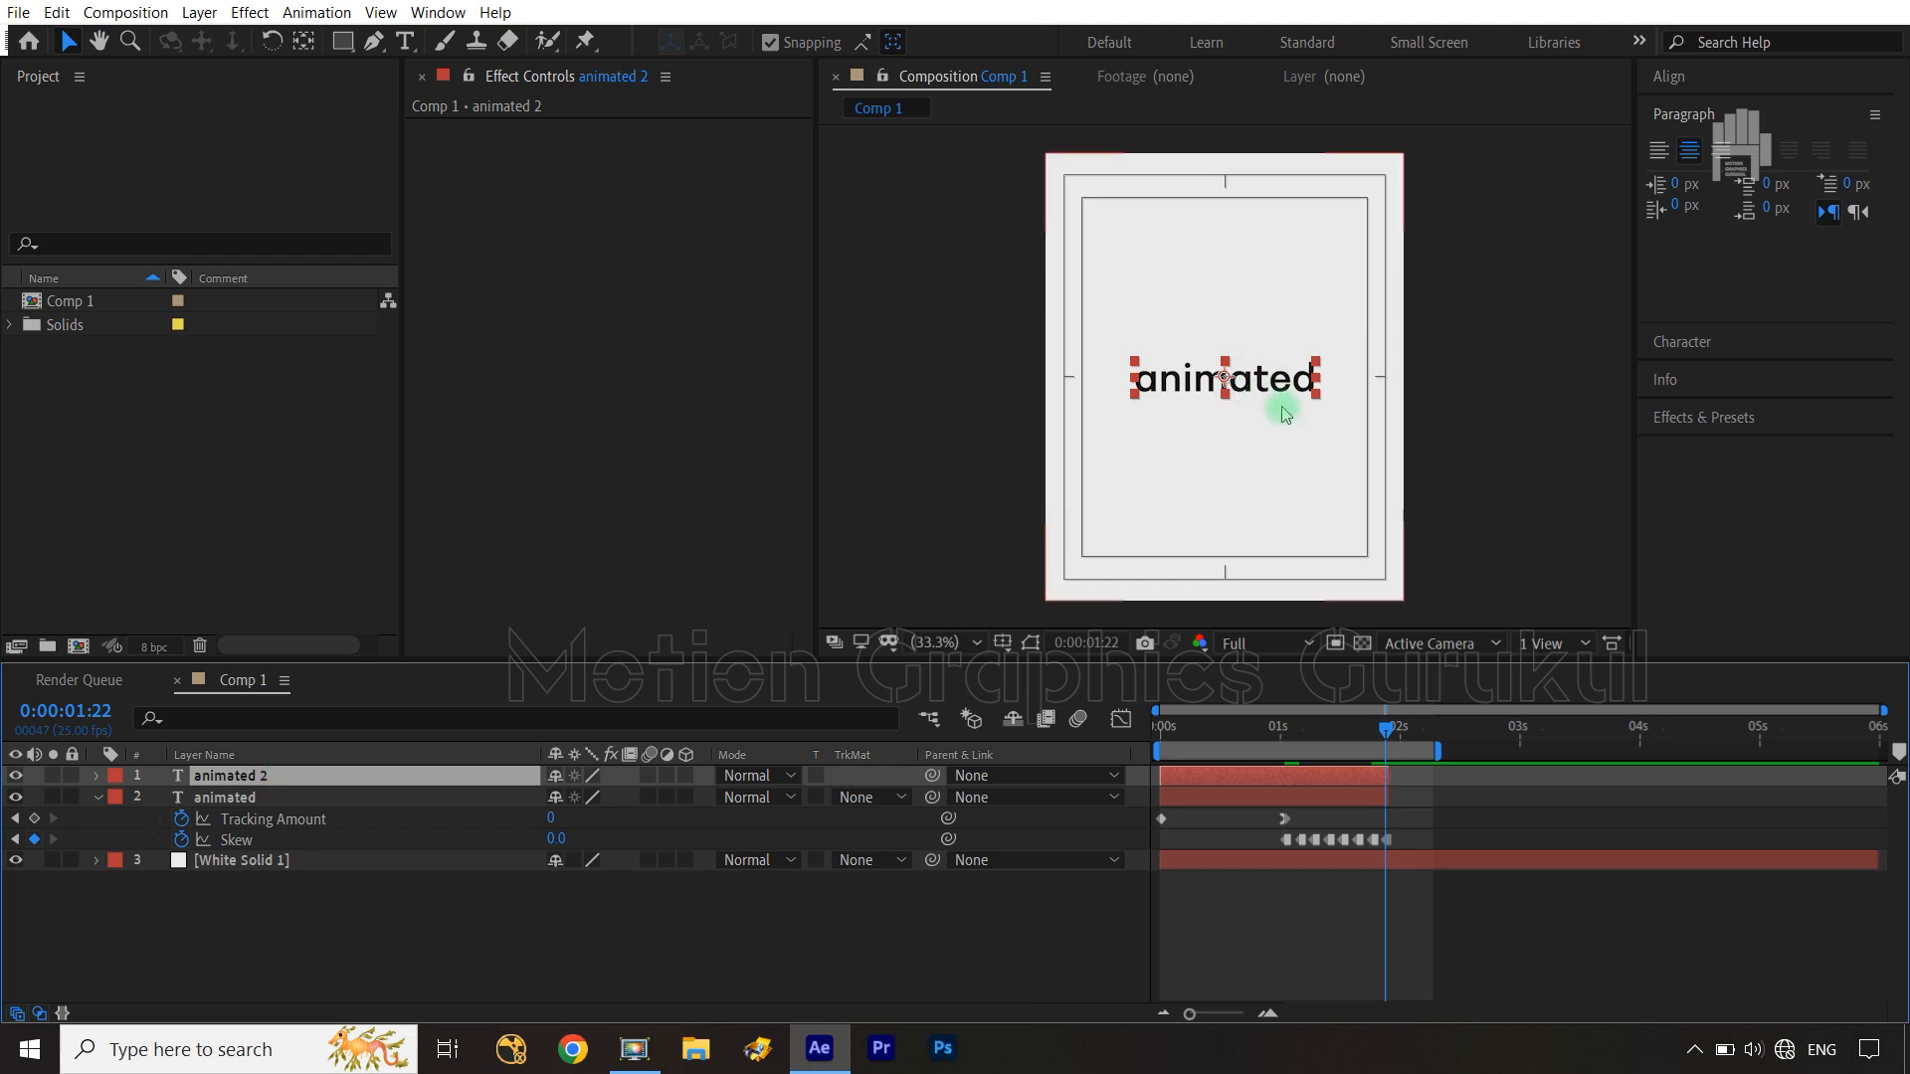
Create a shape layer from the "animated 2" text and extend the outlines layer to the composition end at 0:00:05:24
{"action": "right_click", "coordinate": [402, 780]}
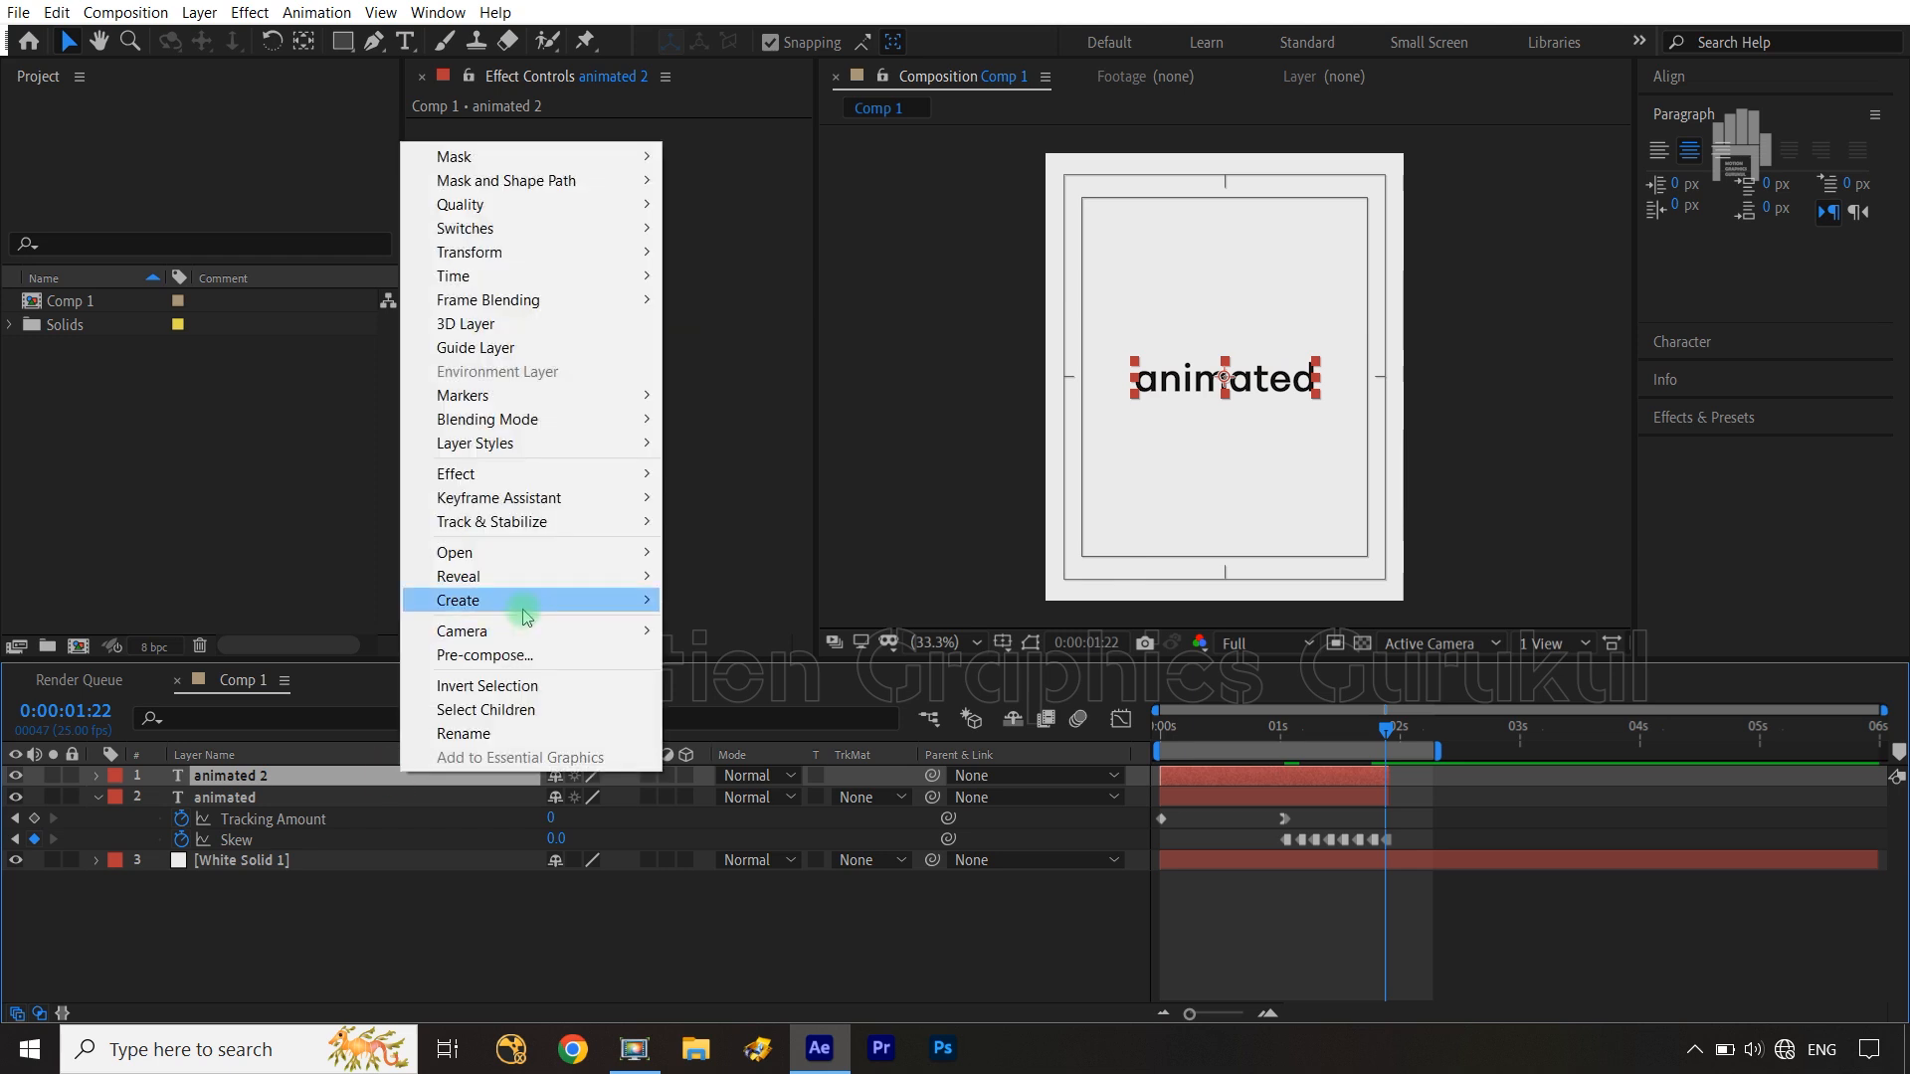
{"action": "mouse_move", "coordinate": [521, 610]}
{"action": "left_click", "coordinate": [756, 624]}
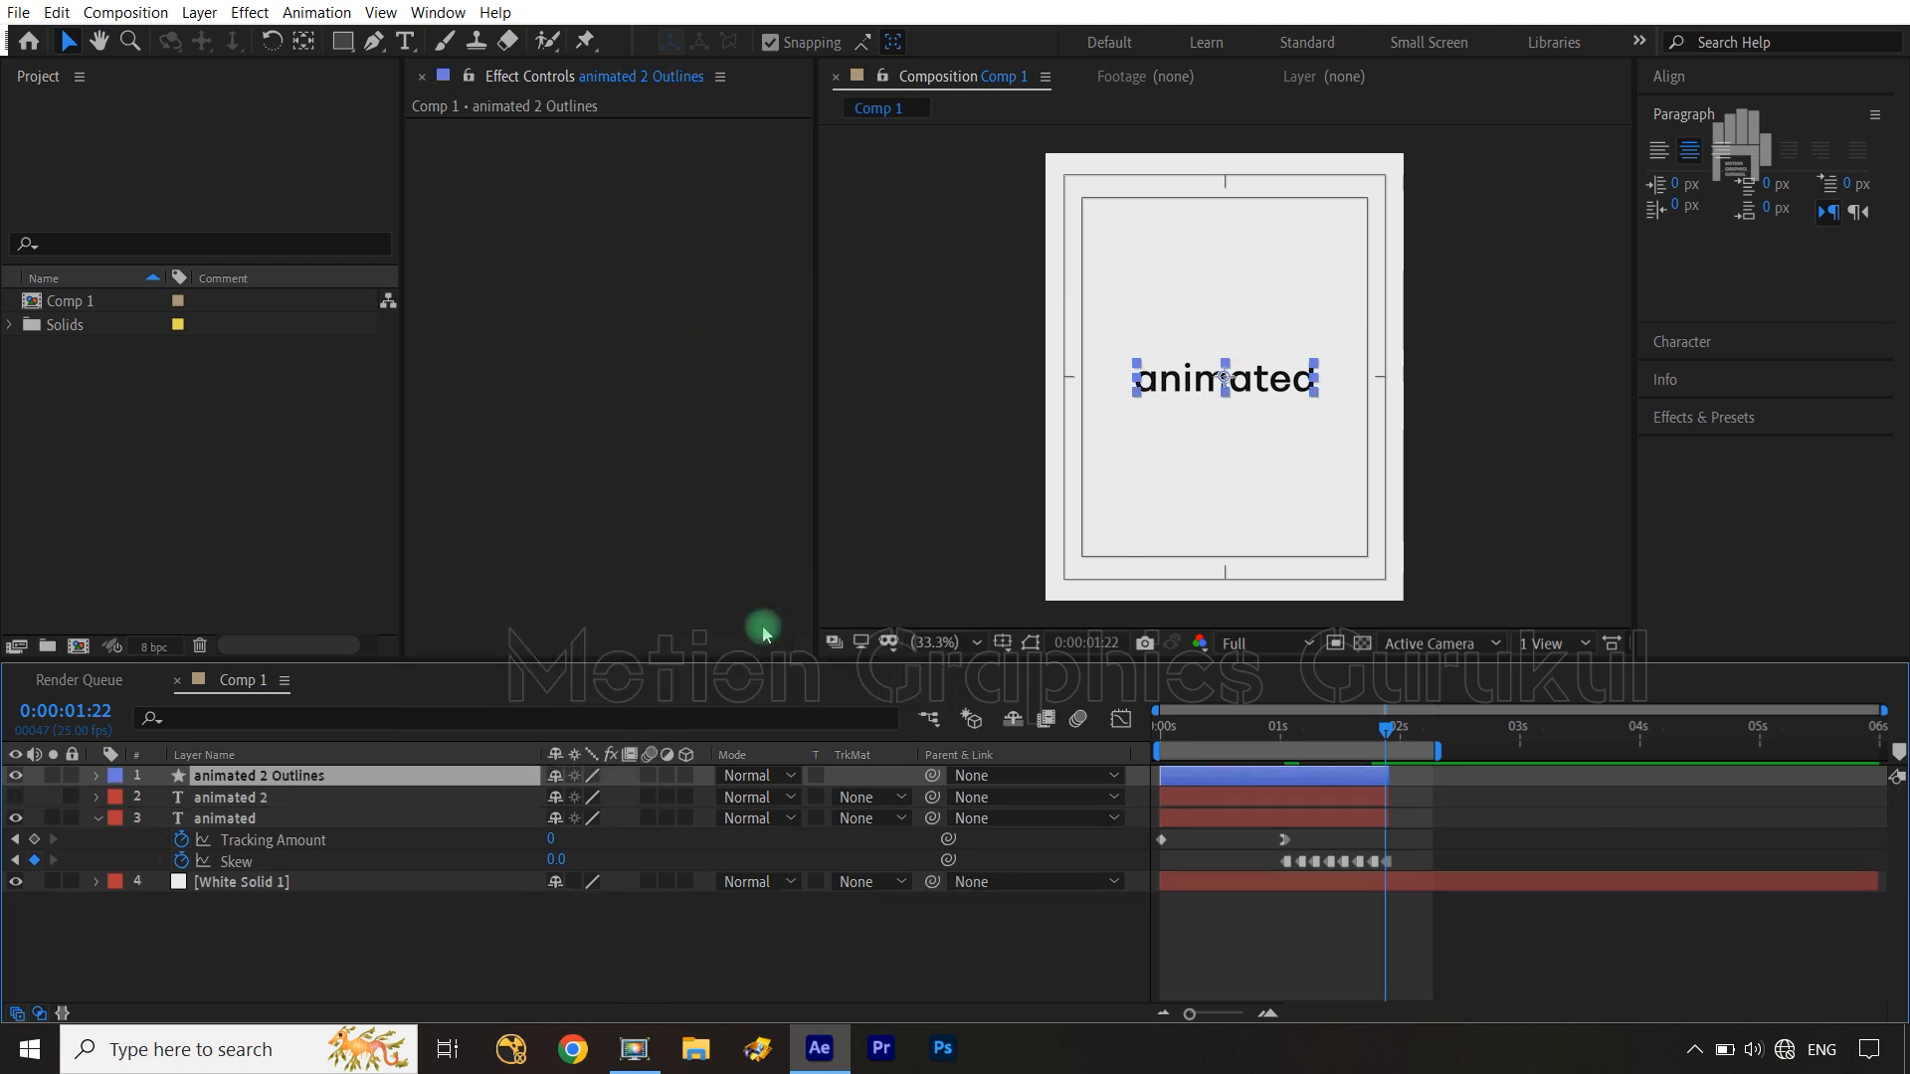
{"action": "key", "text": "End"}
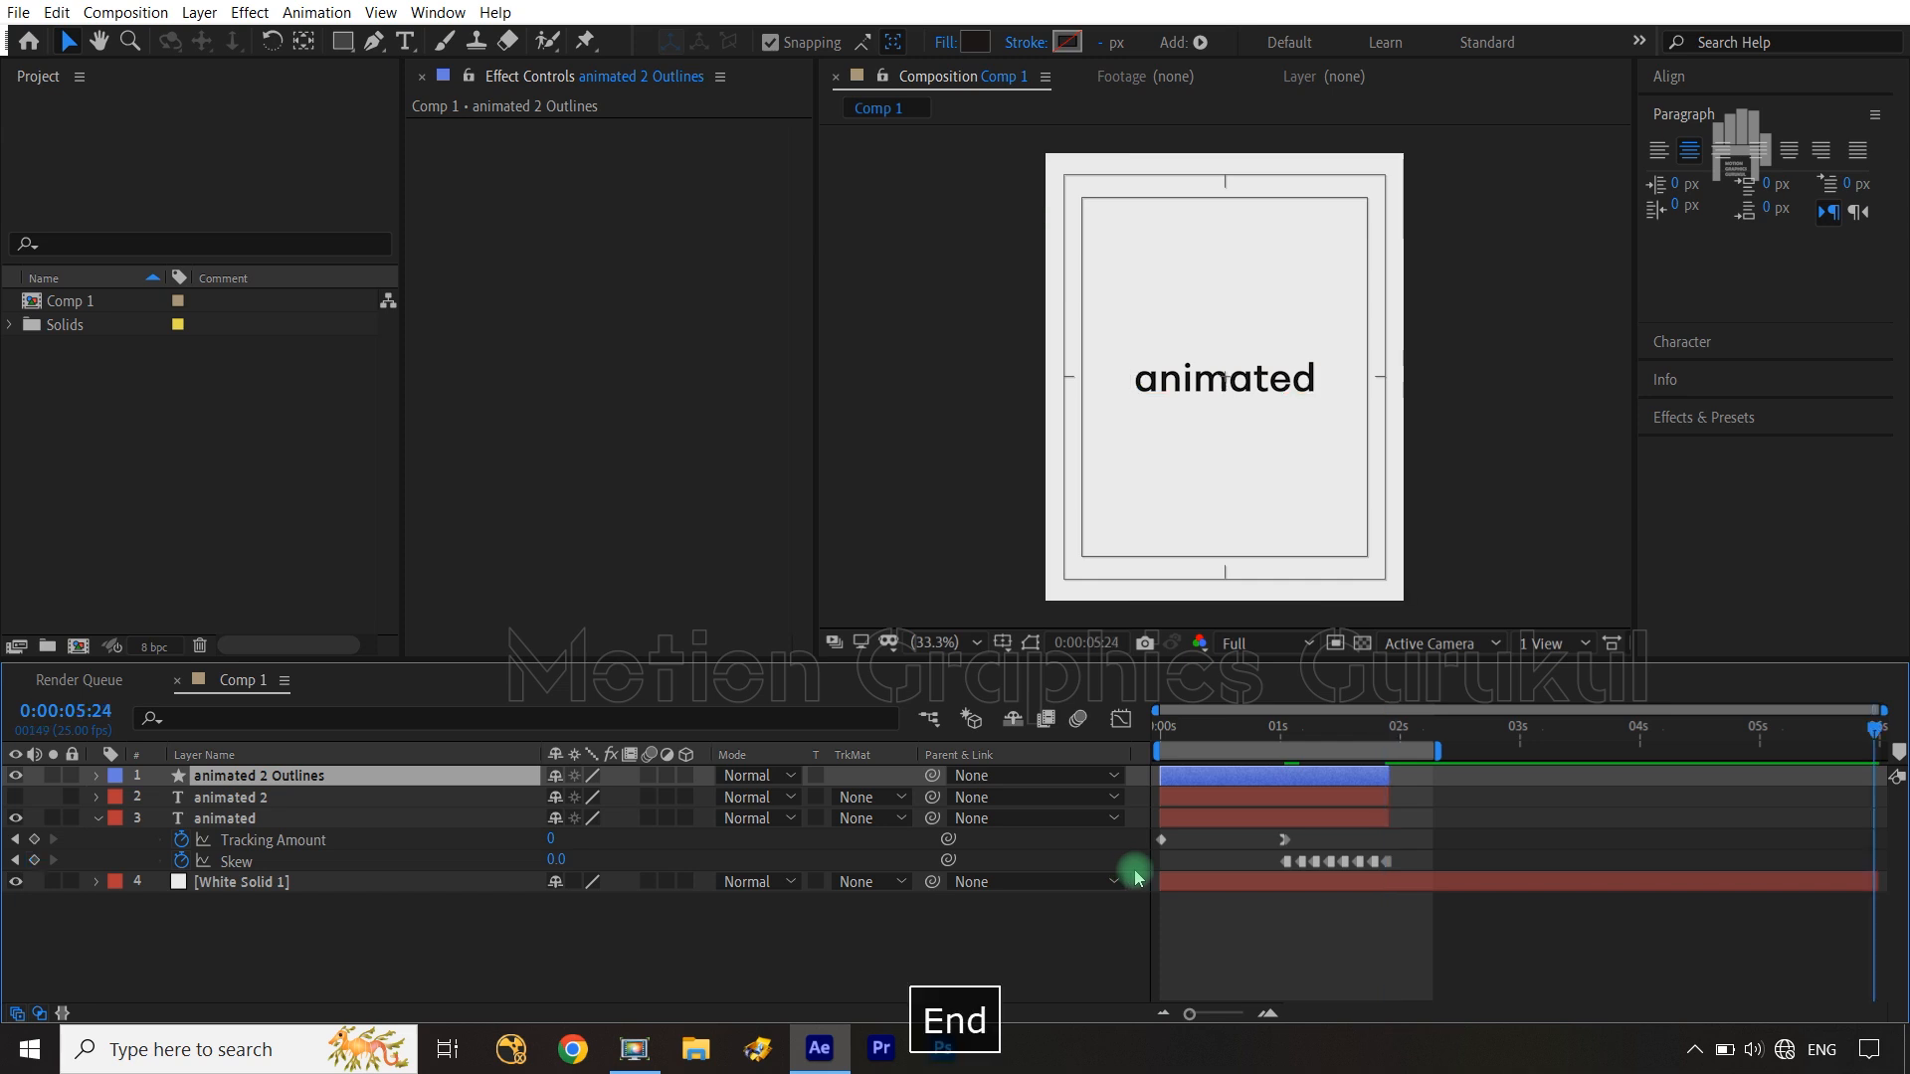
{"action": "key", "text": "alt+bracketright"}
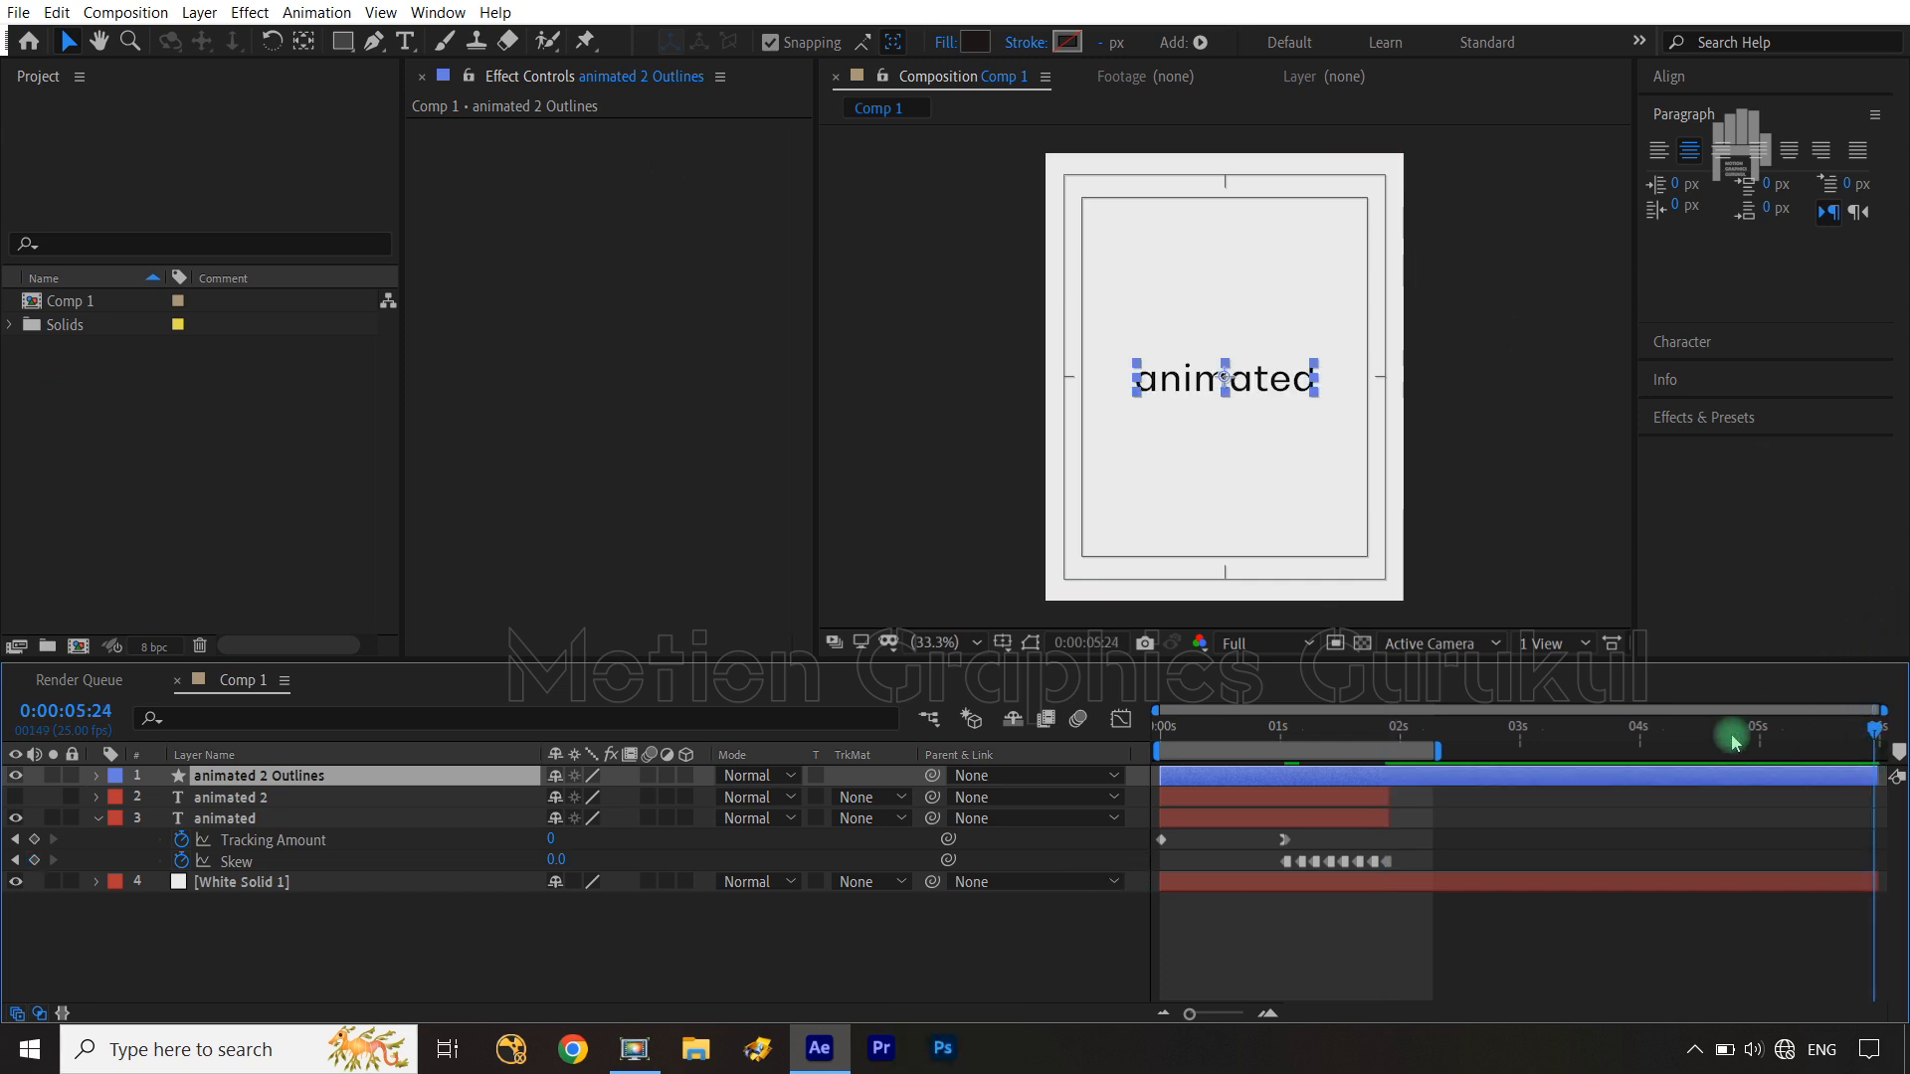
Trim the start of the "animated 2 Outlines" layer to 0:00:01:22, where the "animated 2" text layer ends
{"action": "key", "text": "ctrl+Down"}
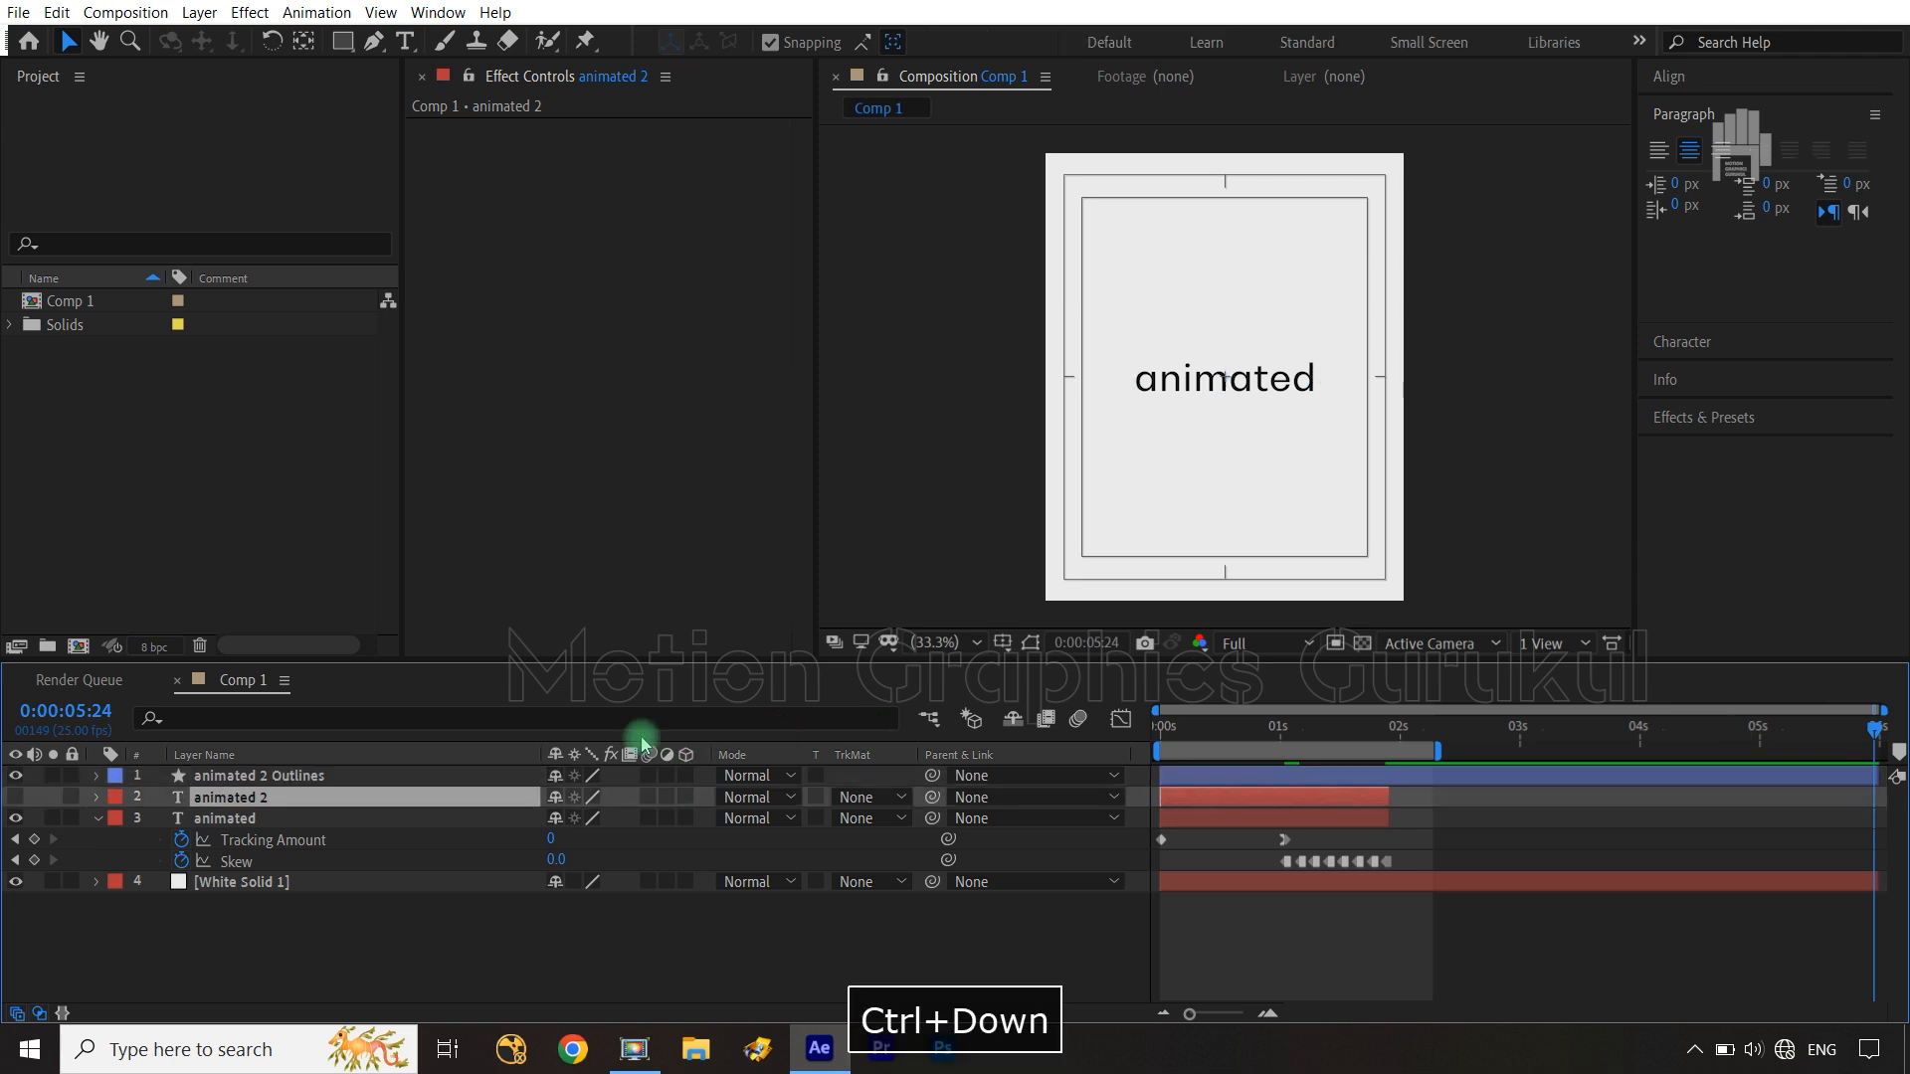
{"action": "key", "text": "o"}
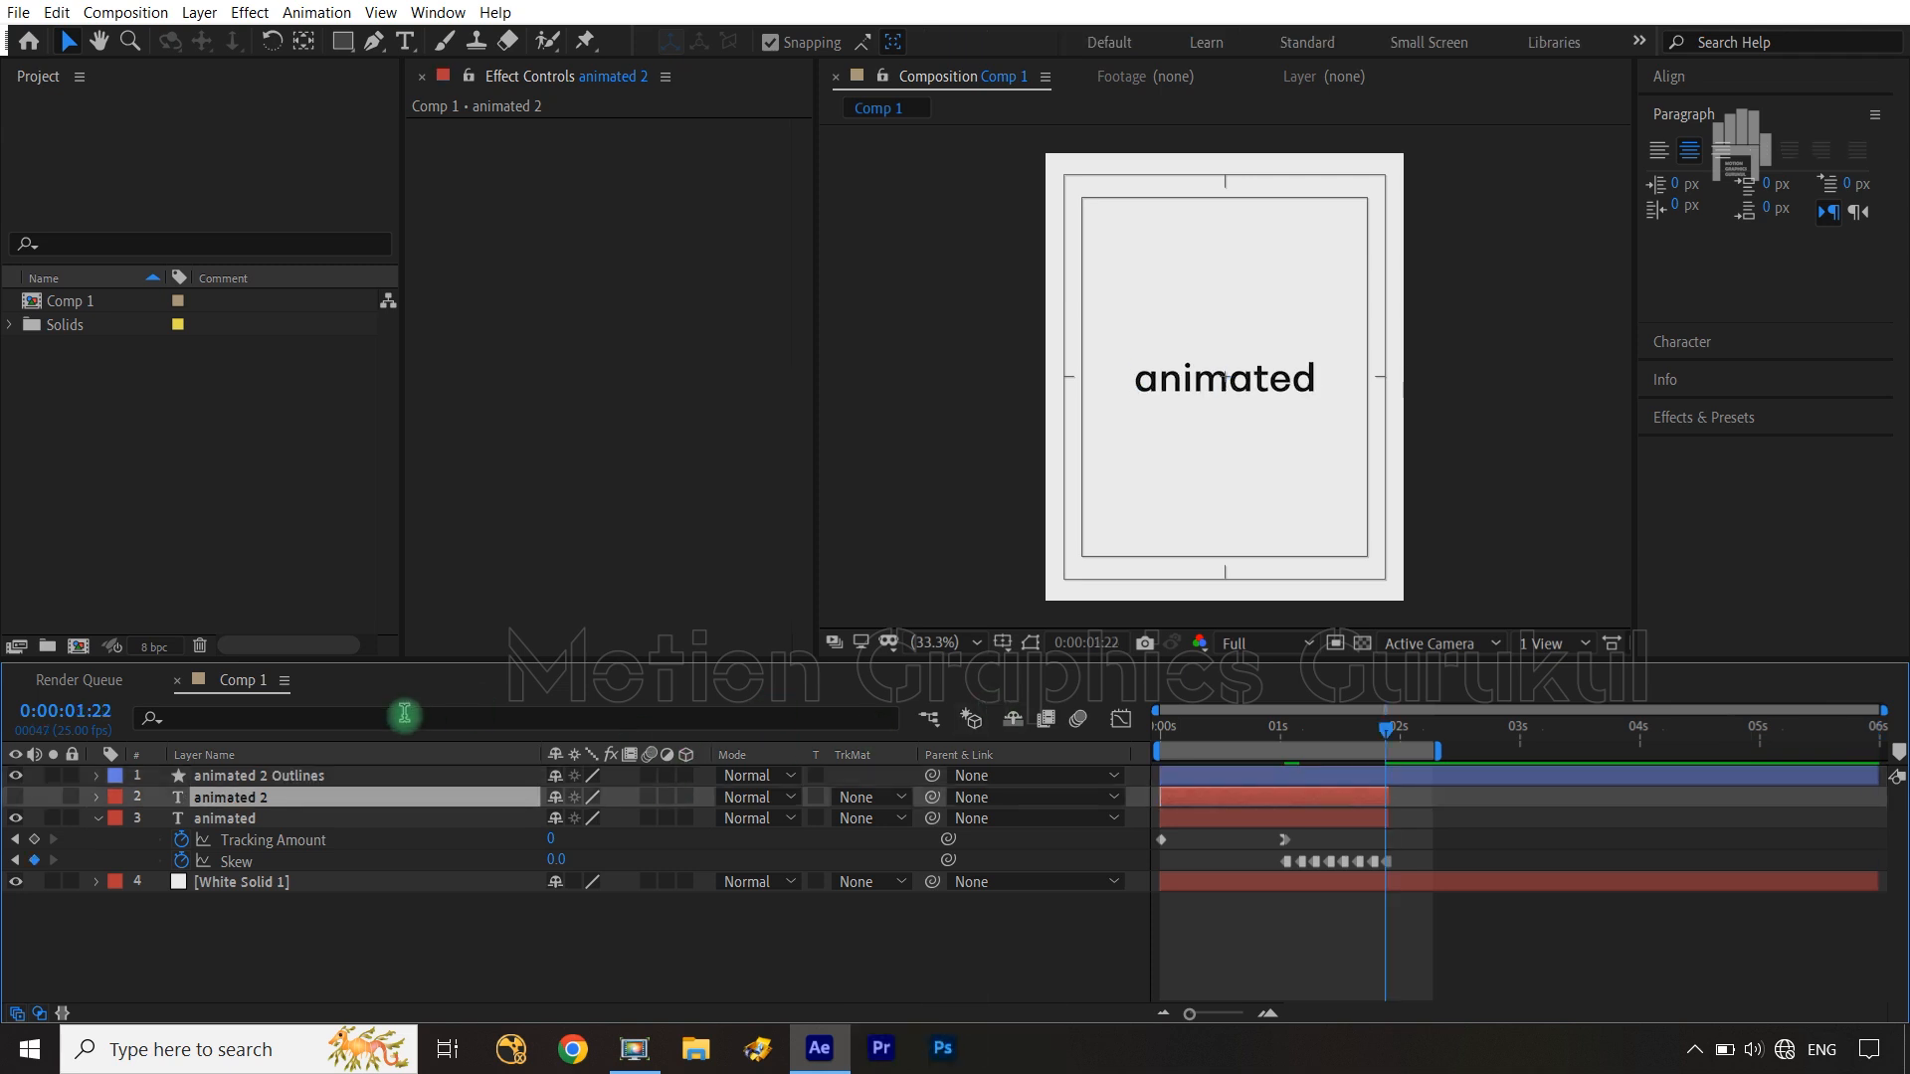
{"action": "key", "text": "ctrl+Up"}
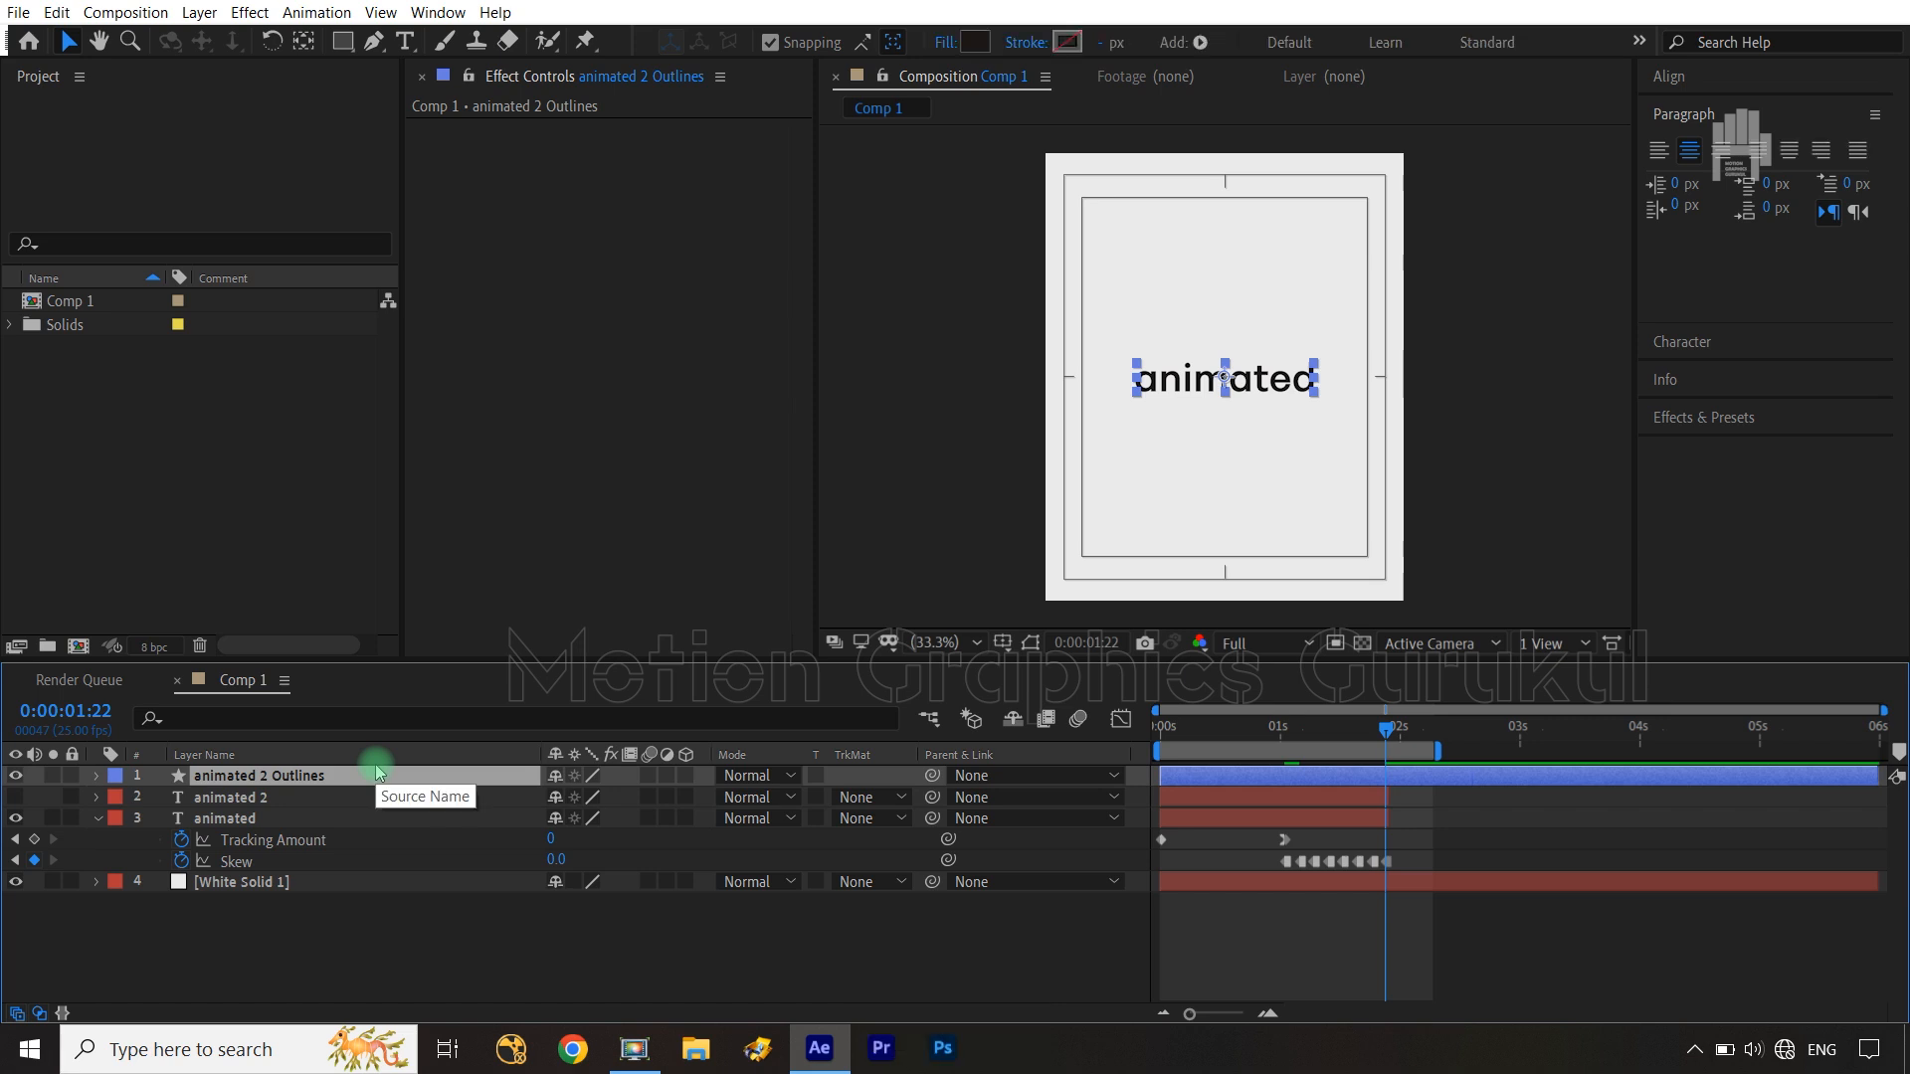
{"action": "key", "text": "alt+bracketleft"}
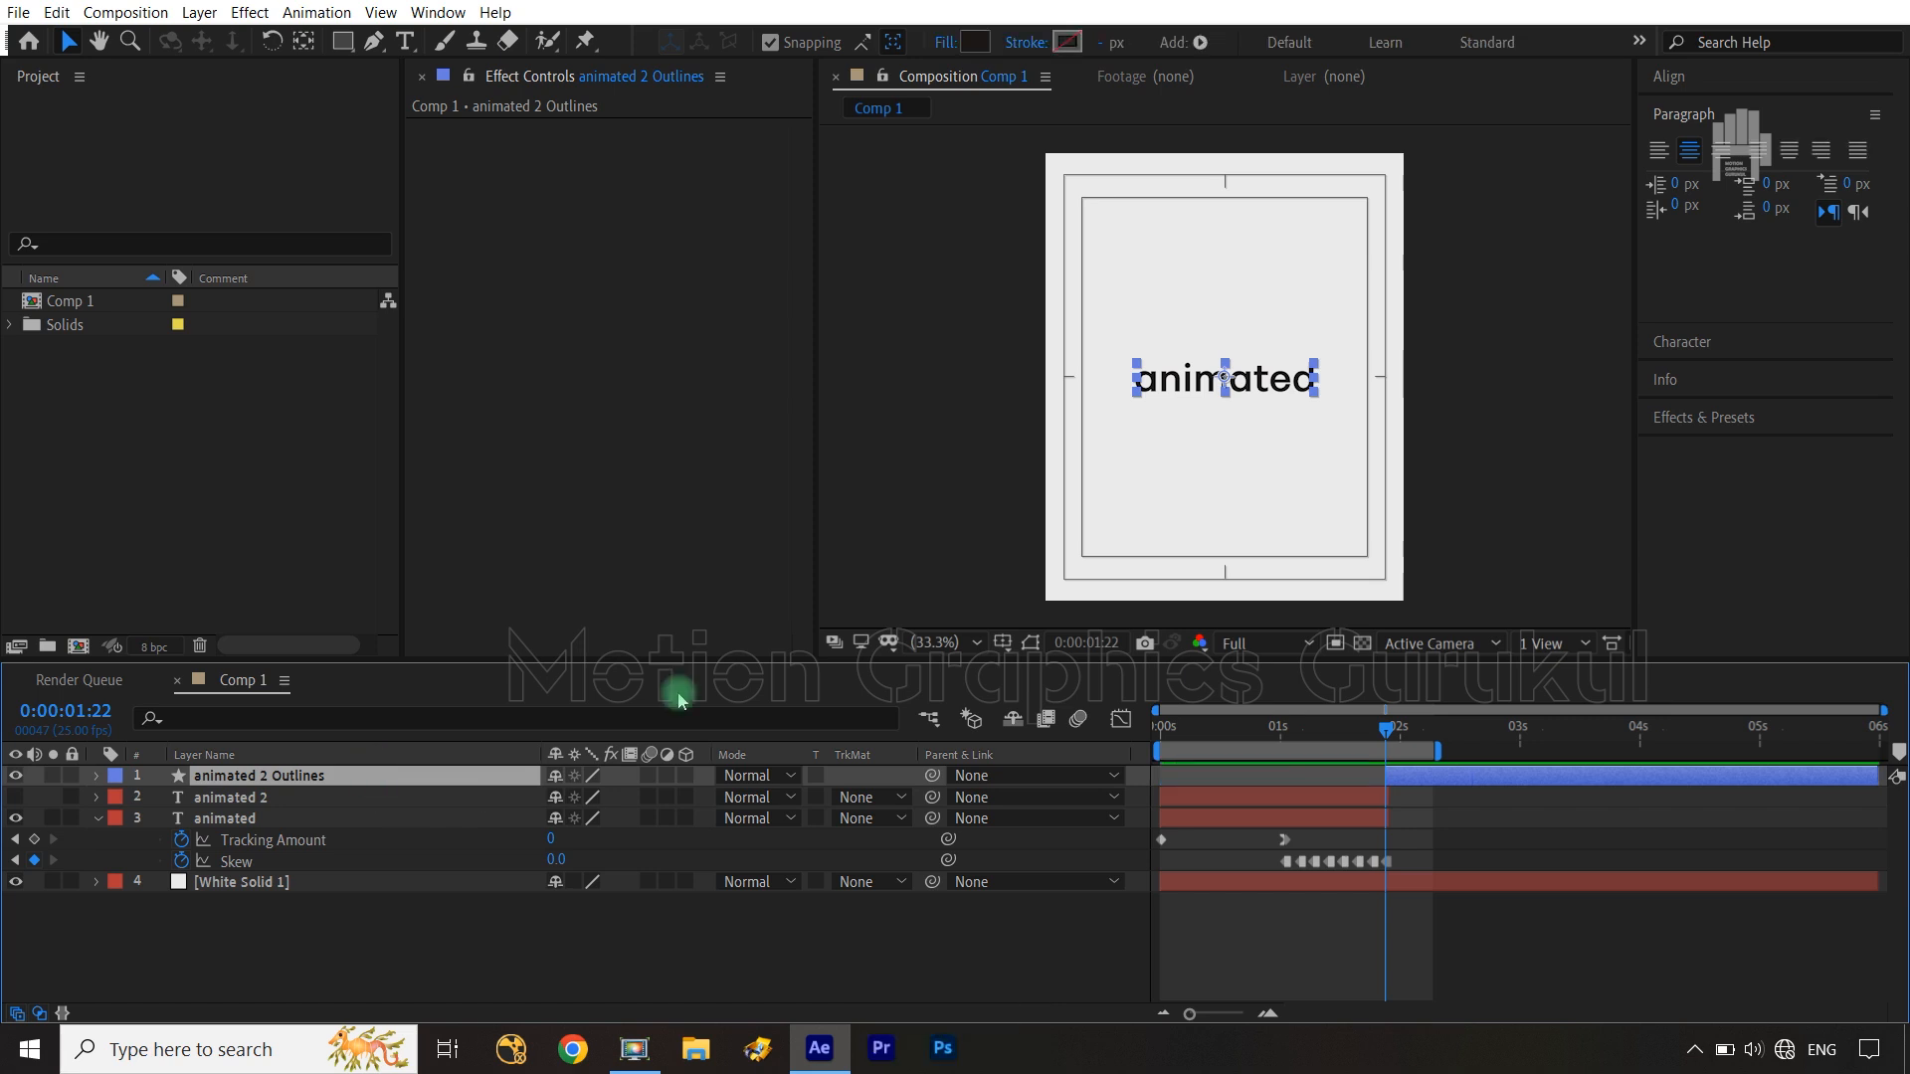
Delete the "animated 2" text layer and extend the work area's end to about 3.5 seconds
{"action": "left_click", "coordinate": [283, 800]}
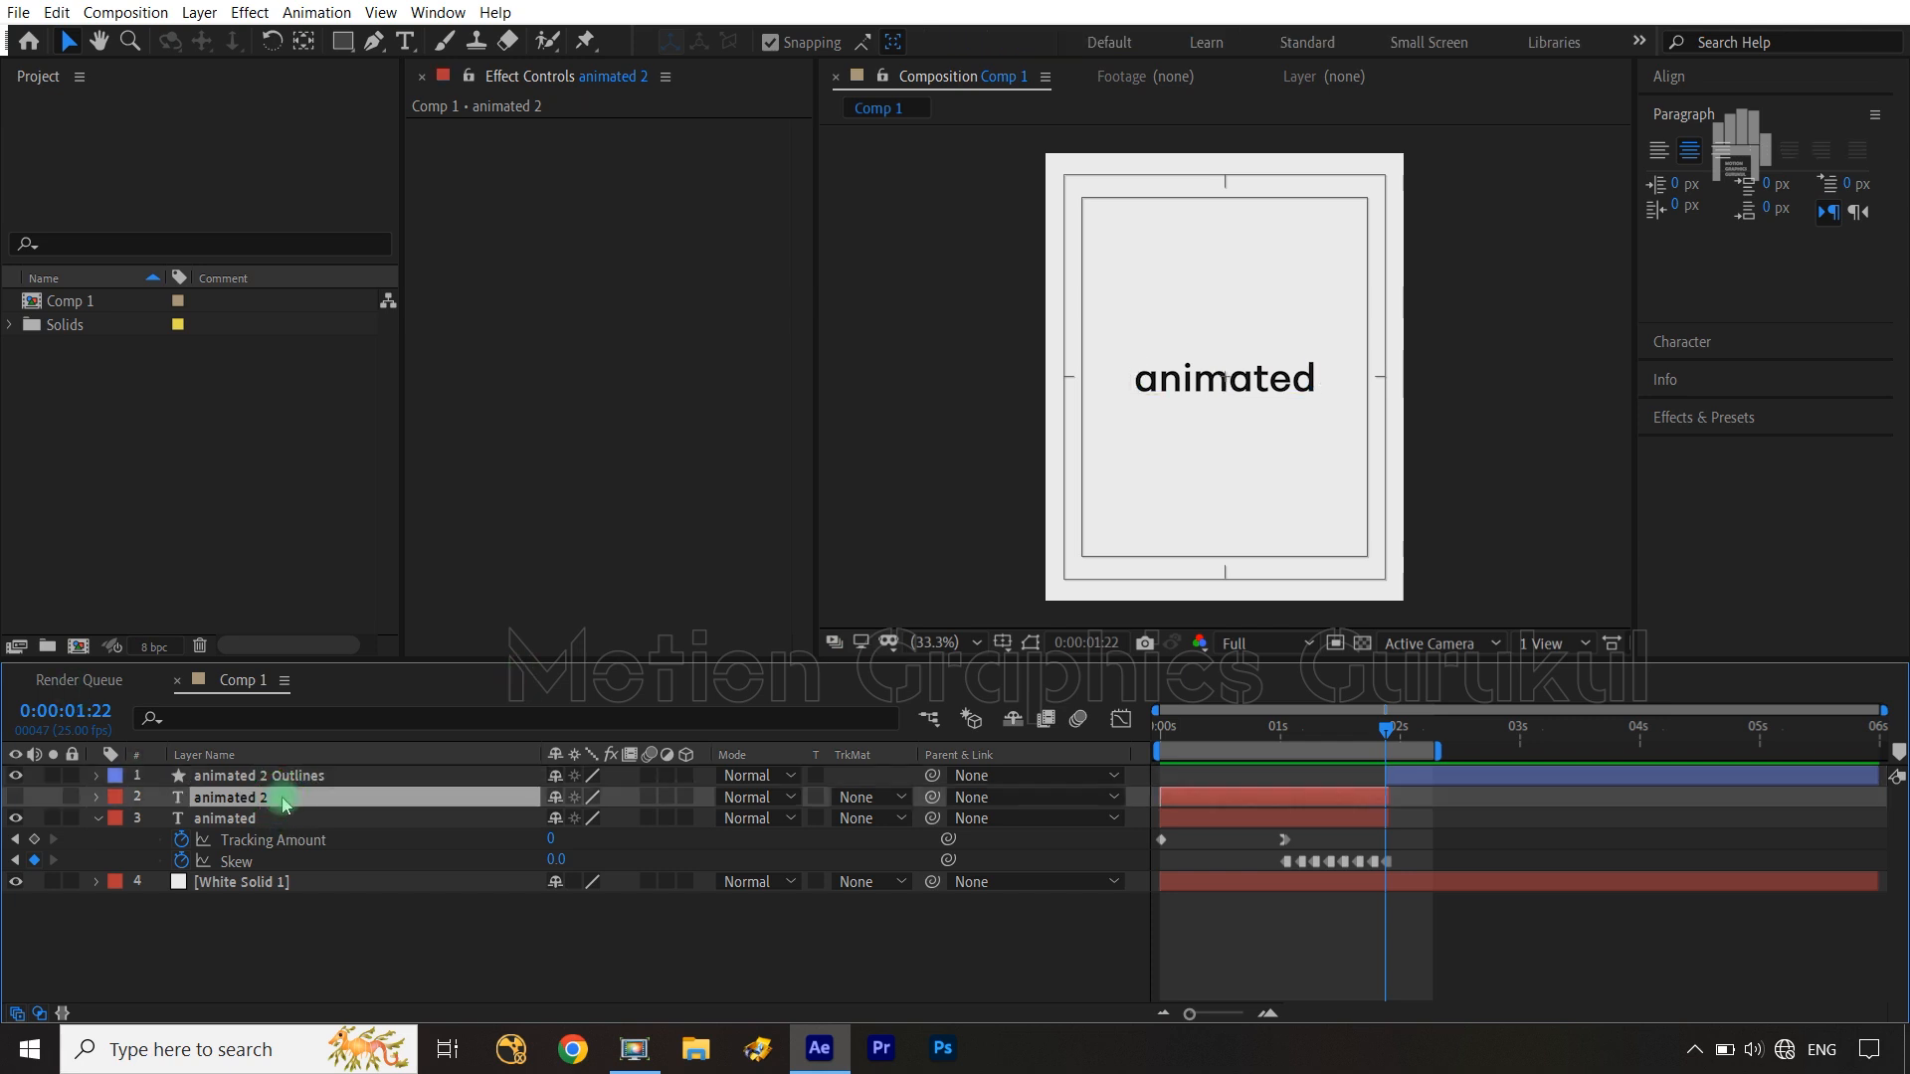
{"action": "key", "text": "Delete"}
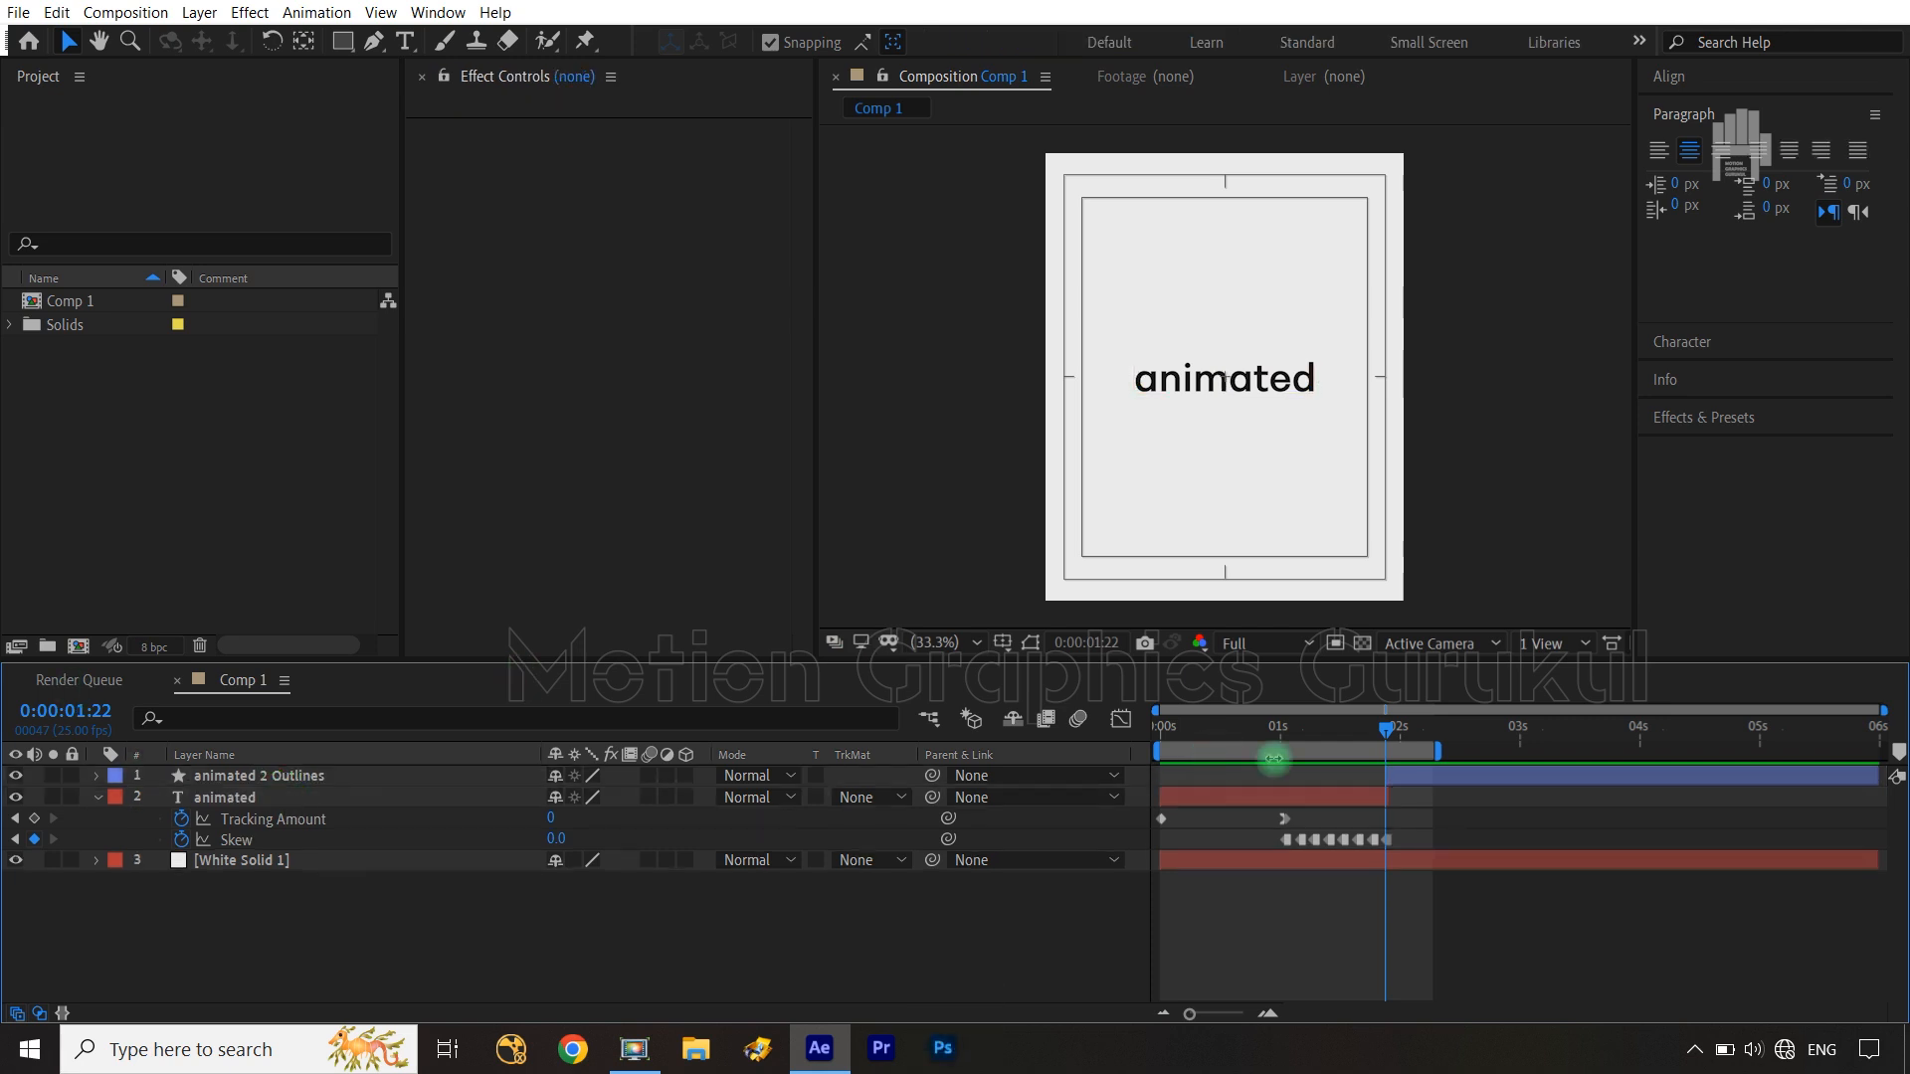
{"action": "left_click_drag", "start_coordinate": [1447, 764], "coordinate": [1586, 753]}
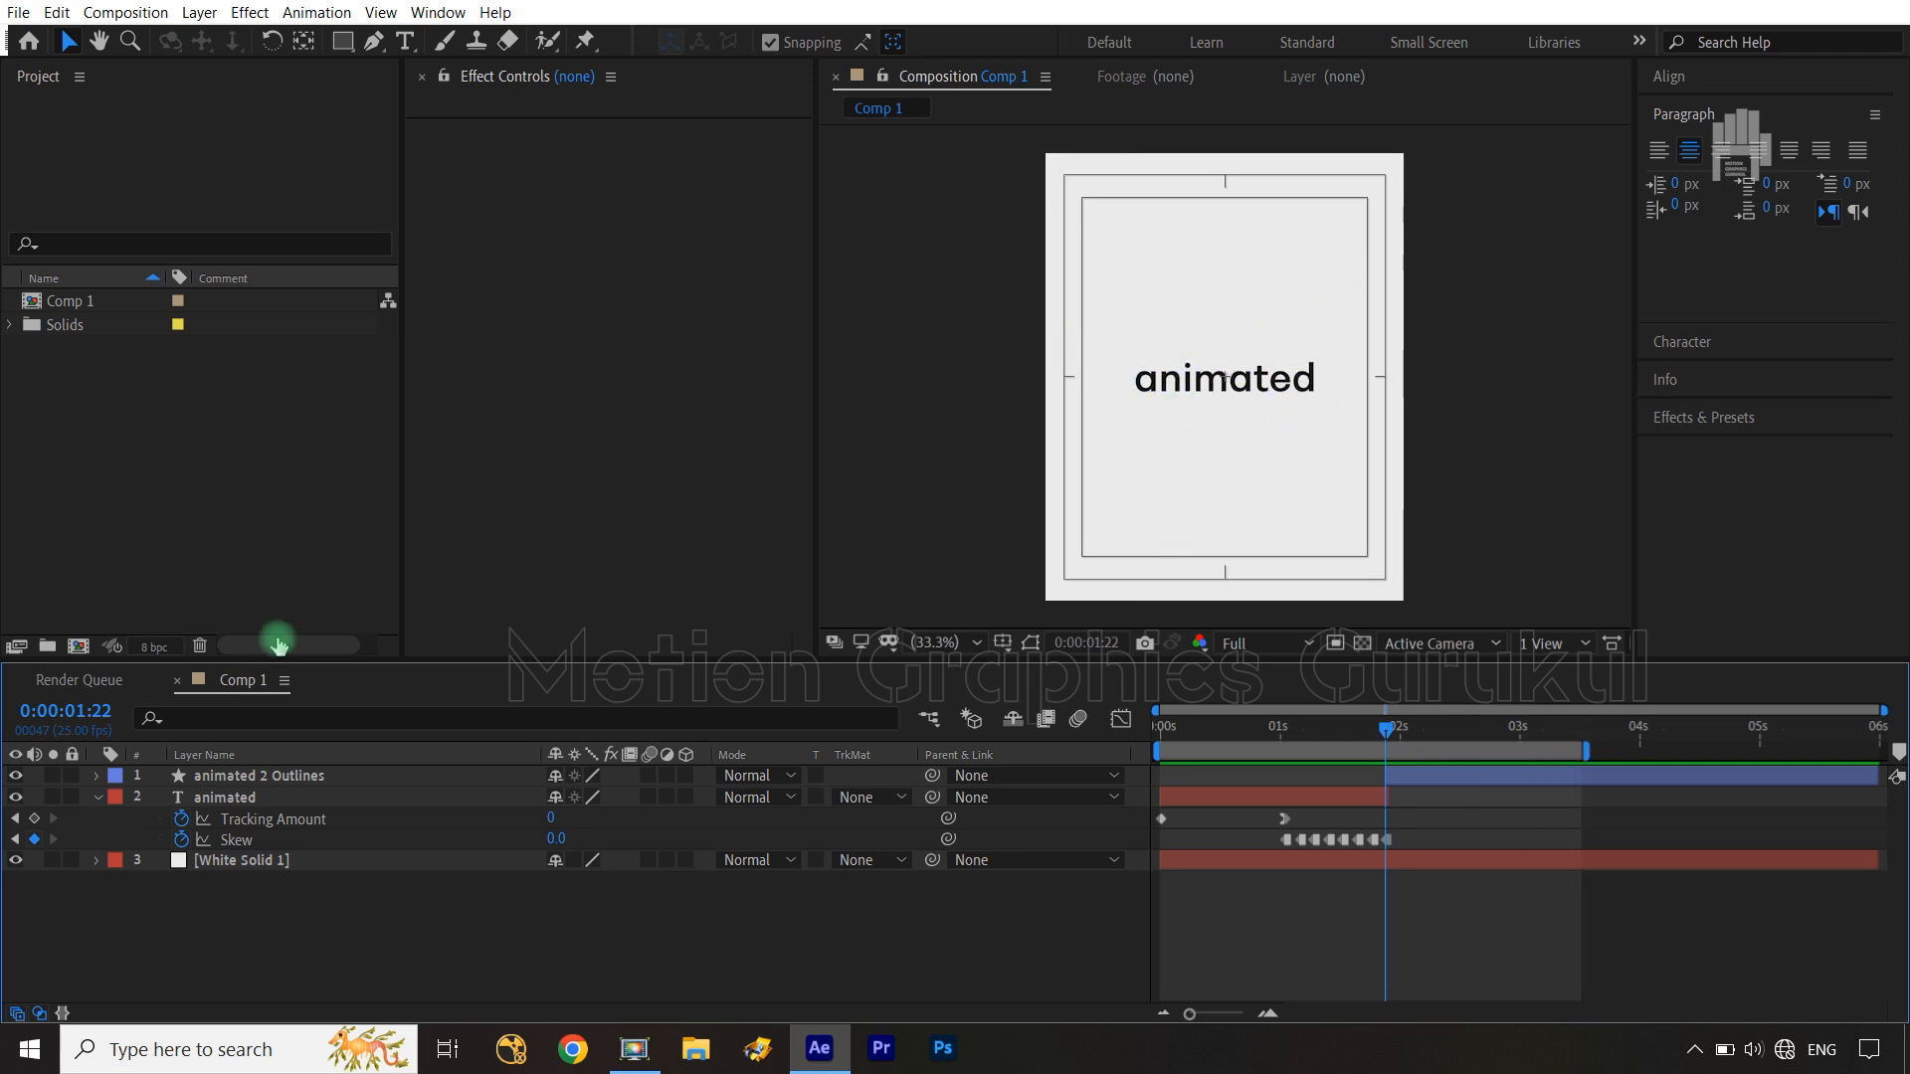
Expand the contents of "animated 2 Outlines" down to the first Path of the first letter "a" and select that path
{"action": "left_click", "coordinate": [221, 778]}
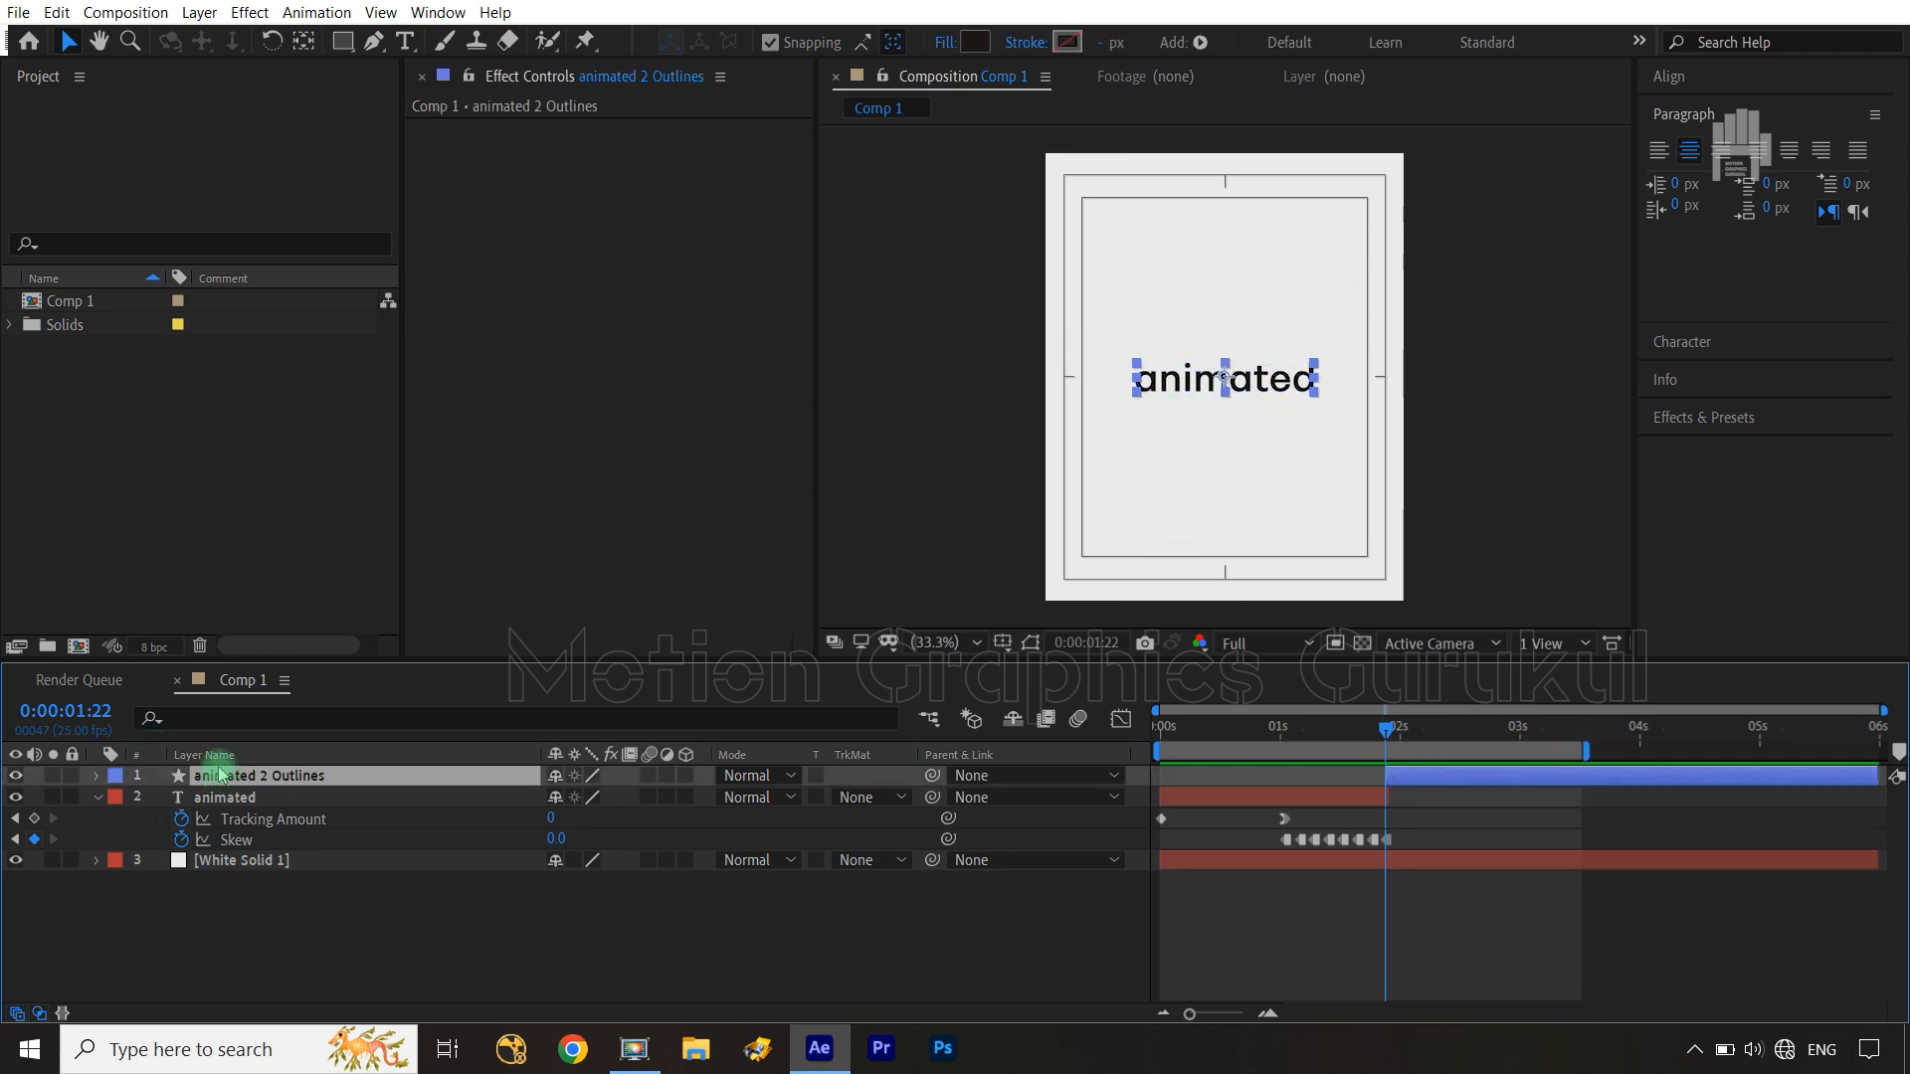
{"action": "left_click", "coordinate": [97, 777]}
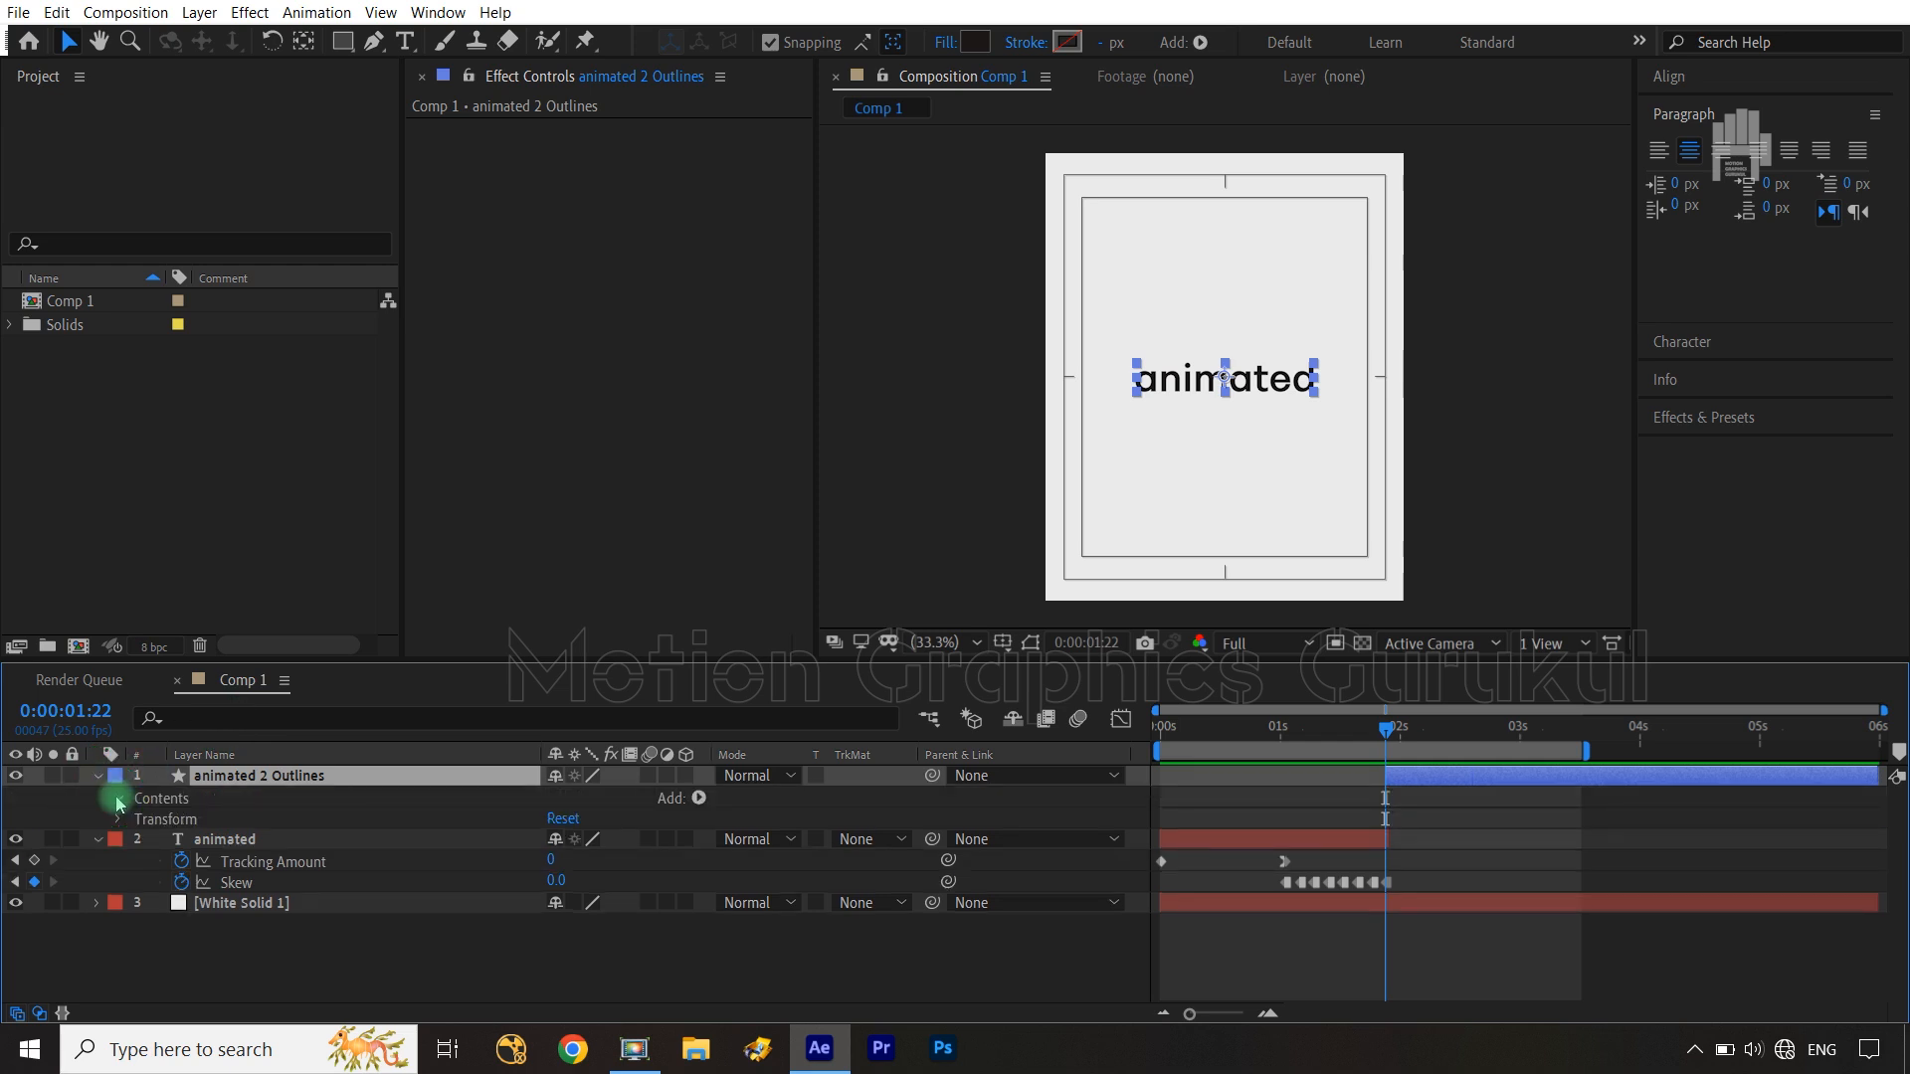
{"action": "left_click", "coordinate": [119, 798]}
{"action": "left_click", "coordinate": [139, 819]}
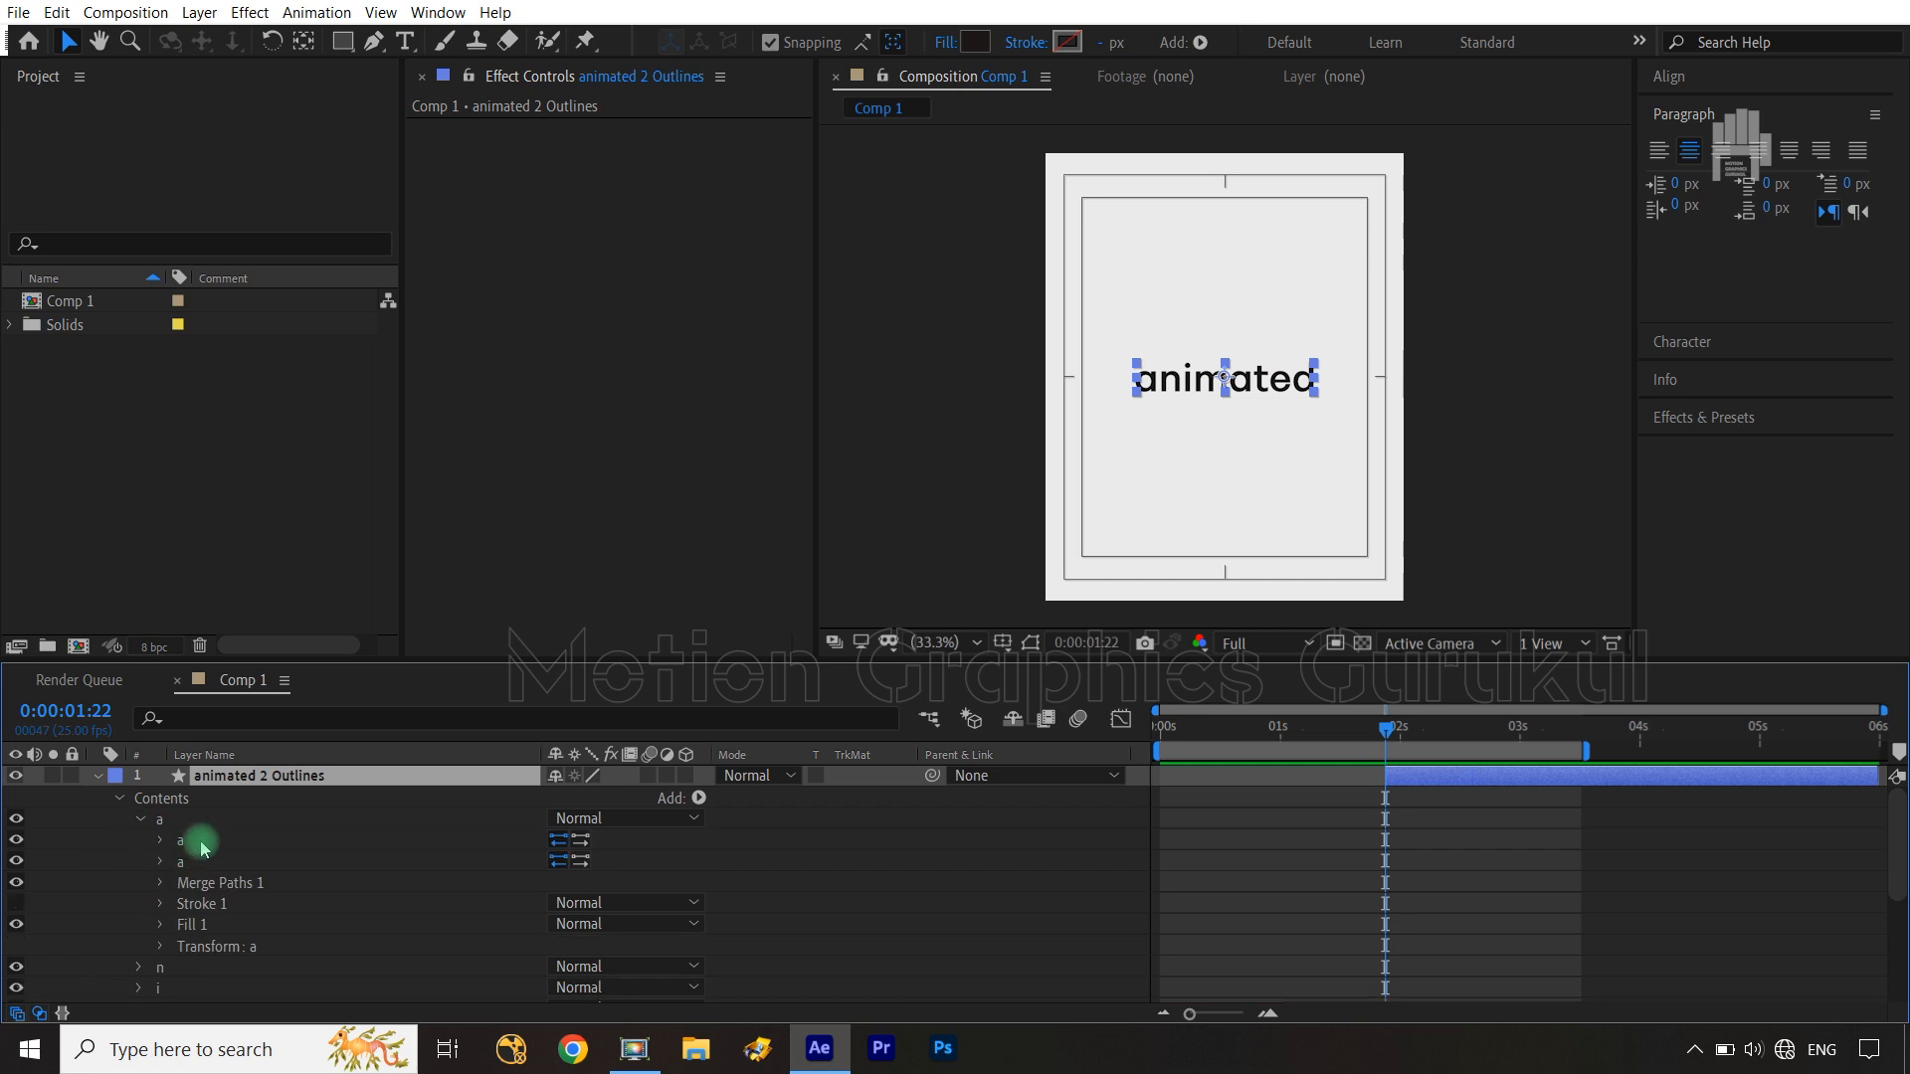
{"action": "left_click", "coordinate": [199, 844]}
{"action": "left_click", "coordinate": [160, 840]}
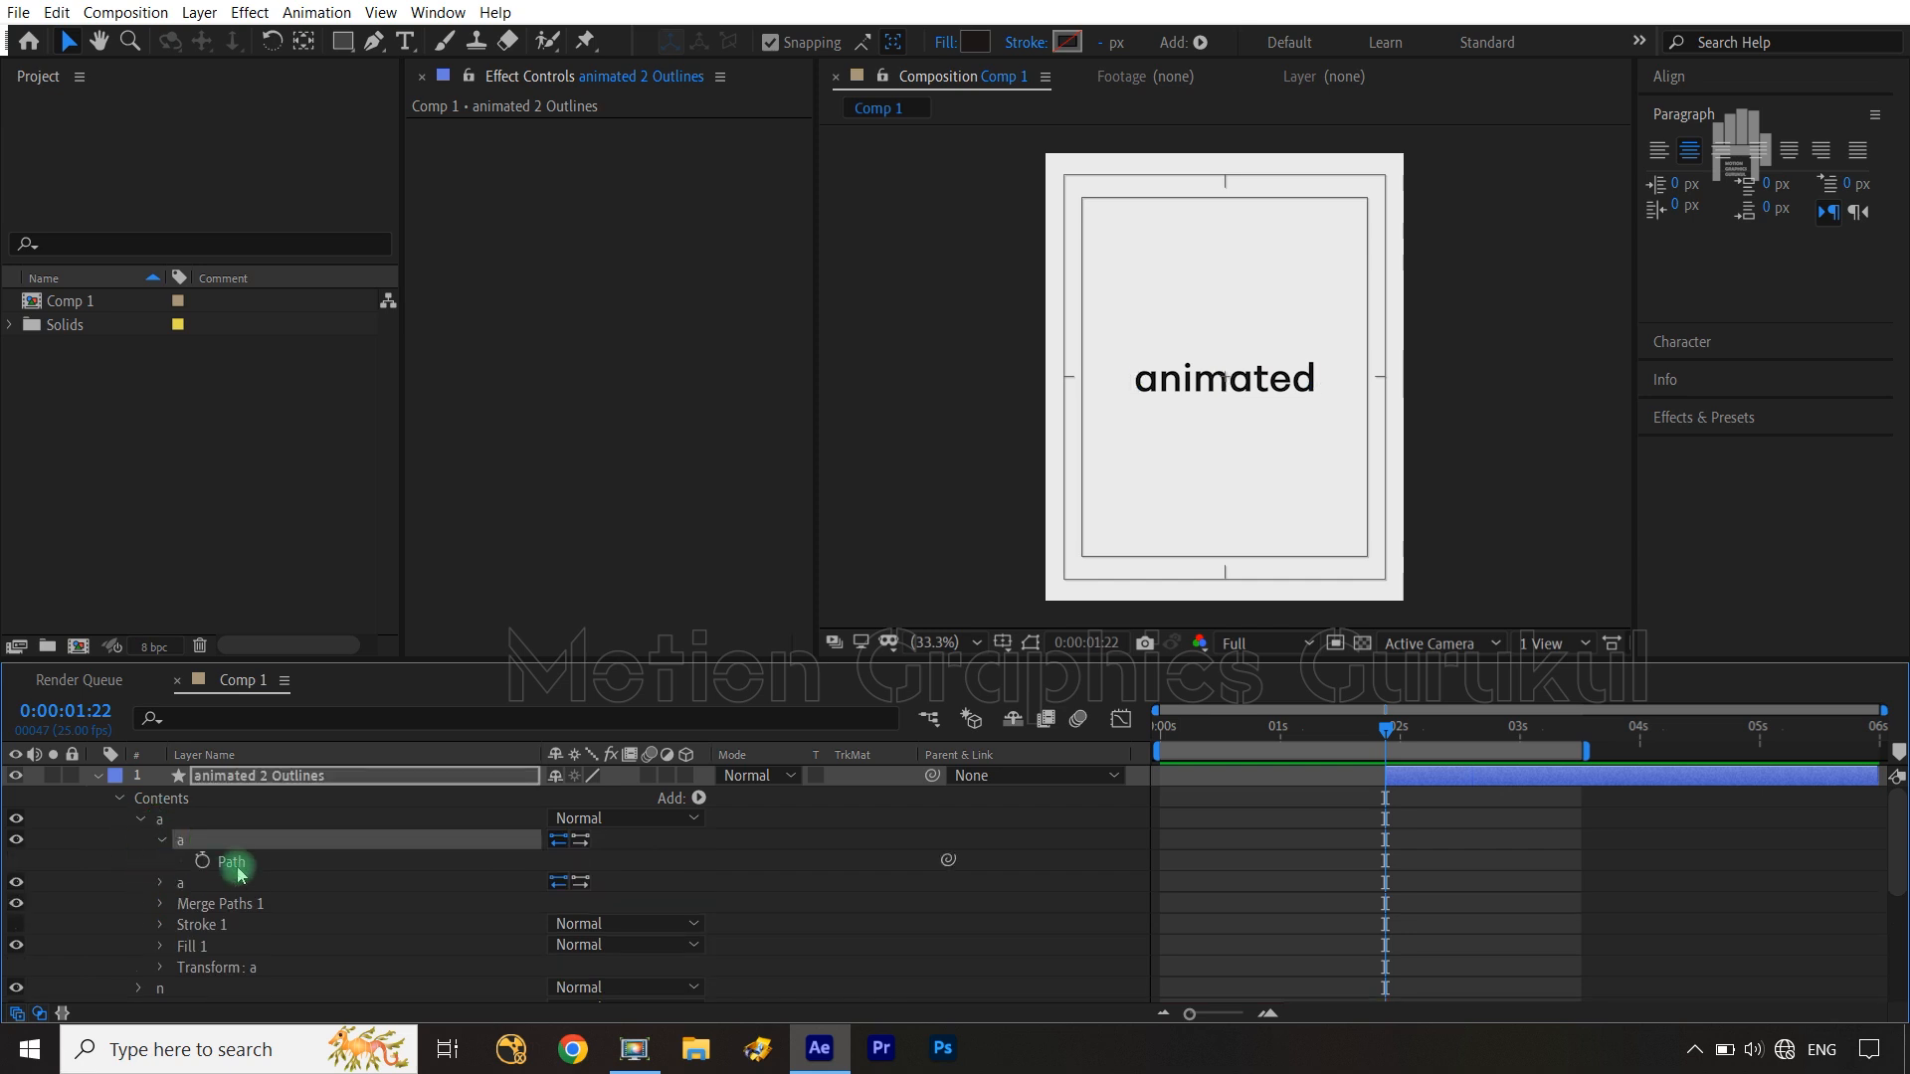
{"action": "left_click", "coordinate": [235, 862]}
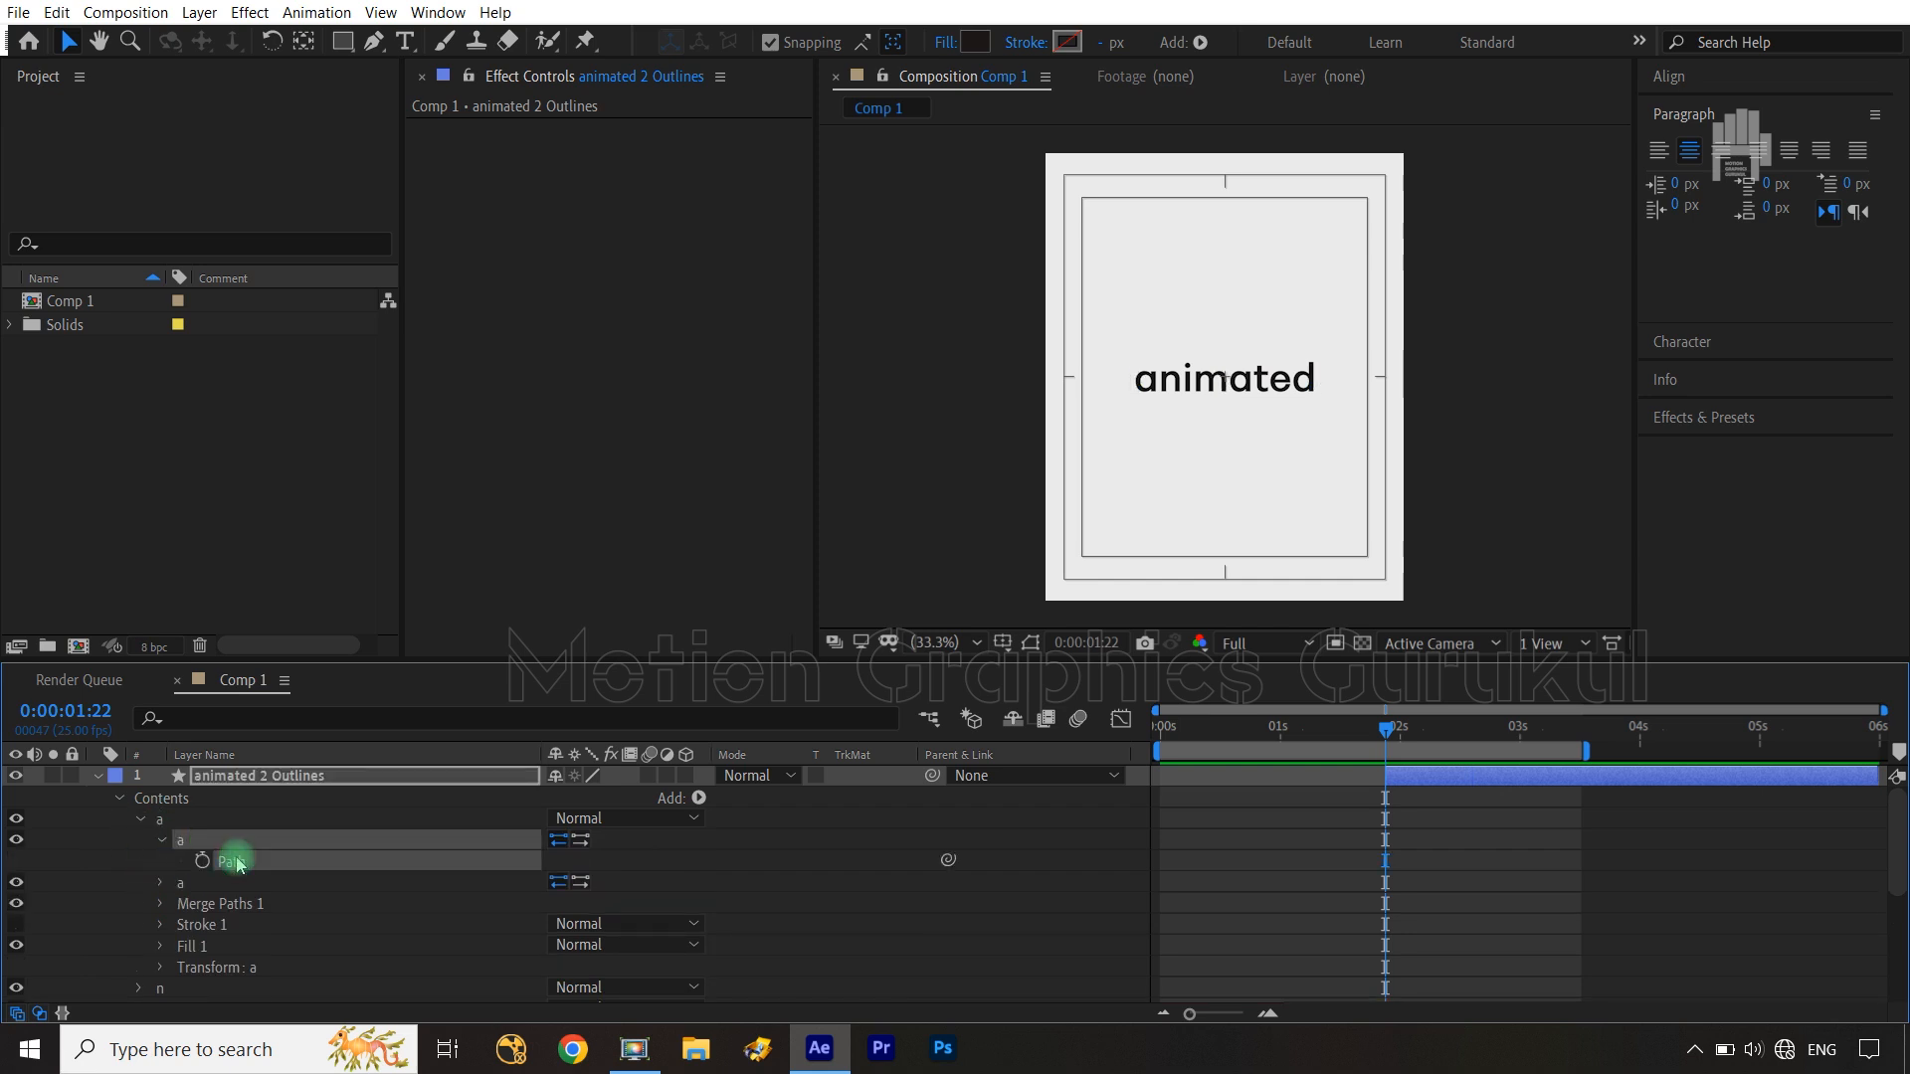
{"action": "left_click", "coordinate": [167, 845]}
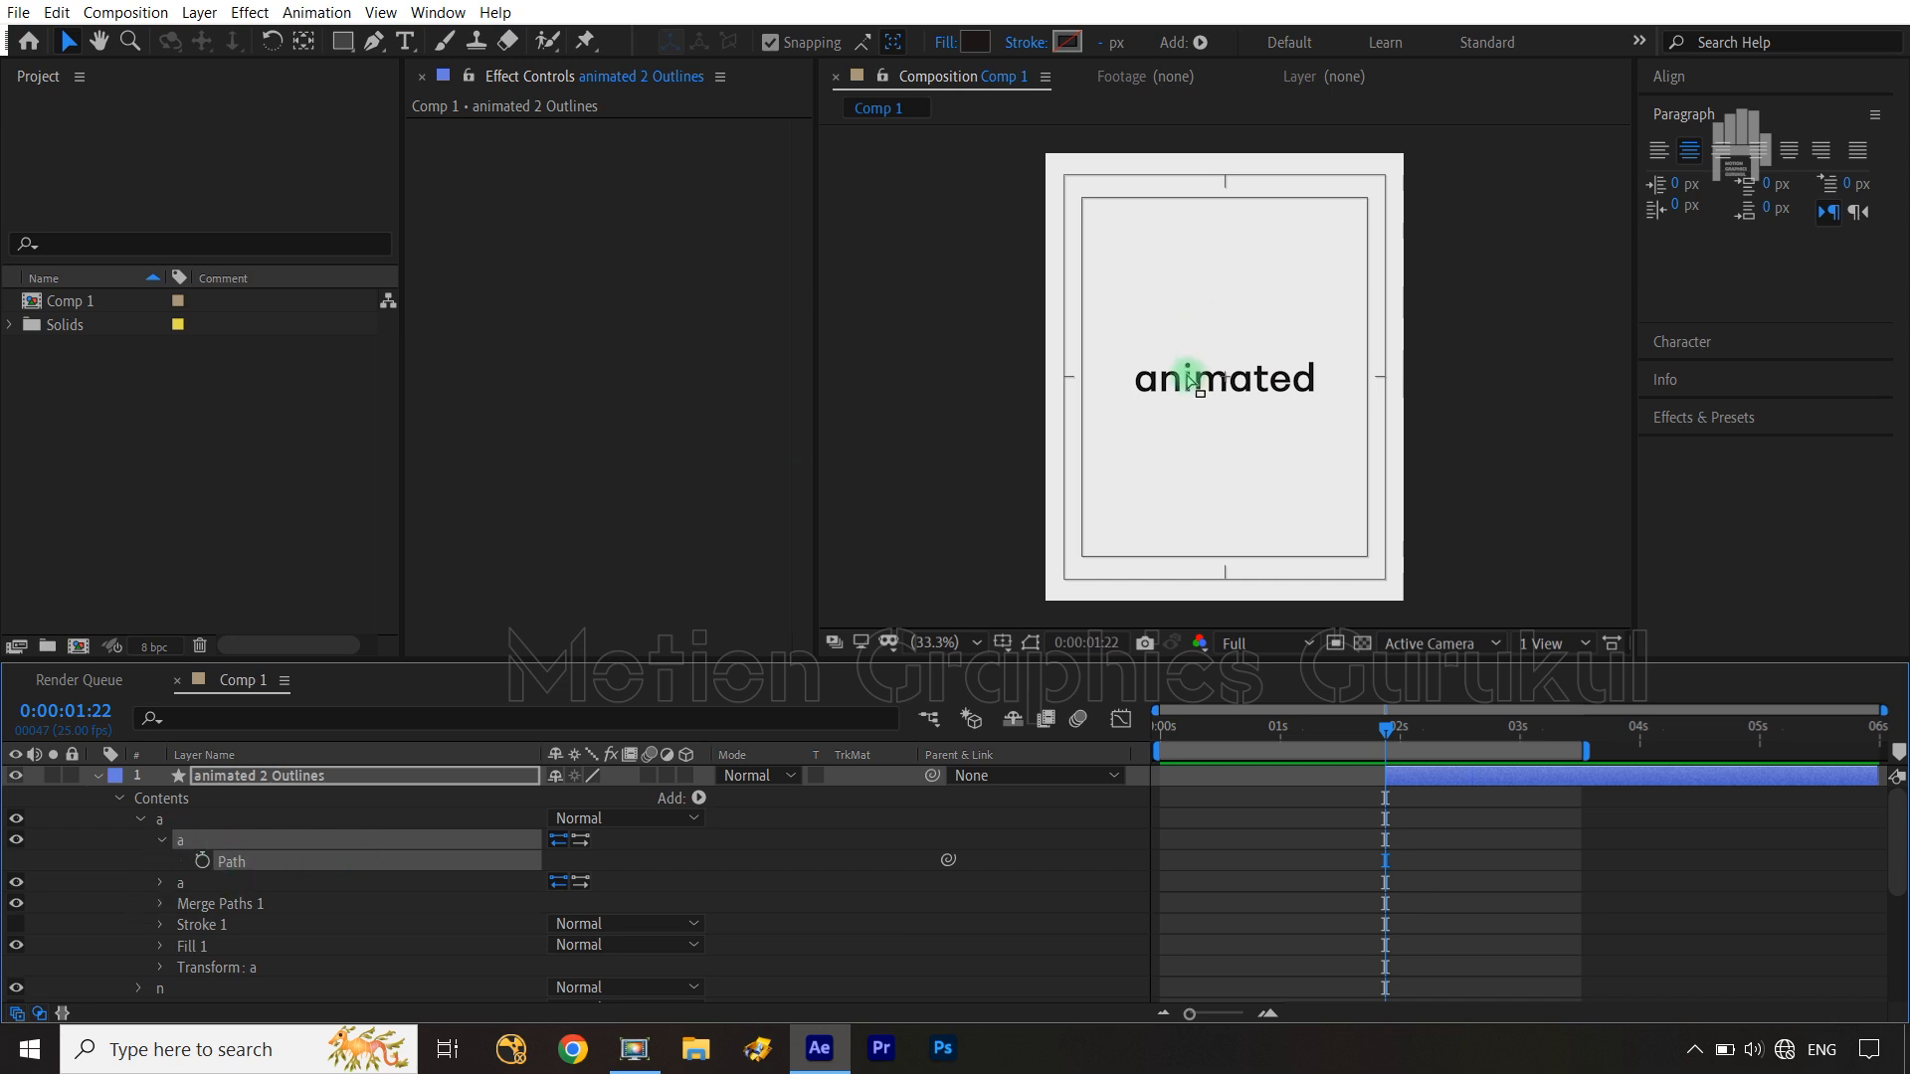
Undo the accidental shift of White Solid 1 and reselect the first path of the letter "a"
{"action": "left_click", "coordinate": [1229, 464]}
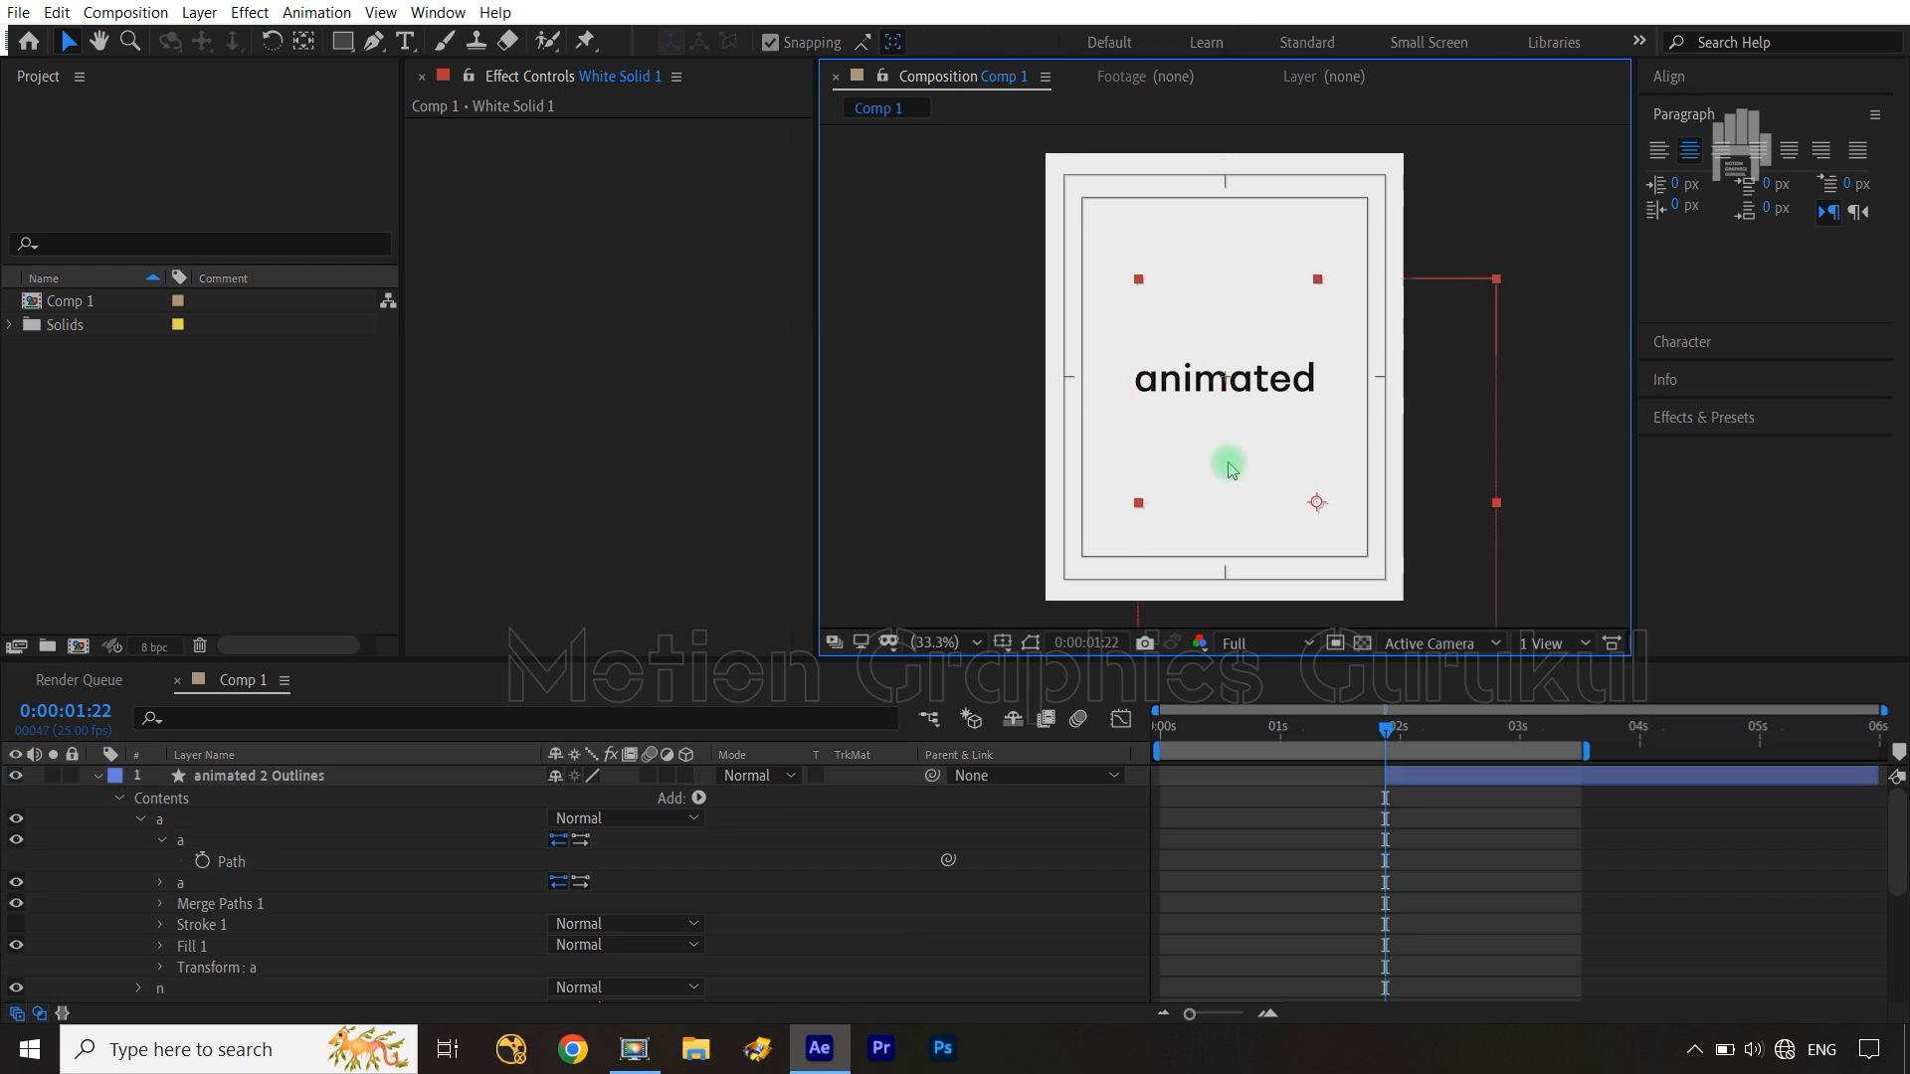
{"action": "key", "text": "ctrl+z"}
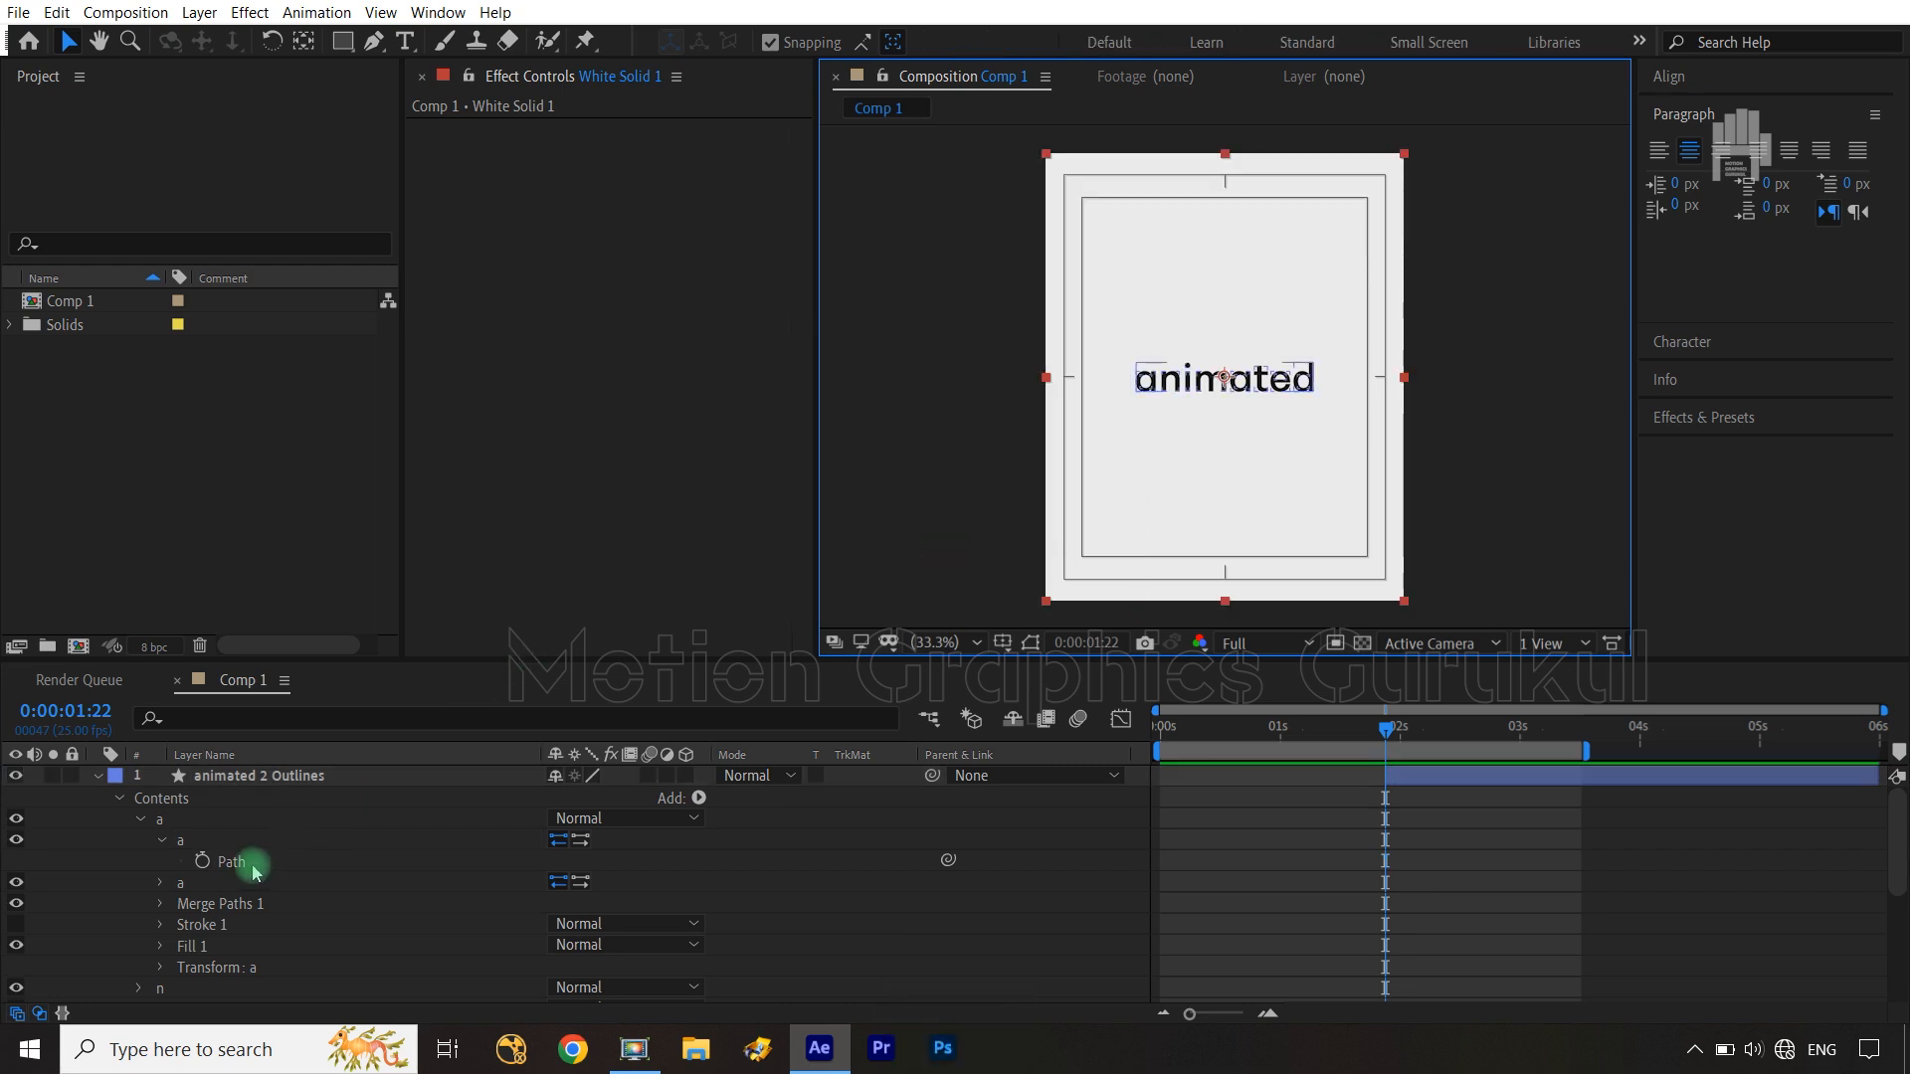
{"action": "left_click", "coordinate": [243, 862]}
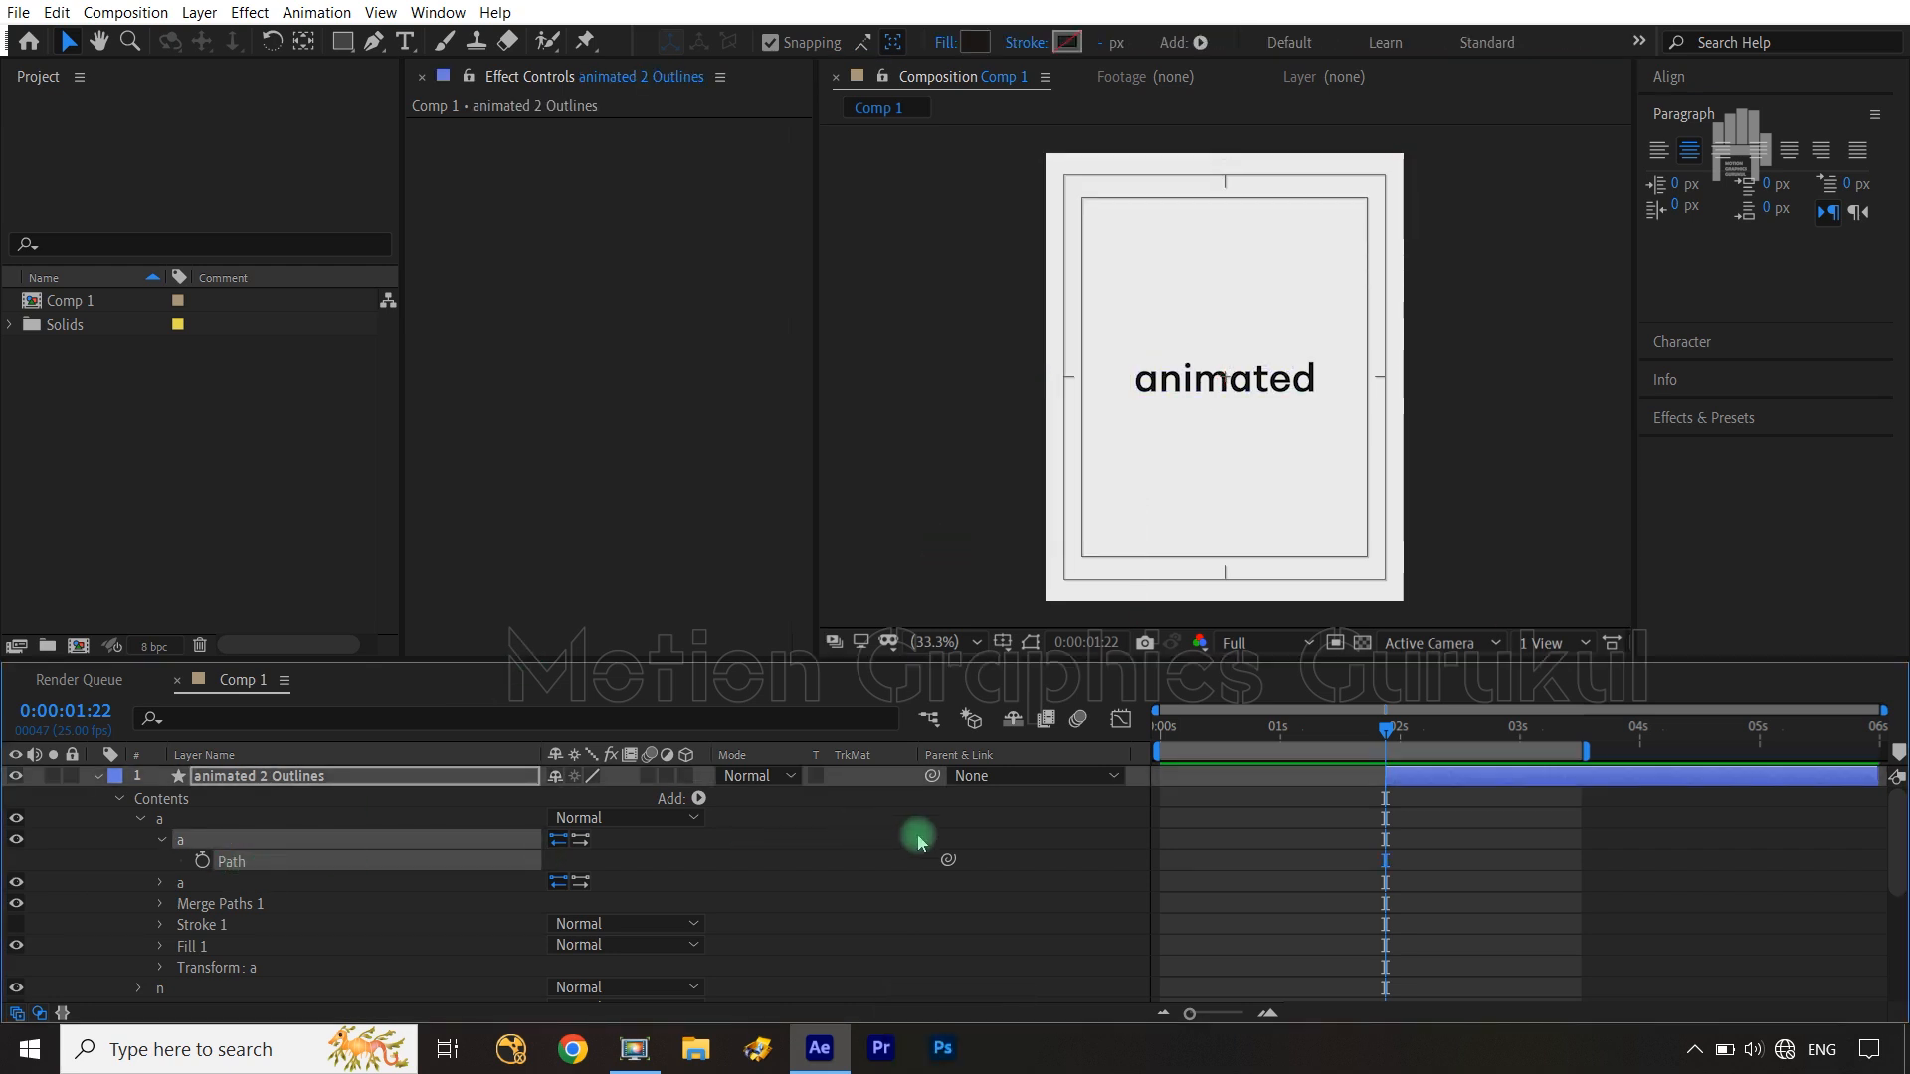
Lock the "animated" text layer and the White Solid 1 layer against accidental edits
{"action": "scroll", "coordinate": [895, 841], "scroll_direction": "down", "scroll_amount": 5}
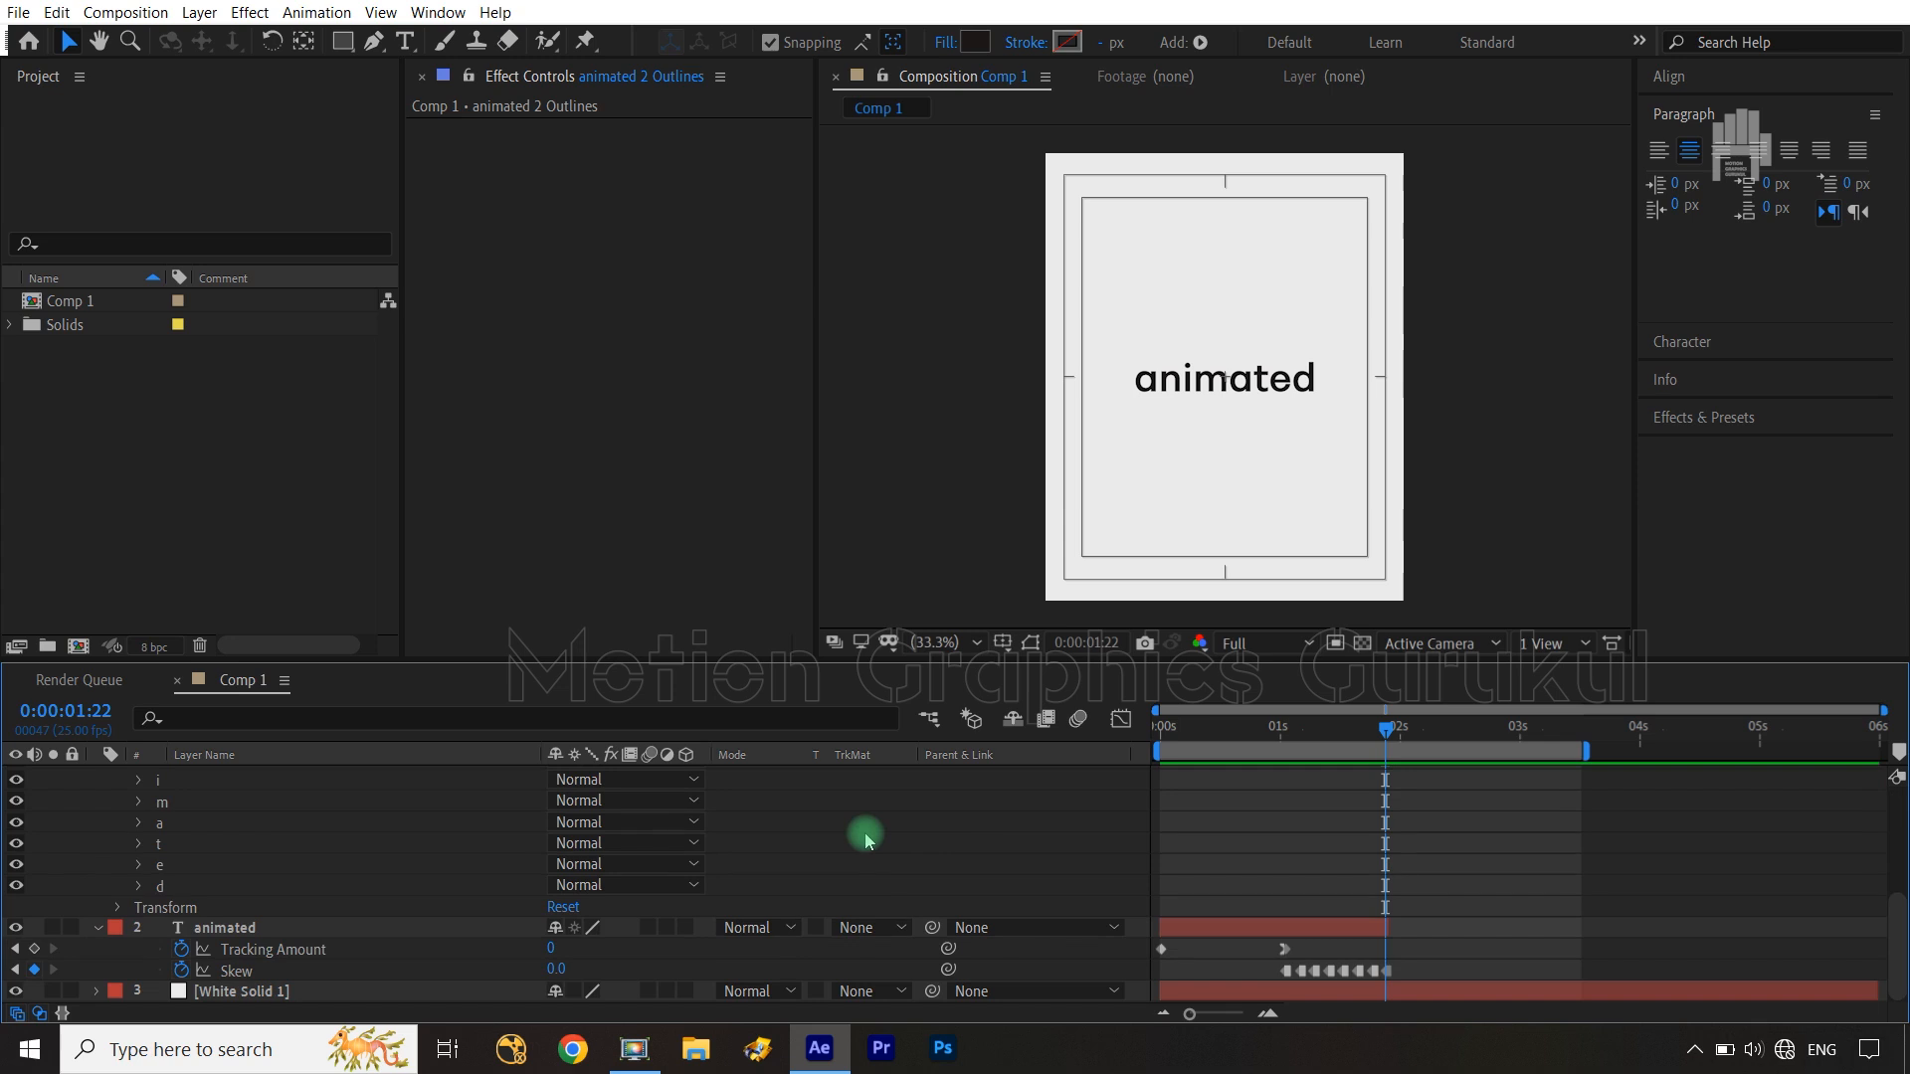
{"action": "left_click", "coordinate": [53, 927]}
{"action": "left_click", "coordinate": [53, 927]}
{"action": "left_click", "coordinate": [72, 928]}
{"action": "left_click", "coordinate": [71, 991]}
{"action": "scroll", "coordinate": [329, 829], "scroll_direction": "up", "scroll_amount": 5}
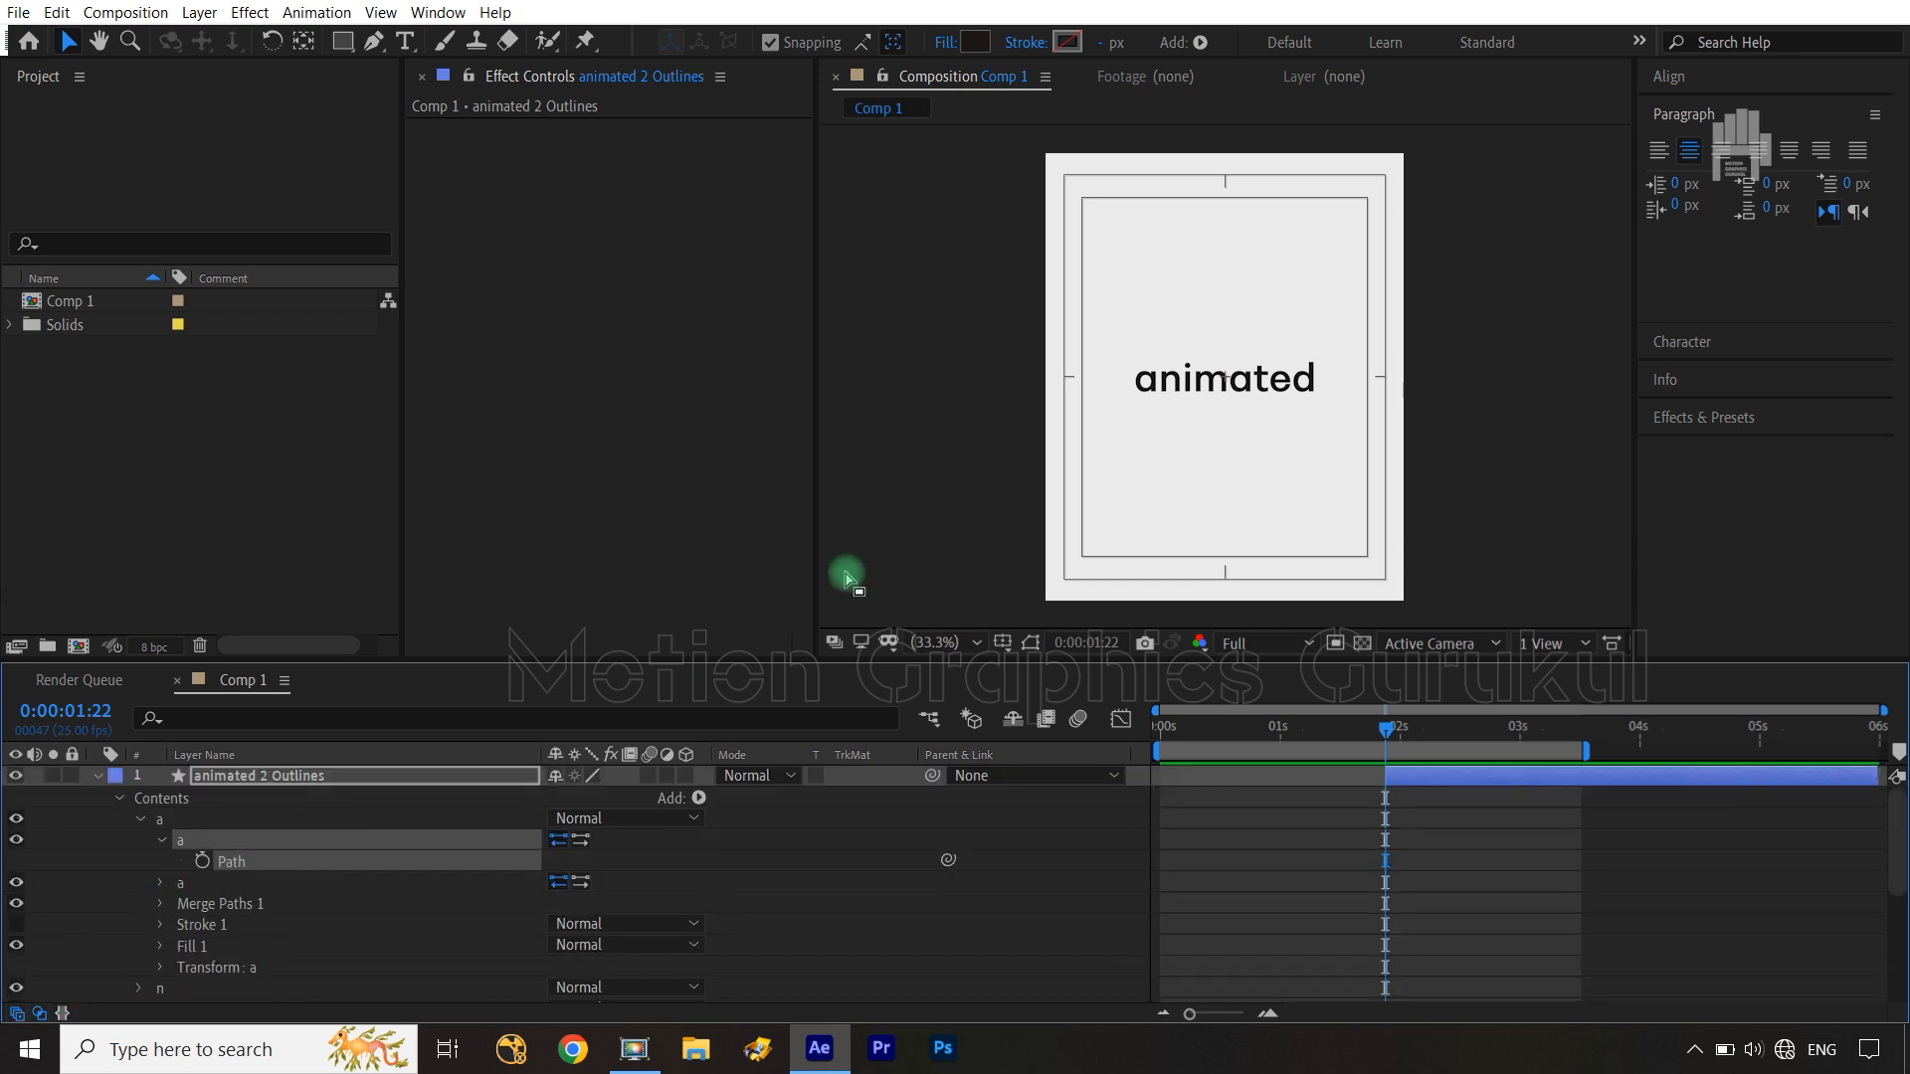
Set Path keyframes at 0:00:01:22 on both paths of the first letter "a"
{"action": "left_click", "coordinate": [160, 883]}
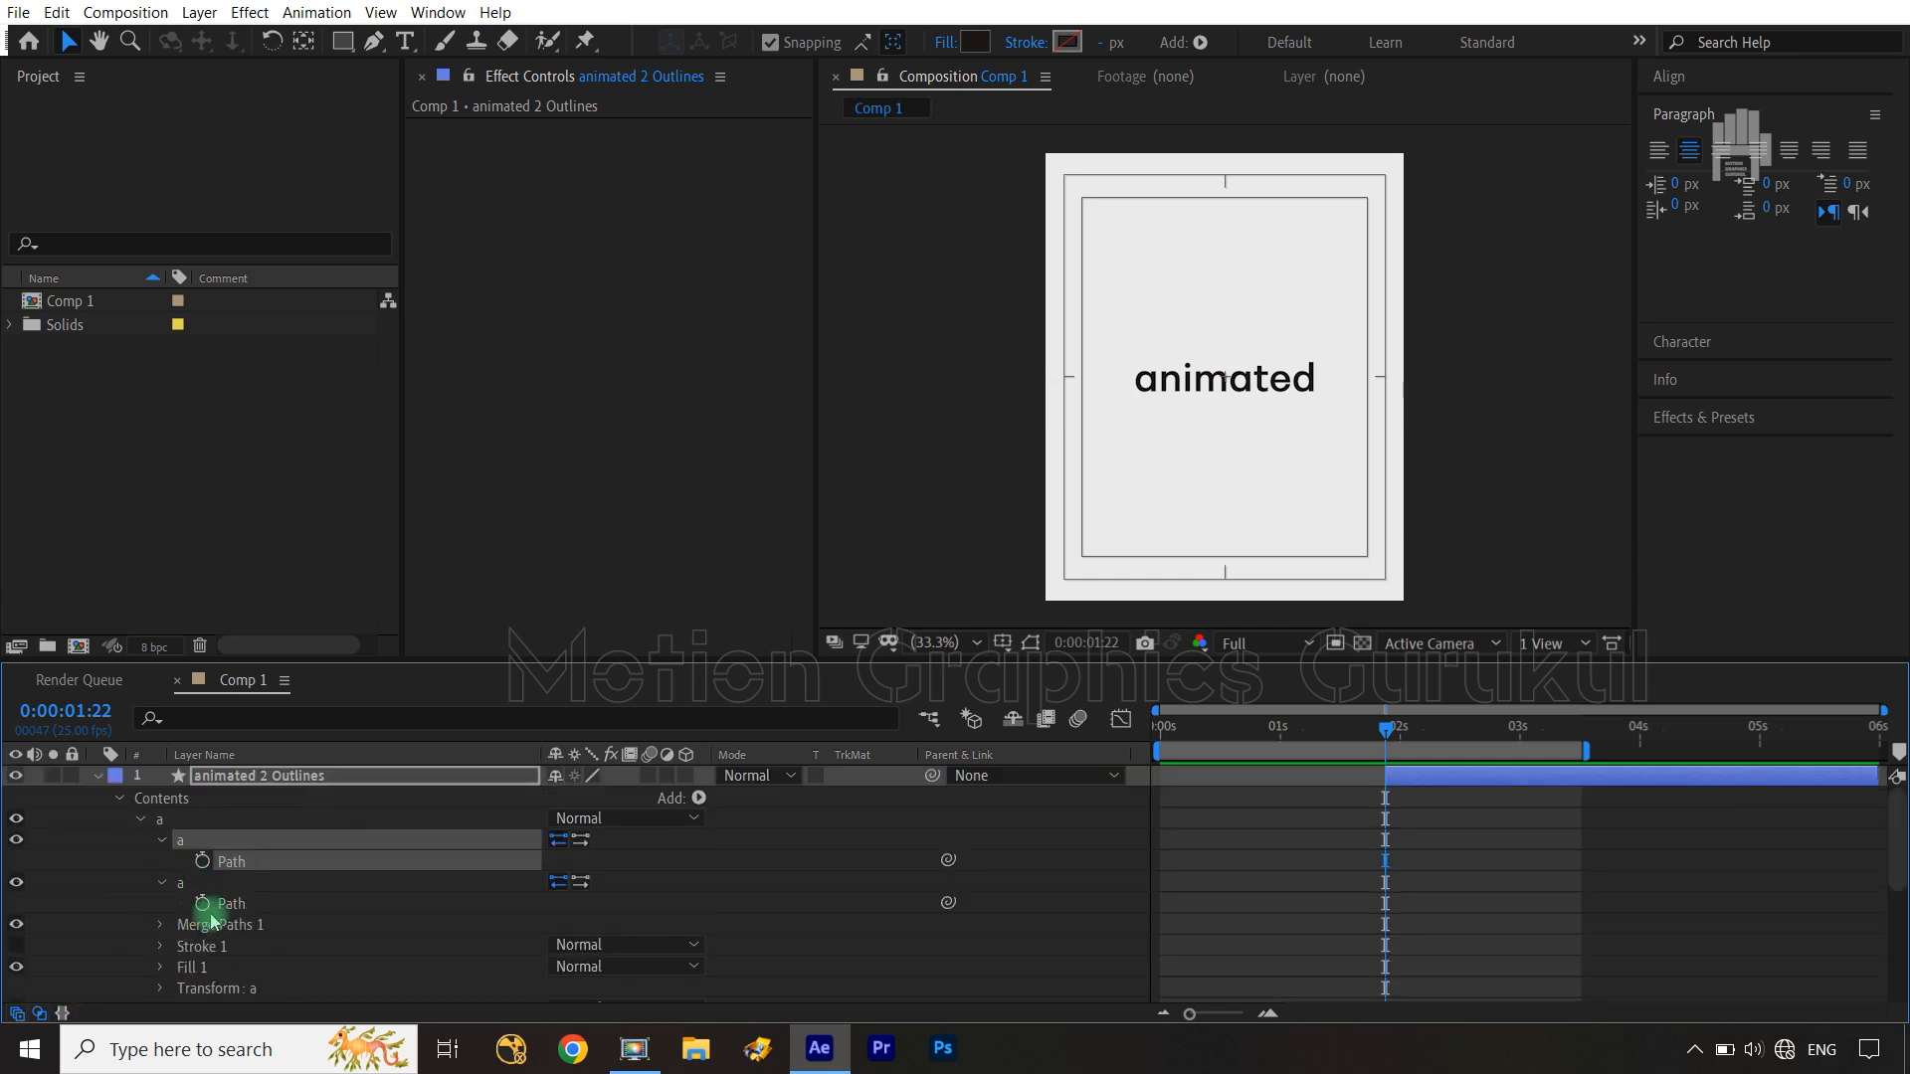
{"action": "left_click", "coordinate": [202, 903]}
{"action": "left_click", "coordinate": [202, 860]}
View the composition at 100% and select all path points of the first letter "a" with the Pen tool
{"action": "left_click", "coordinate": [1139, 383]}
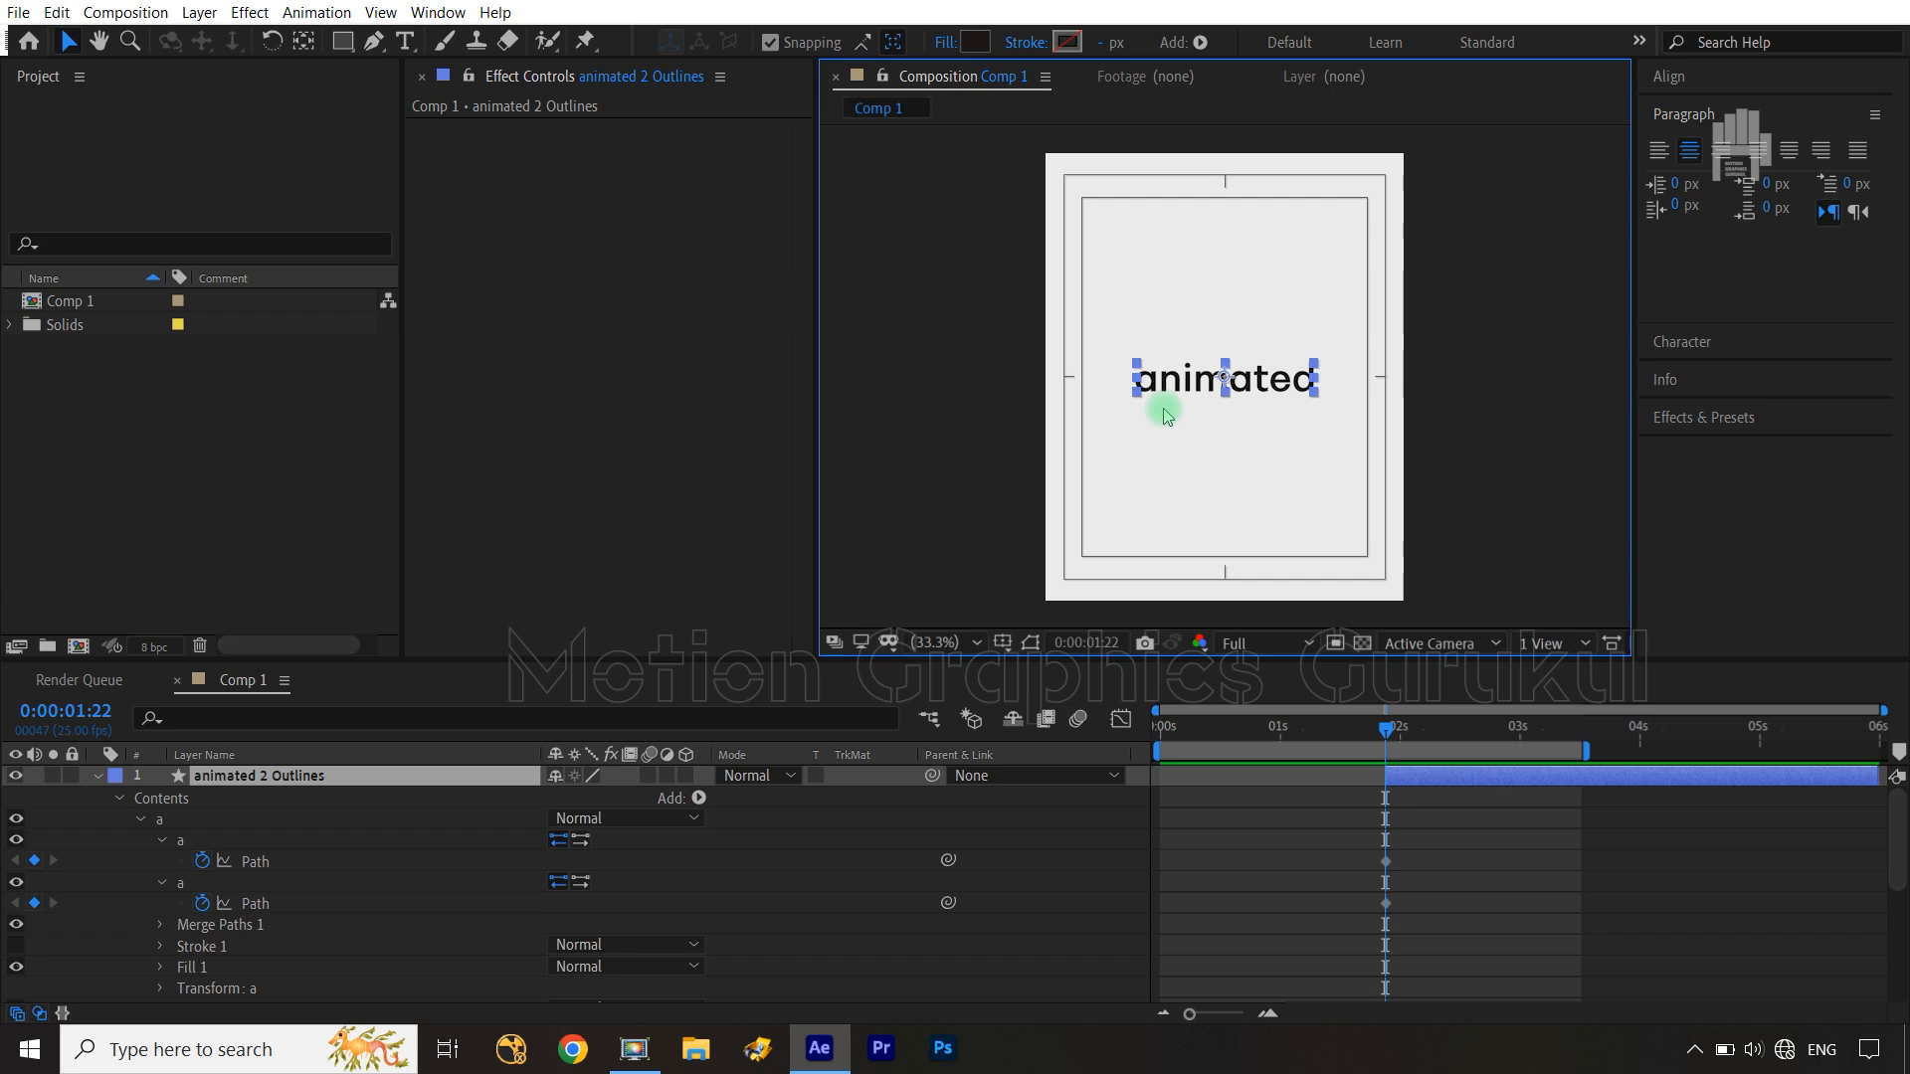
{"action": "key", "text": "slash"}
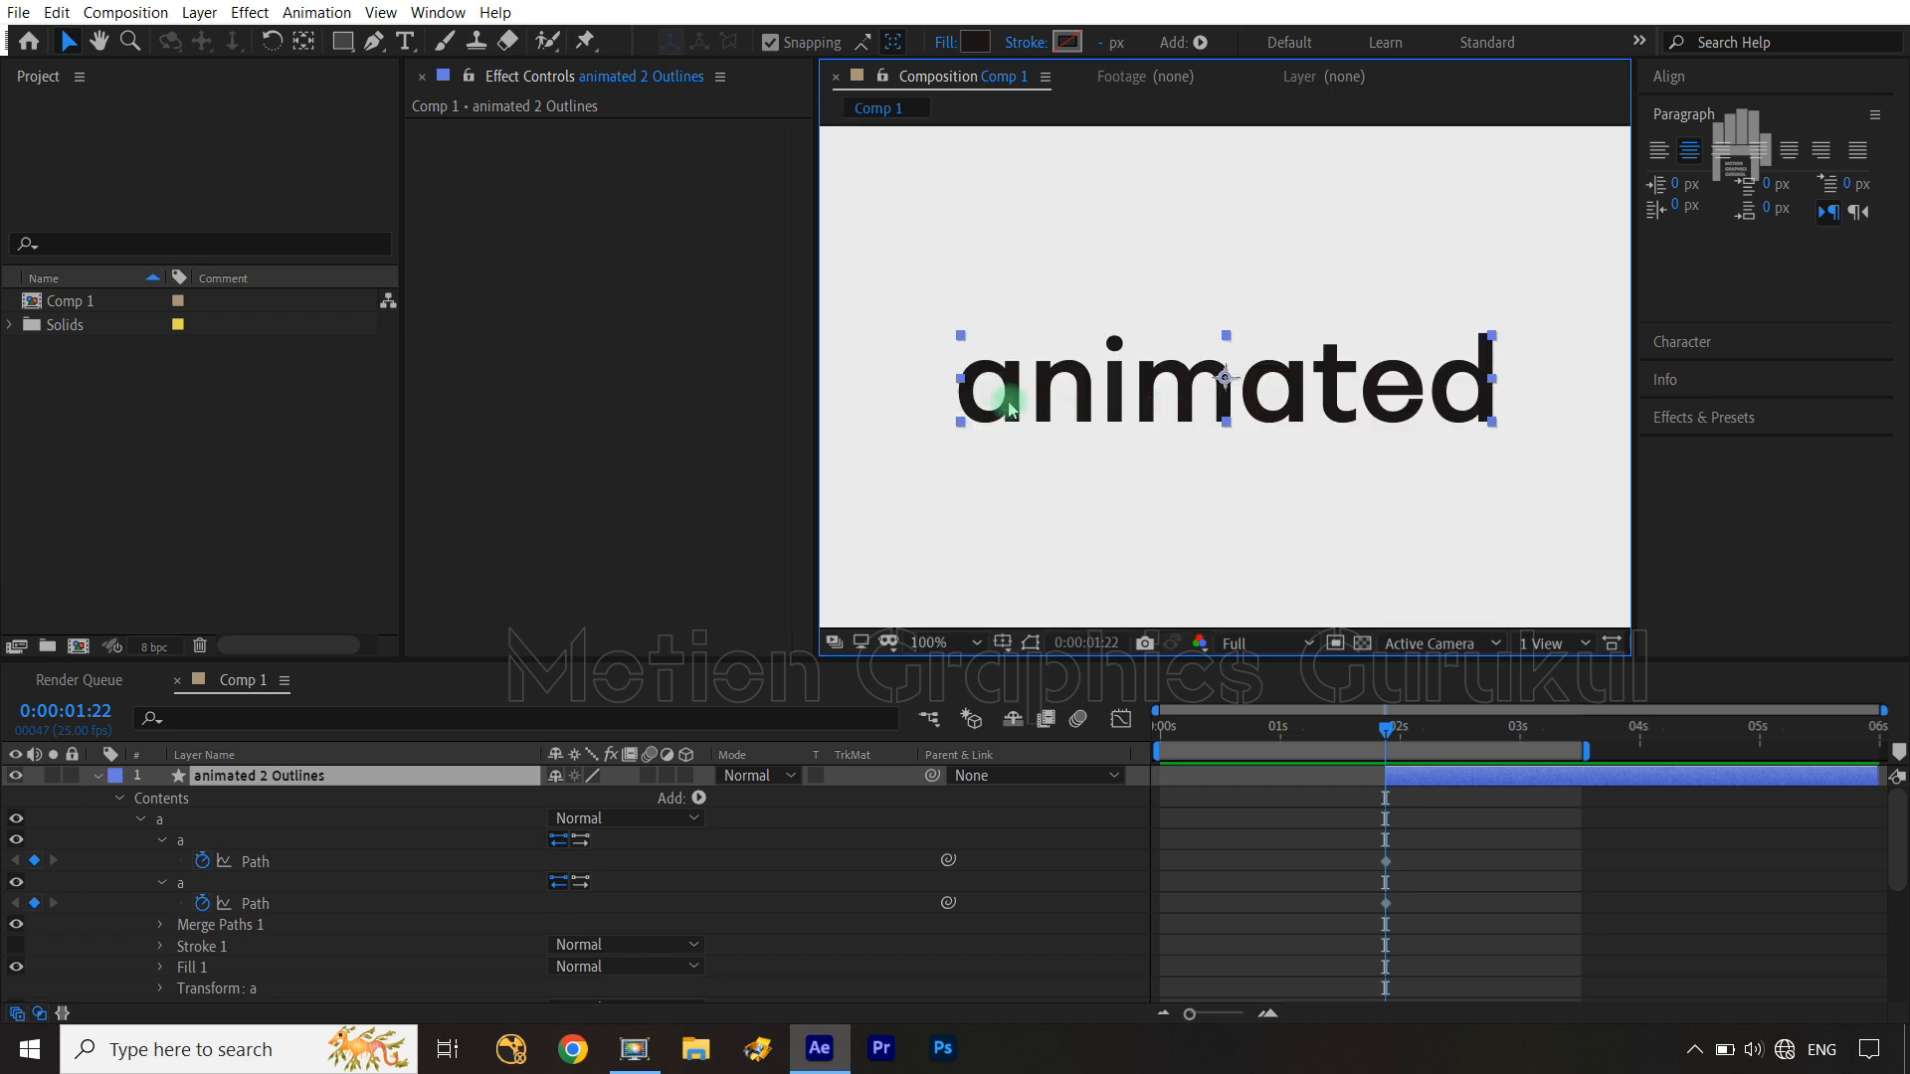
{"action": "left_click", "coordinate": [373, 41]}
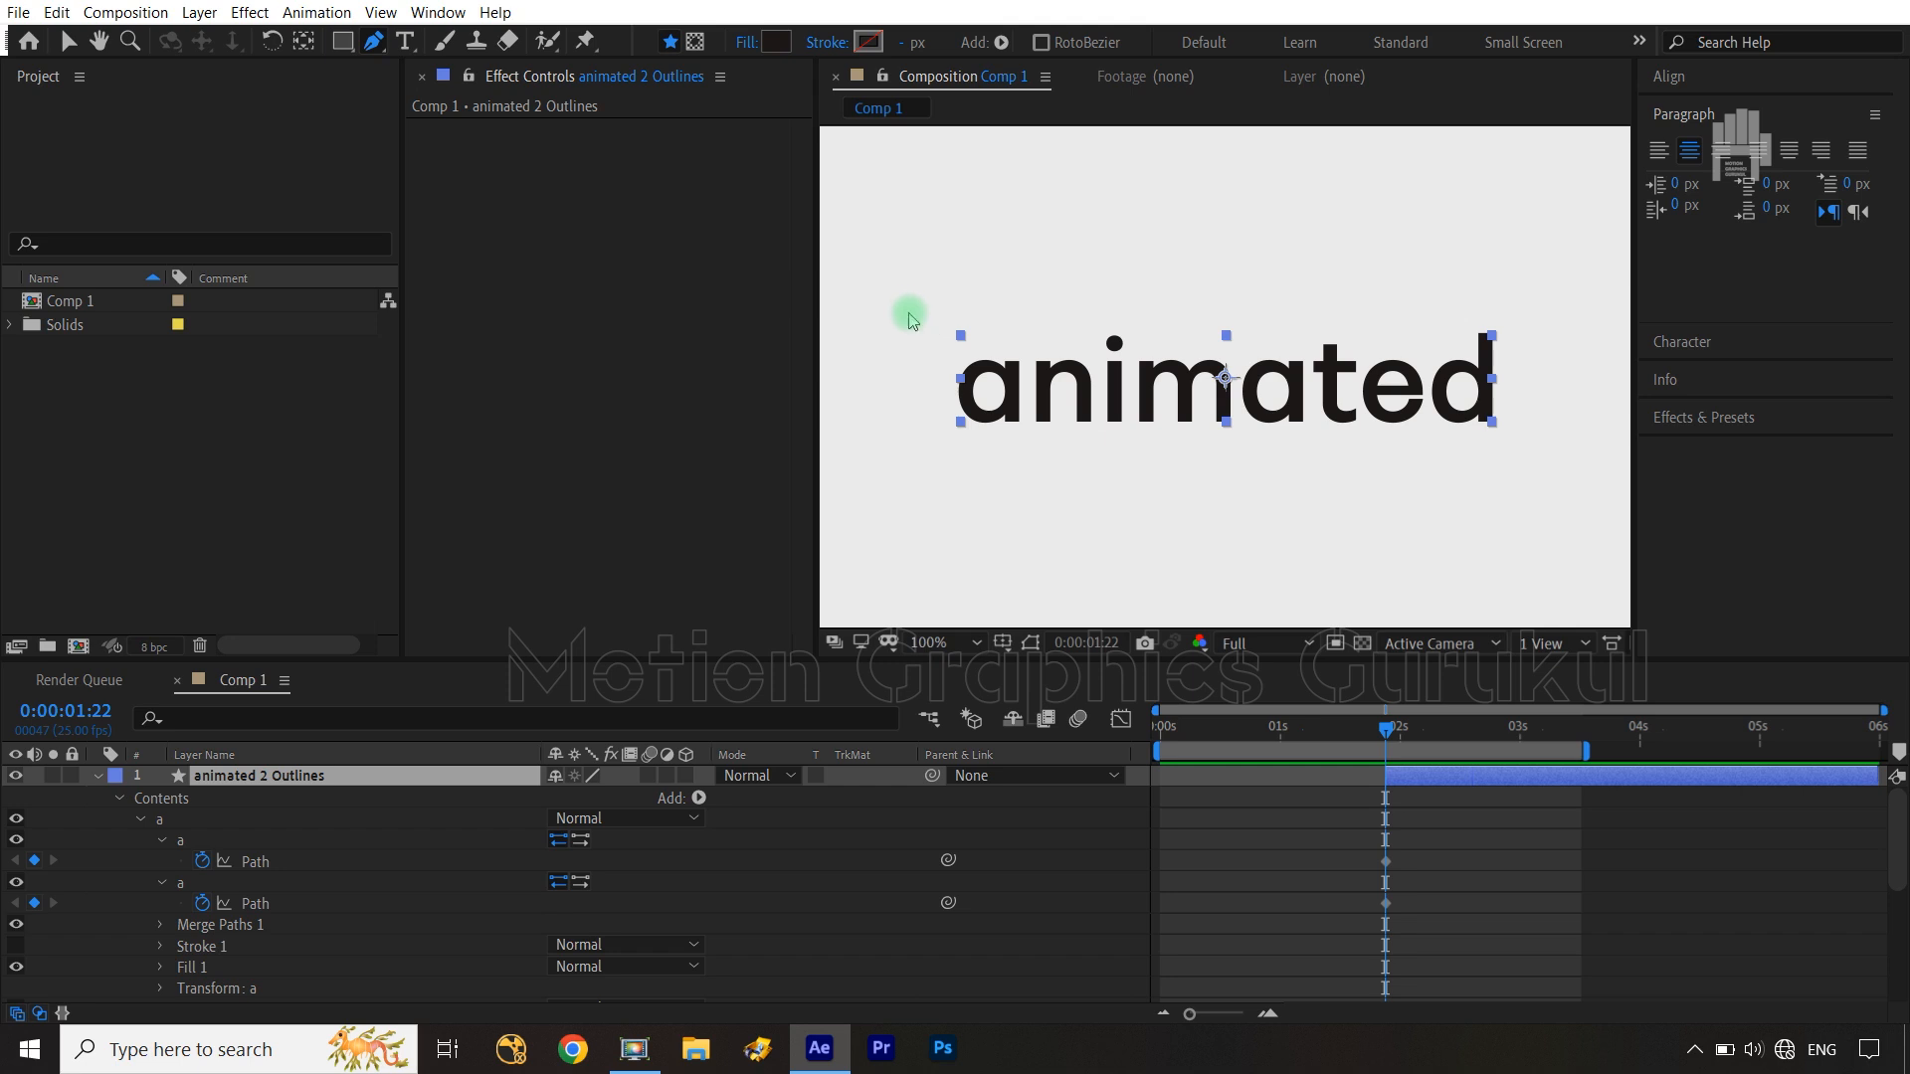
{"action": "left_click_drag", "start_coordinate": [913, 322], "coordinate": [1033, 485]}
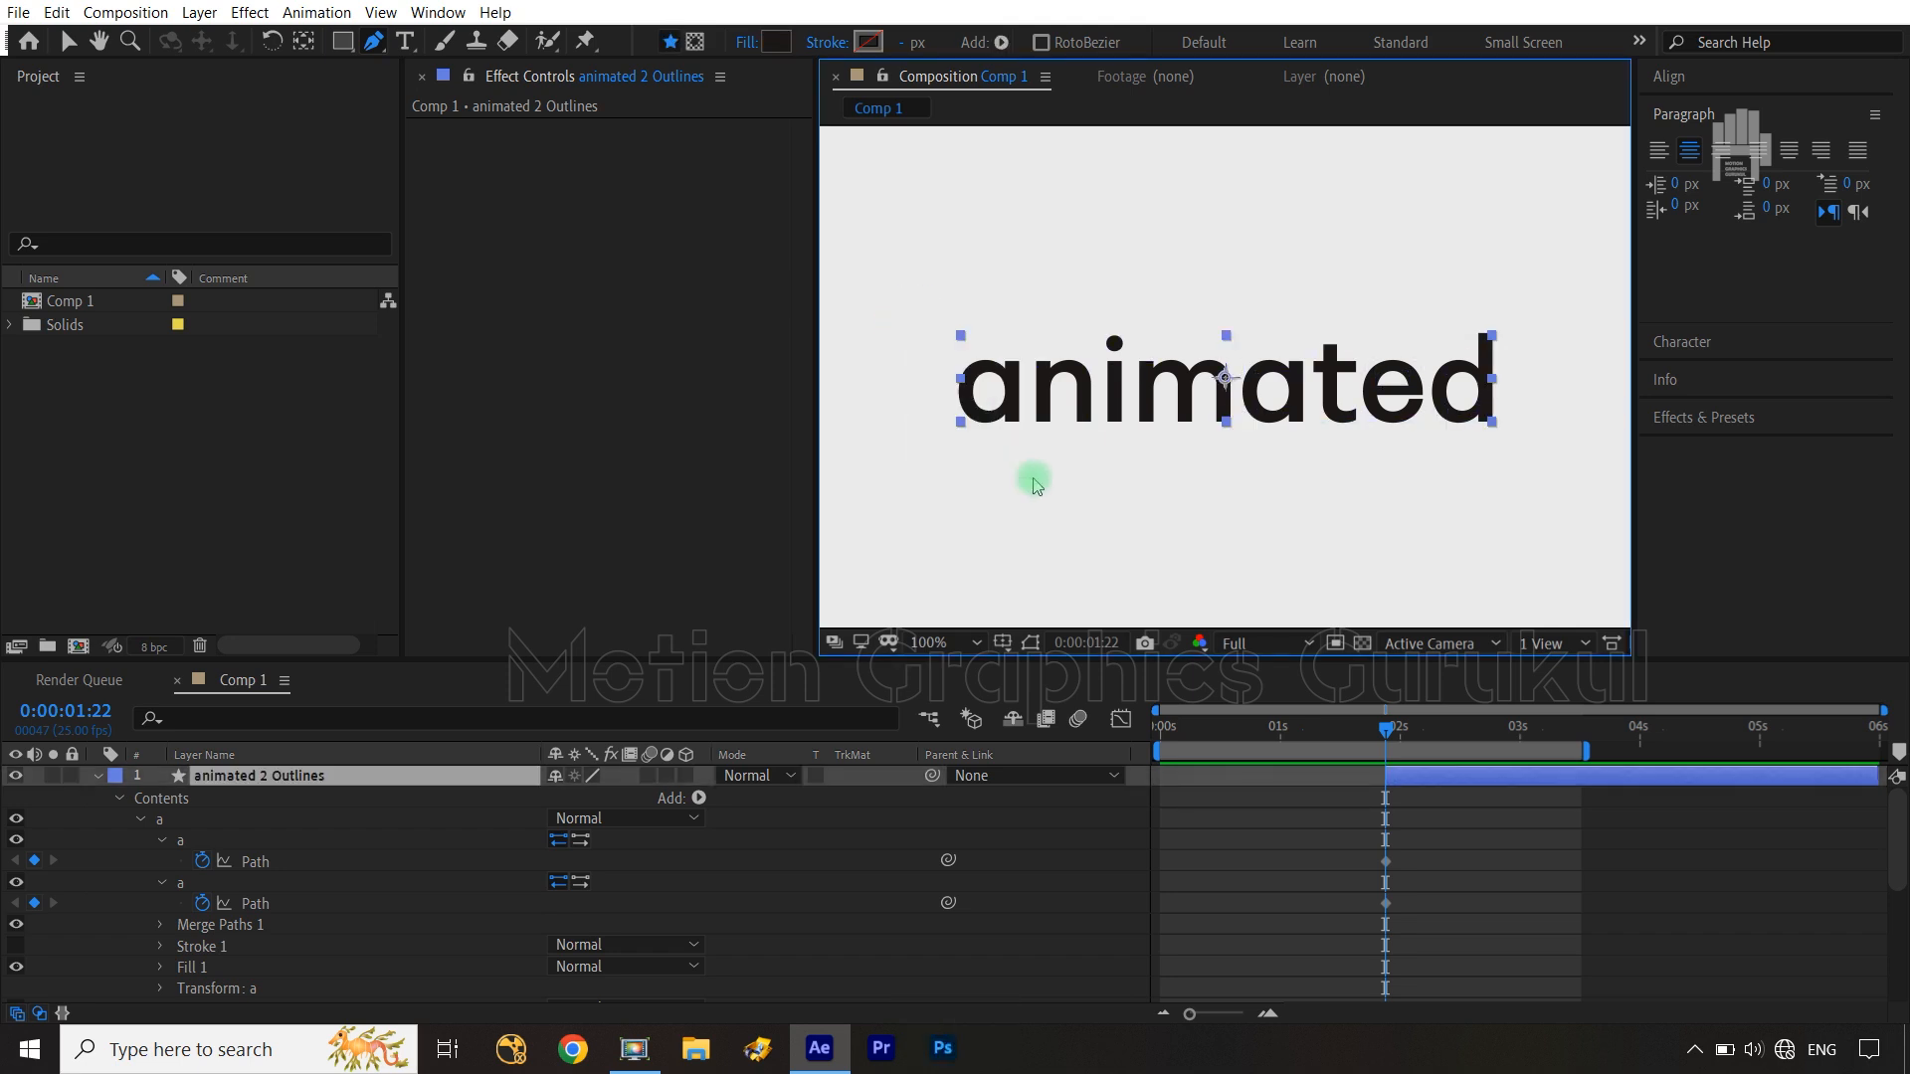
{"action": "left_click", "coordinate": [1015, 405]}
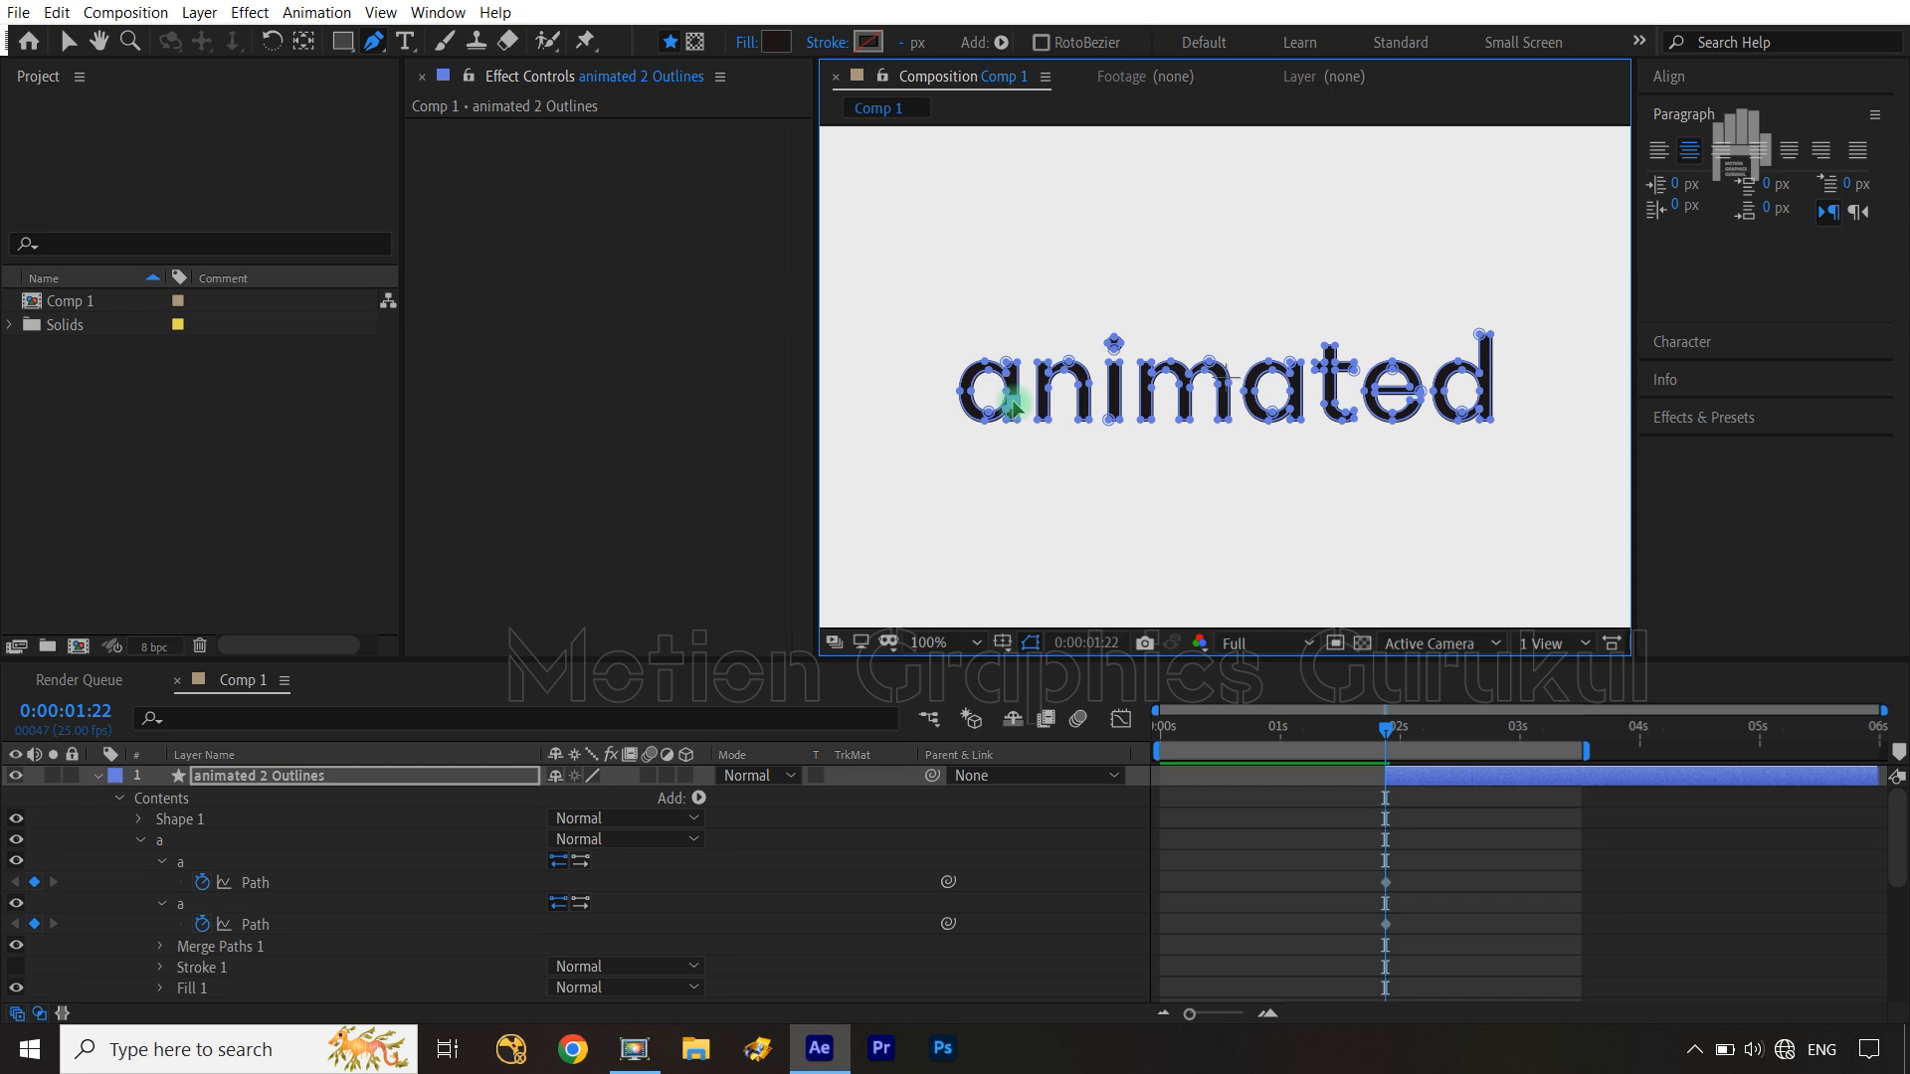
{"action": "left_click_drag", "start_coordinate": [922, 332], "coordinate": [1033, 473]}
Test moving the letter's points upward, undo the move, and hide the "animated" text layer beneath the outlines
{"action": "left_click_drag", "start_coordinate": [1015, 375], "coordinate": [1016, 317]}
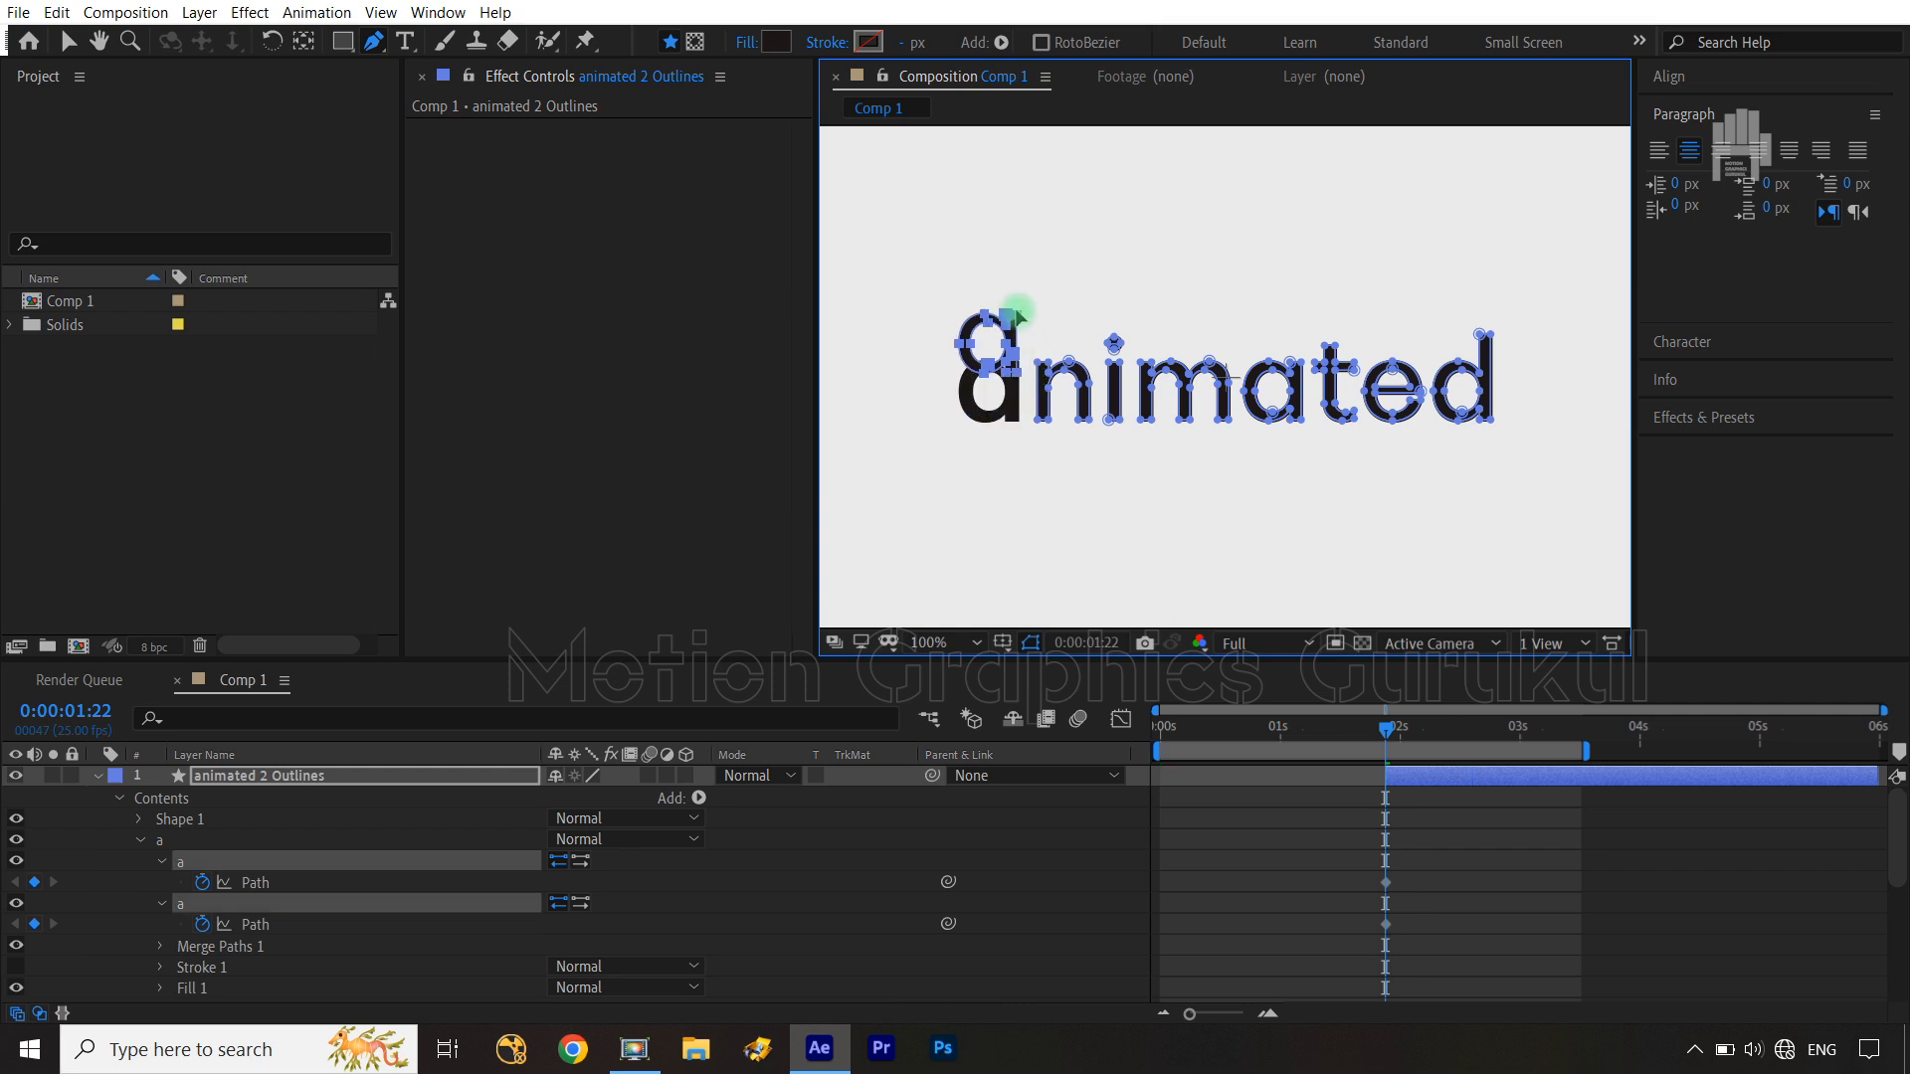
{"action": "key", "text": "ctrl+z"}
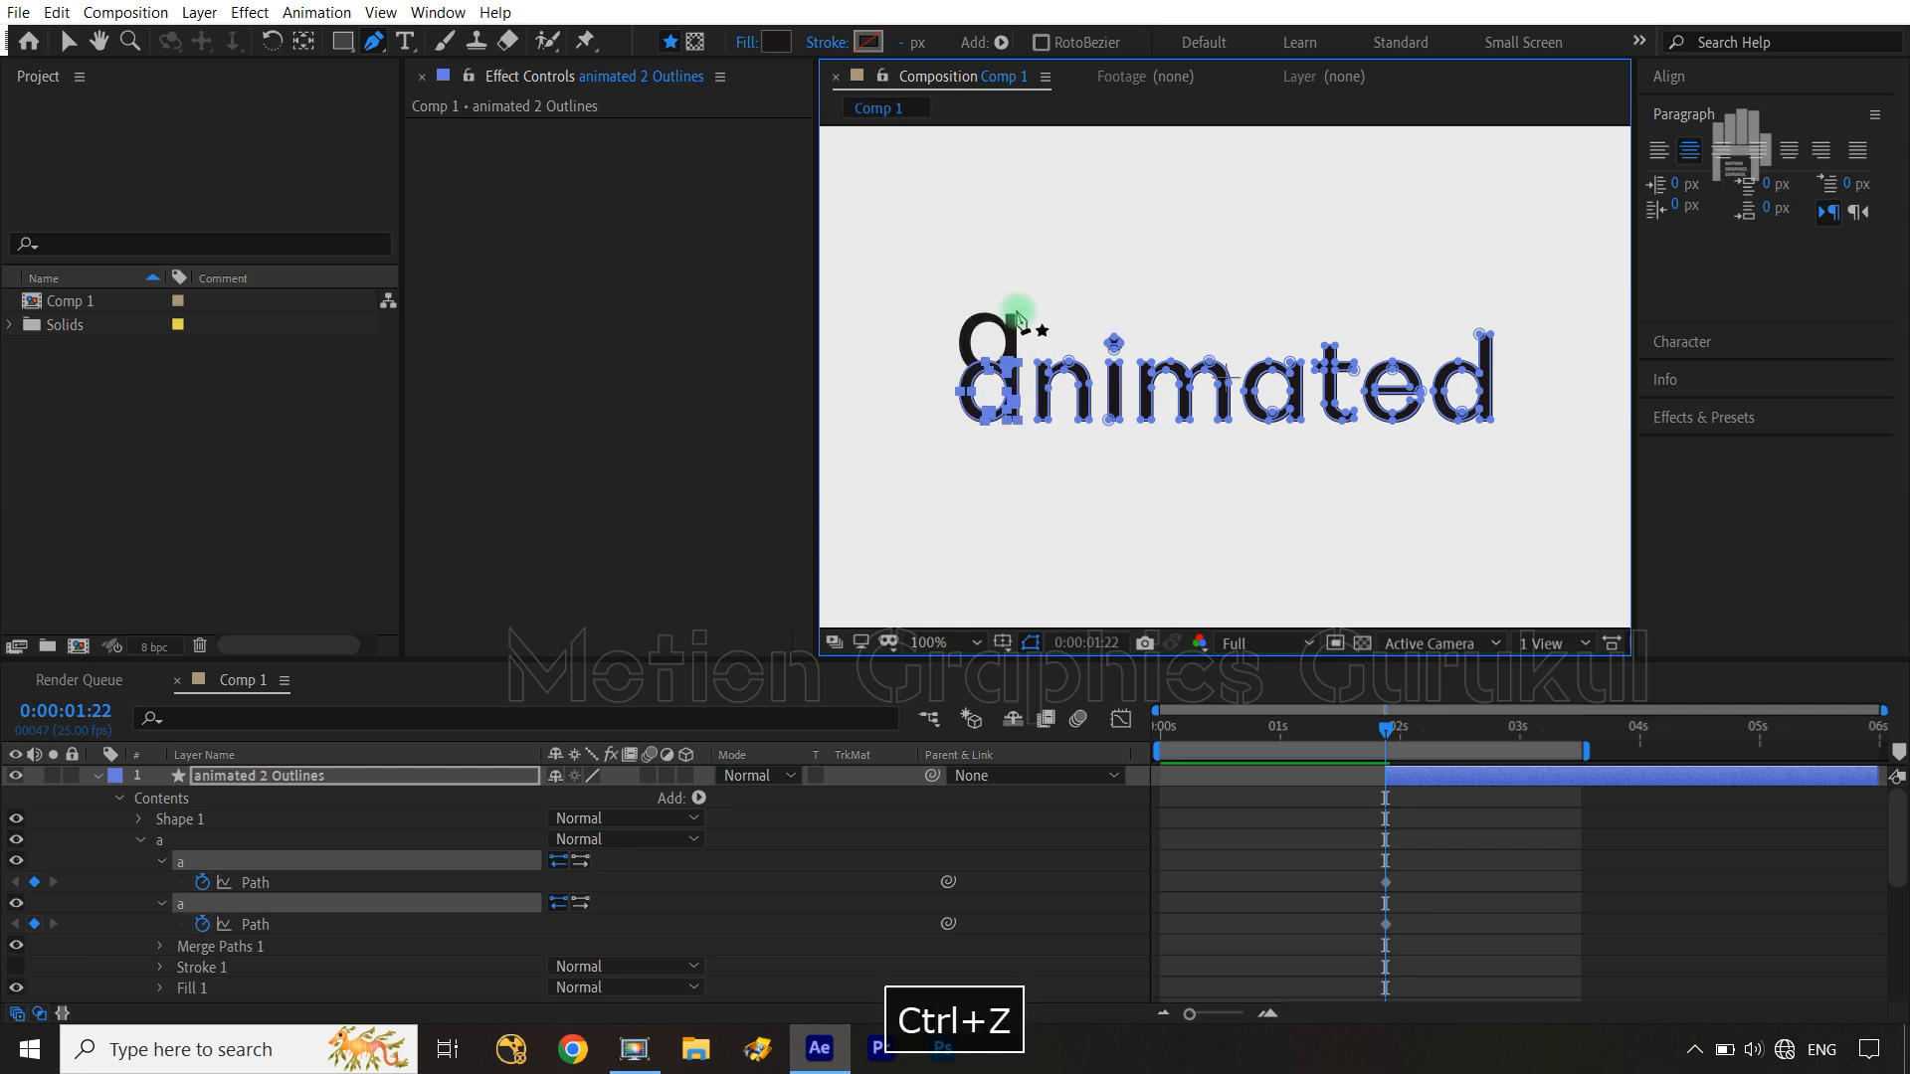
{"action": "scroll", "coordinate": [311, 872], "scroll_direction": "down", "scroll_amount": 5}
{"action": "scroll", "coordinate": [311, 872], "scroll_direction": "down", "scroll_amount": 2}
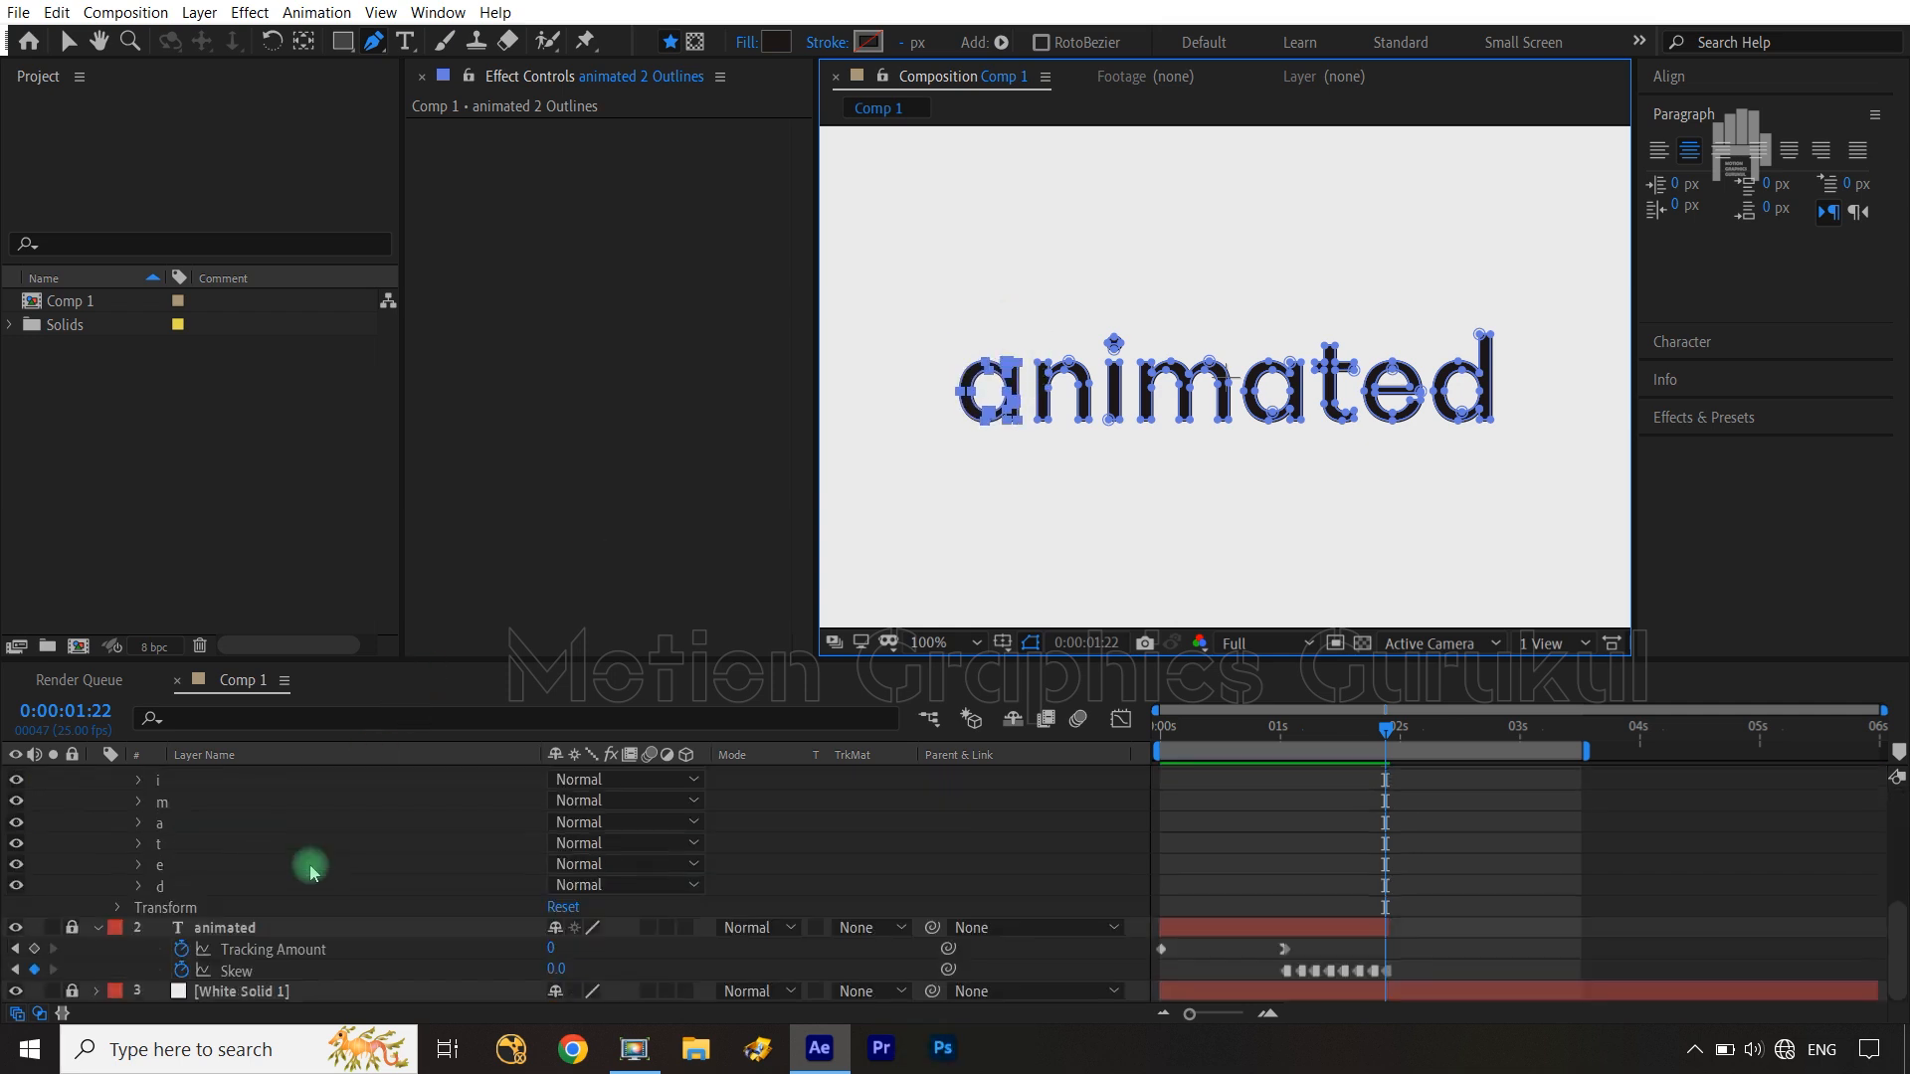
{"action": "left_click", "coordinate": [18, 930]}
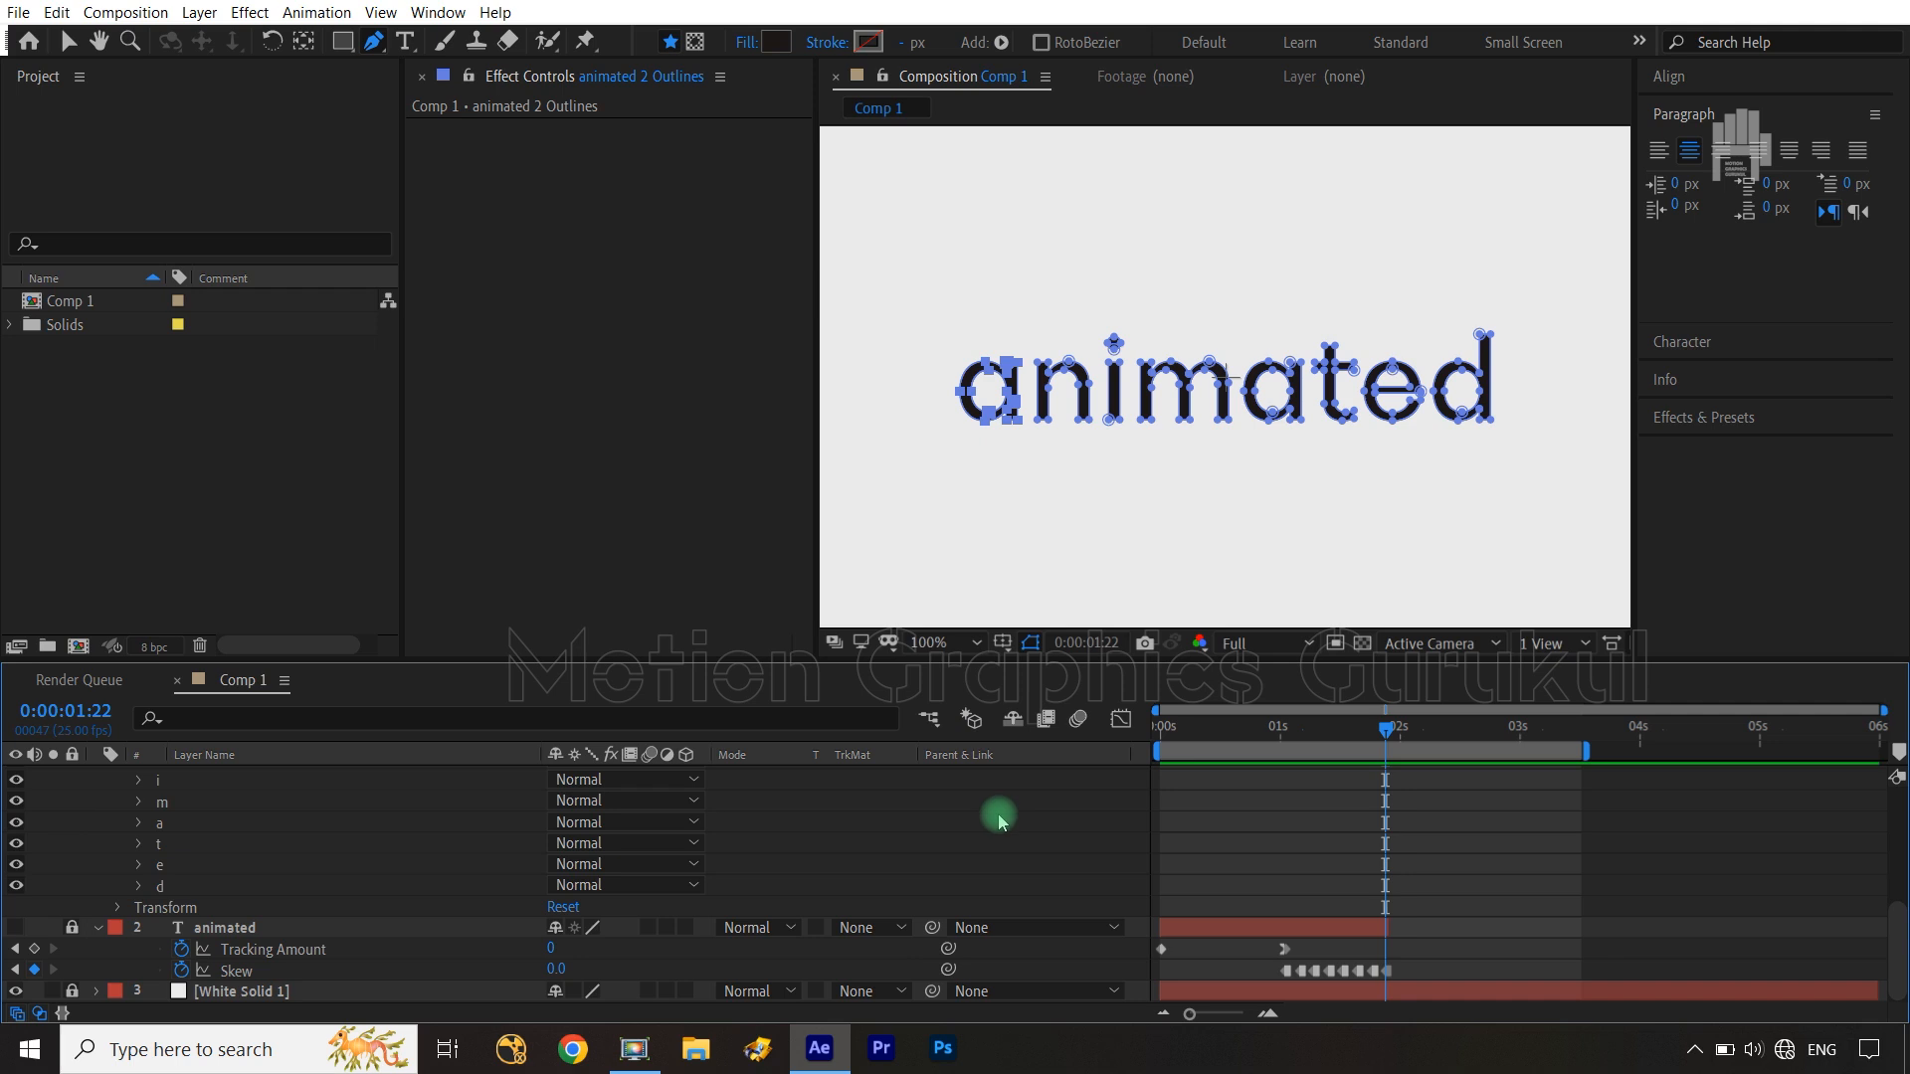
Filter the timeline's properties by "path" to isolate the Path properties of all letters
{"action": "scroll", "coordinate": [1000, 820], "scroll_direction": "up", "scroll_amount": 4}
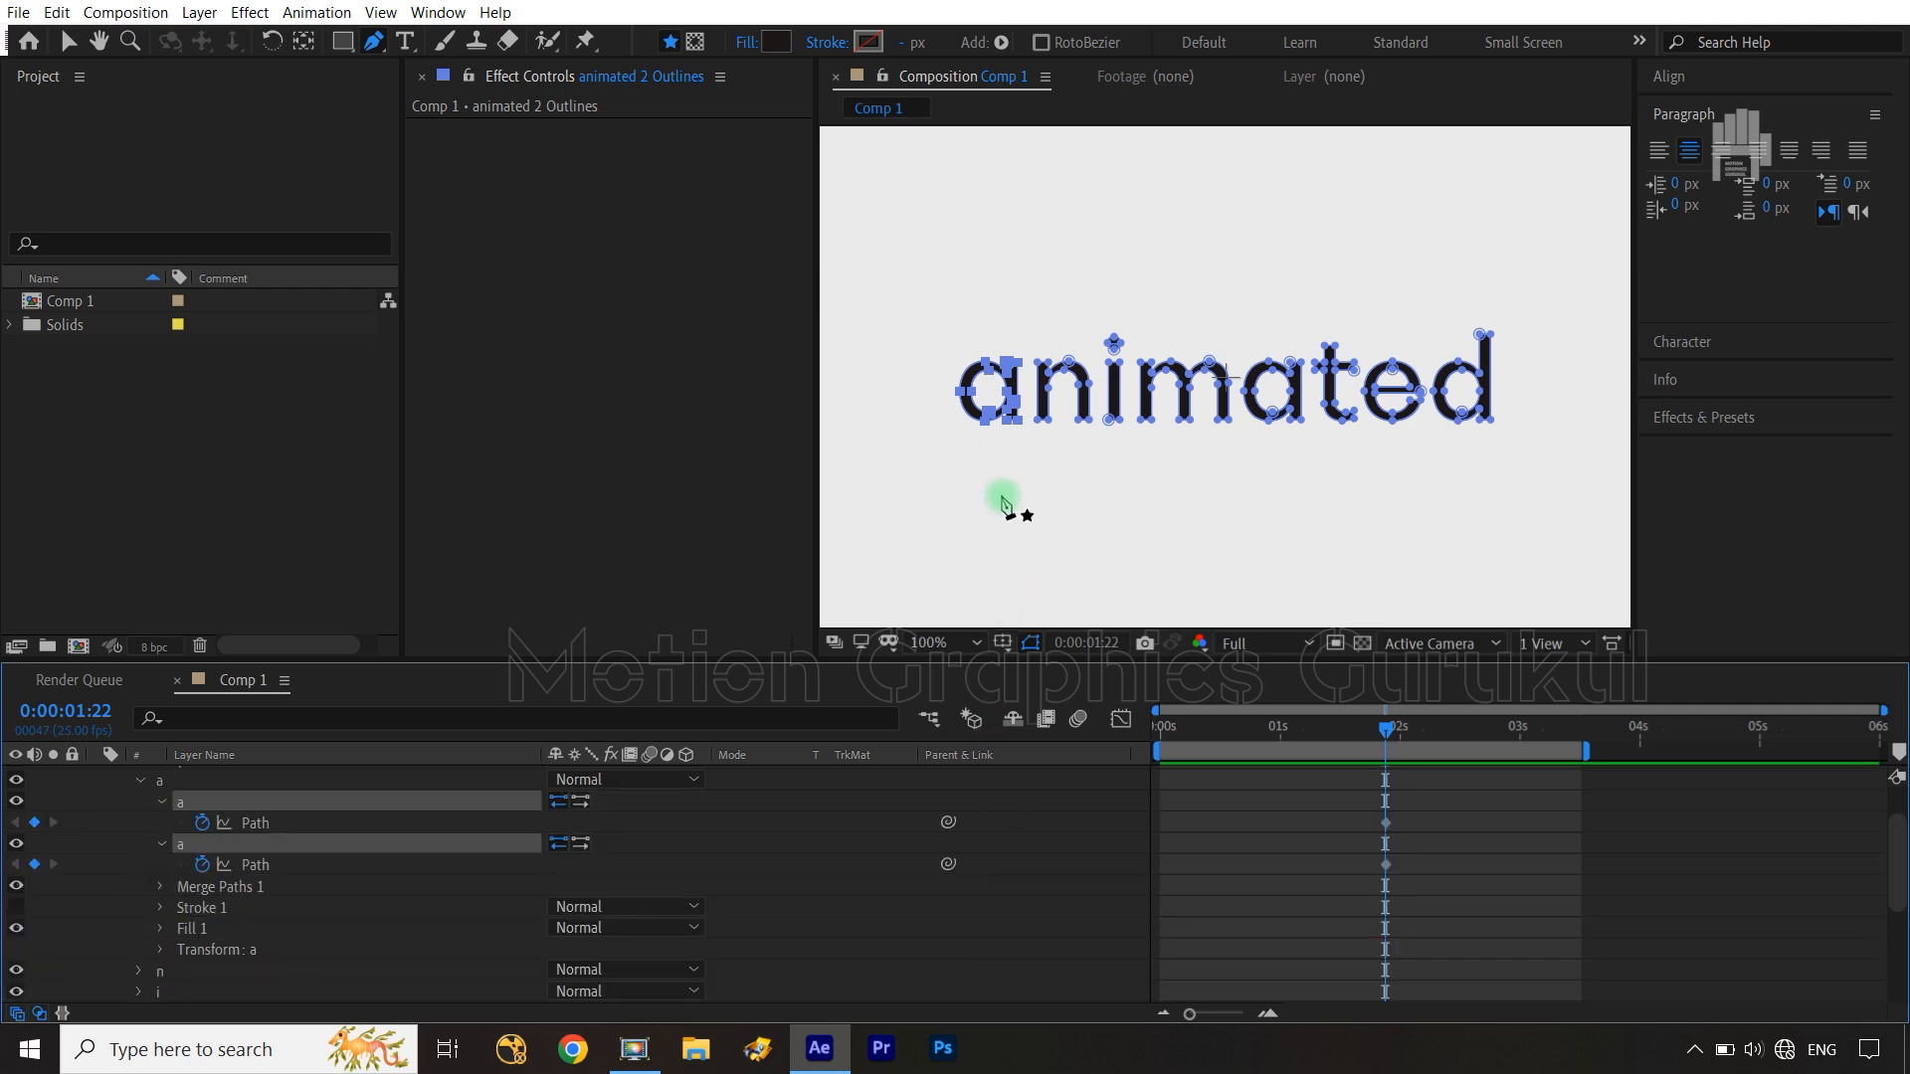
{"action": "left_click", "coordinate": [242, 717]}
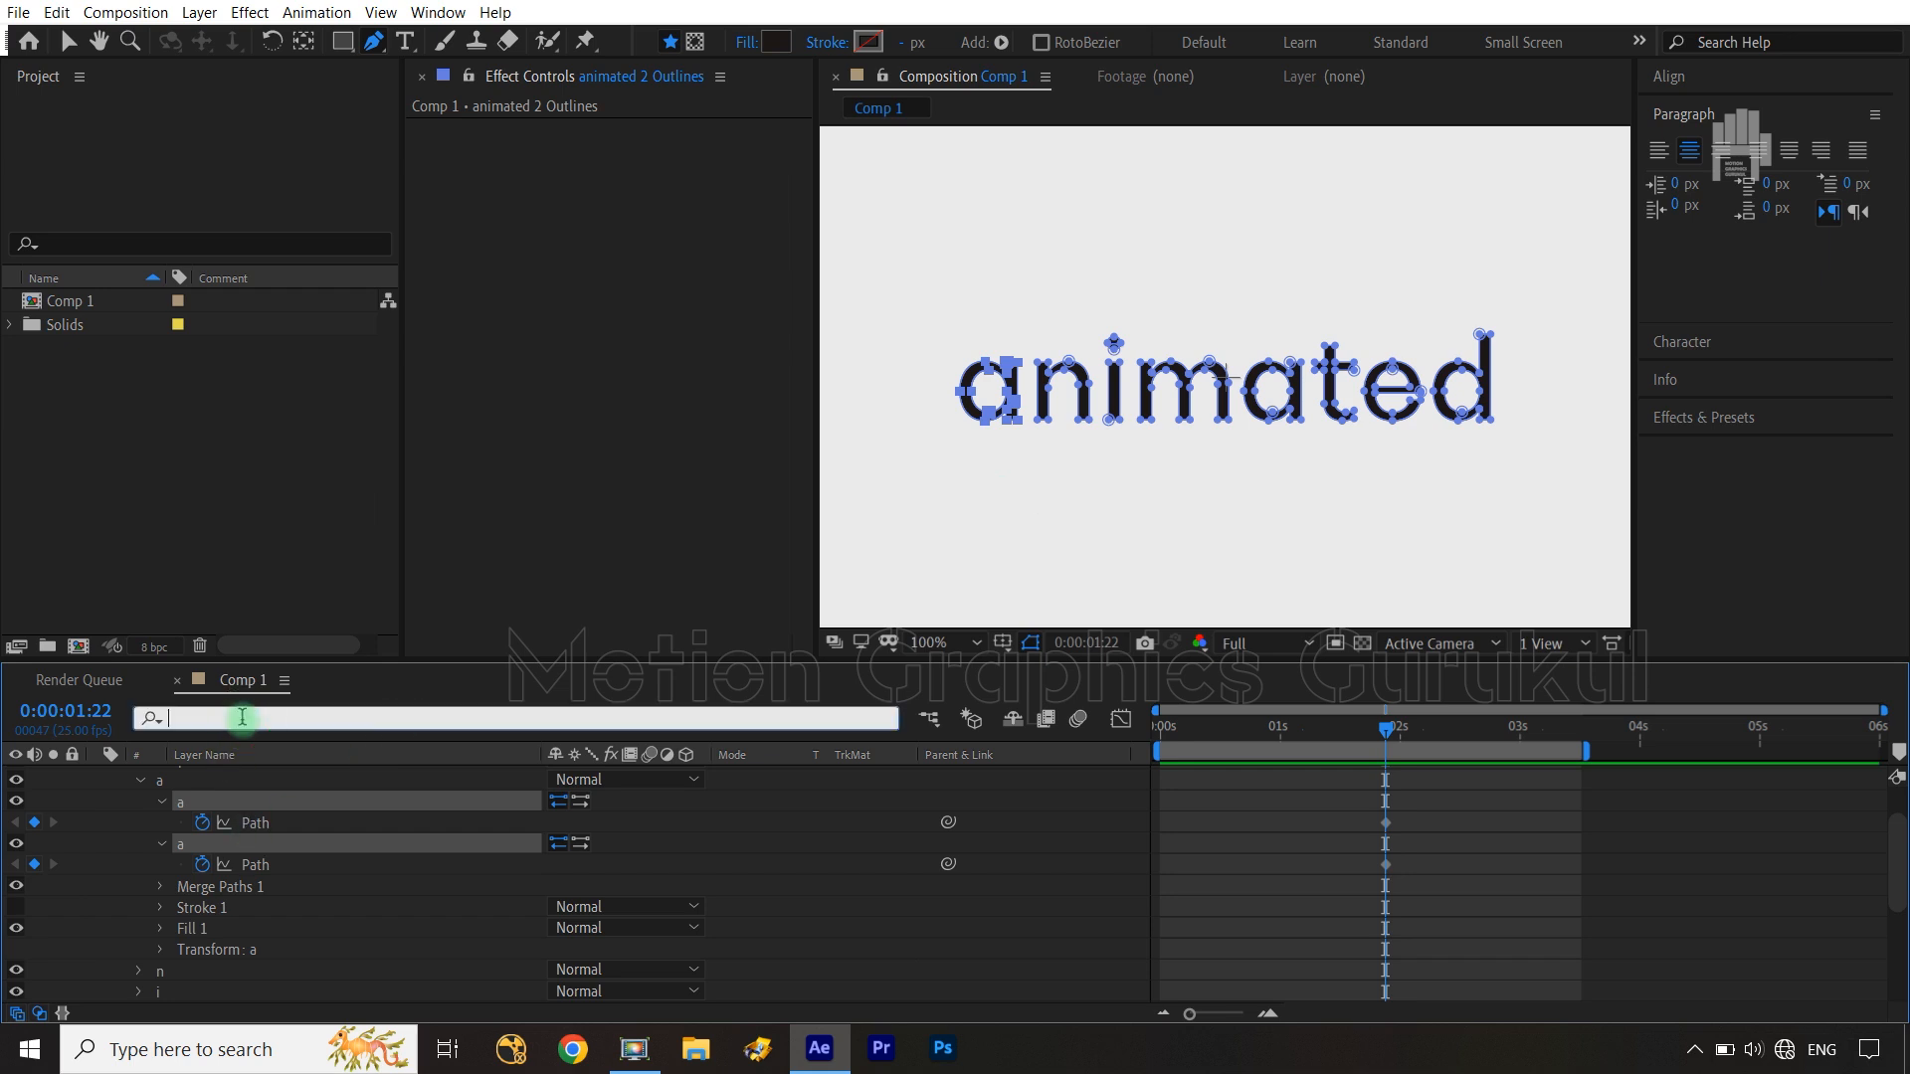
{"action": "type", "text": "path"}
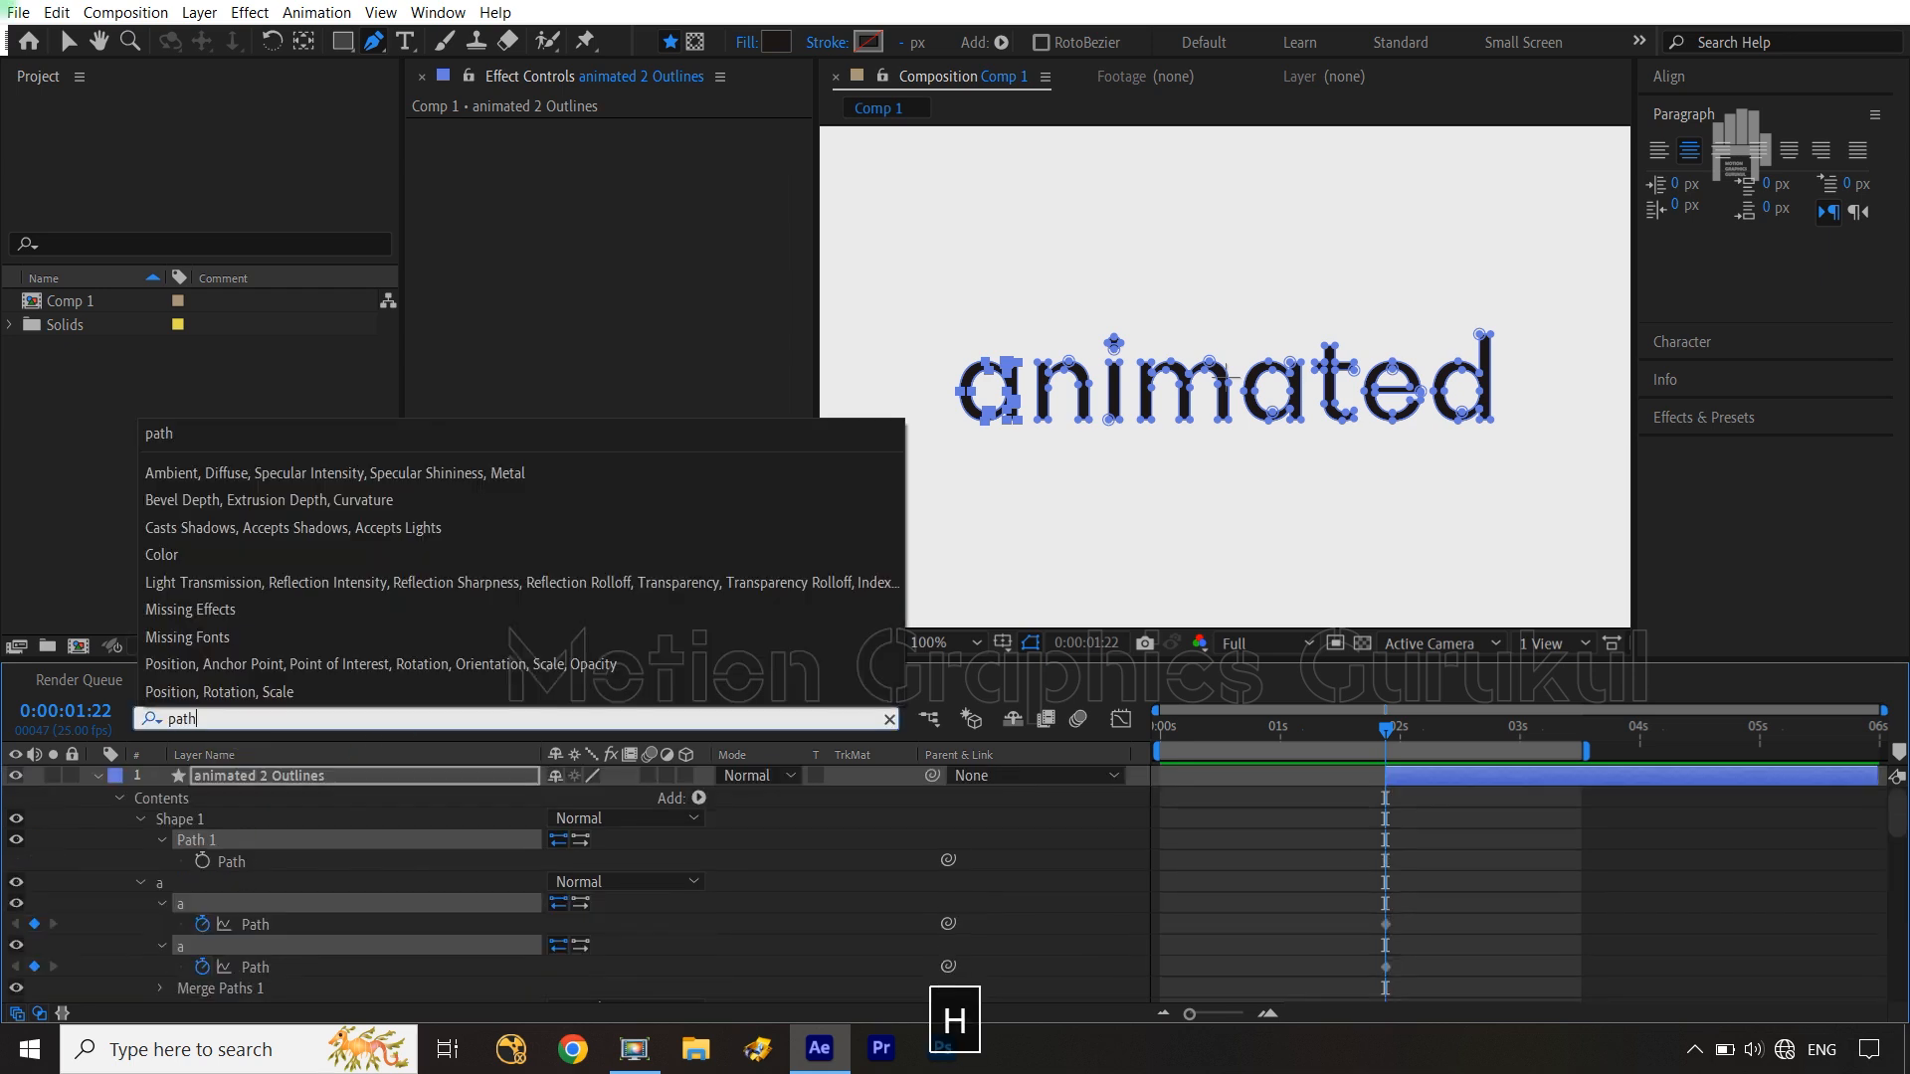
Delete the stray Shape 1 group from the contents of the "animated 2 Outlines" layer
{"action": "left_click", "coordinate": [724, 858]}
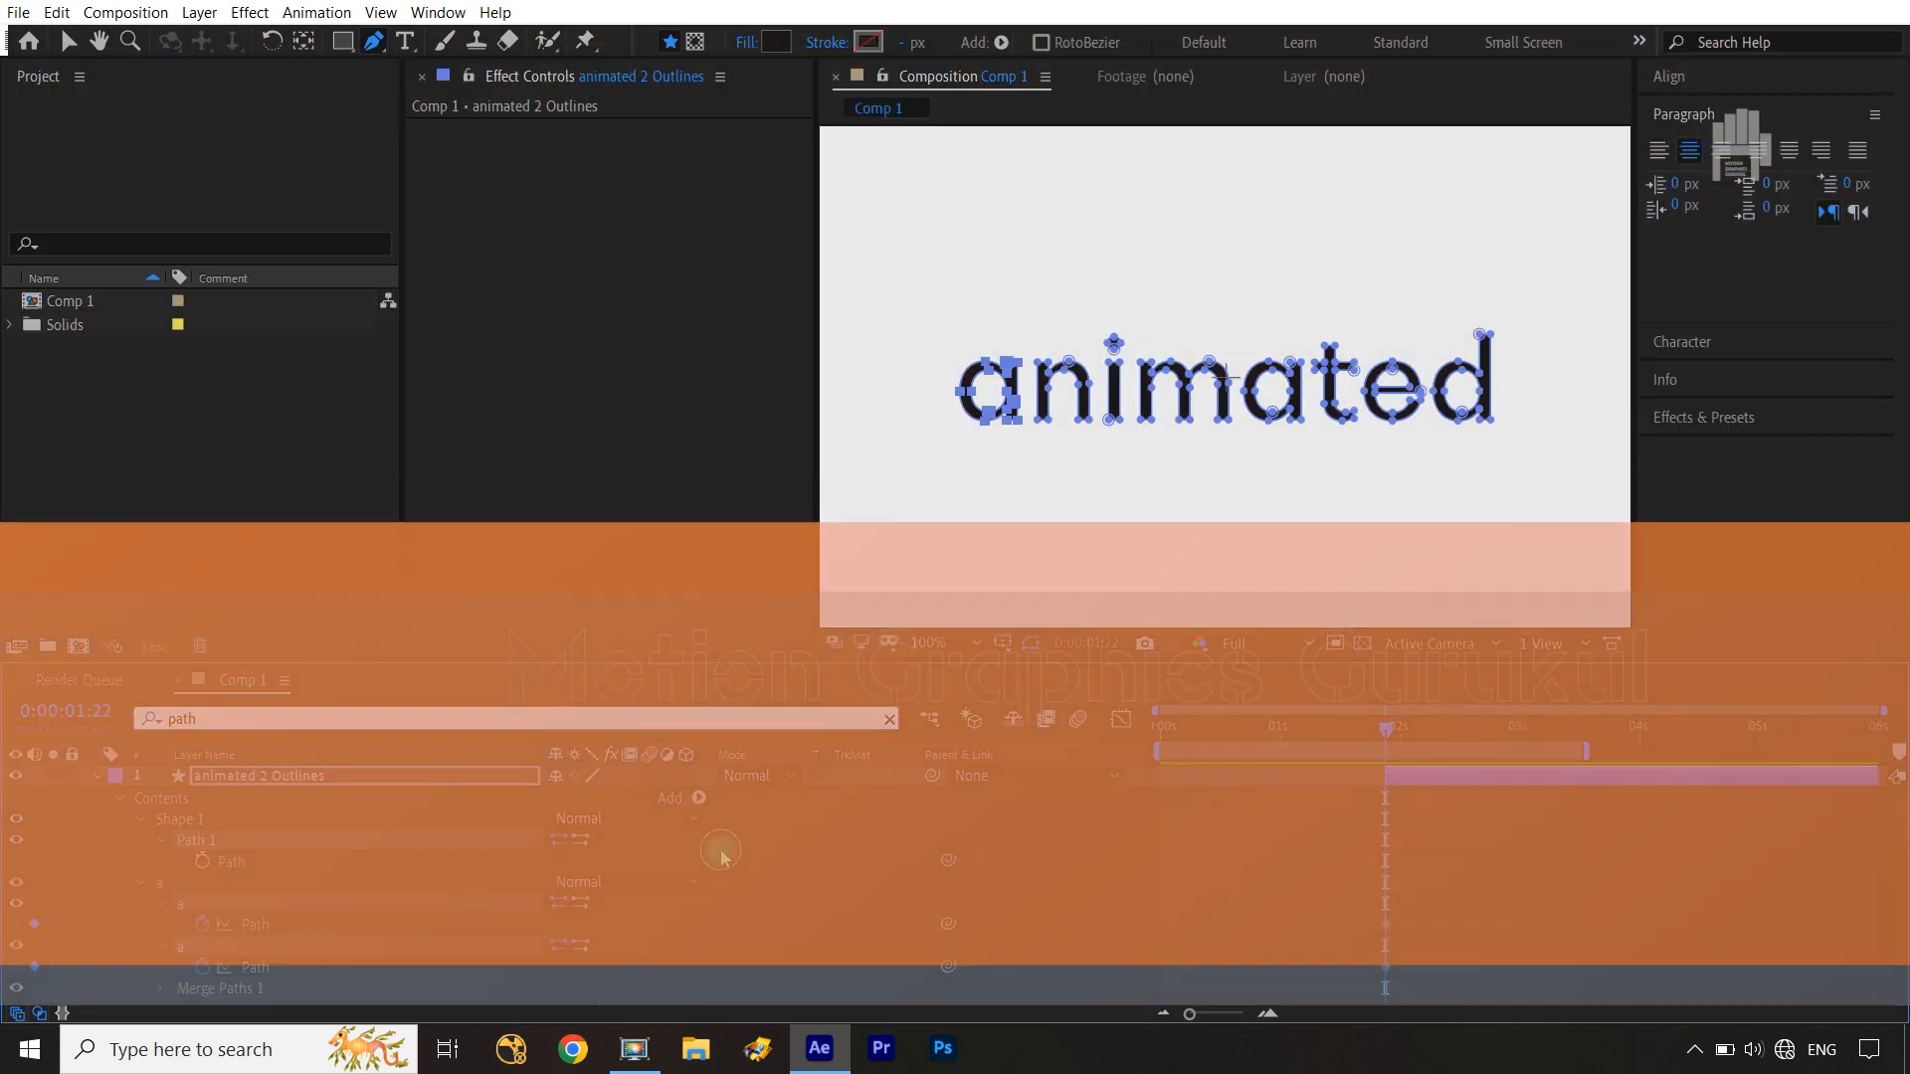
{"action": "scroll", "coordinate": [724, 858], "scroll_direction": "down", "scroll_amount": 5}
{"action": "scroll", "coordinate": [723, 857], "scroll_direction": "down", "scroll_amount": 5}
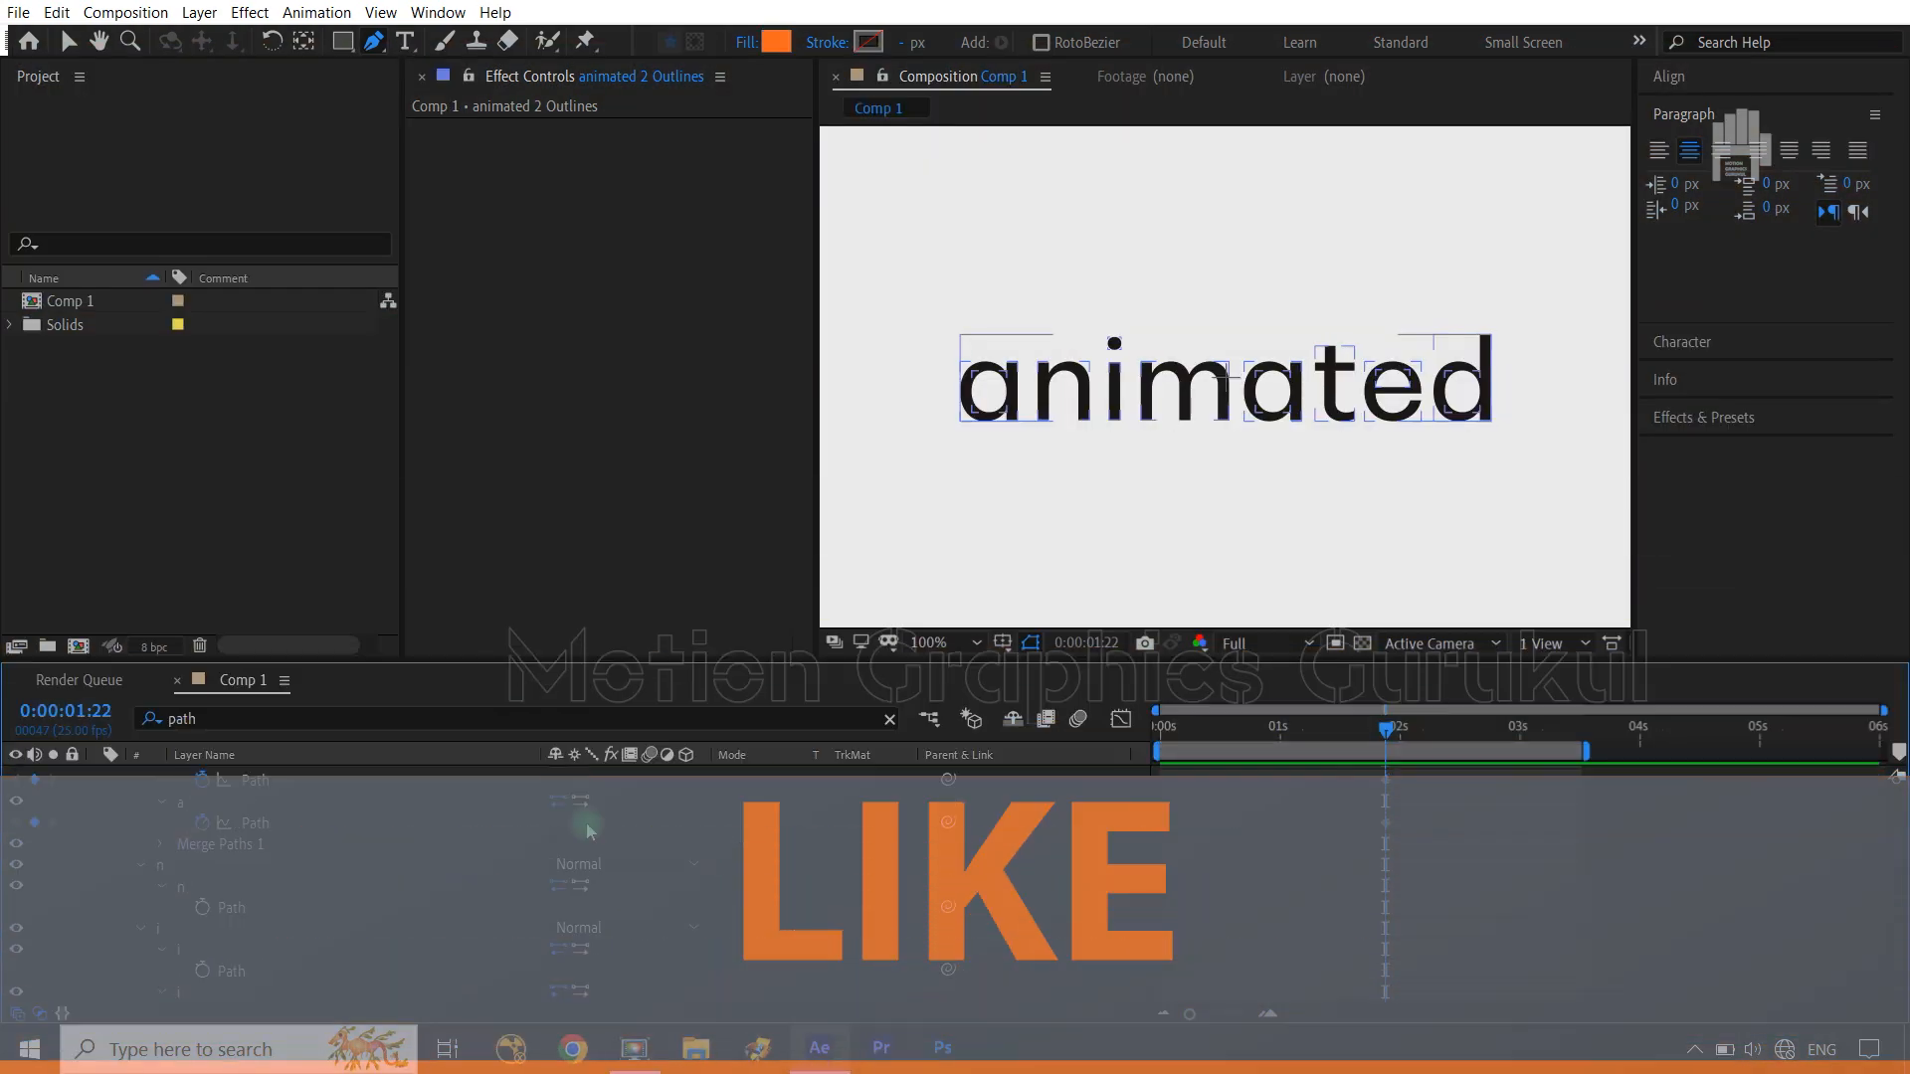
{"action": "scroll", "coordinate": [264, 822], "scroll_direction": "up", "scroll_amount": 10}
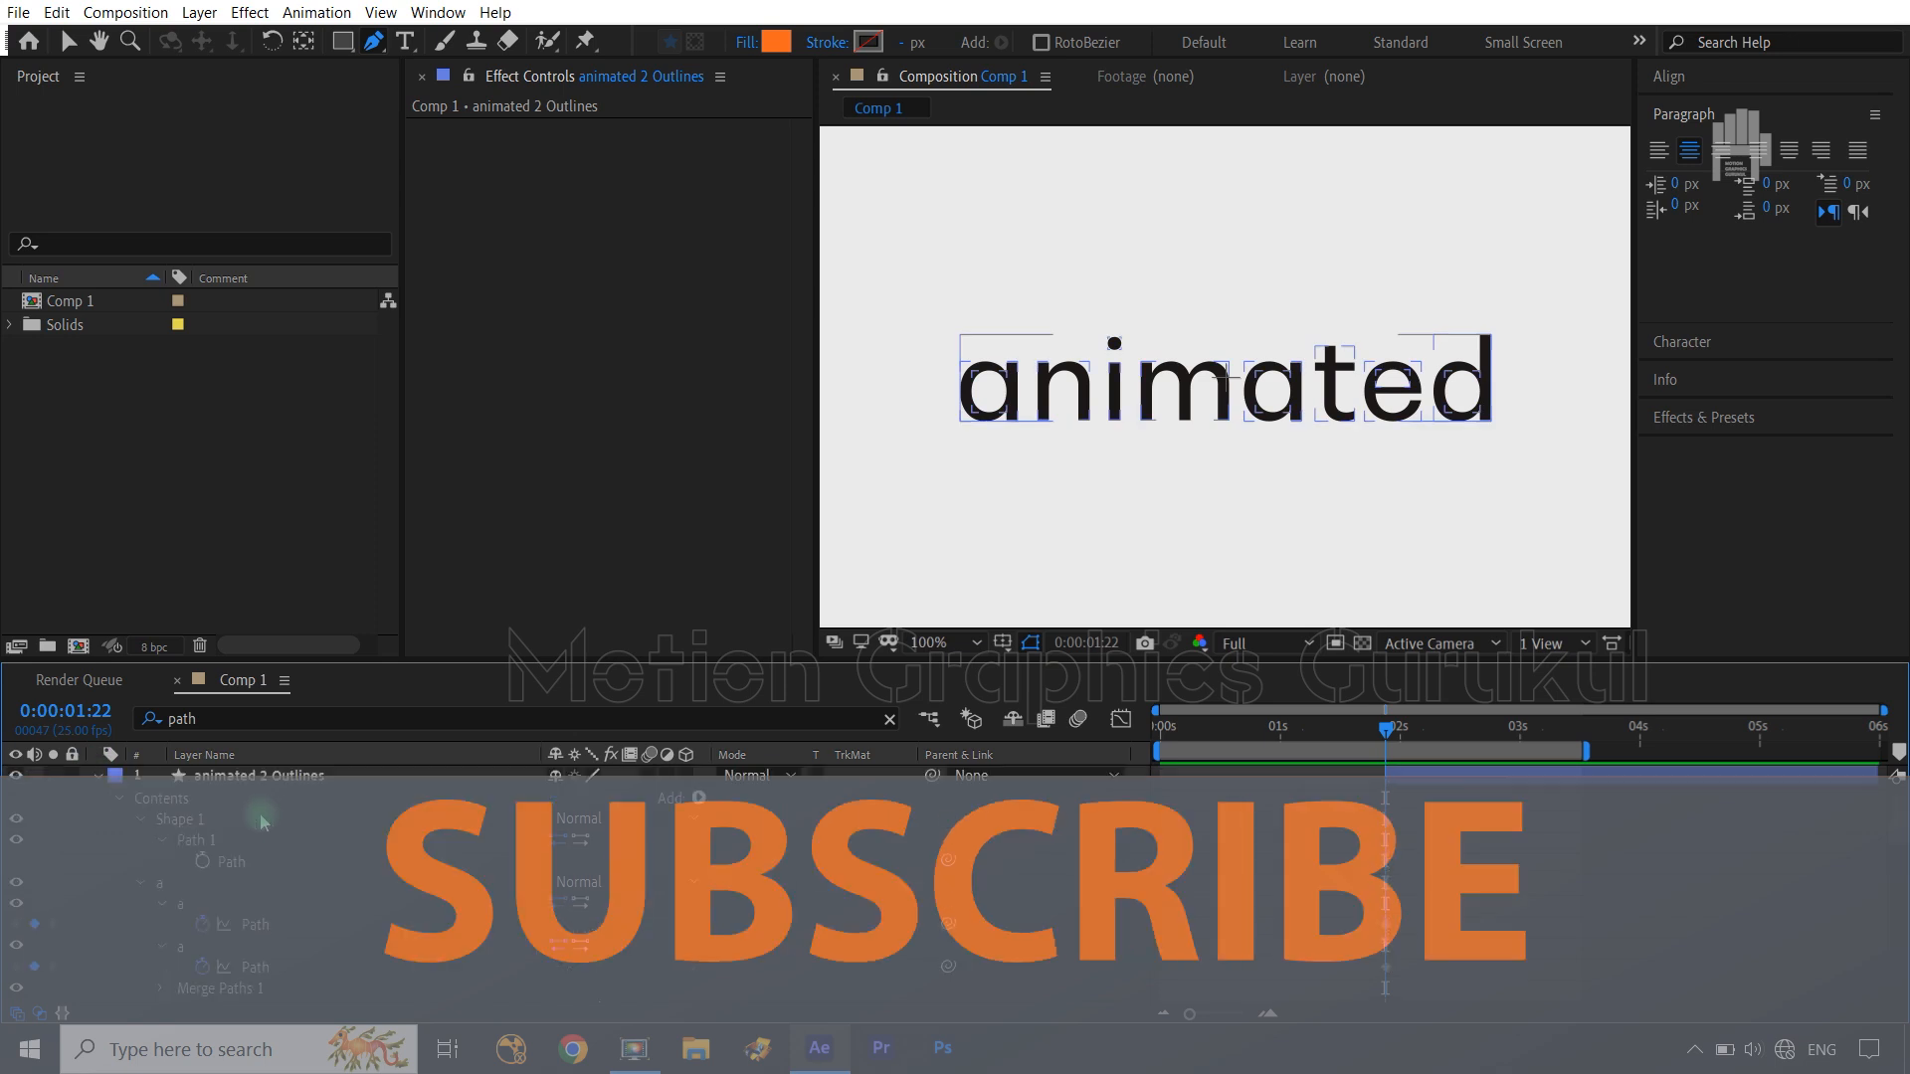
{"action": "left_click", "coordinate": [202, 862]}
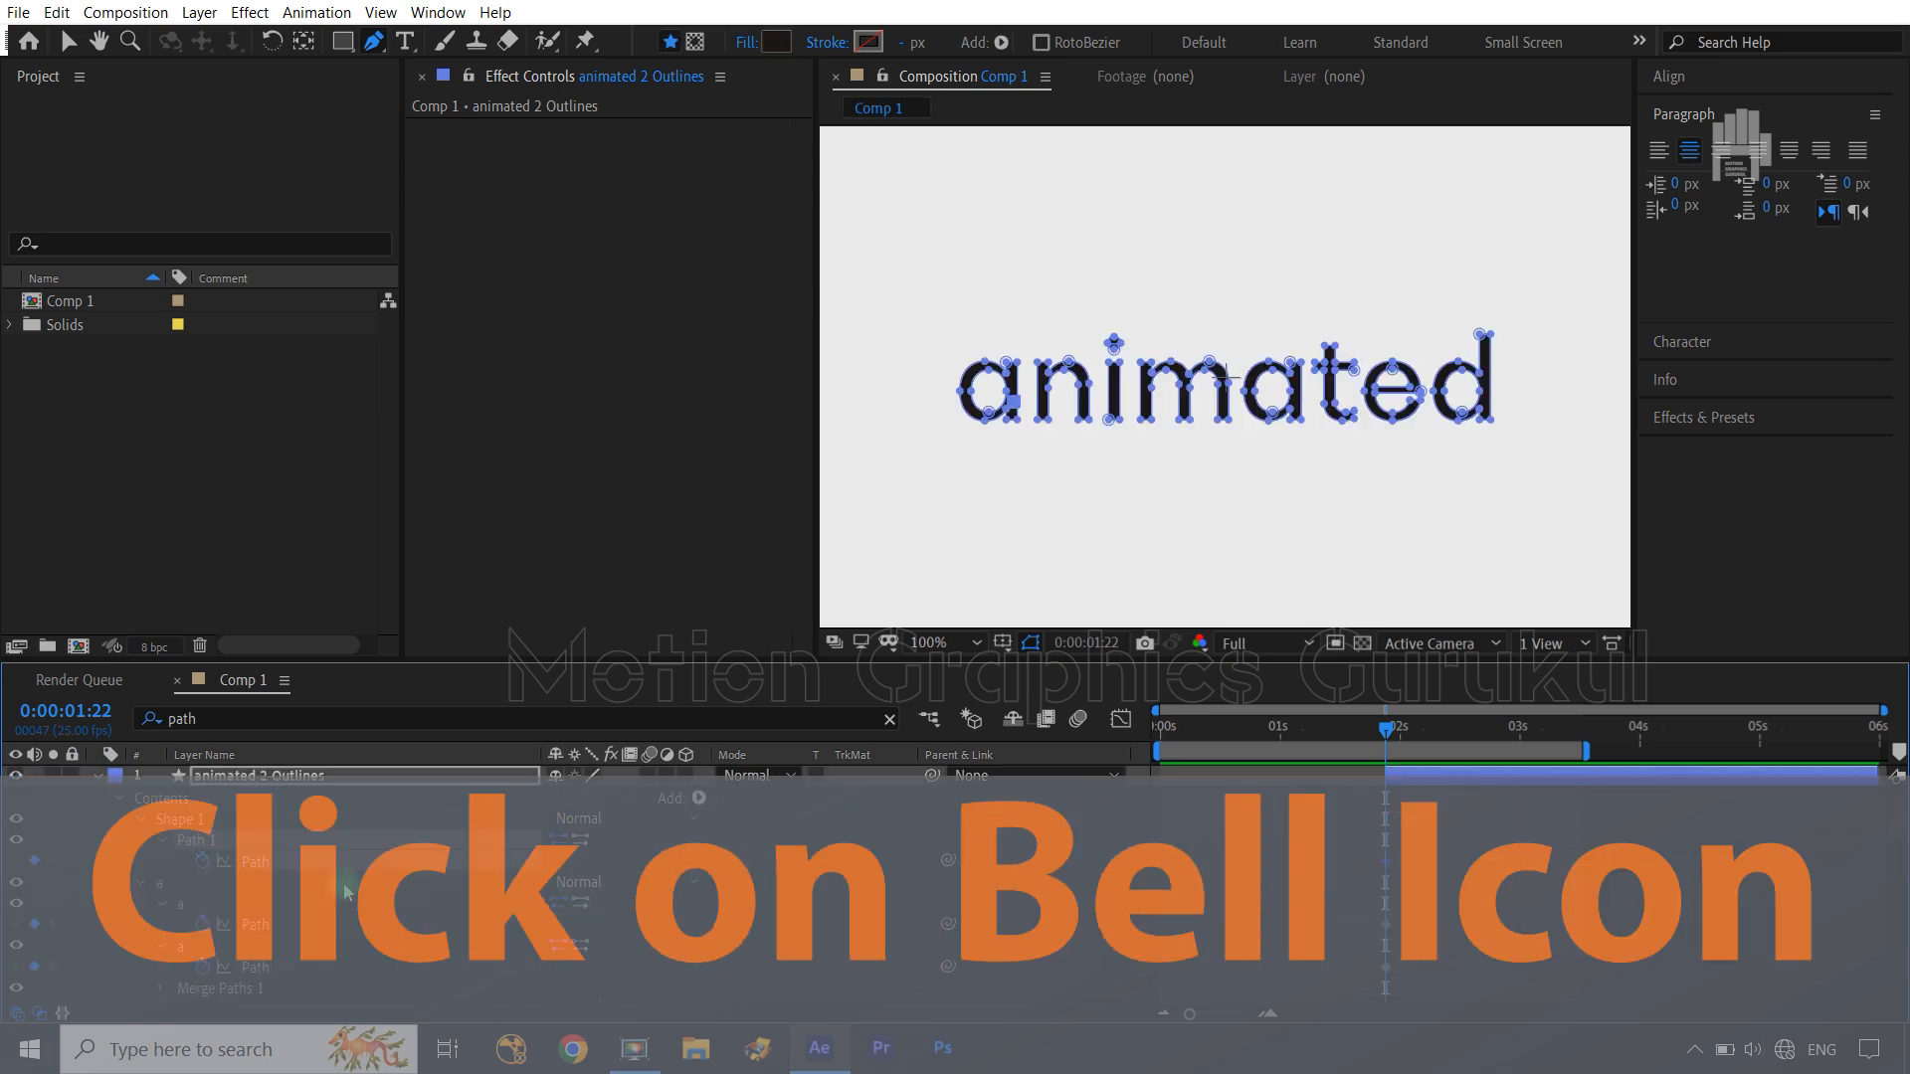
{"action": "left_click", "coordinate": [183, 821]}
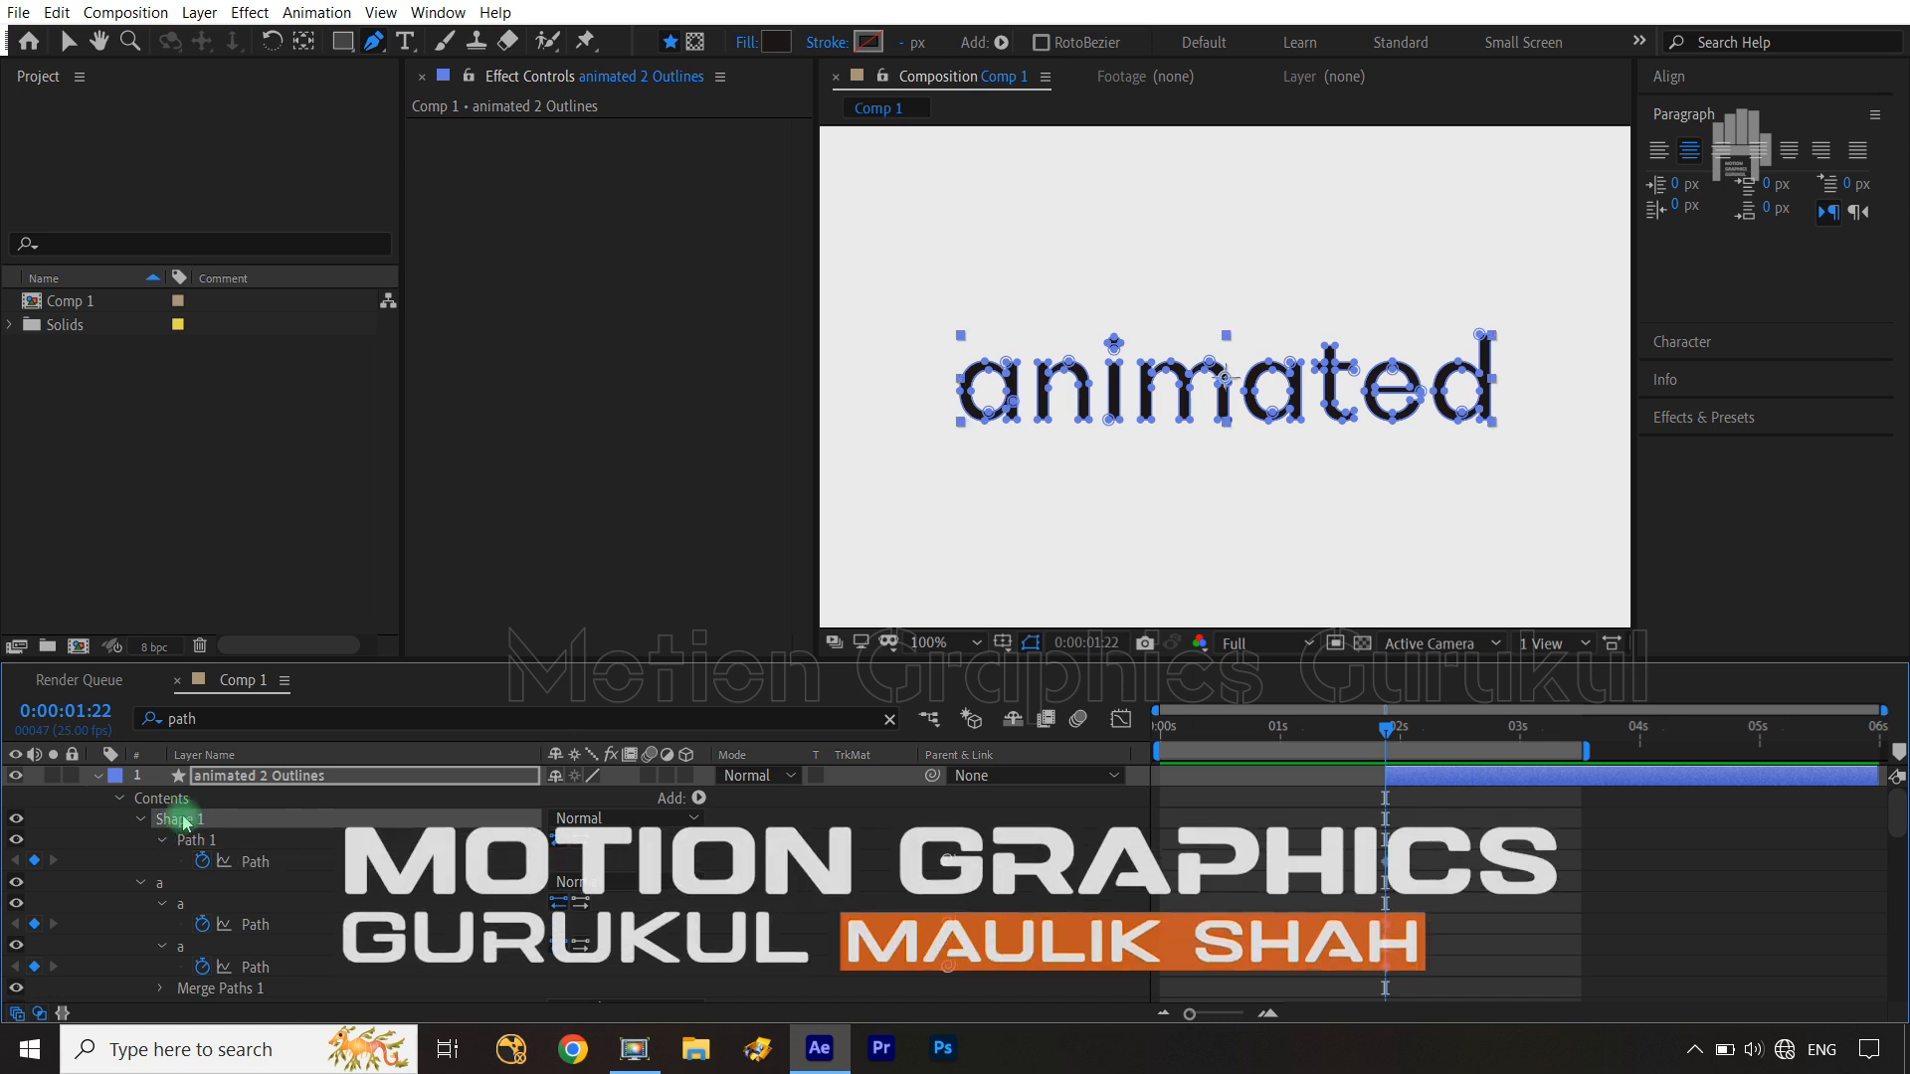
{"action": "key", "text": "Delete"}
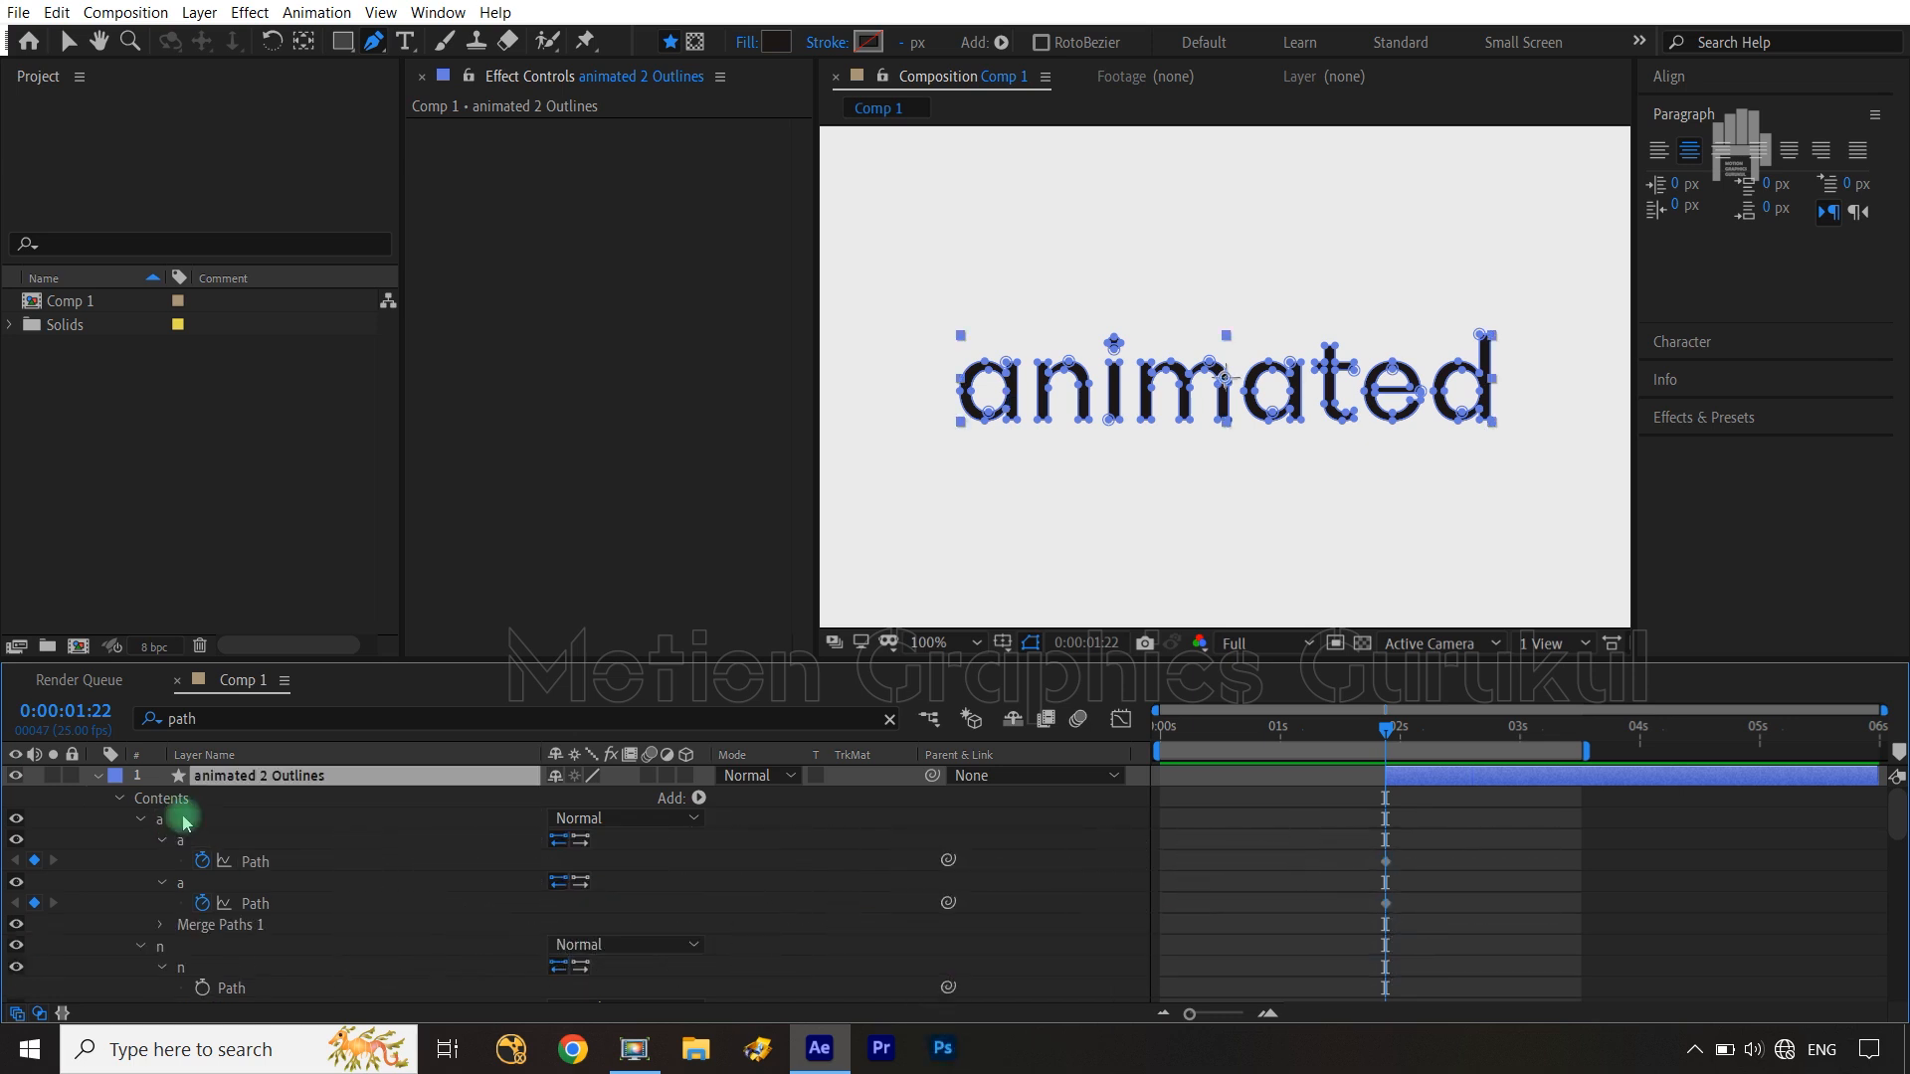
Set Path keyframes at 0:00:01:22 on every path of the letters "n", "i", "m" and the second "a"
{"action": "scroll", "coordinate": [244, 916], "scroll_direction": "down", "scroll_amount": 3}
{"action": "left_click", "coordinate": [203, 884]}
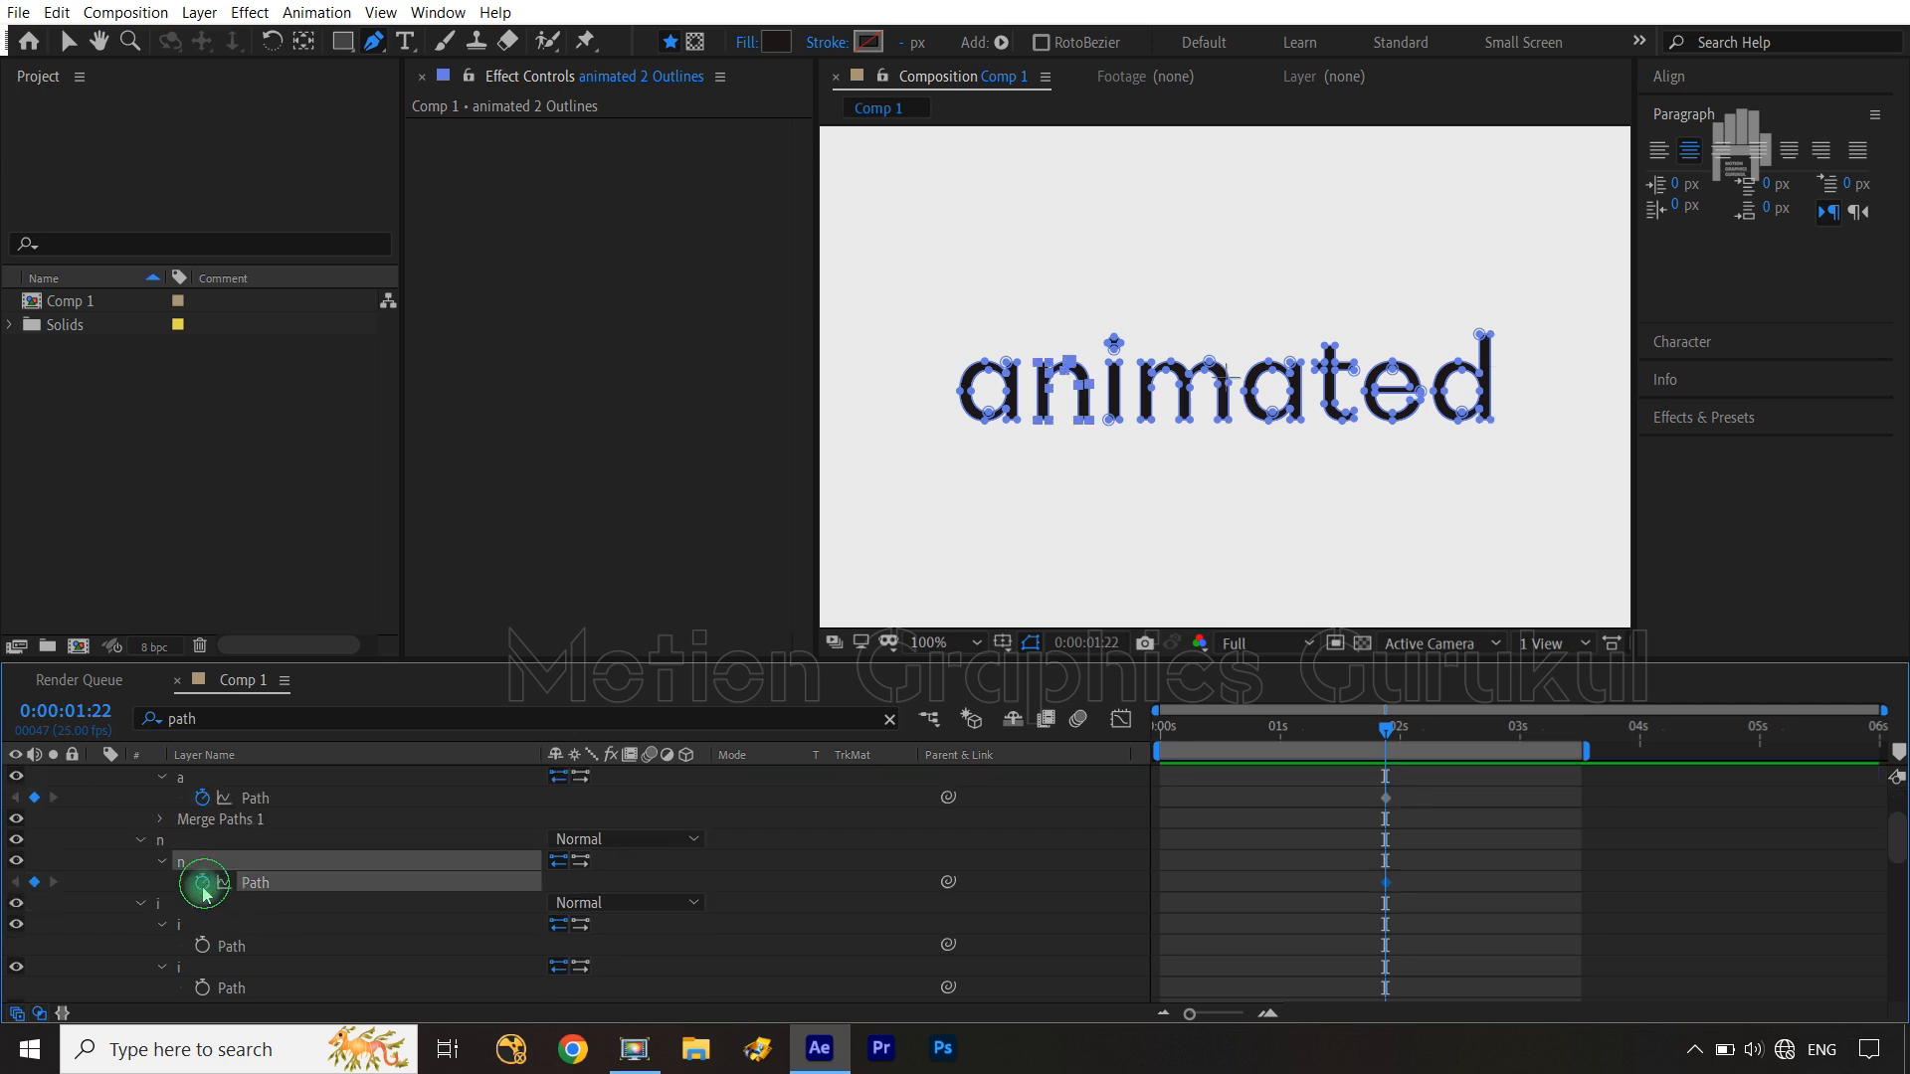
{"action": "left_click", "coordinate": [203, 945]}
{"action": "left_click", "coordinate": [203, 988]}
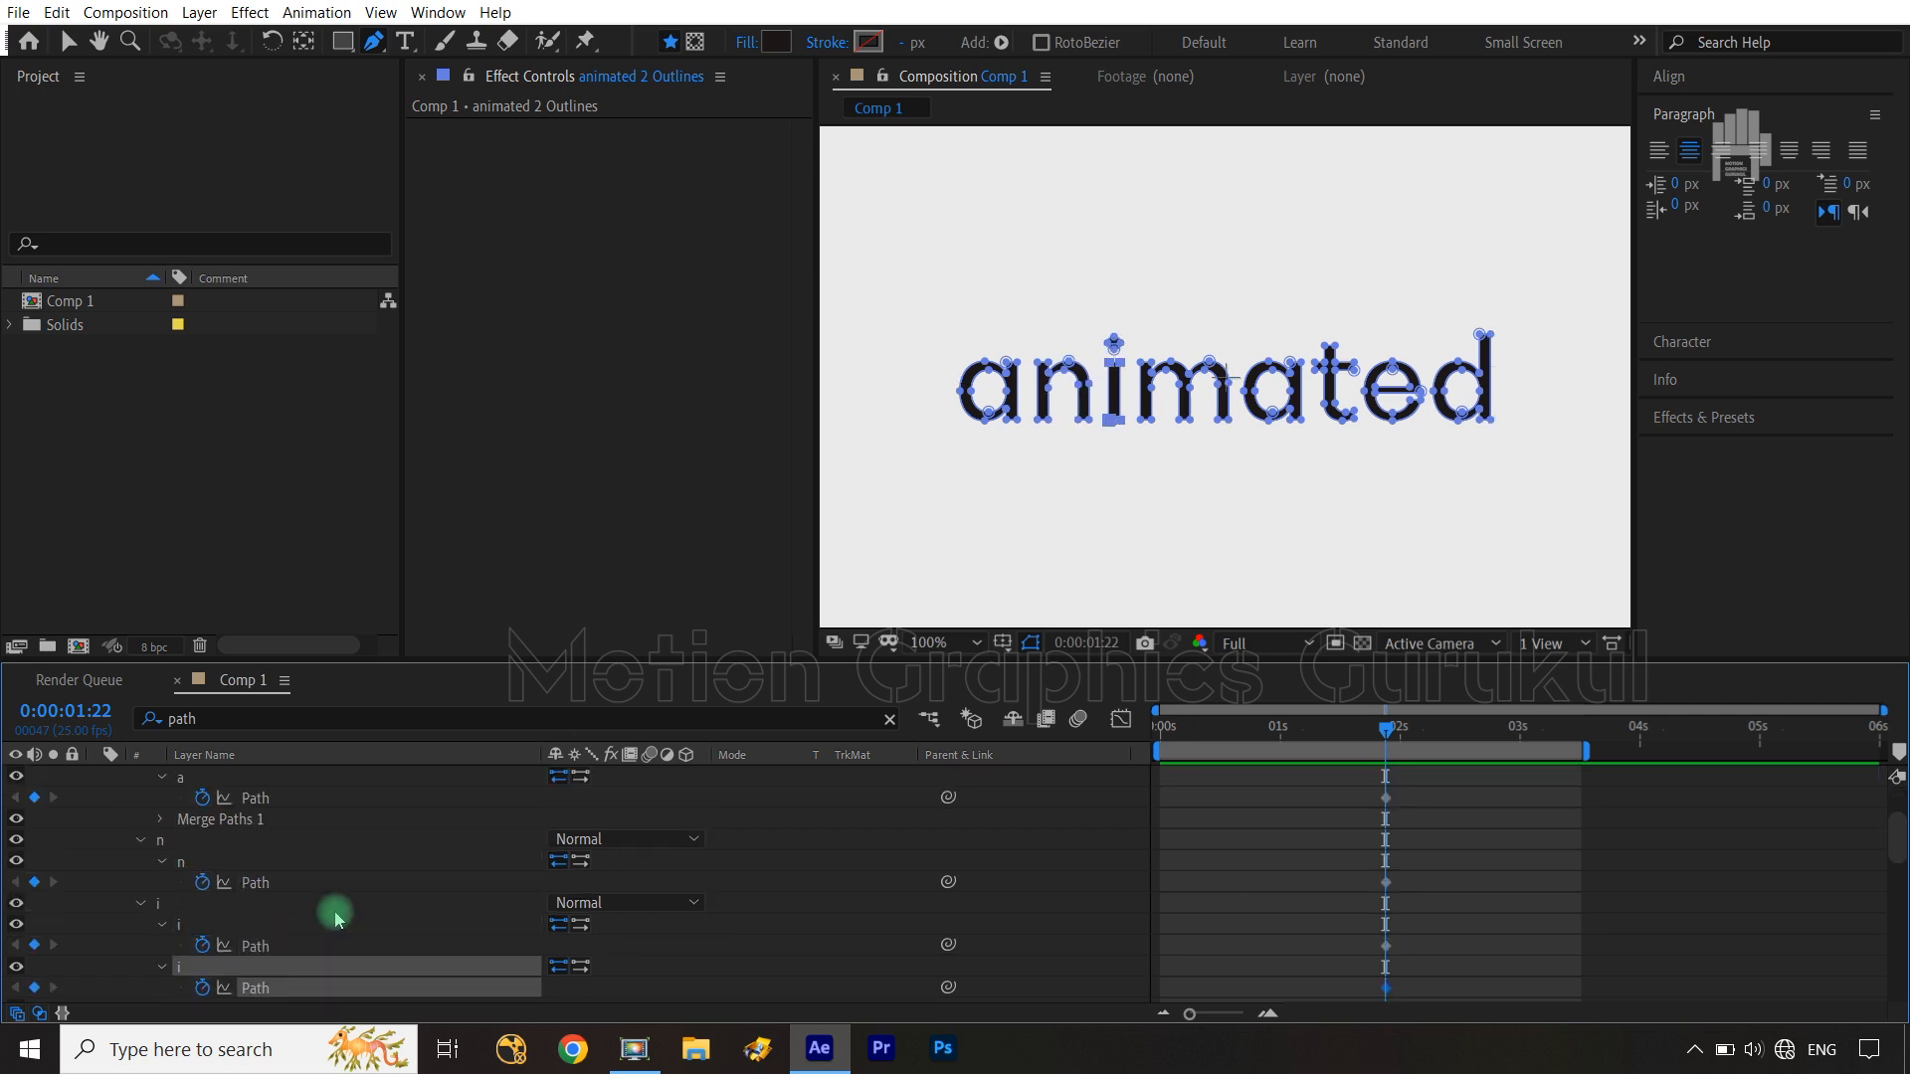
{"action": "scroll", "coordinate": [268, 920], "scroll_direction": "down", "scroll_amount": 3}
{"action": "left_click", "coordinate": [203, 967]}
{"action": "scroll", "coordinate": [318, 908], "scroll_direction": "down", "scroll_amount": 6}
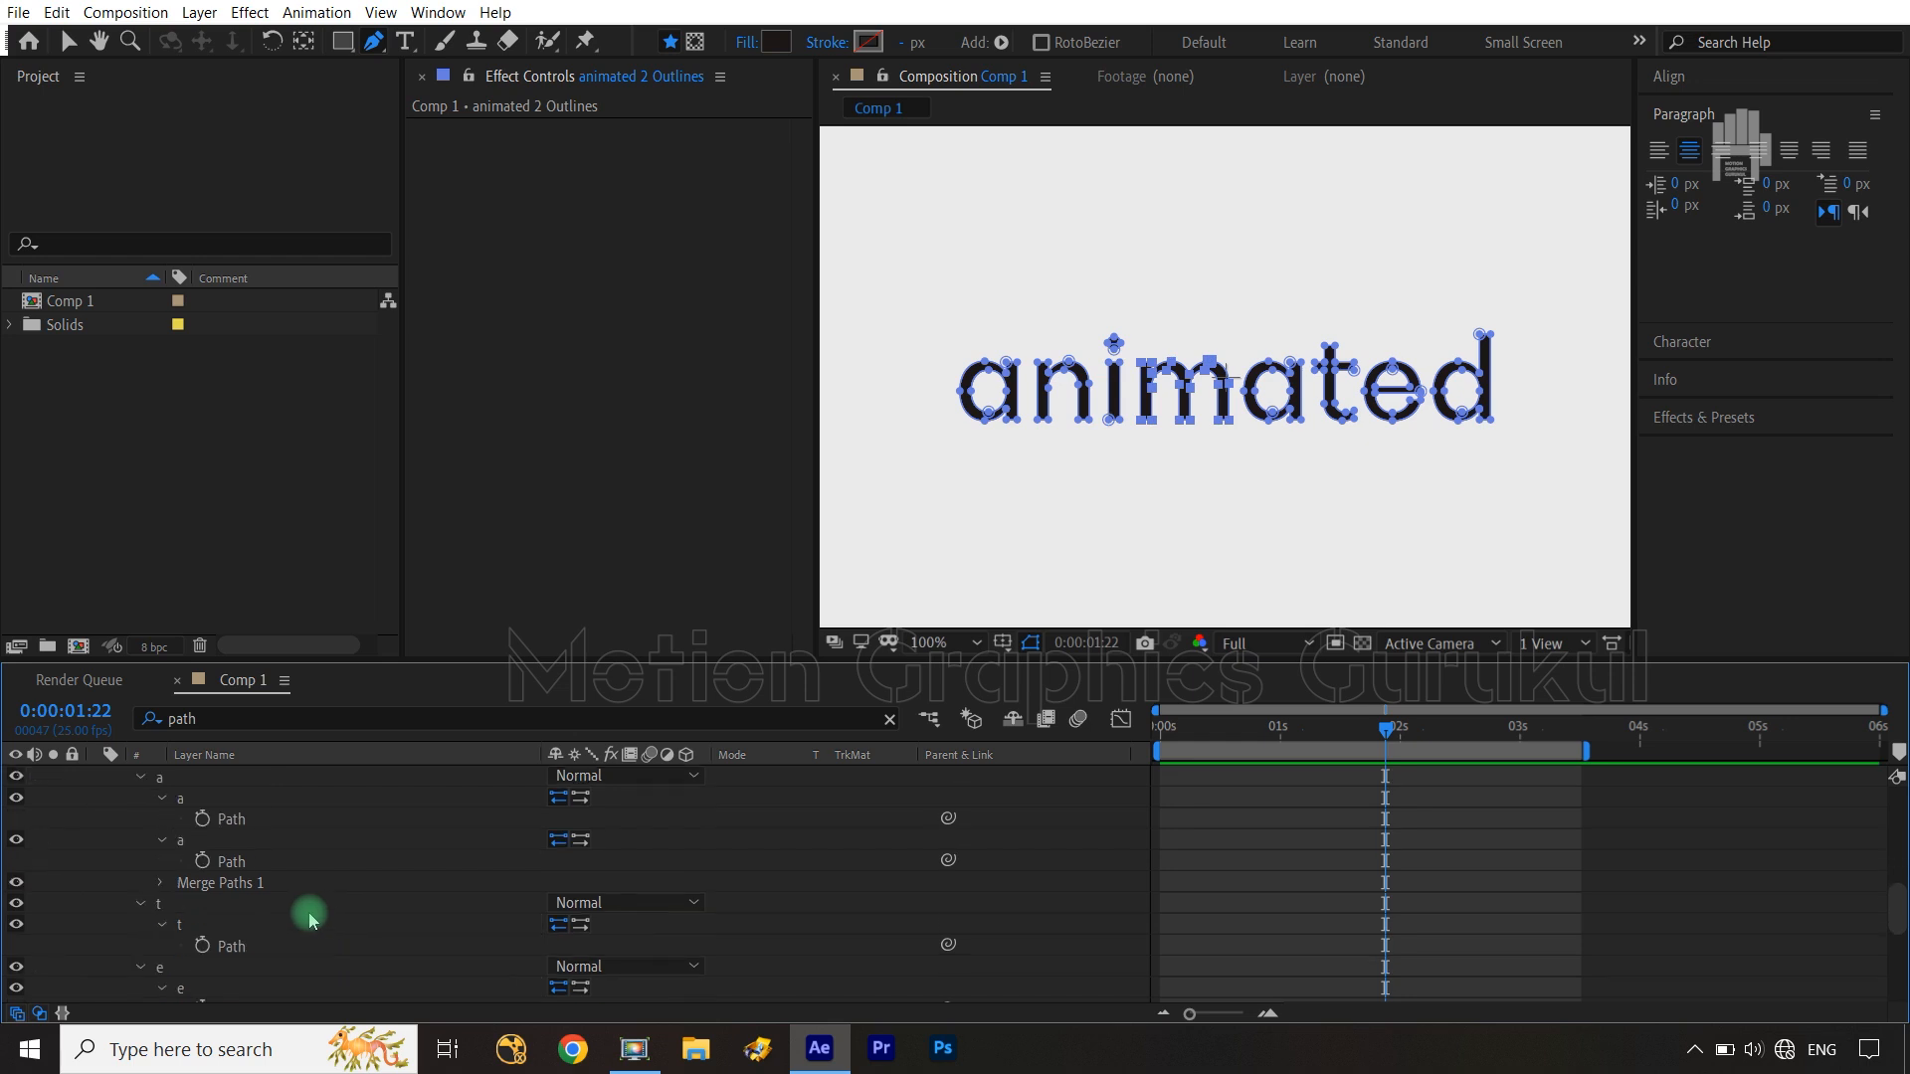
{"action": "left_click", "coordinate": [203, 817]}
{"action": "left_click", "coordinate": [203, 860]}
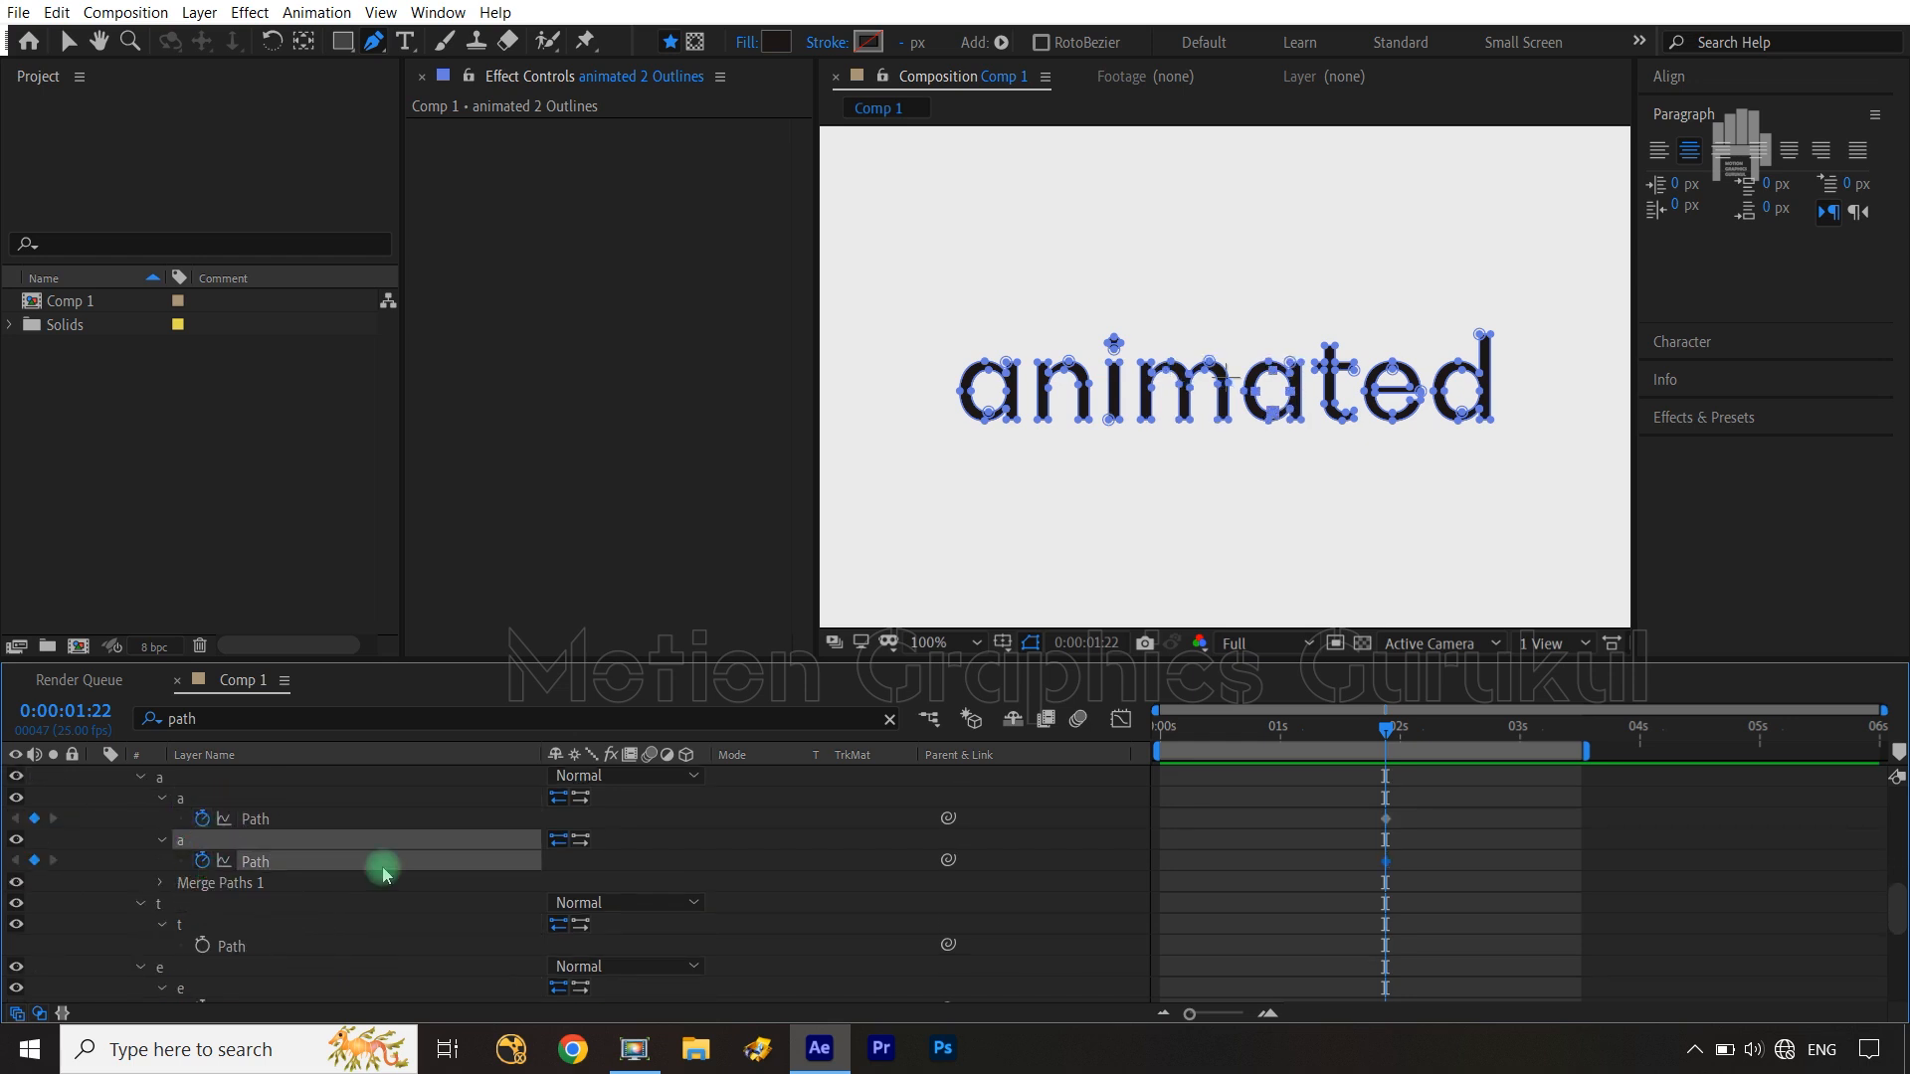
{"action": "scroll", "coordinate": [386, 873], "scroll_direction": "up", "scroll_amount": 5}
{"action": "scroll", "coordinate": [383, 866], "scroll_direction": "down", "scroll_amount": 5}
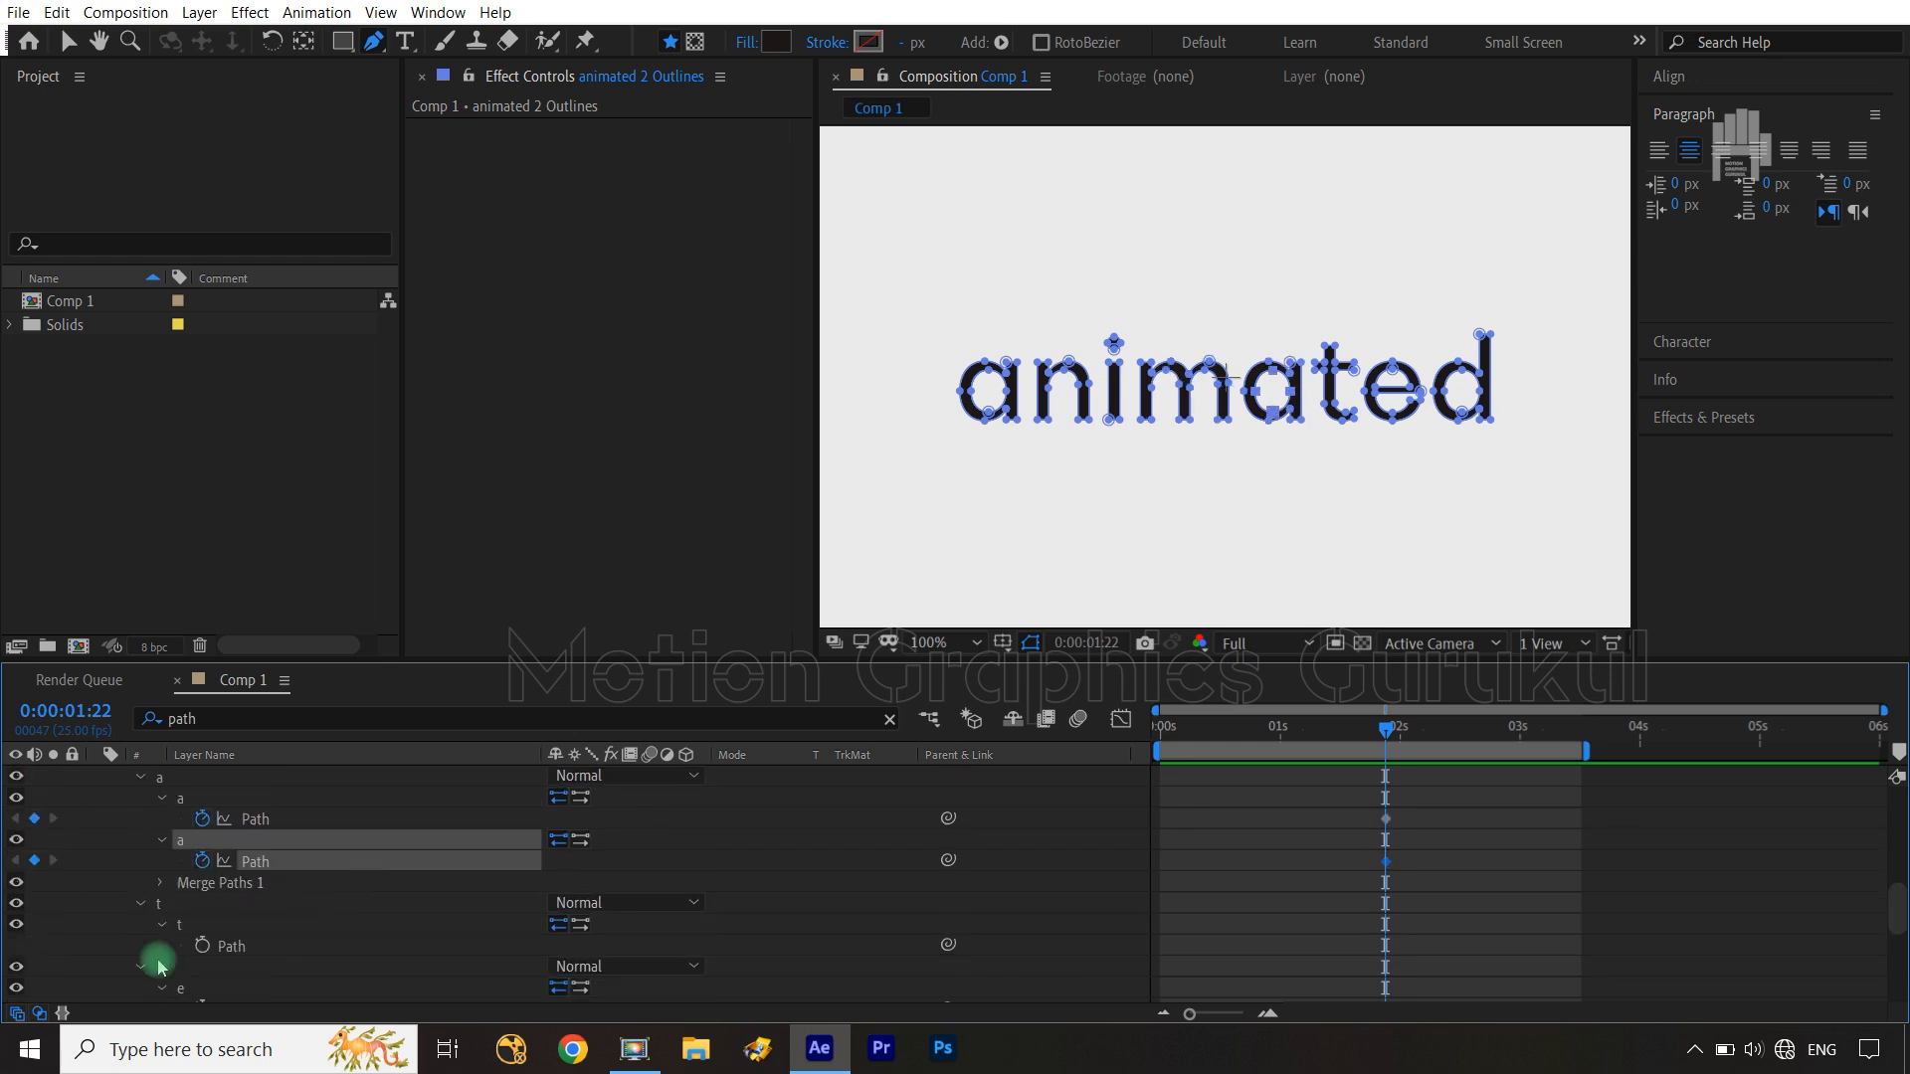
Set Path keyframes at 0:00:01:22 on every path of the letters "t", "e" and "d"
{"action": "left_click", "coordinate": [201, 945]}
{"action": "scroll", "coordinate": [379, 908], "scroll_direction": "down", "scroll_amount": 3}
{"action": "left_click", "coordinate": [203, 903]}
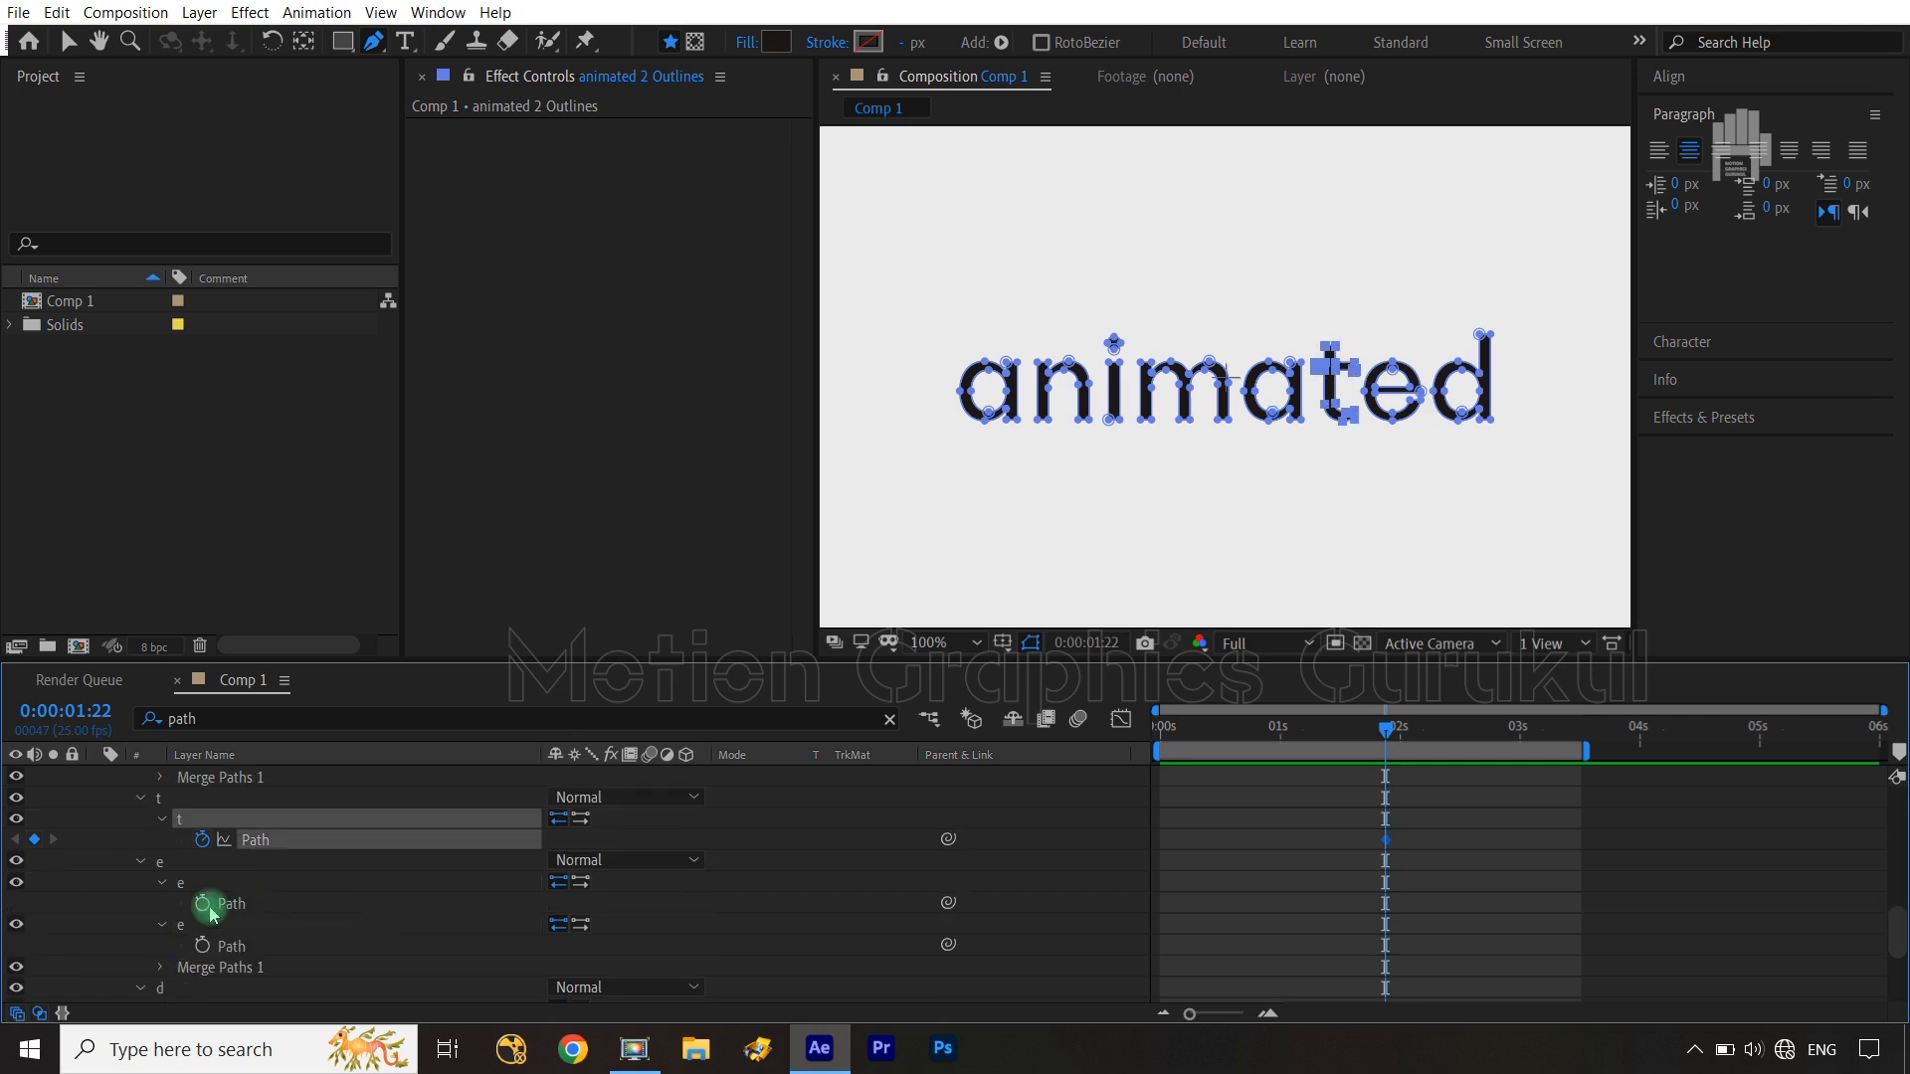
{"action": "left_click", "coordinate": [202, 945]}
{"action": "scroll", "coordinate": [376, 902], "scroll_direction": "down", "scroll_amount": 5}
{"action": "left_click", "coordinate": [202, 844]}
{"action": "left_click", "coordinate": [204, 886]}
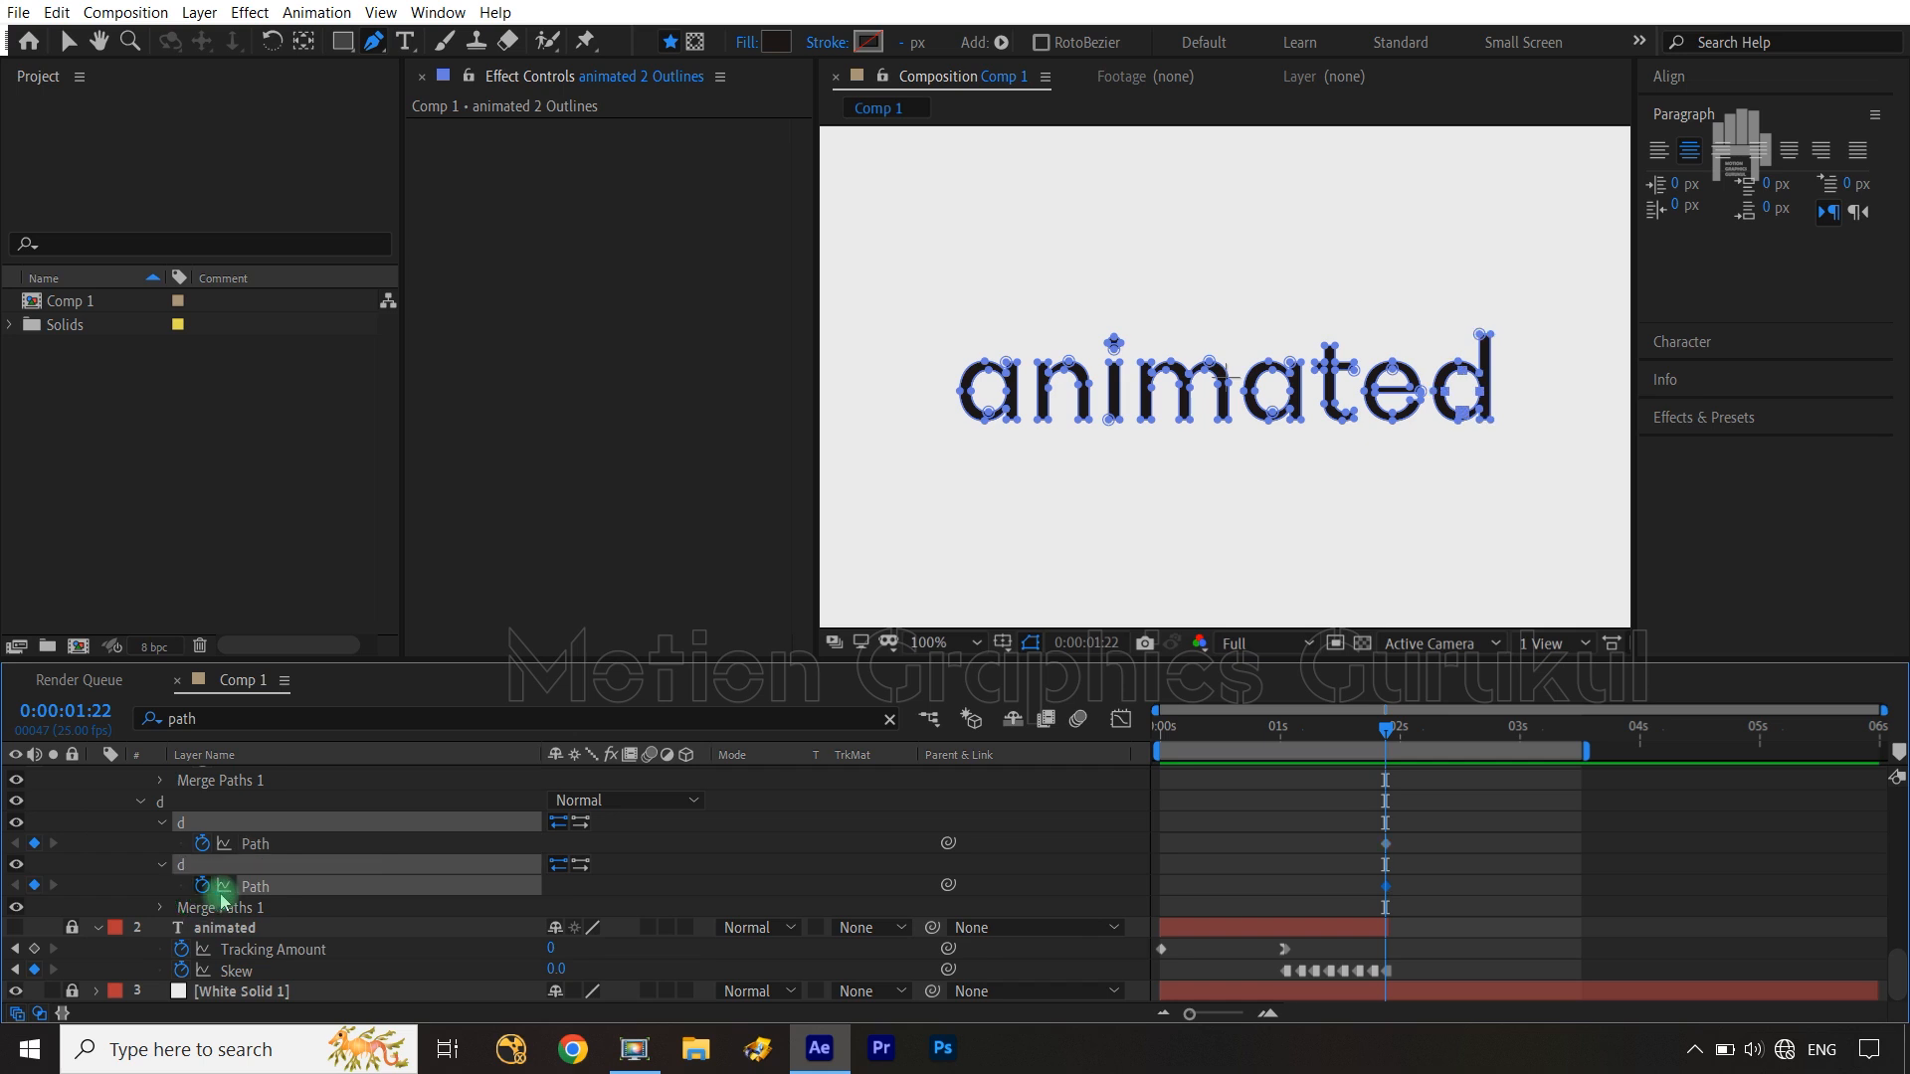
Replace the "path" filter by revealing only the keyframed properties of the "animated 2 Outlines" layer
{"action": "scroll", "coordinate": [363, 874], "scroll_direction": "up", "scroll_amount": 10}
{"action": "scroll", "coordinate": [359, 871], "scroll_direction": "up", "scroll_amount": 3}
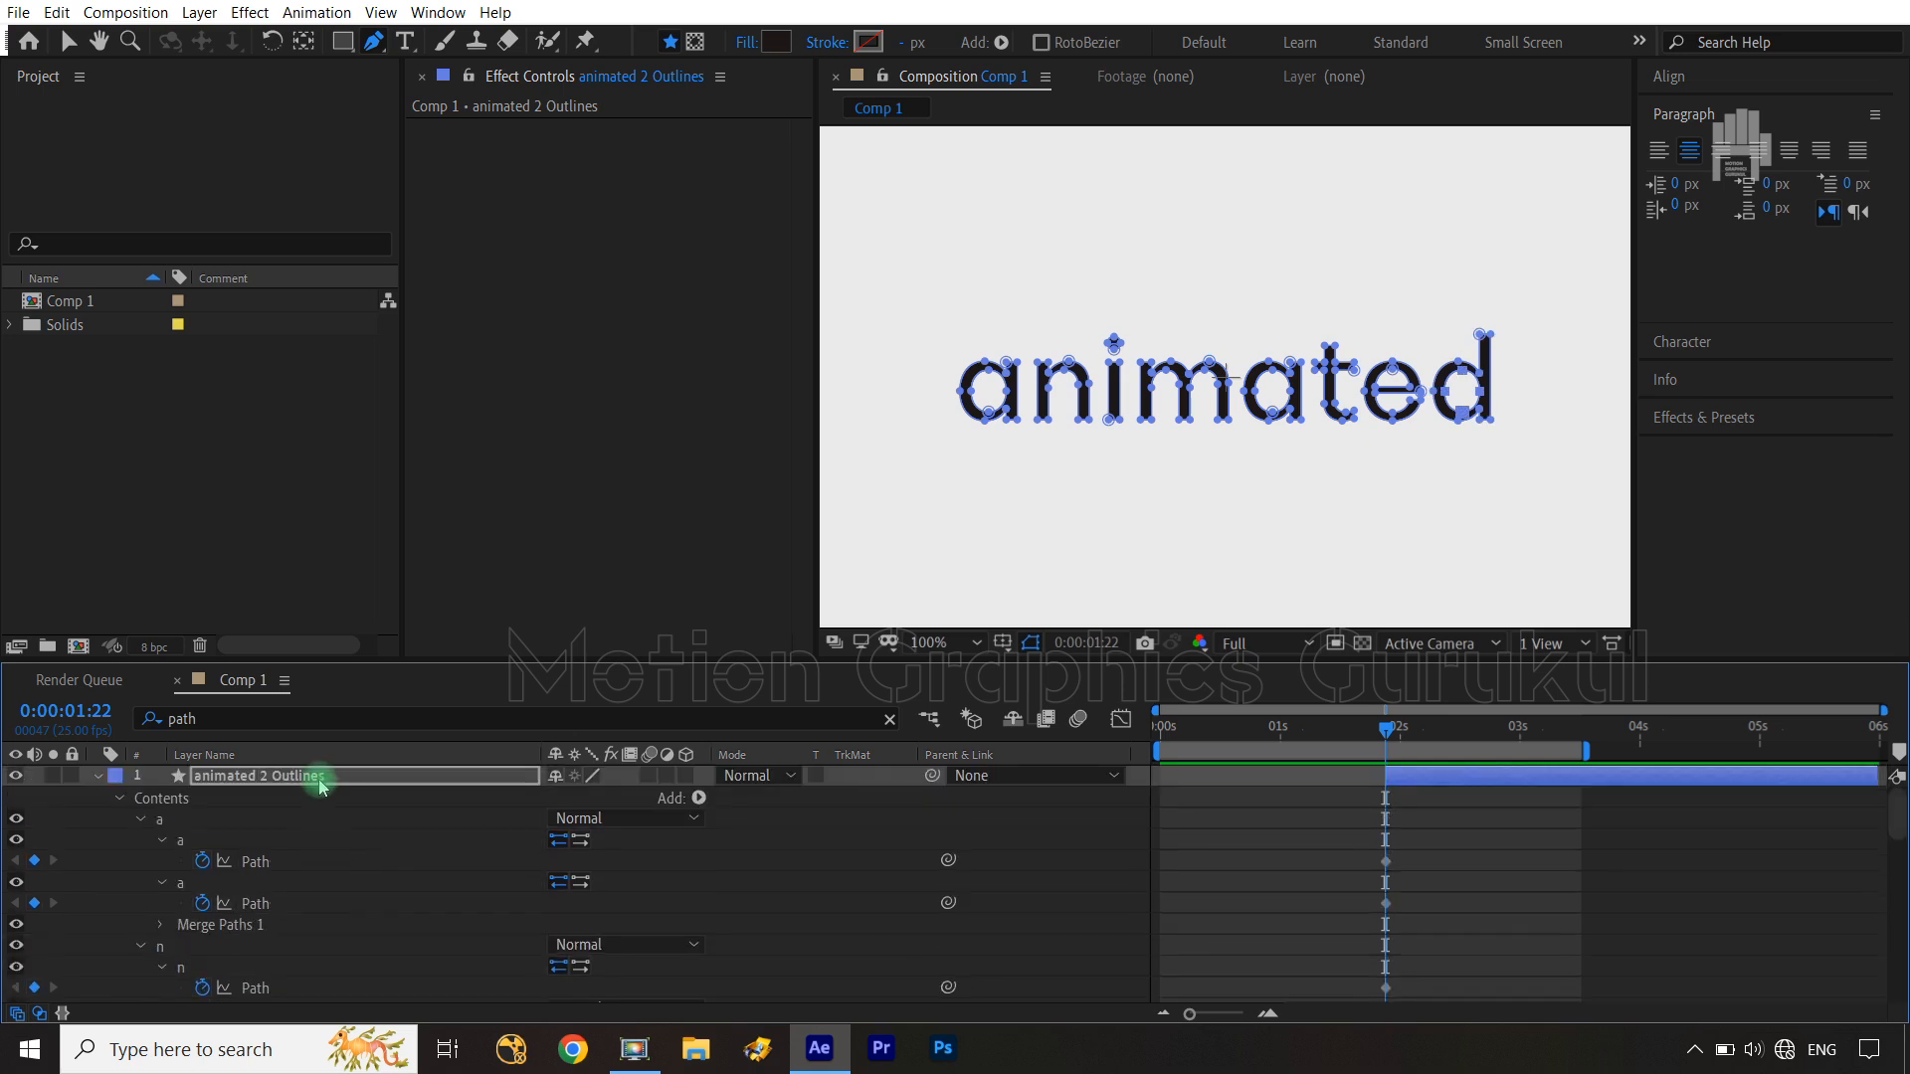
{"action": "left_click", "coordinate": [320, 778]}
{"action": "key", "text": "u"}
{"action": "left_click", "coordinate": [1431, 858]}
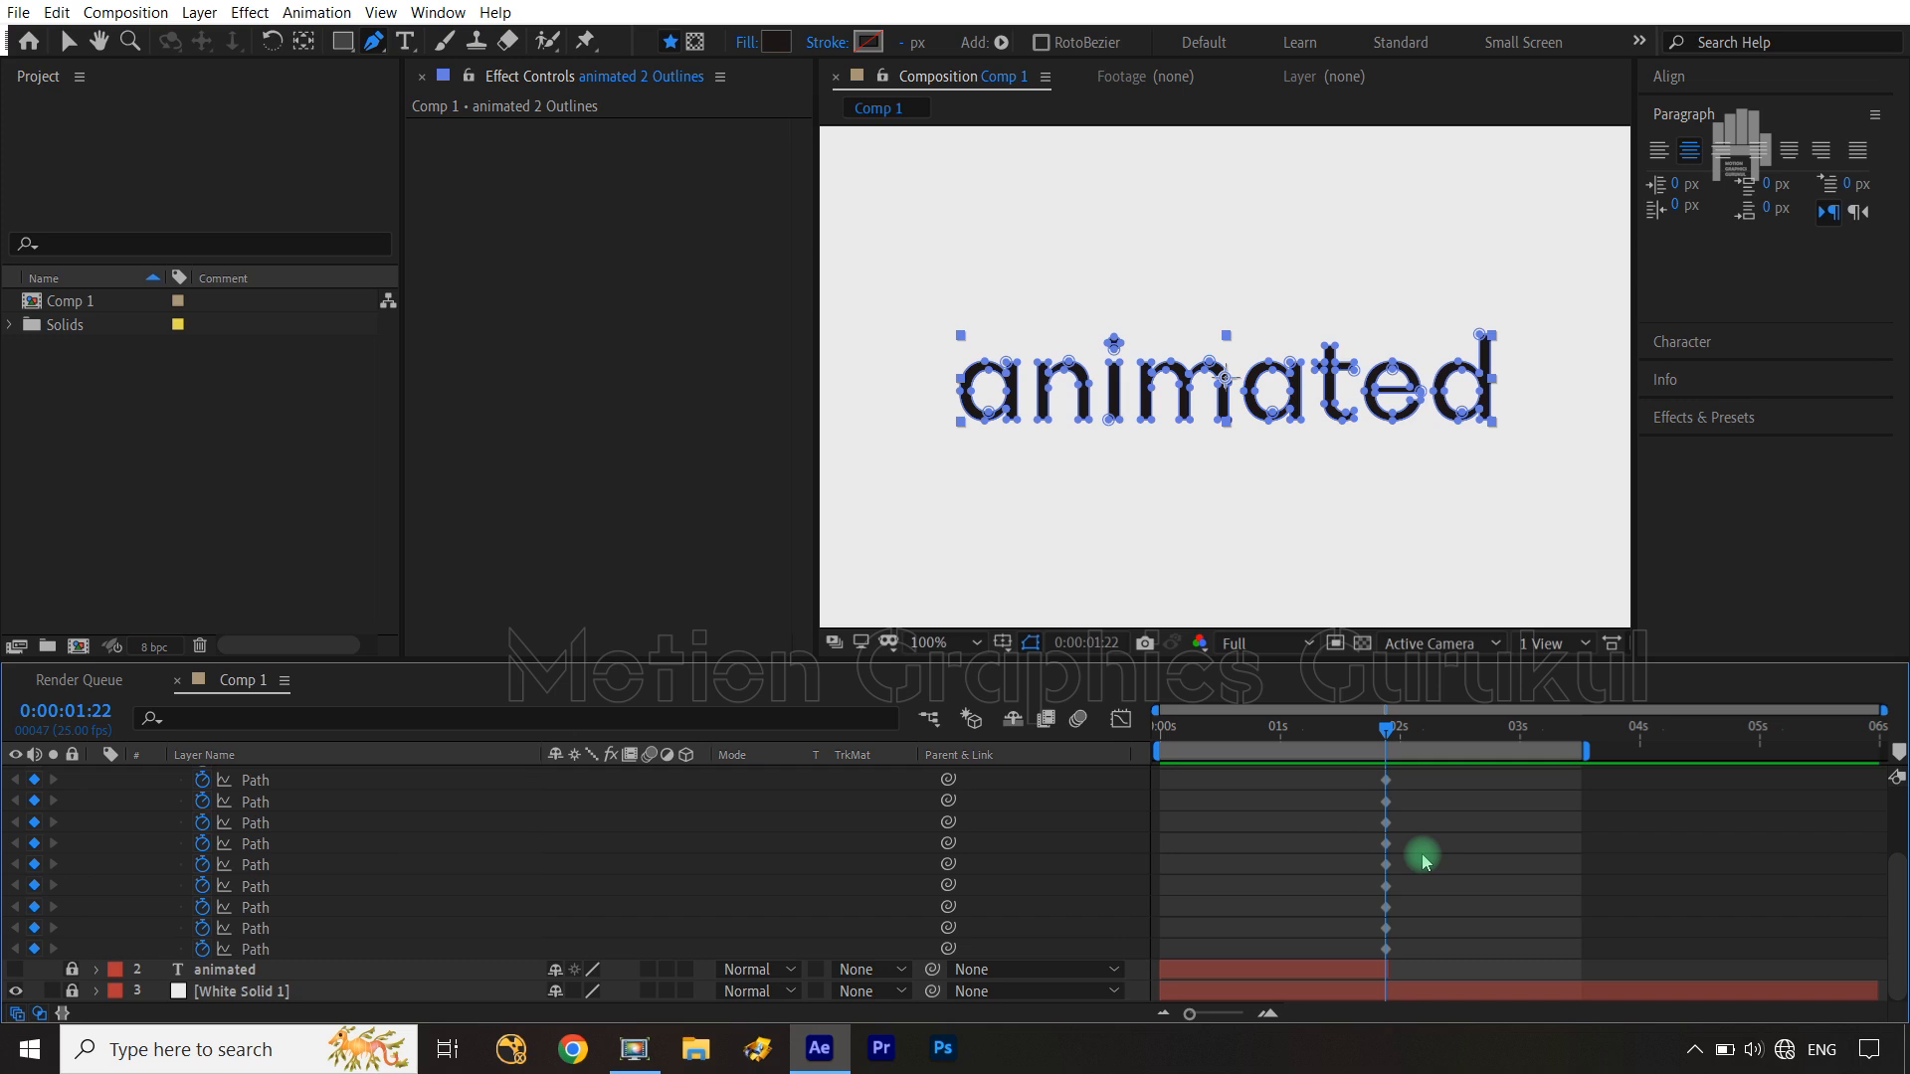
Add keyframes at 0:00:02:12 to all Path properties of the outlines layer at once
{"action": "key", "text": "shift+Page_Down"}
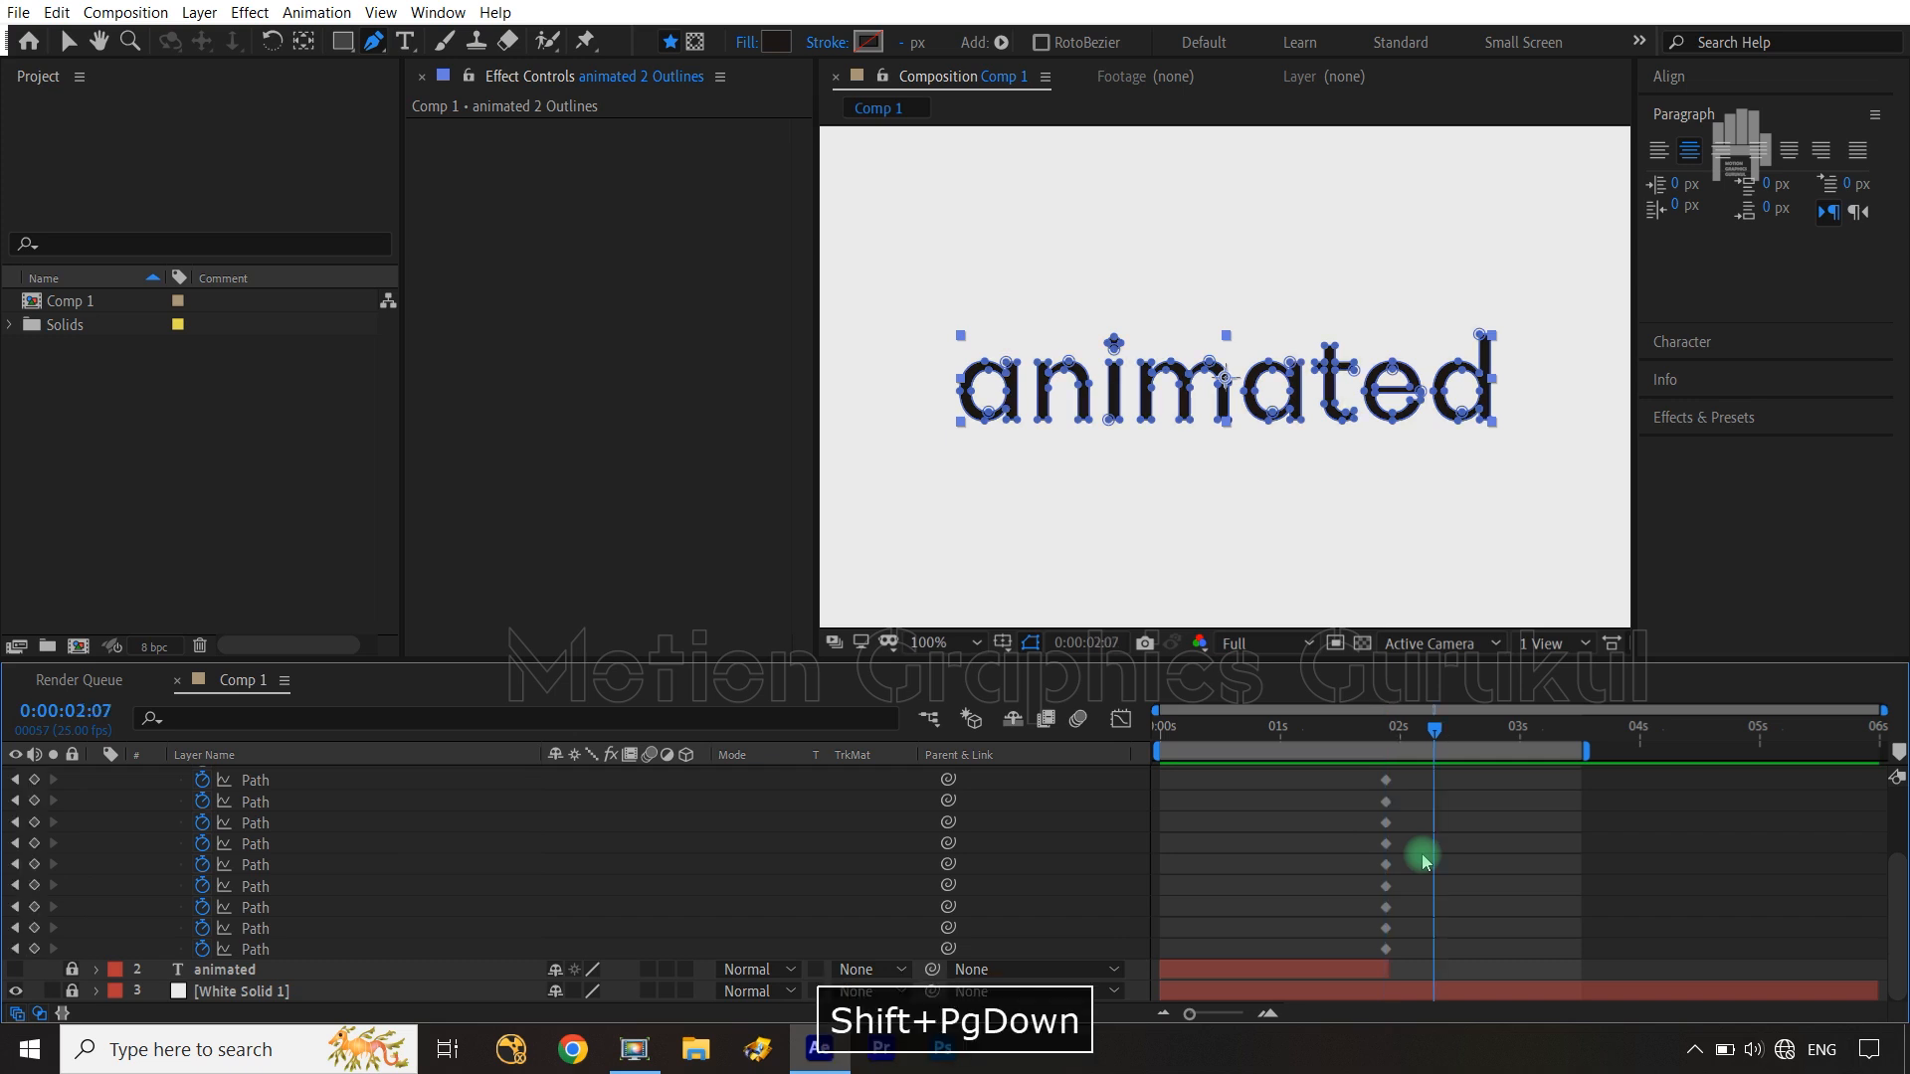
{"action": "key", "text": "ctrl+Right"}
{"action": "key", "text": "ctrl+Right"}
{"action": "key", "text": "ctrl+Right"}
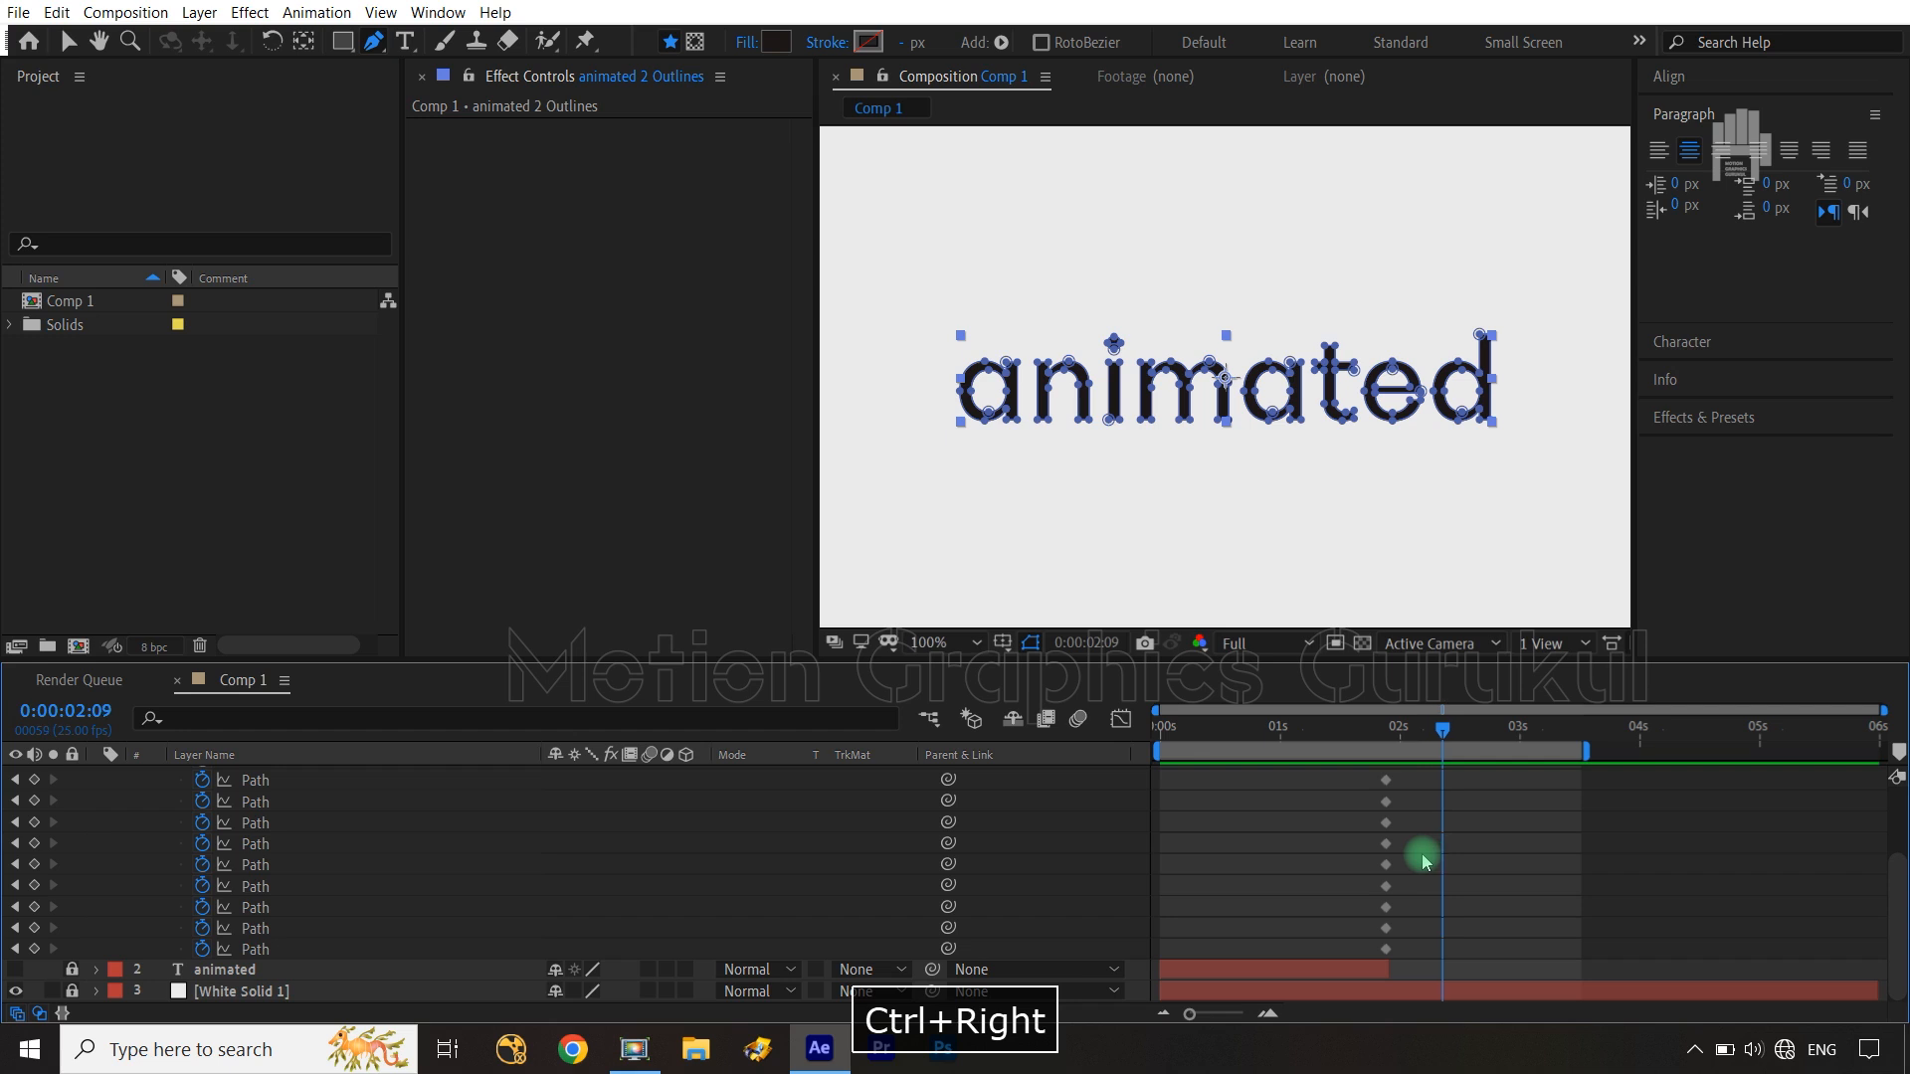
{"action": "key", "text": "ctrl+Right"}
{"action": "key", "text": "ctrl+Right"}
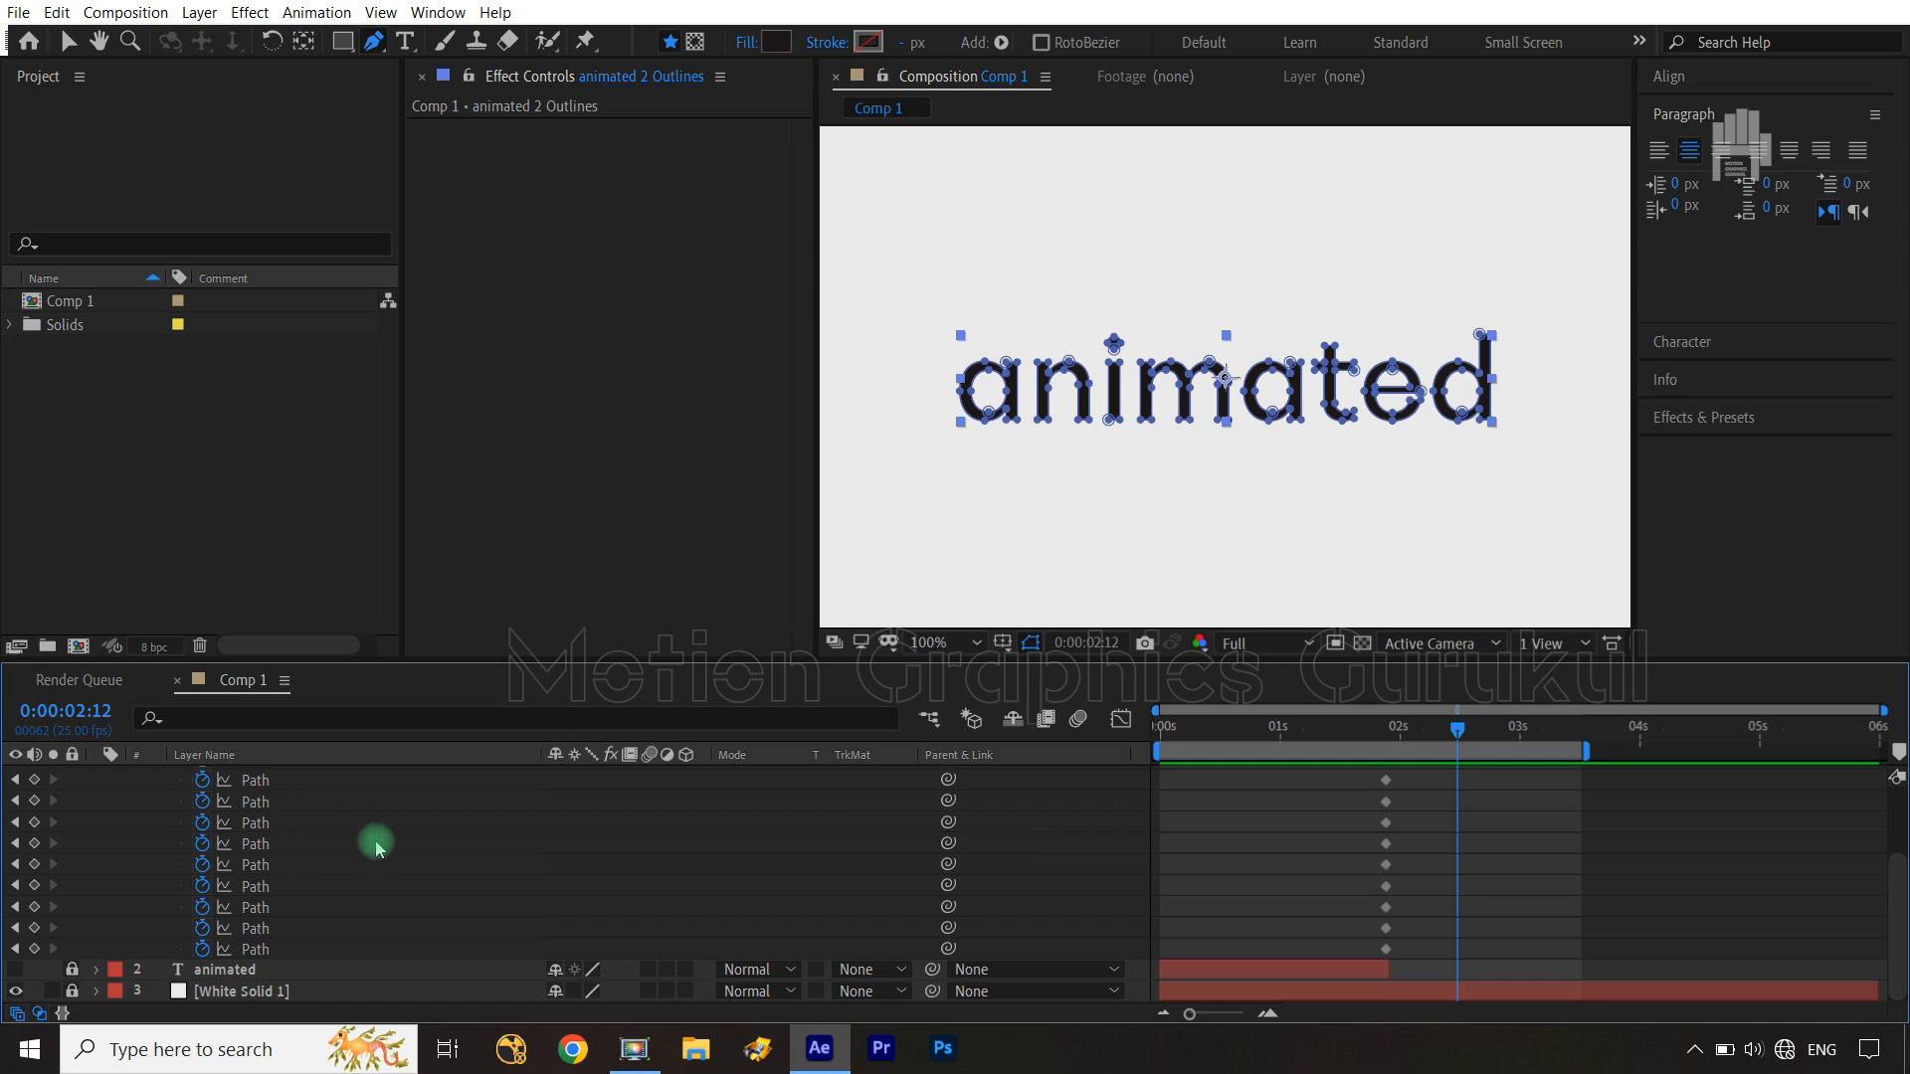
{"action": "scroll", "coordinate": [376, 847], "scroll_direction": "up", "scroll_amount": 5}
{"action": "mouse_move", "coordinate": [304, 798]}
{"action": "left_mouse_down"}
{"action": "mouse_move", "coordinate": [258, 929]}
{"action": "mouse_move", "coordinate": [300, 800]}
{"action": "left_mouse_up"}
{"action": "left_click_drag", "start_coordinate": [584, 797], "coordinate": [158, 946]}
{"action": "left_click", "coordinate": [35, 950]}
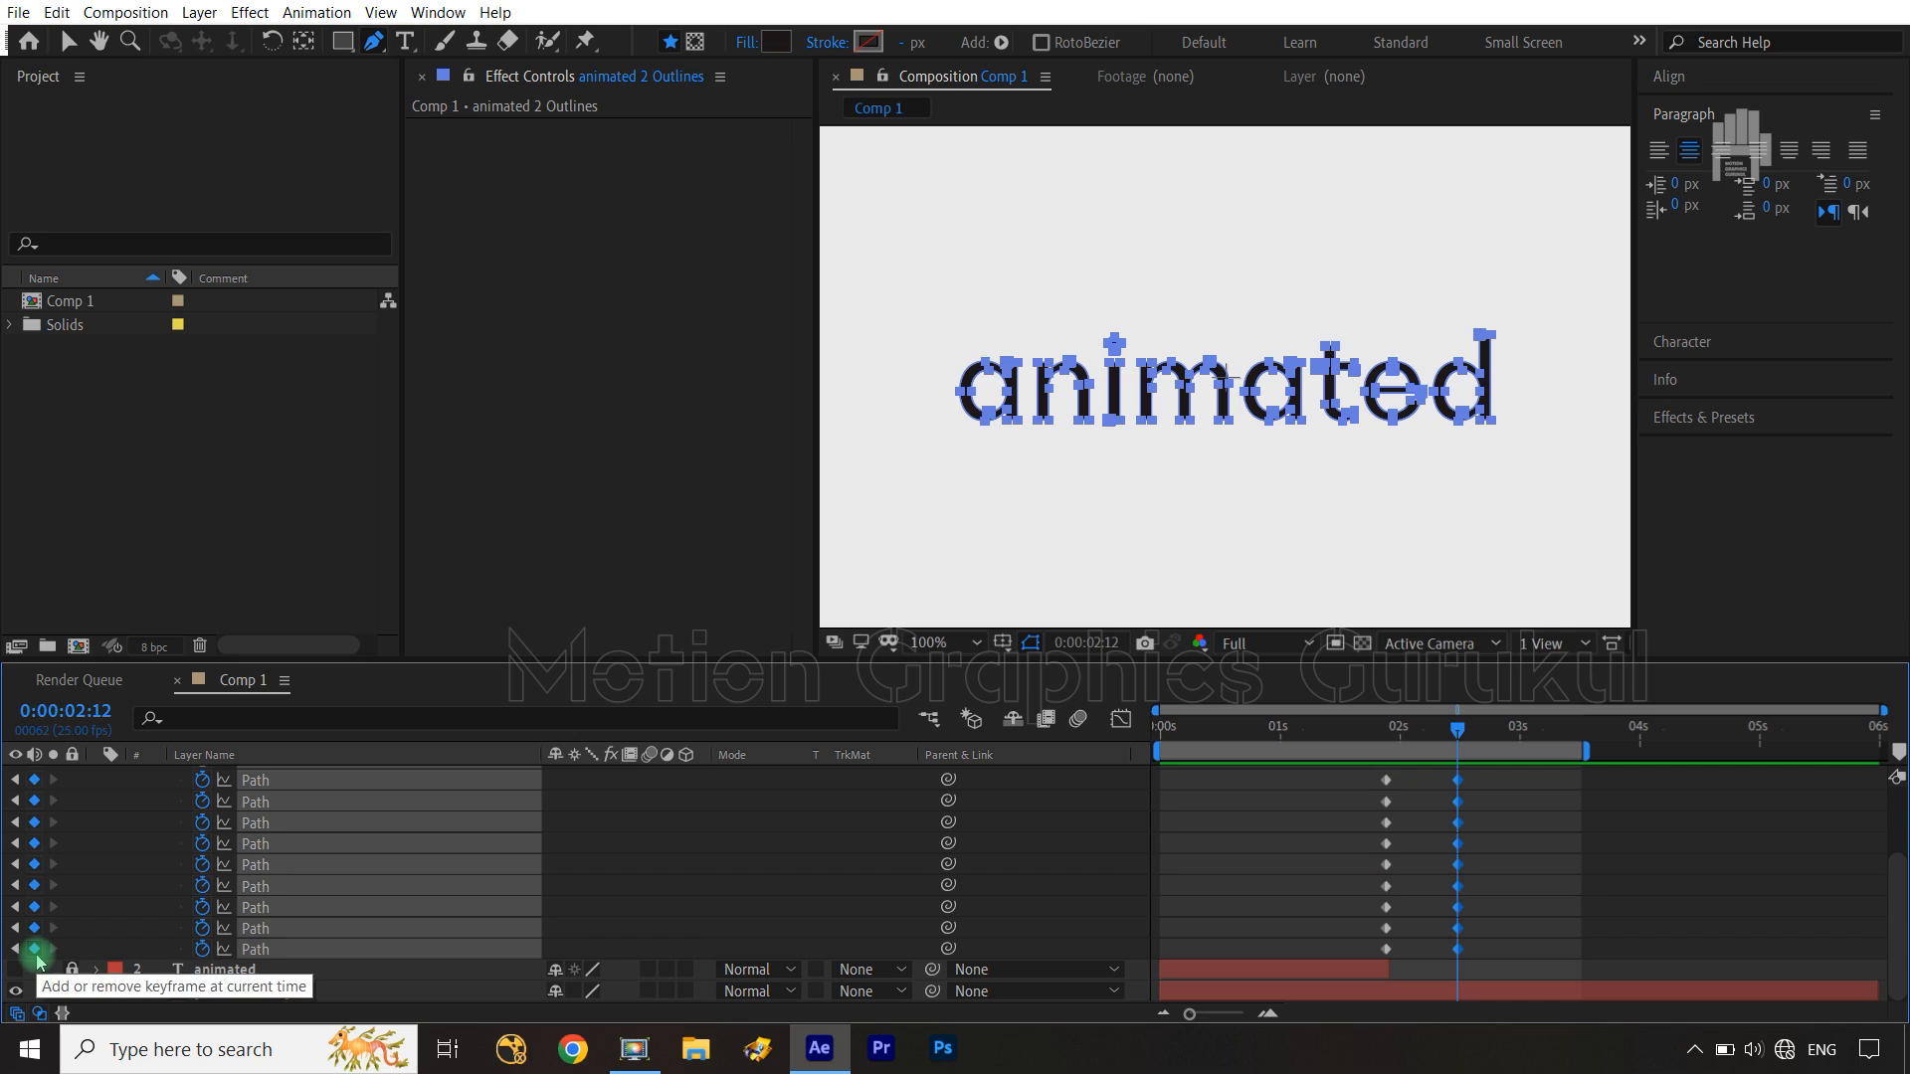
Add keyframes to all Path properties at 0:00:02:22 and return to 0:00:02:12
{"action": "key", "text": "shift+Next"}
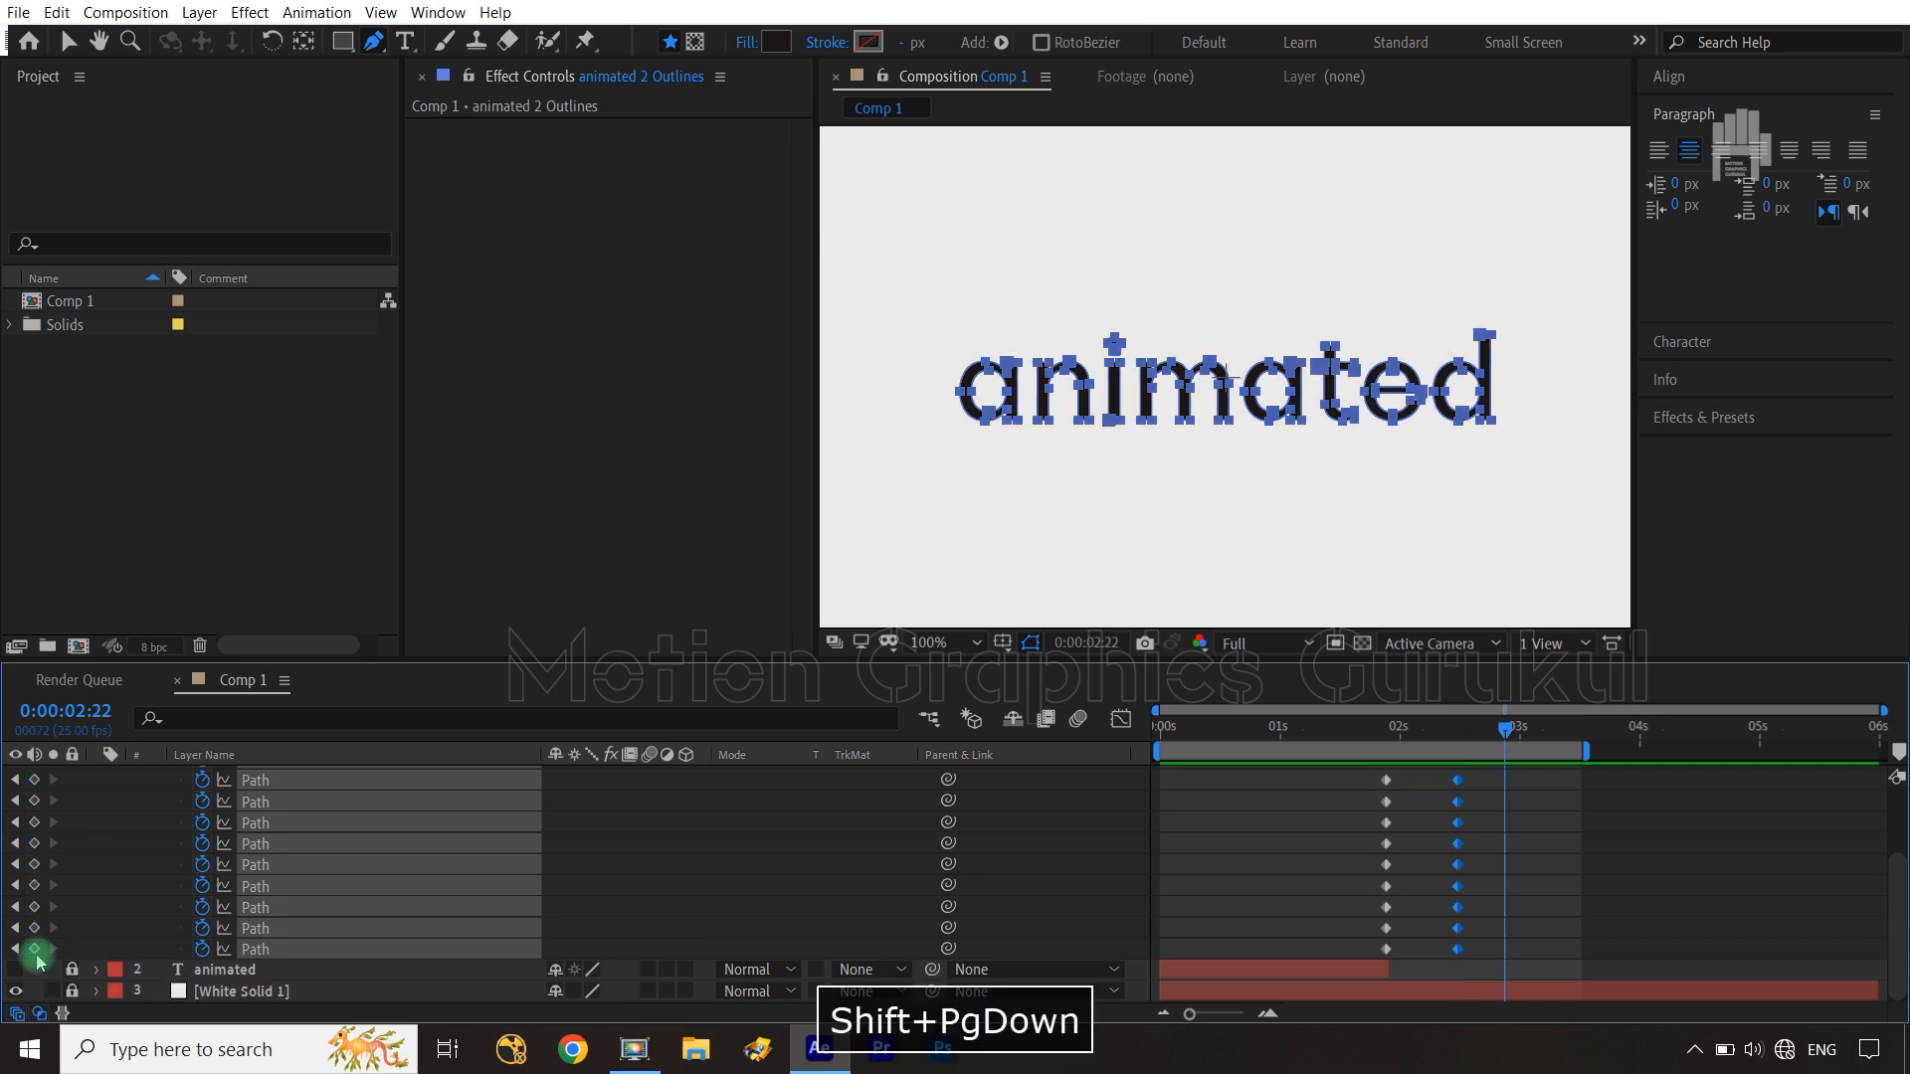
{"action": "left_click", "coordinate": [35, 950]}
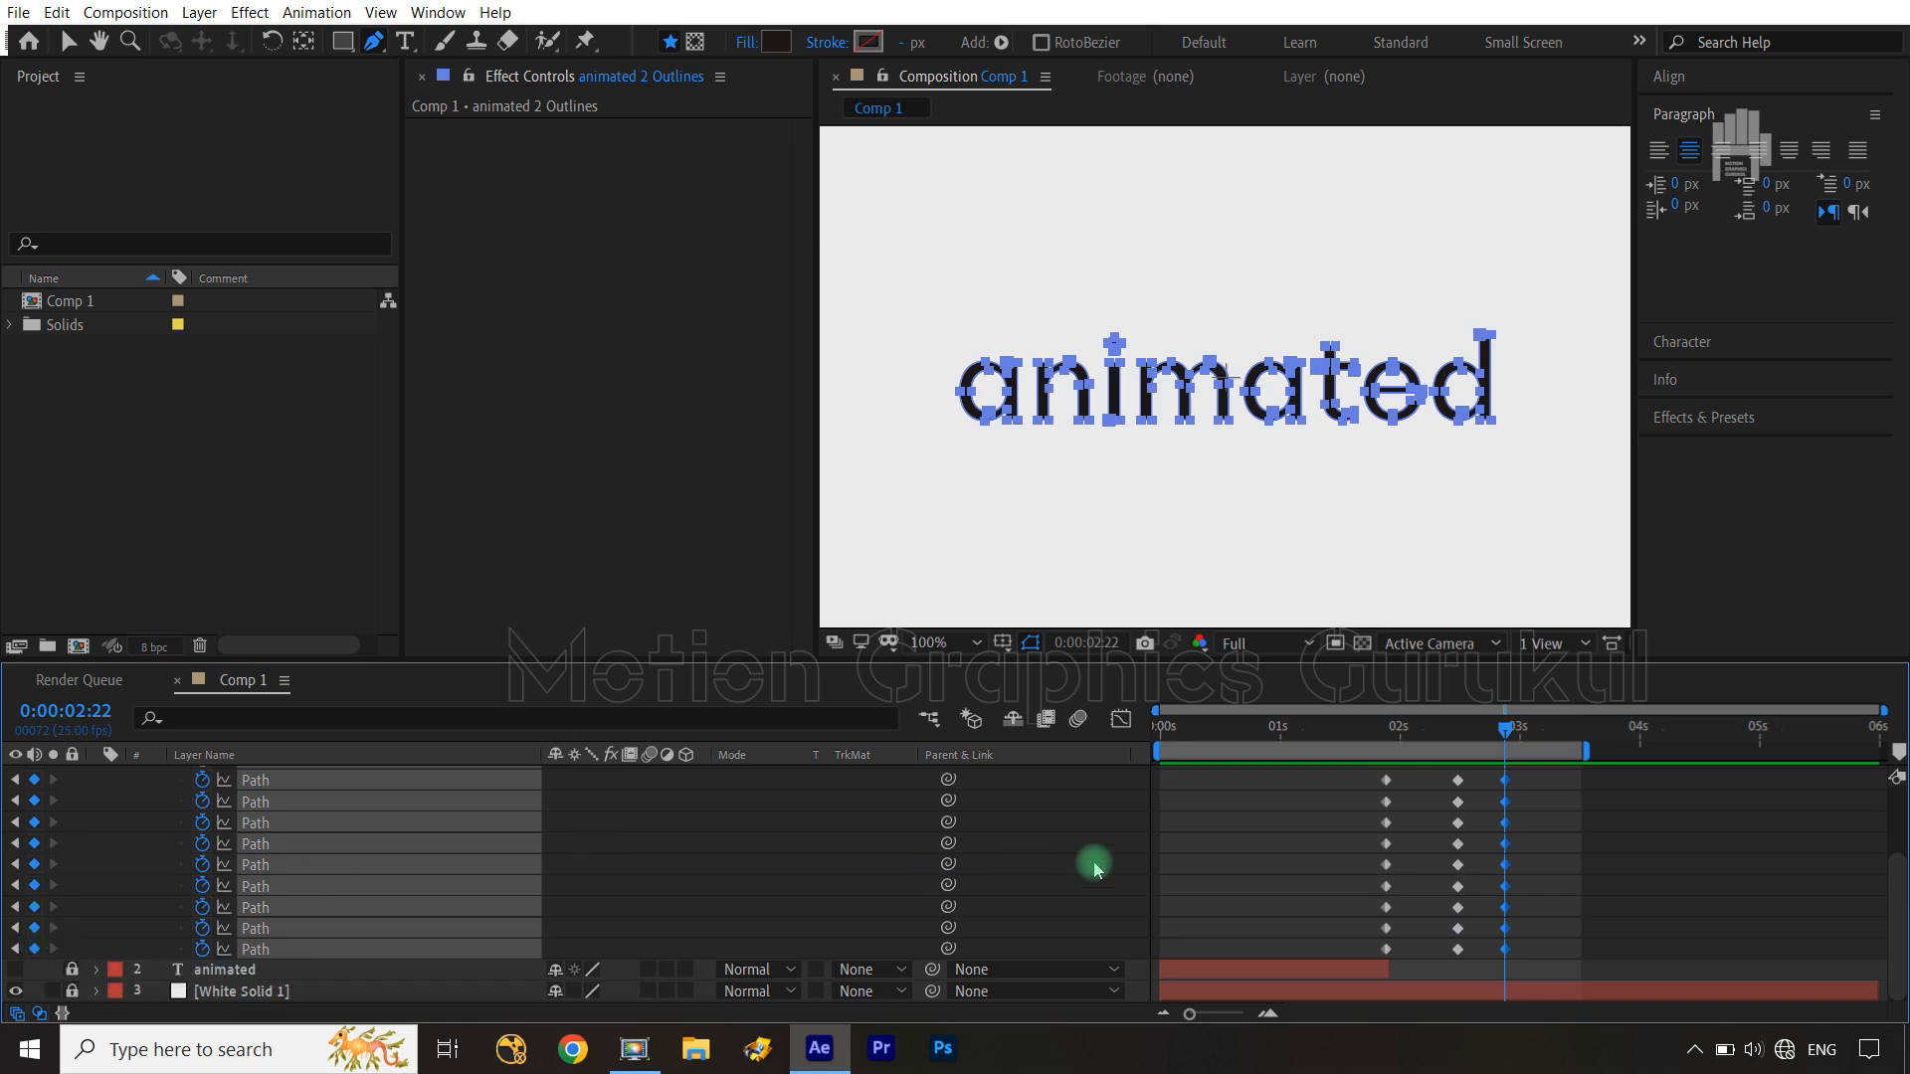
{"action": "left_click_drag", "start_coordinate": [1504, 728], "coordinate": [1466, 738]}
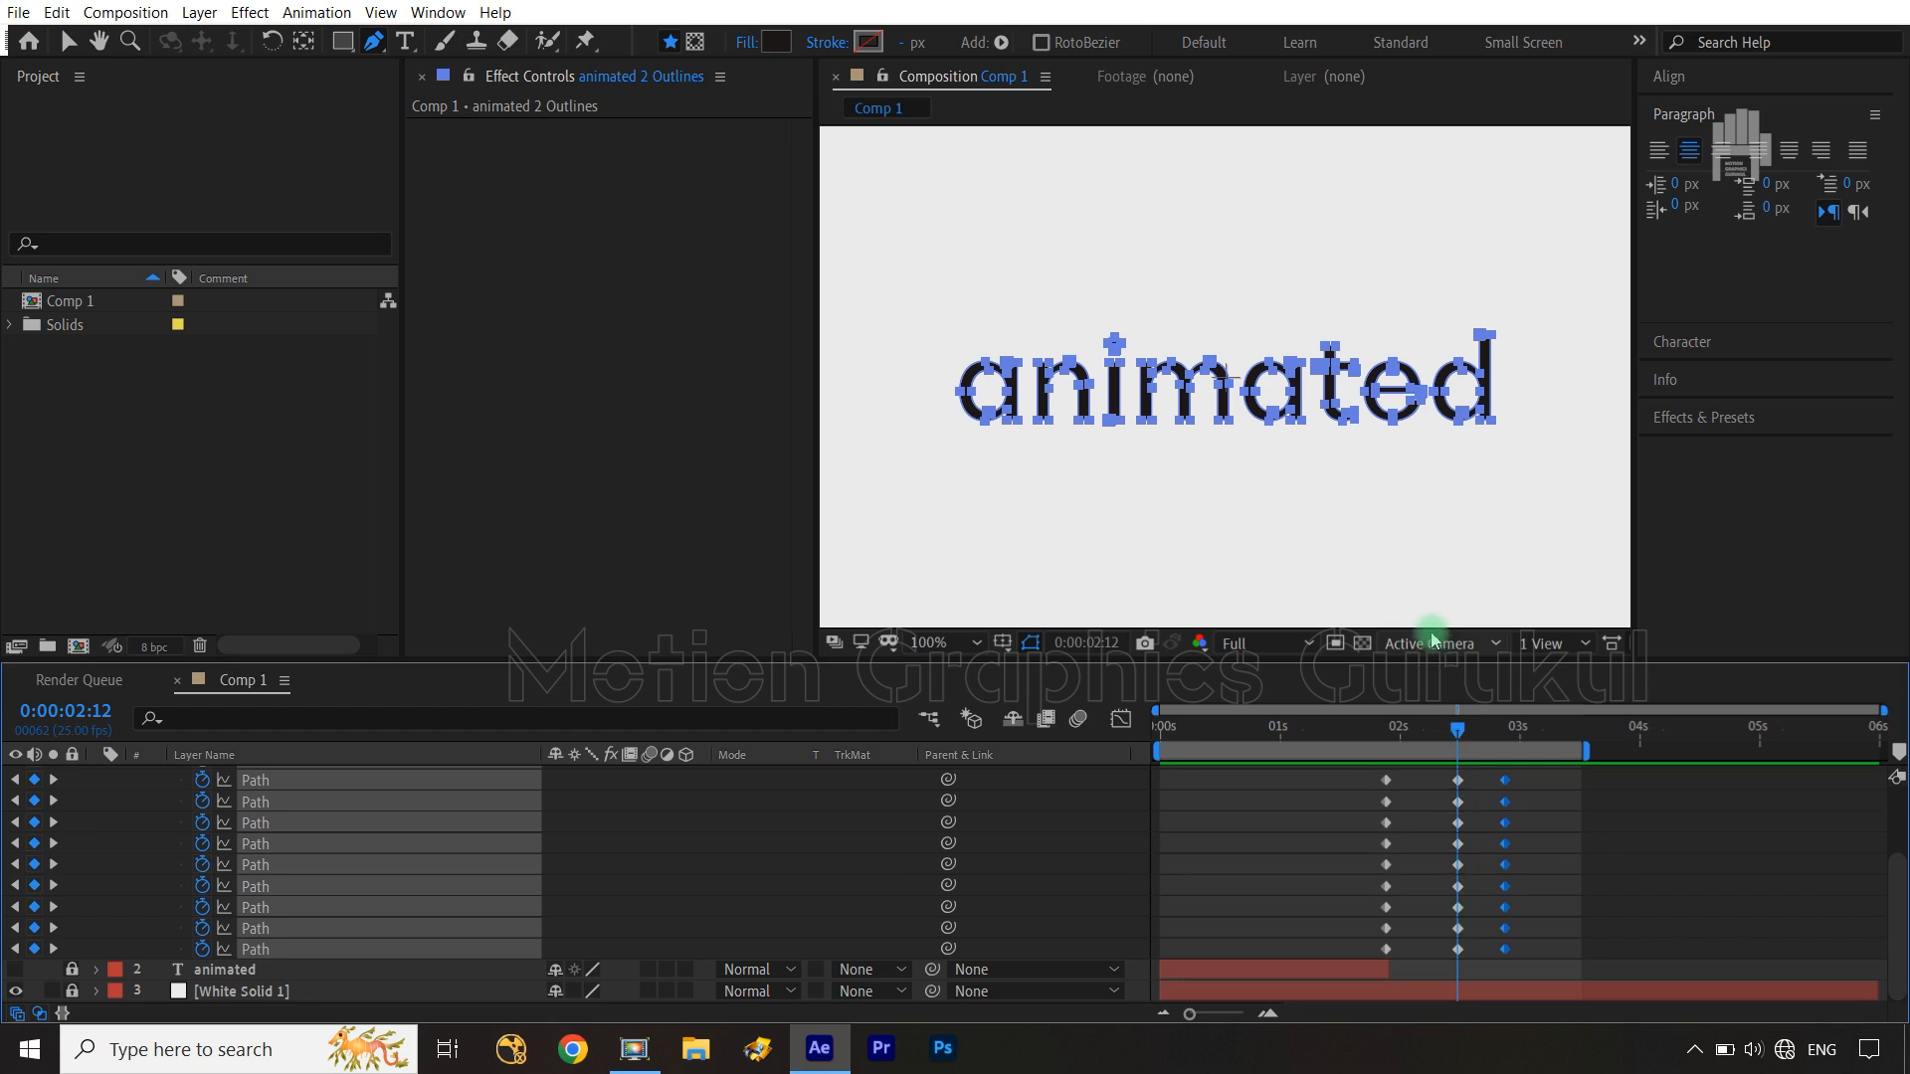
Replace the title/action safe overlay with the Proportional Grid and view the composition at 50%
{"action": "key", "text": "shift+slash"}
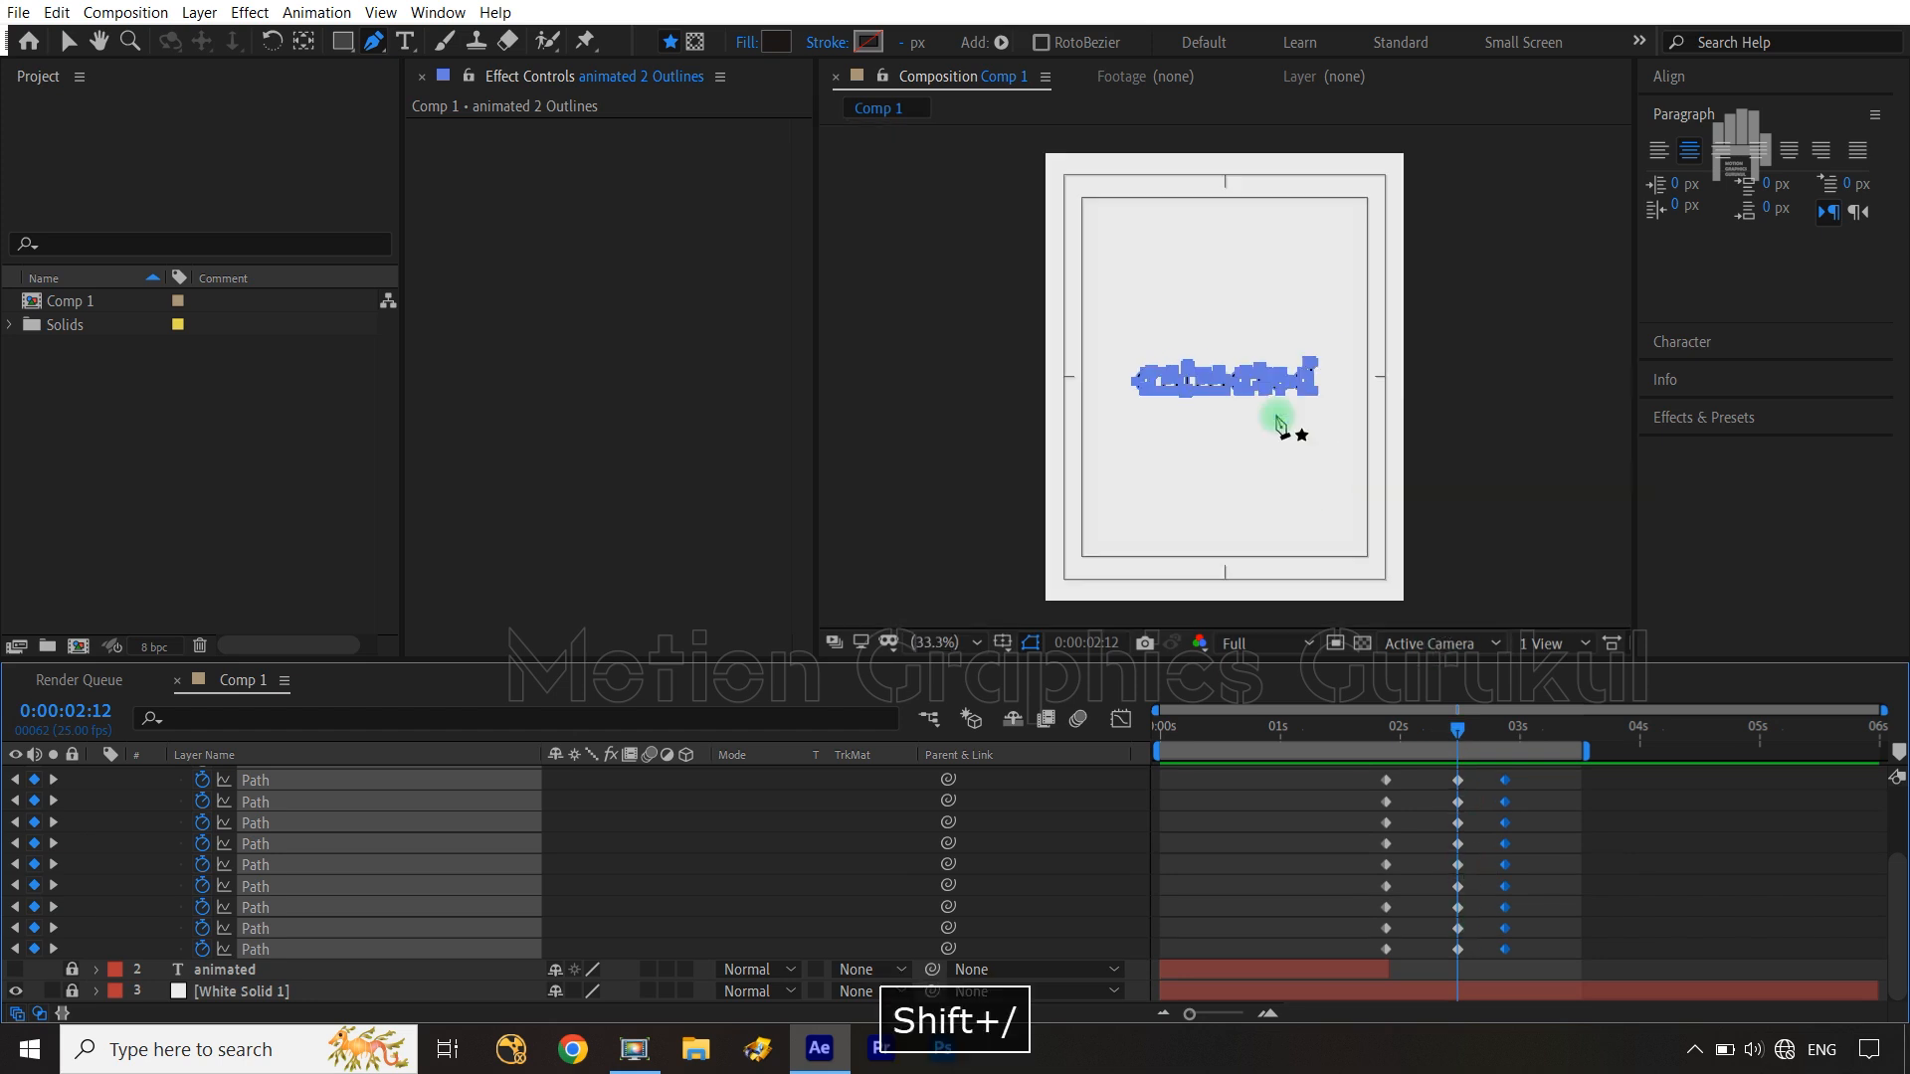
{"action": "left_click", "coordinate": [1003, 641]}
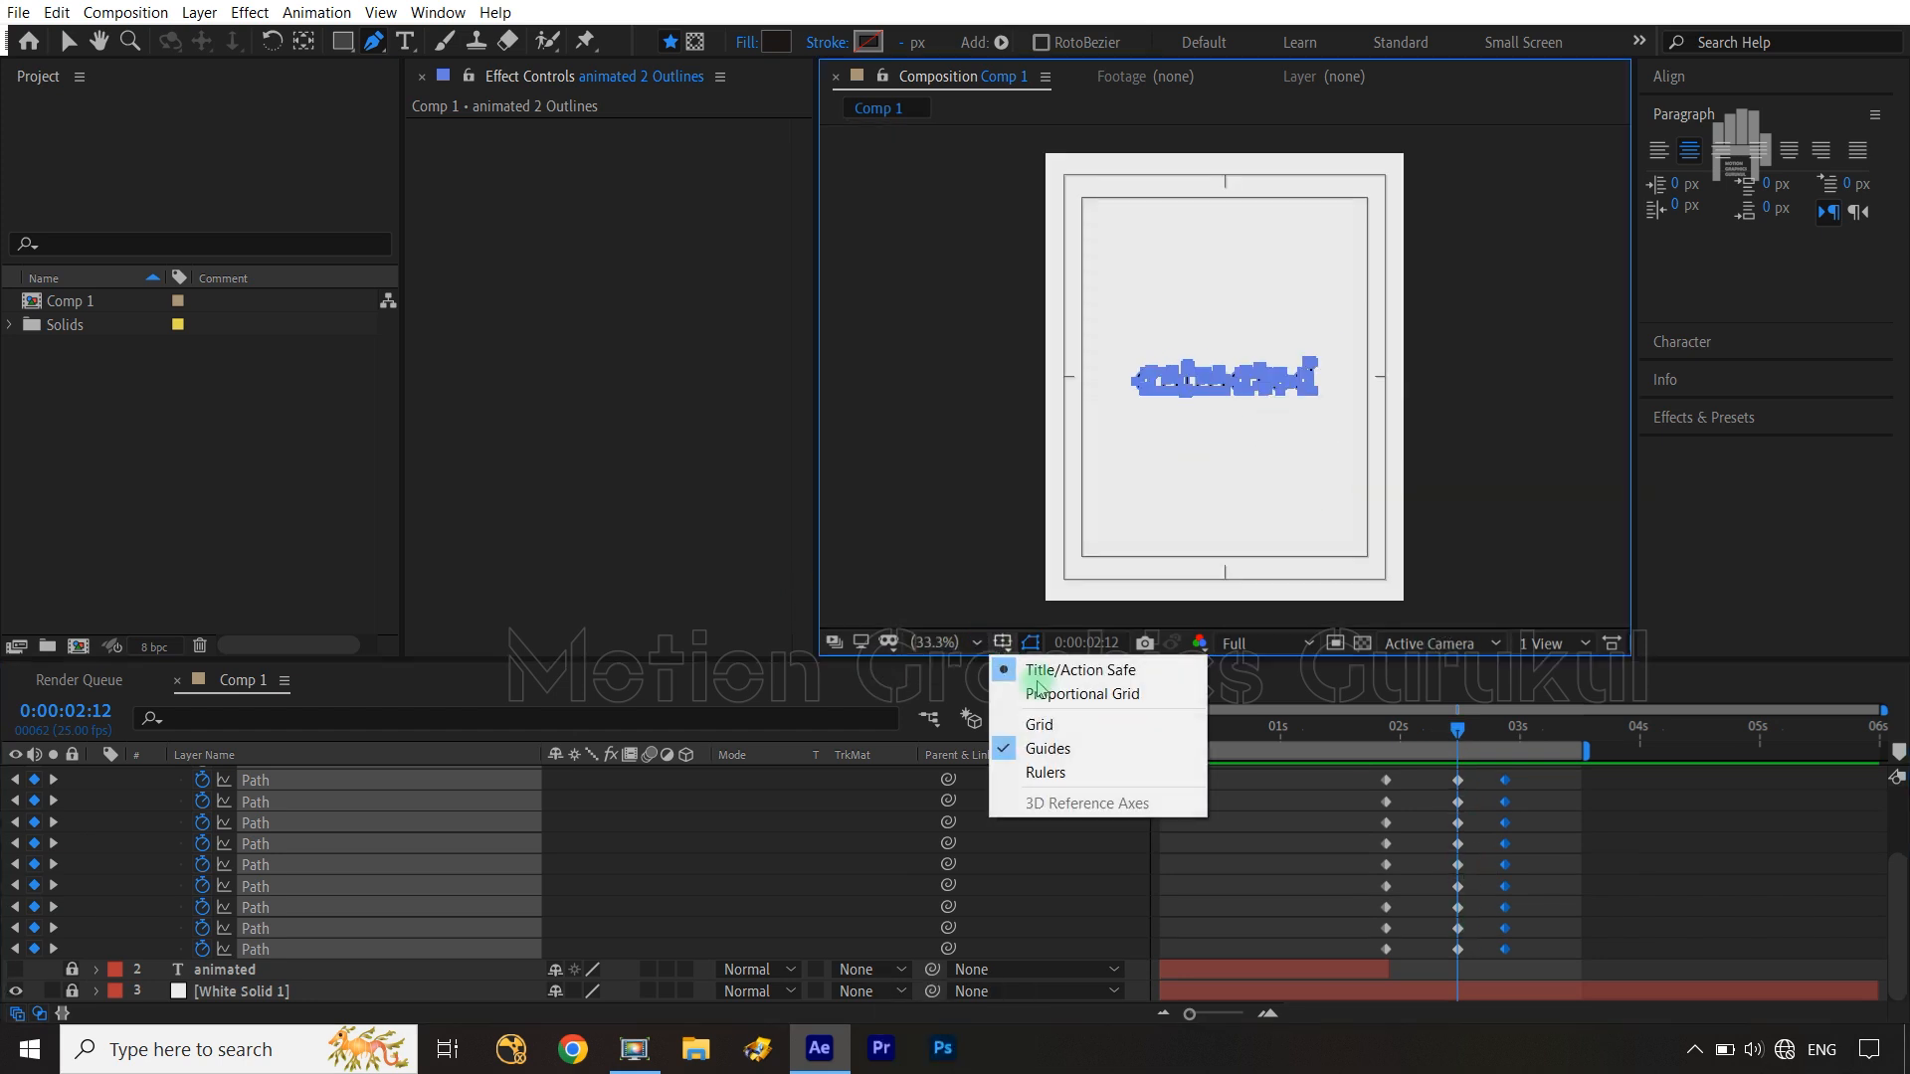
{"action": "left_click", "coordinate": [1075, 697]}
{"action": "key", "text": "slash"}
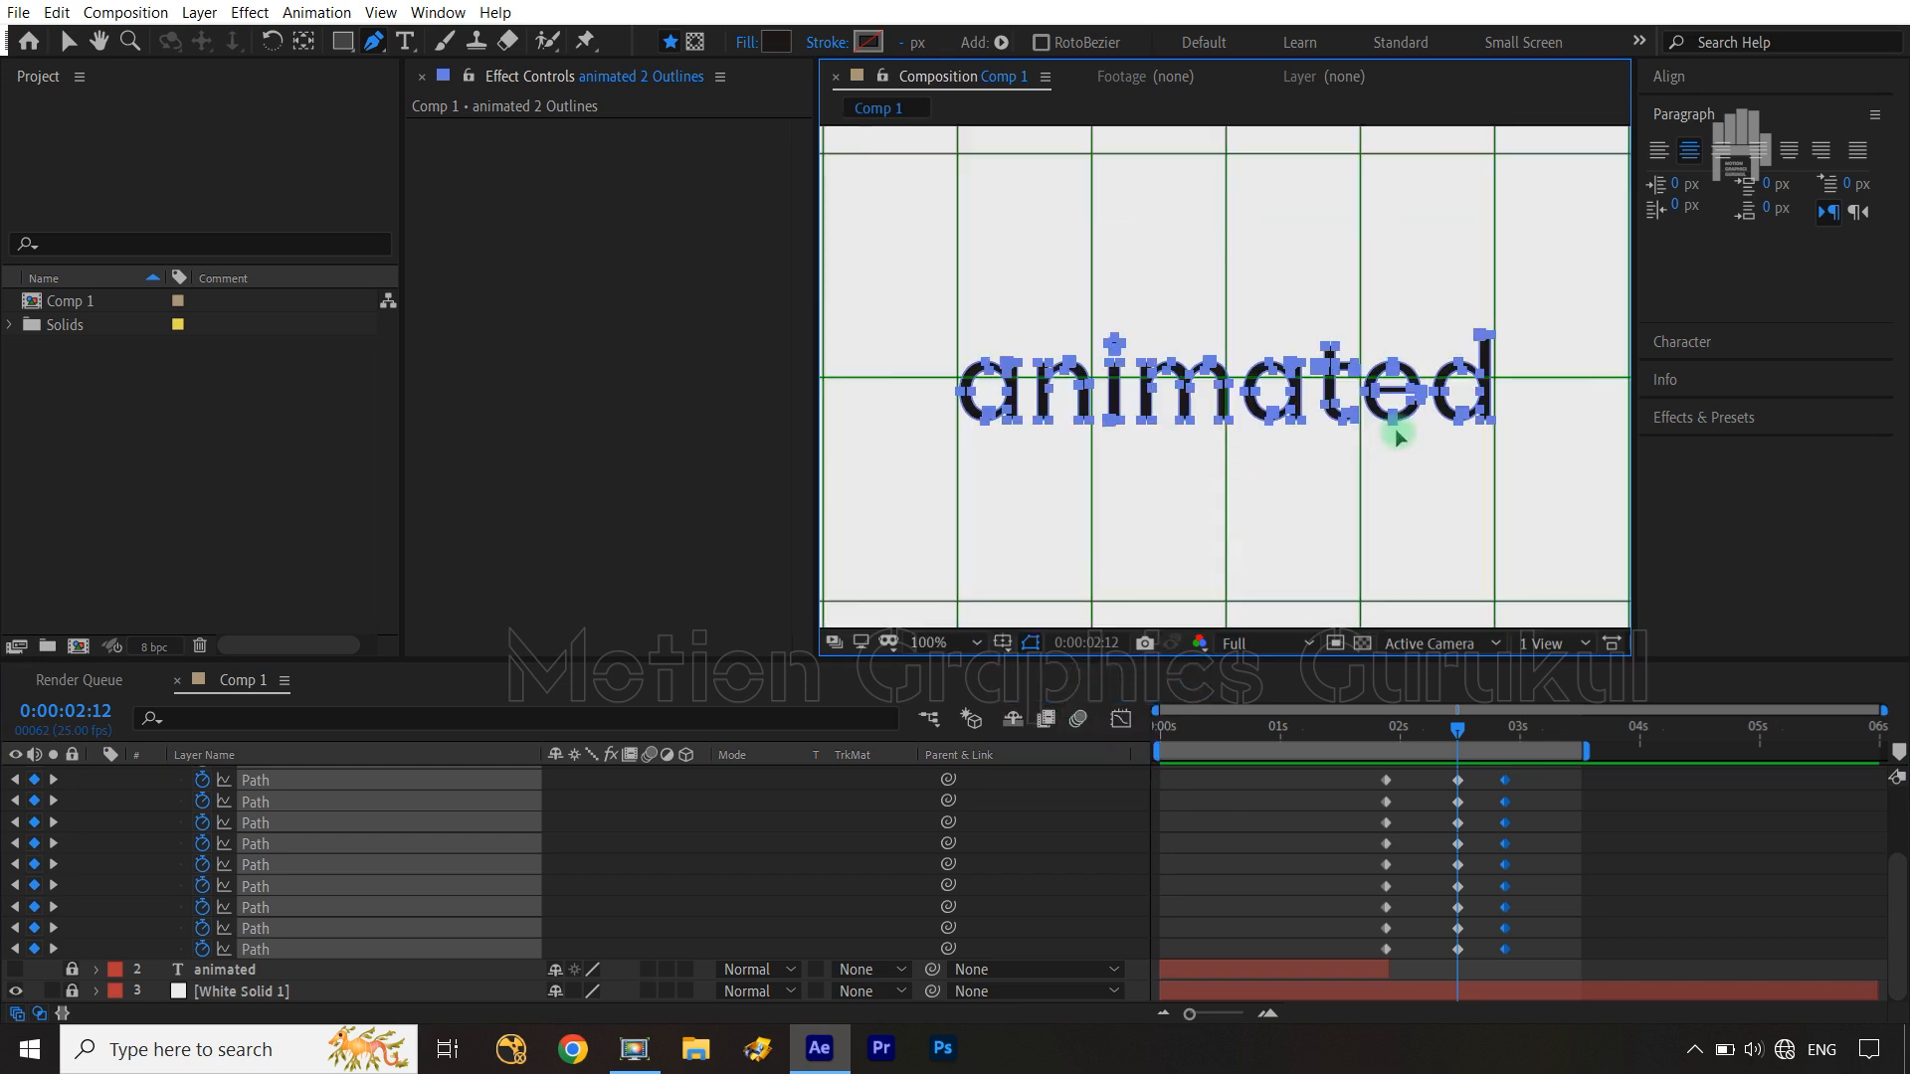
{"action": "key", "text": "comma"}
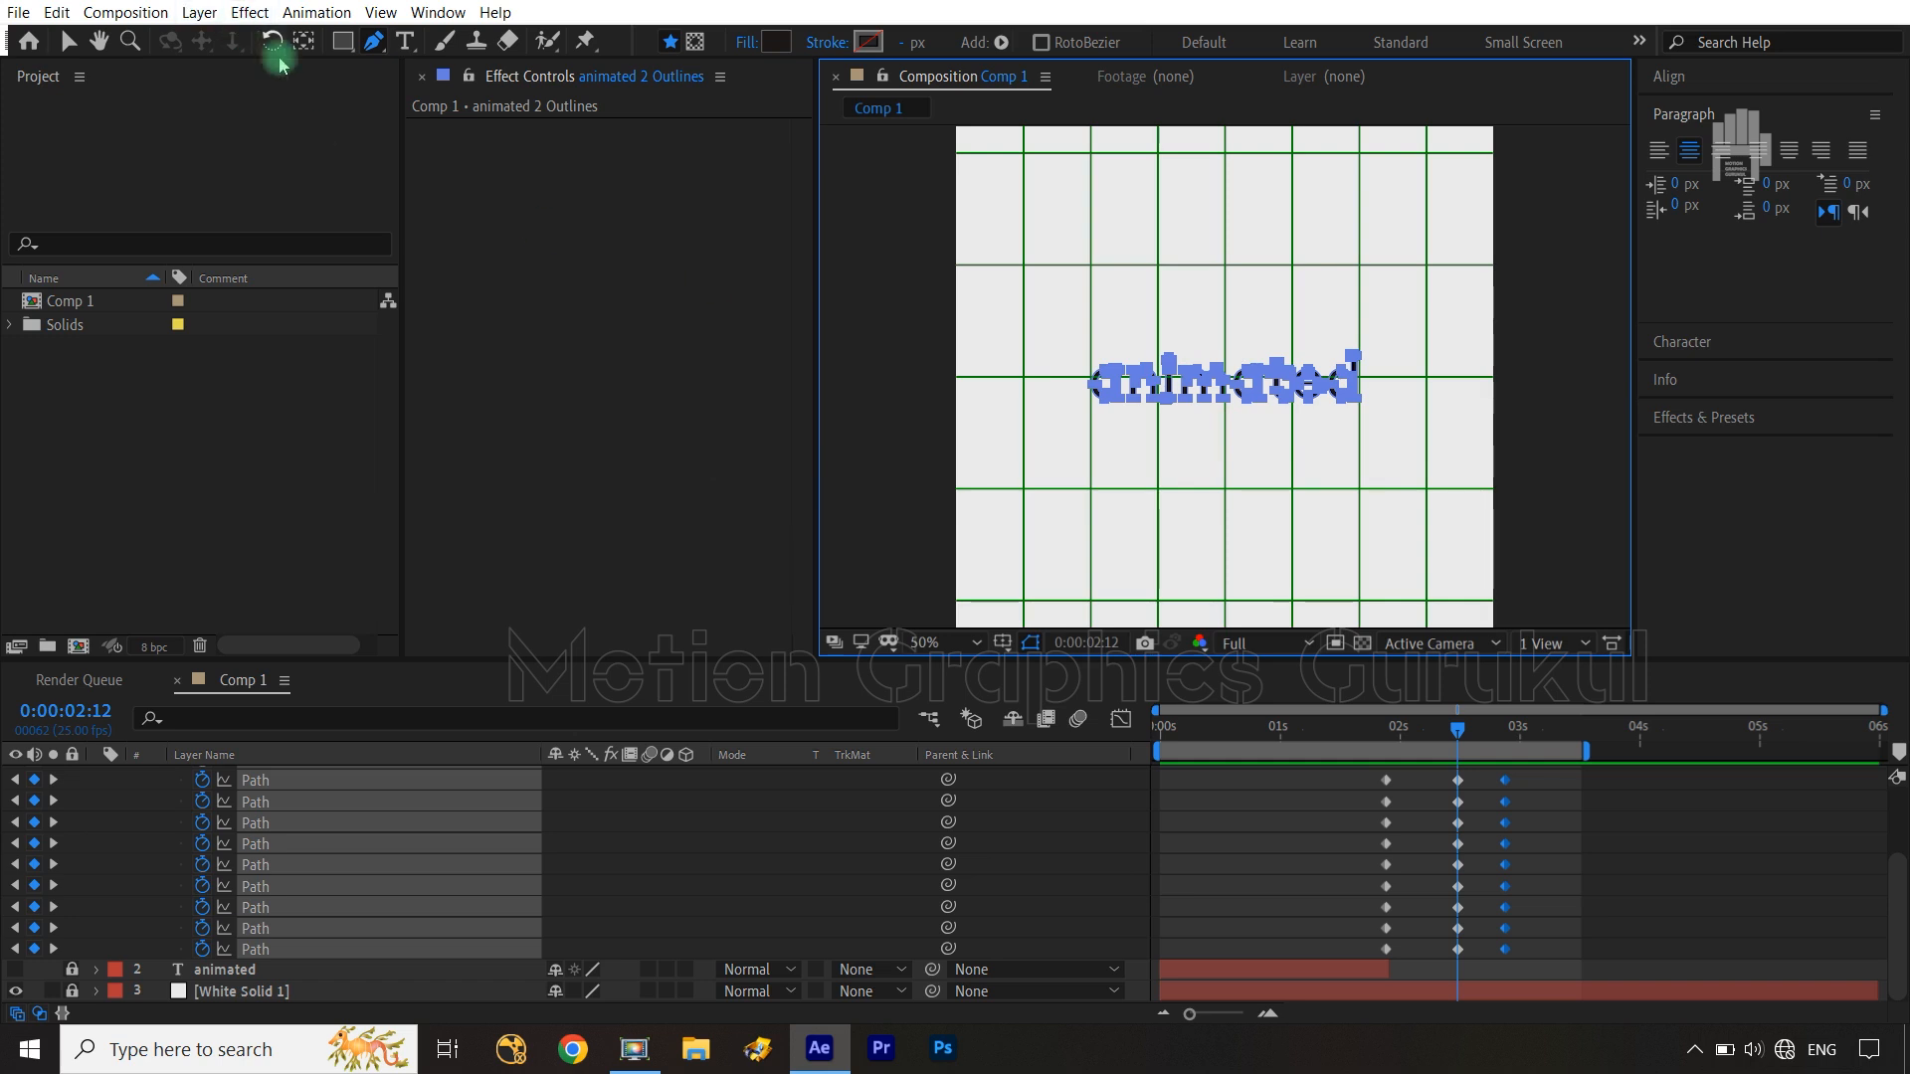
Use the Selection tool to move the first letter "a" left at 0:00:02:12 and tilt it counterclockwise
{"action": "key", "text": "v"}
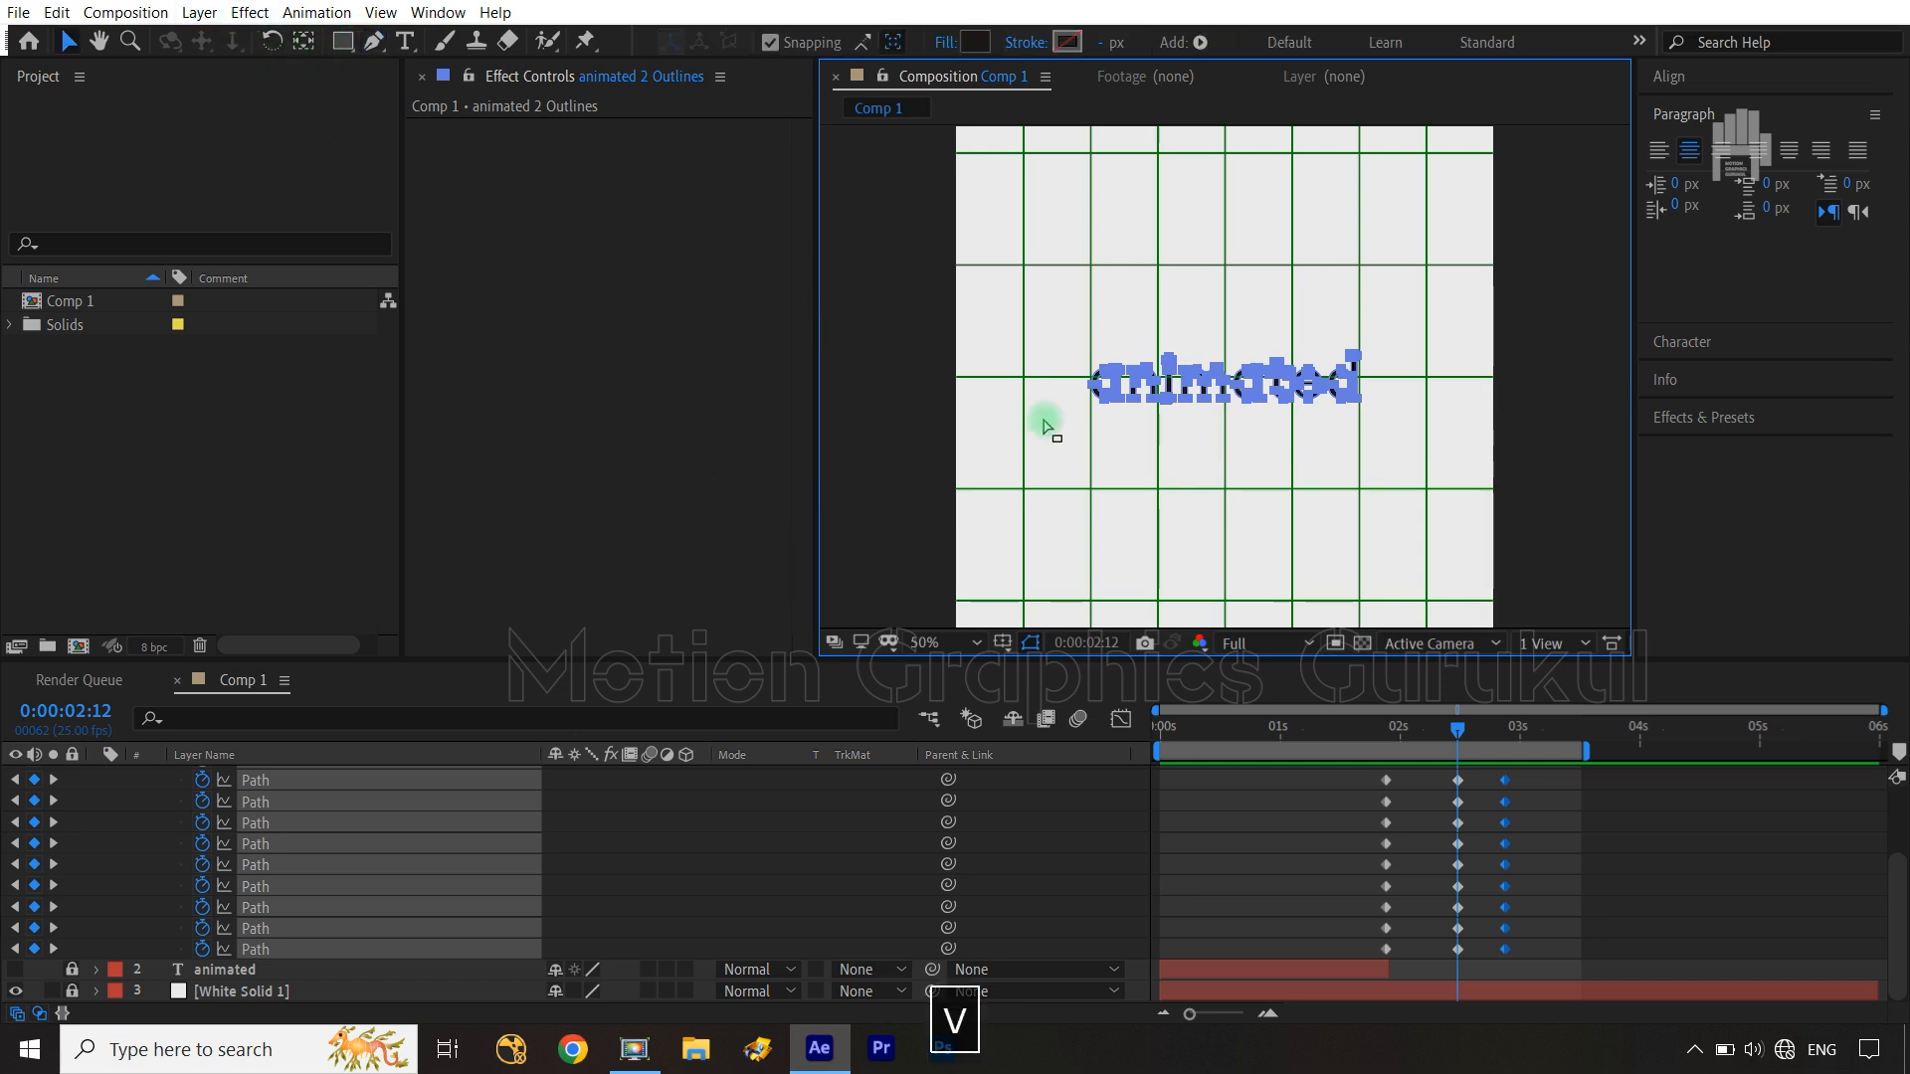
{"action": "key", "text": "period"}
{"action": "left_click_drag", "start_coordinate": [920, 326], "coordinate": [1030, 464]}
{"action": "key", "text": "comma"}
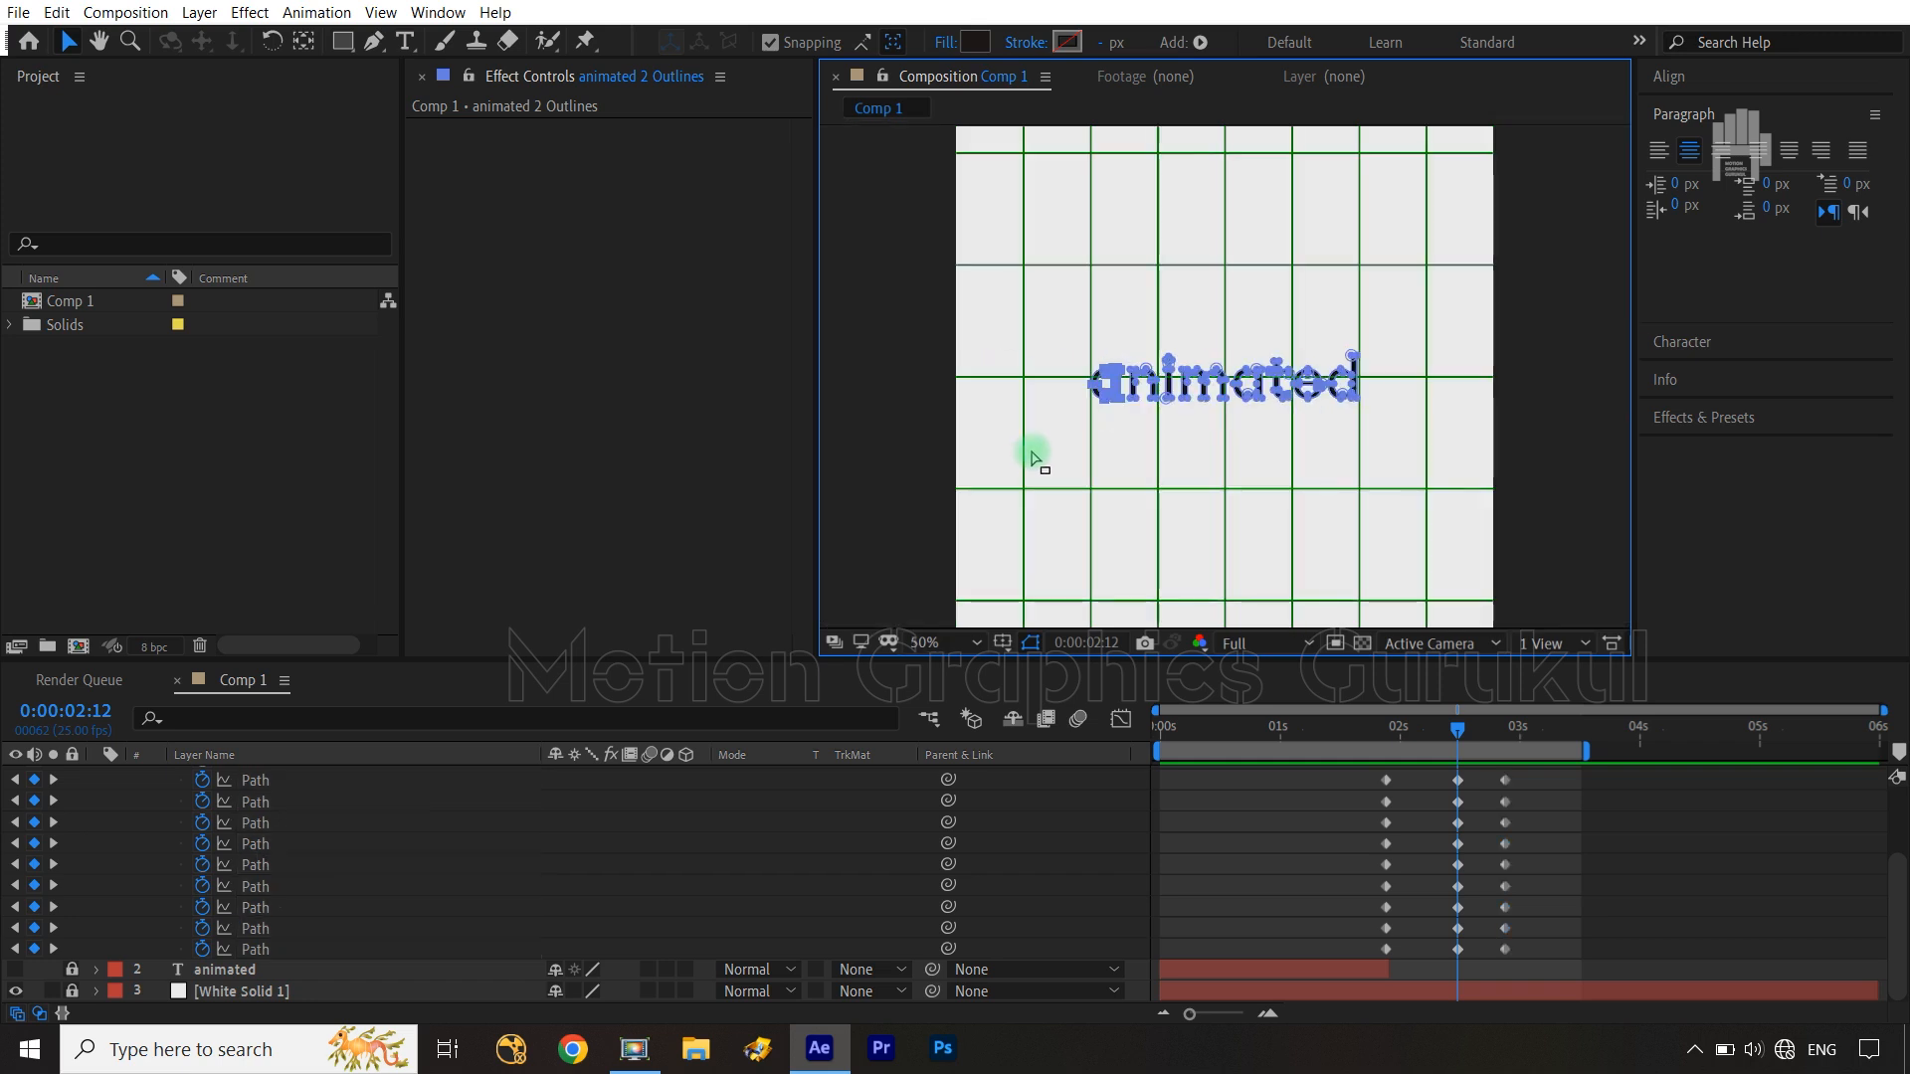
{"action": "left_click_drag", "start_coordinate": [1095, 390], "coordinate": [1051, 390]}
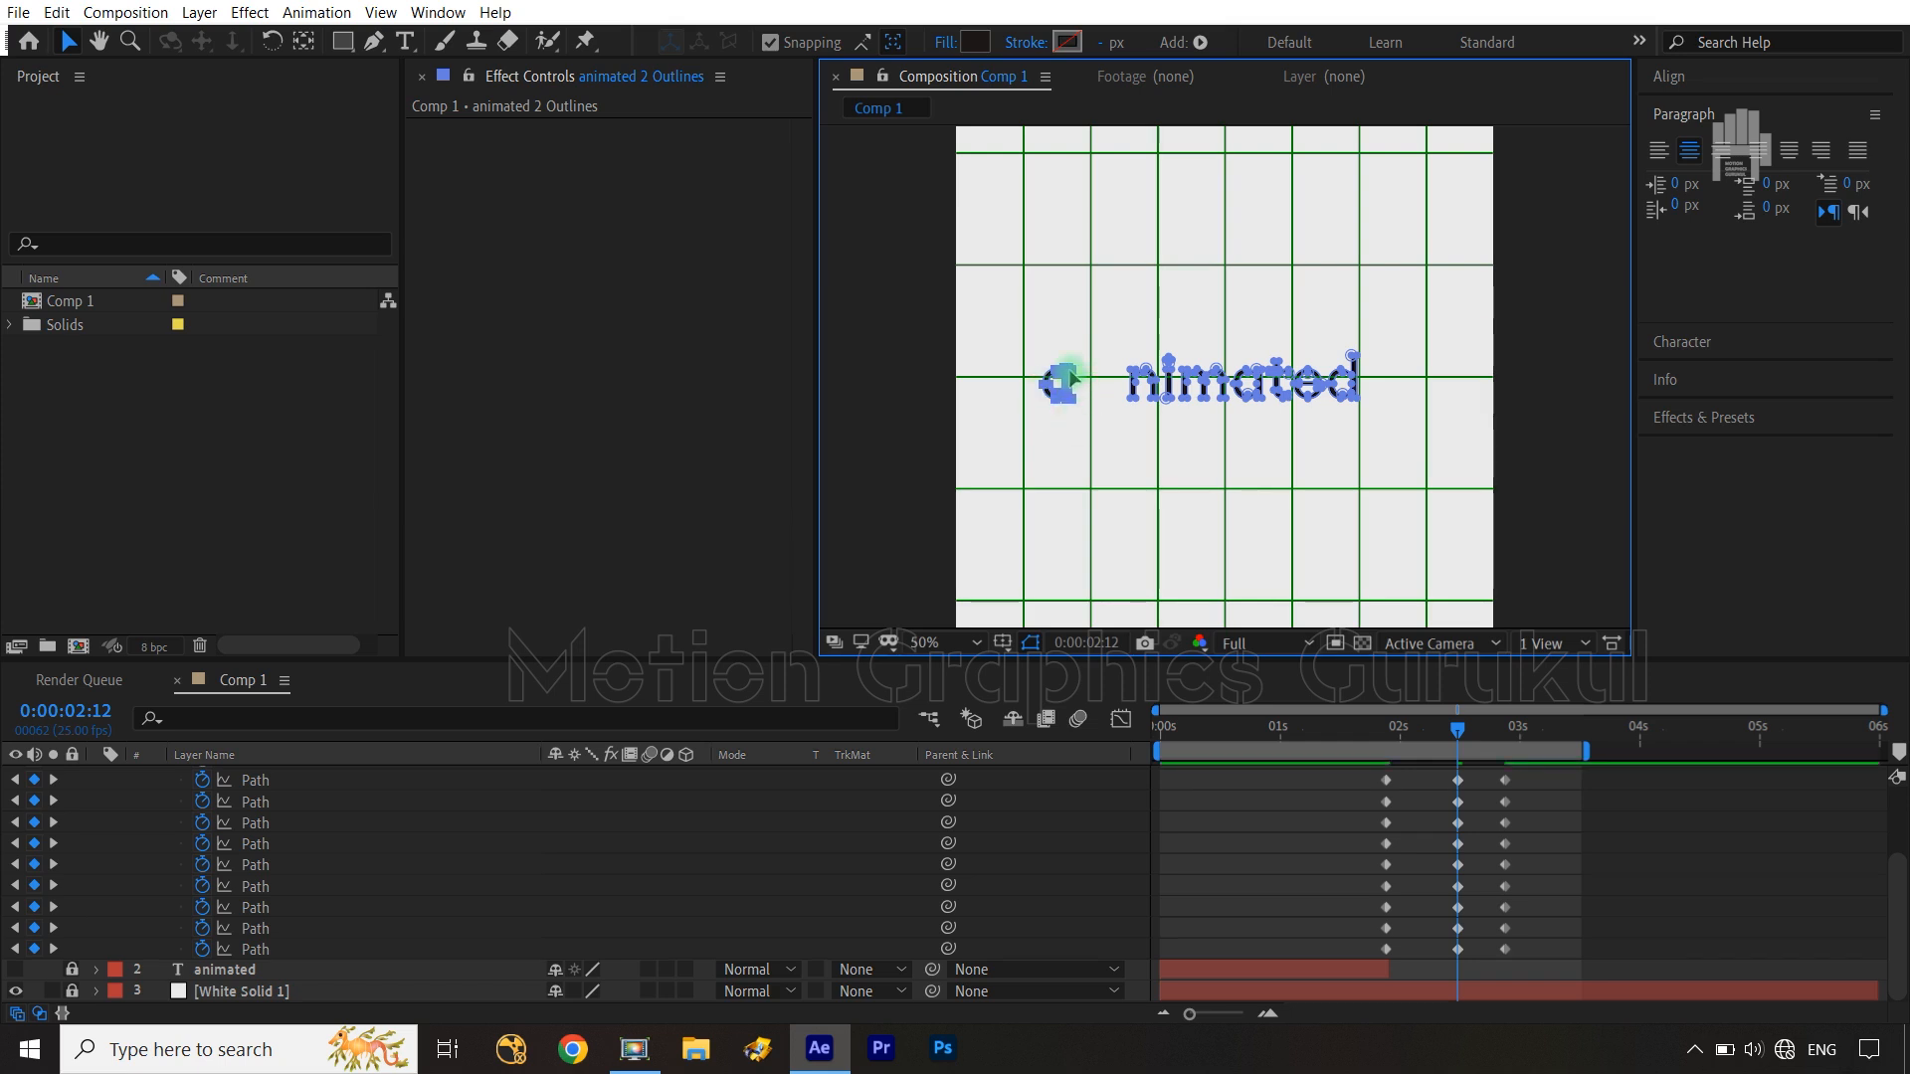
{"action": "left_click_drag", "start_coordinate": [1084, 367], "coordinate": [1080, 368]}
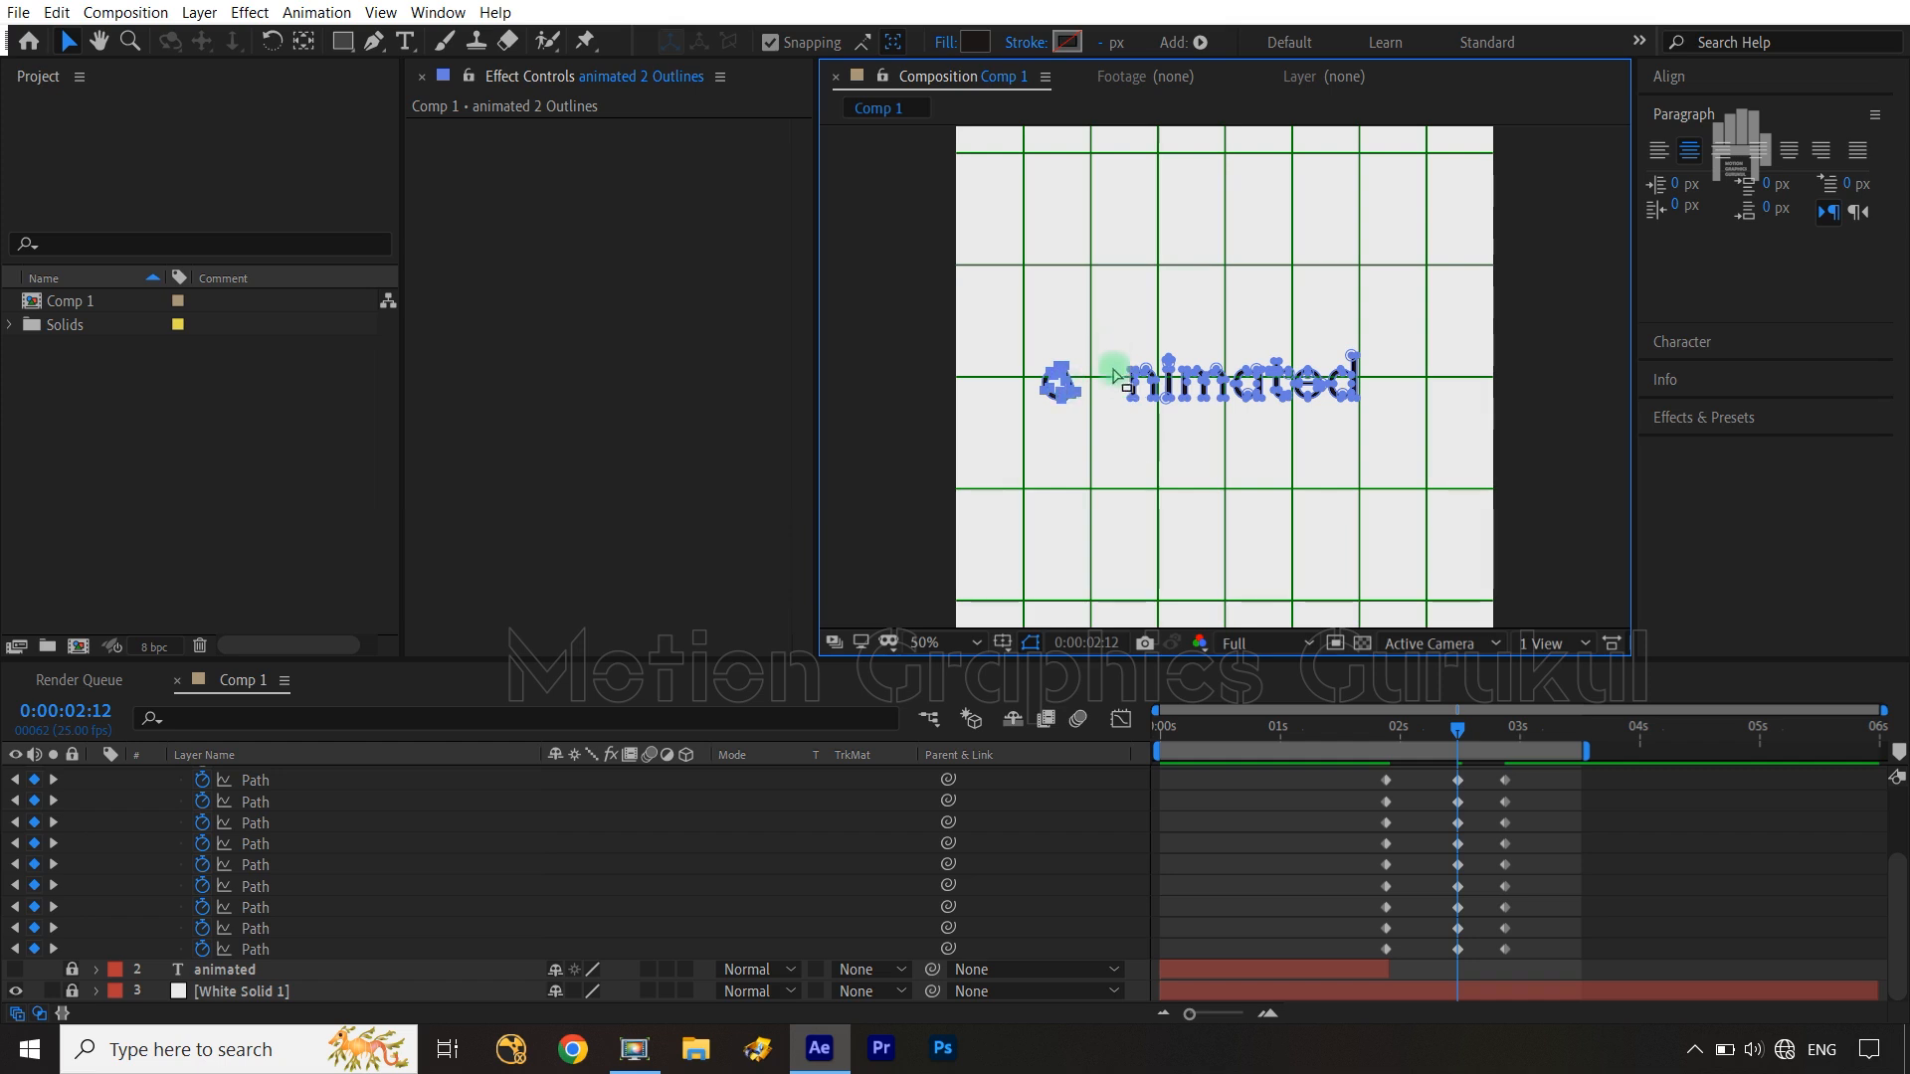
Move the letter "n" up to just below the horizontal grid line above the word and rotate it counterclockwise
{"action": "key", "text": "period"}
{"action": "left_click_drag", "start_coordinate": [1006, 322], "coordinate": [1096, 453]}
{"action": "key", "text": "comma"}
{"action": "left_click_drag", "start_coordinate": [1149, 373], "coordinate": [1141, 282]}
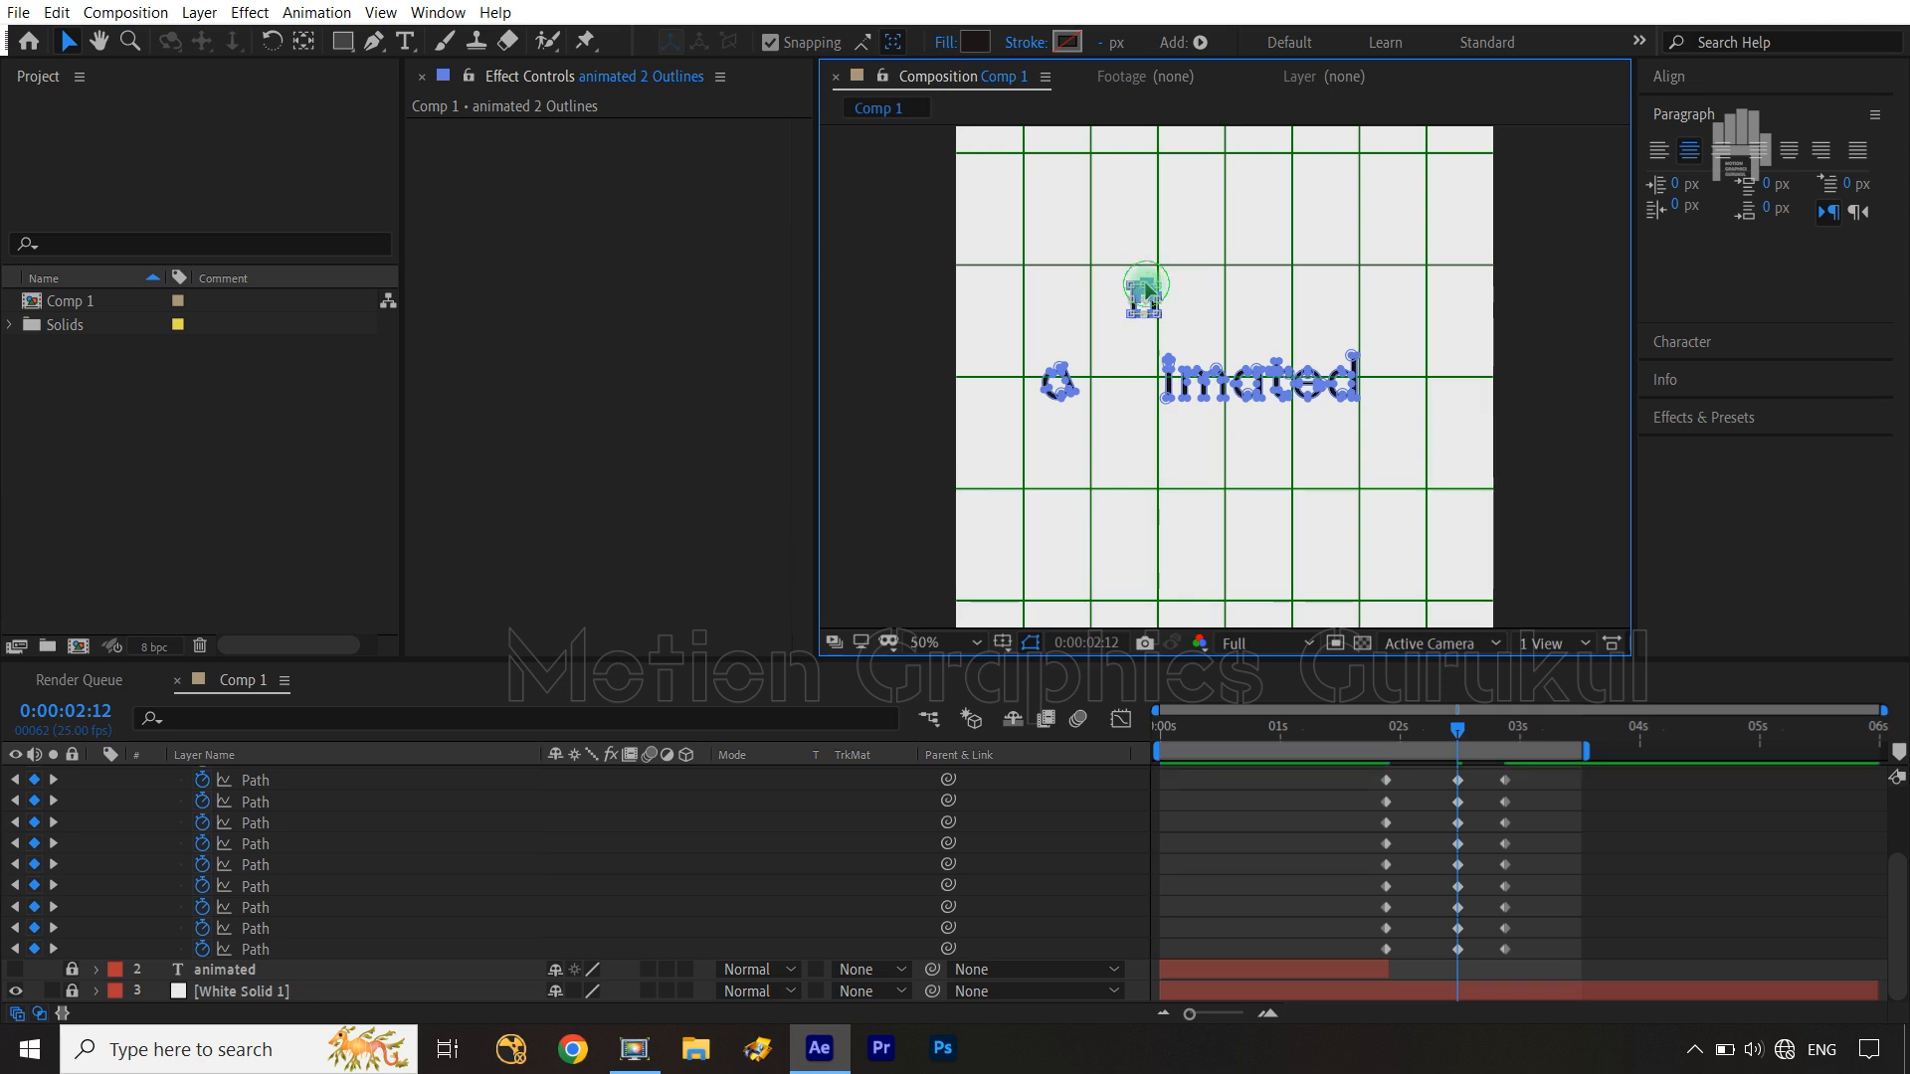
{"action": "left_click_drag", "start_coordinate": [1117, 279], "coordinate": [1106, 293]}
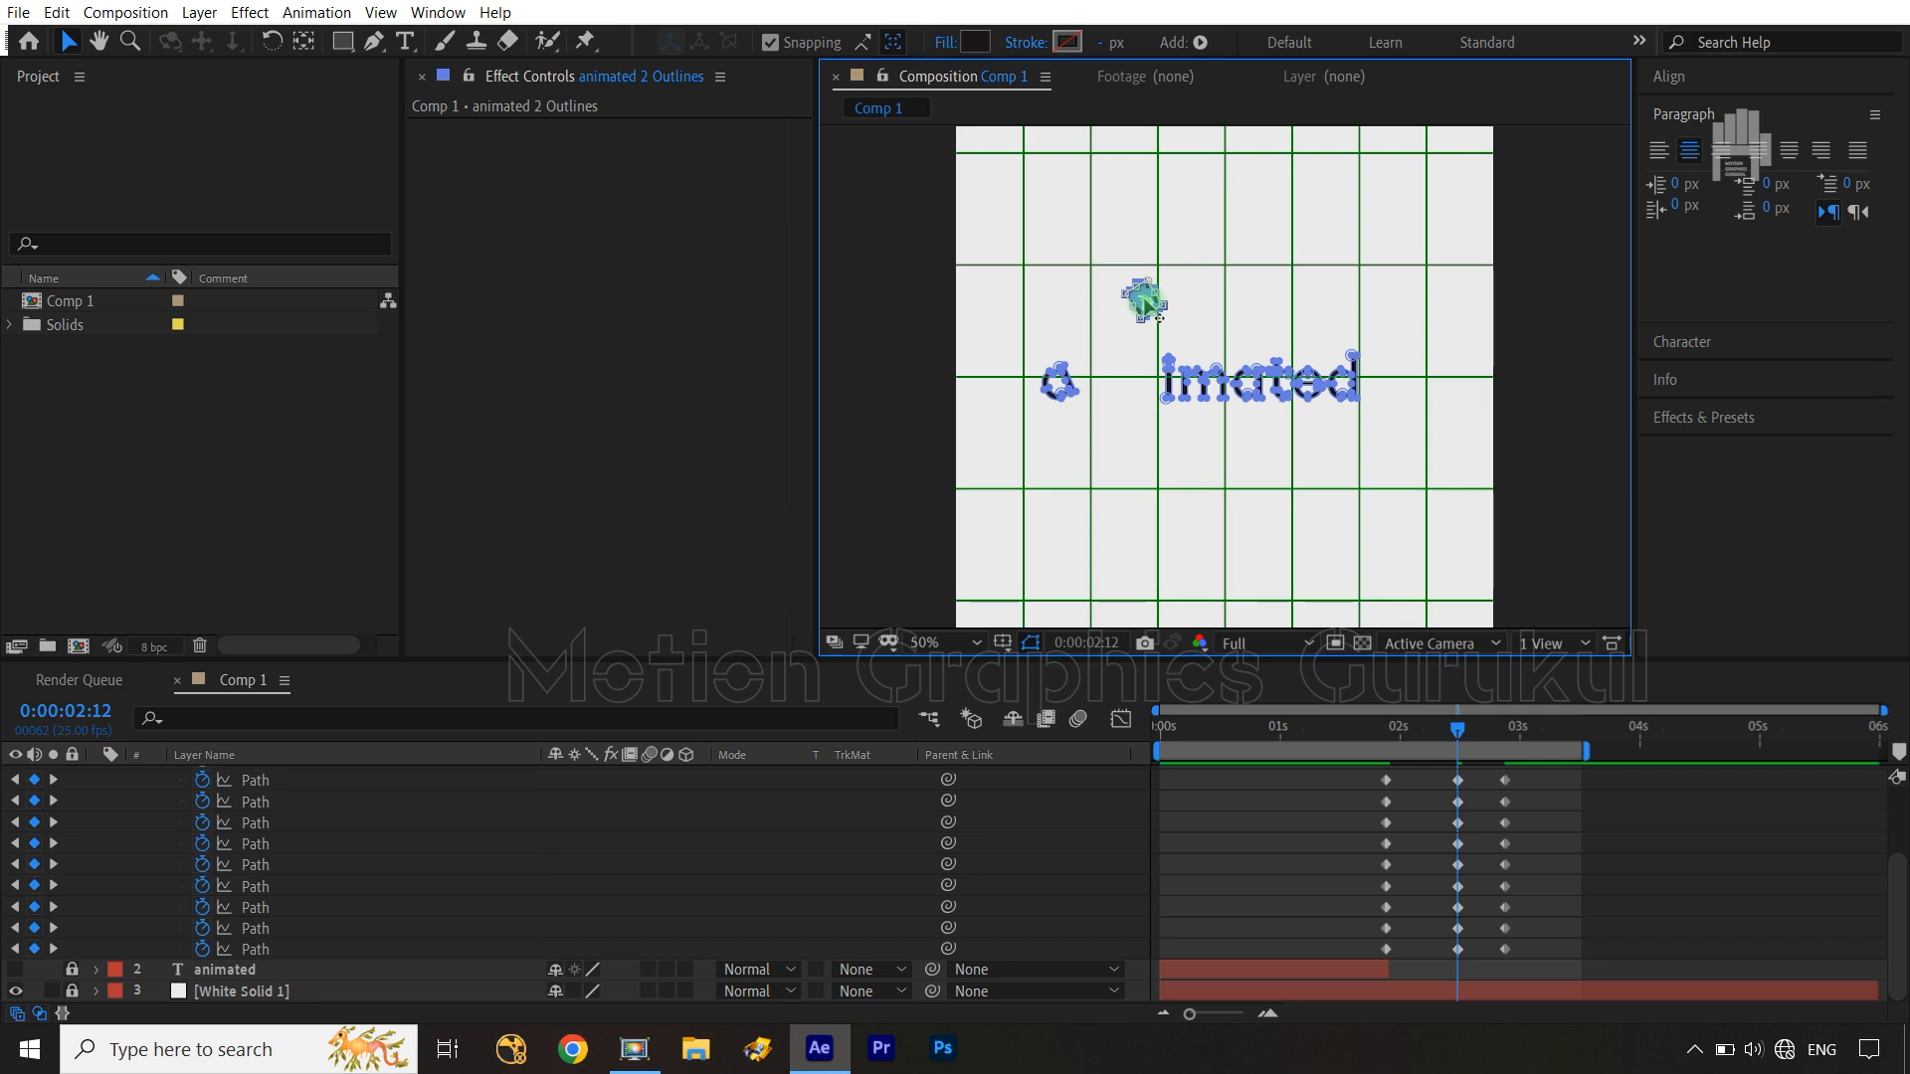
Select all points of the letter "i" and move it down and slightly left, below the word's row
{"action": "key", "text": "slash"}
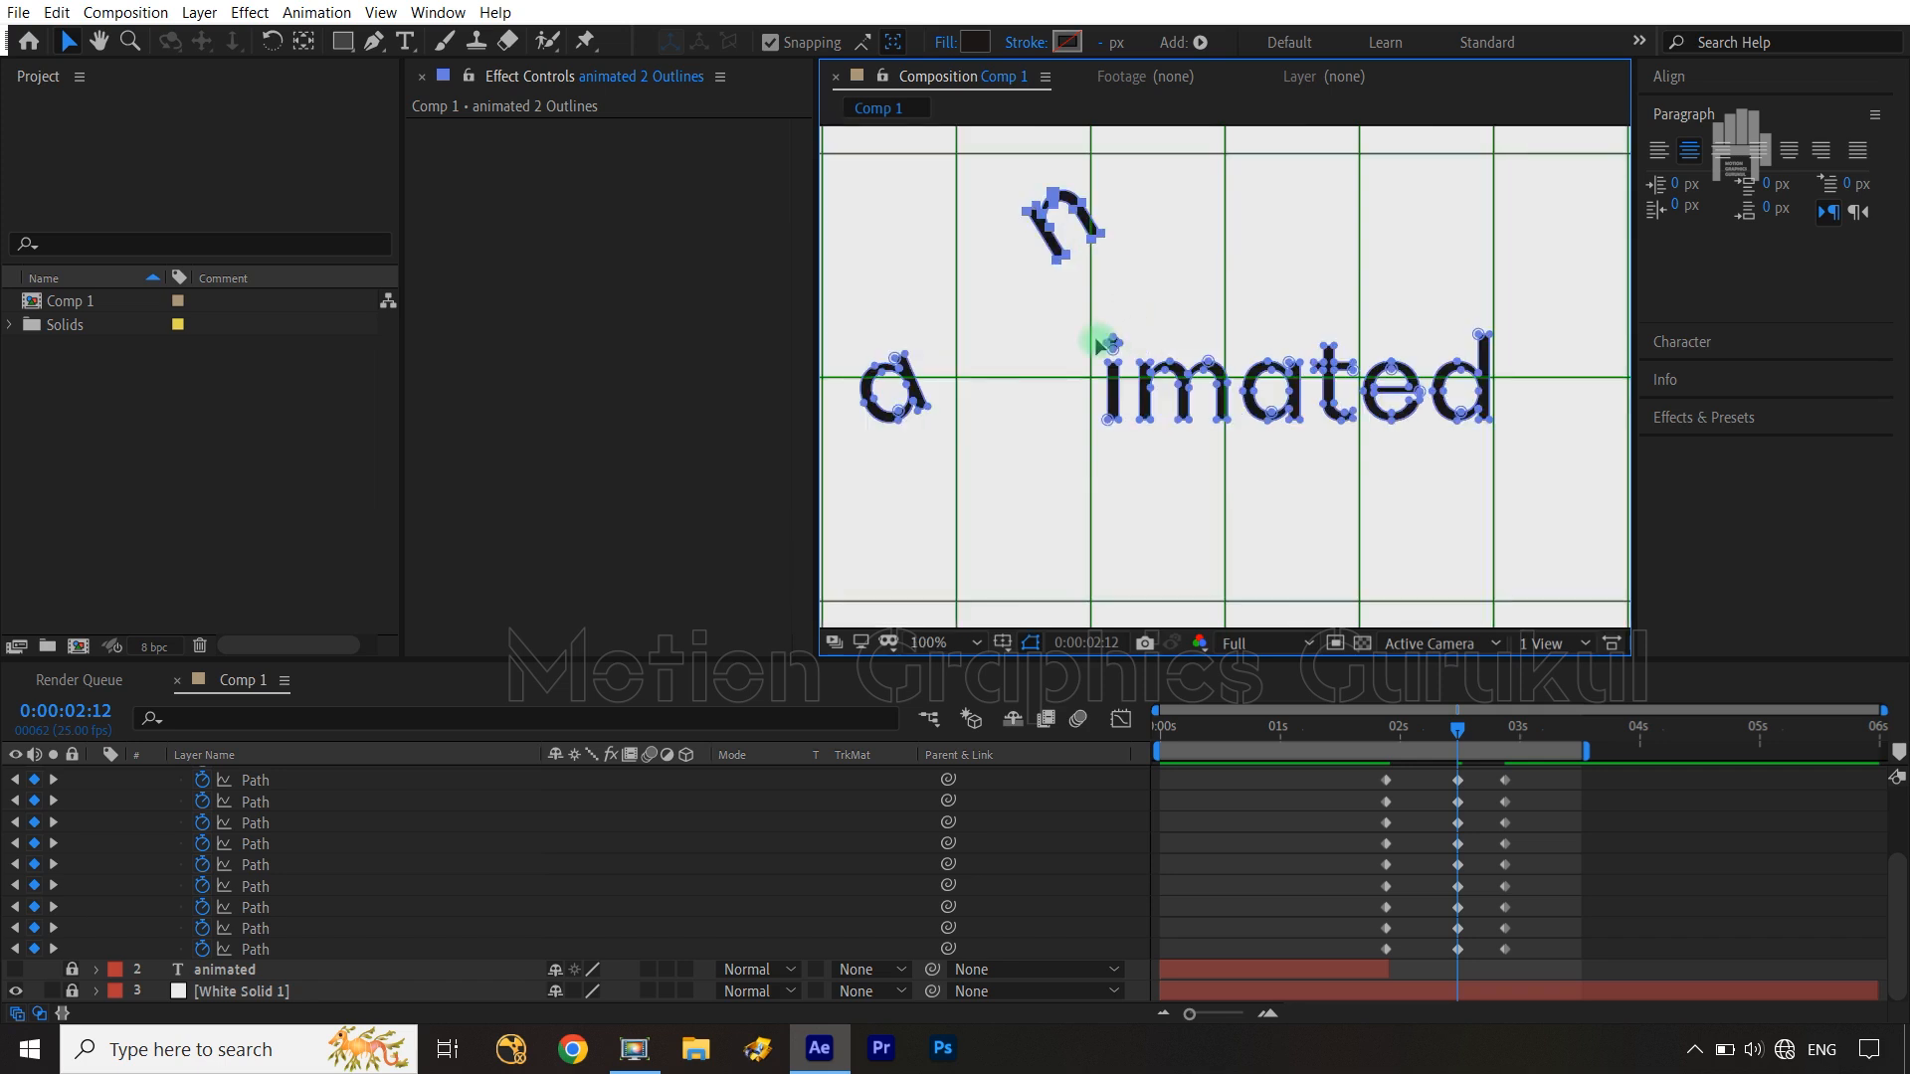
{"action": "left_click_drag", "start_coordinate": [1086, 350], "coordinate": [1128, 447]}
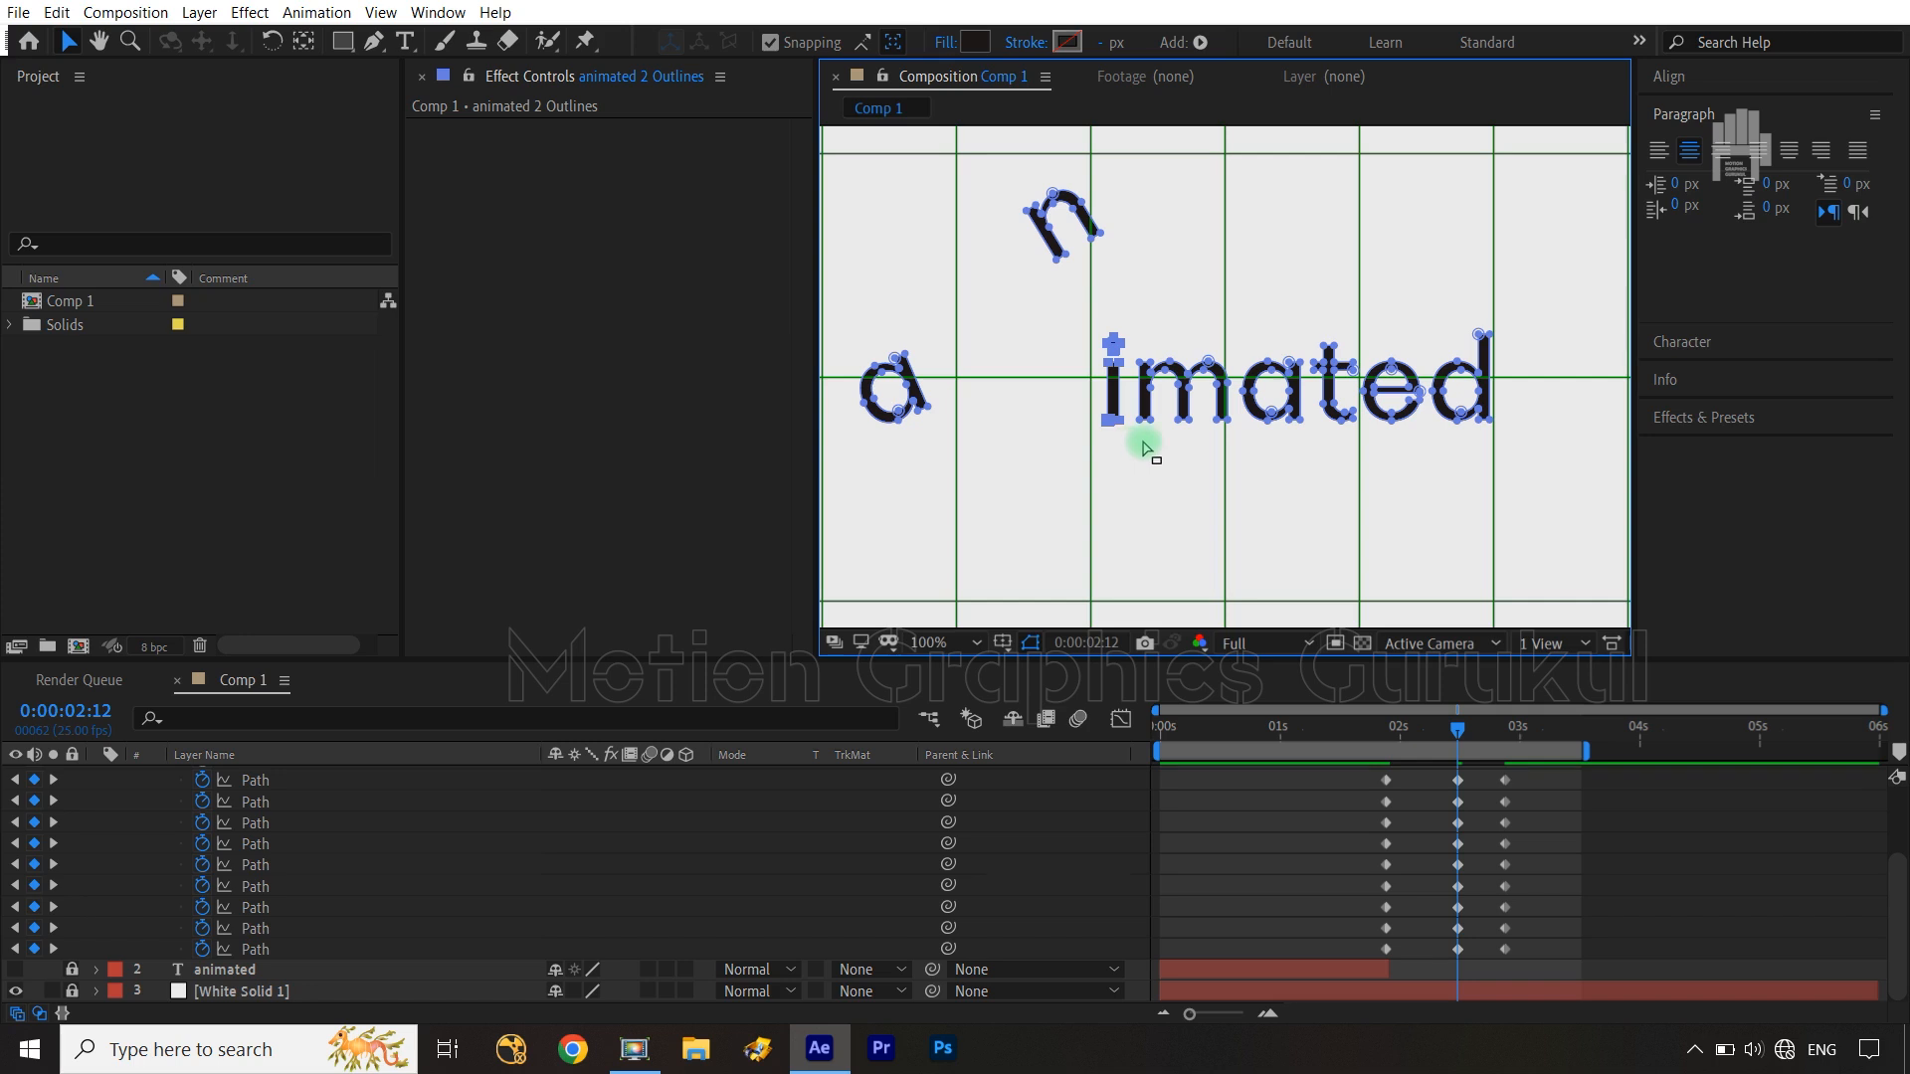
{"action": "key", "text": "comma"}
{"action": "left_click_drag", "start_coordinate": [1181, 370], "coordinate": [1141, 426]}
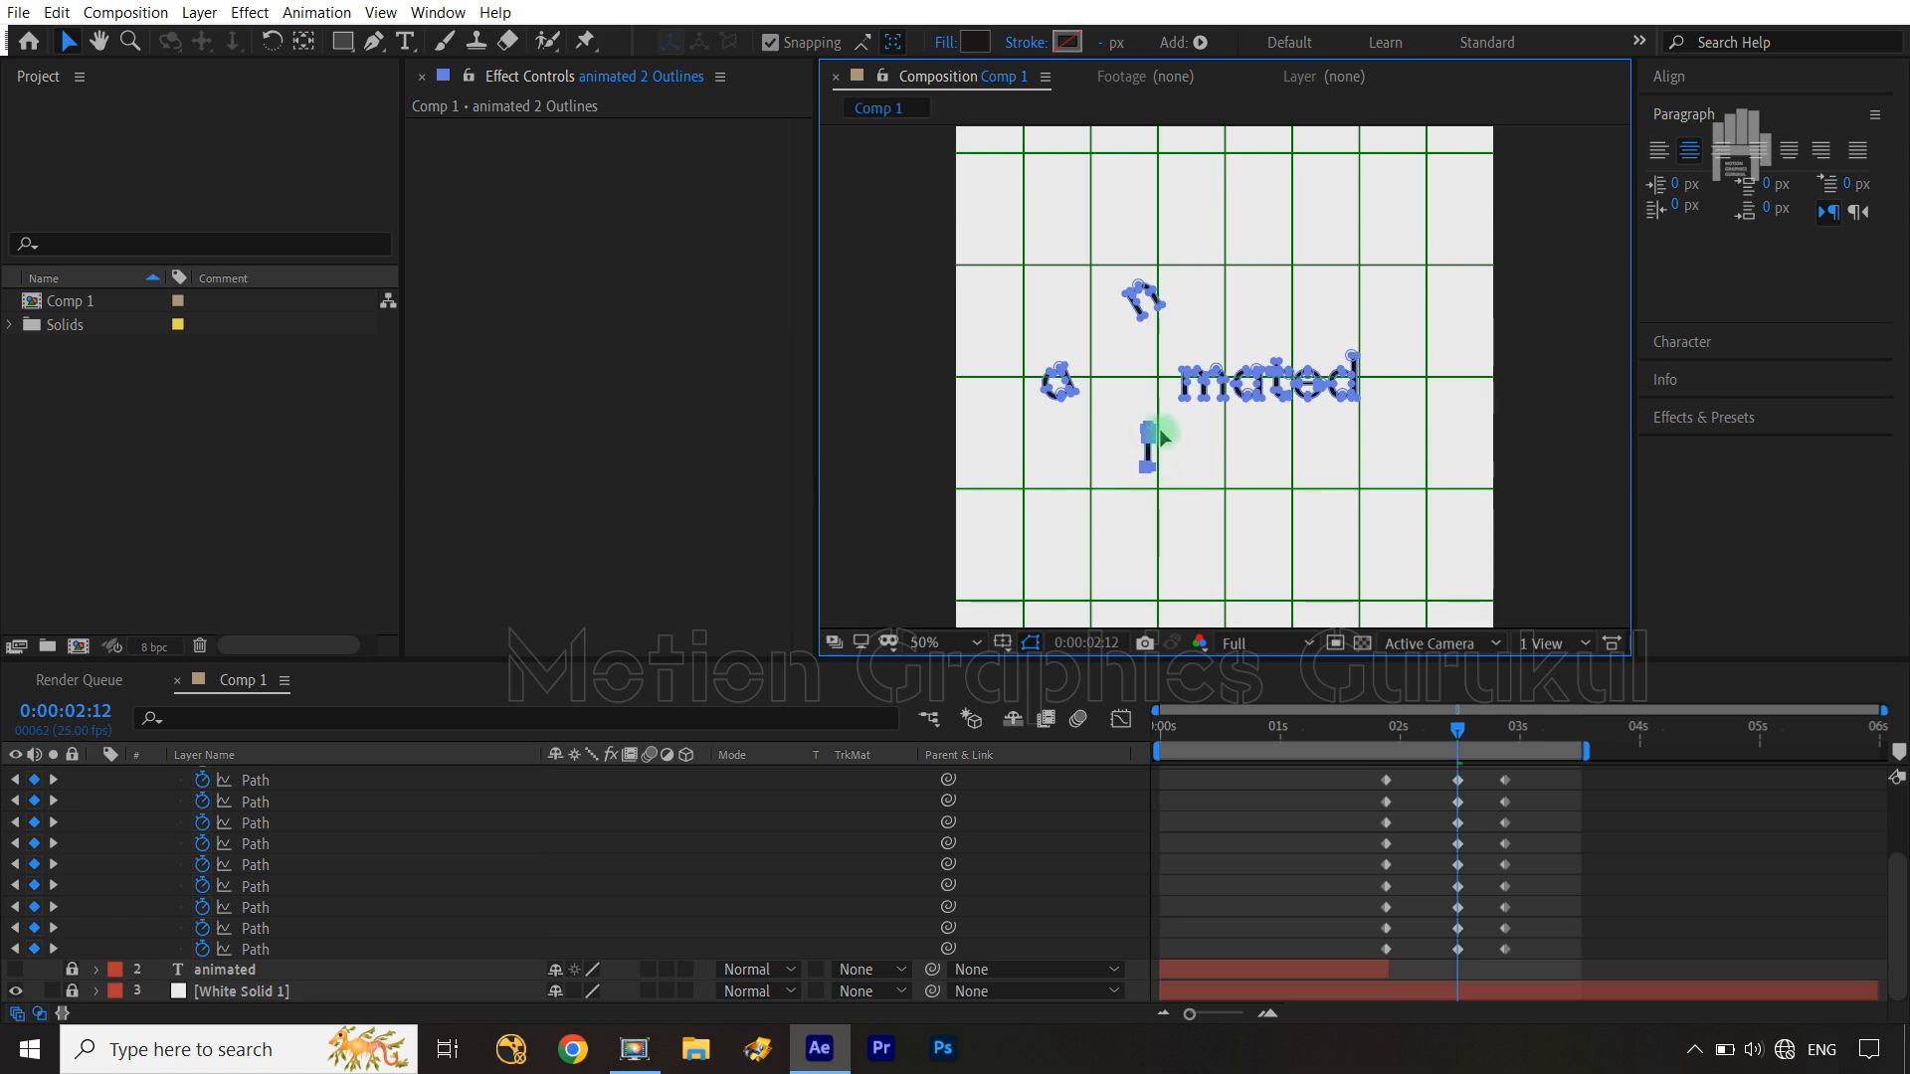
Rotate the letter "i" below the word counterclockwise in place
{"action": "double_click", "coordinate": [1151, 429]}
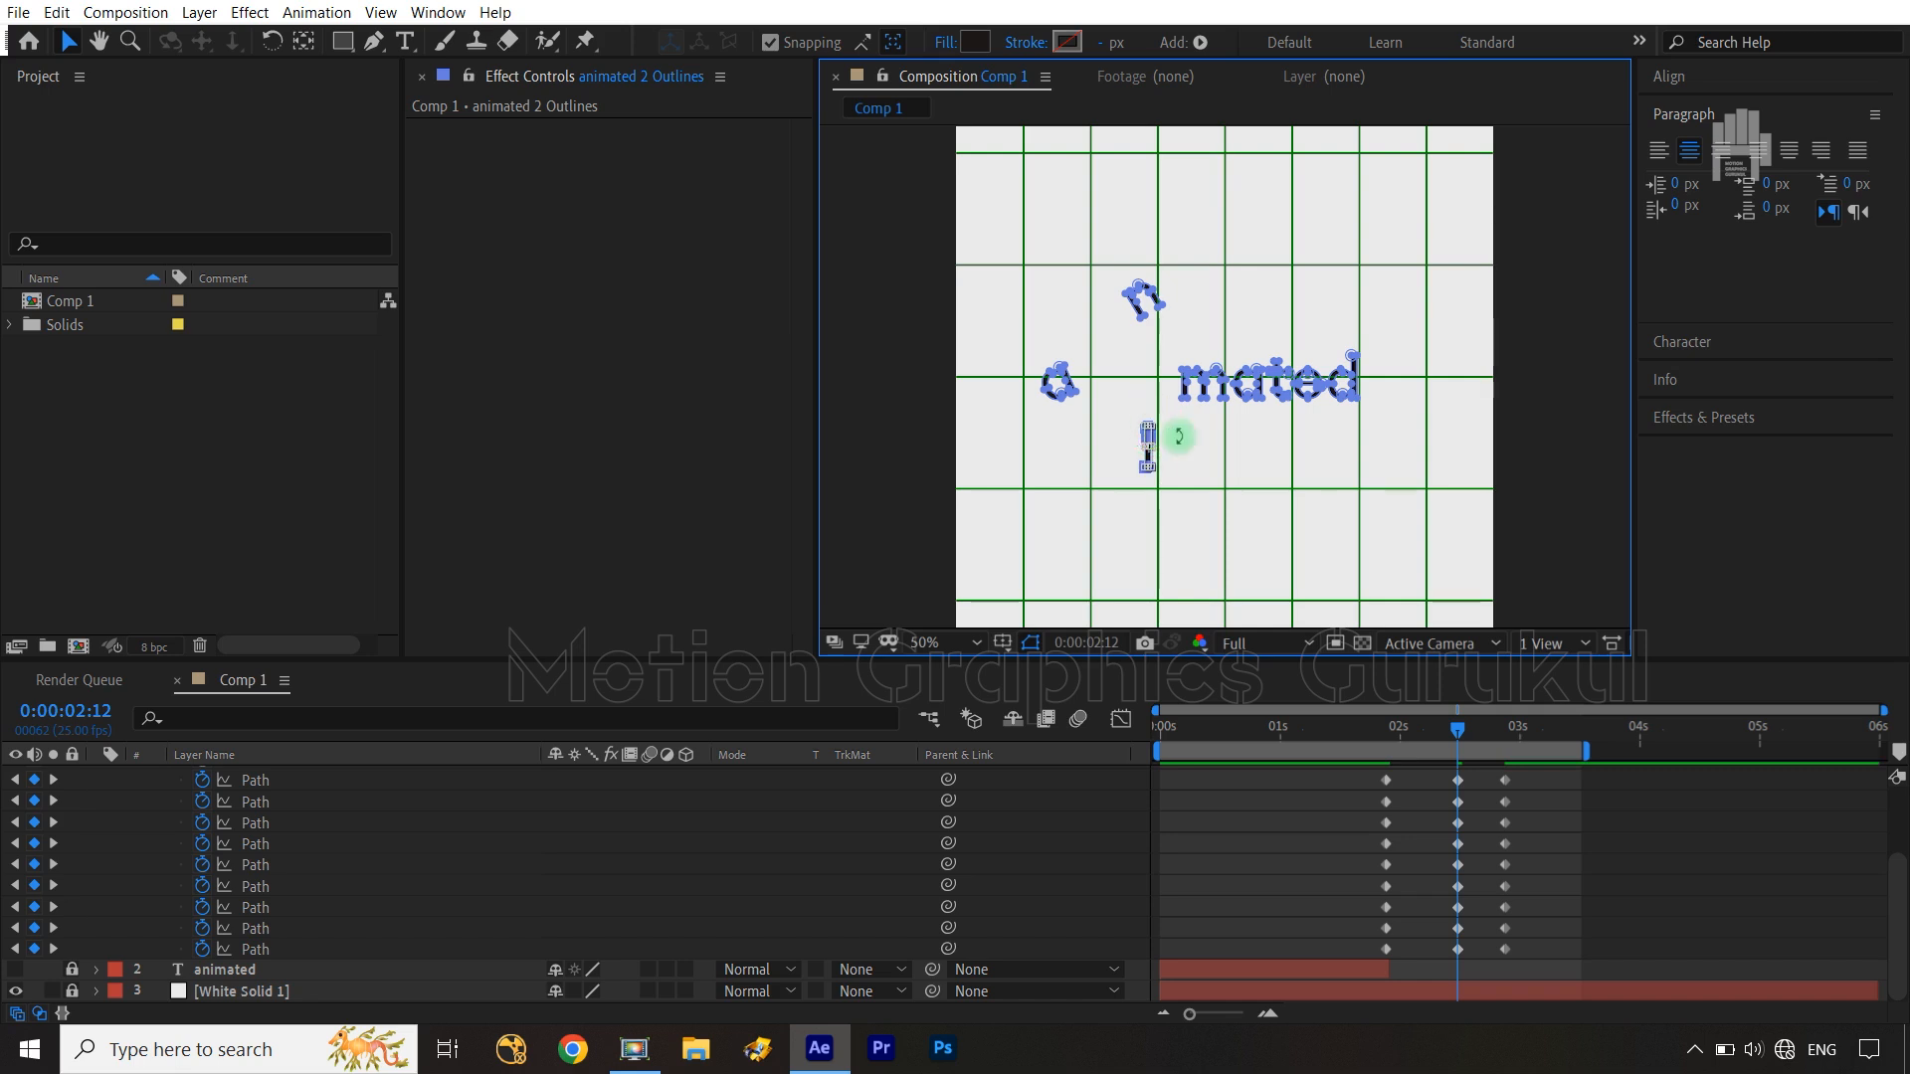
{"action": "left_click_drag", "start_coordinate": [1174, 415], "coordinate": [1154, 410]}
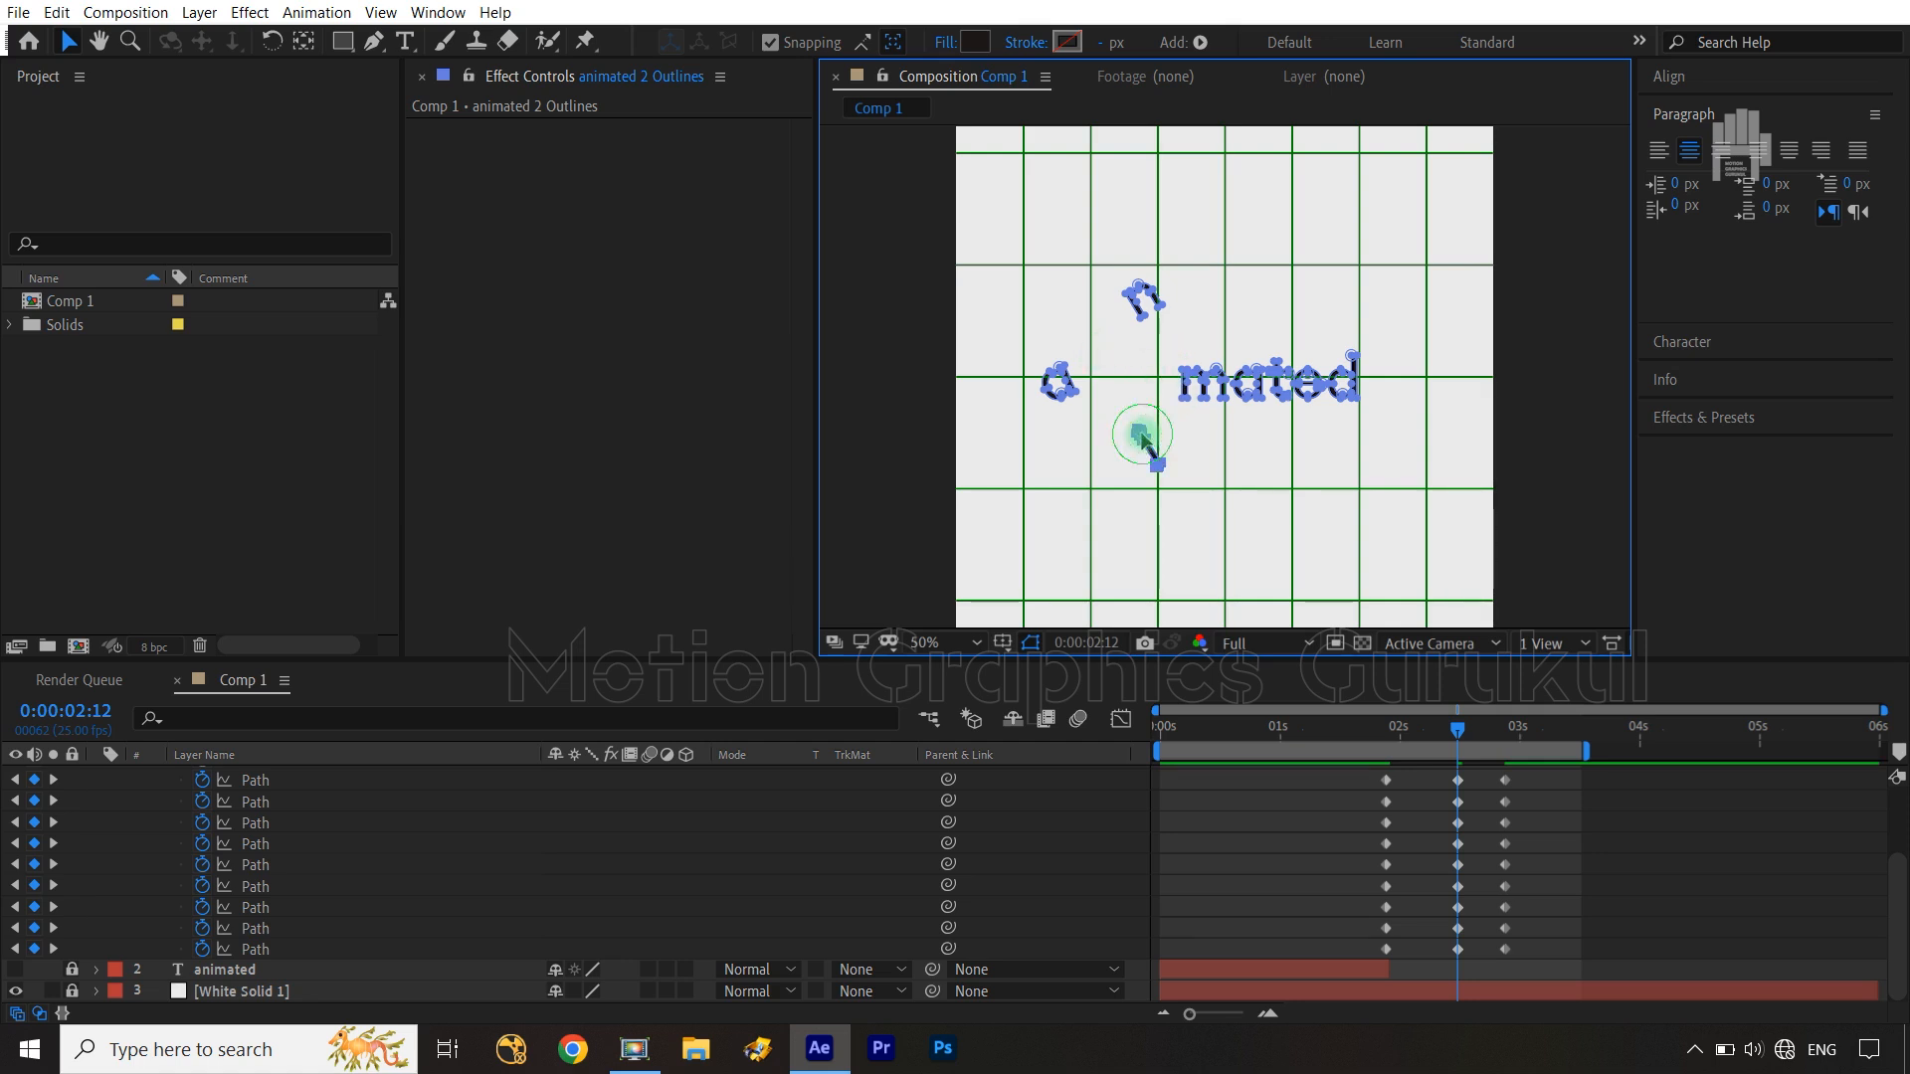
Move the letter "m" up level with the "n" and the second "a" down level with the "i", both centered on the middle vertical grid line
{"action": "key", "text": "period"}
{"action": "left_click_drag", "start_coordinate": [1109, 331], "coordinate": [1238, 468]}
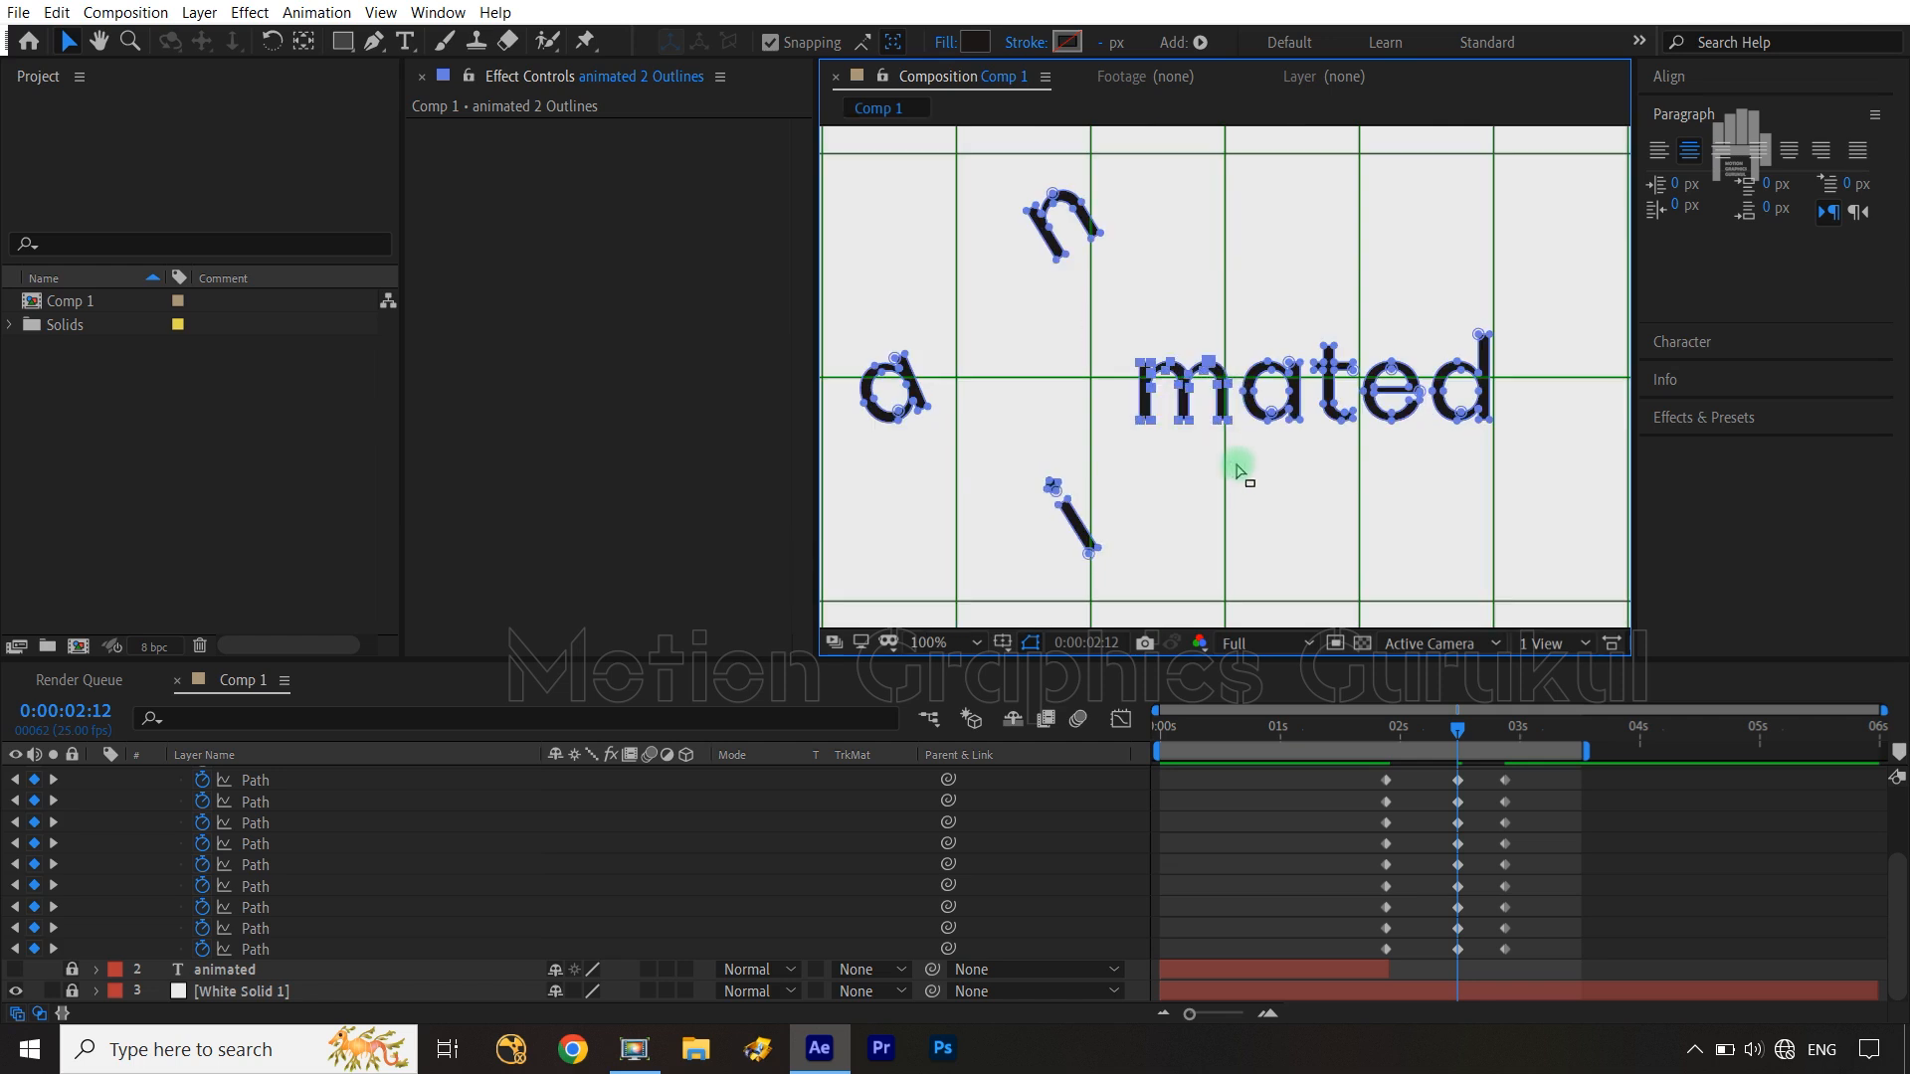
{"action": "double_click", "coordinate": [1207, 360]}
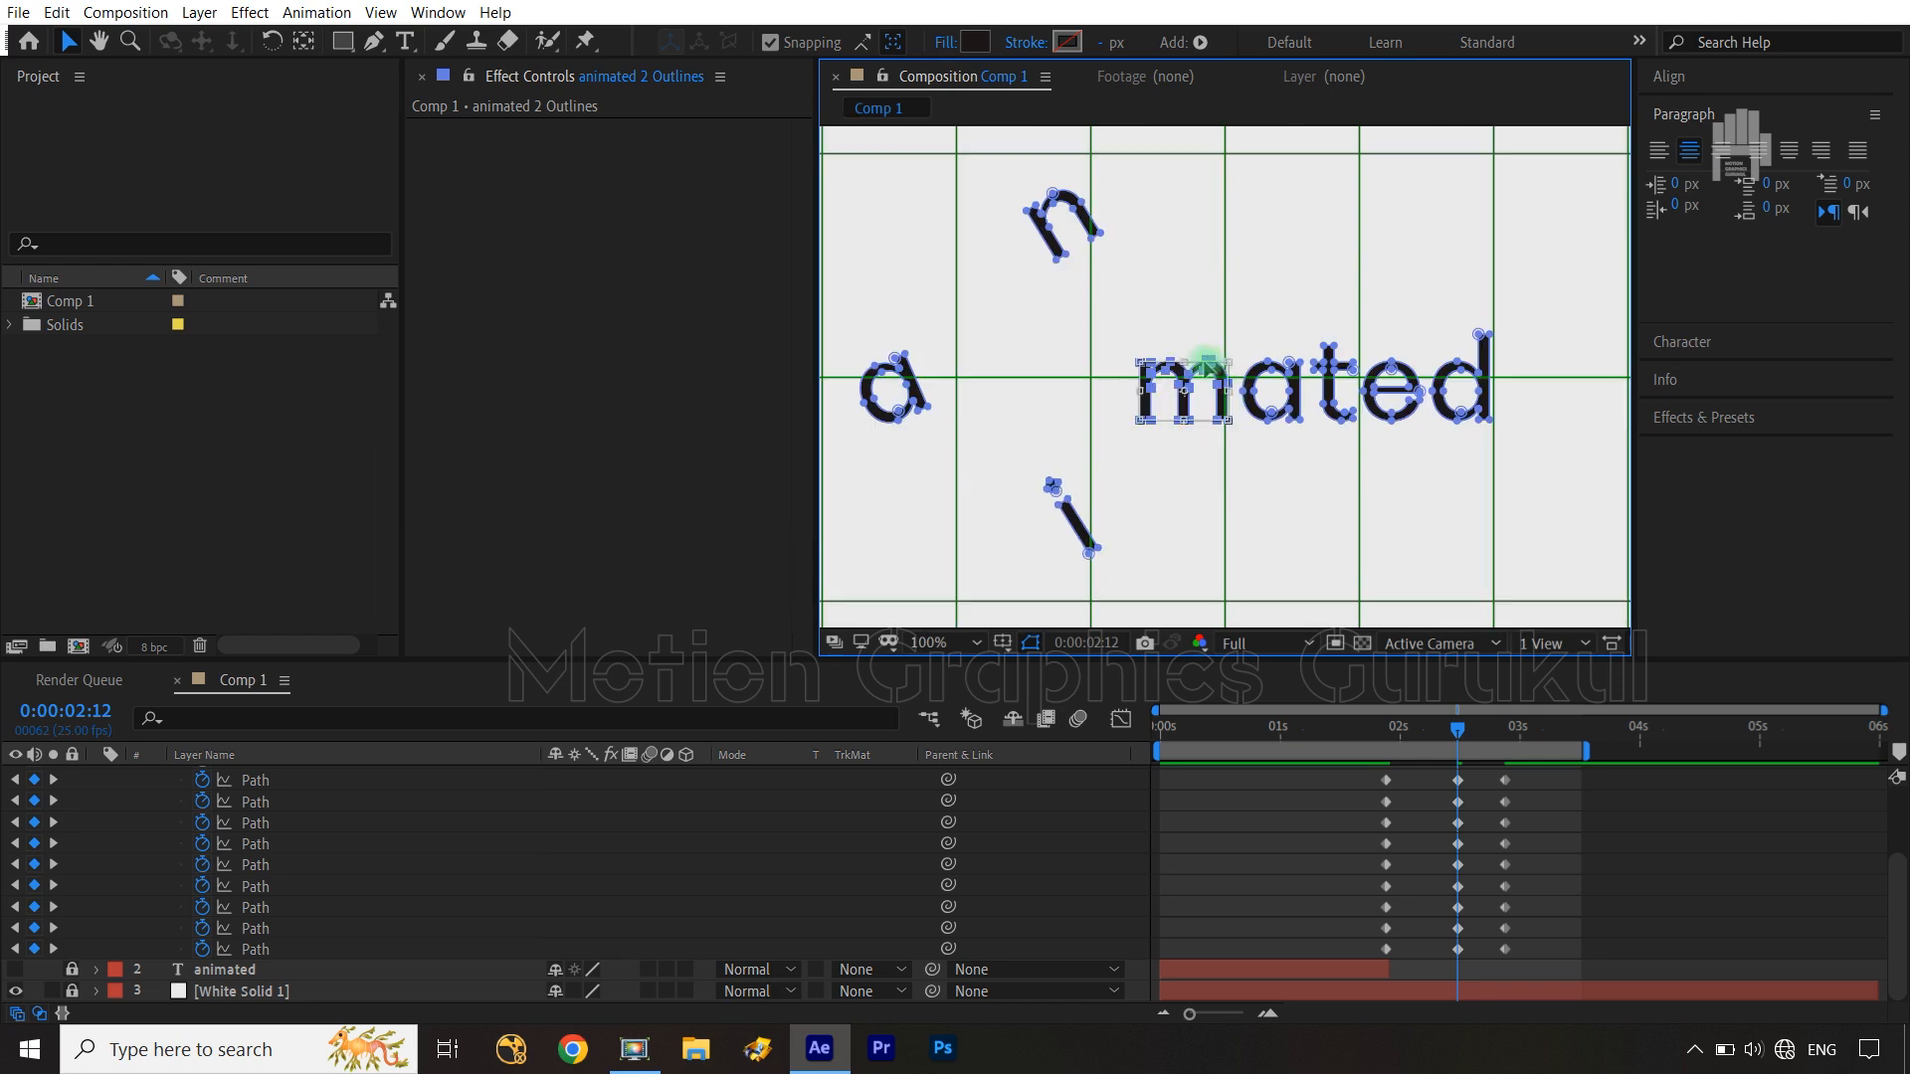
{"action": "scroll", "coordinate": [1206, 360], "scroll_direction": "down", "scroll_amount": 1}
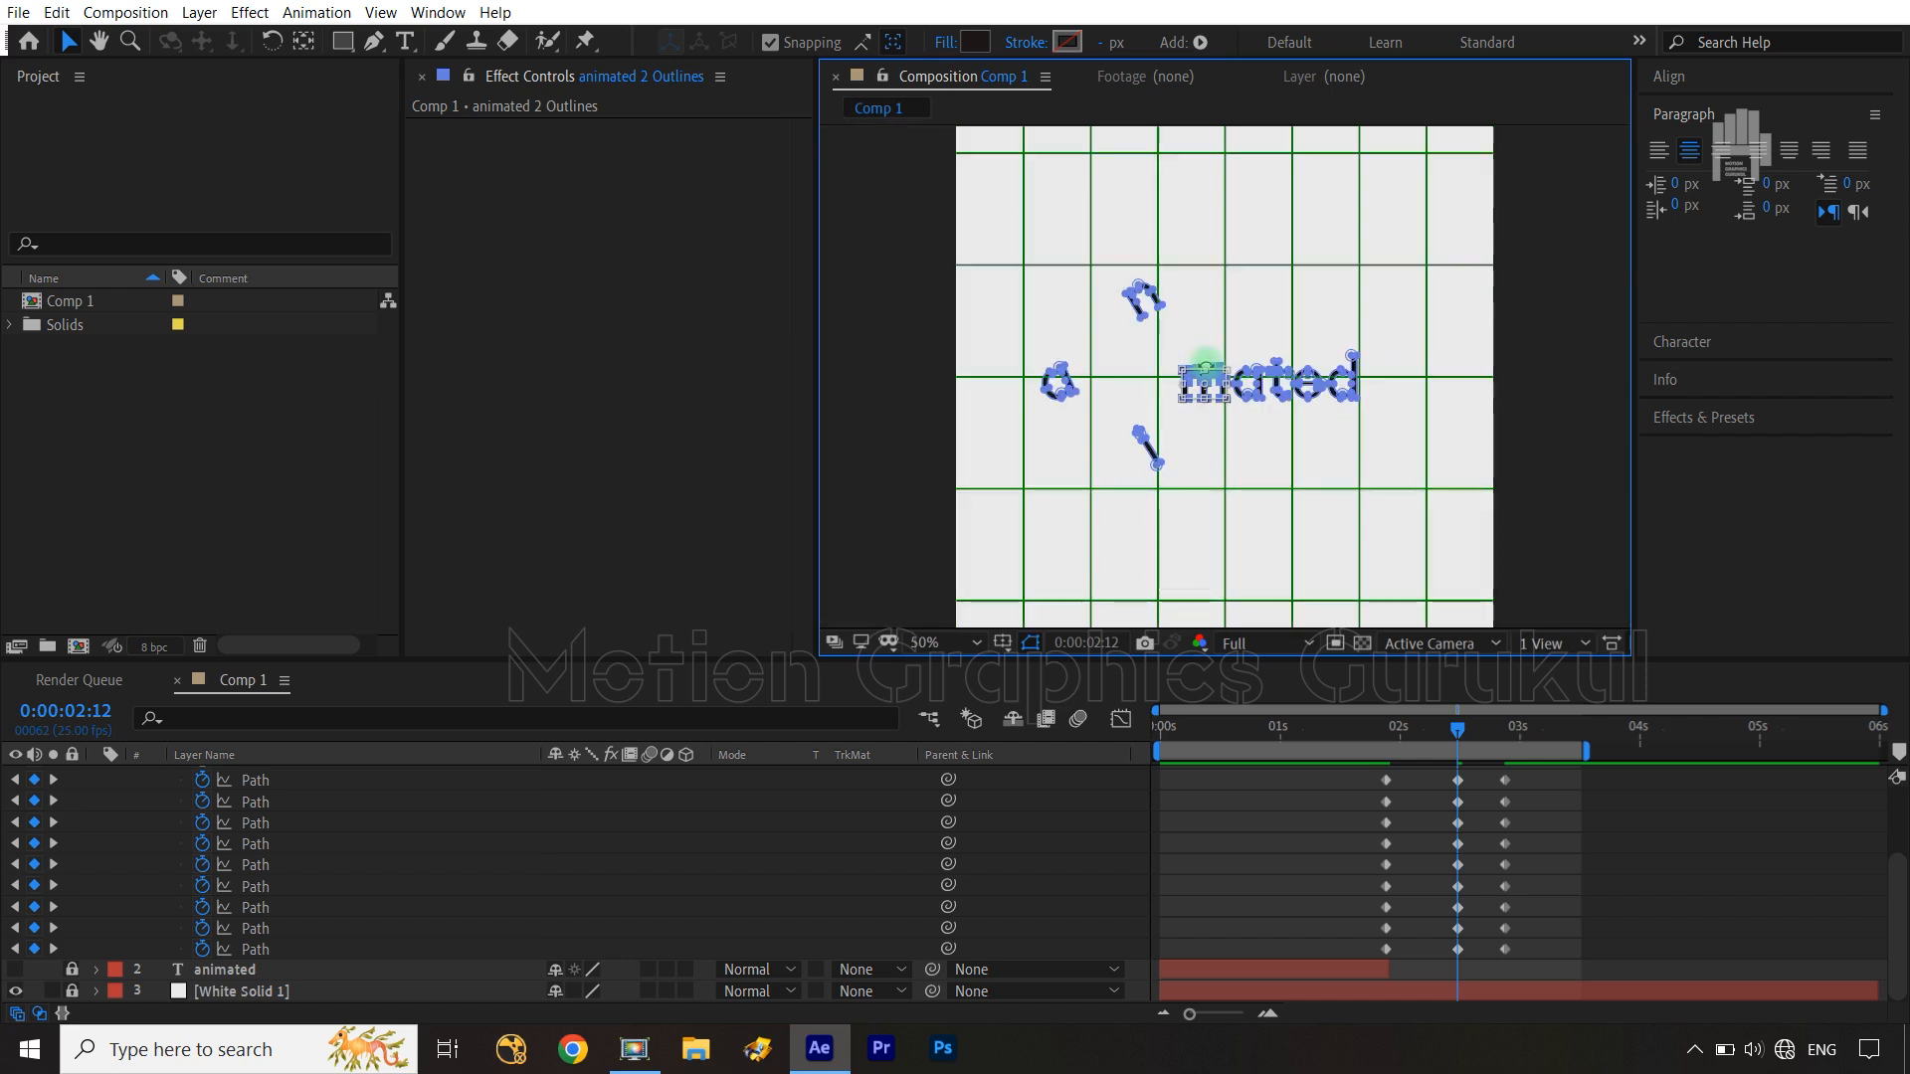
{"action": "left_click_drag", "start_coordinate": [1207, 378], "coordinate": [1229, 295]}
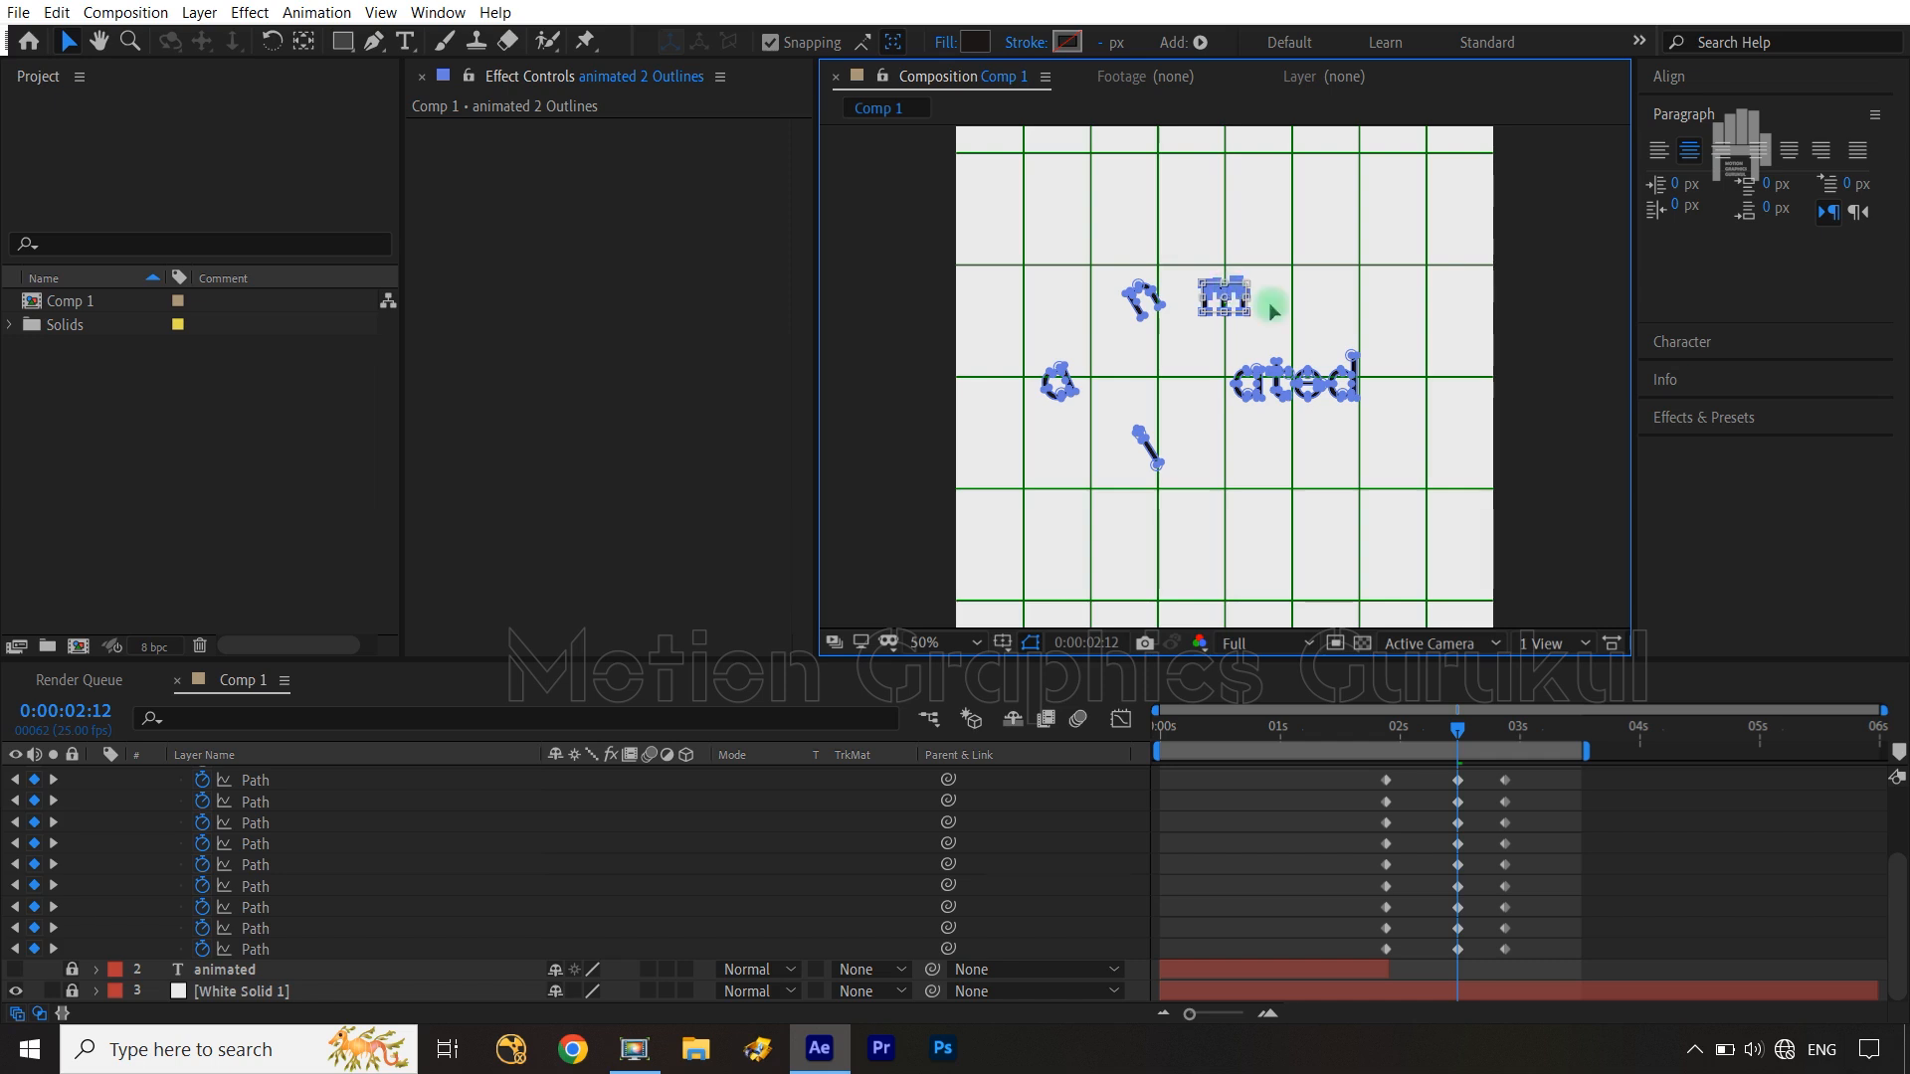
{"action": "scroll", "coordinate": [1234, 403], "scroll_direction": "up", "scroll_amount": 1}
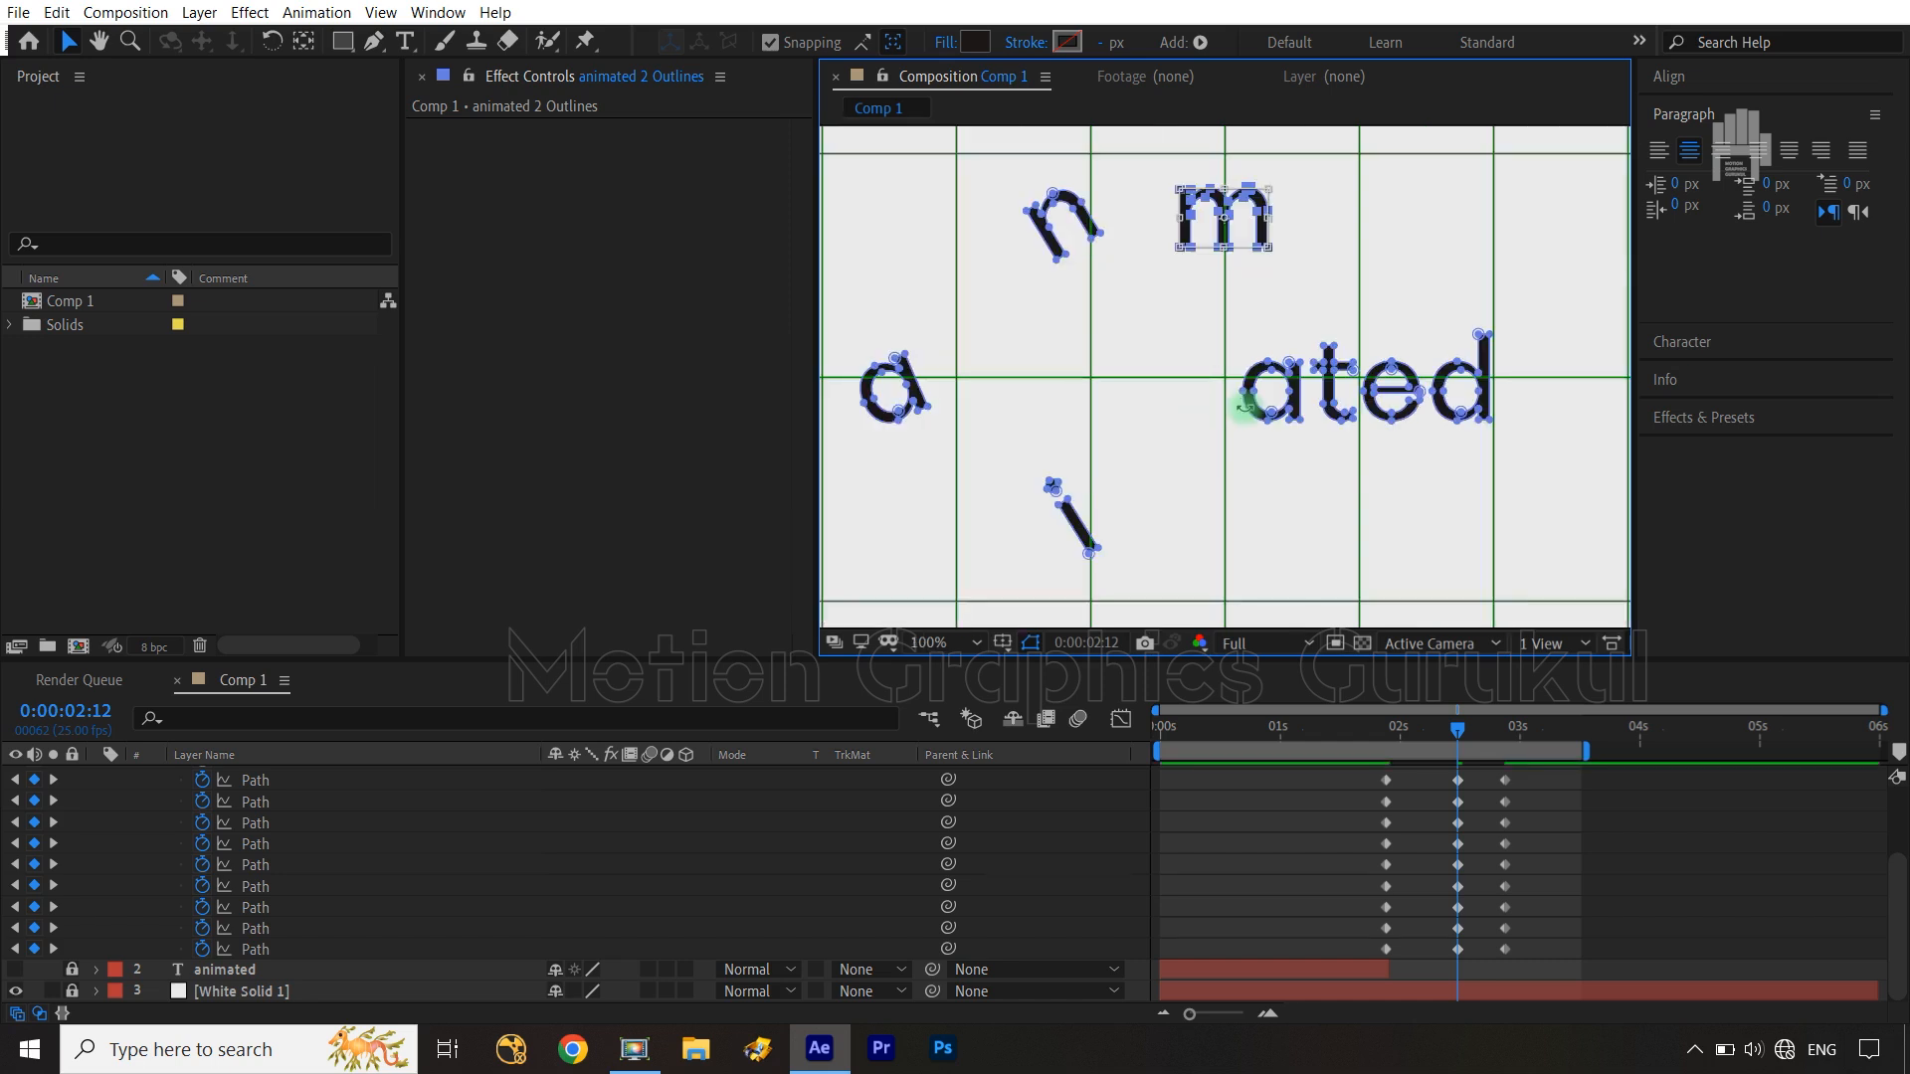
{"action": "double_click", "coordinate": [1227, 213]}
{"action": "left_click_drag", "start_coordinate": [1216, 341], "coordinate": [1310, 474]}
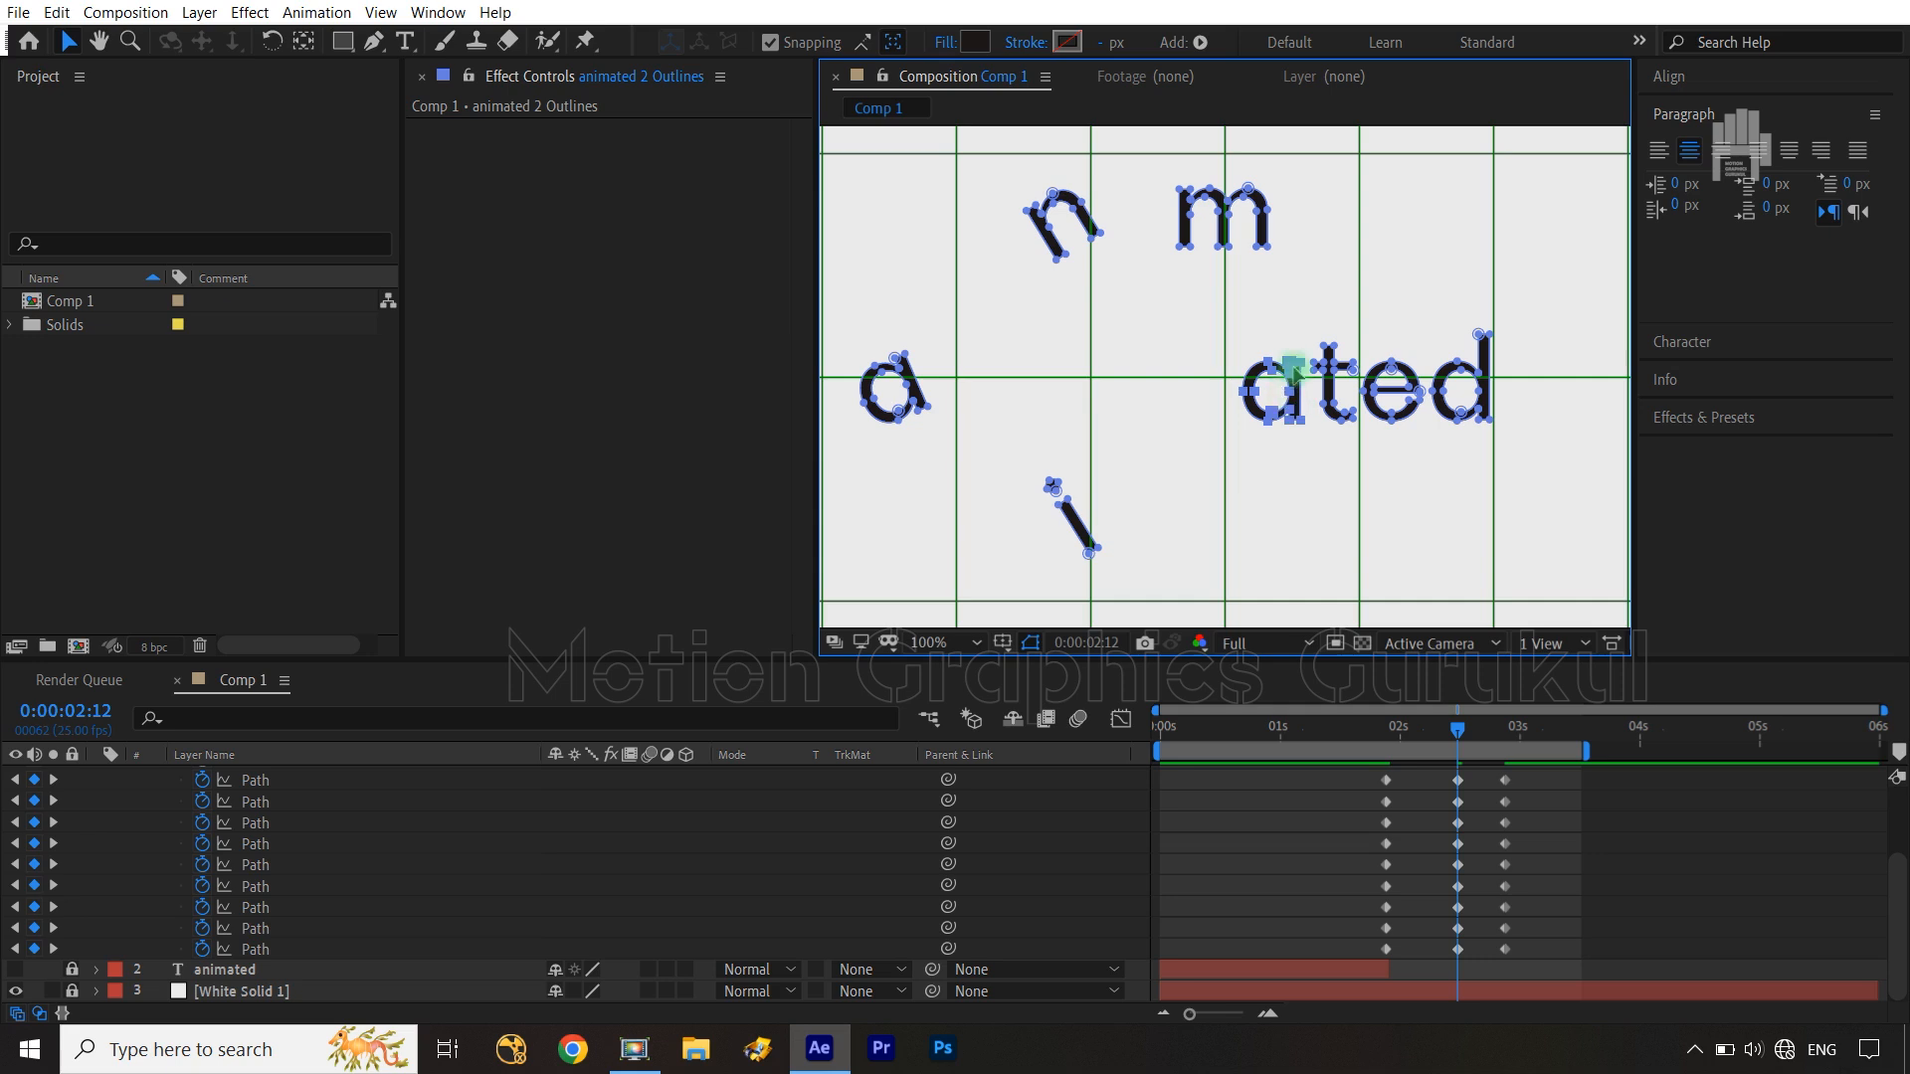
{"action": "left_click_drag", "start_coordinate": [1287, 363], "coordinate": [1244, 500]}
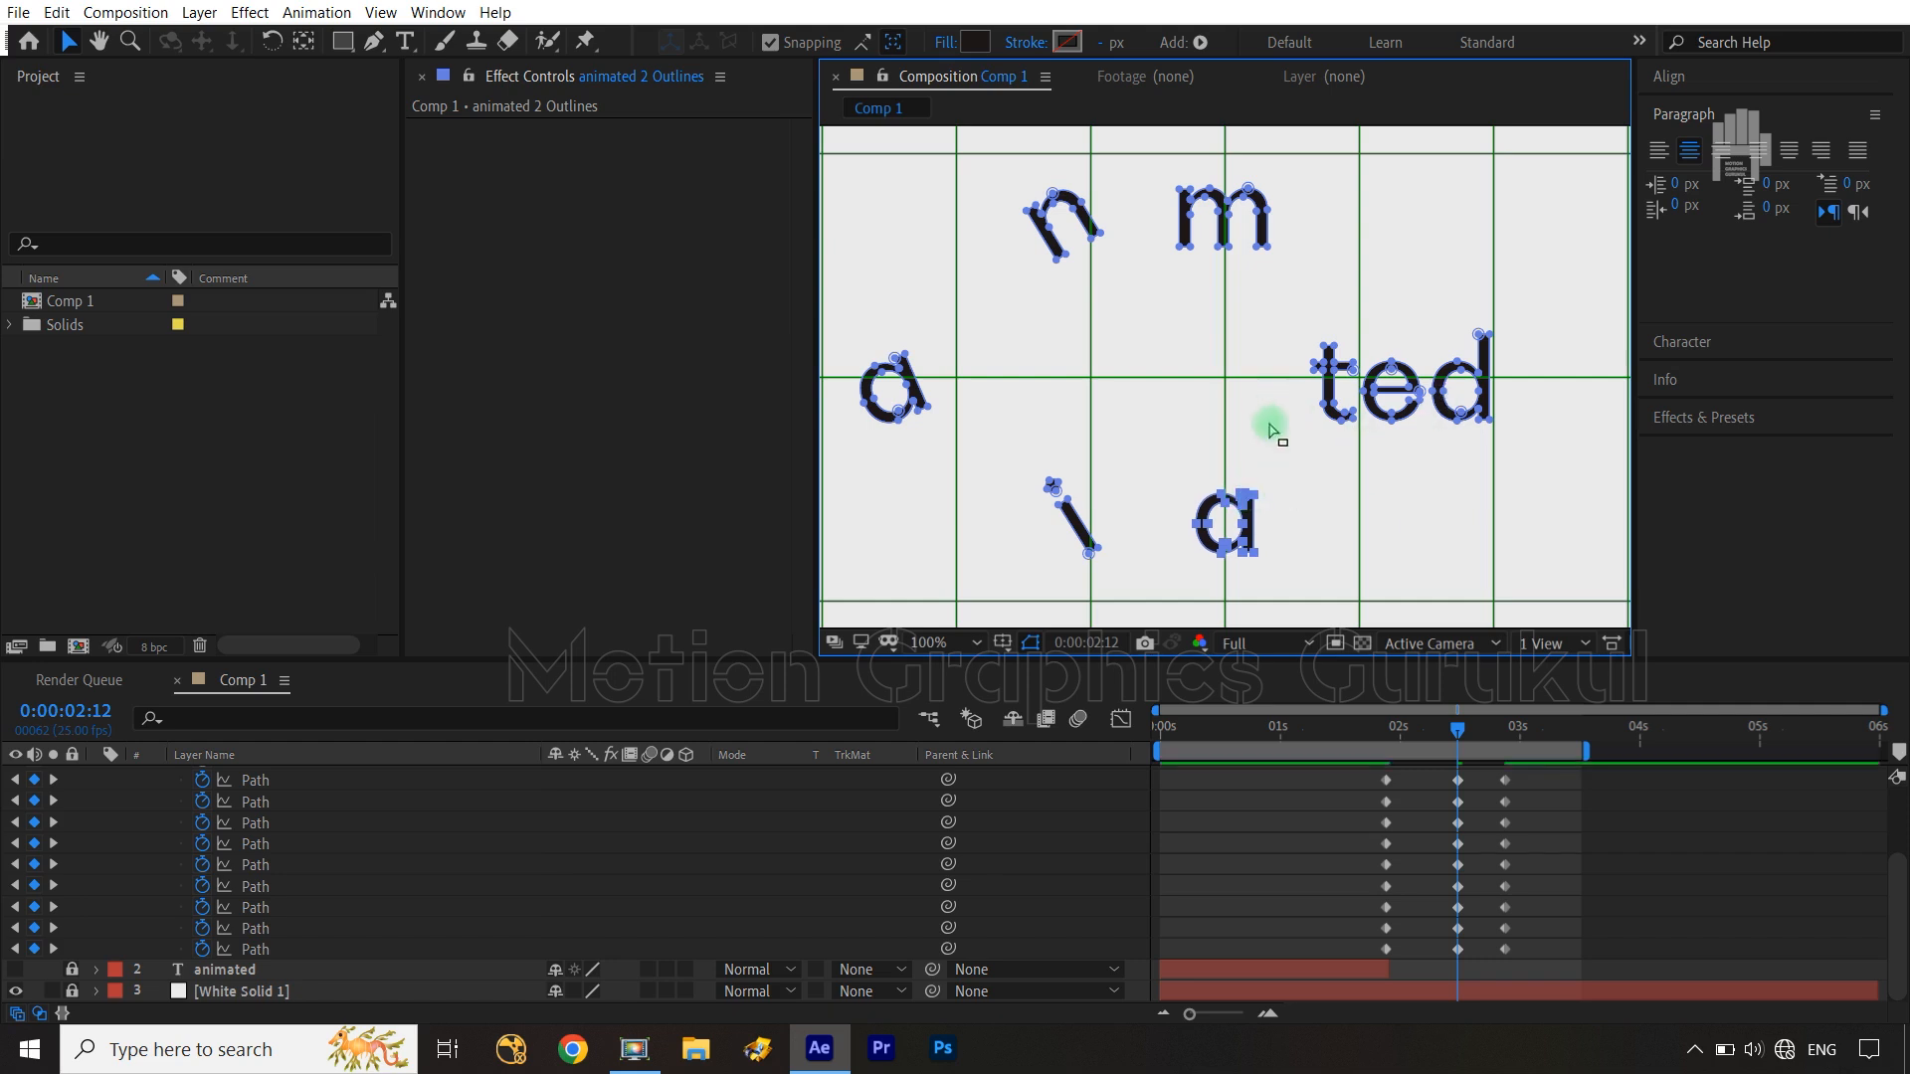
Select the letter "t", move it up beside the raised "m" and rotate it counterclockwise
{"action": "key", "text": "period"}
{"action": "key", "text": "space"}
{"action": "left_click_drag", "start_coordinate": [1338, 379], "coordinate": [1309, 484]}
{"action": "key", "text": "comma"}
{"action": "key", "text": "comma"}
{"action": "key", "text": "comma"}
{"action": "key", "text": "comma"}
{"action": "key", "text": "comma"}
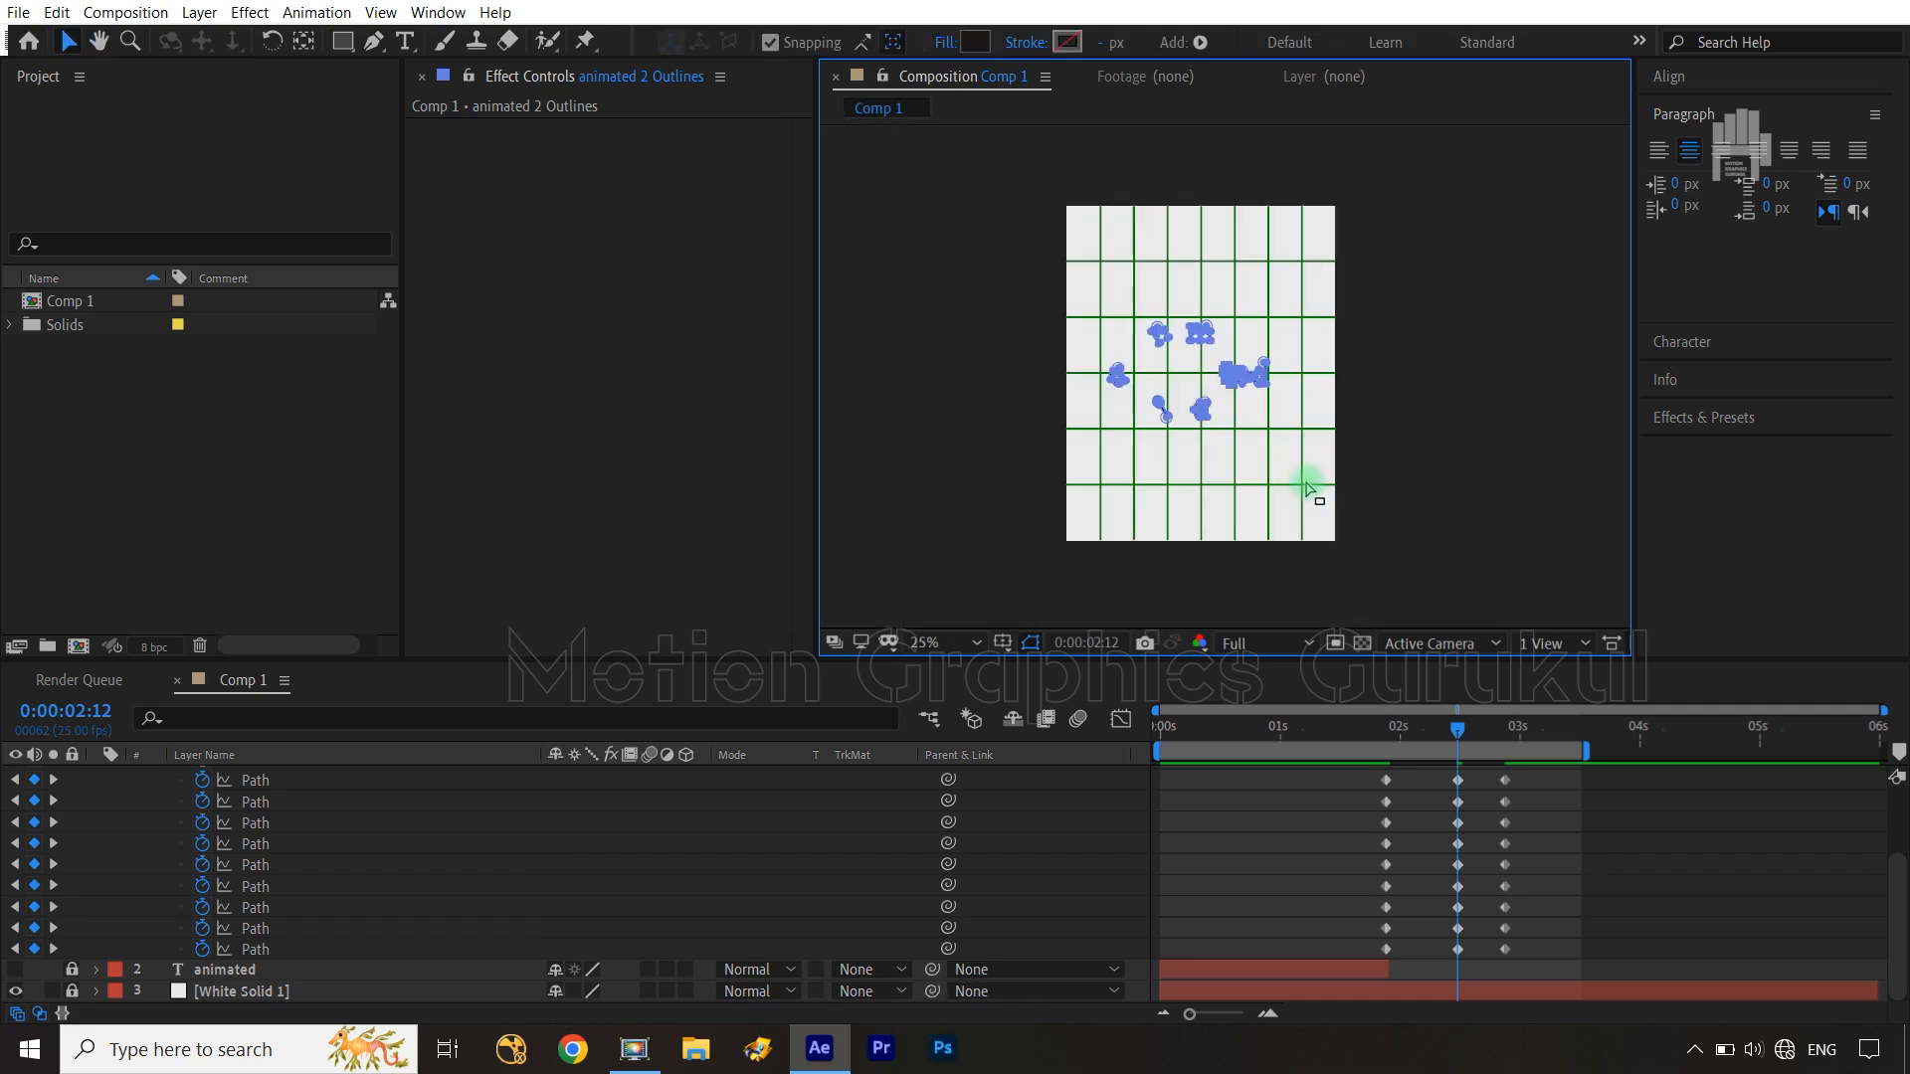
{"action": "key", "text": "period"}
{"action": "key", "text": "period"}
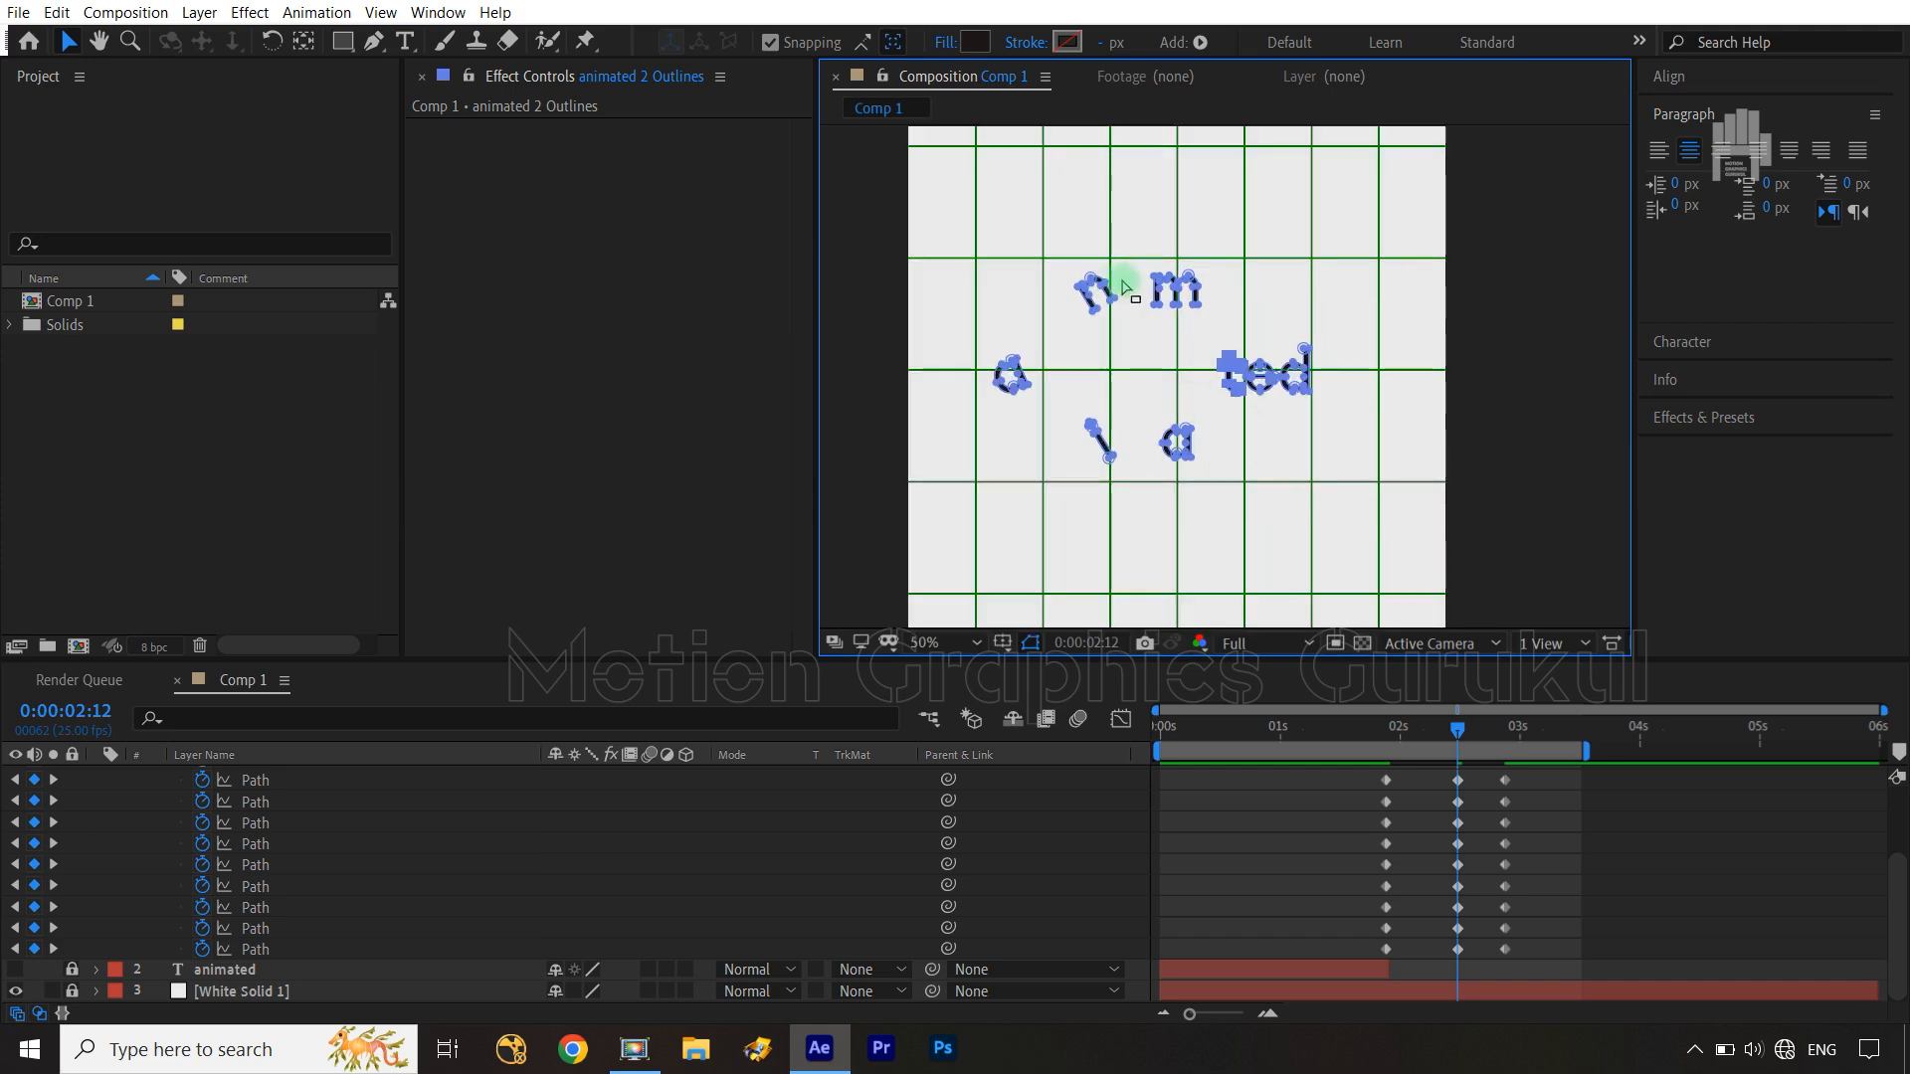
{"action": "left_click_drag", "start_coordinate": [1252, 361], "coordinate": [1267, 277]}
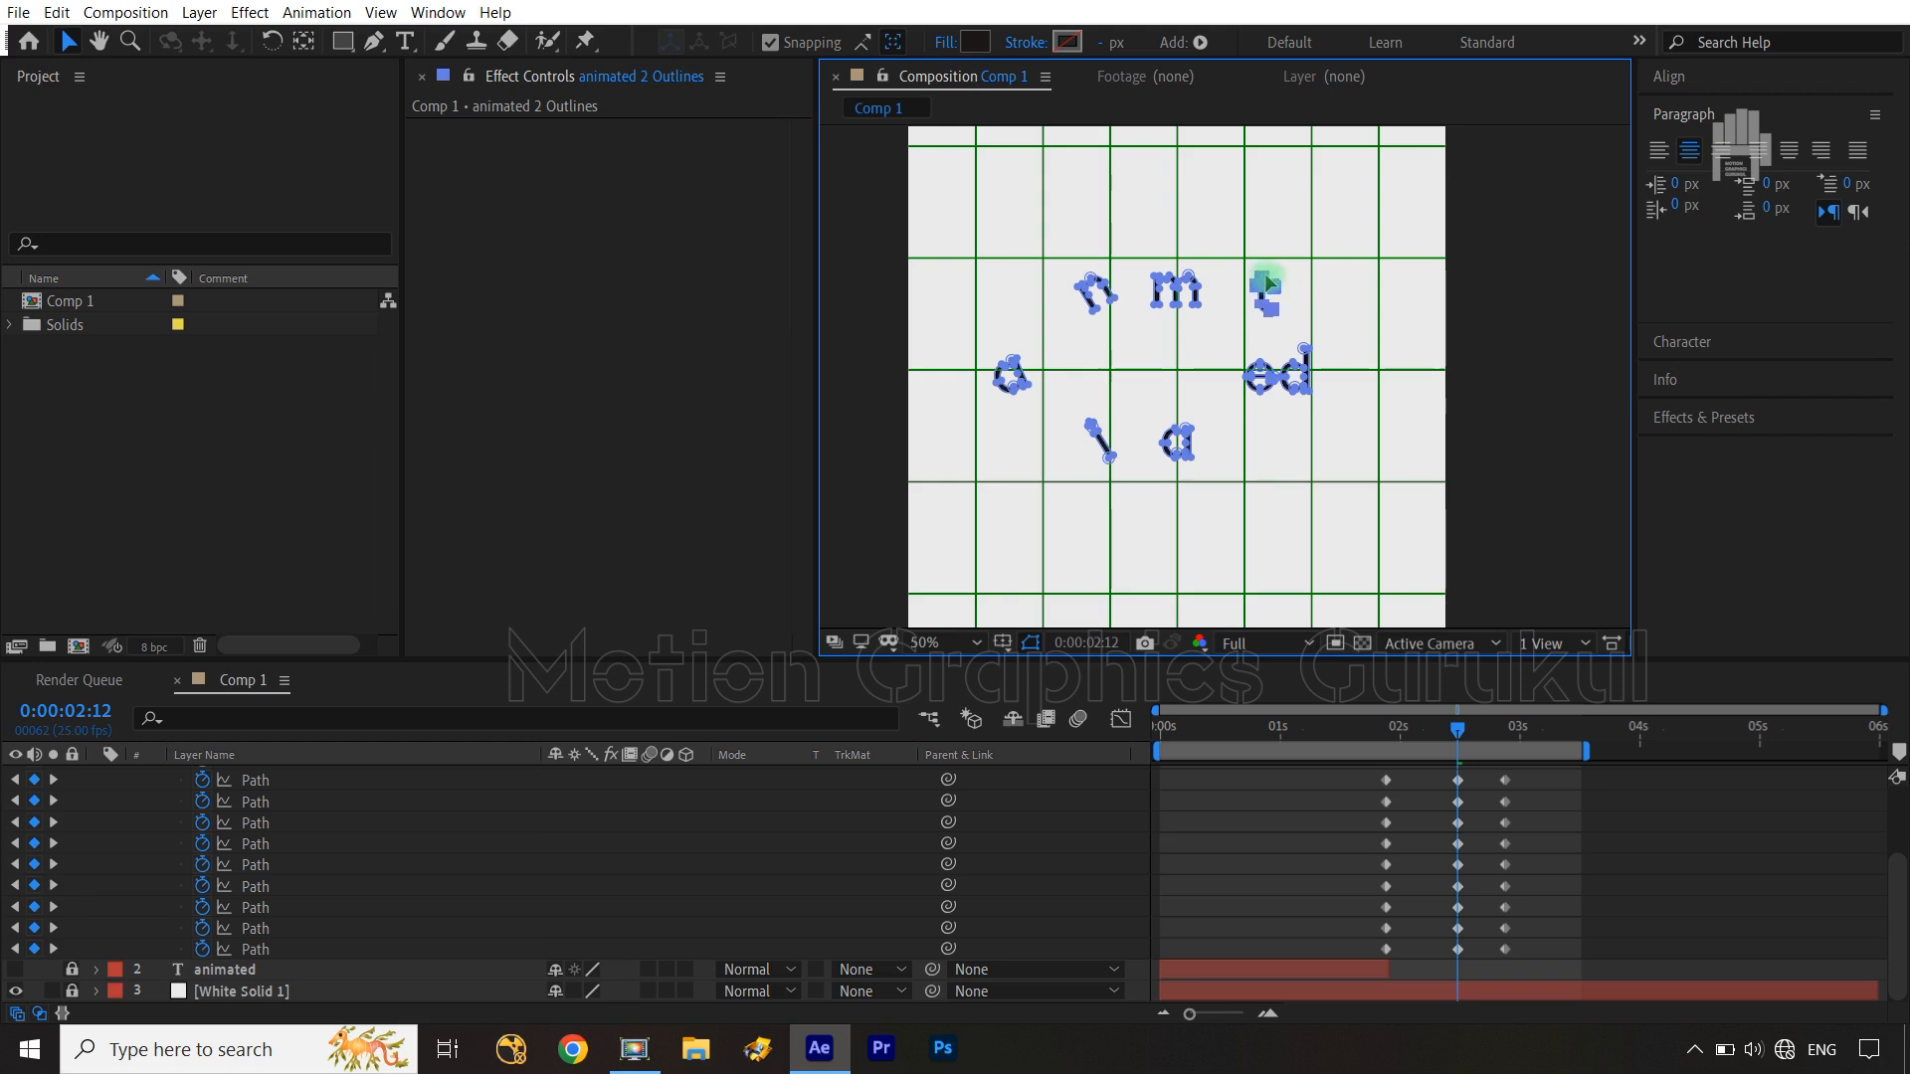
{"action": "double_click", "coordinate": [1261, 276]}
{"action": "left_click_drag", "start_coordinate": [1244, 261], "coordinate": [1228, 281]}
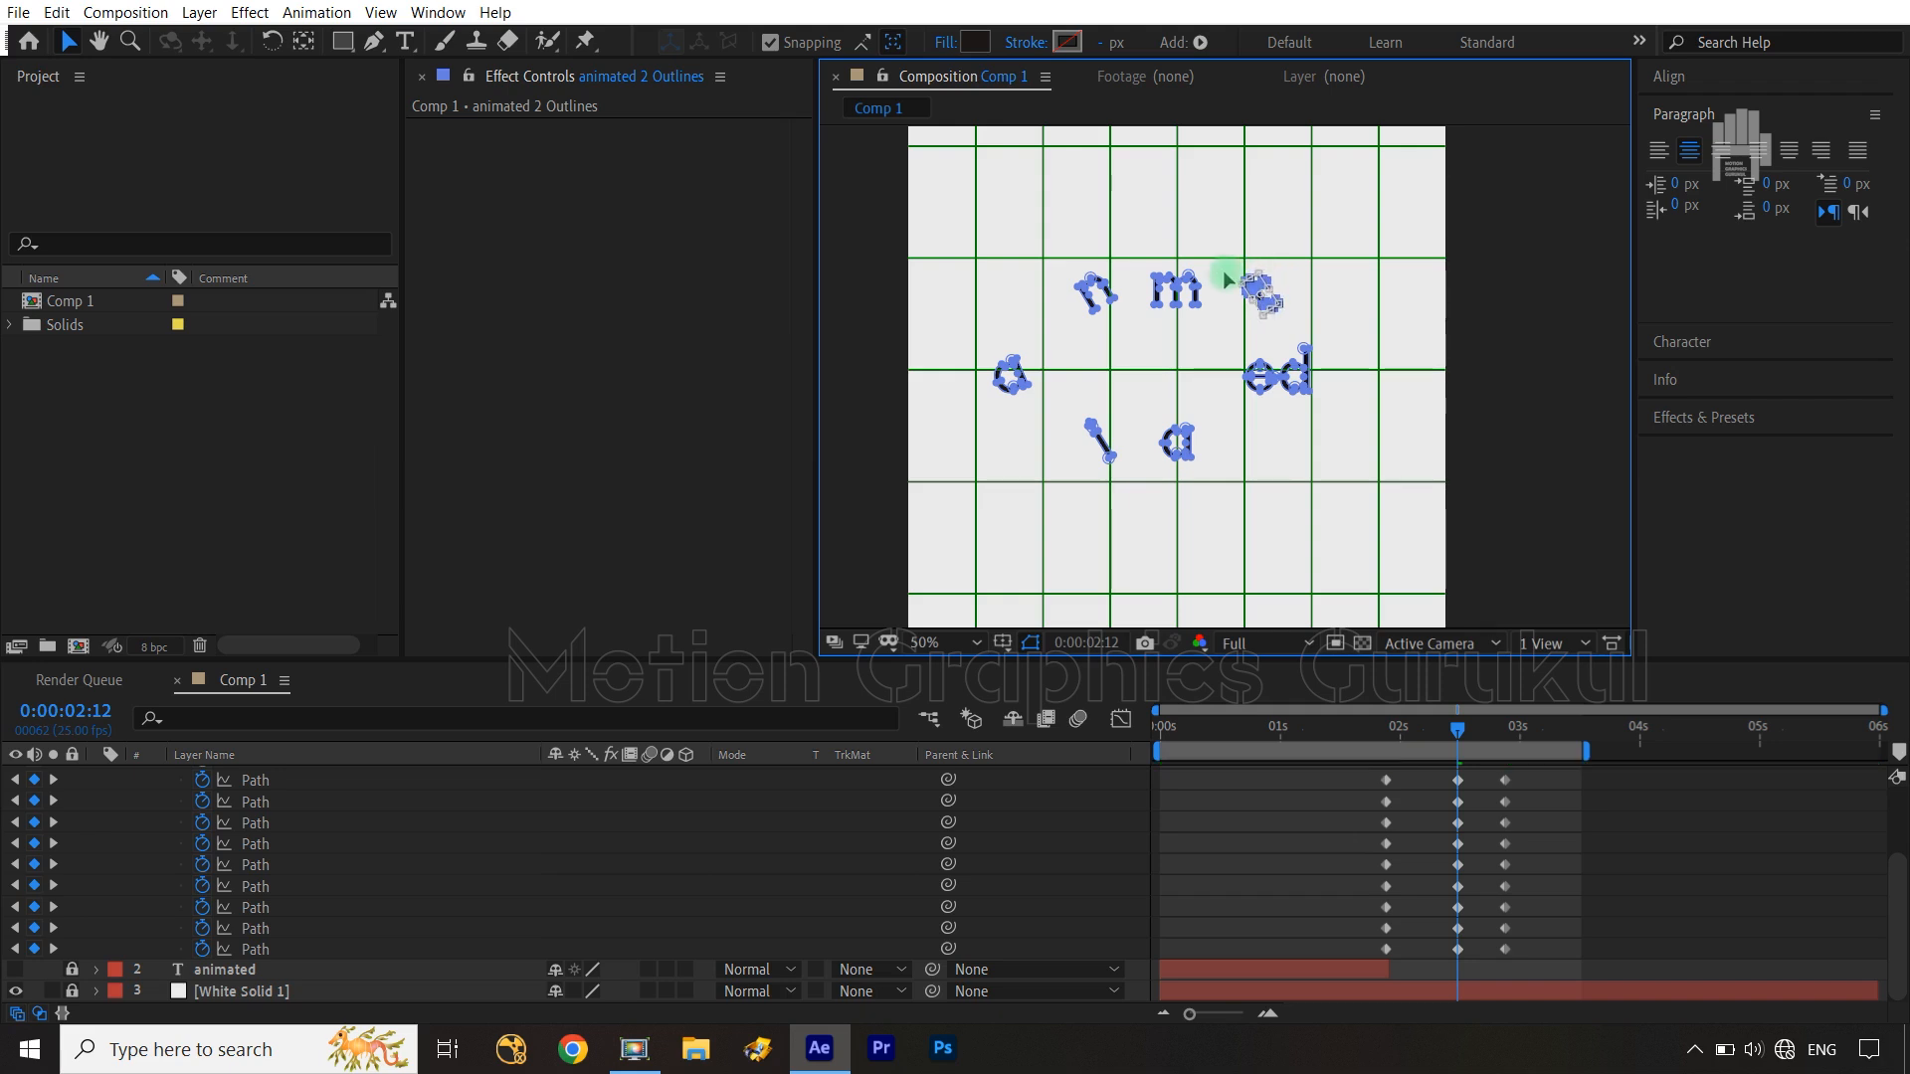
{"action": "left_click", "coordinate": [1261, 295]}
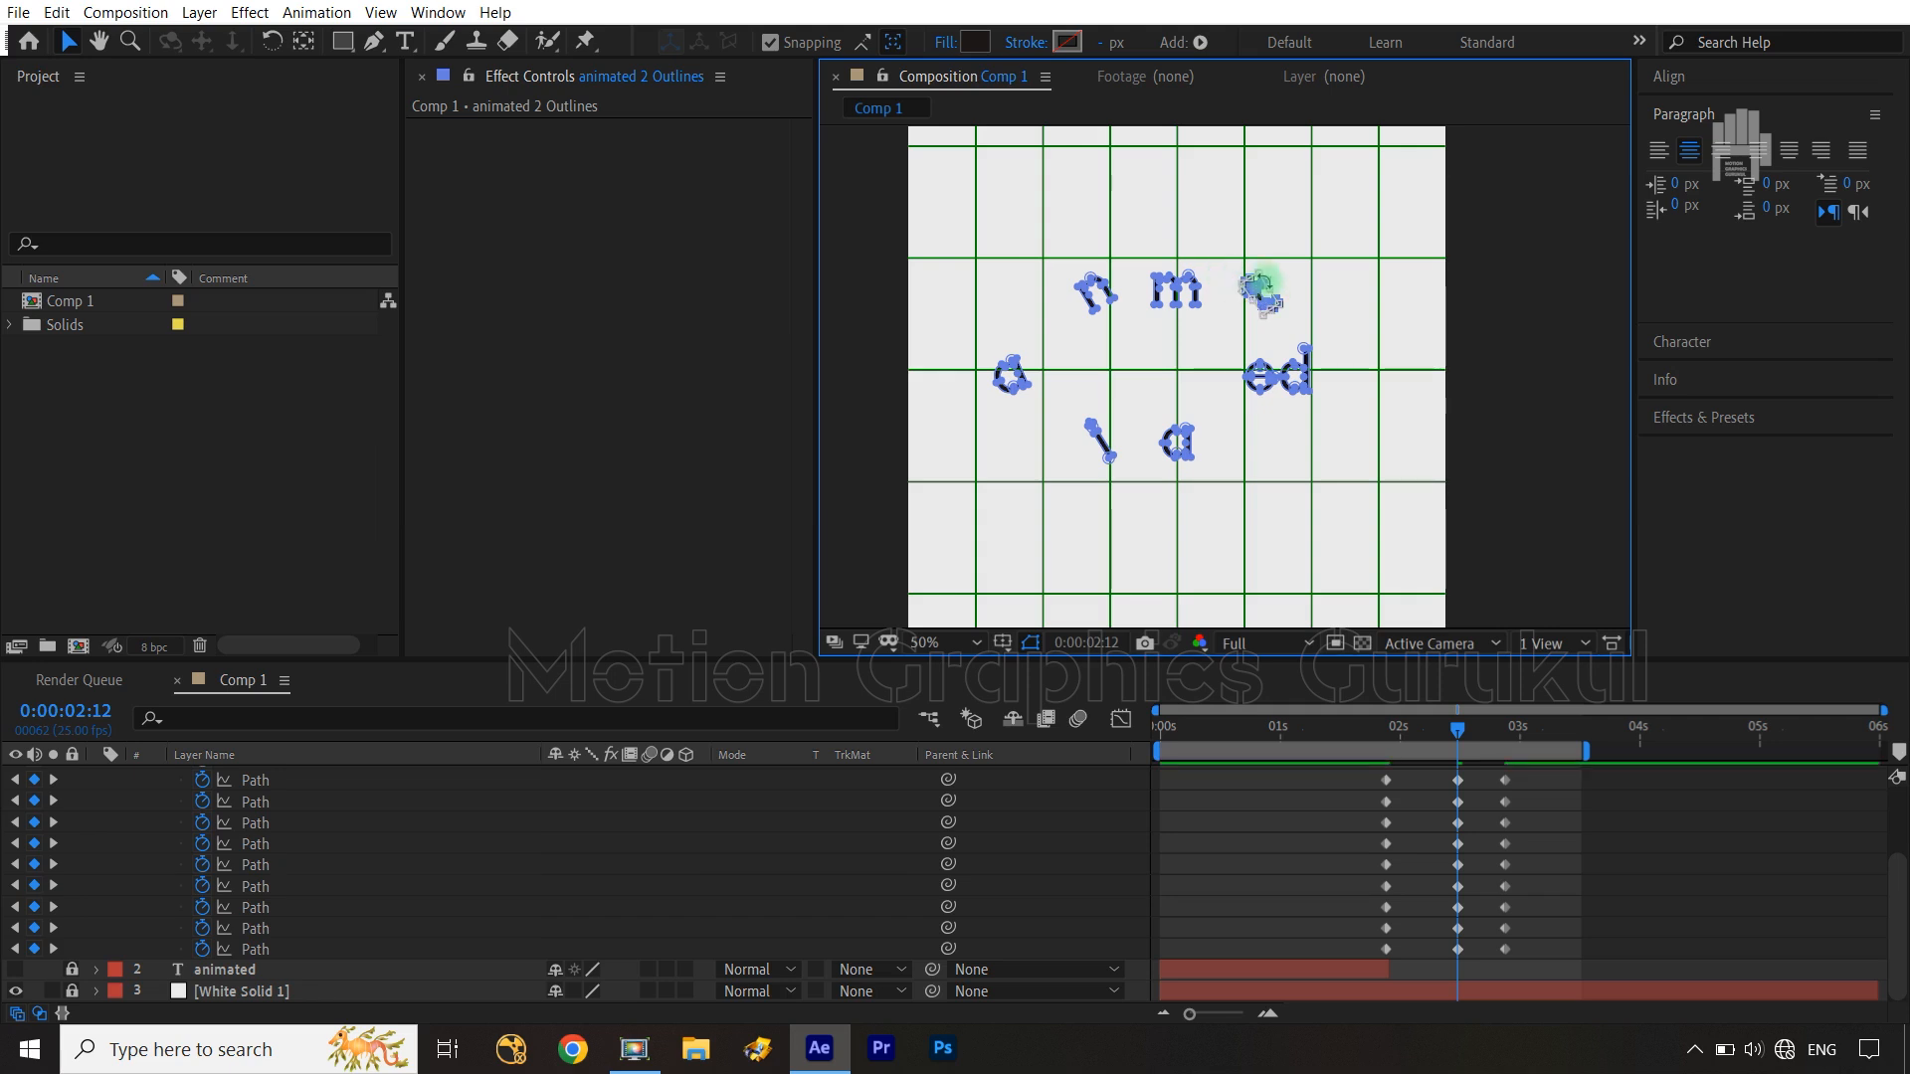
{"action": "left_click", "coordinate": [1173, 395]}
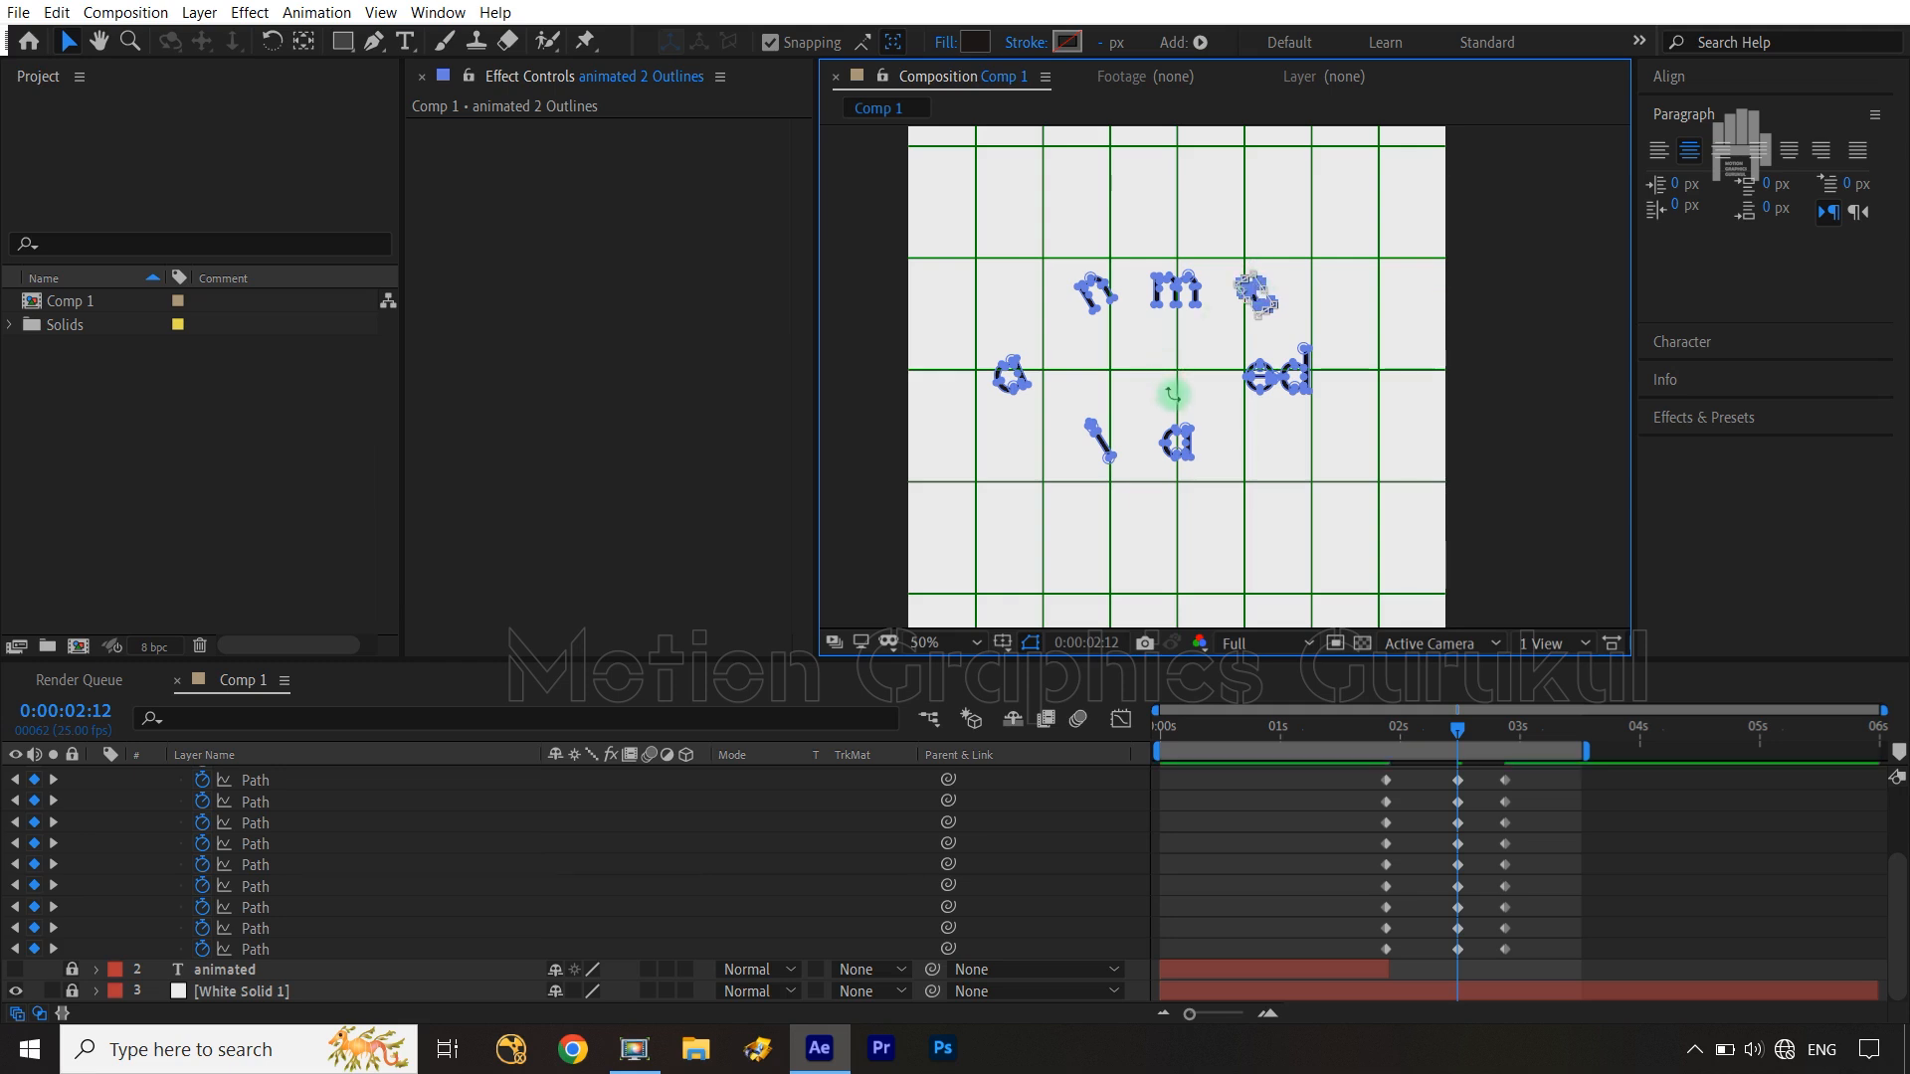
Select the letter "e", move it down level with the lowered "a" and rotate it counterclockwise
{"action": "scroll", "coordinate": [1229, 378], "scroll_direction": "up", "scroll_amount": 2}
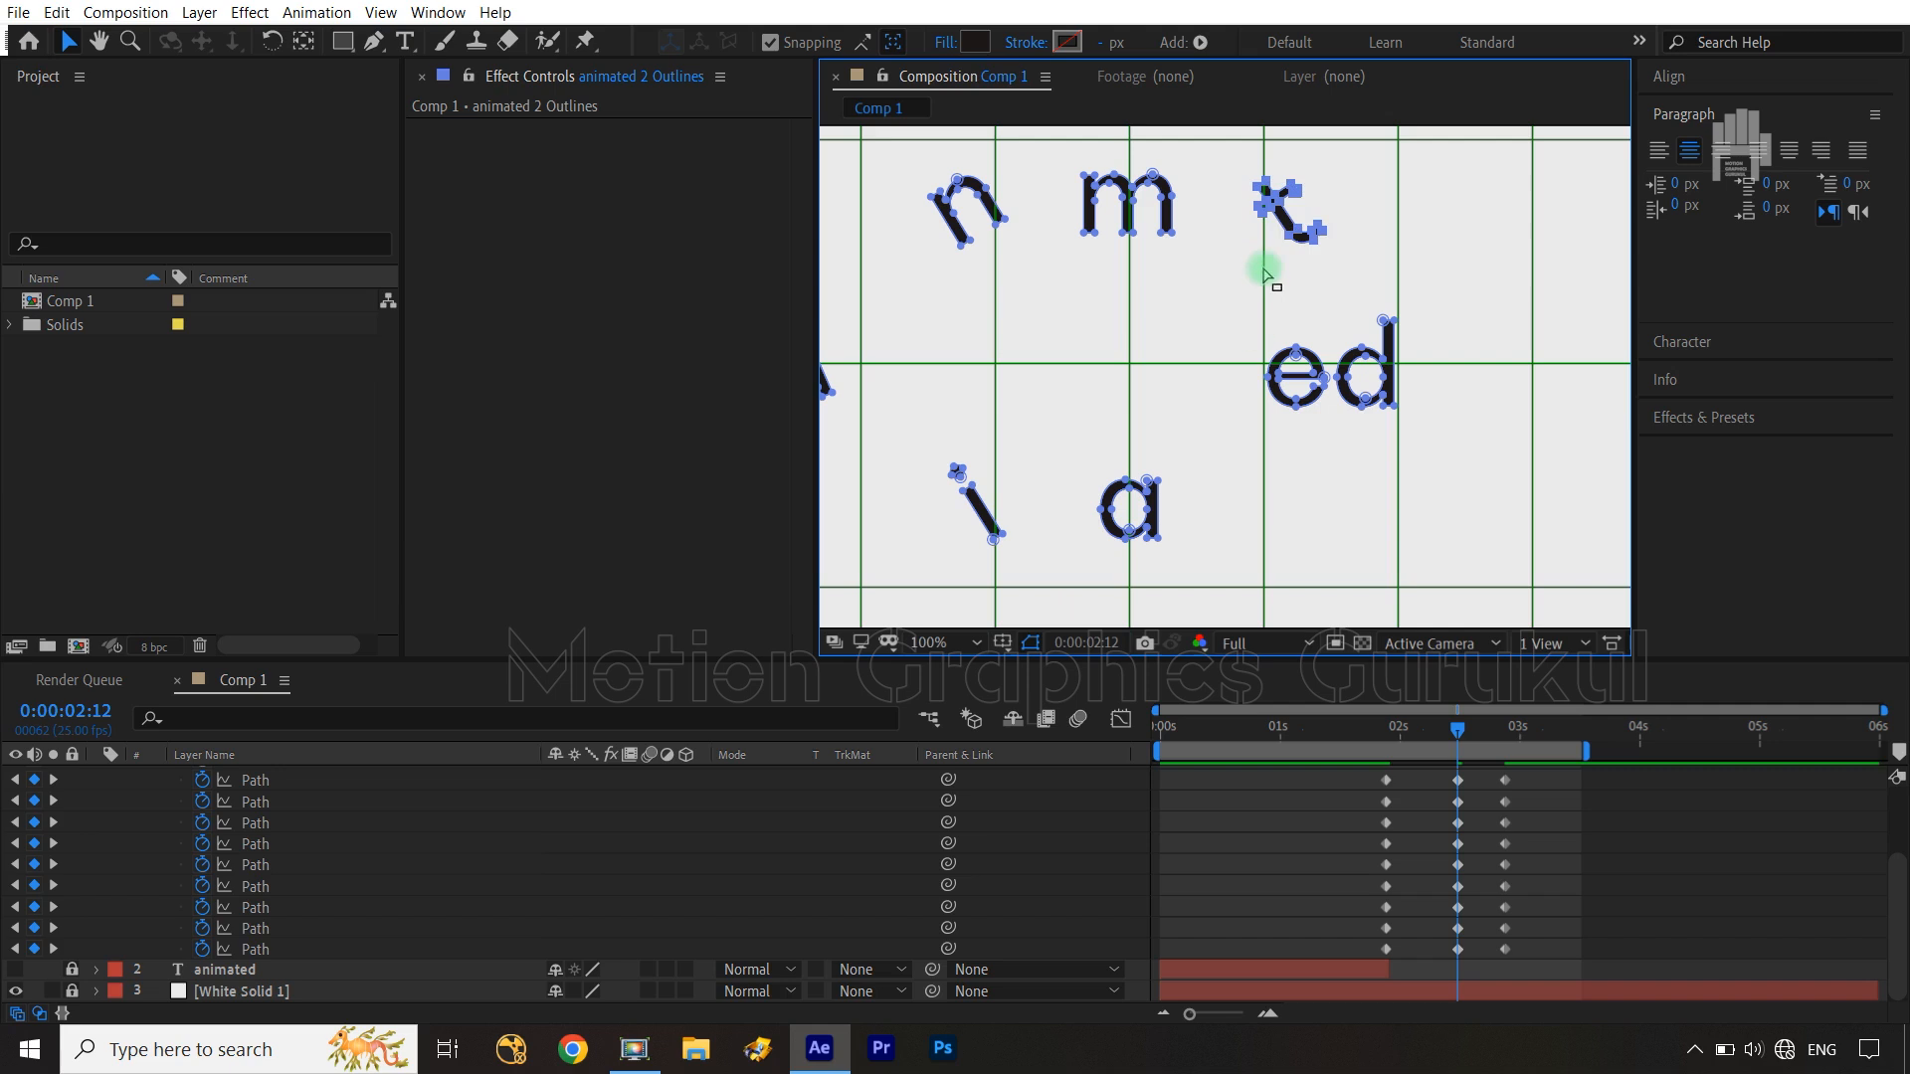
{"action": "left_click_drag", "start_coordinate": [1241, 311], "coordinate": [1331, 469]}
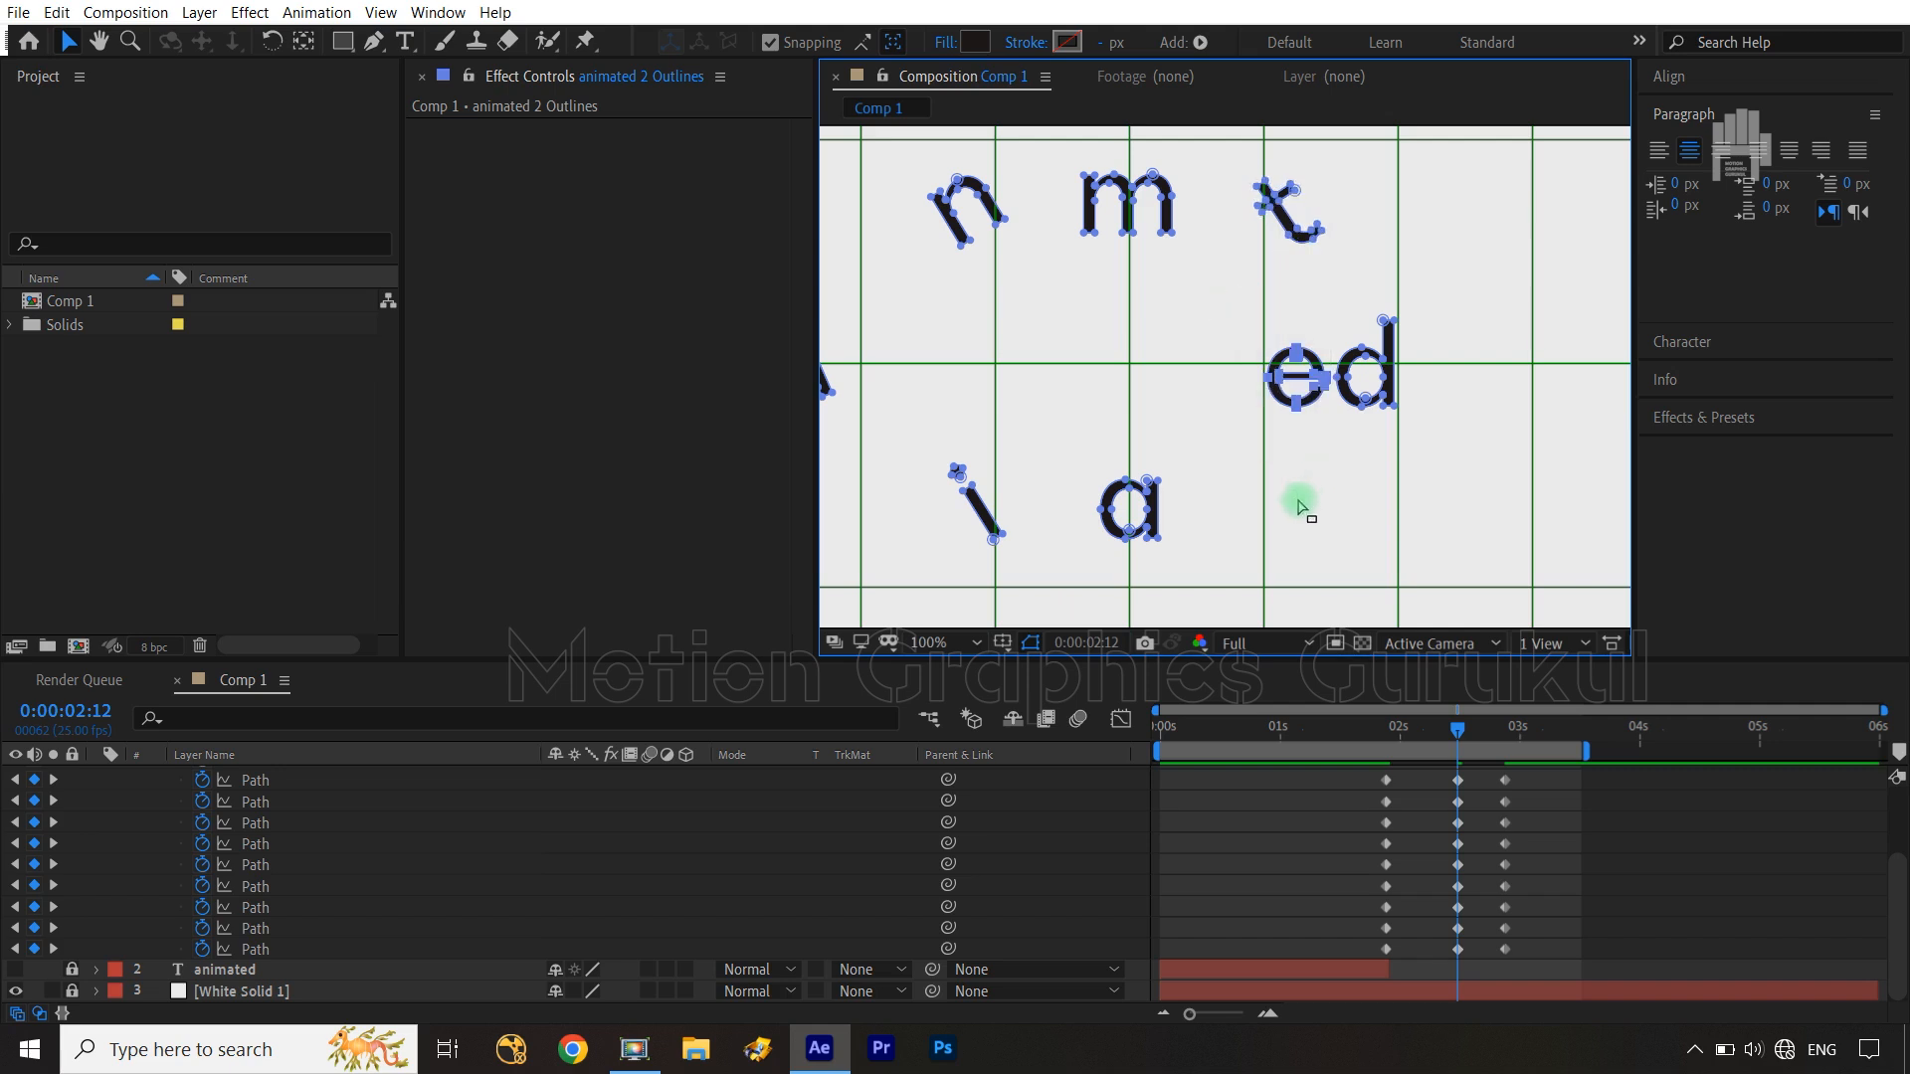
{"action": "left_click_drag", "start_coordinate": [1294, 353], "coordinate": [1287, 488]}
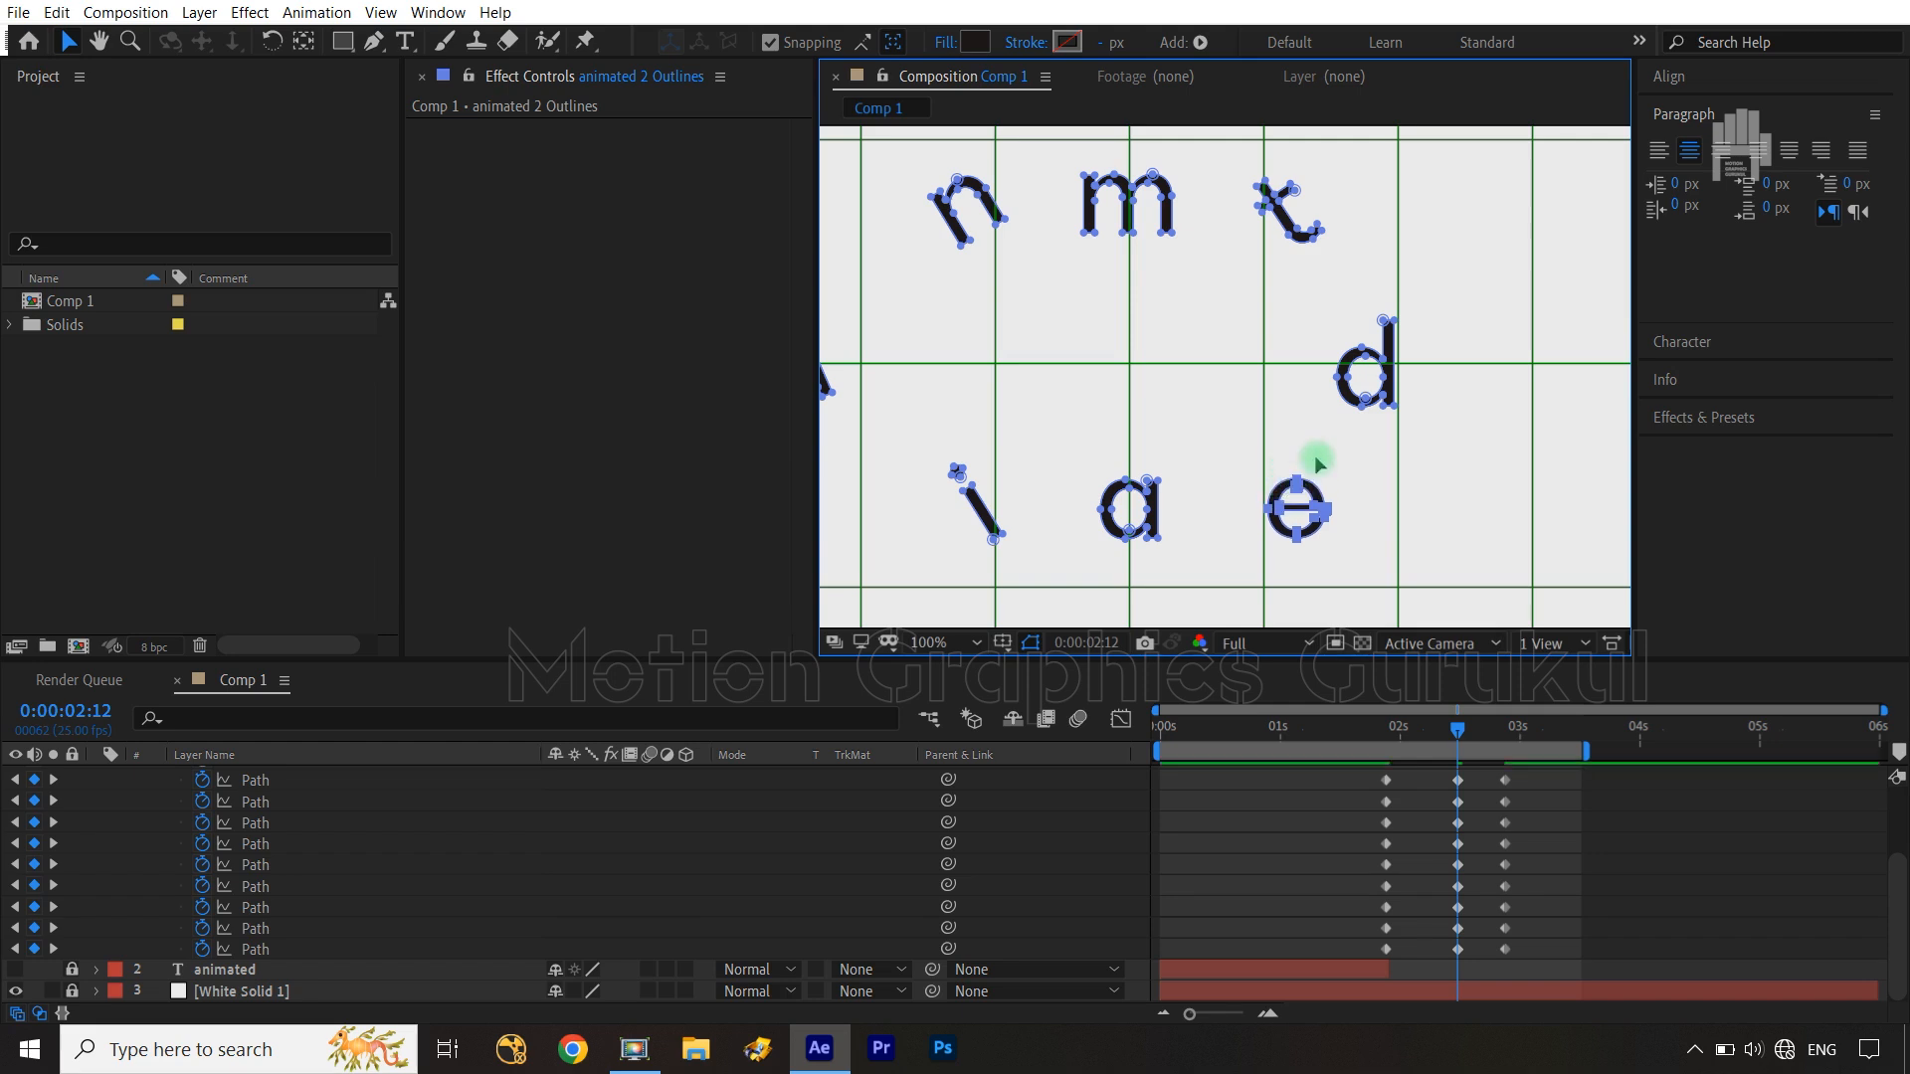
{"action": "left_click_drag", "start_coordinate": [1260, 468], "coordinate": [1312, 495]}
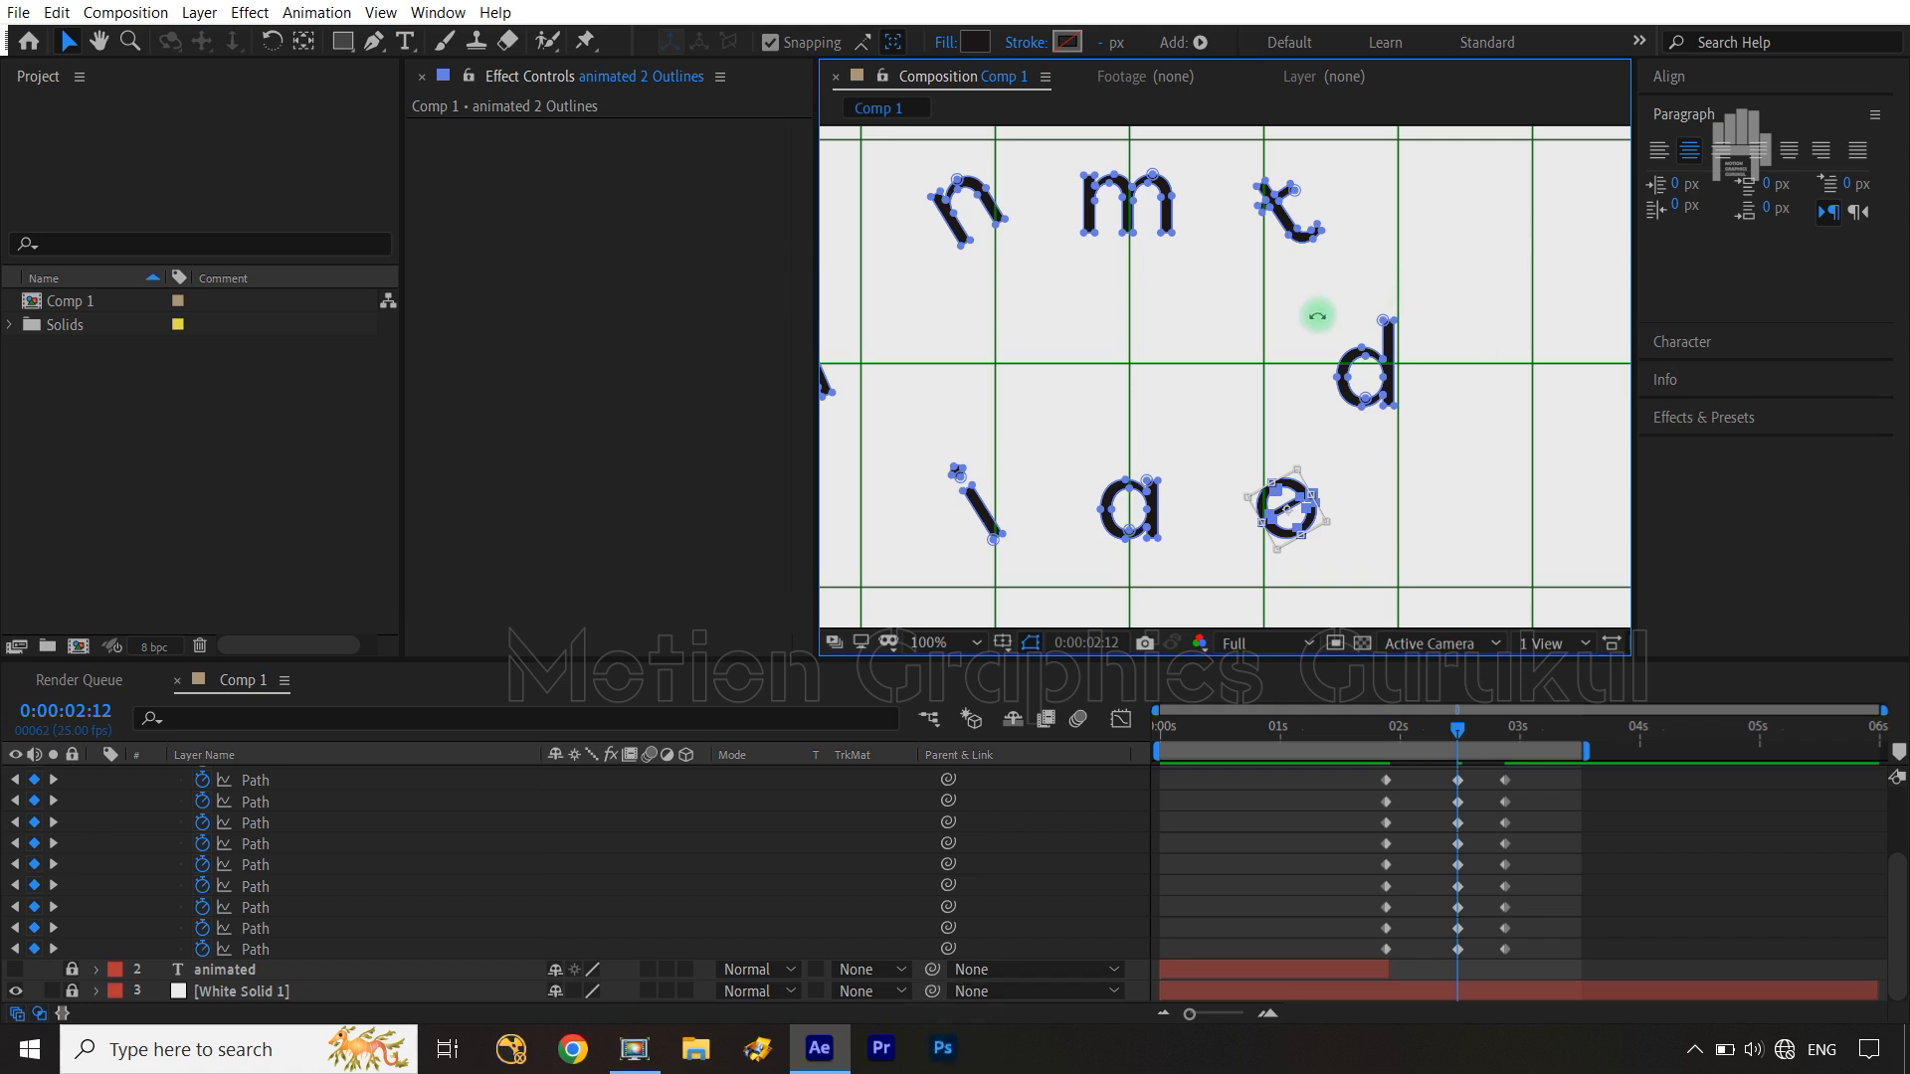
Move the letter "d" right along the horizontal grid line, tilt it clockwise, and deselect the outlines
{"action": "key", "text": "comma"}
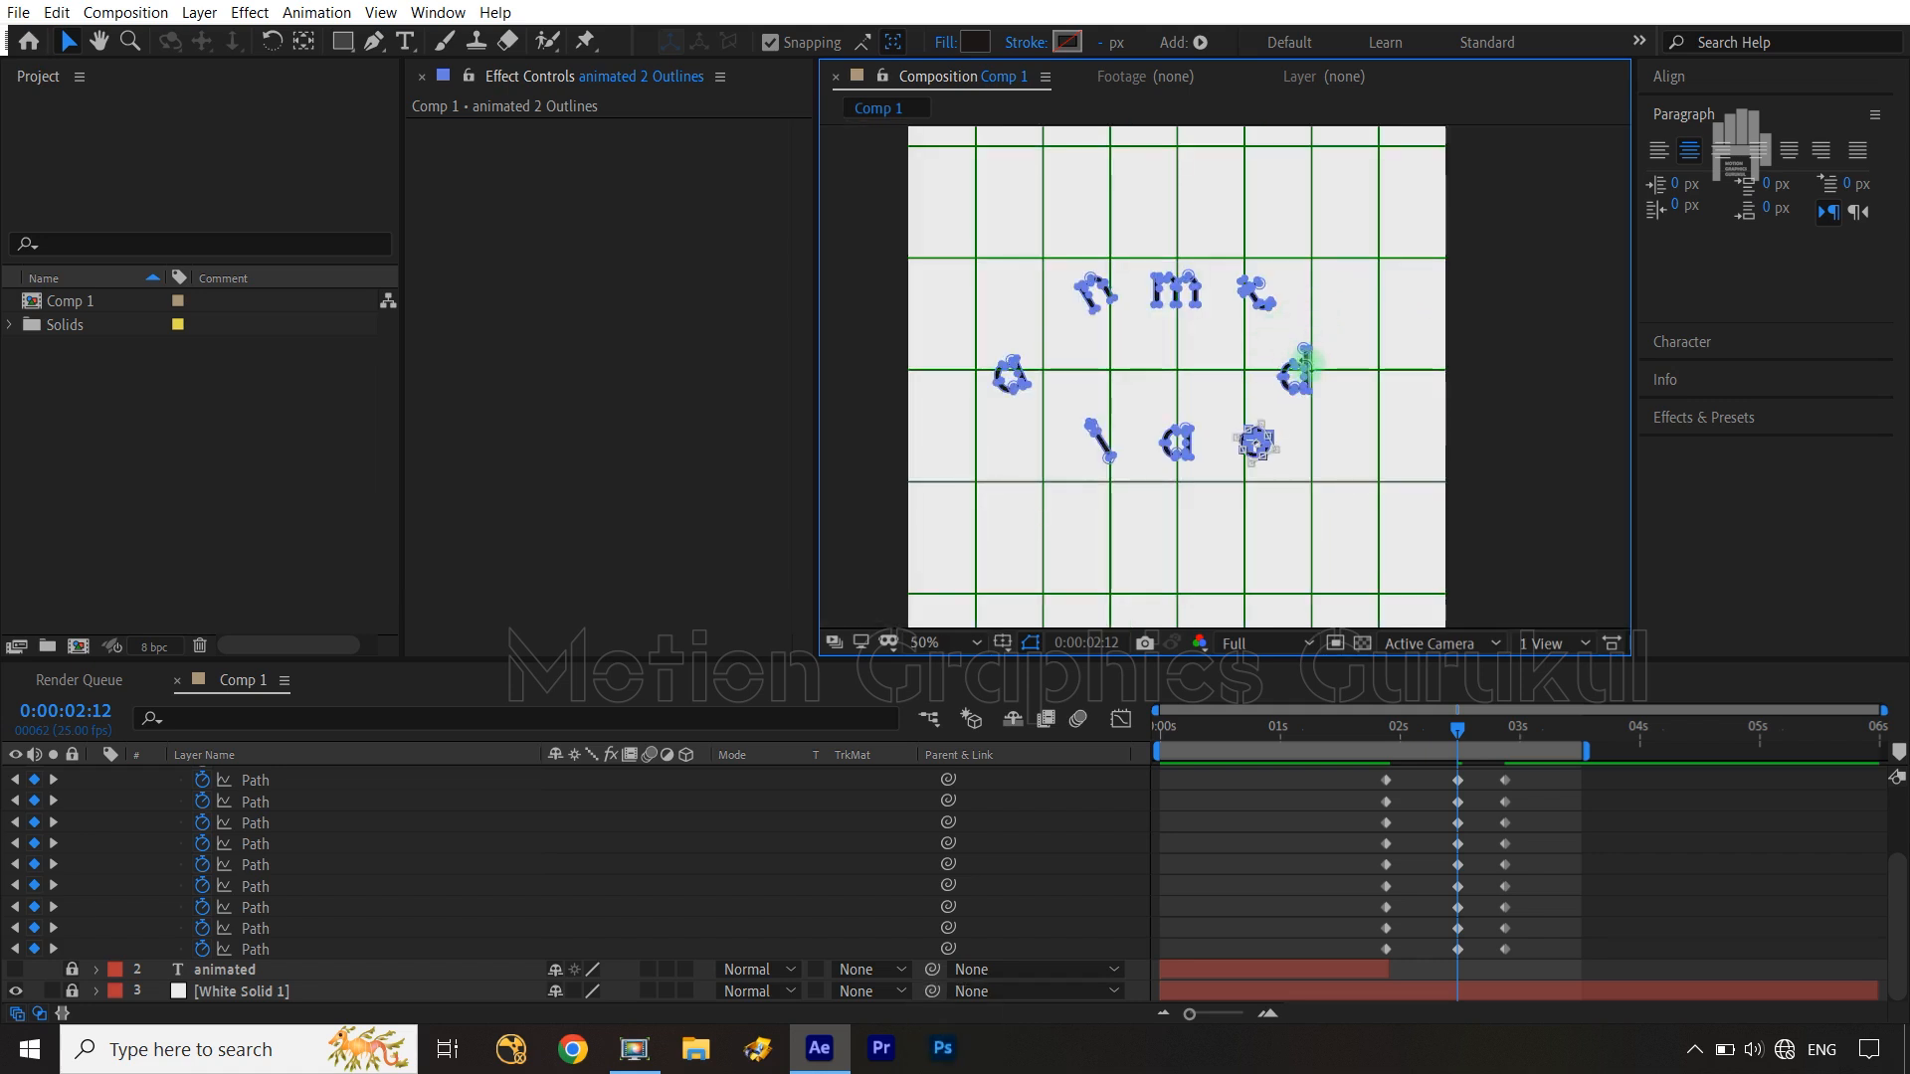
{"action": "left_click_drag", "start_coordinate": [1276, 398], "coordinate": [1345, 355]}
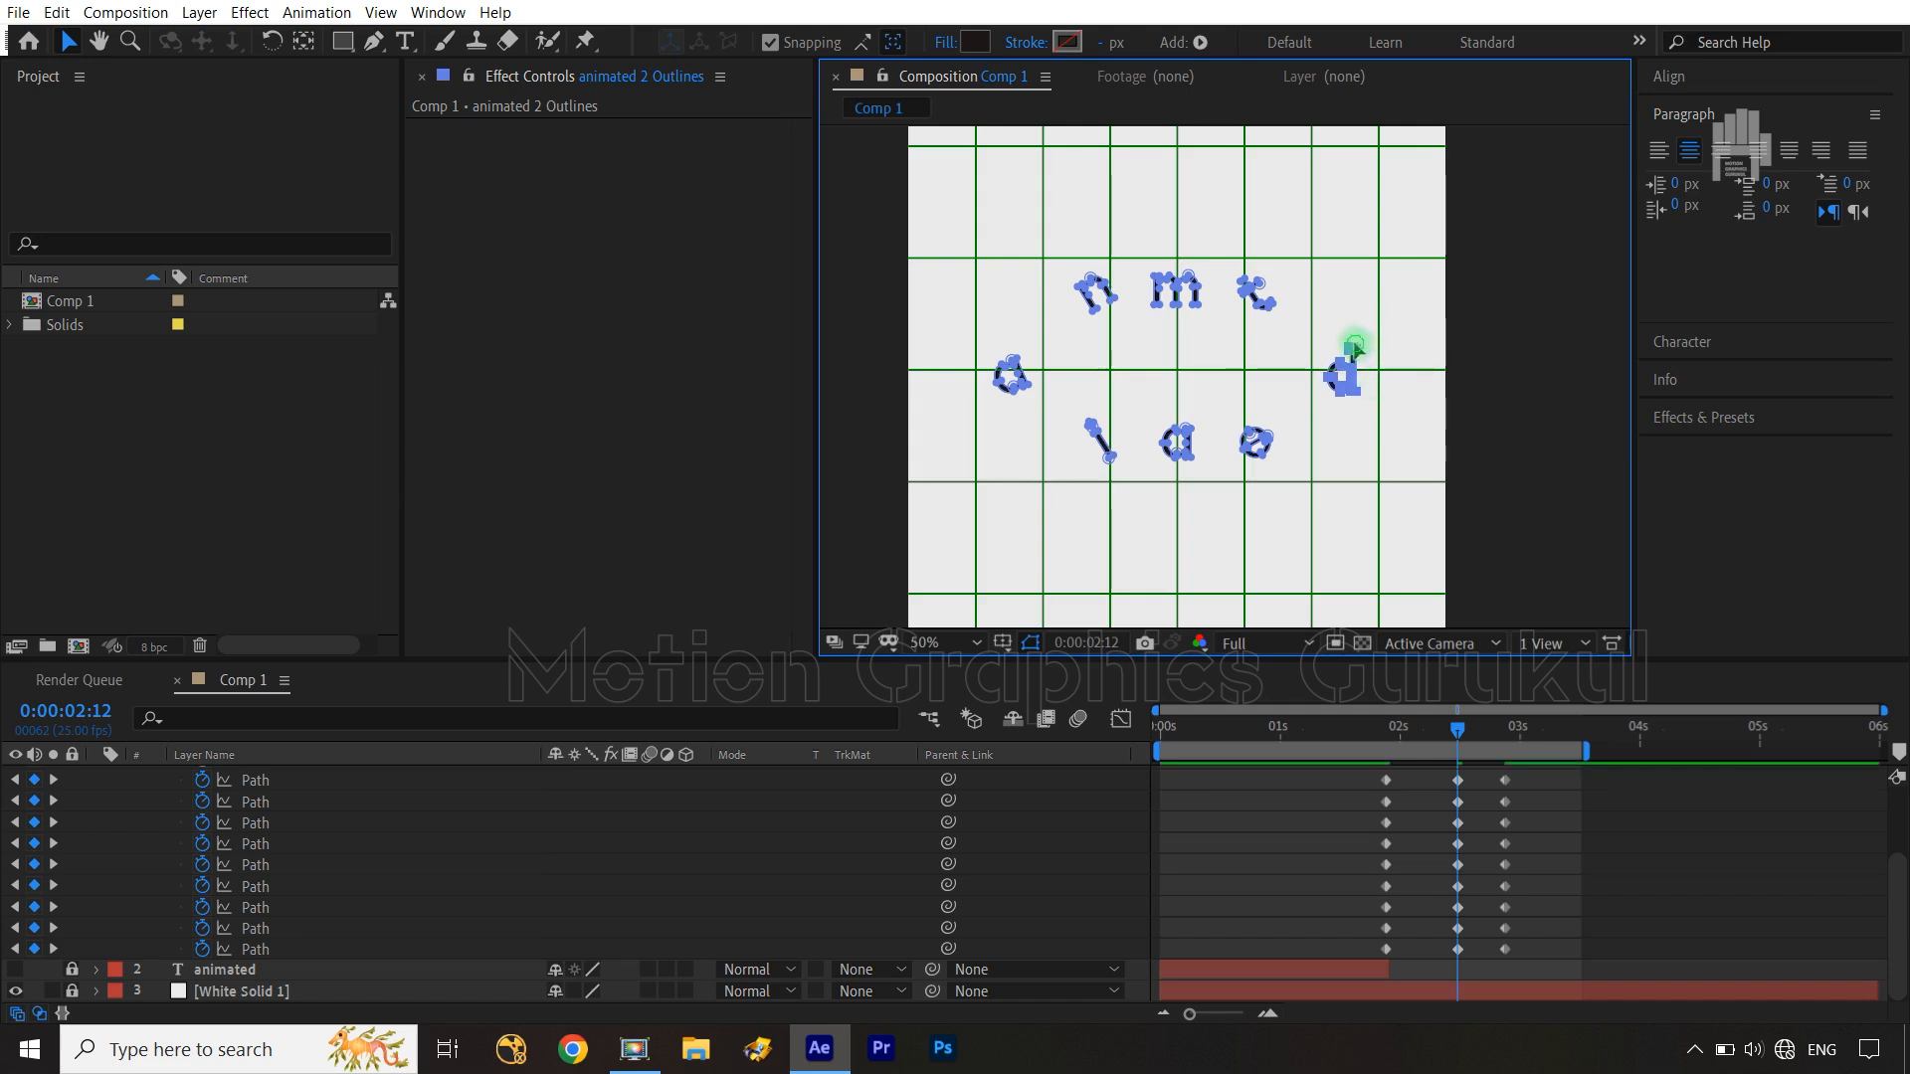
{"action": "left_click_drag", "start_coordinate": [1370, 340], "coordinate": [1385, 358]}
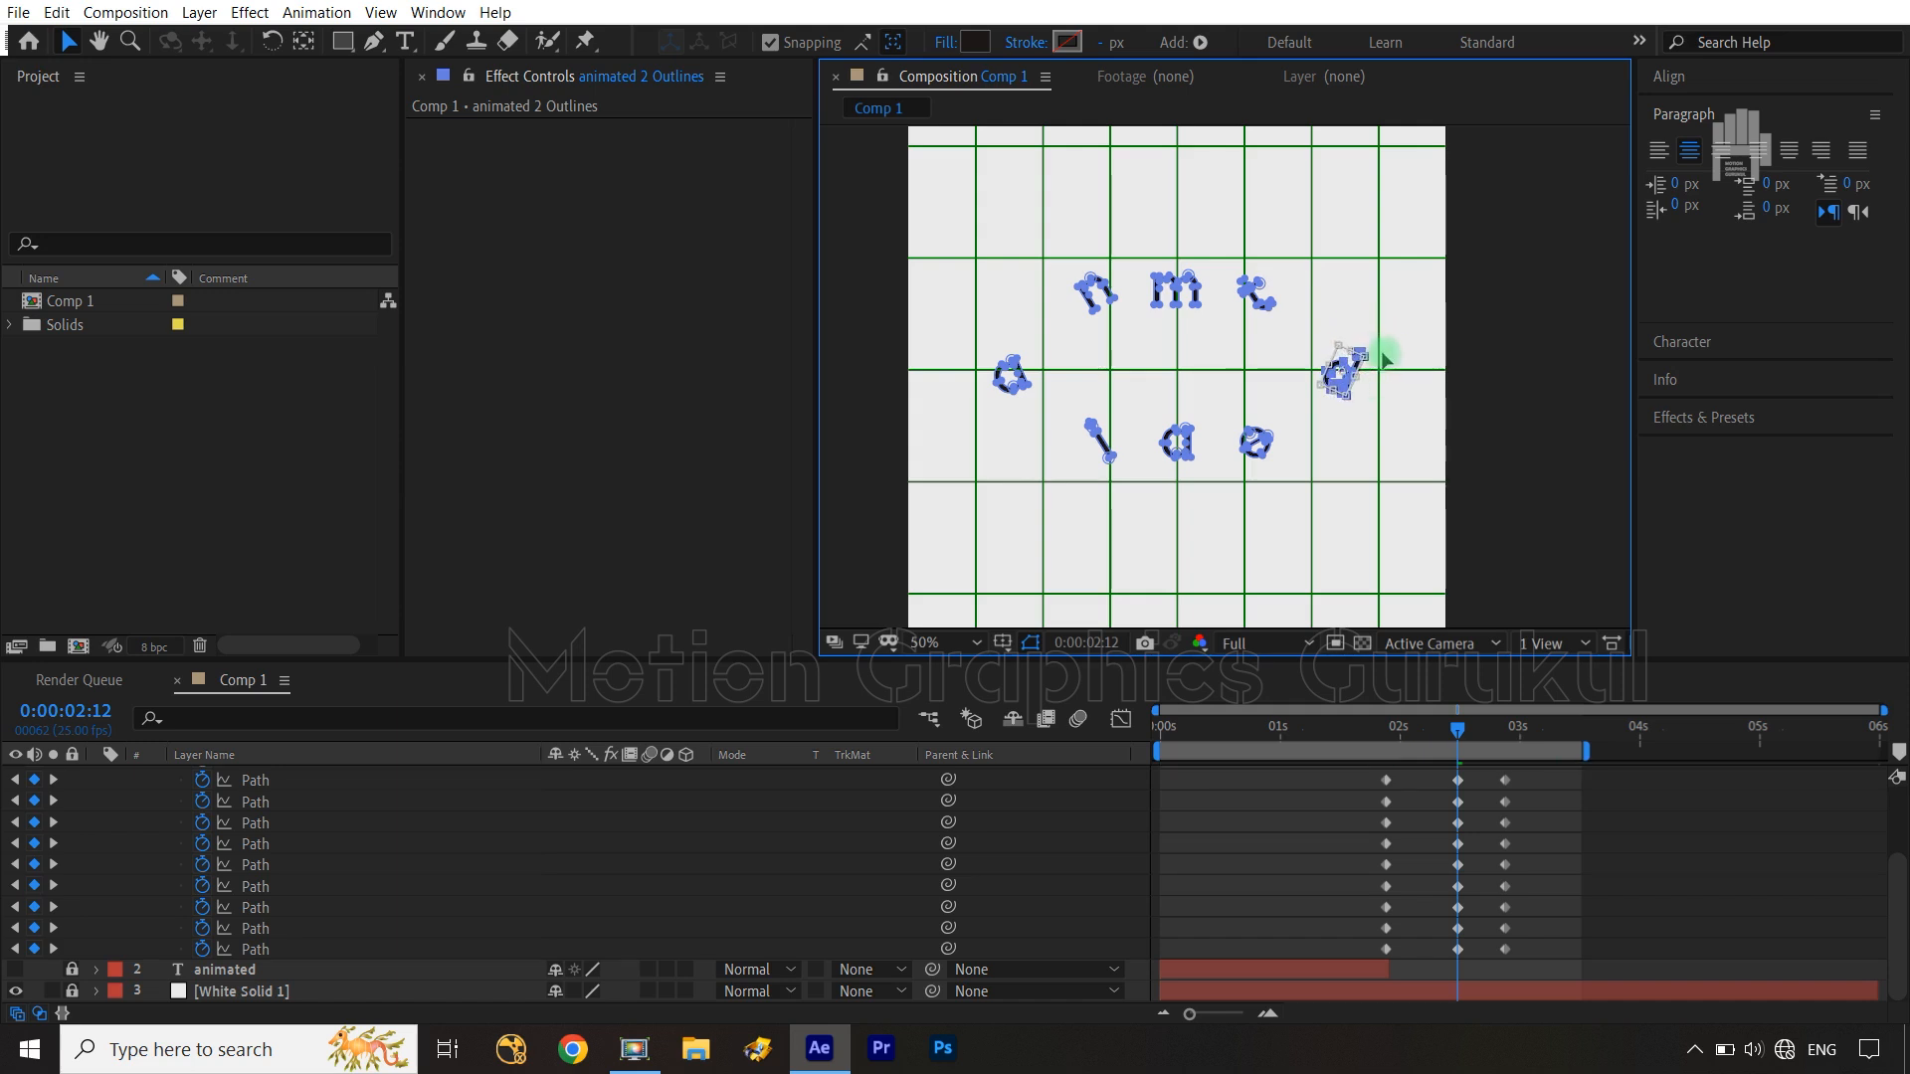
{"action": "left_click", "coordinate": [1062, 827]}
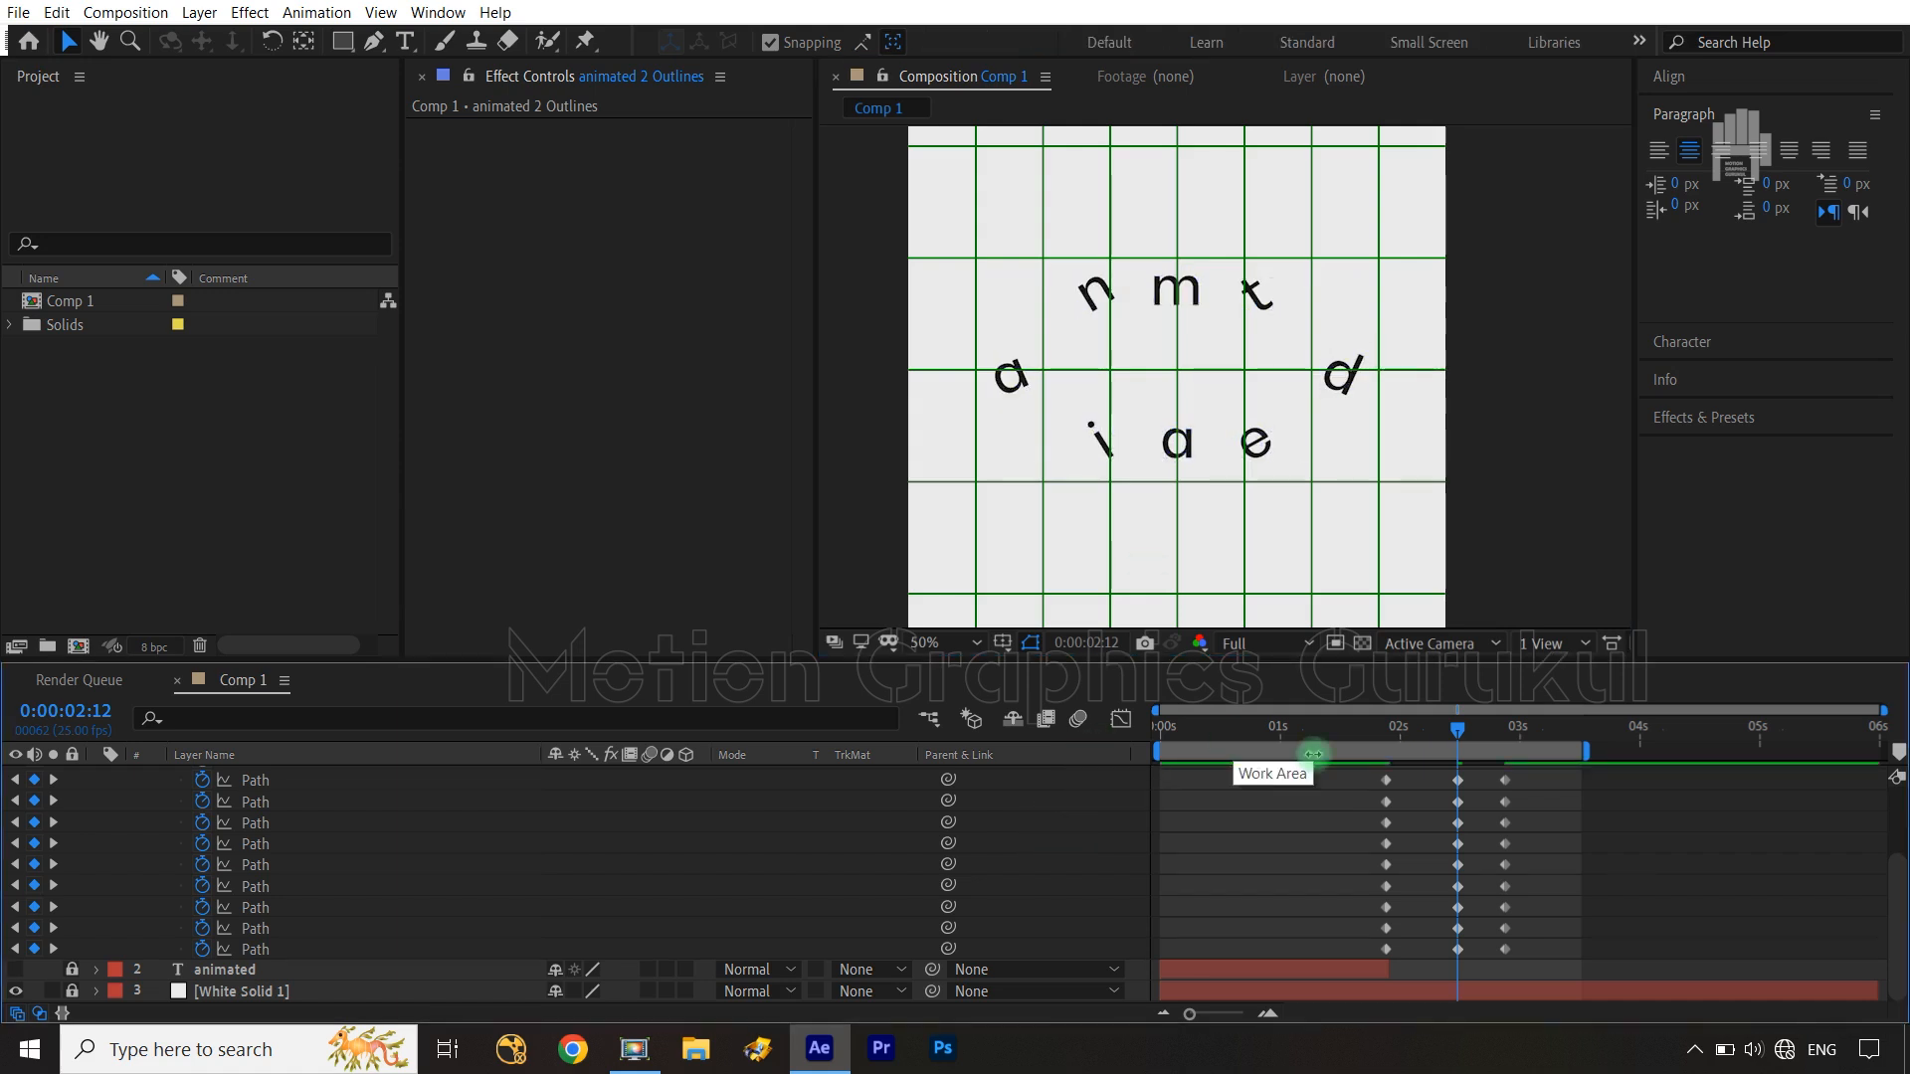
Select all the Path keyframes of the outlined letters and apply Easy Ease to them
{"action": "scroll", "coordinate": [1505, 812], "scroll_direction": "up", "scroll_amount": 3}
{"action": "left_click_drag", "start_coordinate": [1529, 808], "coordinate": [1353, 965]}
{"action": "key", "text": "F9"}
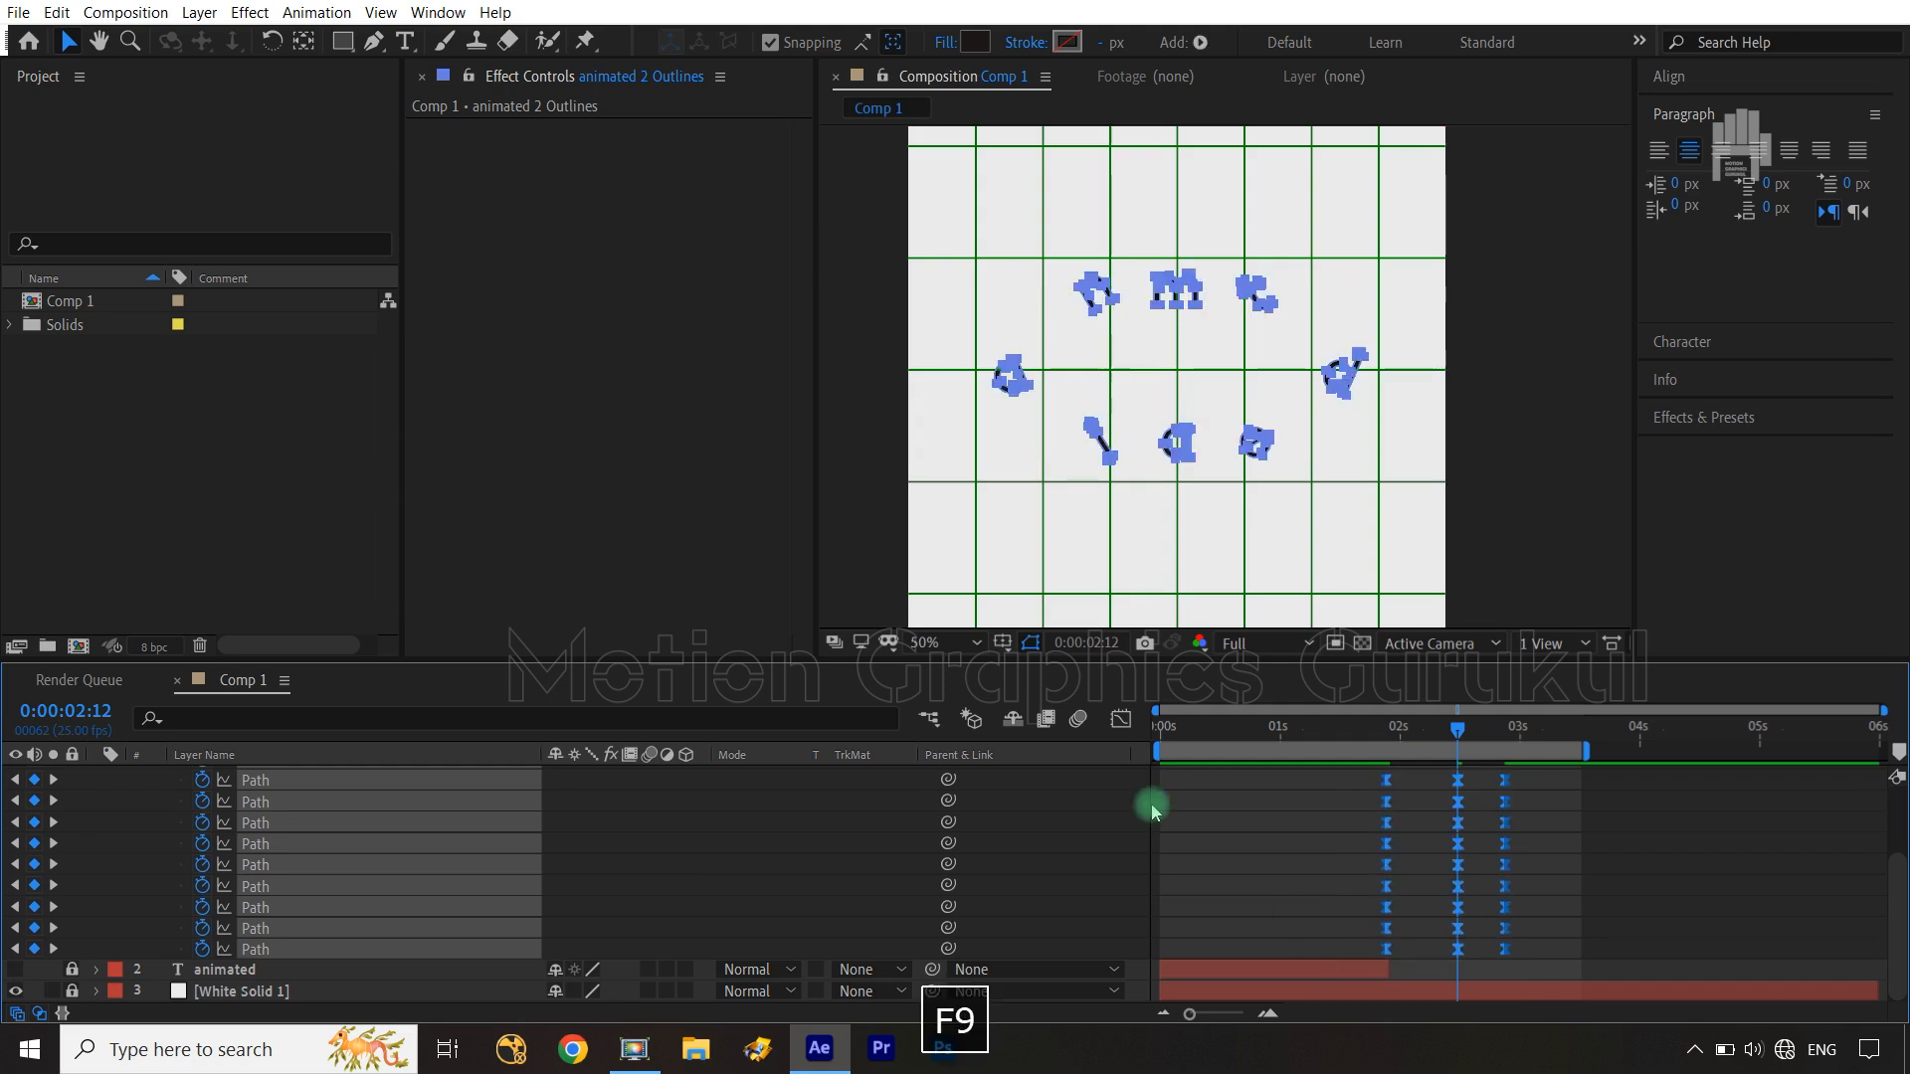
Reshape the Path speed curves to peak just after the first keyframes and just before the last ones, slowing around the middle keyframes
{"action": "left_click", "coordinate": [1121, 718]}
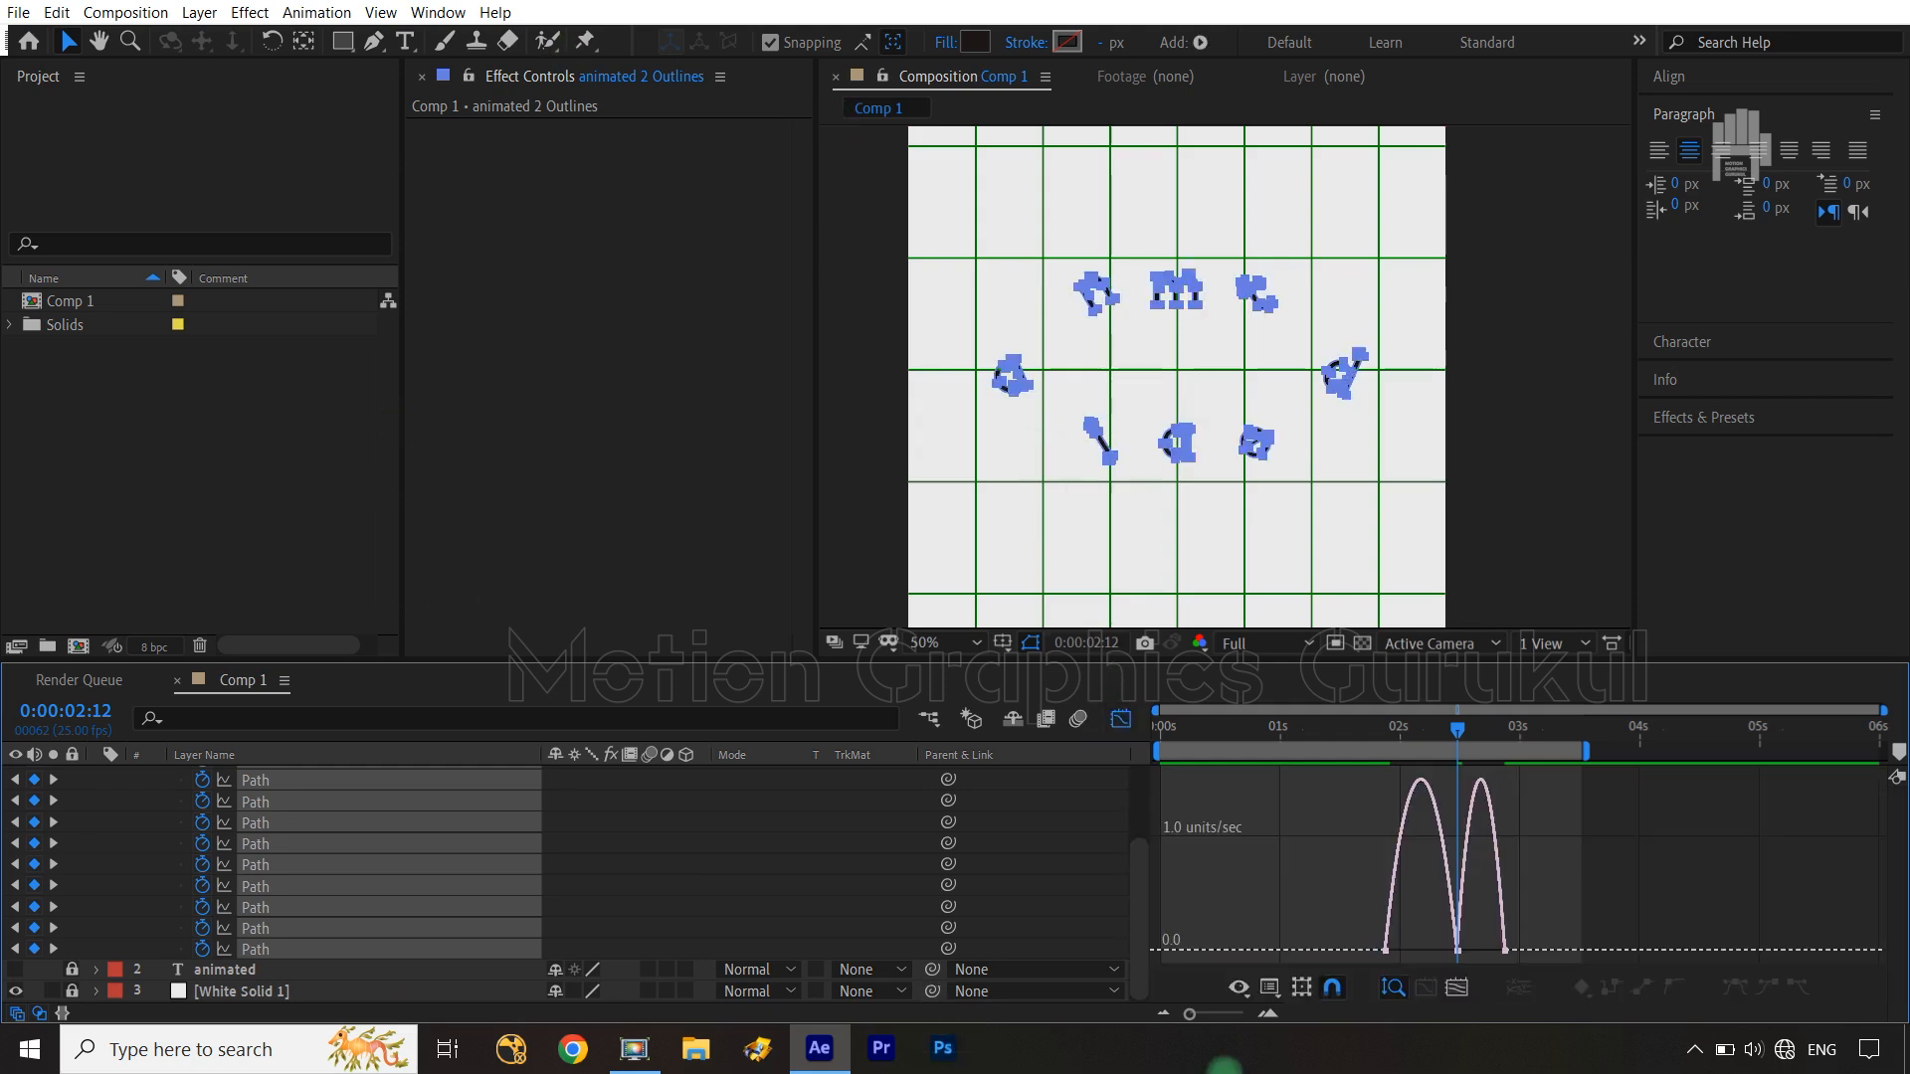
{"action": "left_click_drag", "start_coordinate": [1480, 940], "coordinate": [1423, 951]}
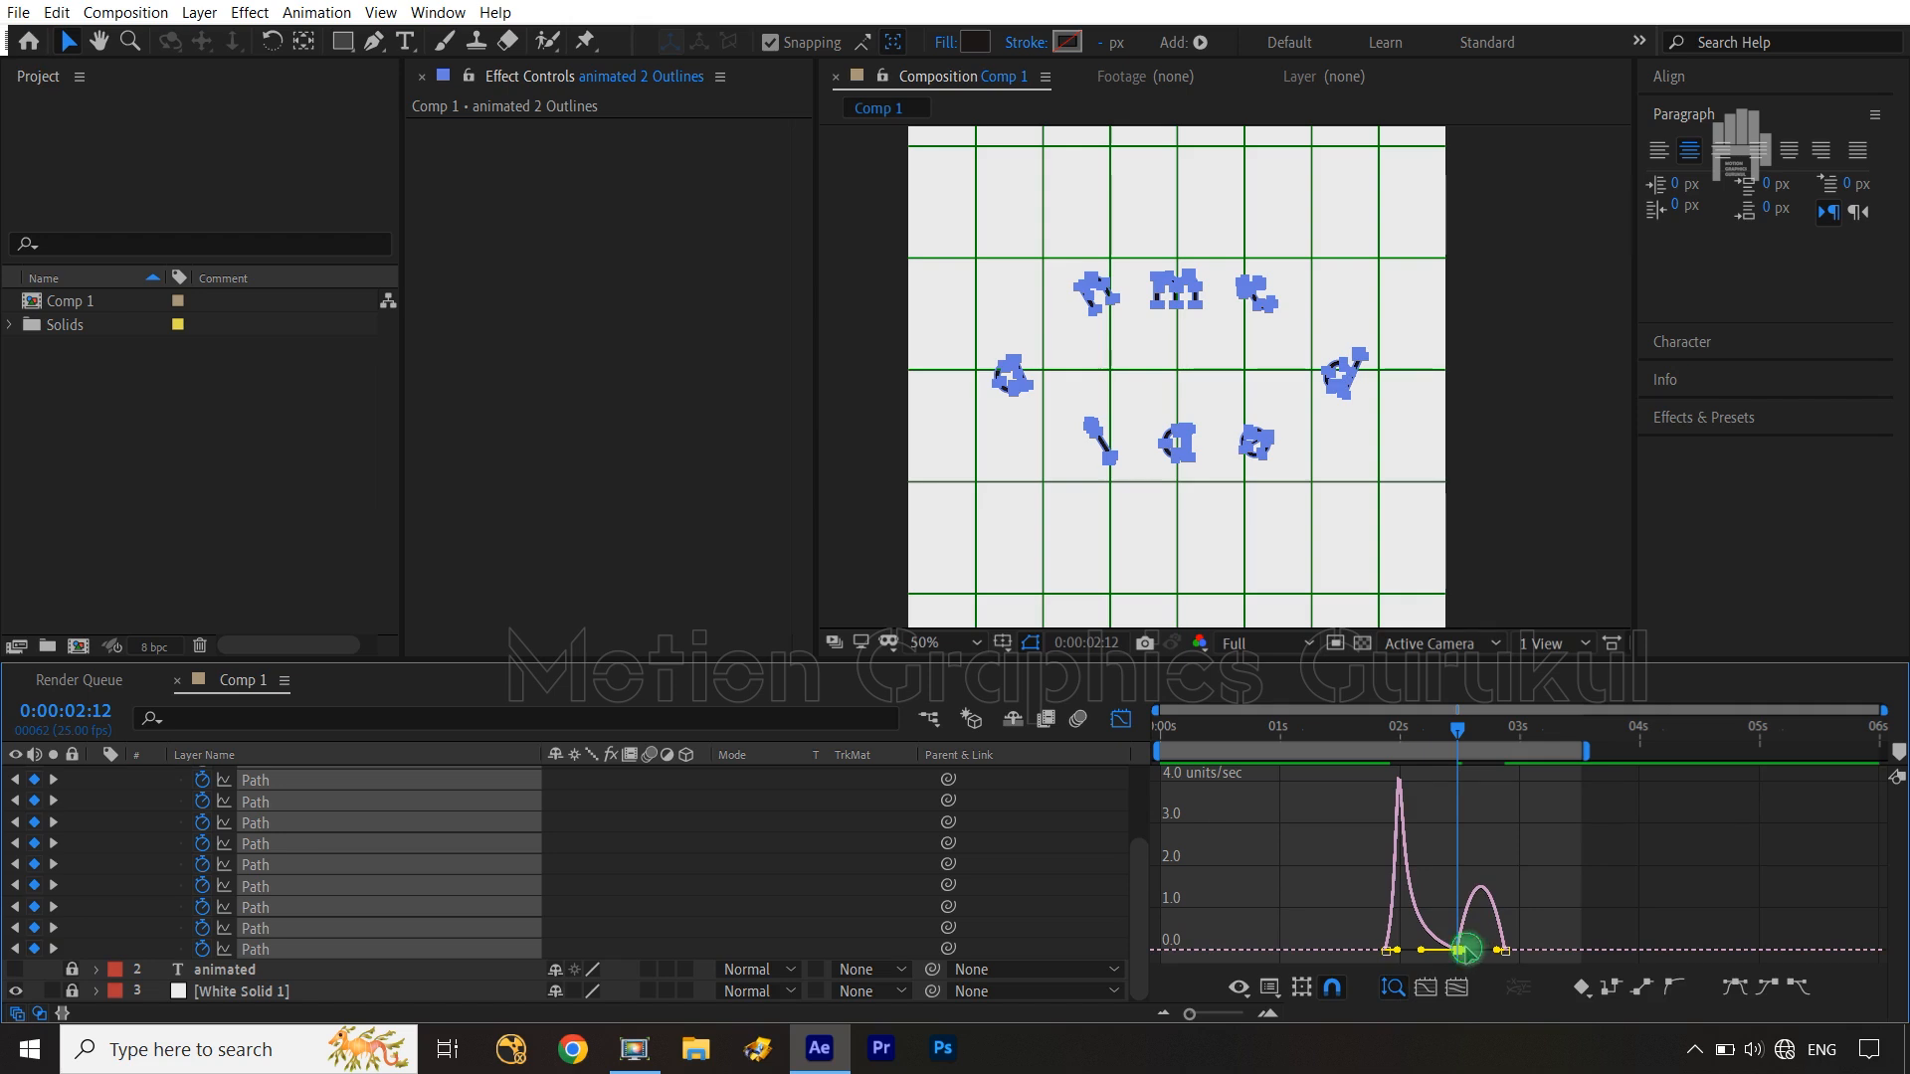
{"action": "left_click_drag", "start_coordinate": [1489, 957], "coordinate": [1504, 946]}
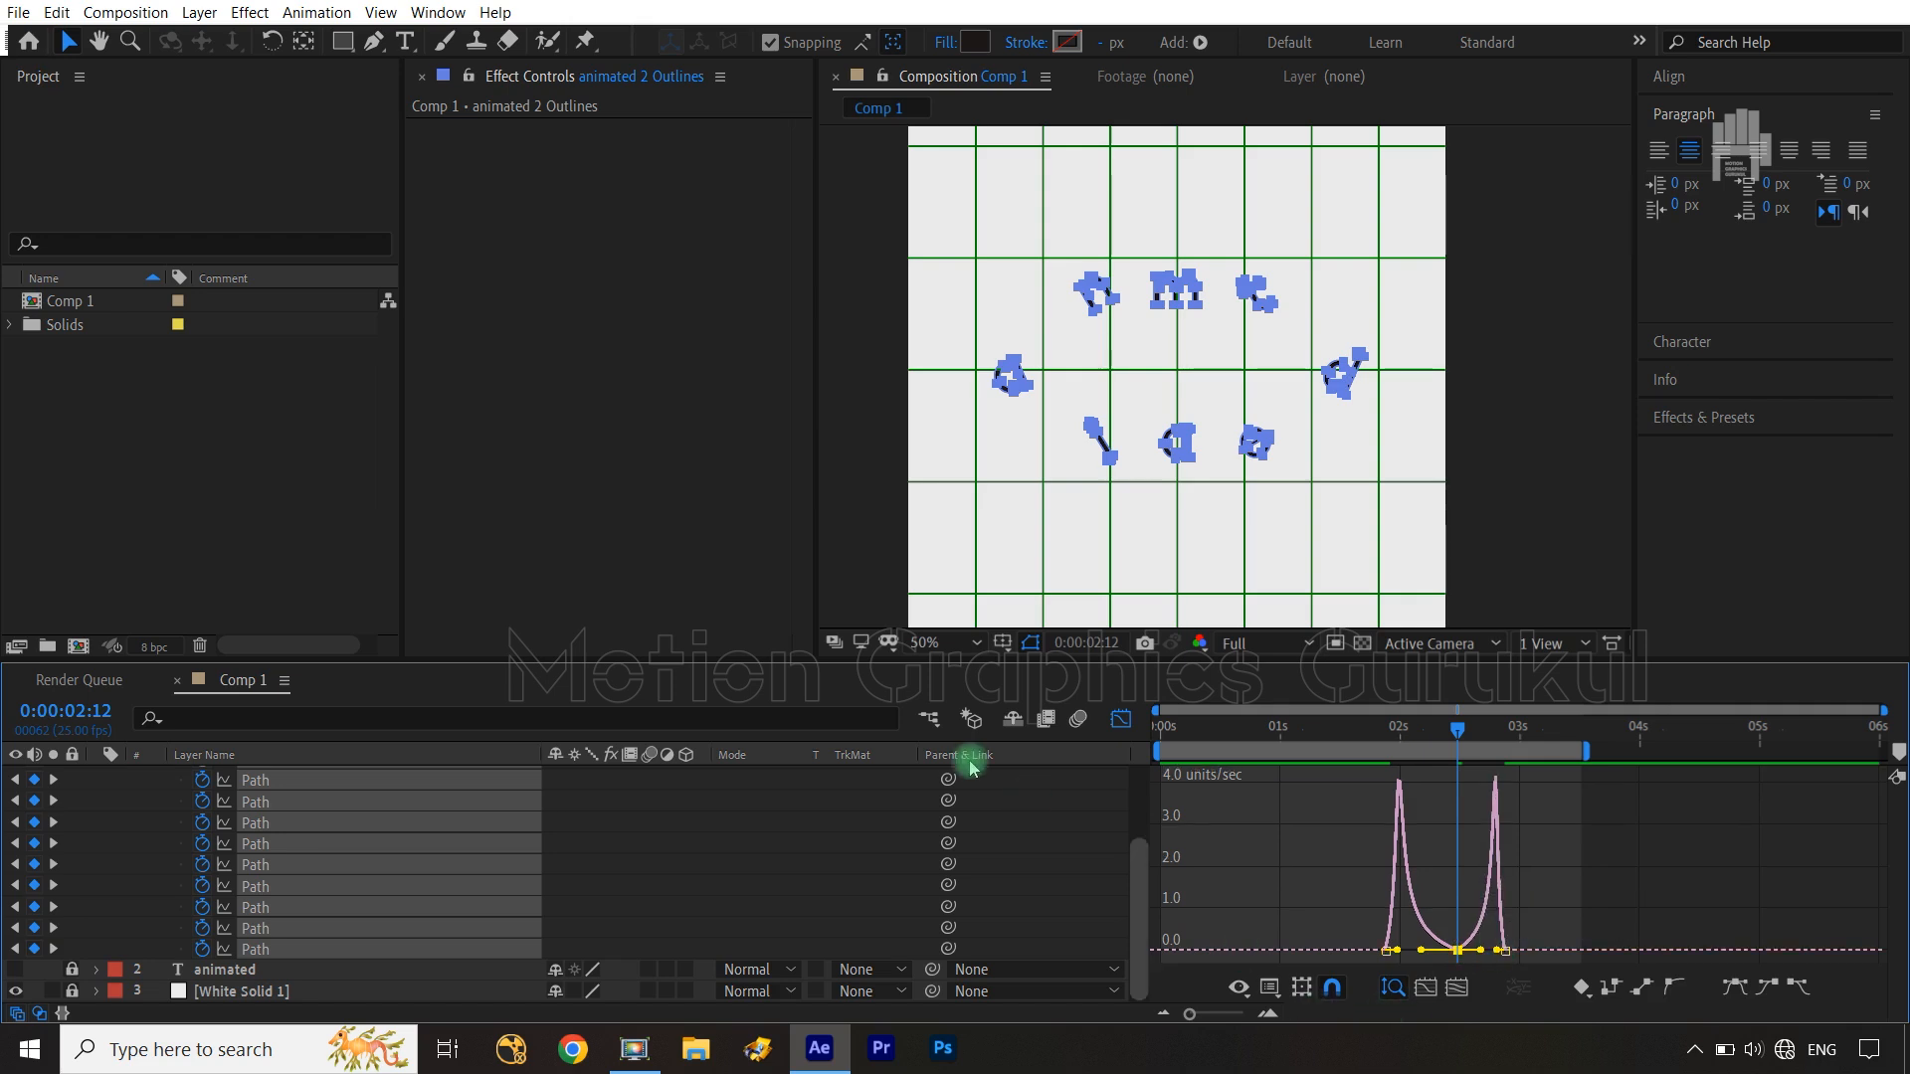
{"action": "left_click", "coordinate": [1119, 716]}
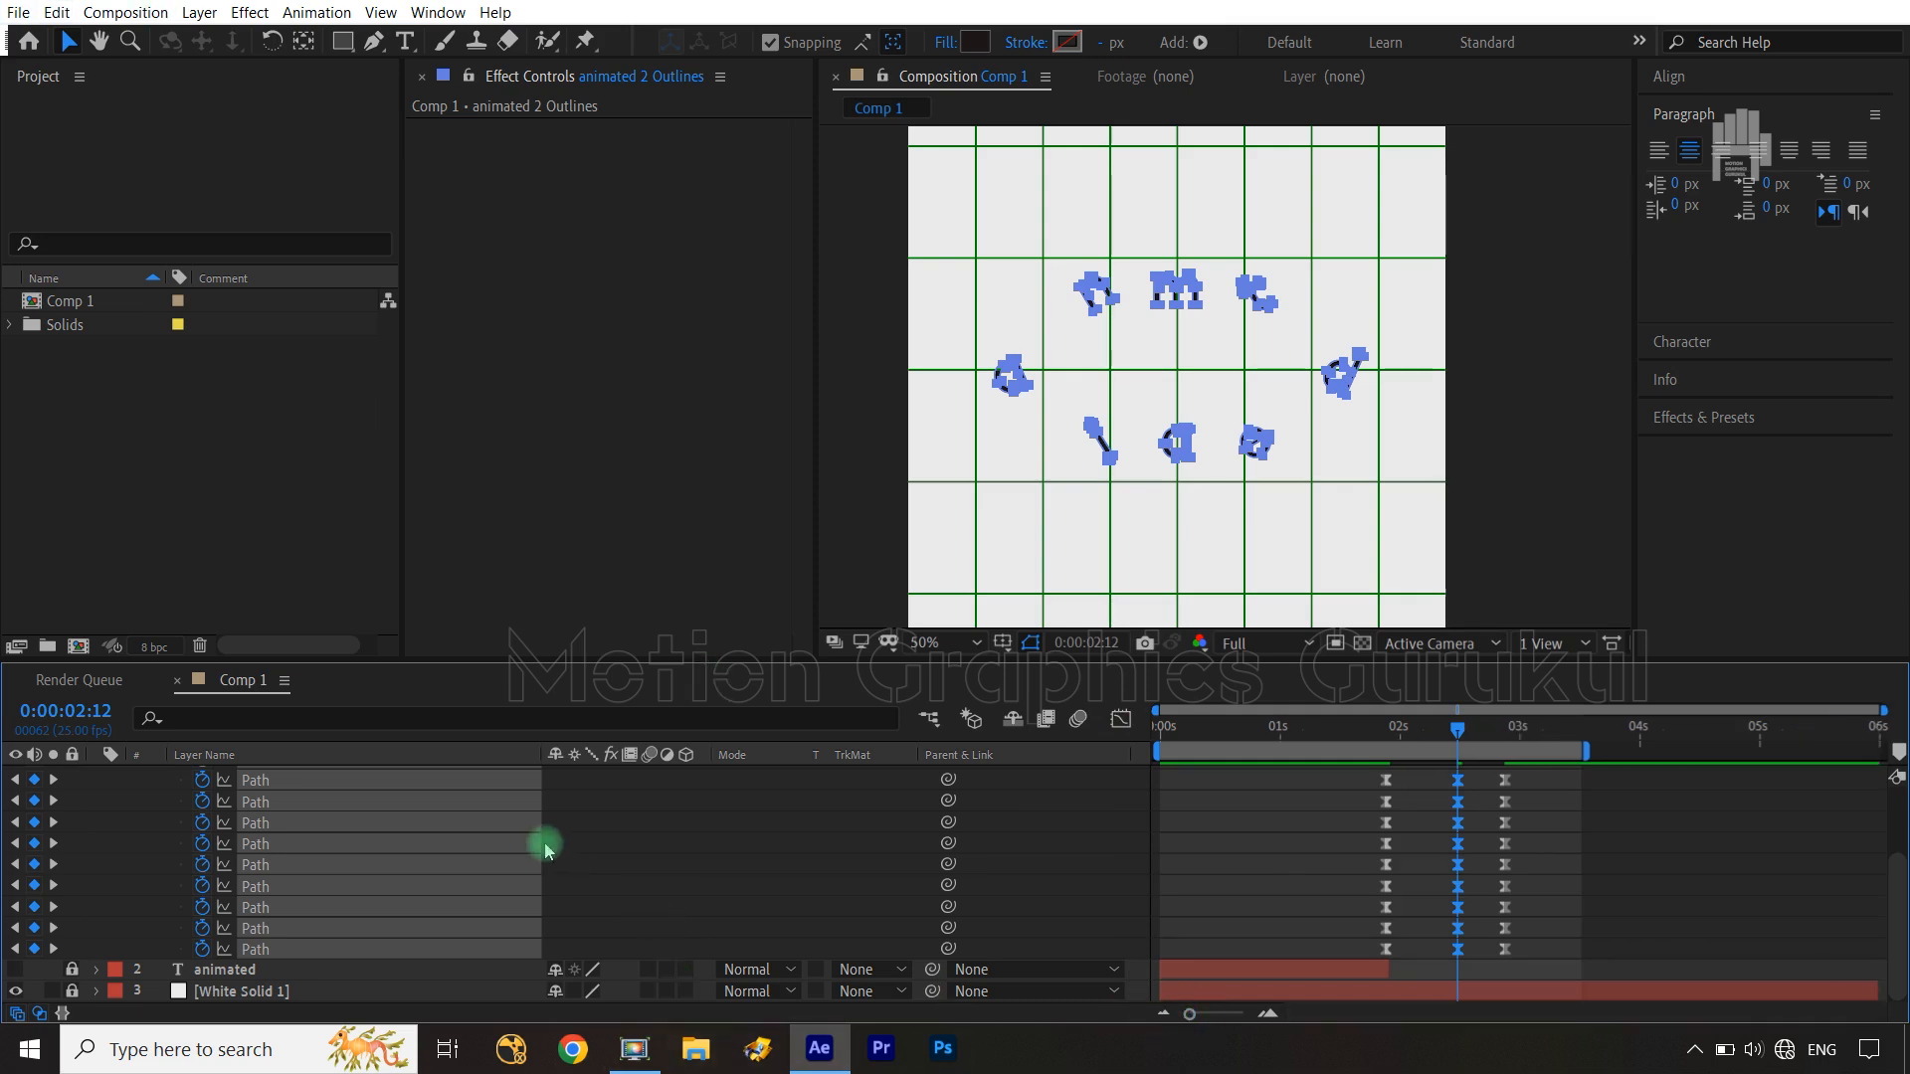
Collapse the outlines layer, return the playhead to the start, and replace the Proportional Grid with the title/action safe overlay
{"action": "scroll", "coordinate": [100, 801], "scroll_direction": "up", "scroll_amount": 3}
{"action": "left_click", "coordinate": [95, 776]}
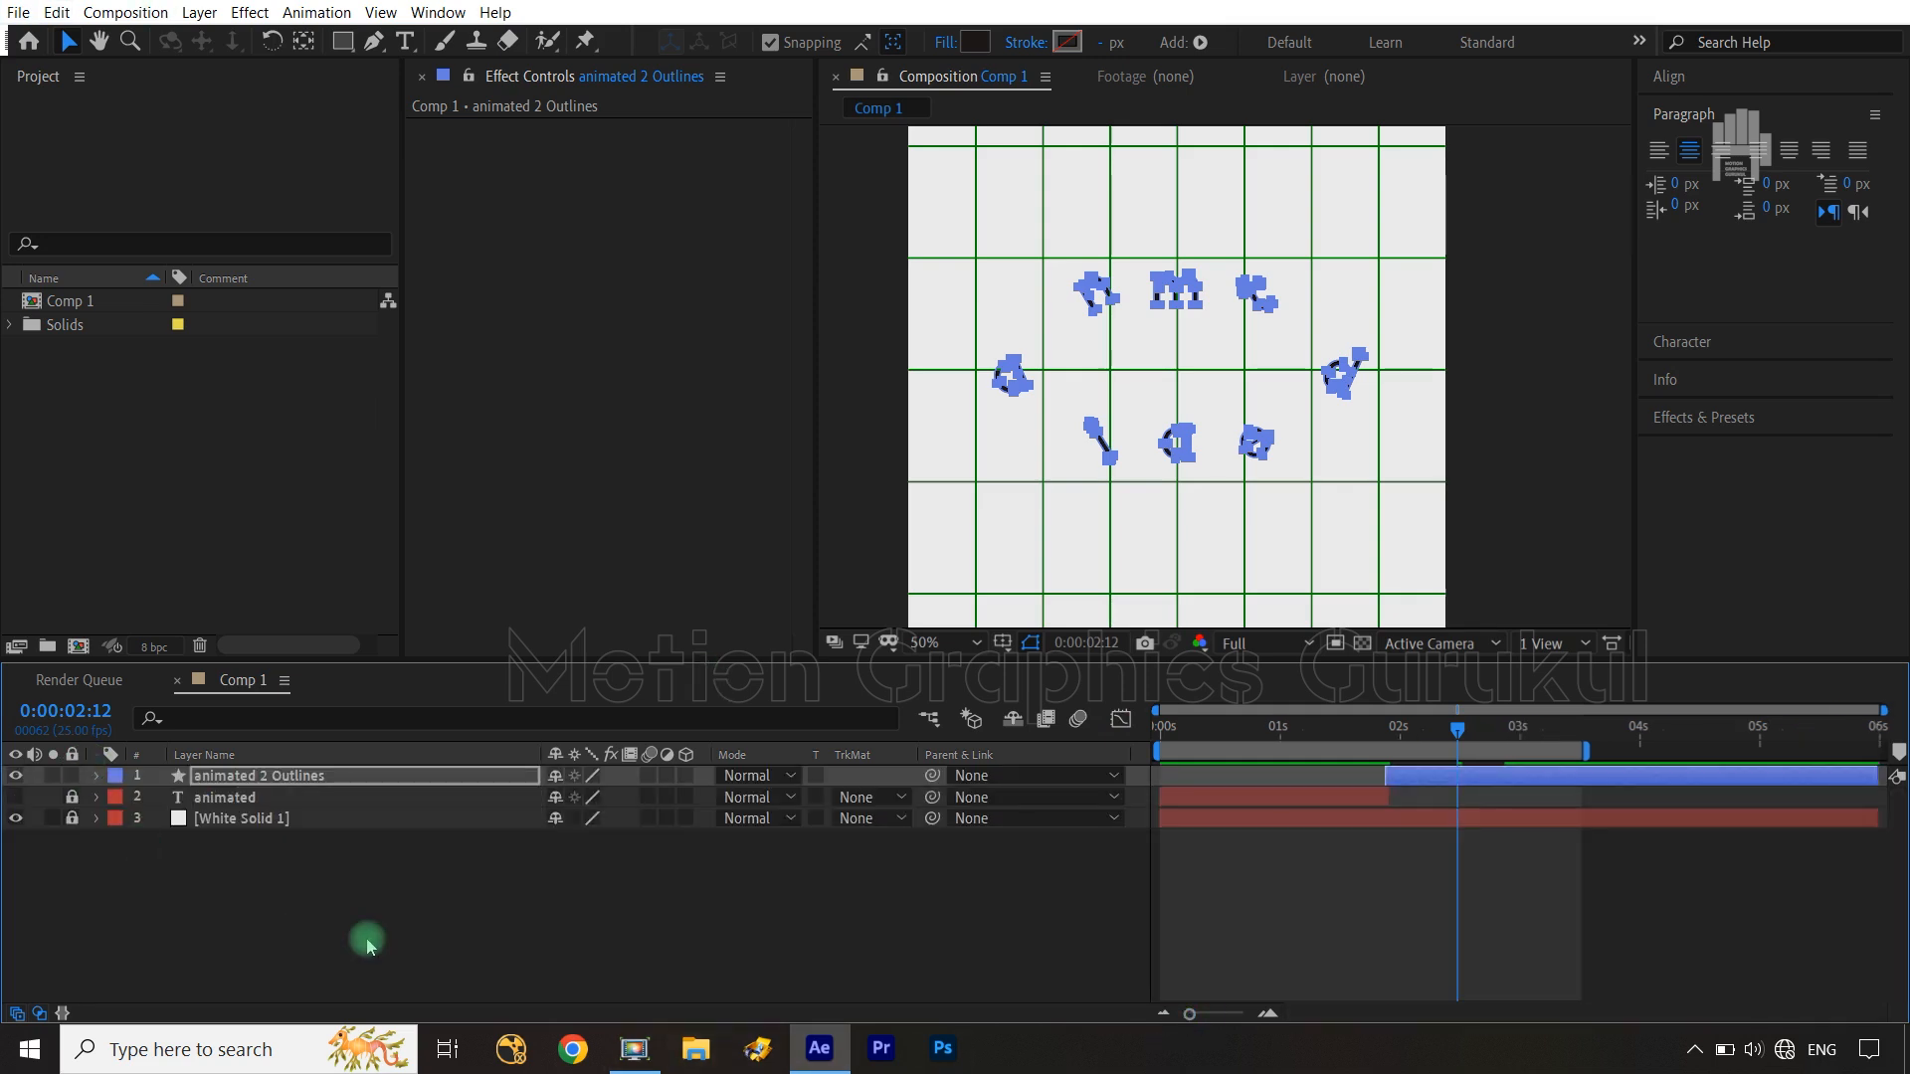
{"action": "left_click", "coordinate": [299, 891]}
{"action": "left_click_drag", "start_coordinate": [1465, 734], "coordinate": [1083, 731]}
{"action": "left_click", "coordinate": [1001, 643]}
{"action": "left_click", "coordinate": [1031, 665]}
{"action": "left_click", "coordinate": [967, 930]}
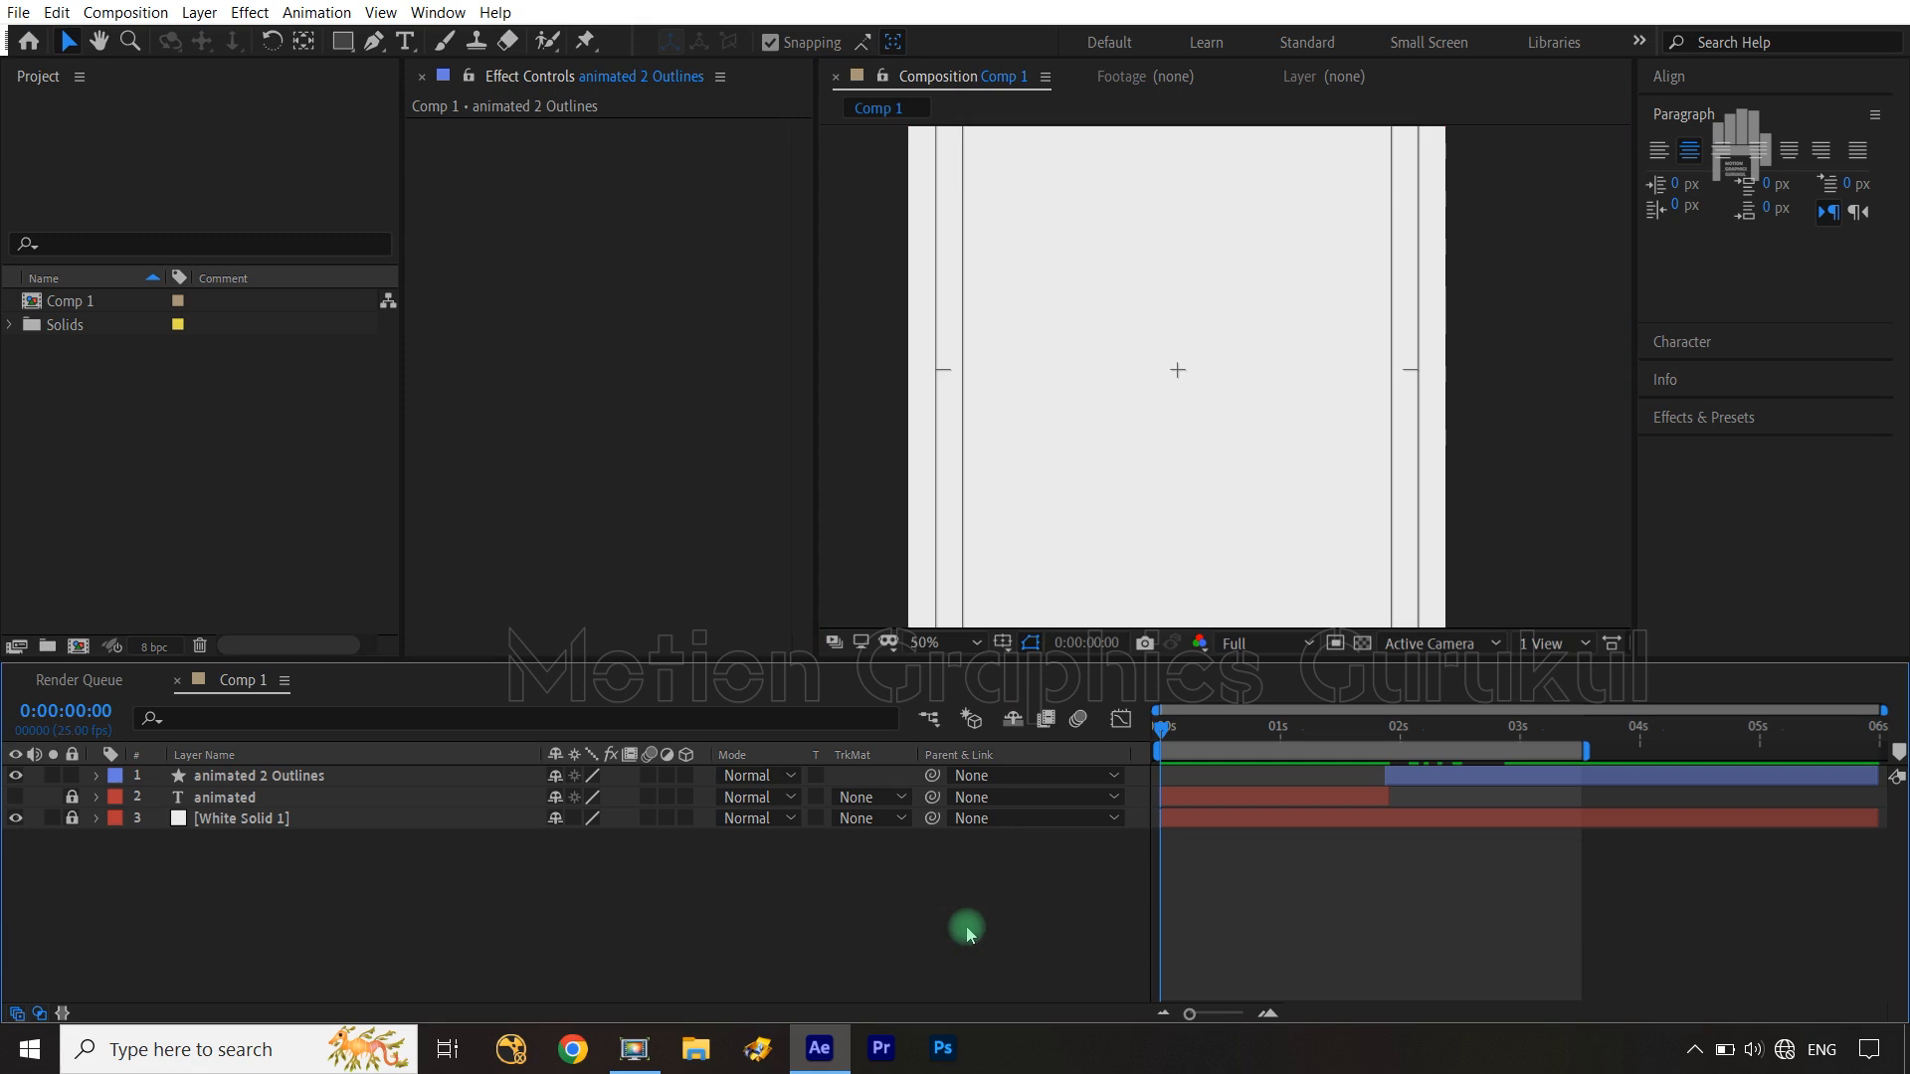
Preview the letter scatter animation and make the original "animated" text layer visible again
{"action": "key", "text": "space"}
{"action": "key", "text": "space"}
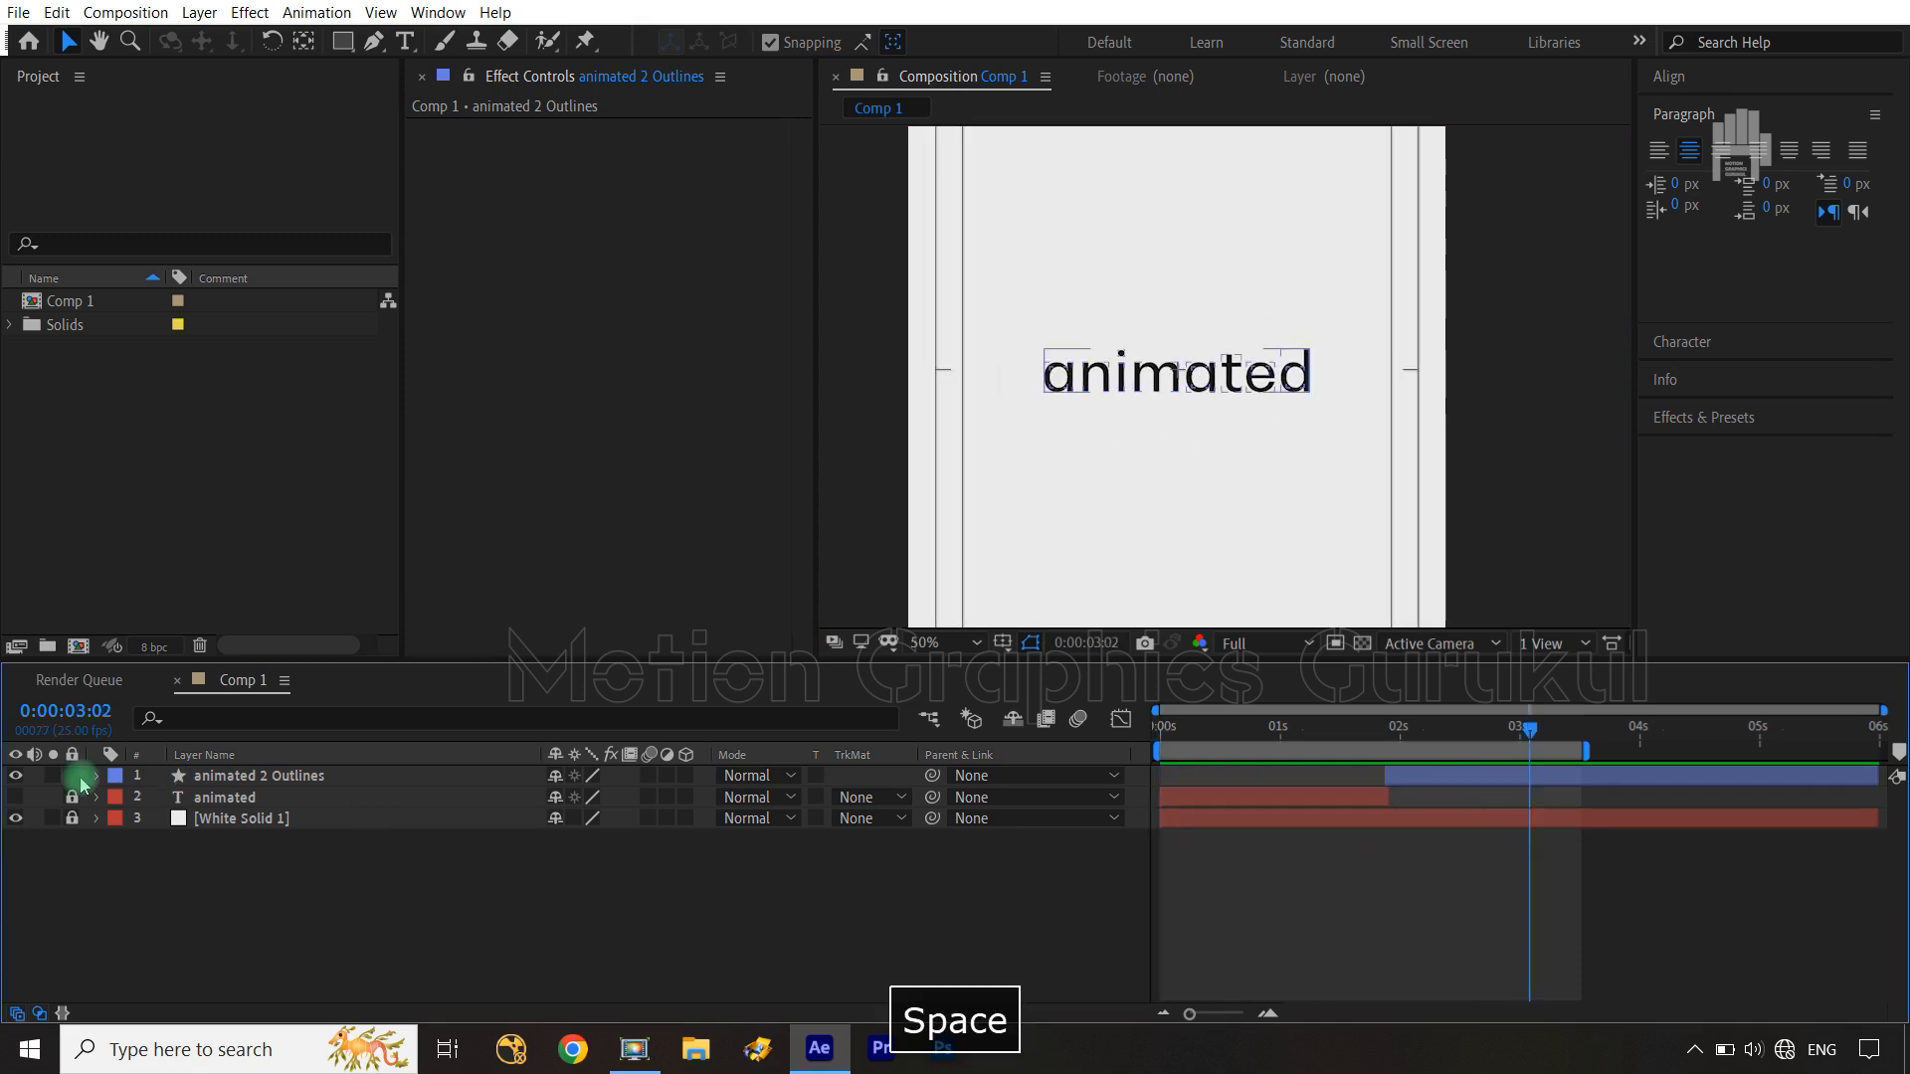
{"action": "left_click", "coordinate": [15, 797]}
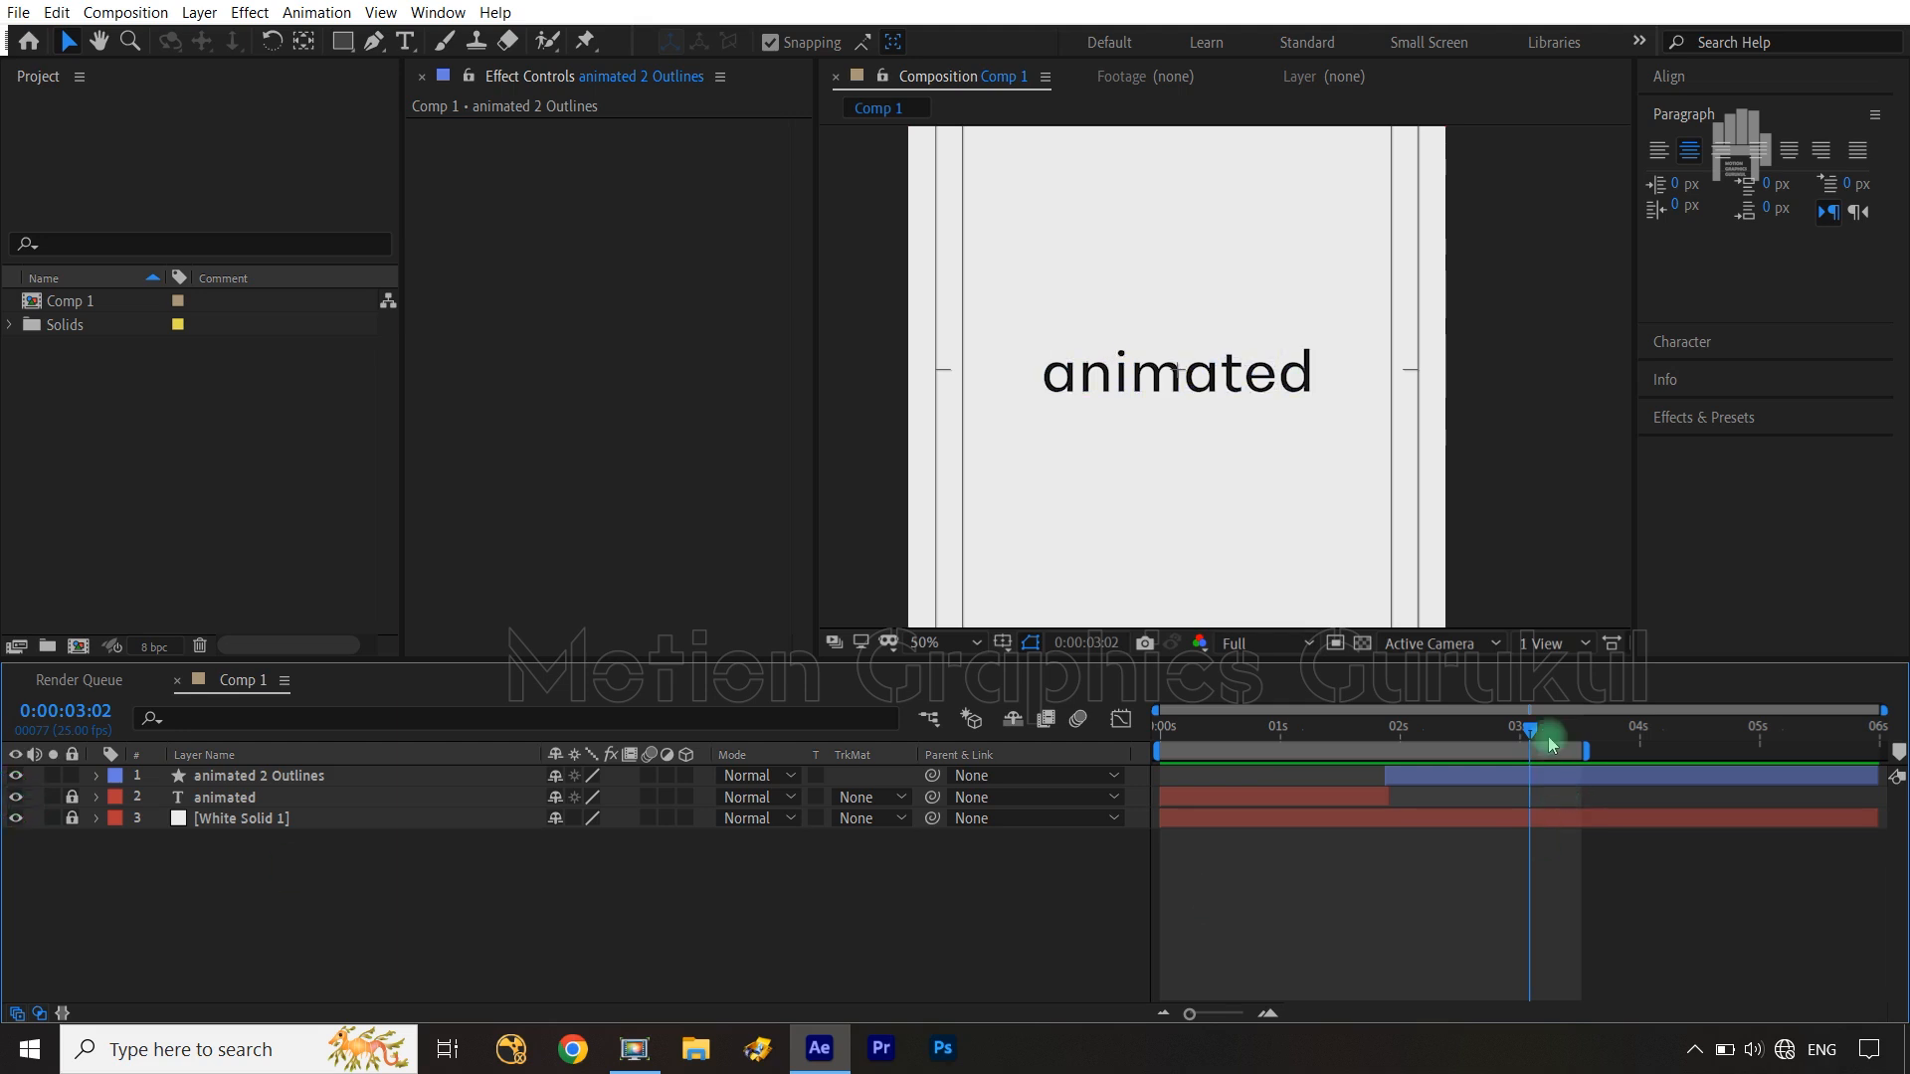
Play the complete animation from the start, then scrub the timeline from 0:00:00:04 to 0:00:01:20 to review it
{"action": "left_click_drag", "start_coordinate": [1532, 728], "coordinate": [1162, 731]}
{"action": "key", "text": "space"}
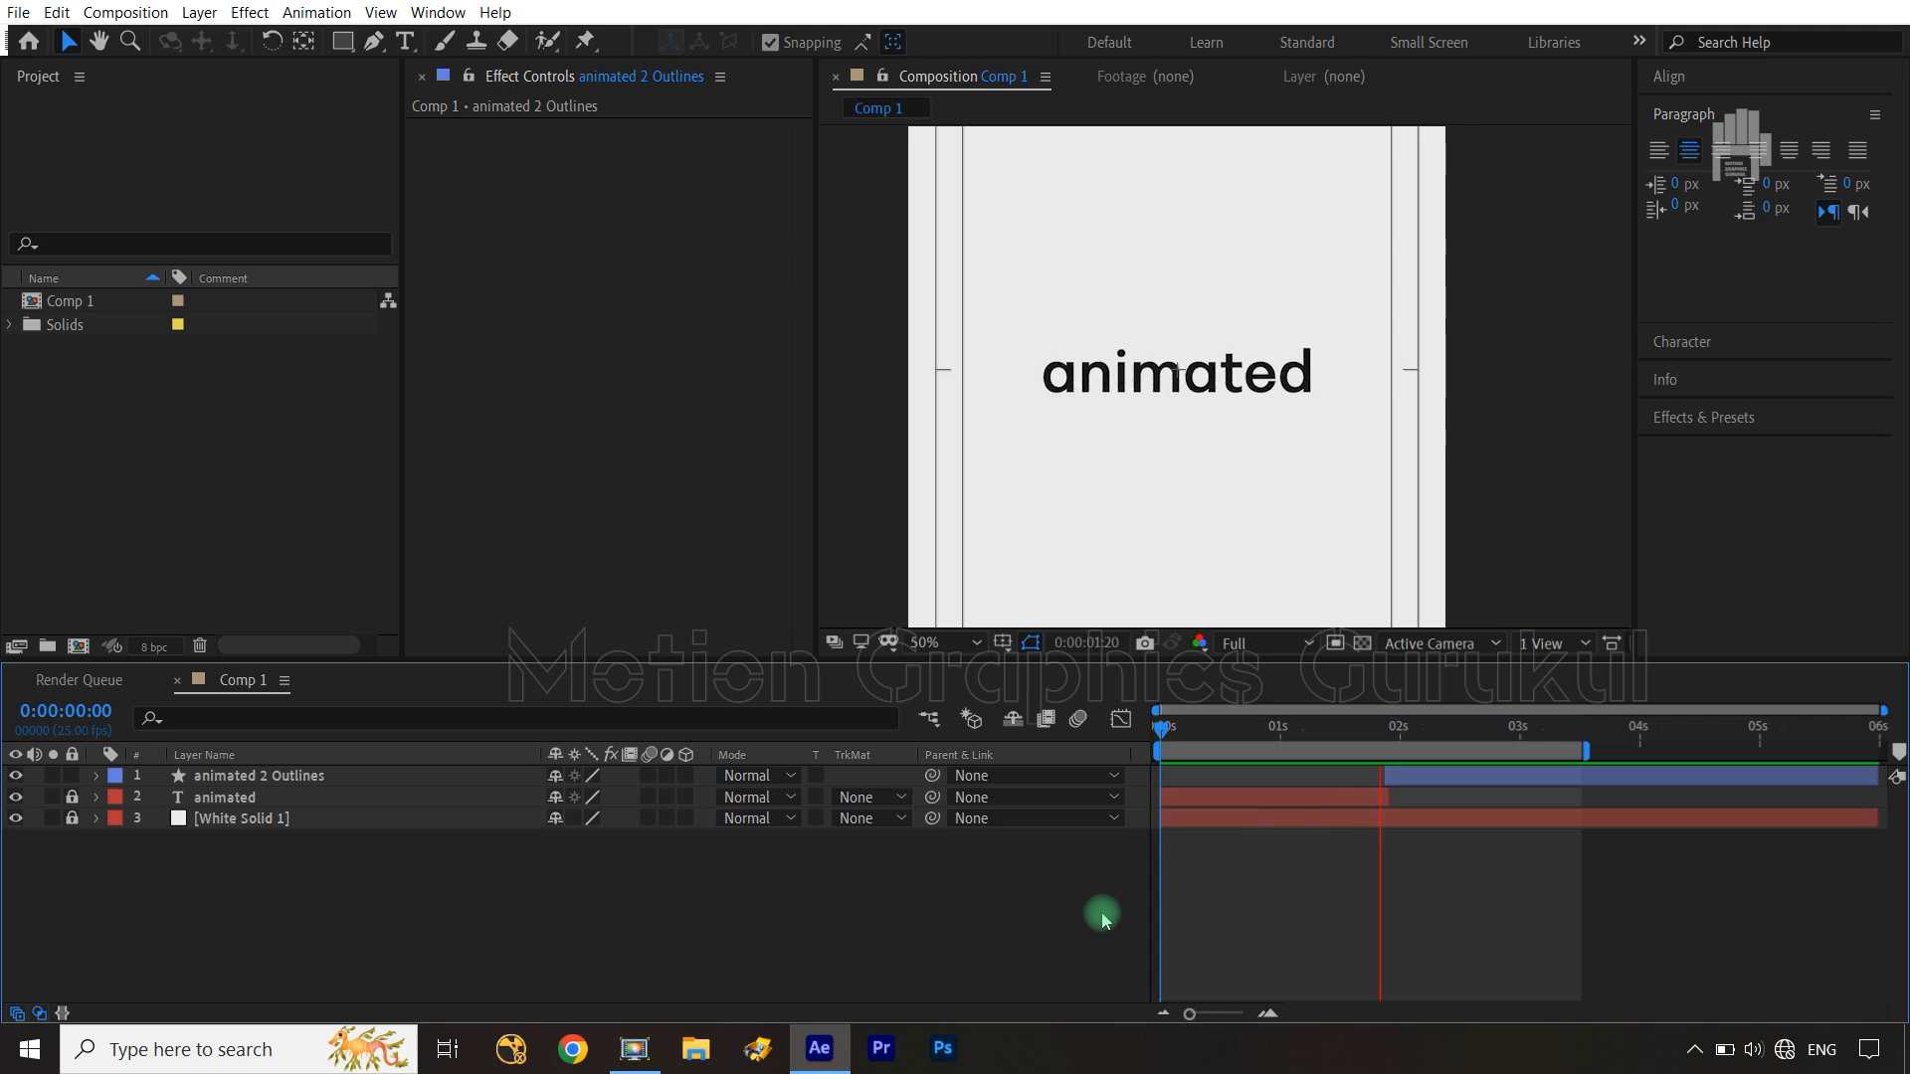
{"action": "key", "text": "space"}
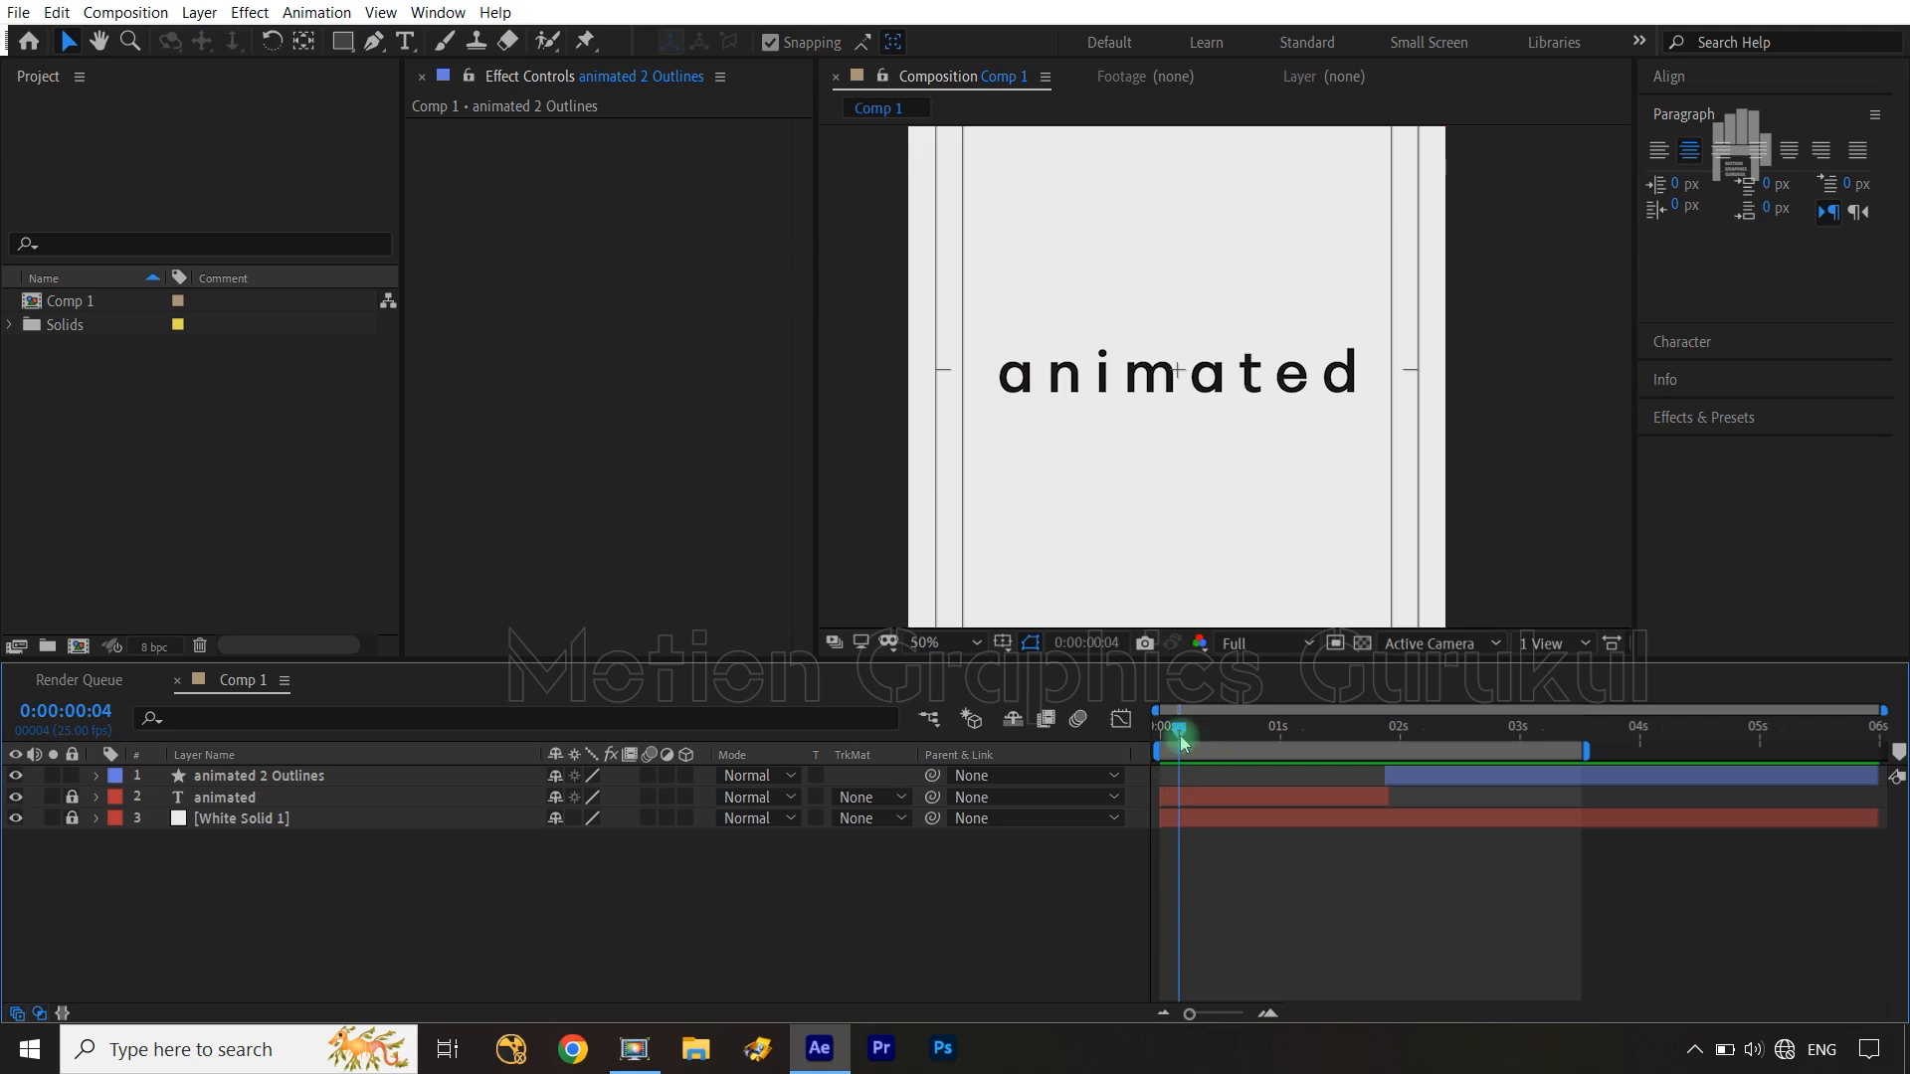
{"action": "left_click_drag", "start_coordinate": [1181, 742], "coordinate": [1375, 775]}
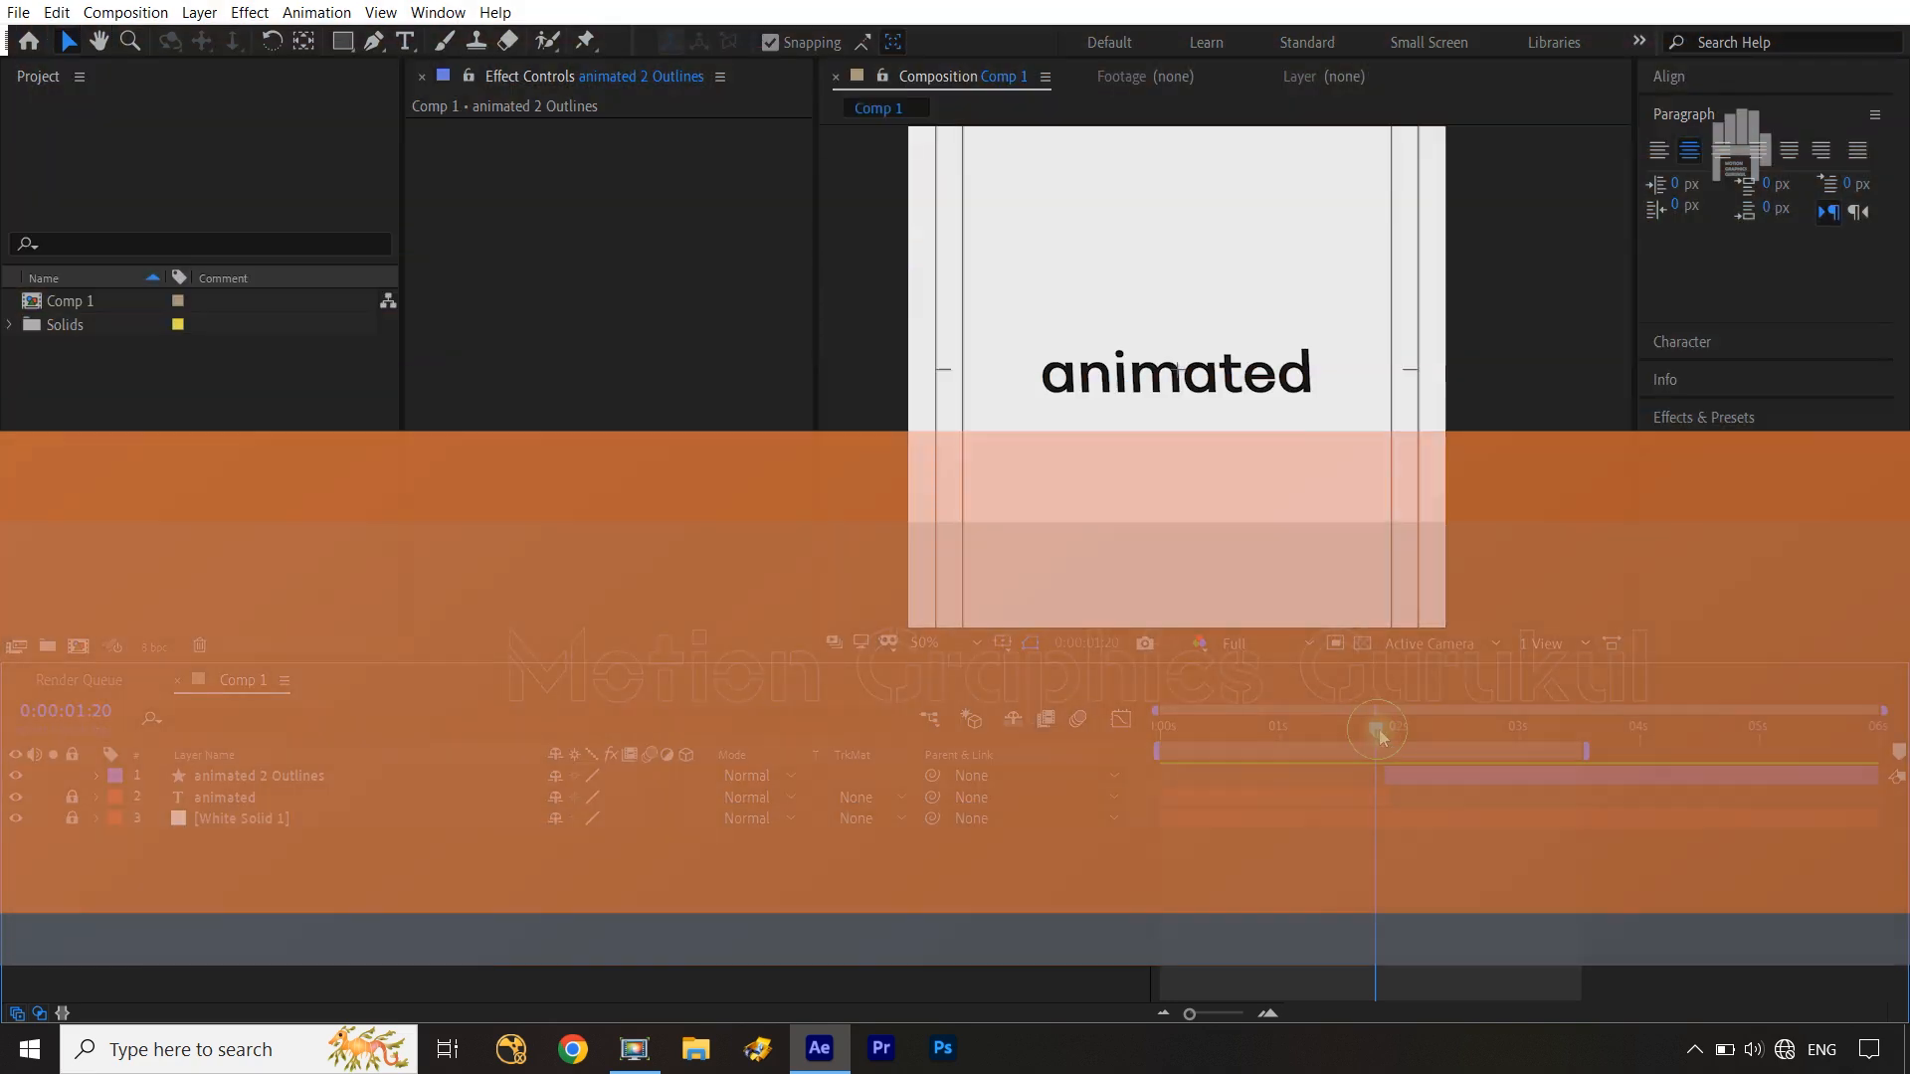
At 0:00:02:14, add a text layer amid the scattered letters and enter "TEXT" in capitals followed by a space
{"action": "left_click_drag", "start_coordinate": [1378, 736], "coordinate": [1472, 739]}
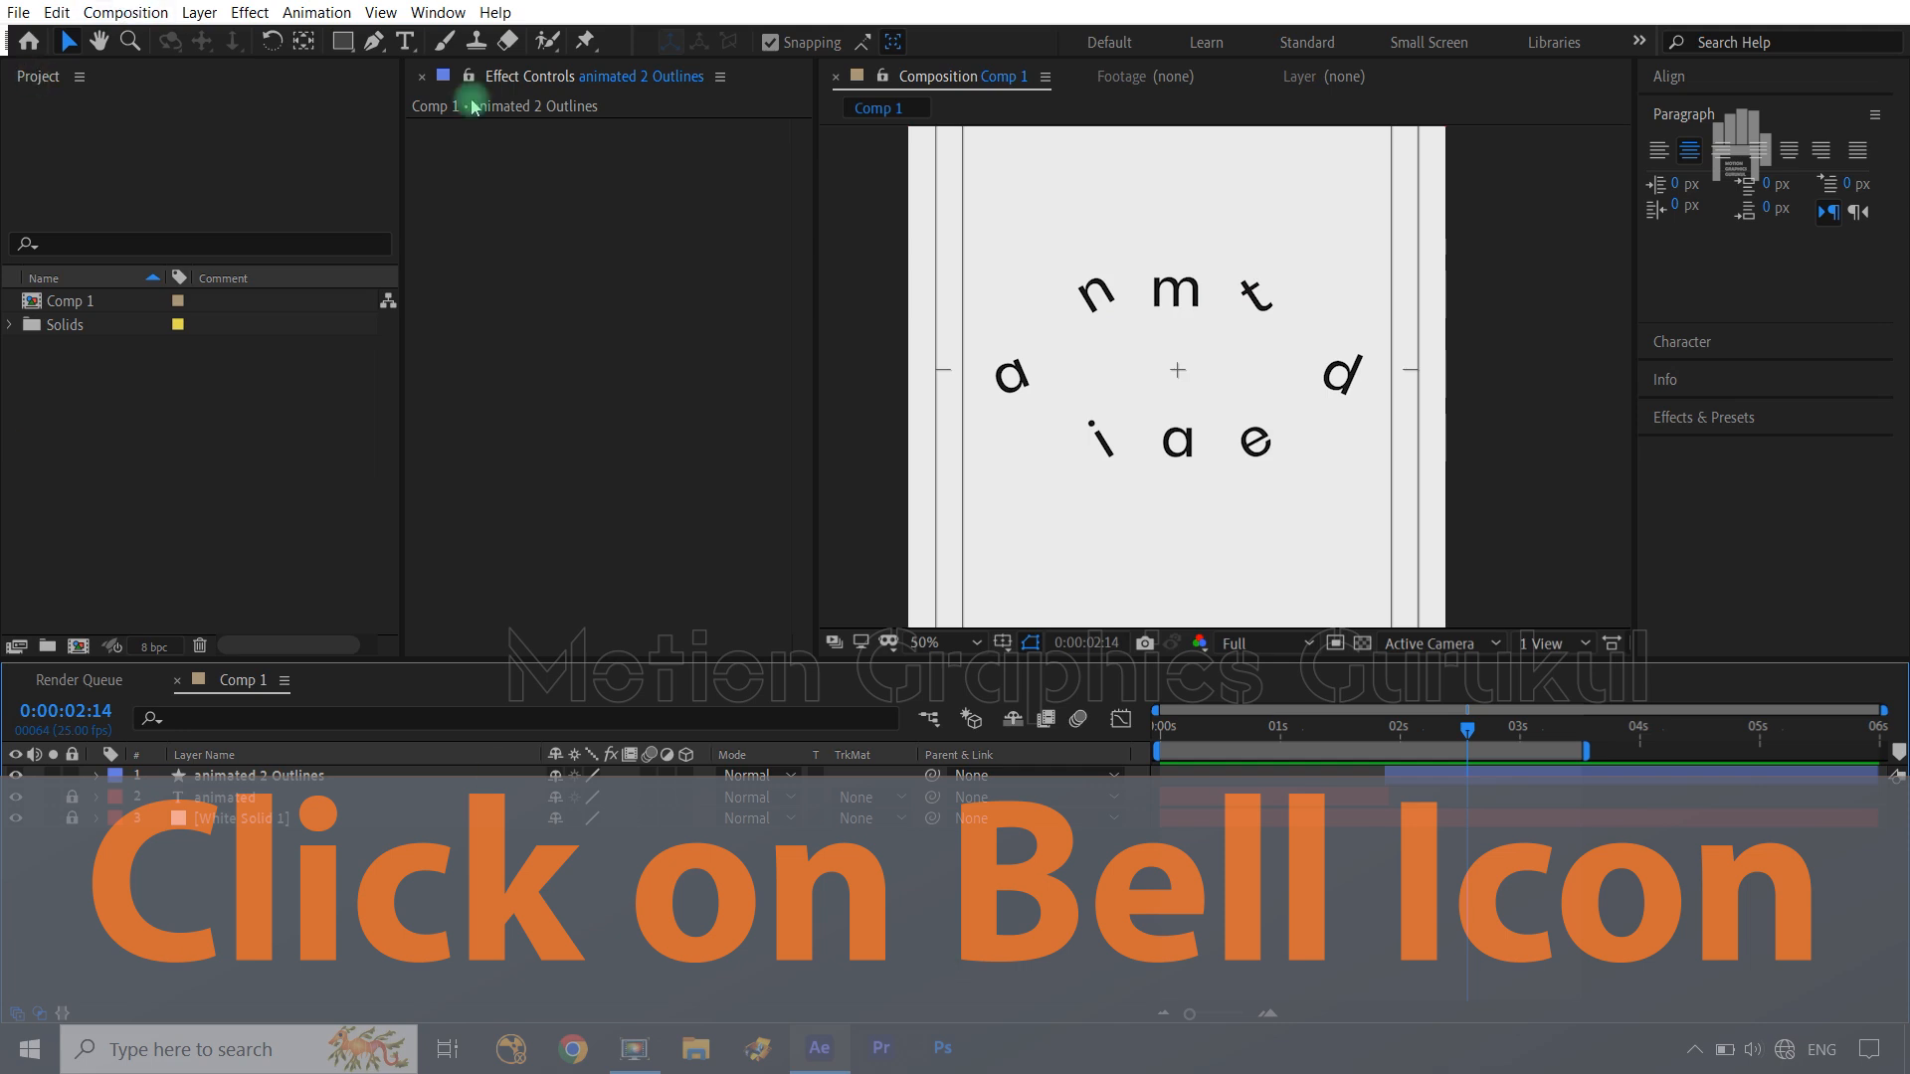
{"action": "left_click", "coordinate": [407, 40]}
{"action": "left_click", "coordinate": [1079, 375]}
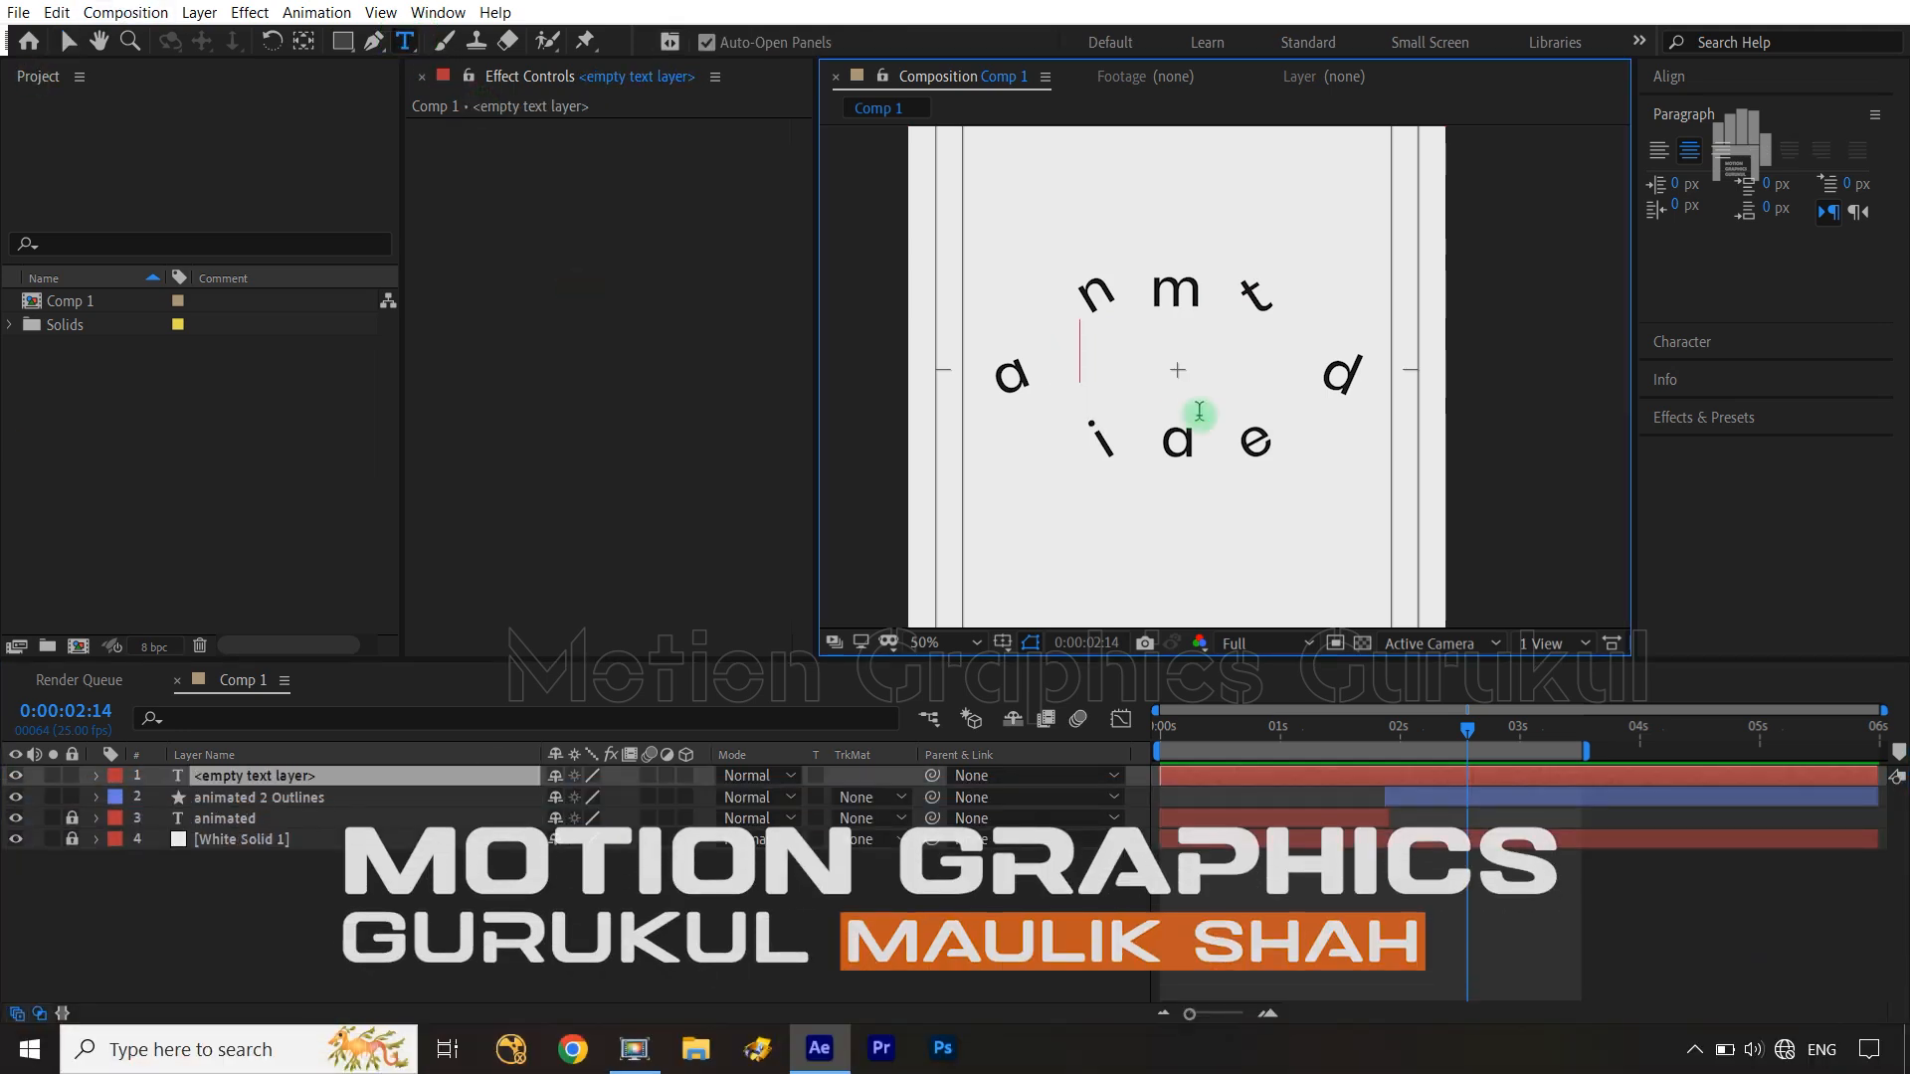
{"action": "key", "text": "Caps_Lock"}
{"action": "type", "text": "T"}
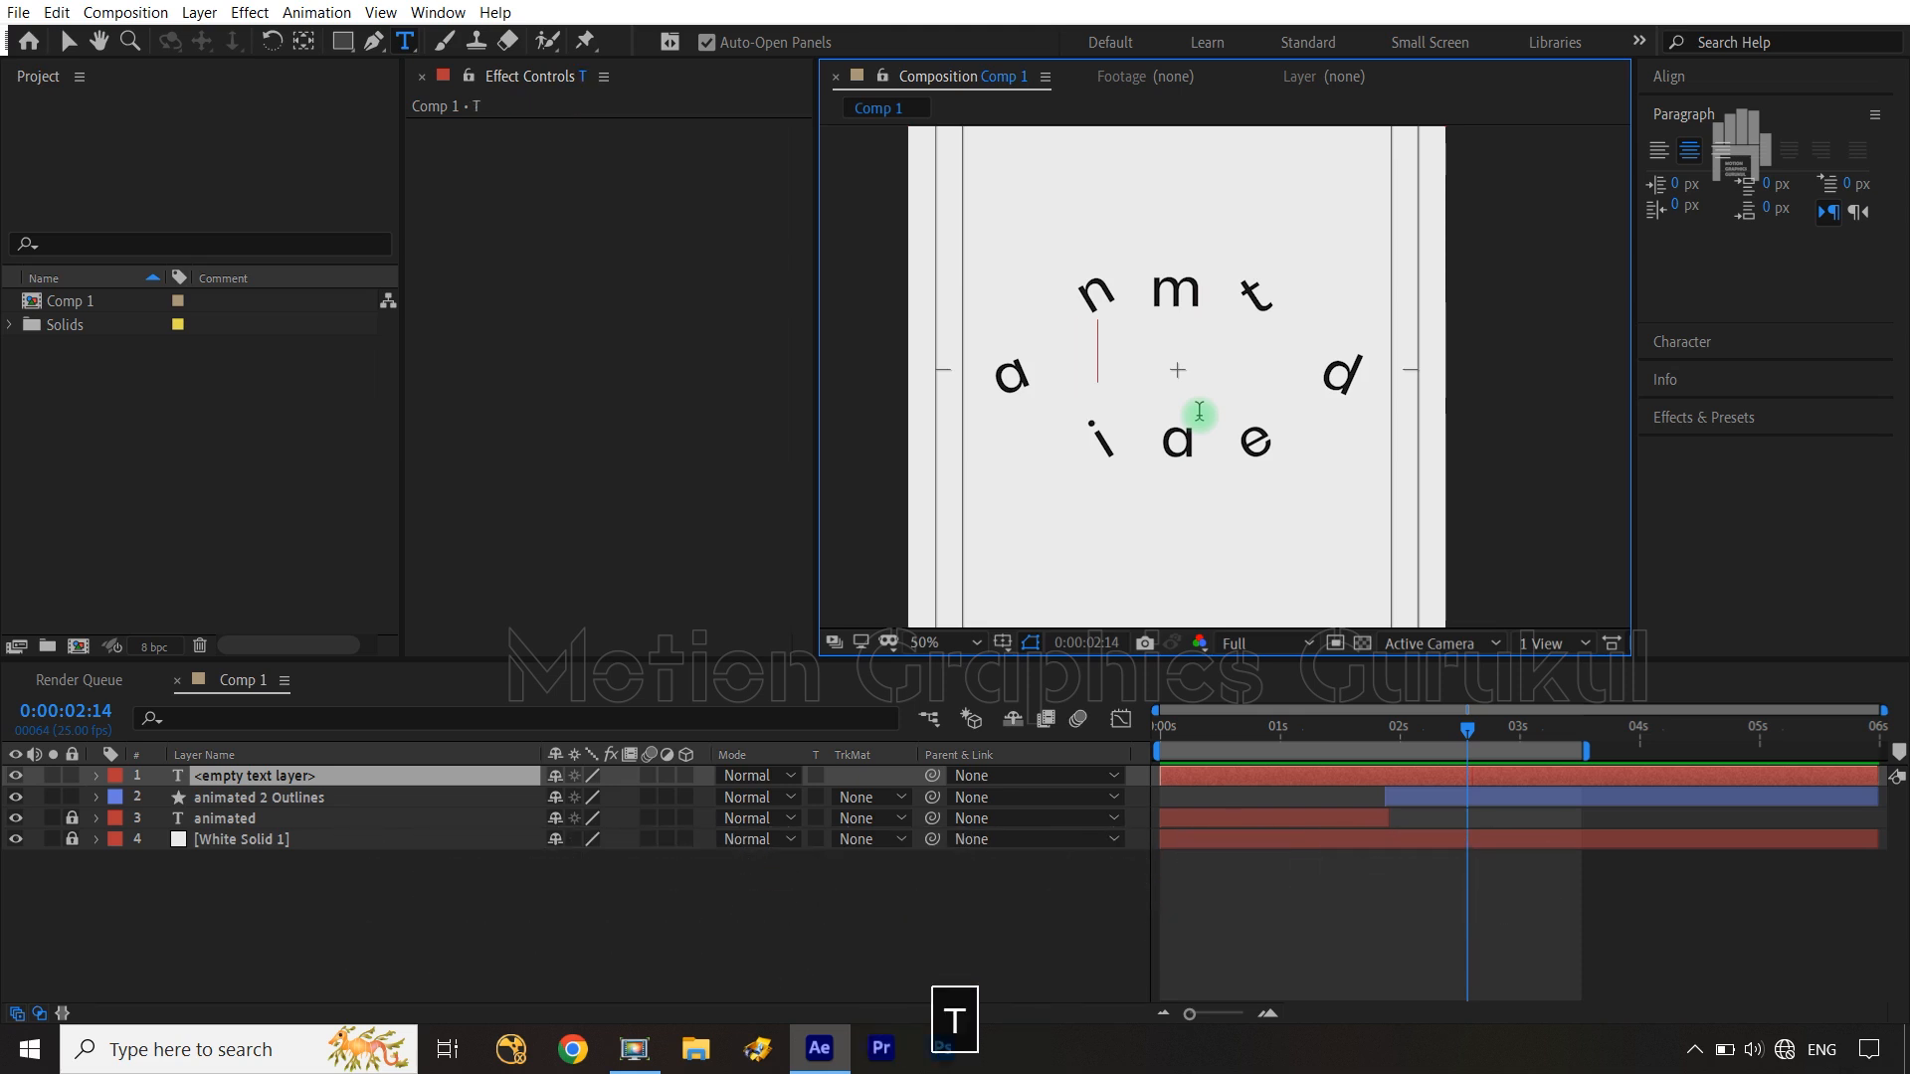
{"action": "type", "text": "EXT "}
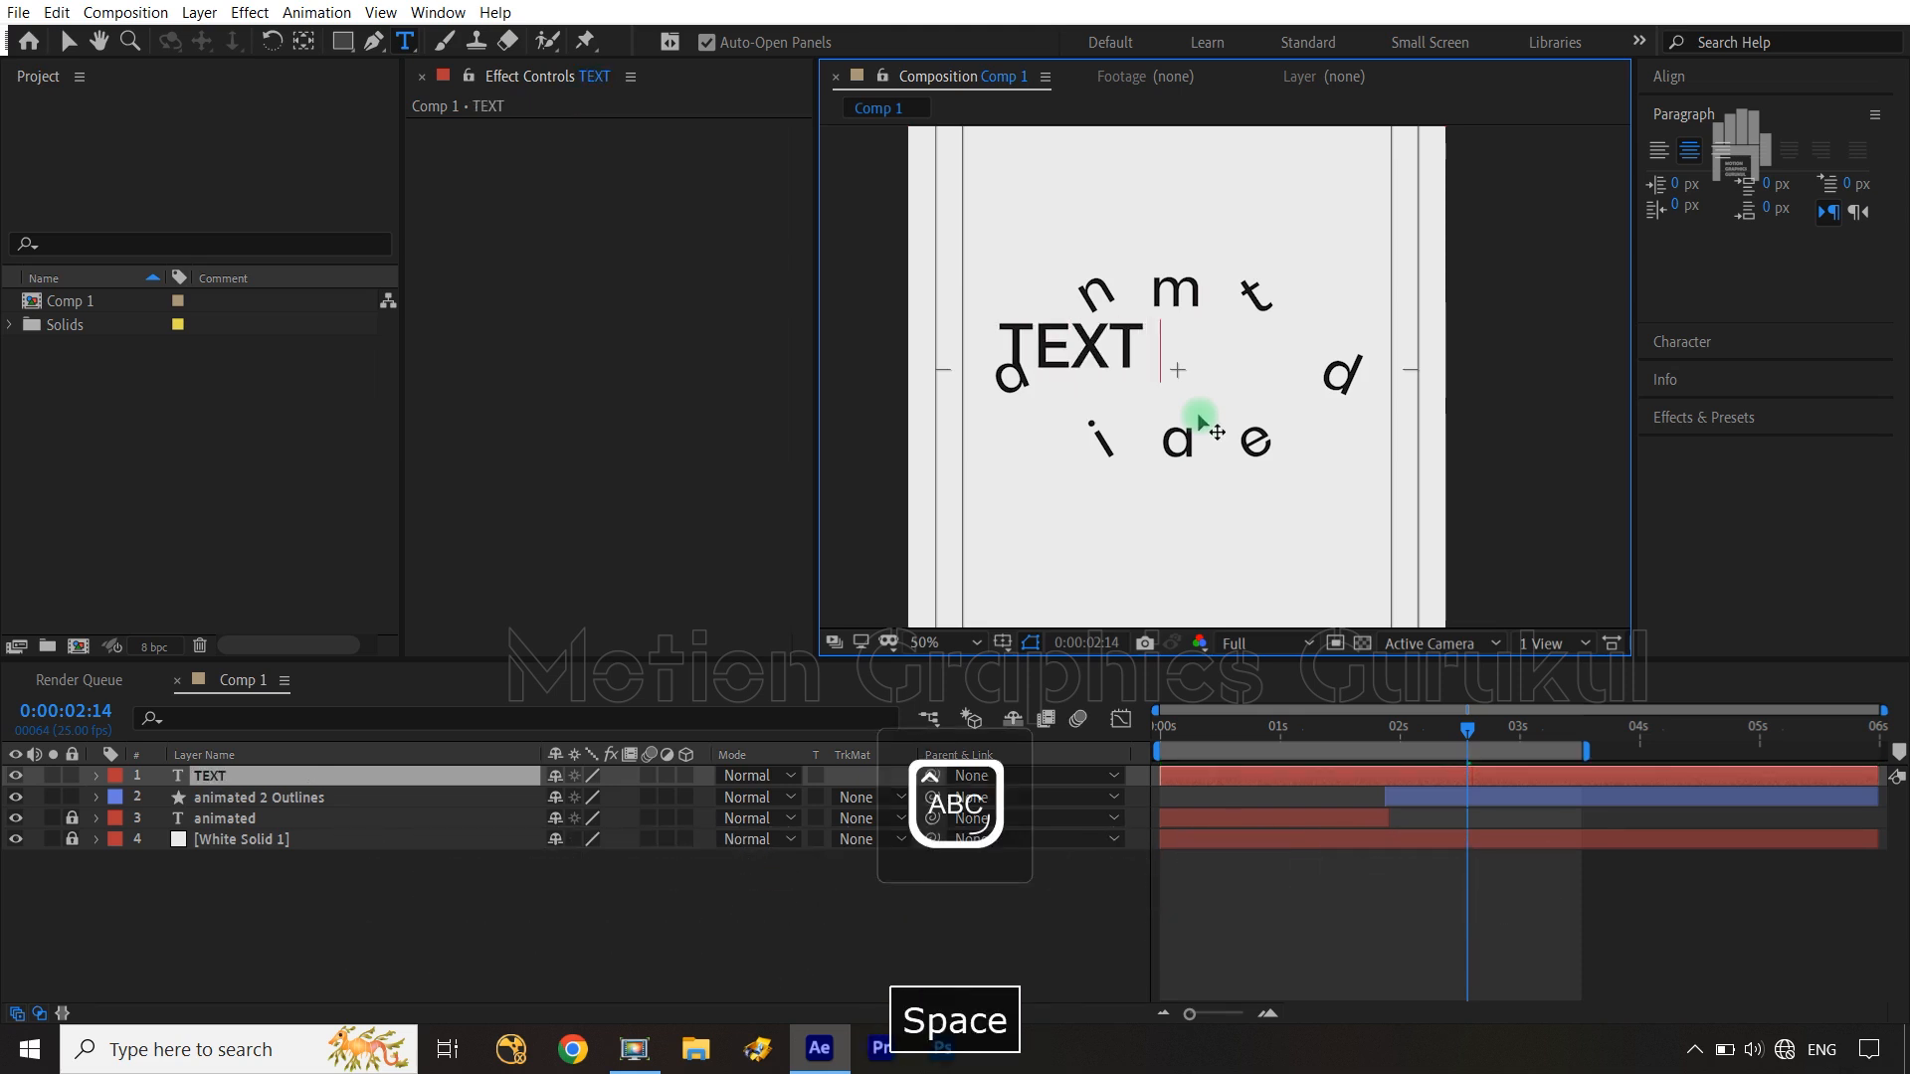
{"action": "type", "text": "ANI"}
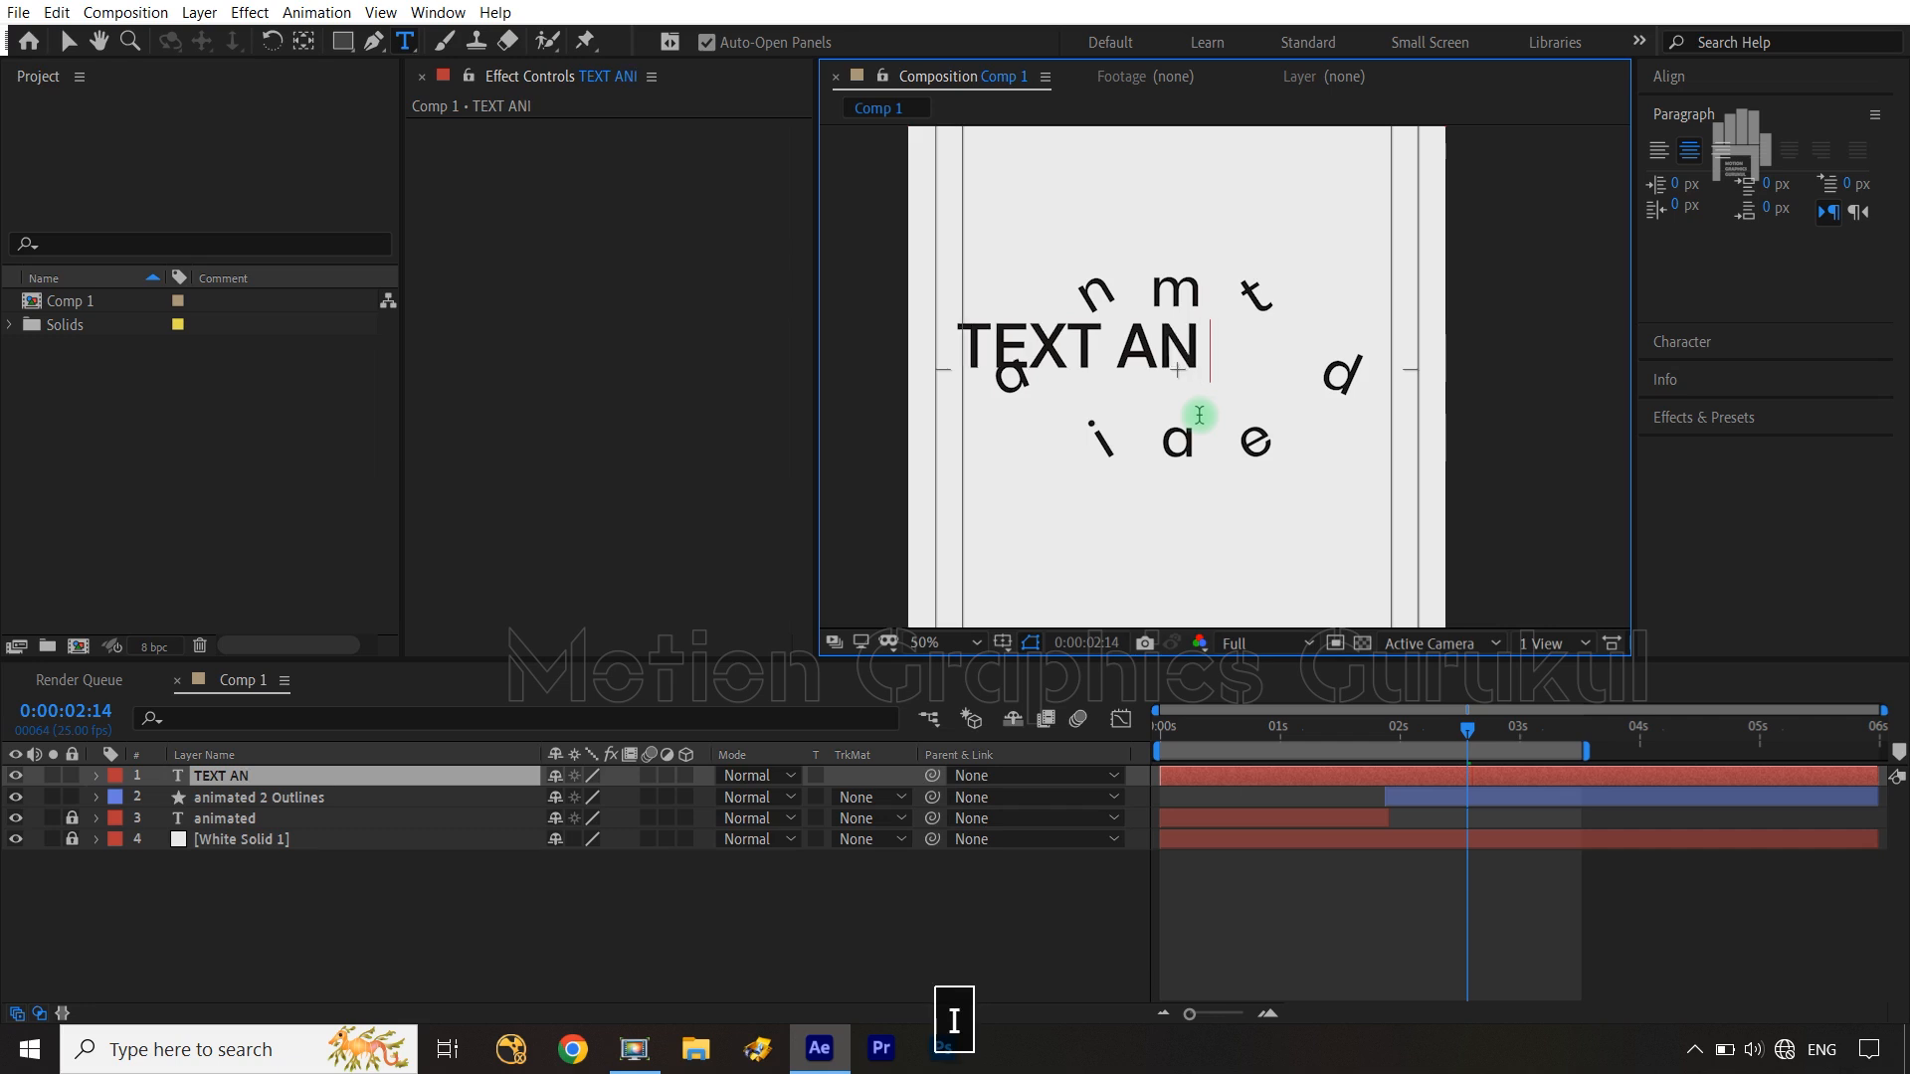
{"action": "key", "text": "BackSpace"}
{"action": "key", "text": "BackSpace"}
{"action": "key", "text": "BackSpace"}
{"action": "key", "text": "BackSpace"}
{"action": "type", "text": "O"}
{"action": "key", "text": "BackSpace"}
{"action": "type", "text": "O"}
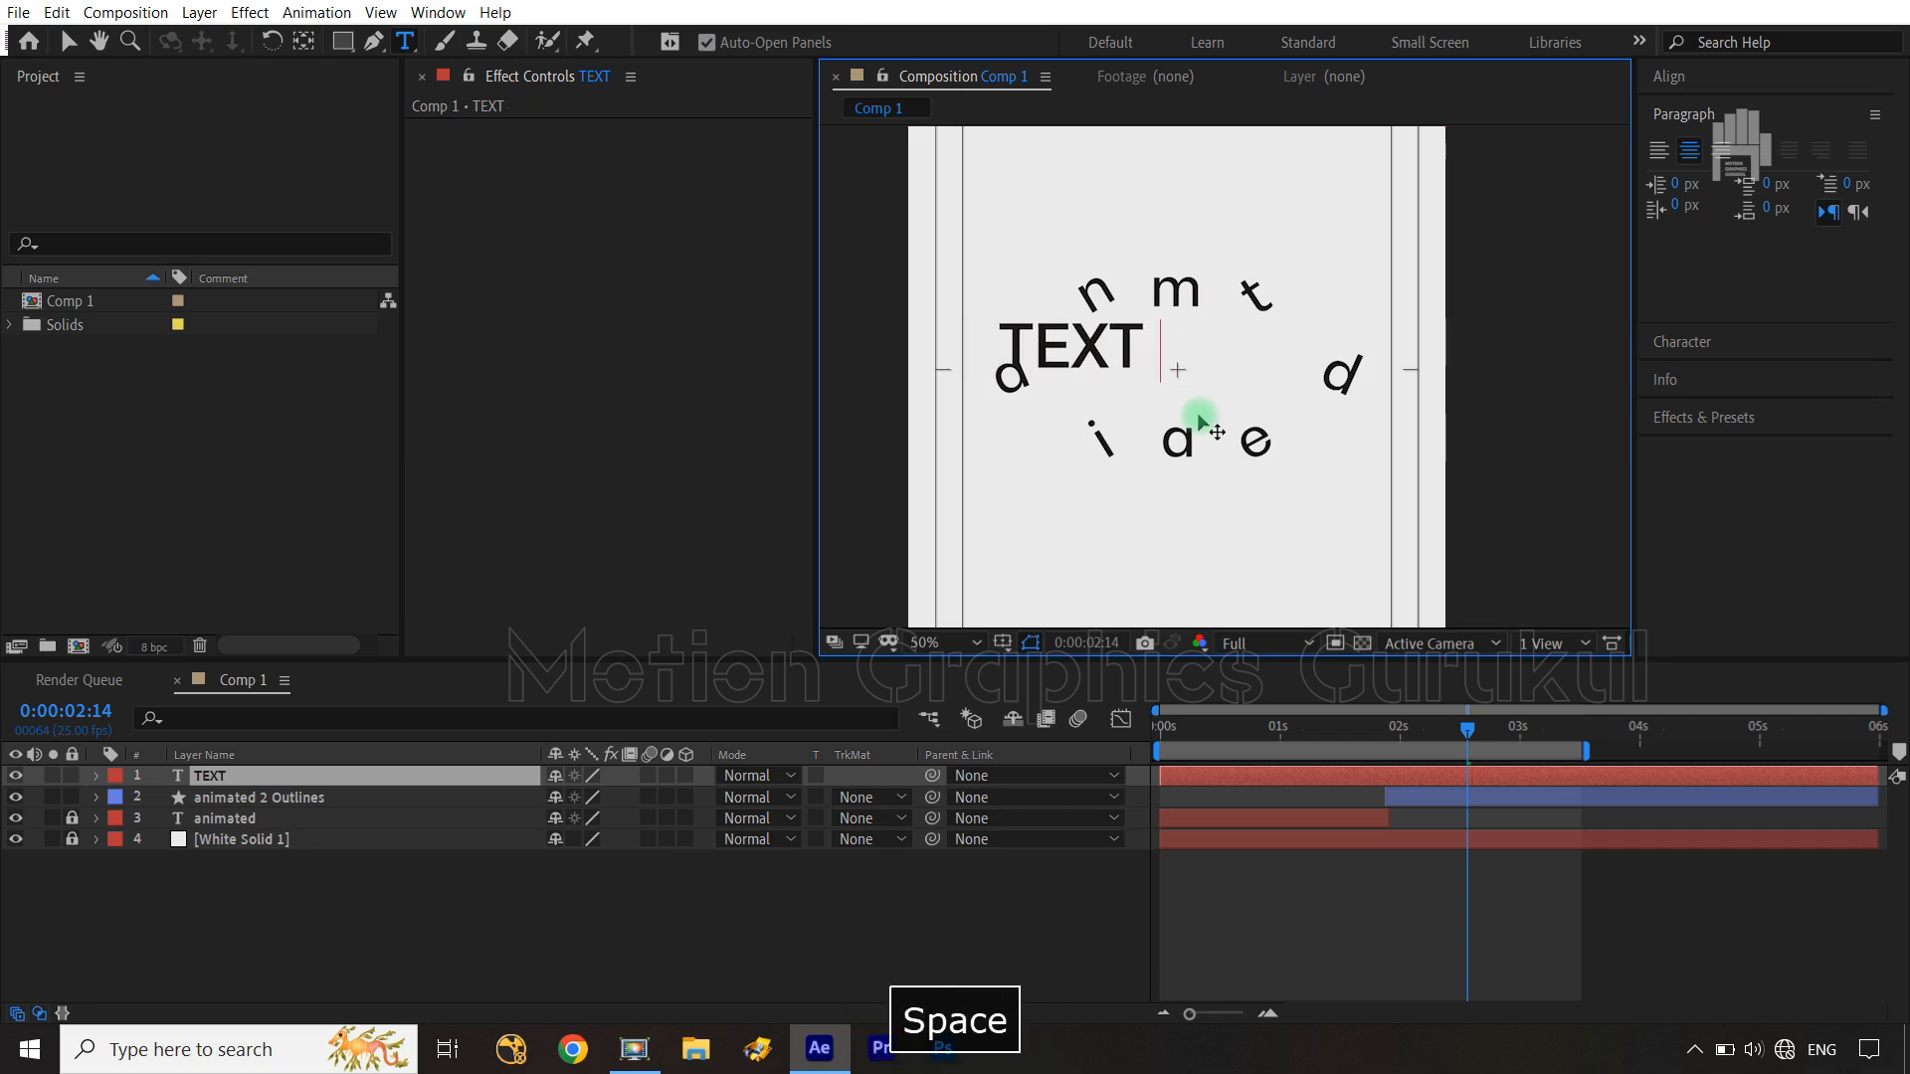
{"action": "type", "text": "M"}
{"action": "key", "text": "BackSpace"}
{"action": "key", "text": "BackSpace"}
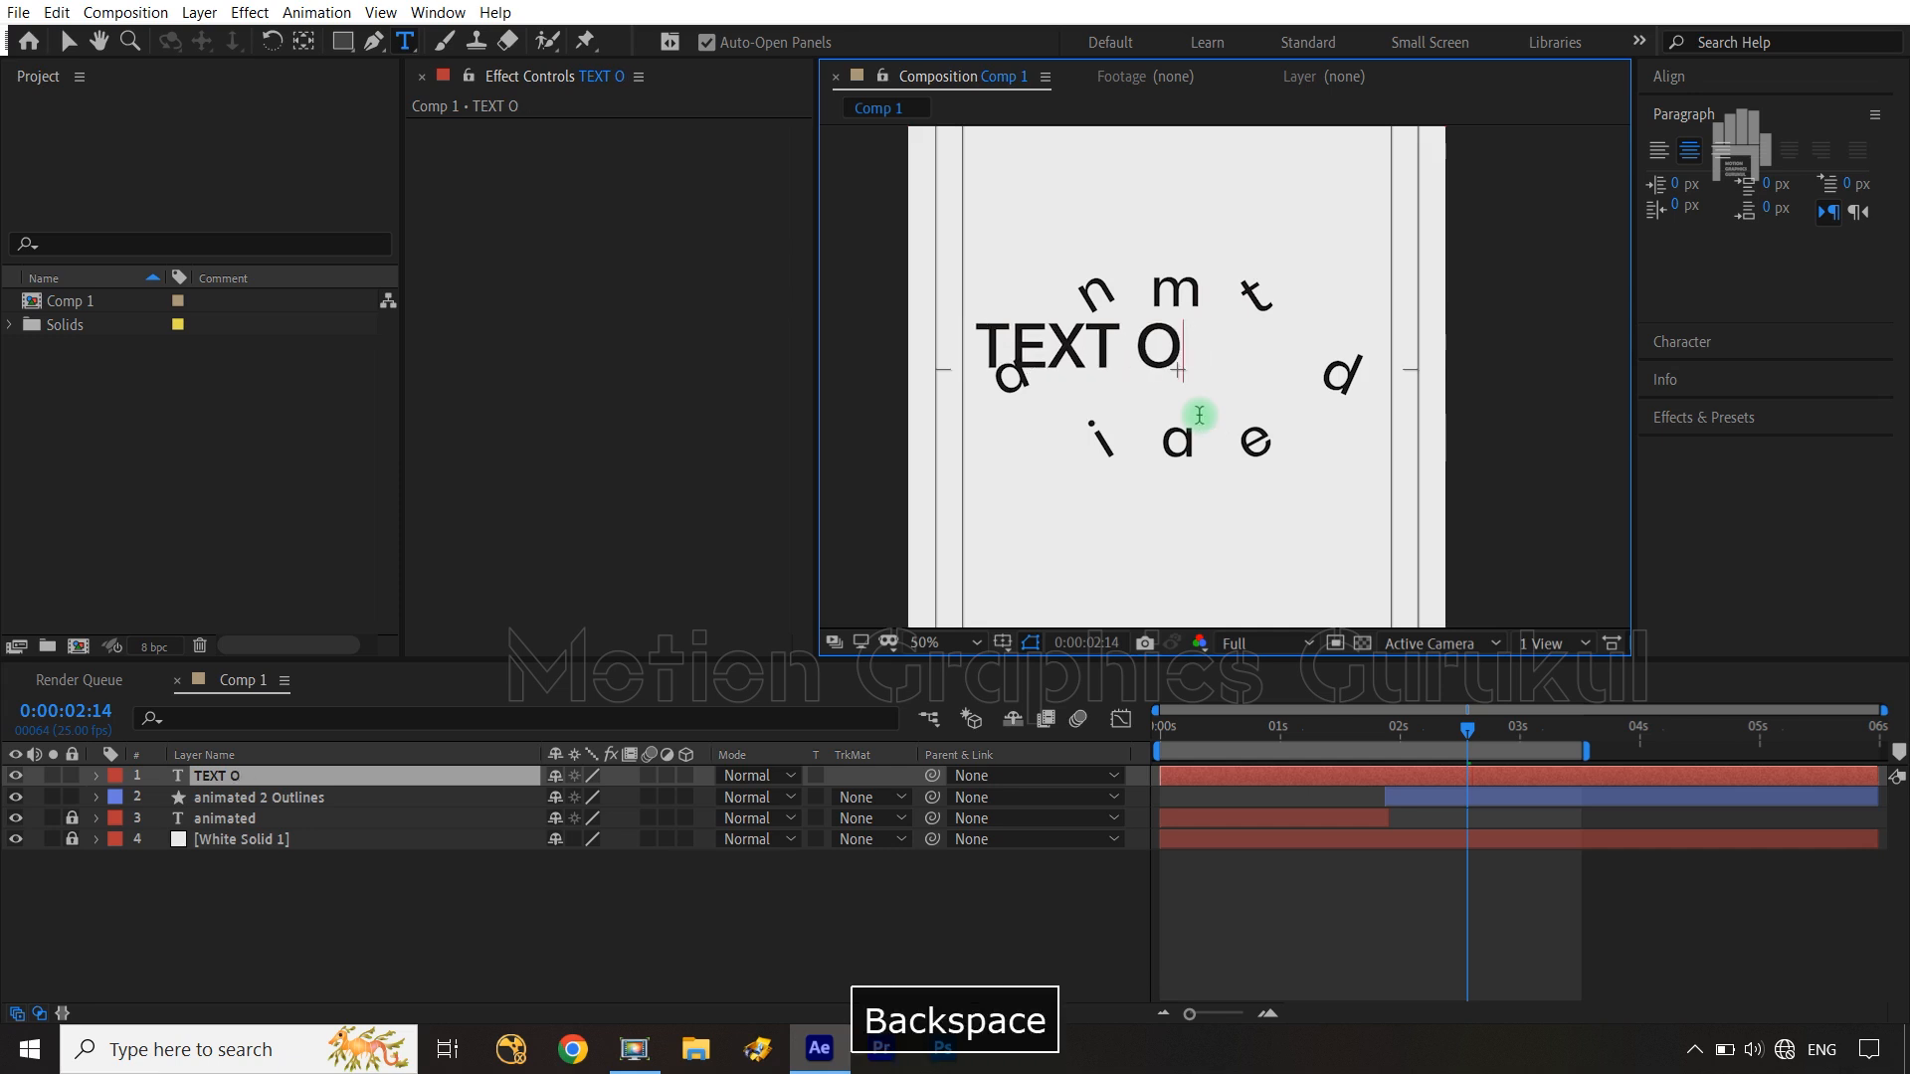
Complete the new layer's text as "TEXT IN AFTER EFFECTS" and reduce its font size to 41 px
{"action": "type", "text": "IN "}
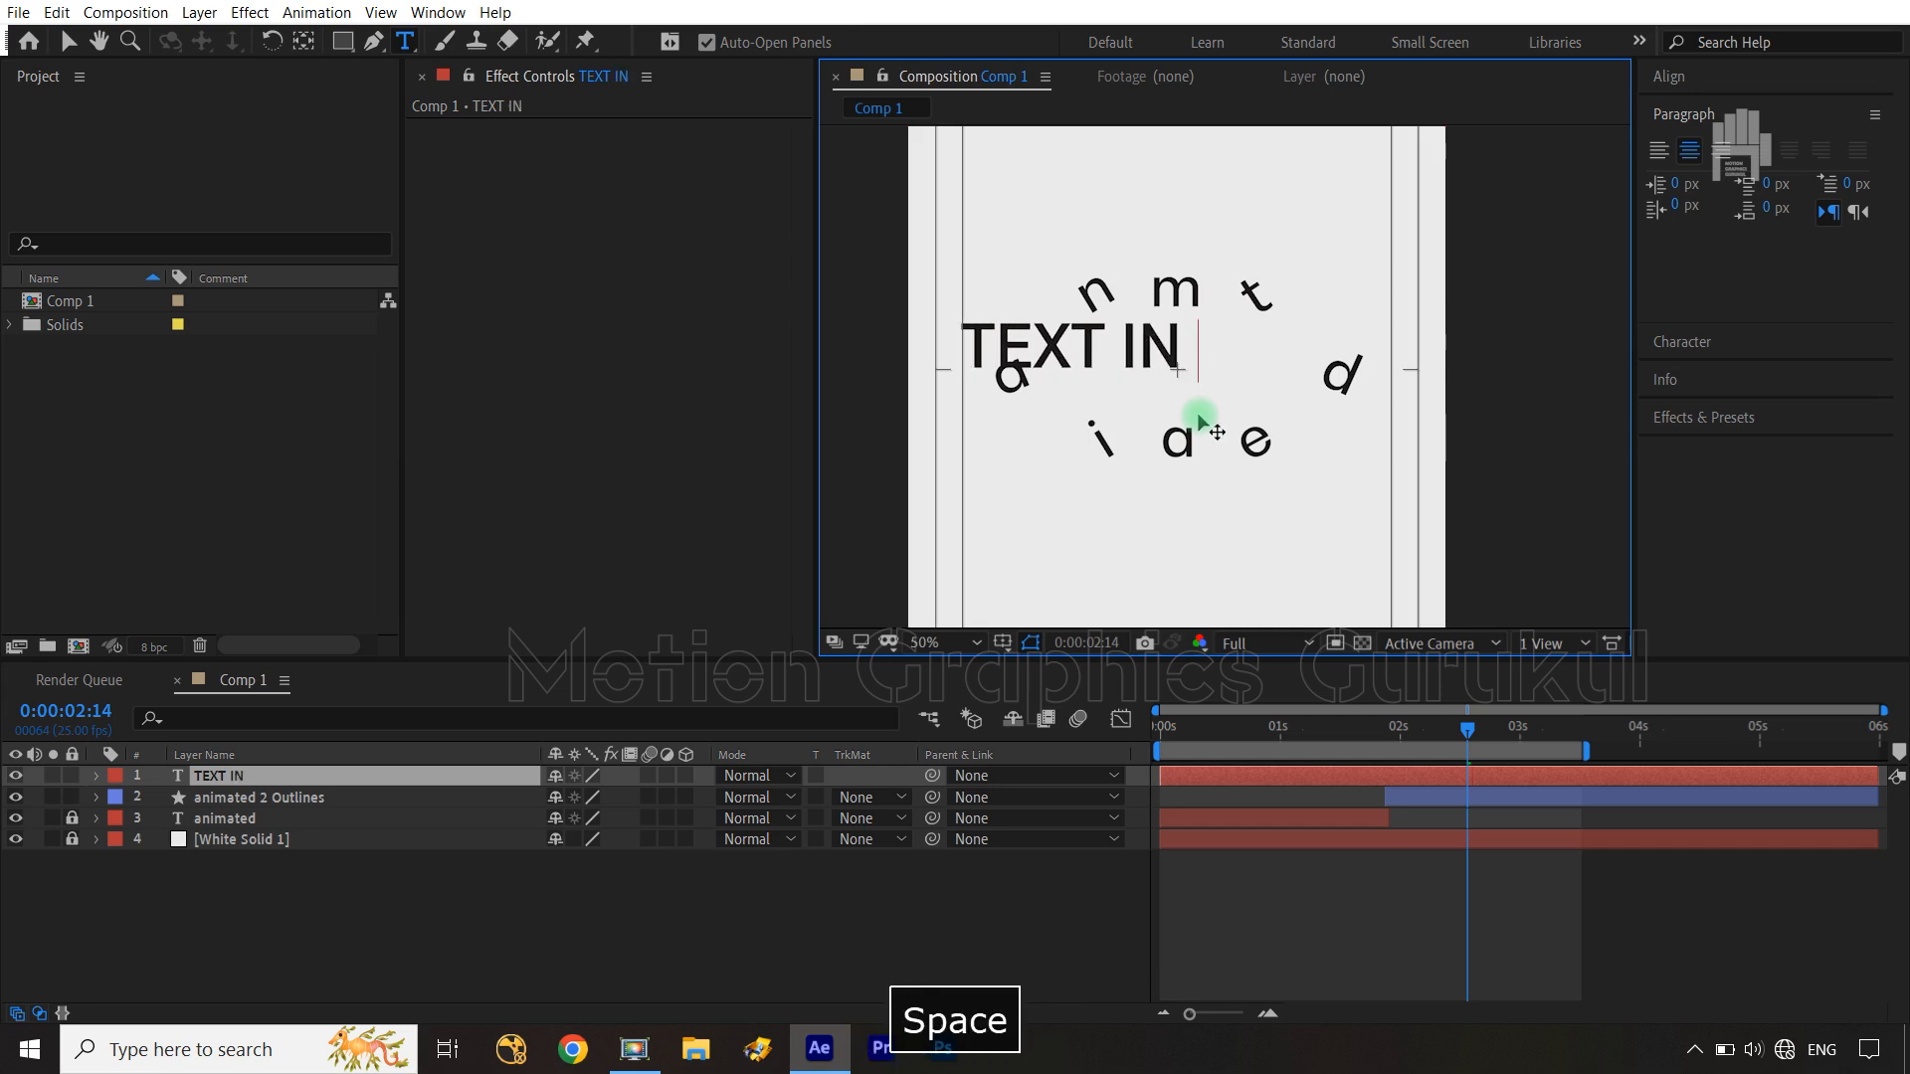
{"action": "type", "text": "AFTER EFFECTS"}
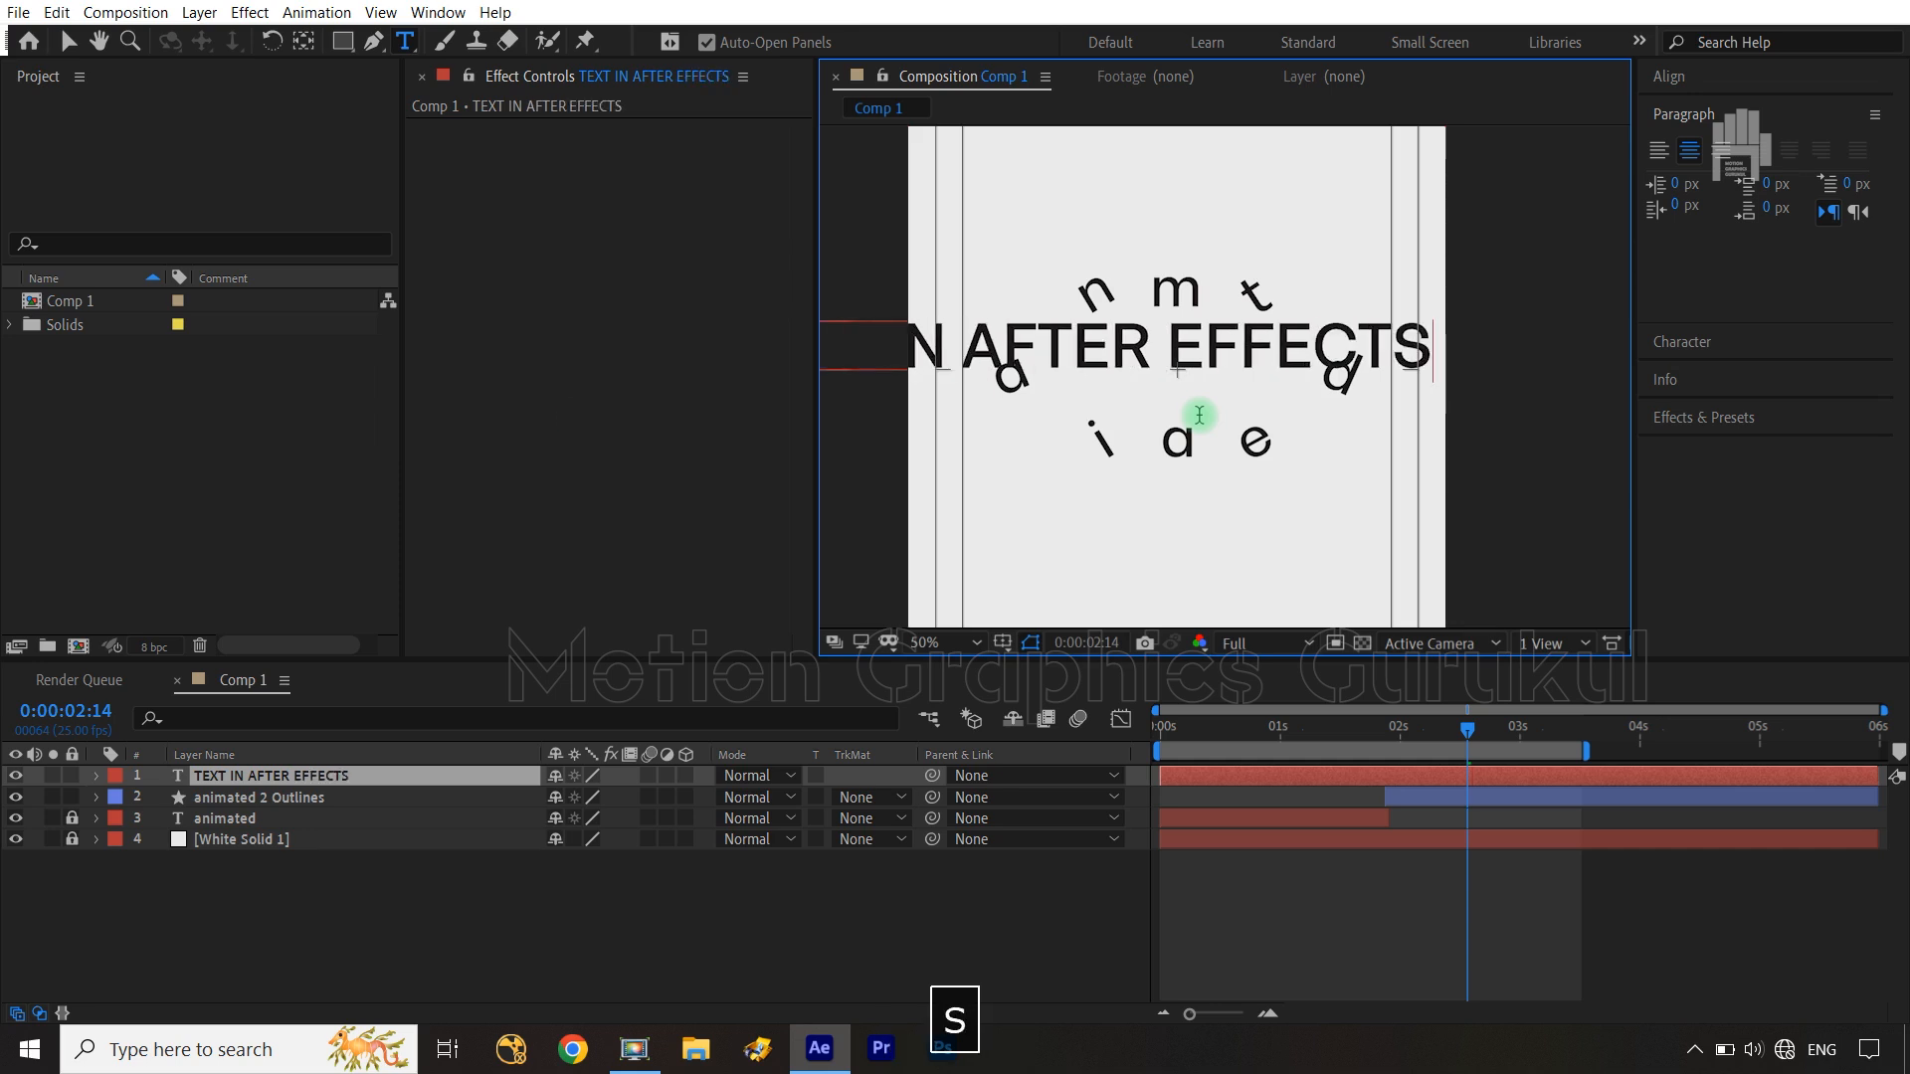
{"action": "double_click", "coordinate": [418, 785]}
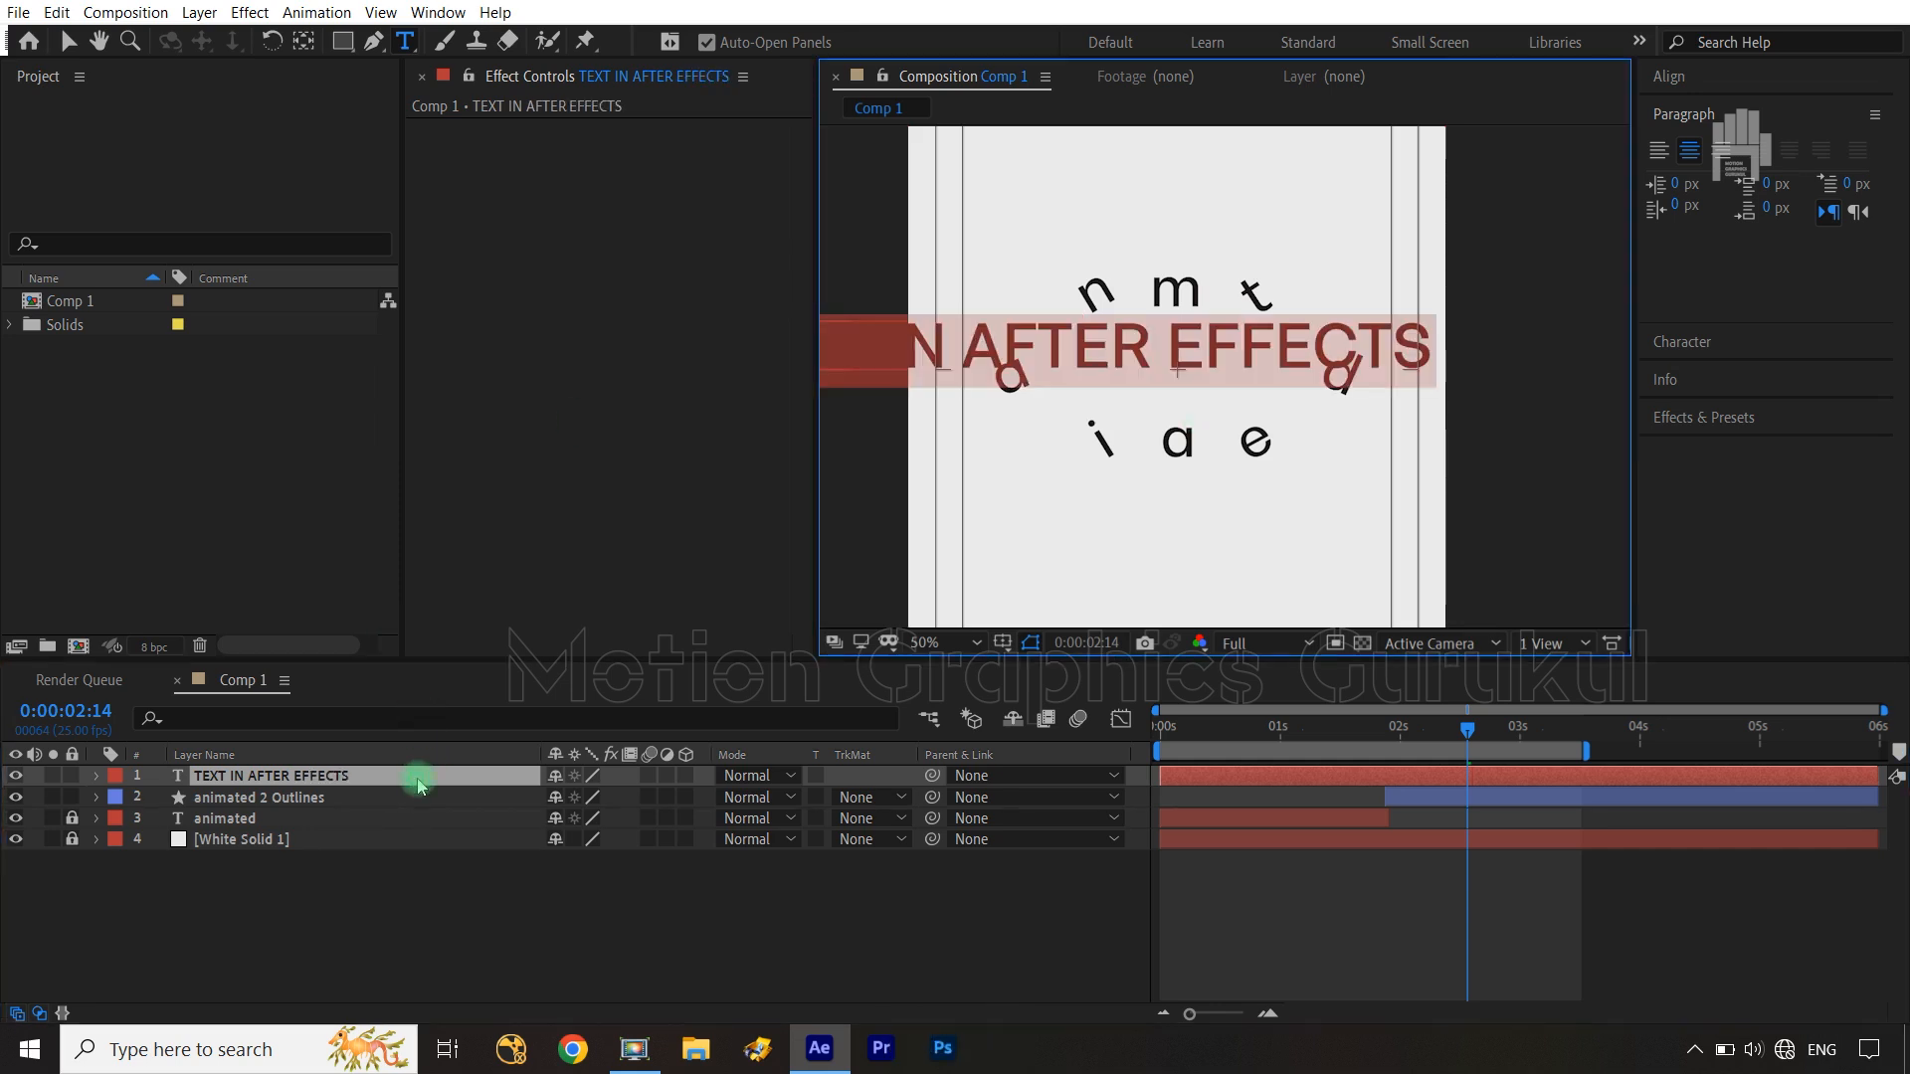
{"action": "left_click", "coordinate": [1681, 343]}
{"action": "left_click_drag", "start_coordinate": [1607, 260], "coordinate": [1569, 266]}
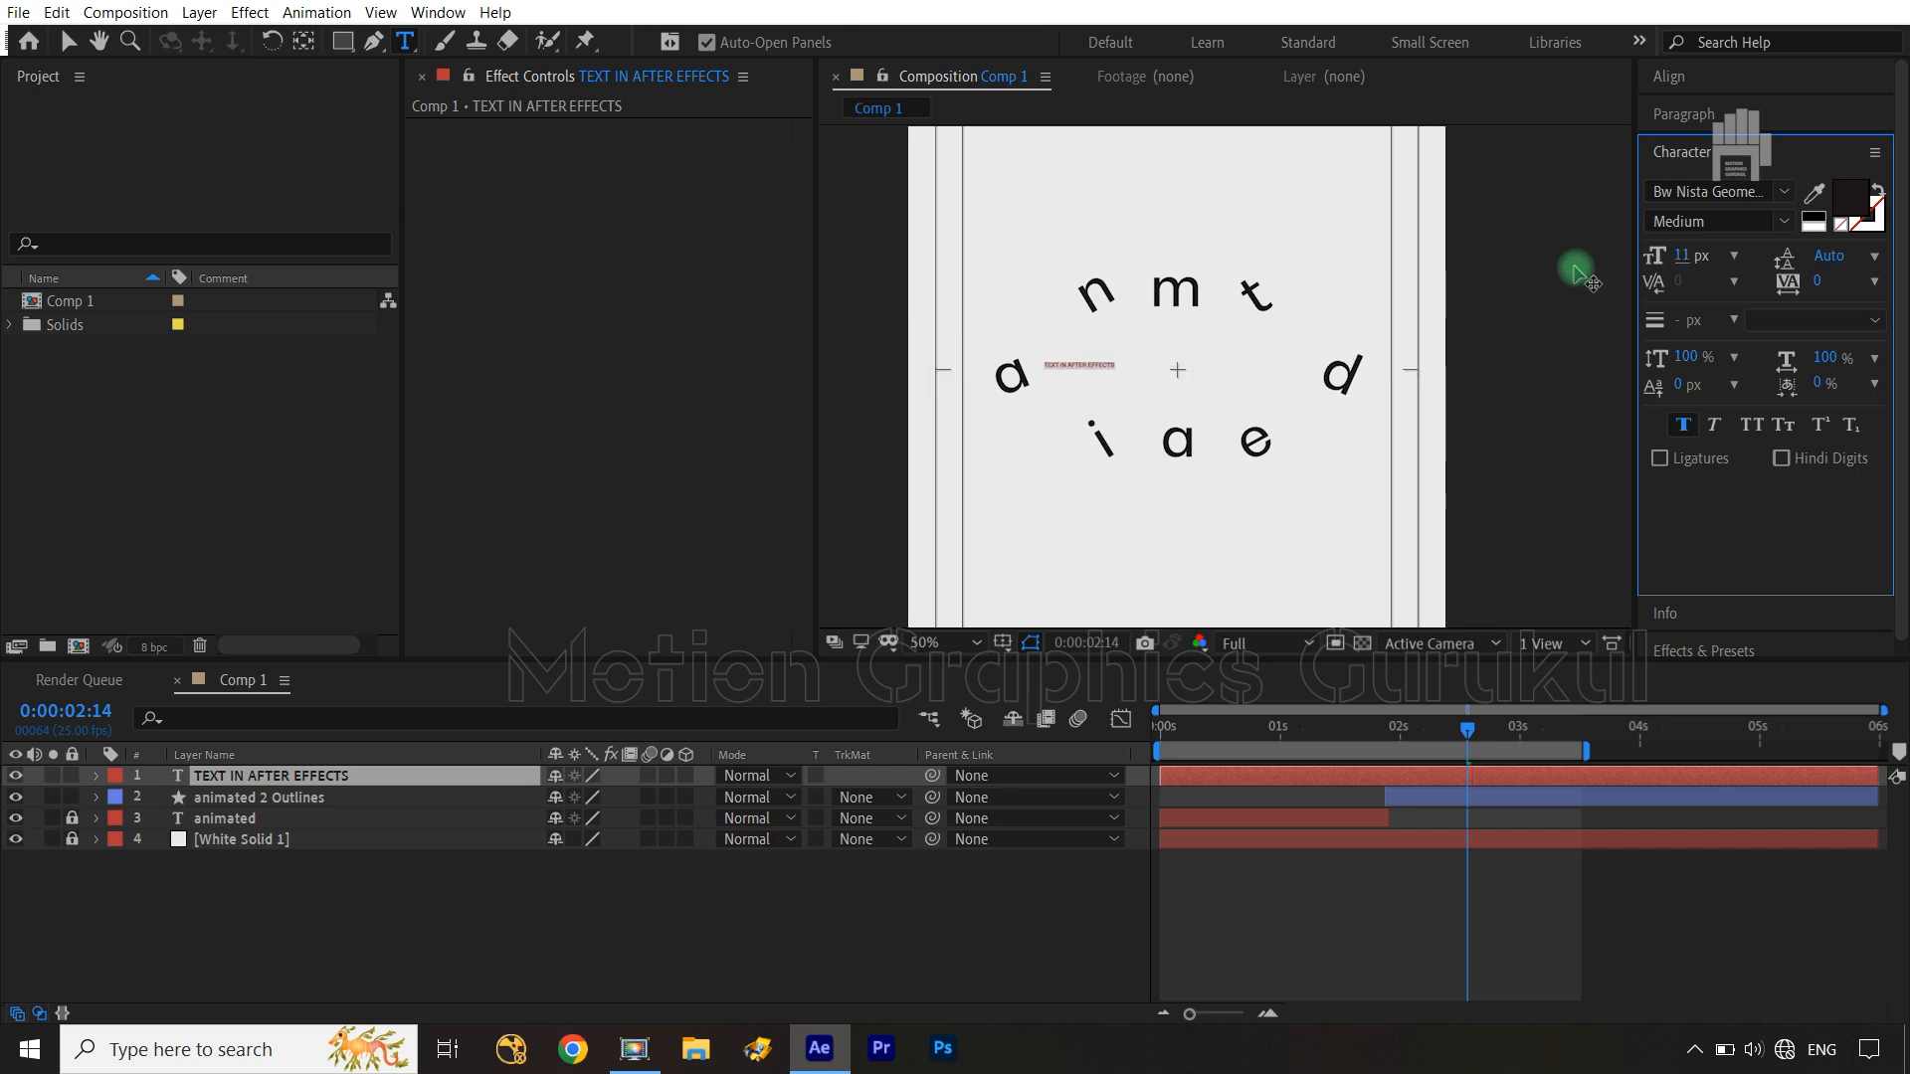
{"action": "left_click_drag", "start_coordinate": [1683, 262], "coordinate": [1724, 259]}
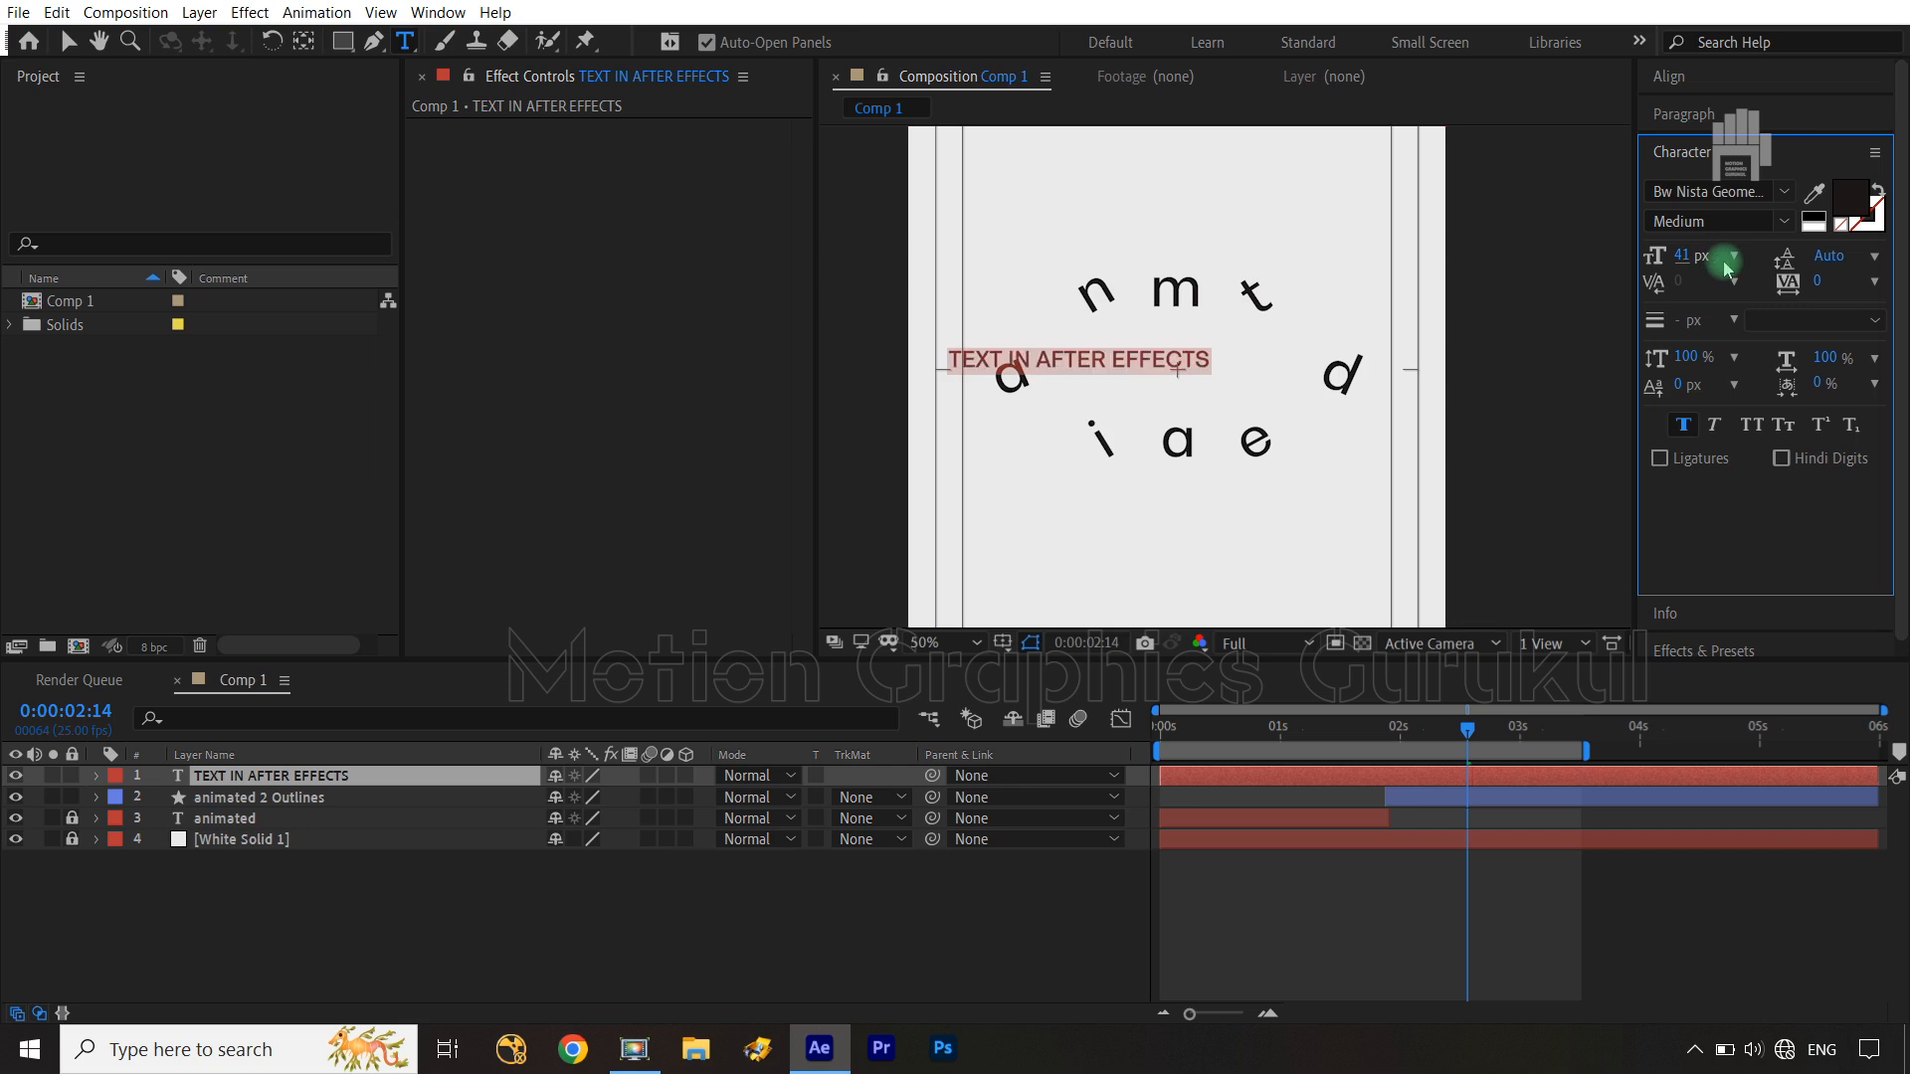
Centre the "TEXT IN AFTER EFFECTS" layer in the composition and restore the viewer refresh
{"action": "left_click", "coordinate": [1668, 76]}
{"action": "left_click", "coordinate": [1790, 143]}
{"action": "left_click", "coordinate": [1830, 142]}
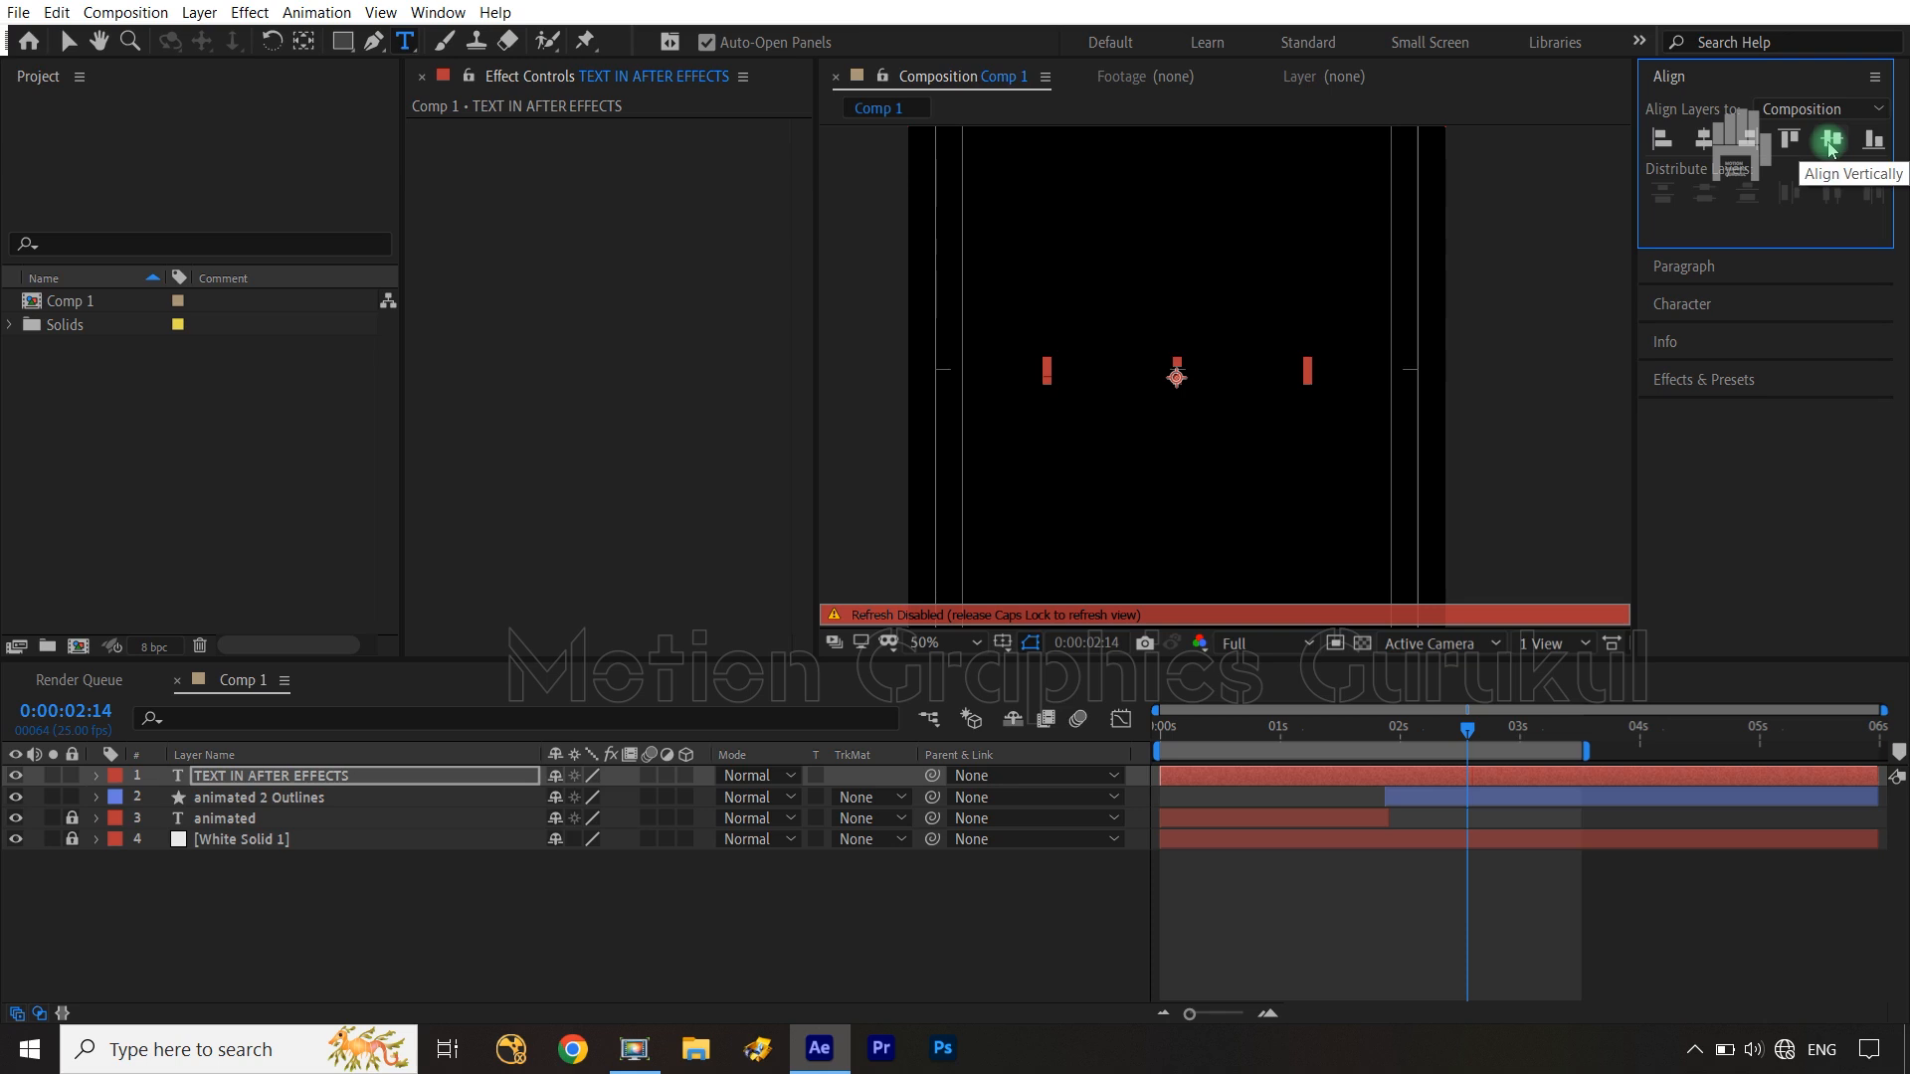
{"action": "key", "text": "Caps_Lock"}
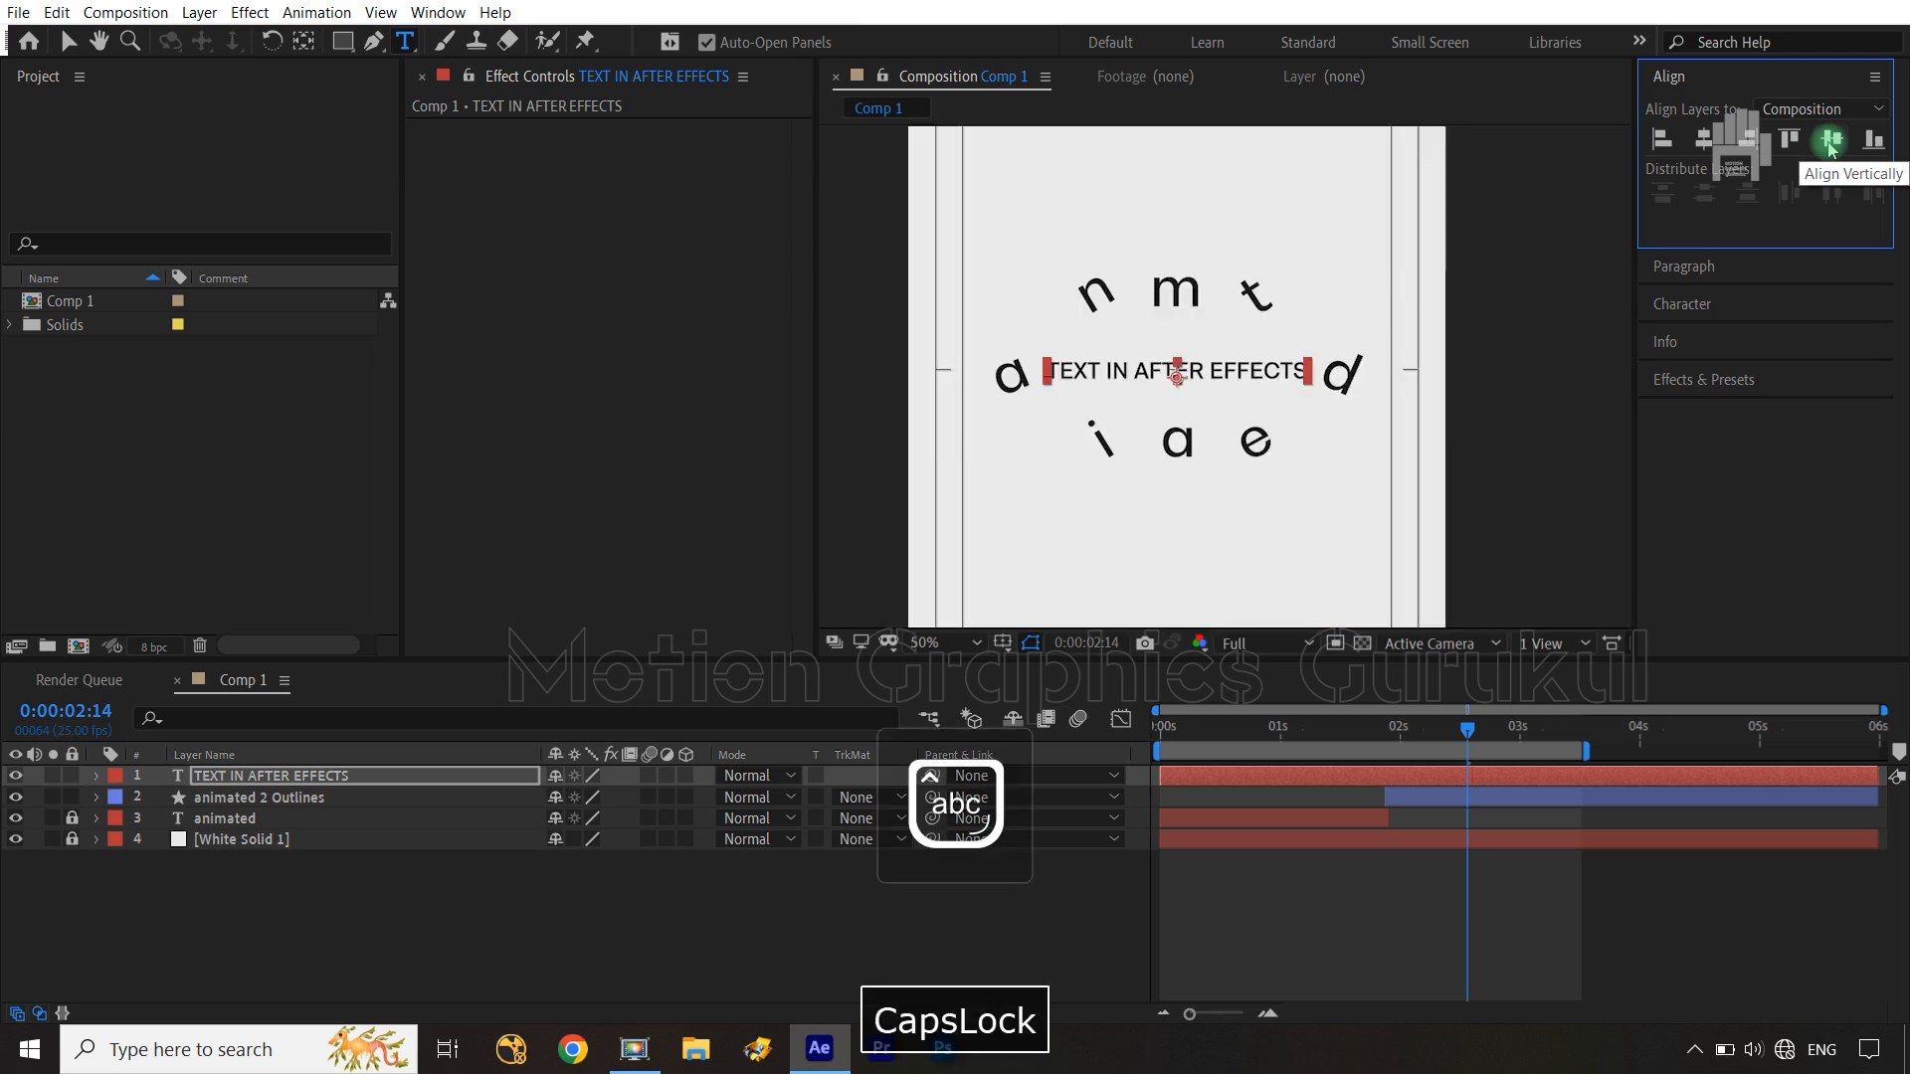
{"action": "left_click", "coordinate": [994, 947]}
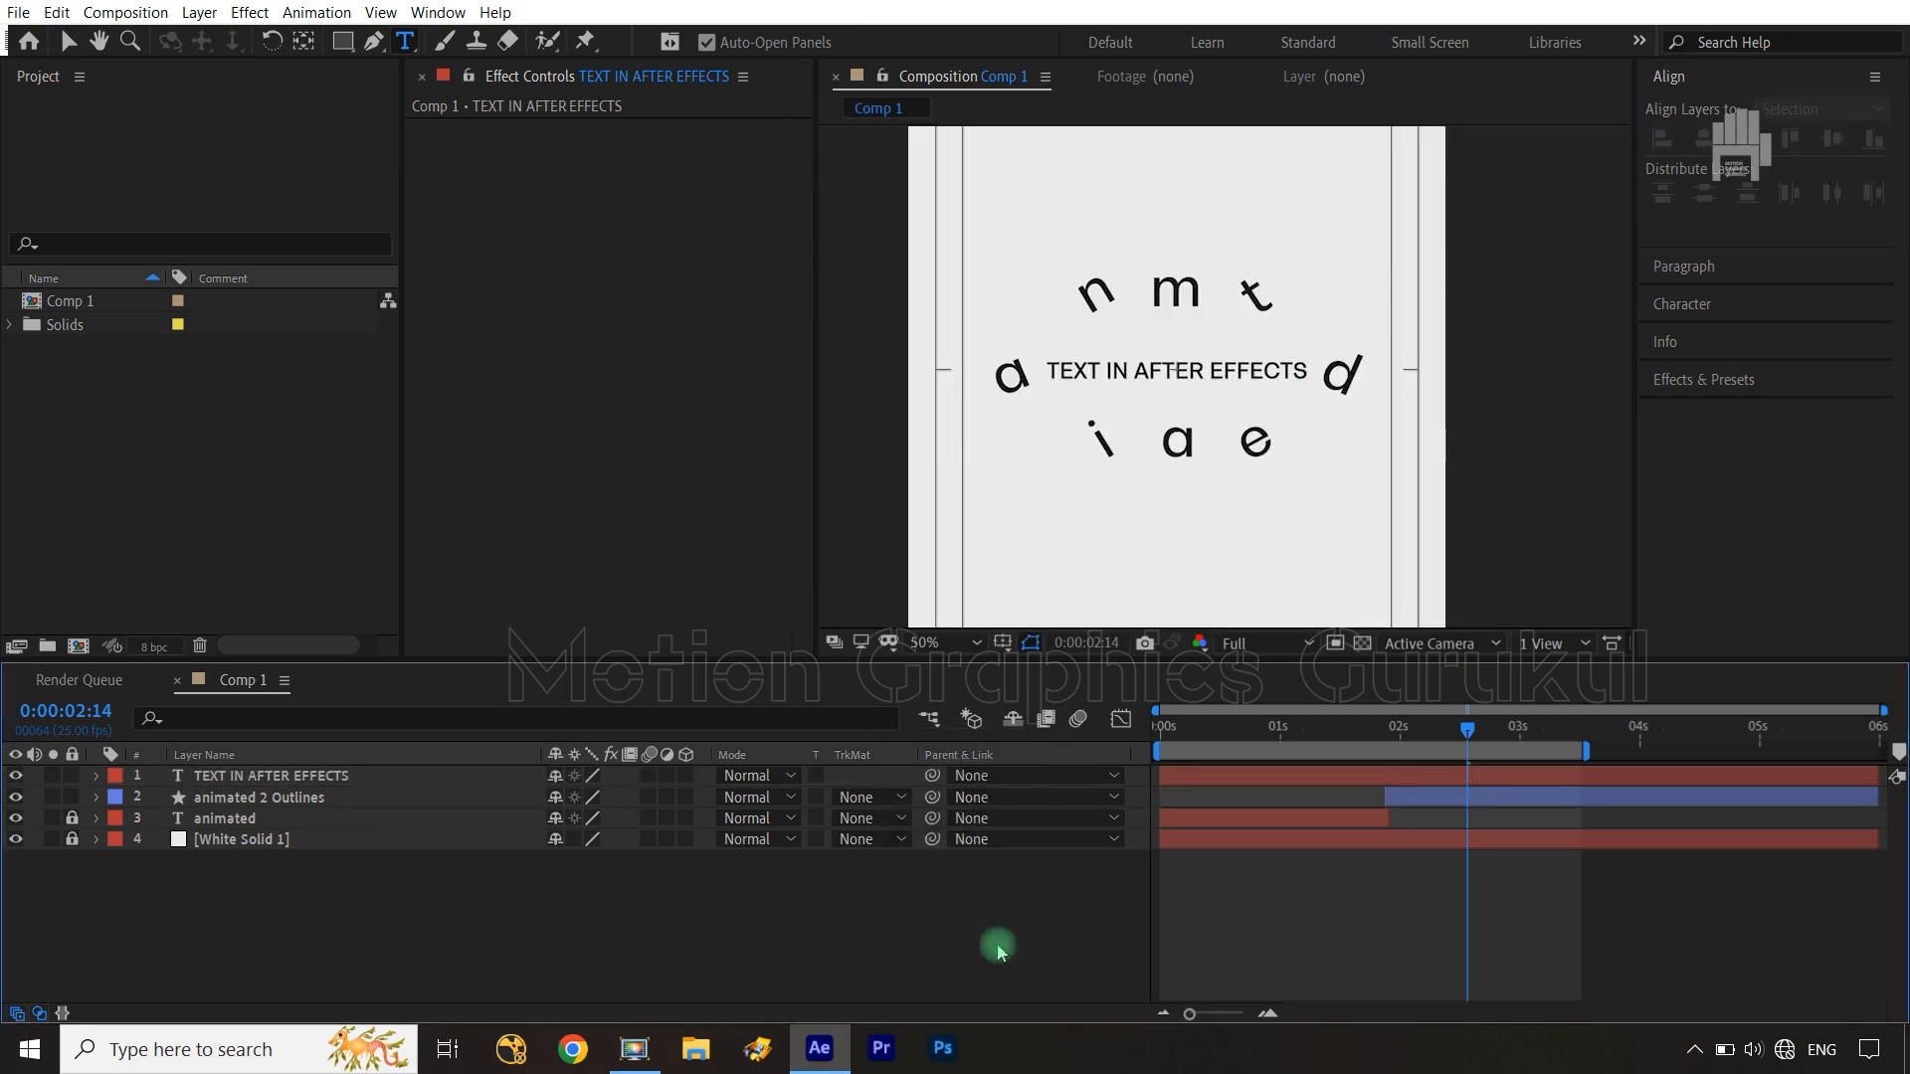
Set the font size of the "TEXT IN AFTER EFFECTS" layer to 37 px
{"action": "double_click", "coordinate": [295, 776]}
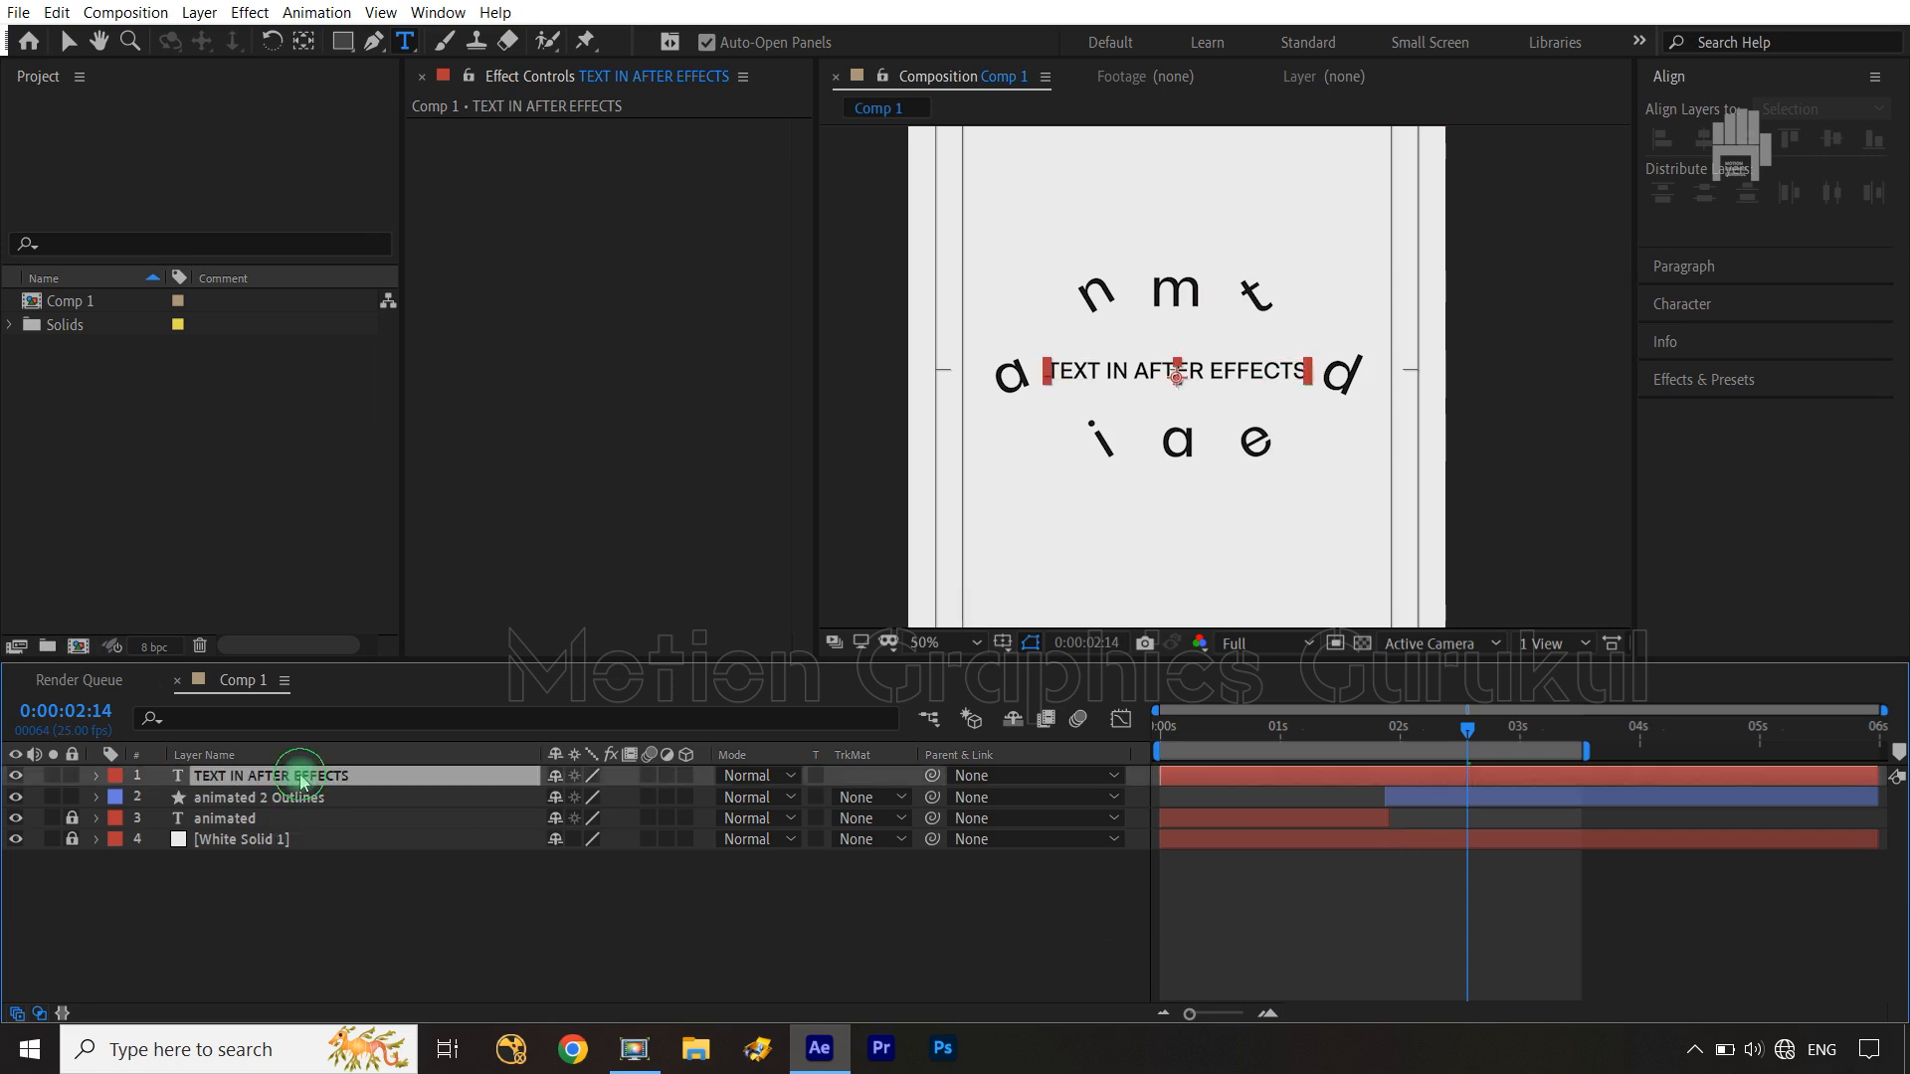
{"action": "left_click", "coordinate": [1684, 304]}
{"action": "left_click", "coordinate": [1683, 256]}
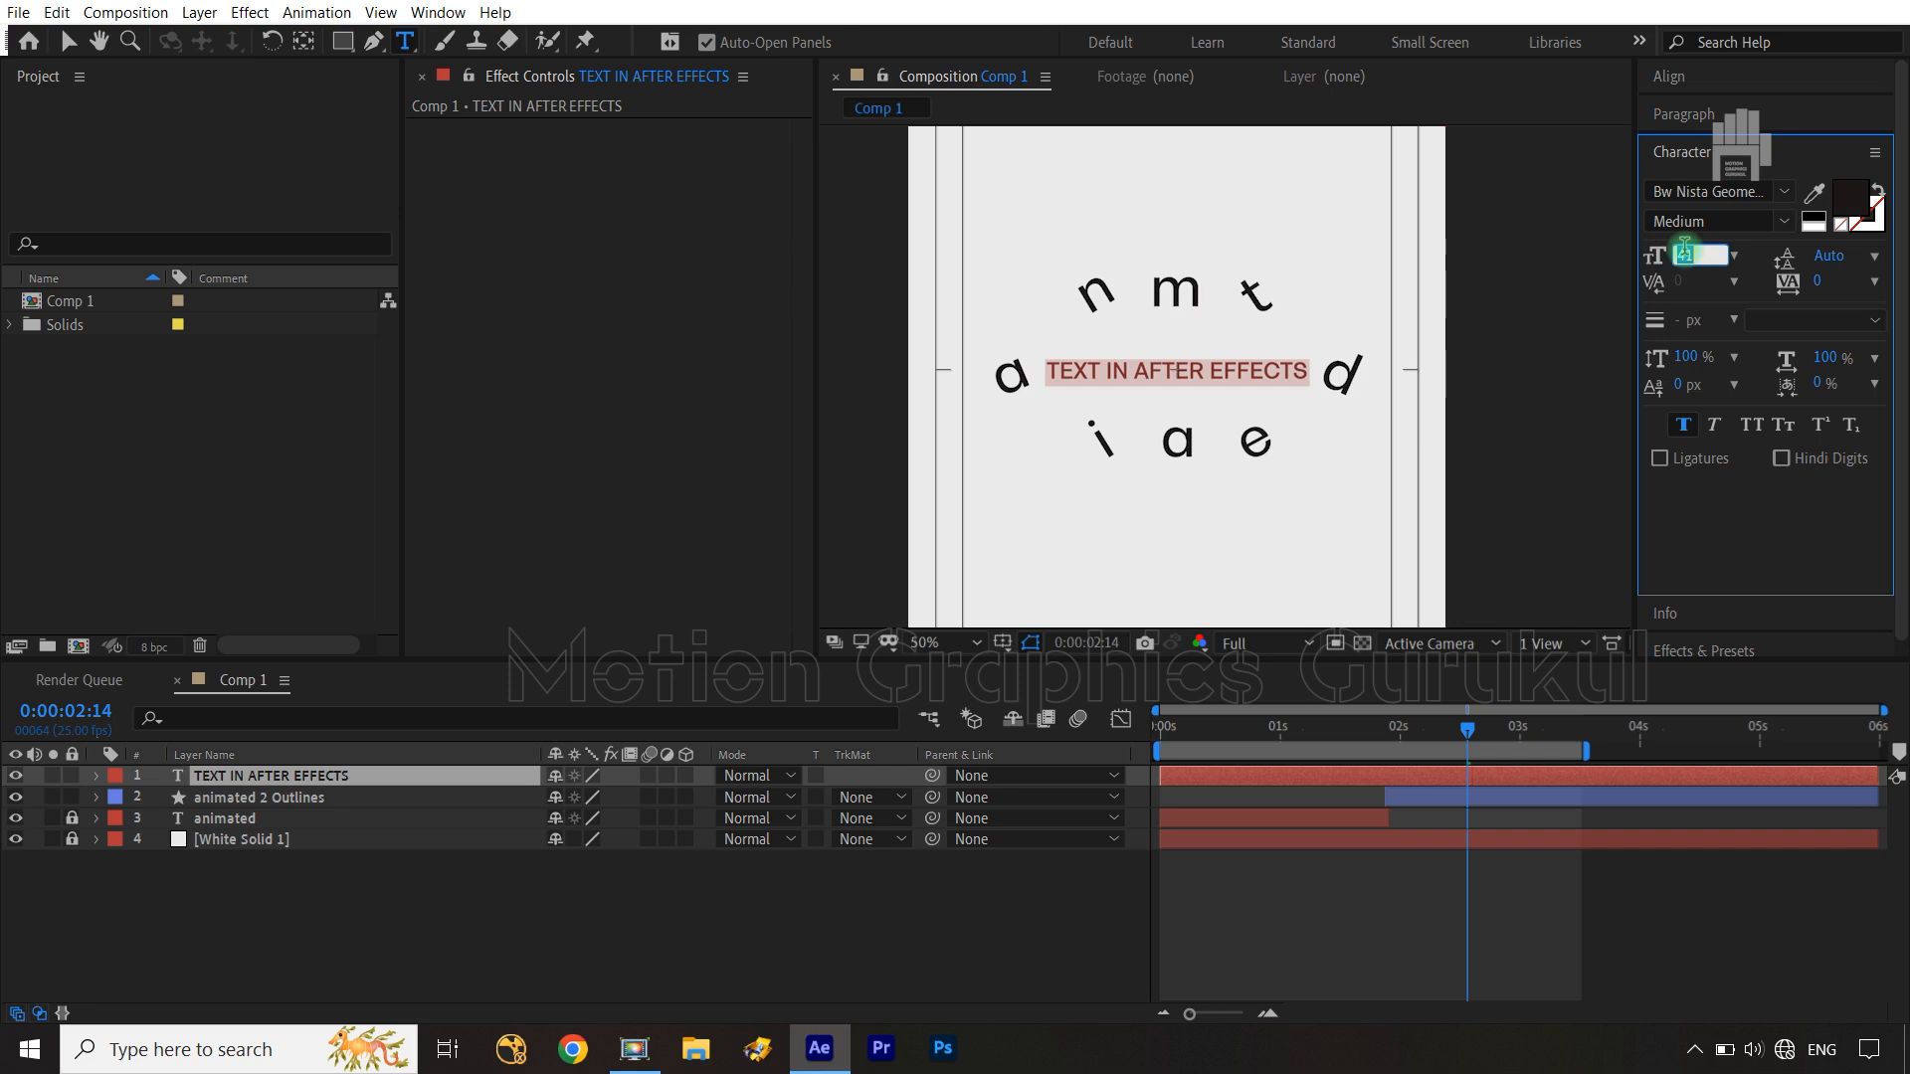
{"action": "type", "text": "37"}
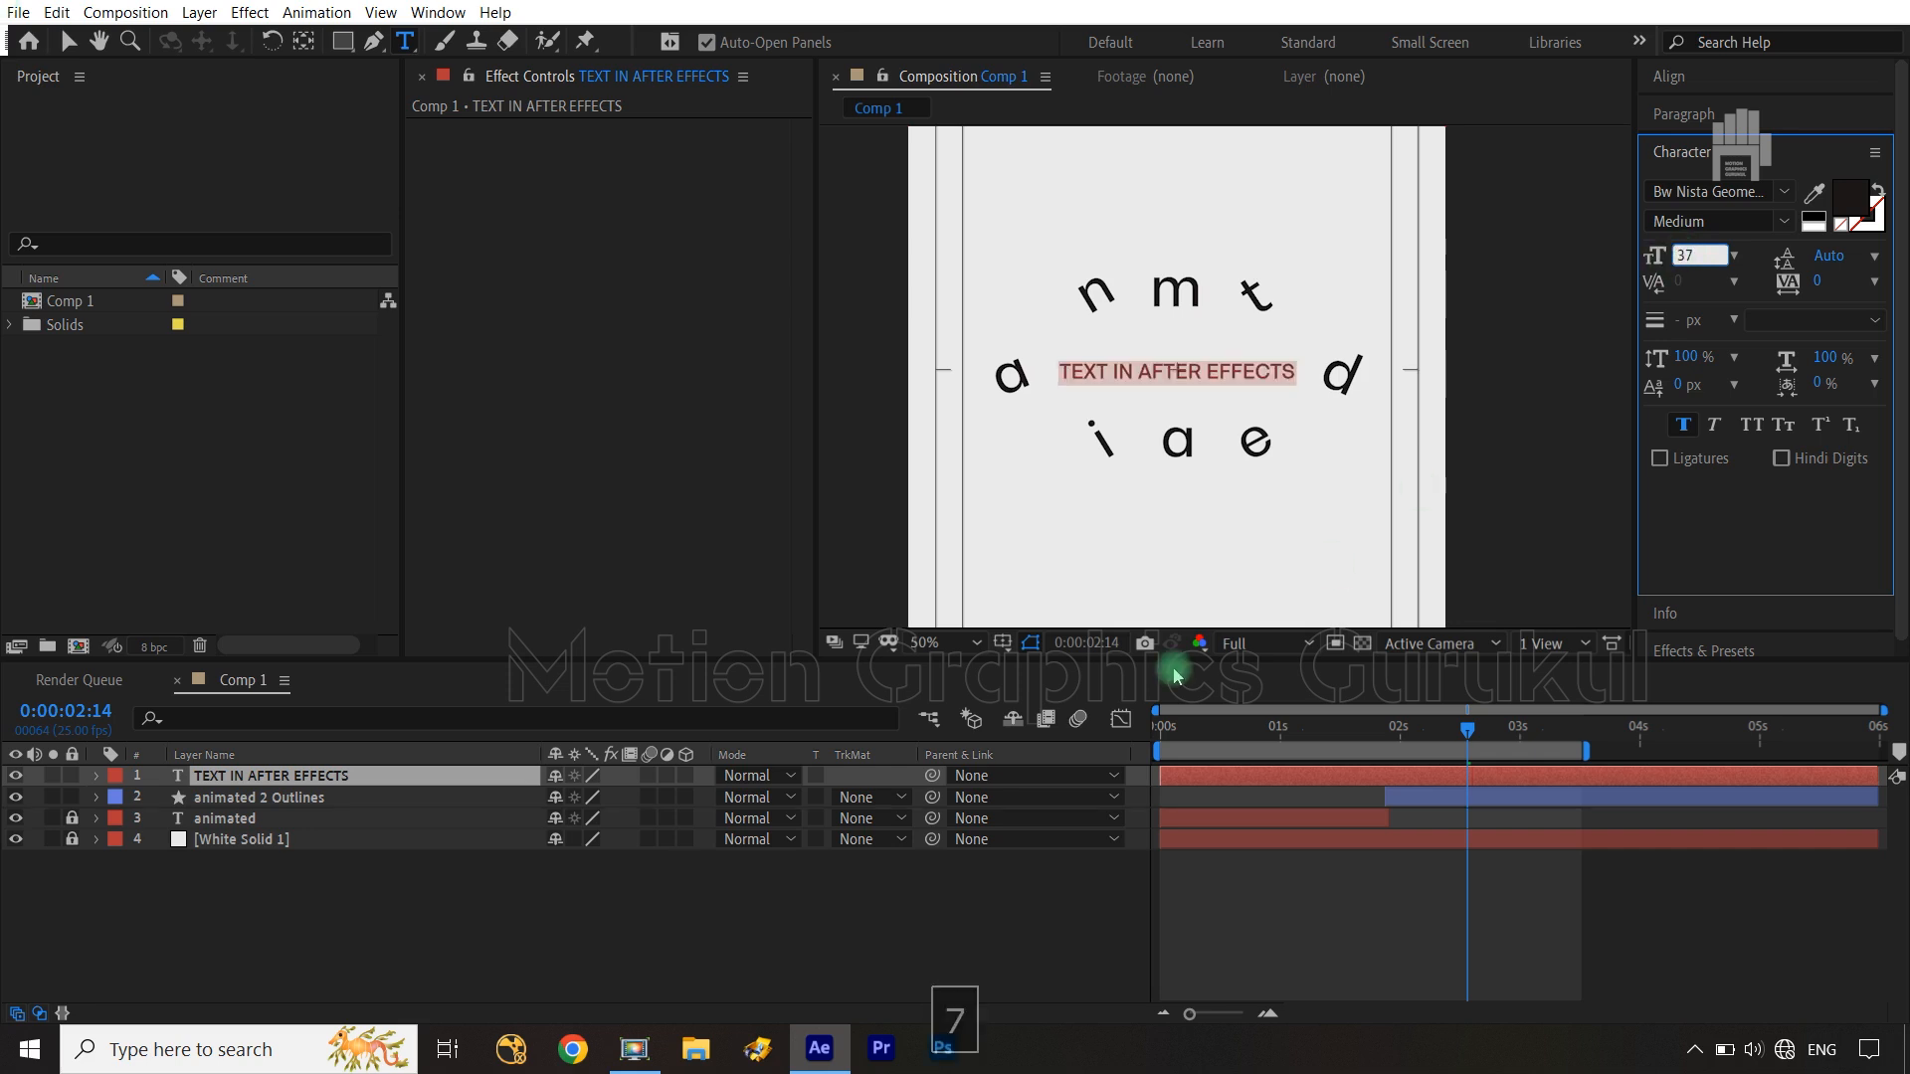
{"action": "left_click", "coordinate": [983, 942]}
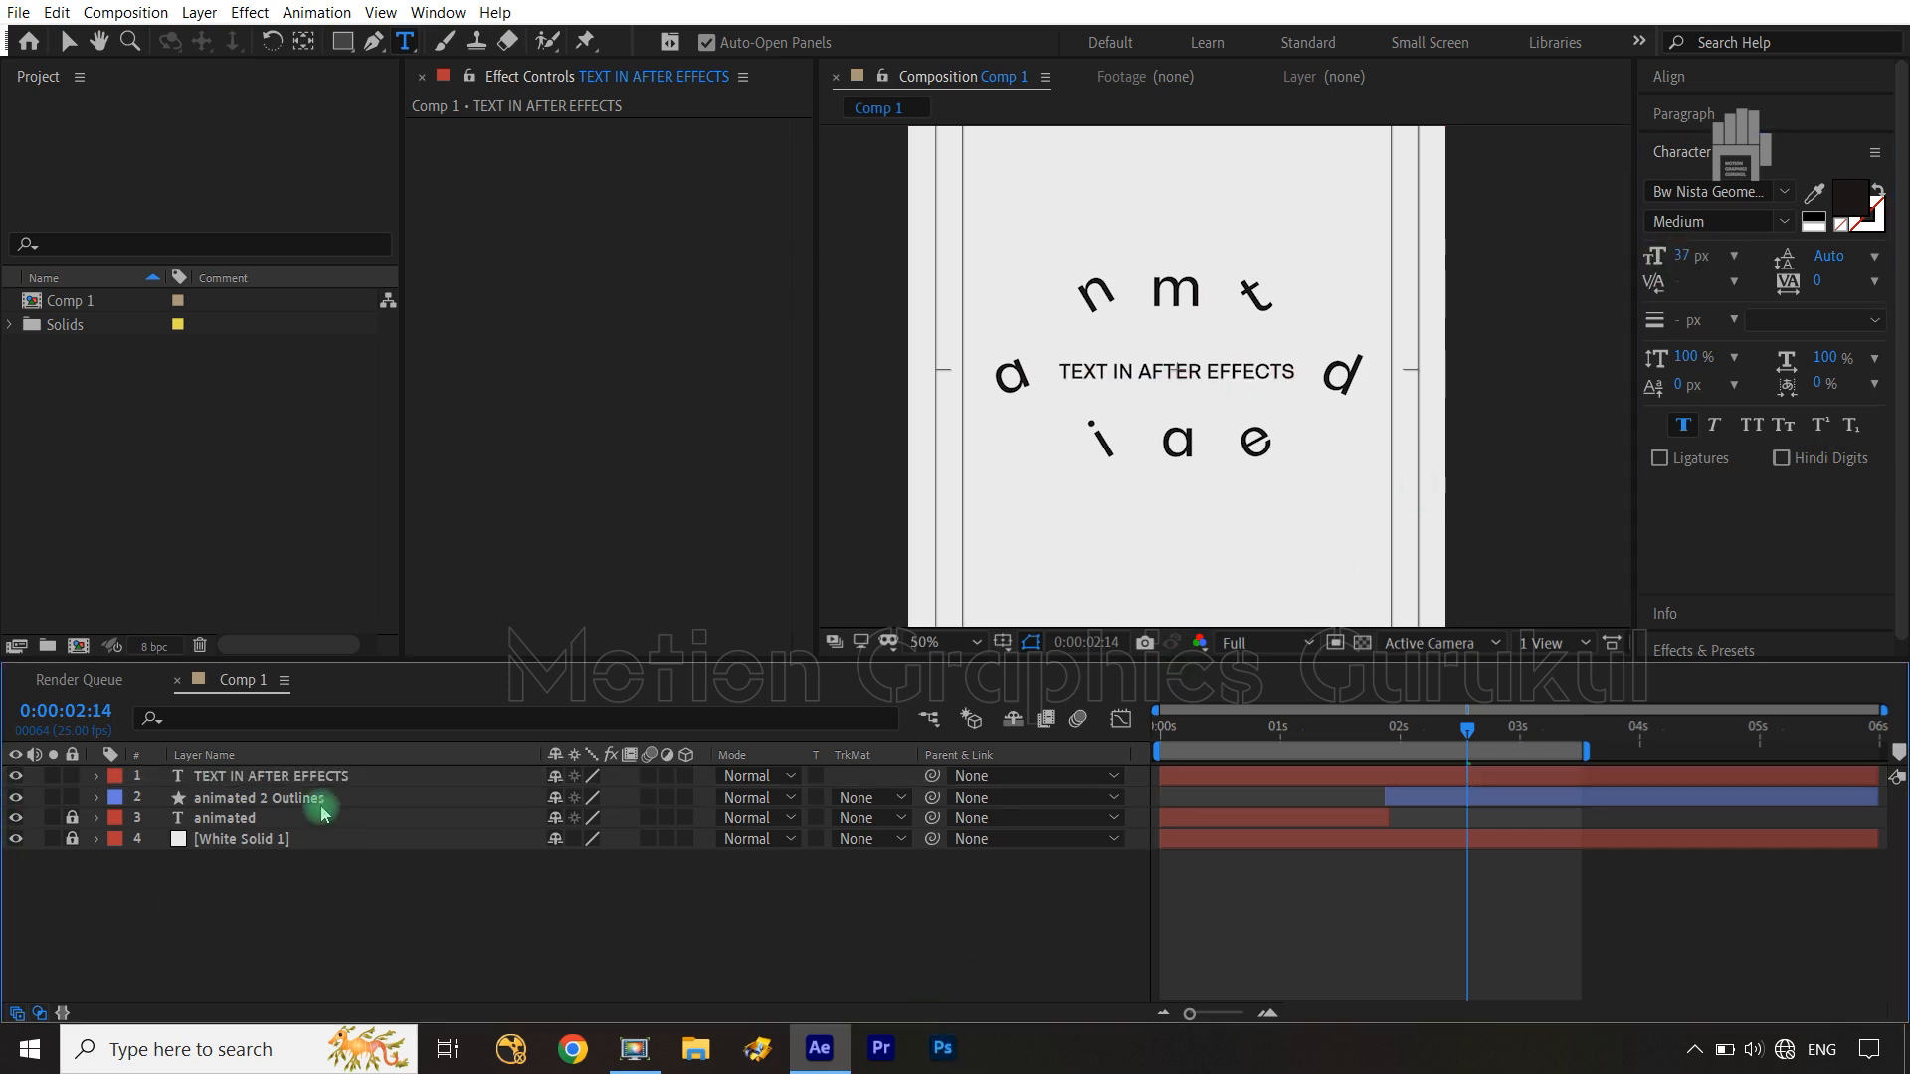
Realign the resized "TEXT IN AFTER EFFECTS" layer to the vertical centre of the composition
{"action": "left_click", "coordinate": [309, 776]}
{"action": "left_click", "coordinate": [304, 41]}
{"action": "left_click", "coordinate": [1669, 77]}
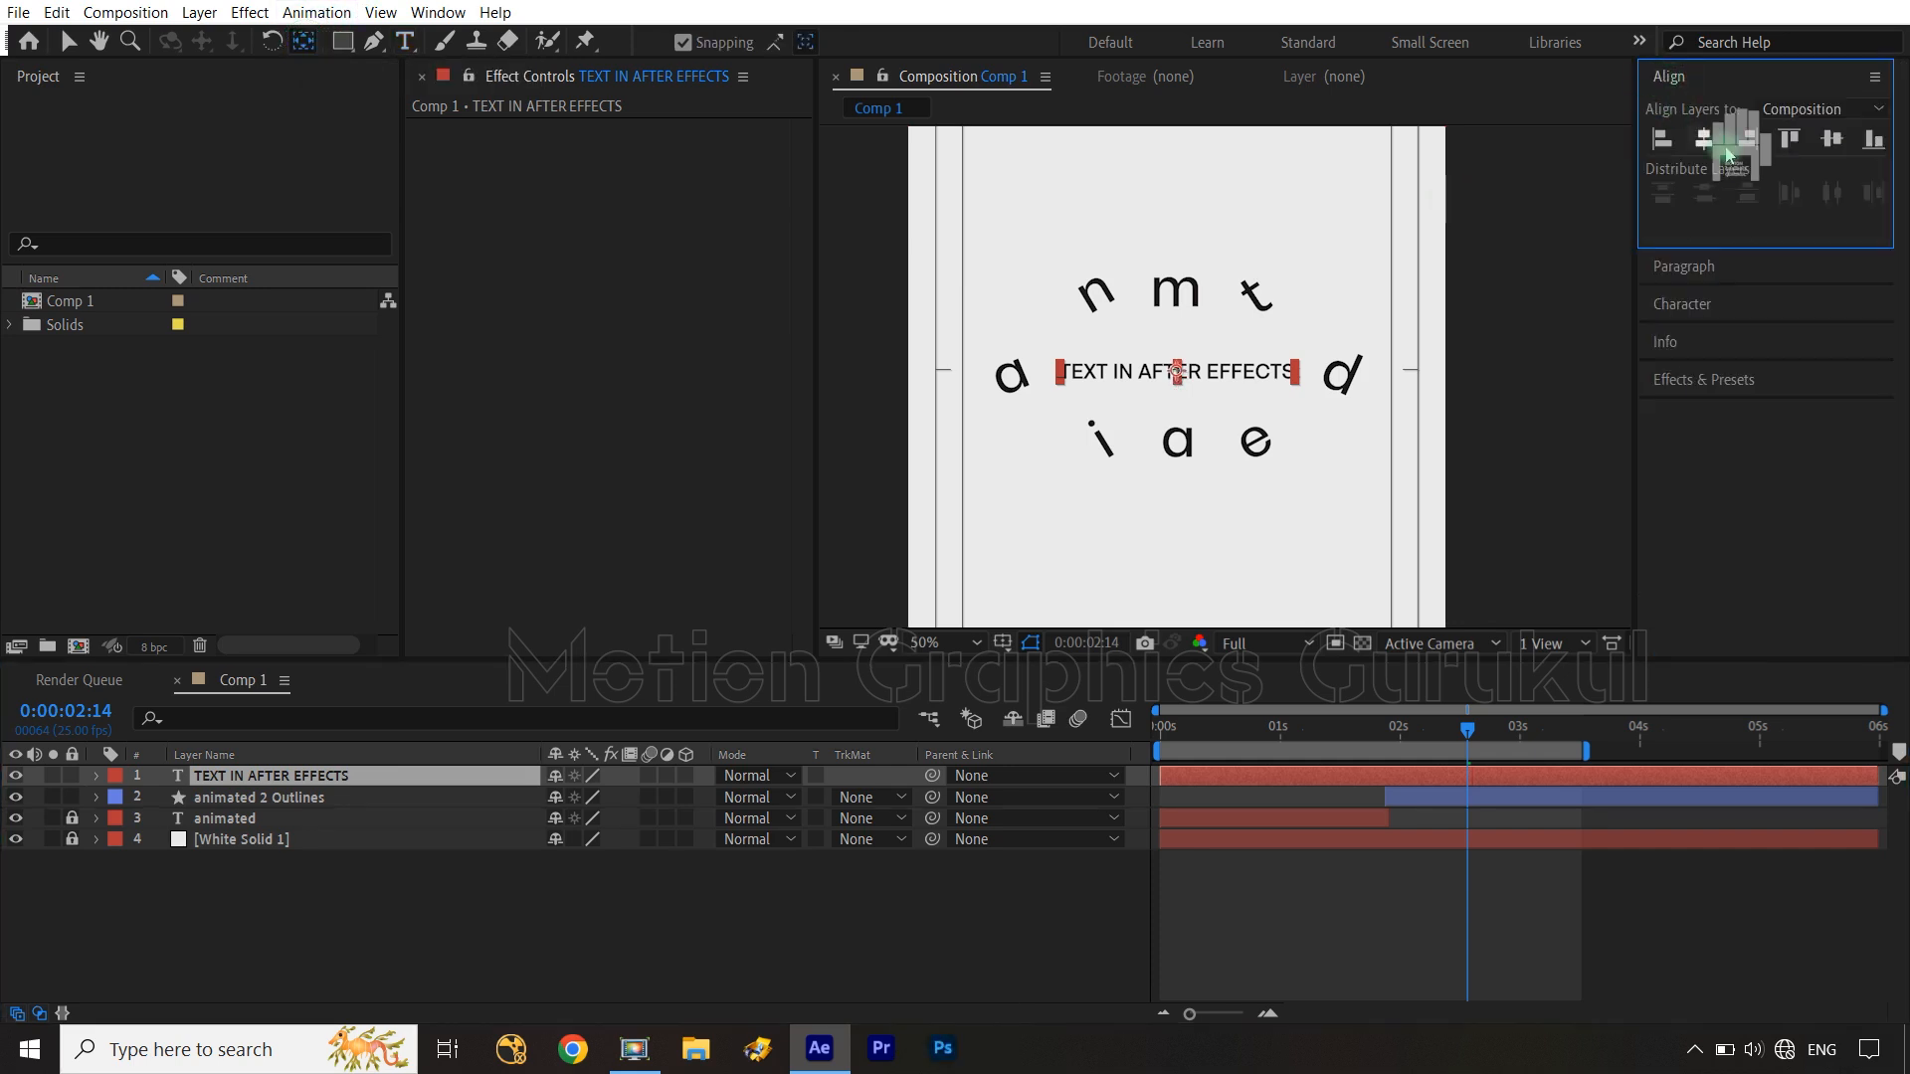
{"action": "left_click", "coordinate": [1834, 140]}
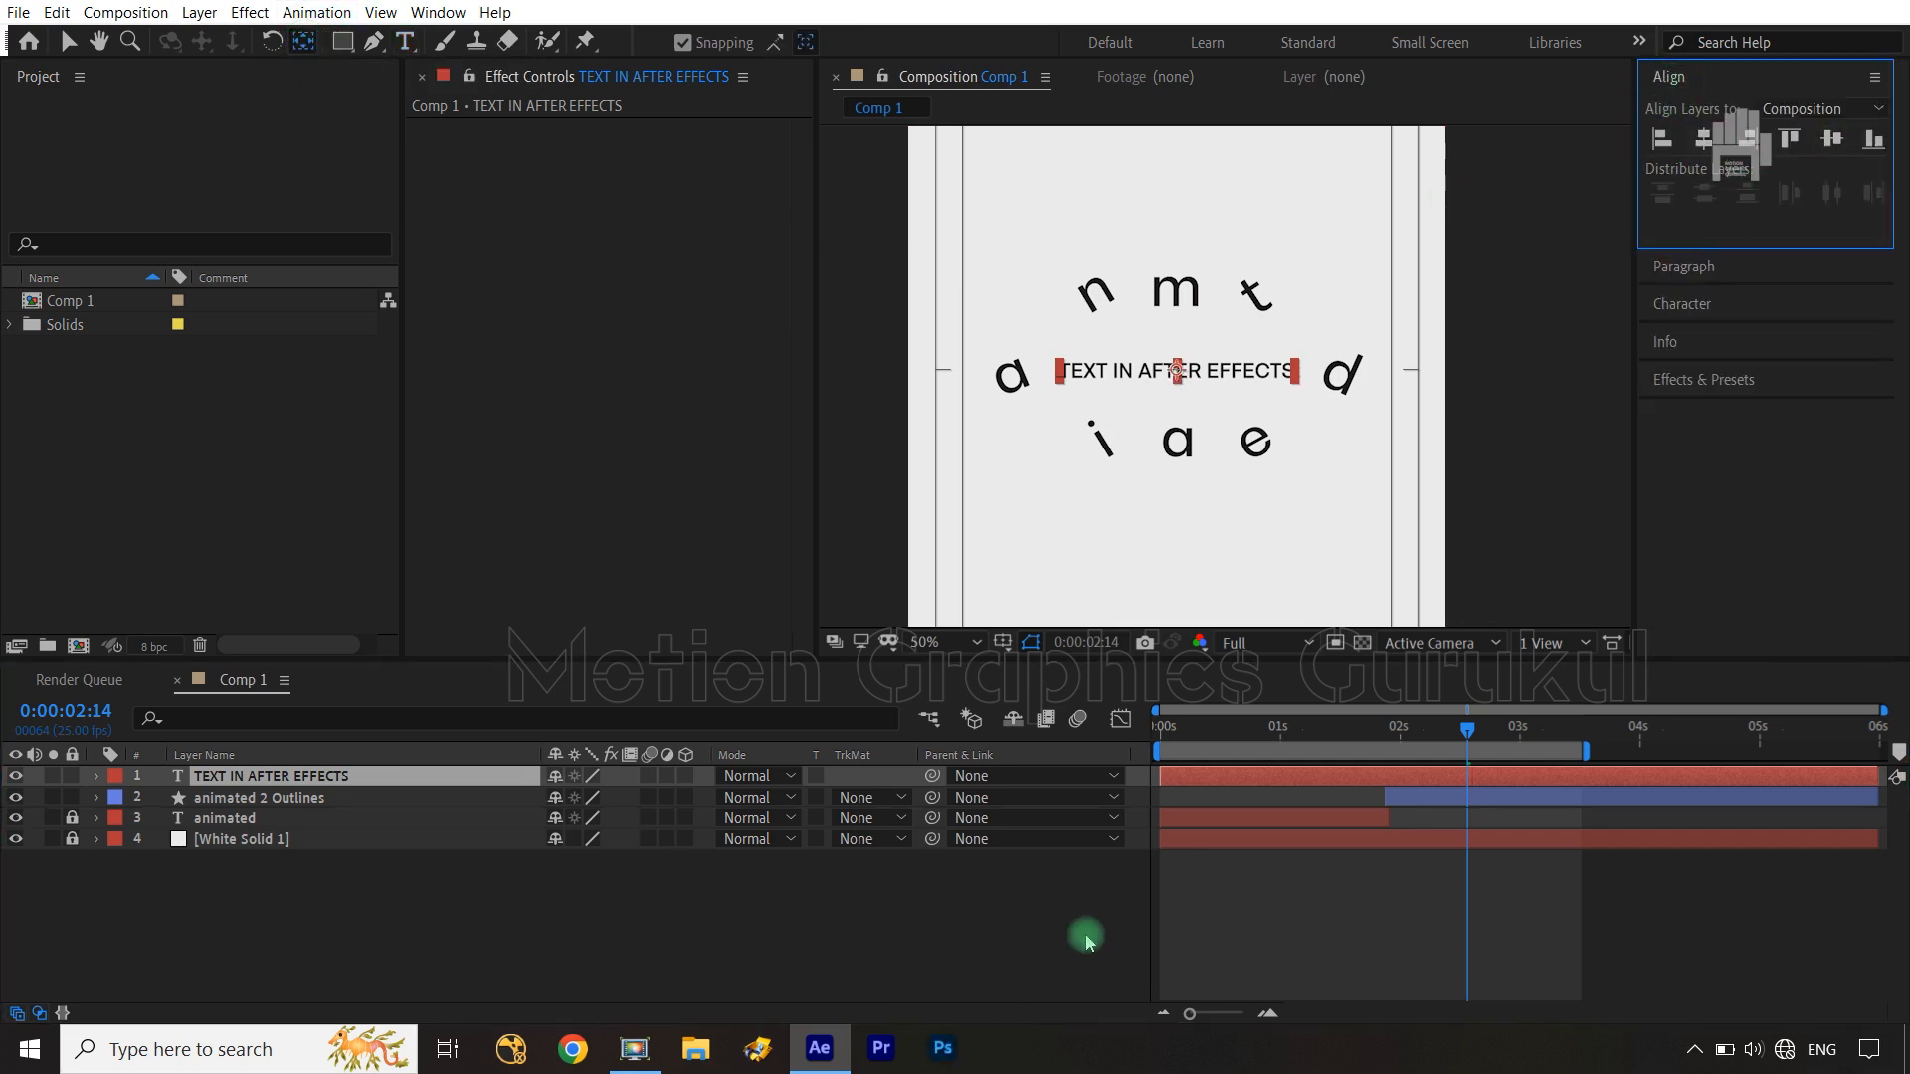
{"action": "left_click", "coordinate": [1015, 928]}
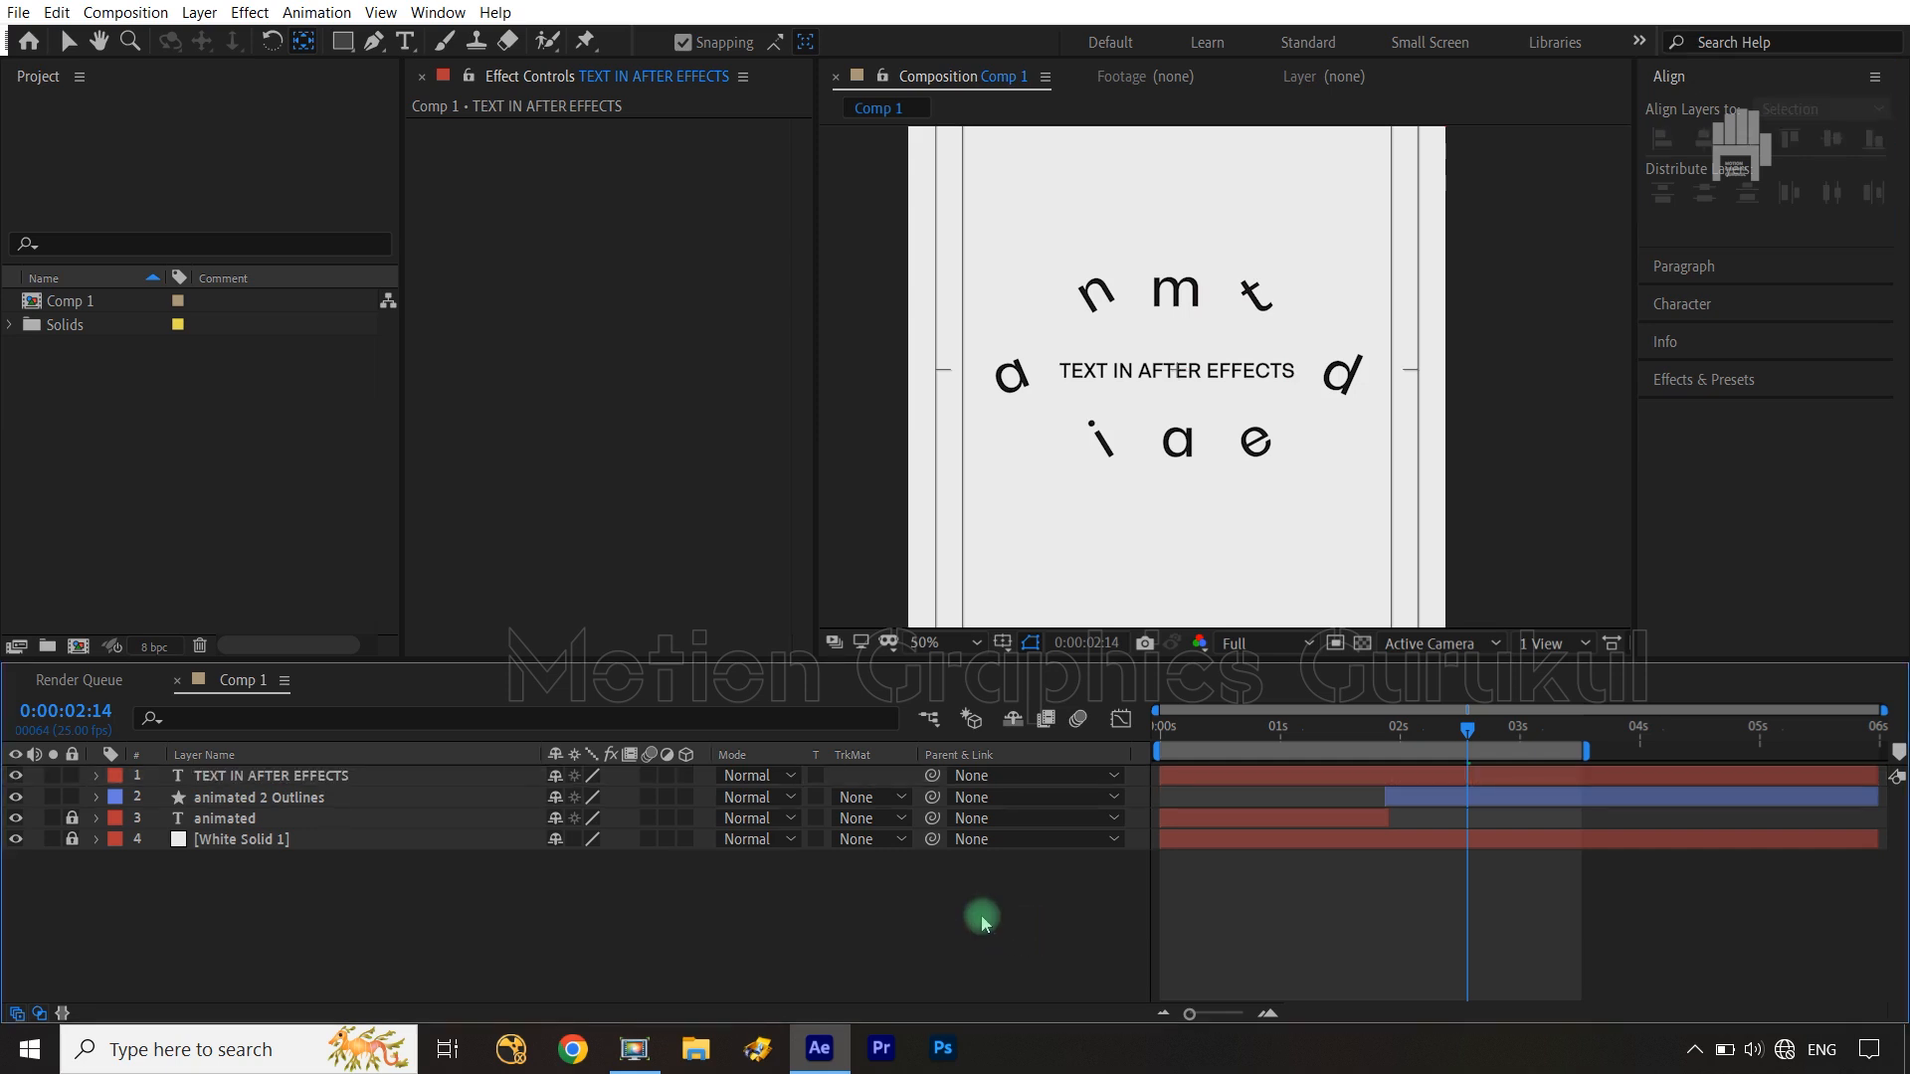
Trim the "TEXT IN AFTER EFFECTS" layer to run from 0:00:02:00 to 0:00:02:20, using the outlines' Path keyframes as reference
{"action": "left_click_drag", "start_coordinate": [1474, 733], "coordinate": [1397, 736]}
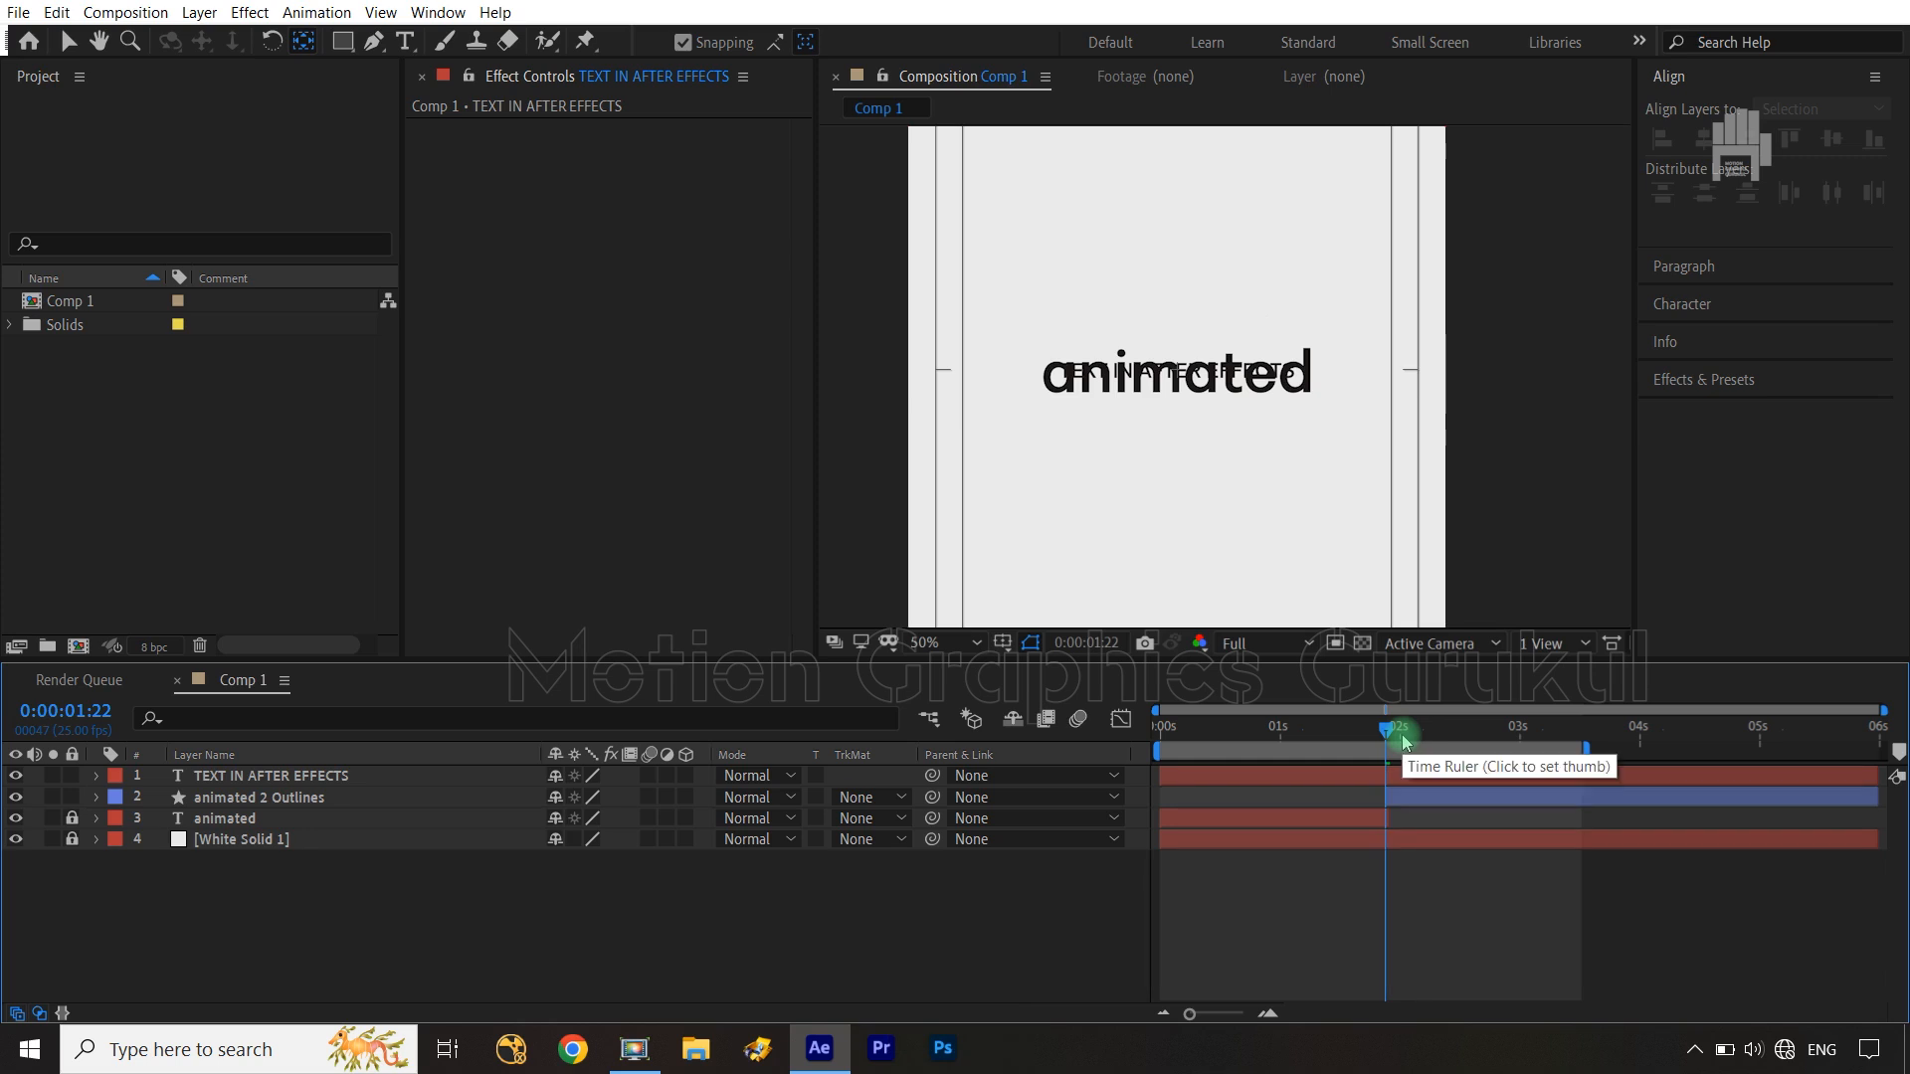
{"action": "left_click", "coordinate": [311, 799]}
{"action": "key", "text": "u"}
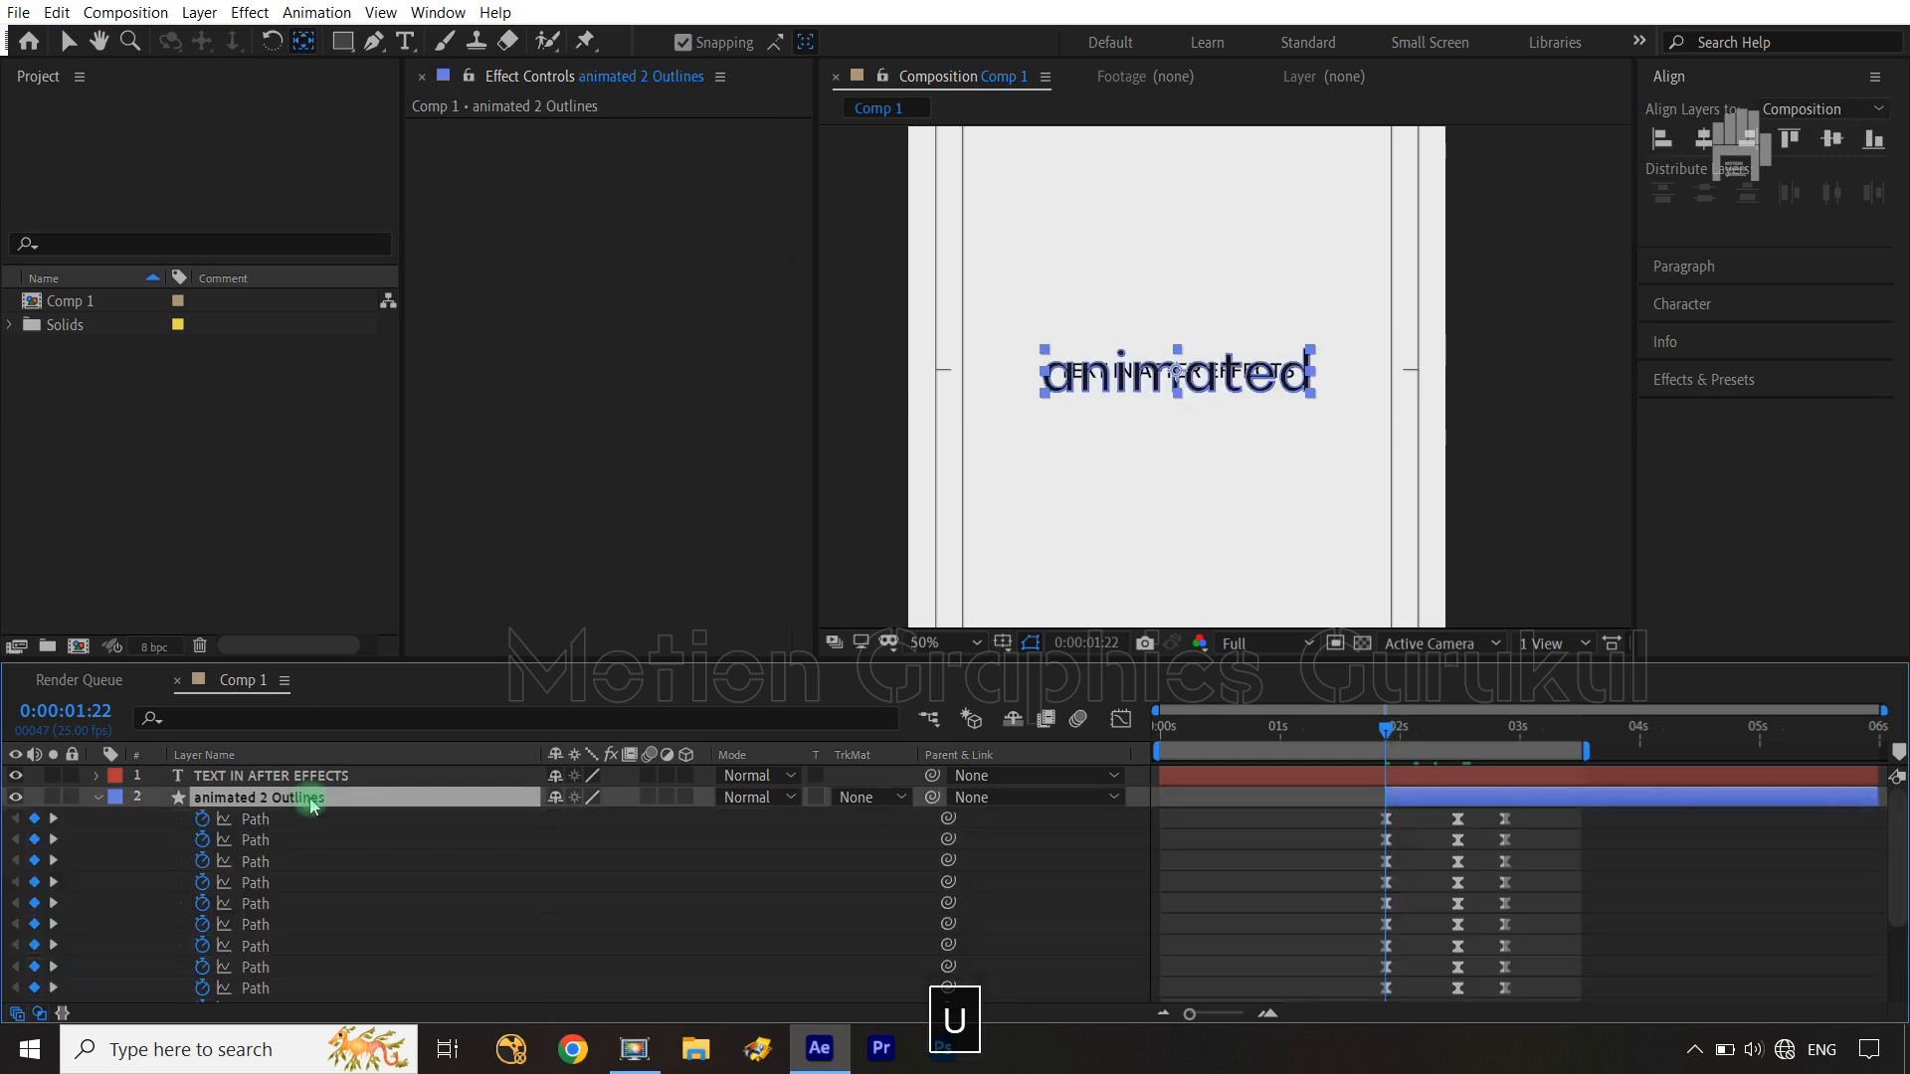
{"action": "key", "text": "ctrl+Right"}
{"action": "key", "text": "ctrl+Right"}
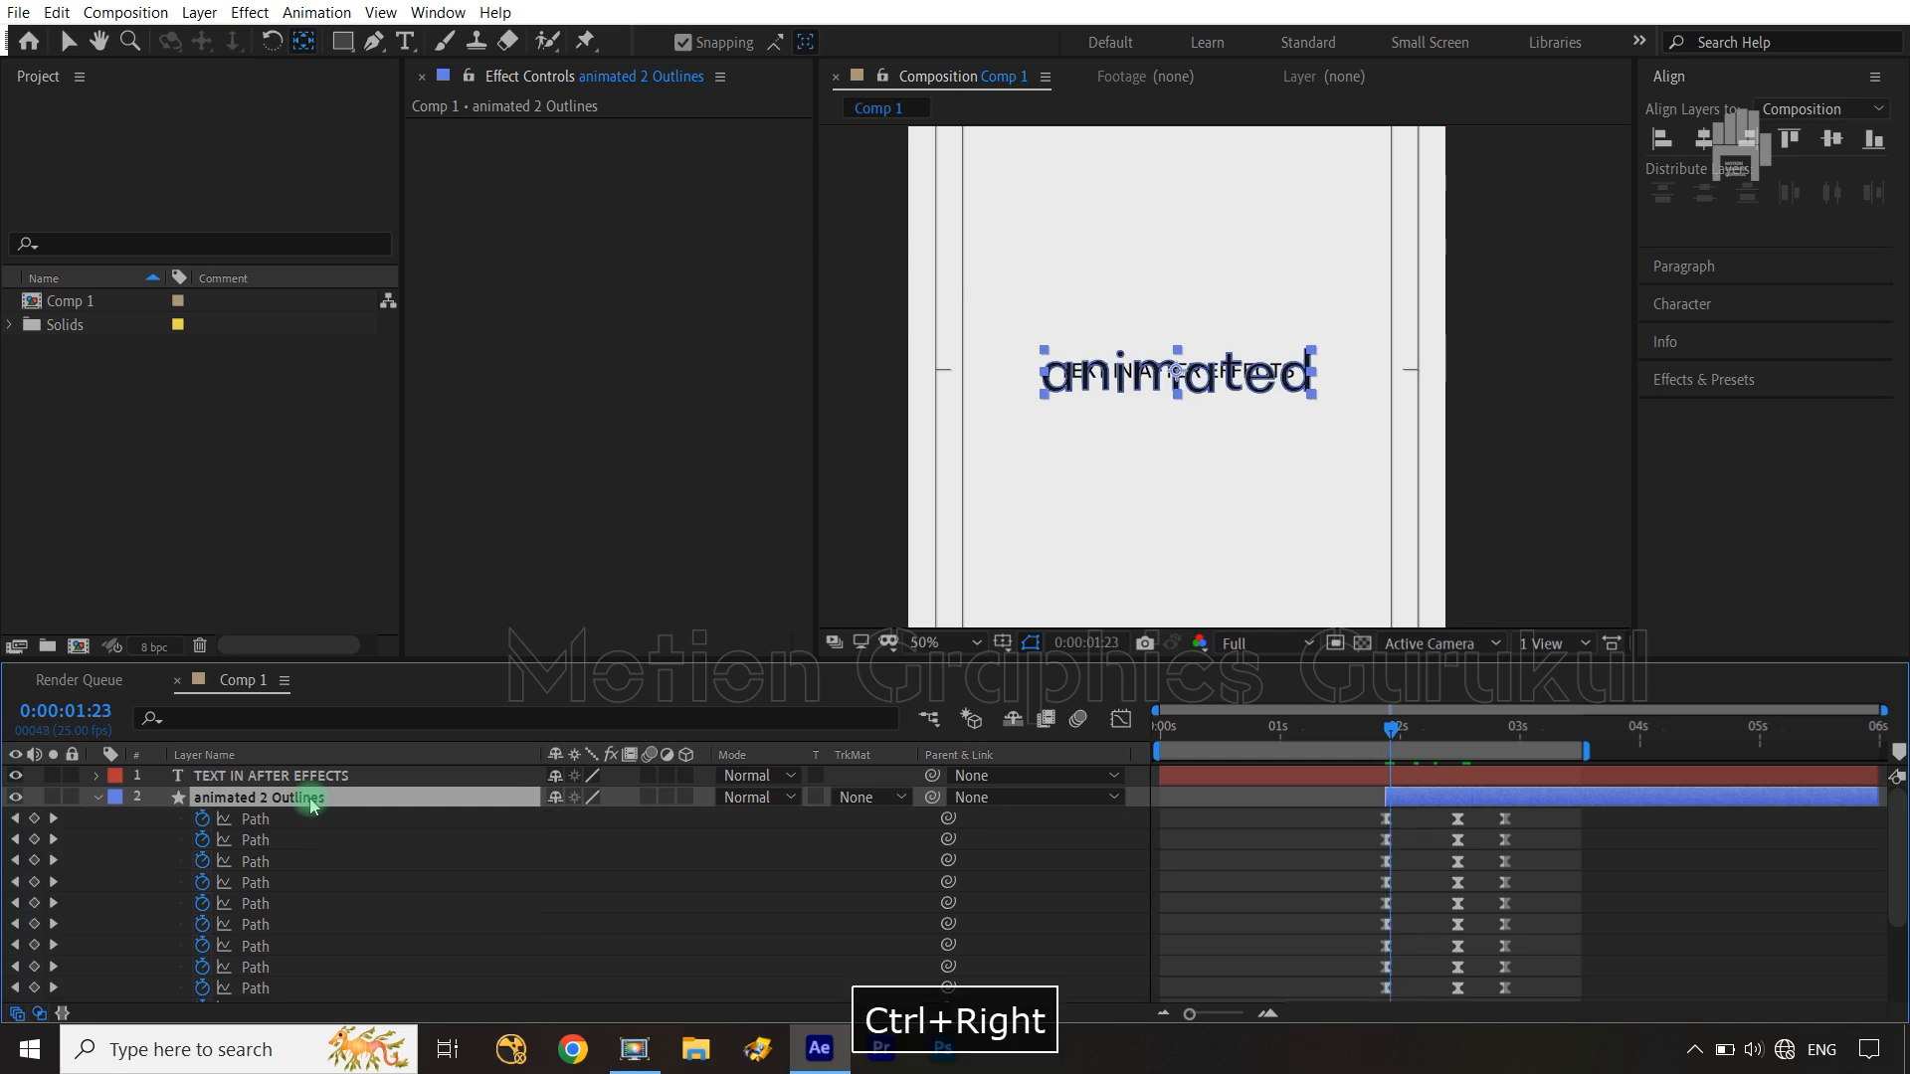
{"action": "key", "text": "ctrl+Right"}
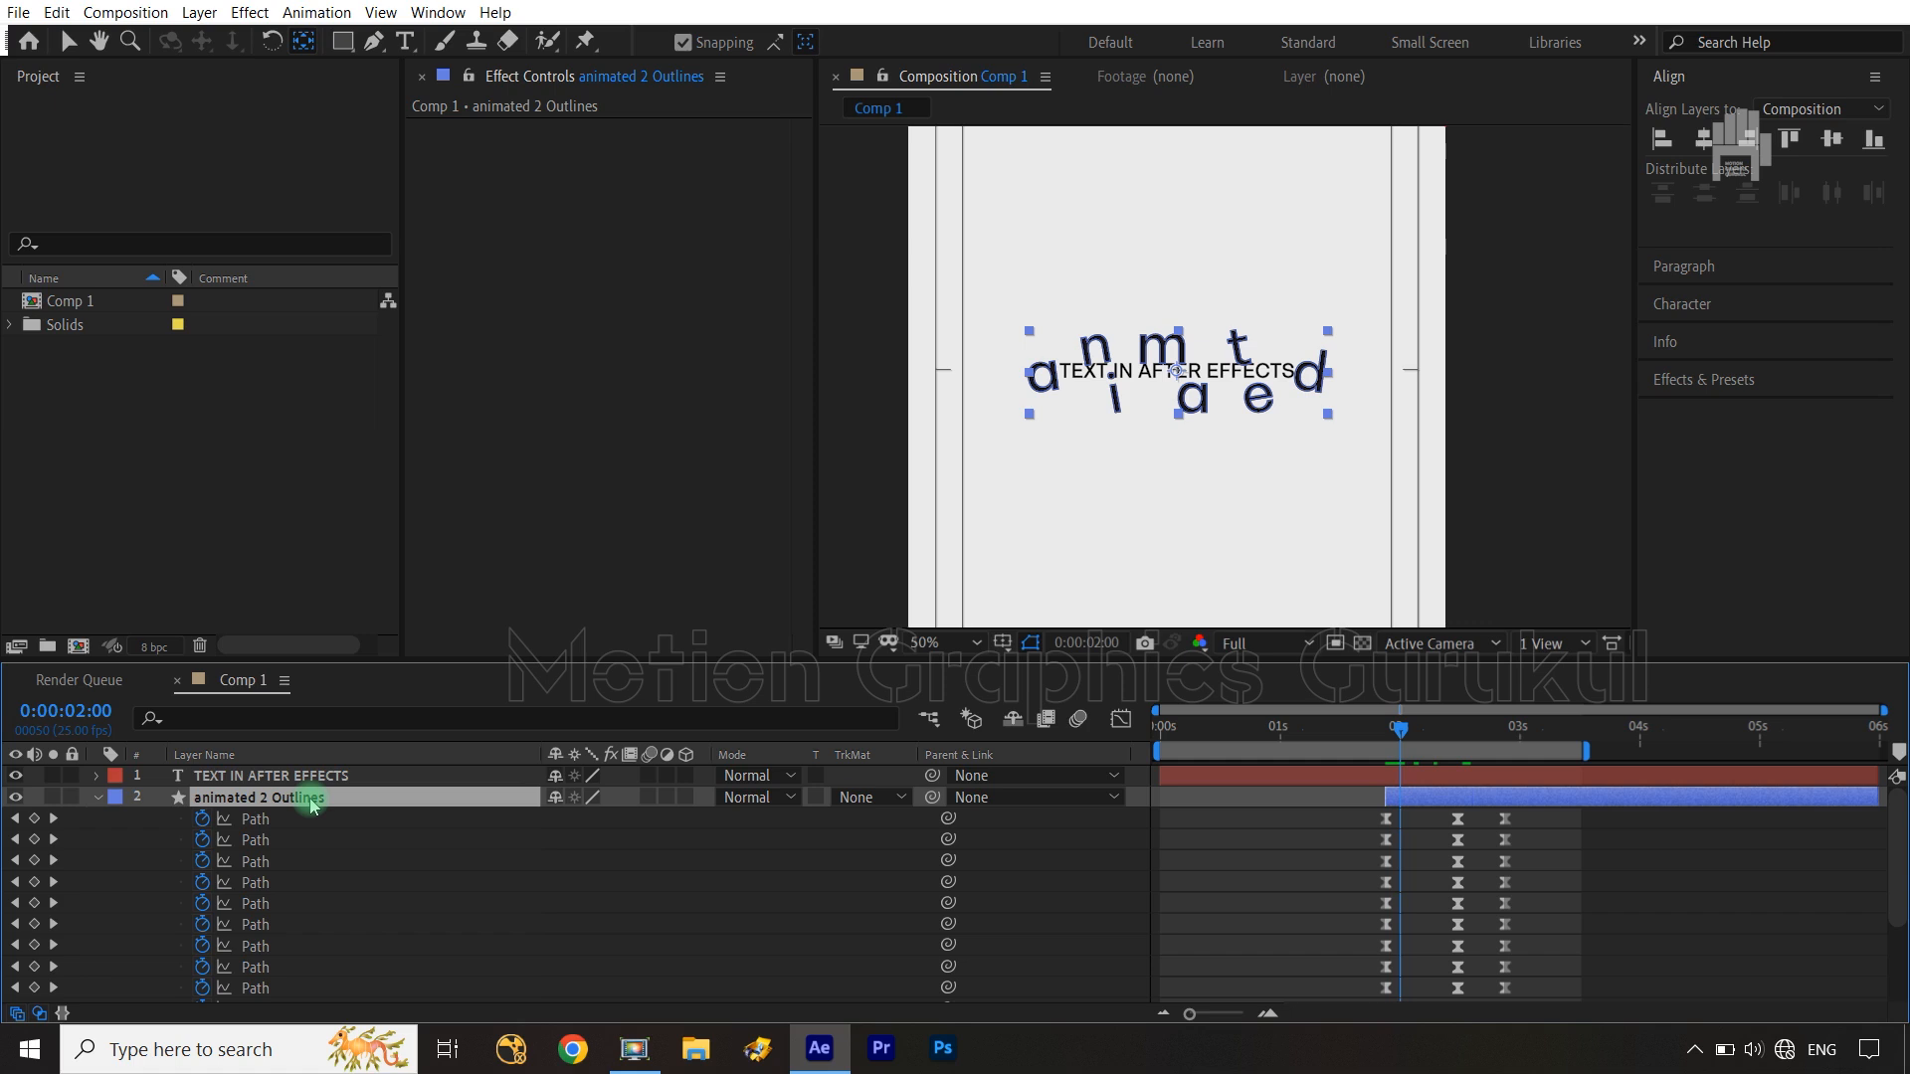
{"action": "left_click", "coordinate": [317, 777]}
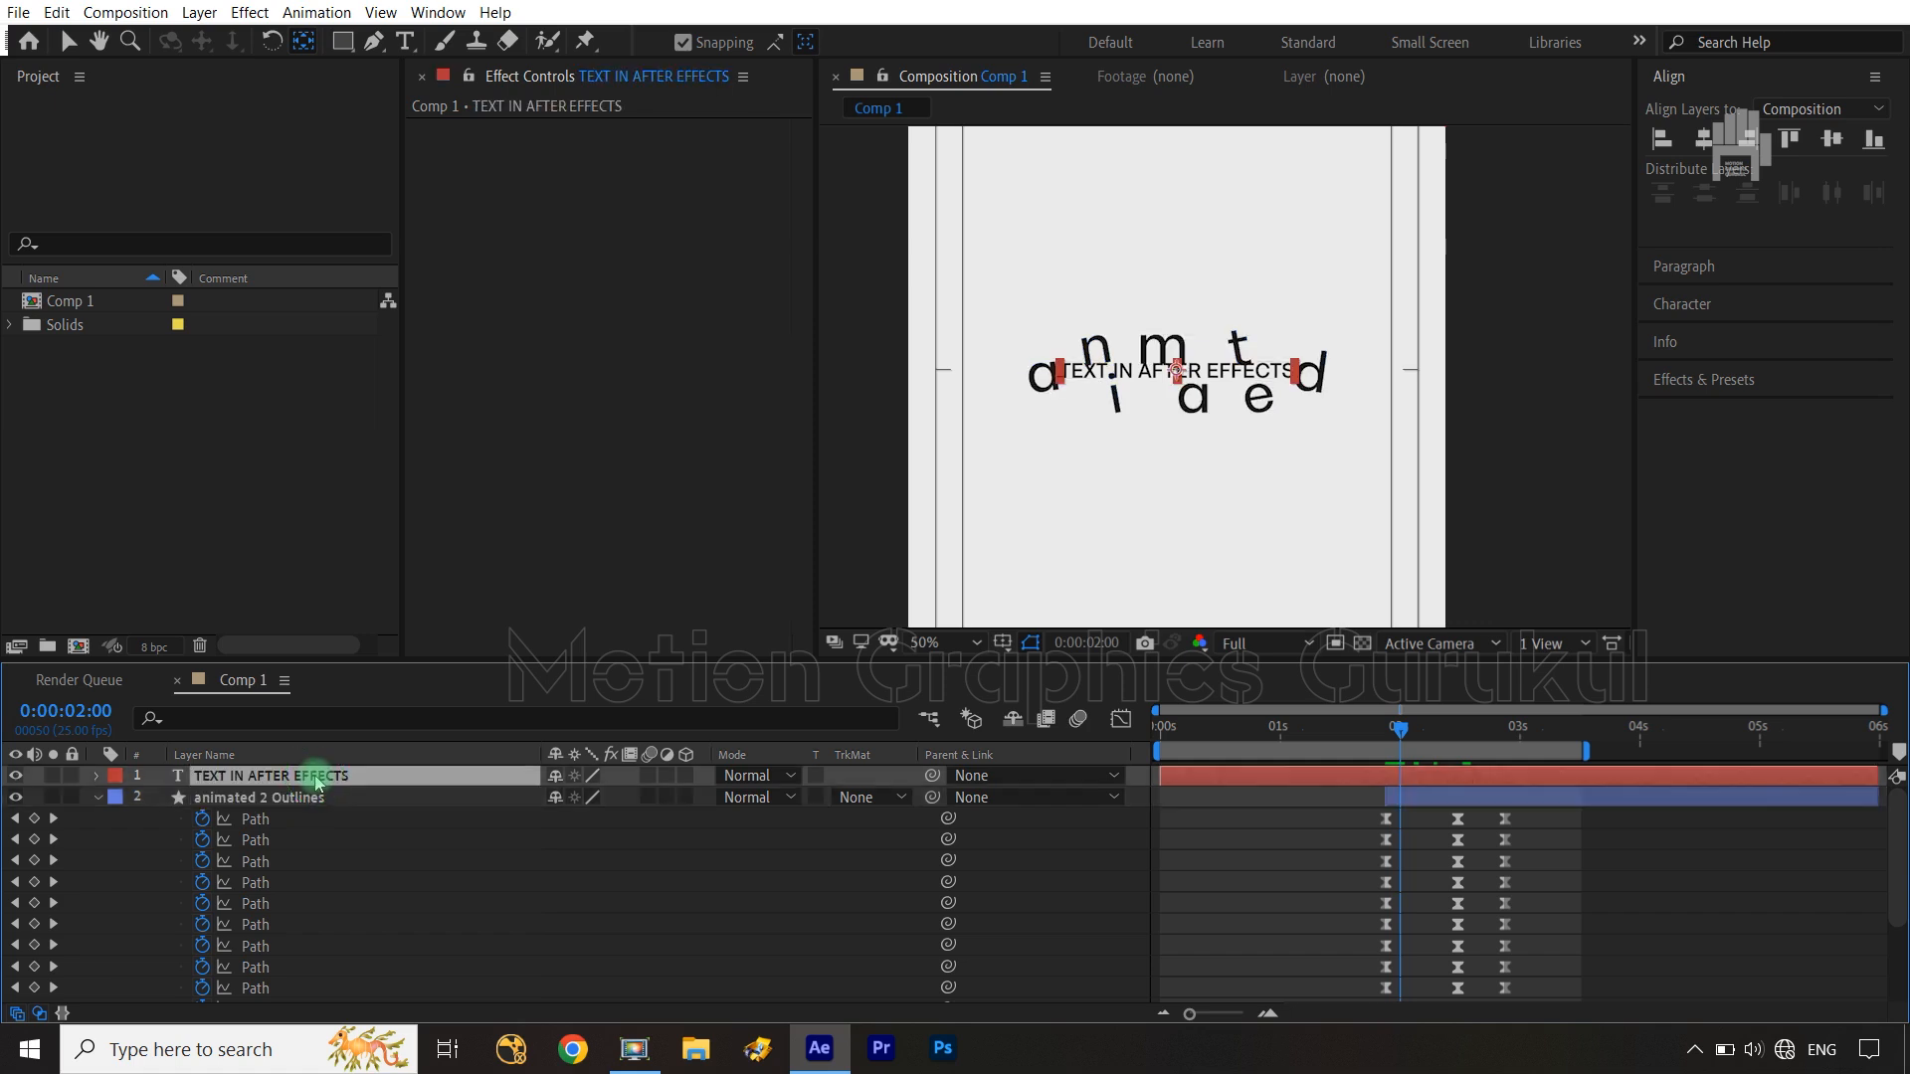
{"action": "key", "text": "alt+bracketleft"}
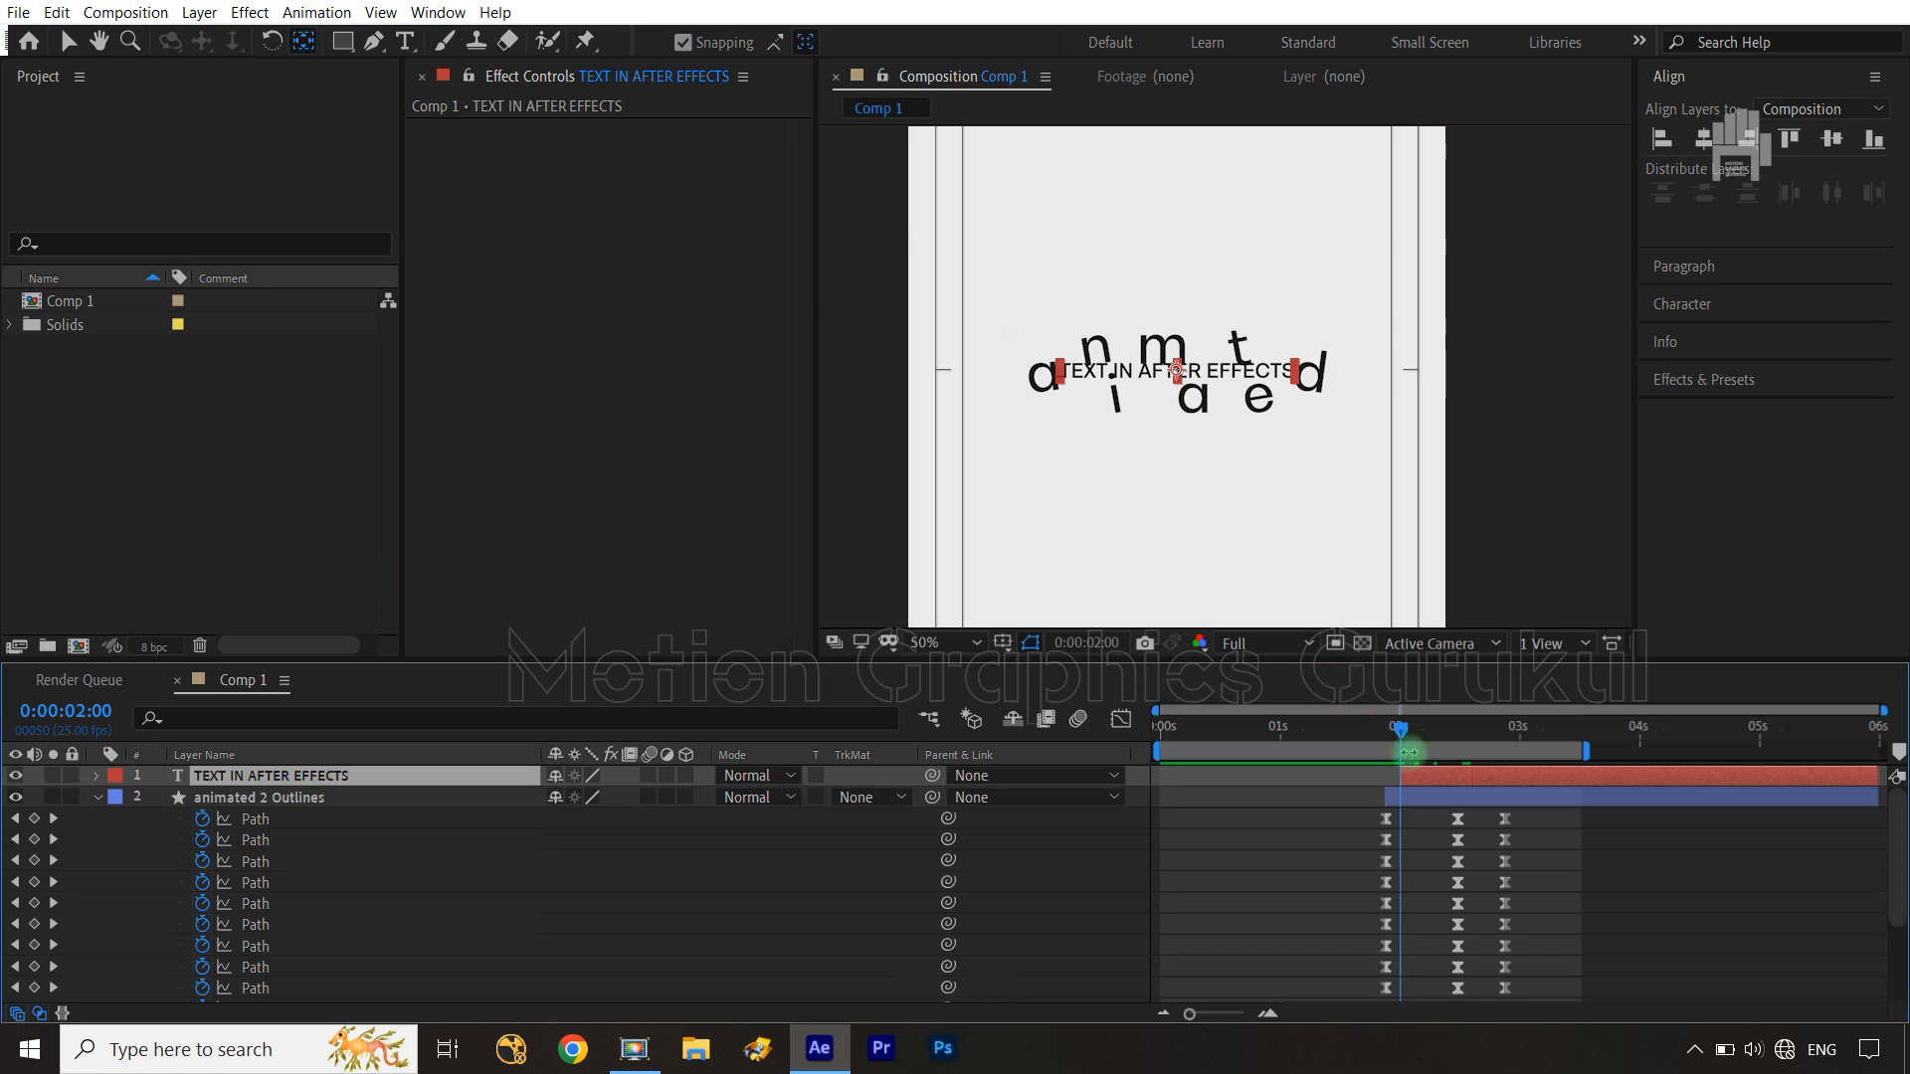
{"action": "left_click_drag", "start_coordinate": [1401, 729], "coordinate": [1496, 730]}
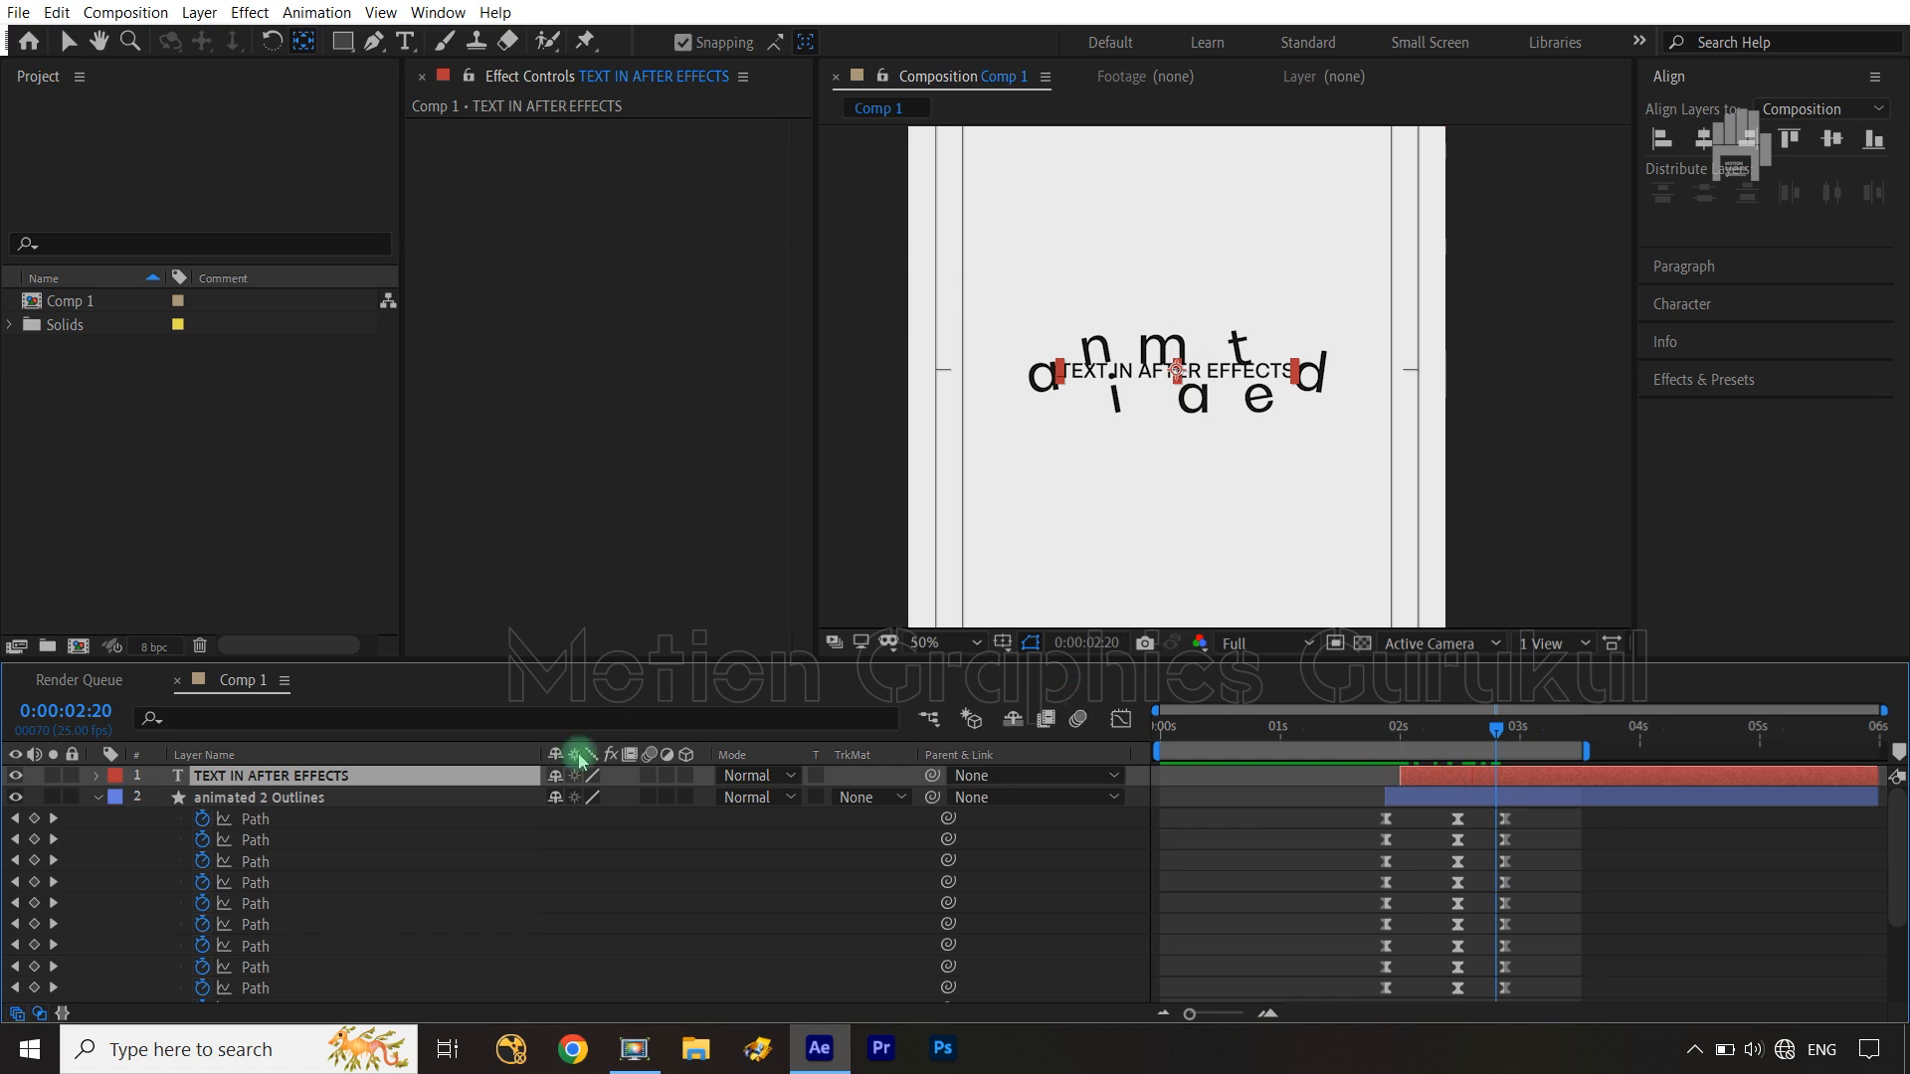
{"action": "key", "text": "alt+bracketright"}
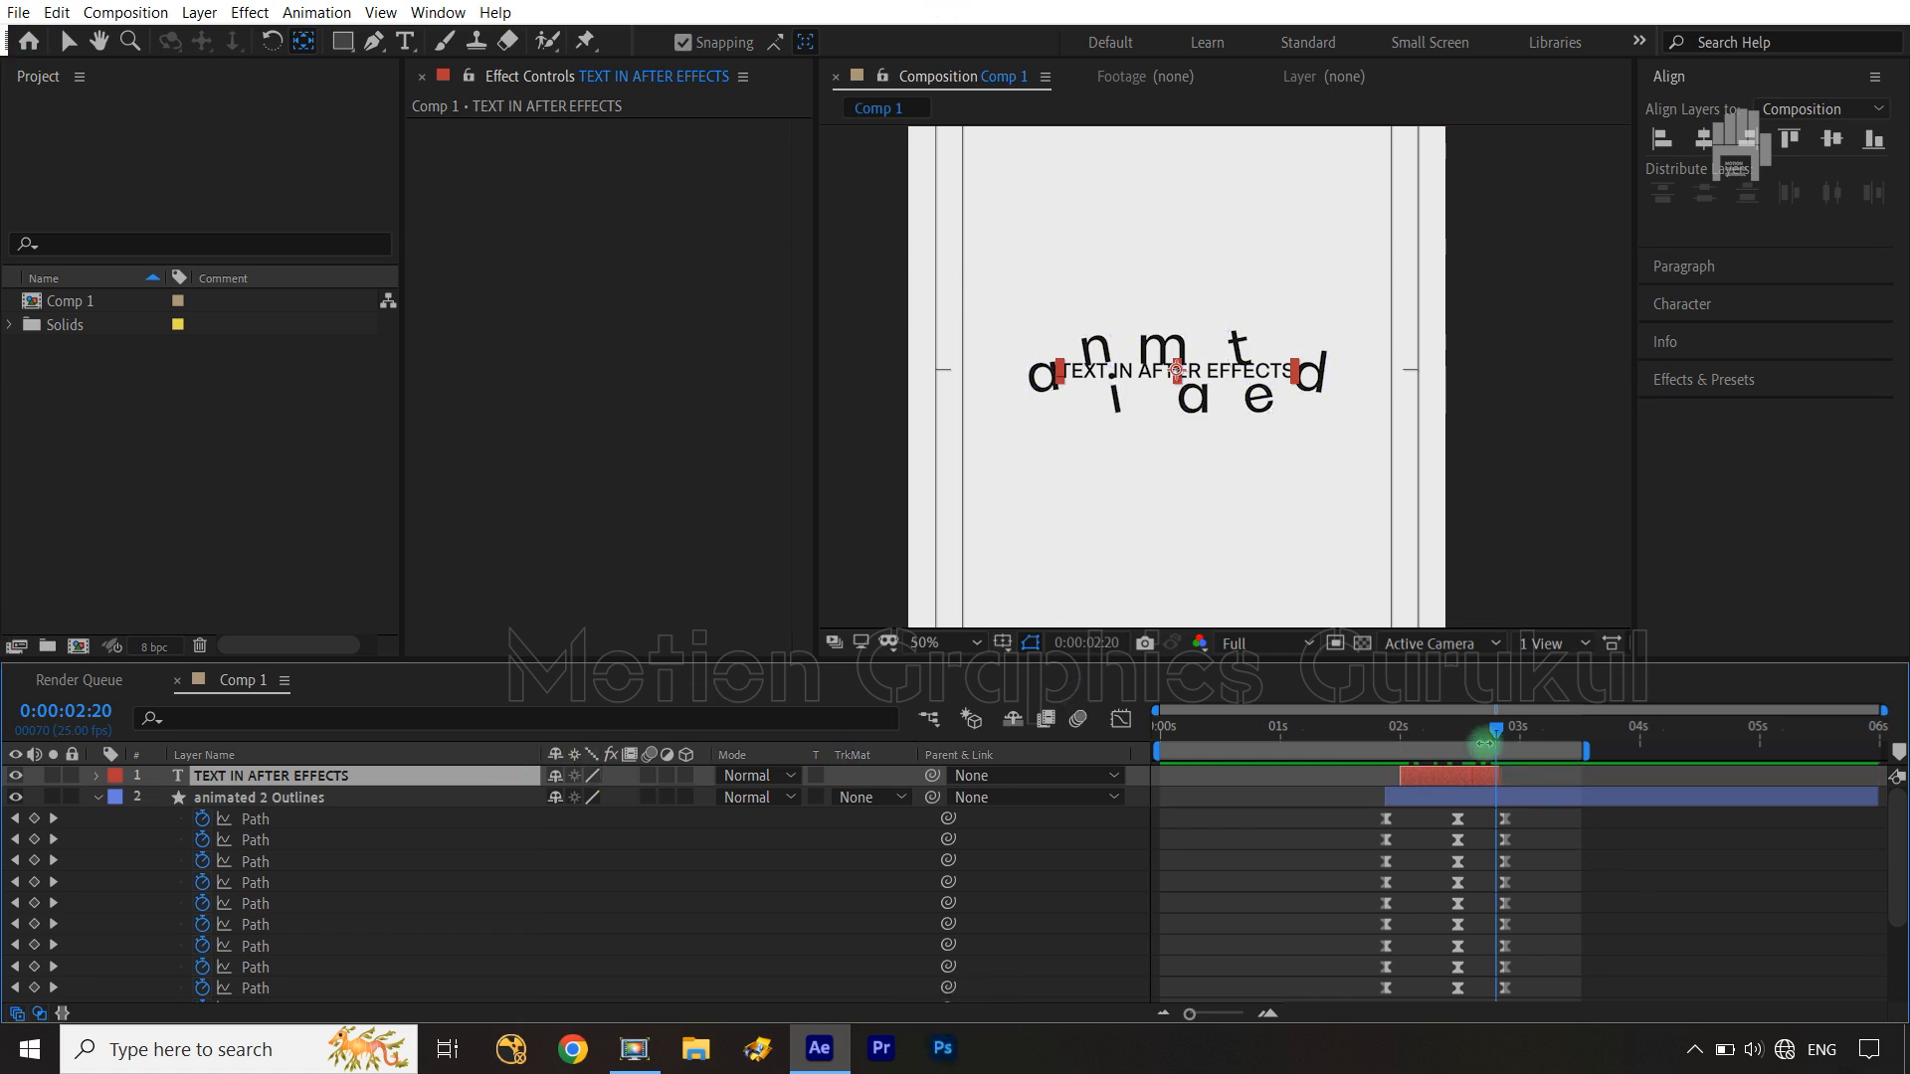
Return the playhead to the start, fit the composition in the viewer and hide the title/action safe overlay
{"action": "key", "text": "Home"}
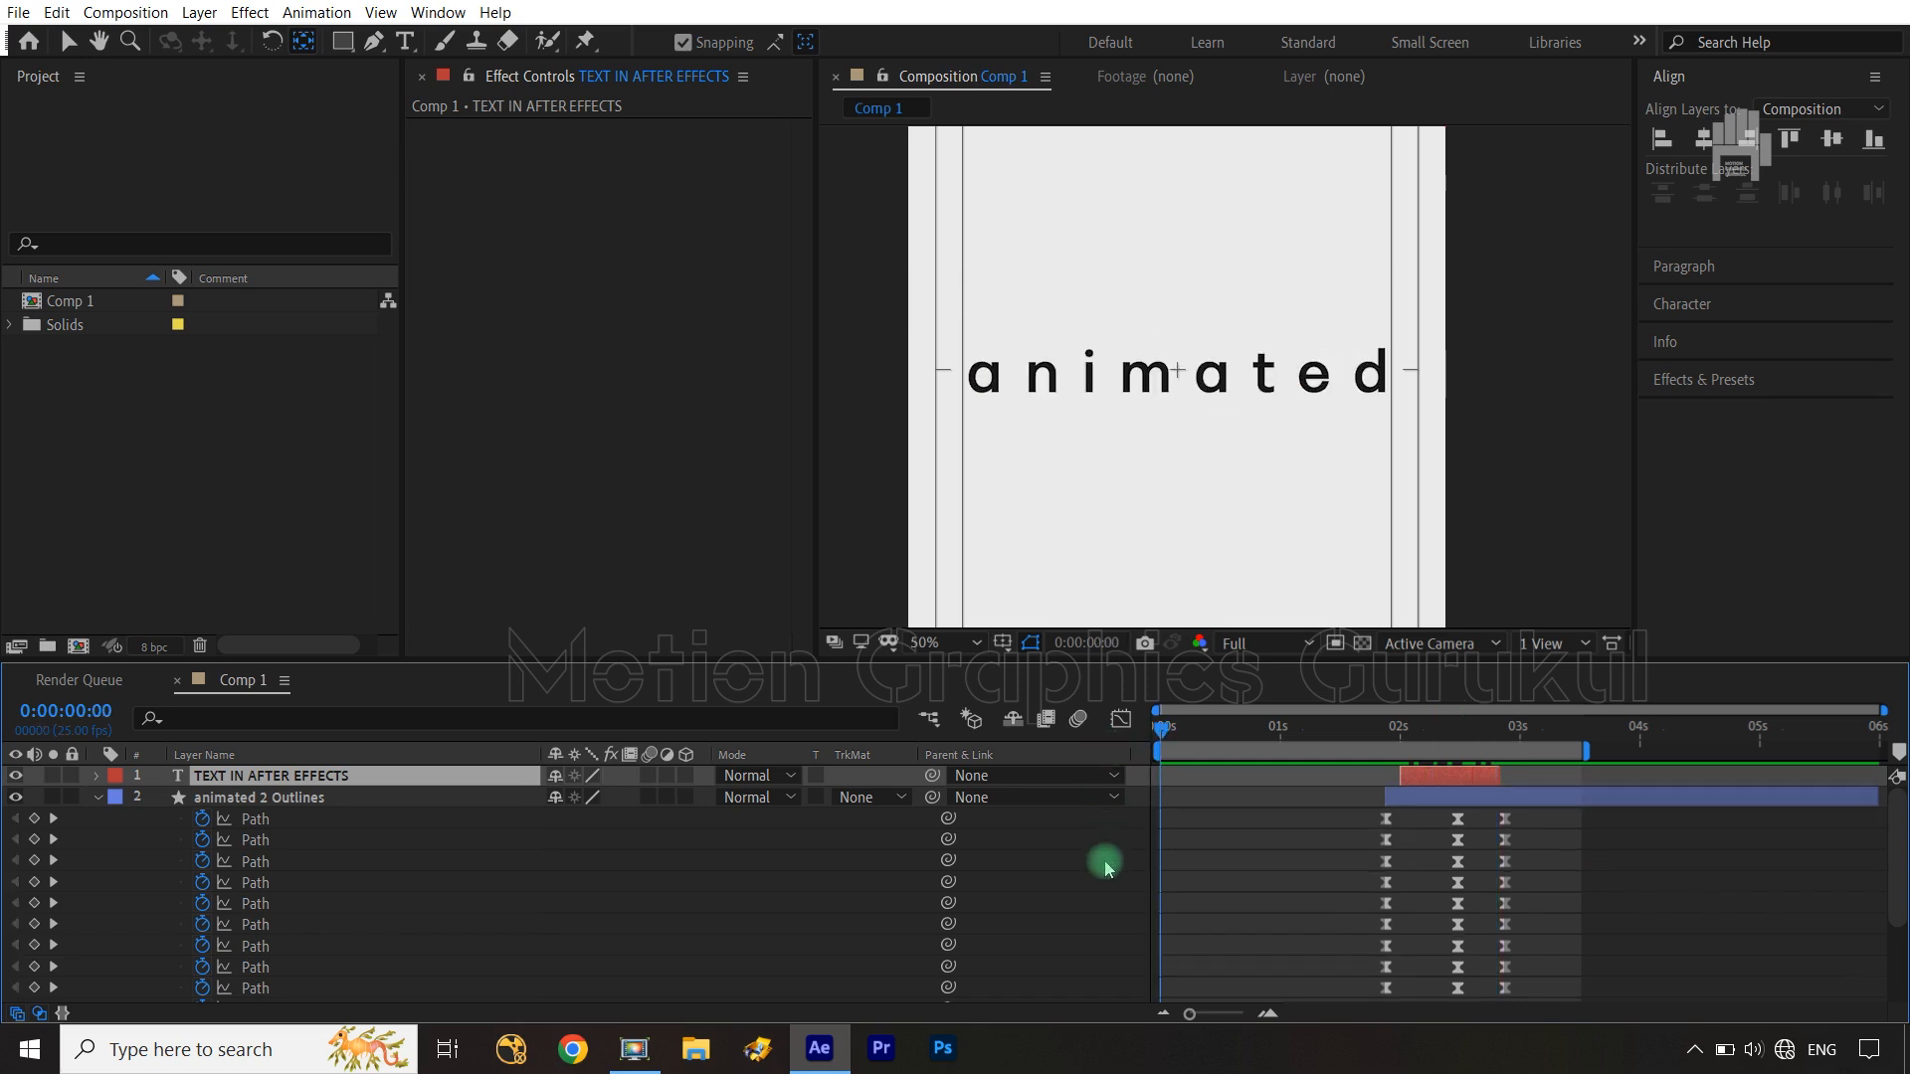
{"action": "key", "text": "shift+slash"}
{"action": "left_click", "coordinate": [1002, 643]}
{"action": "left_click", "coordinate": [1042, 670]}
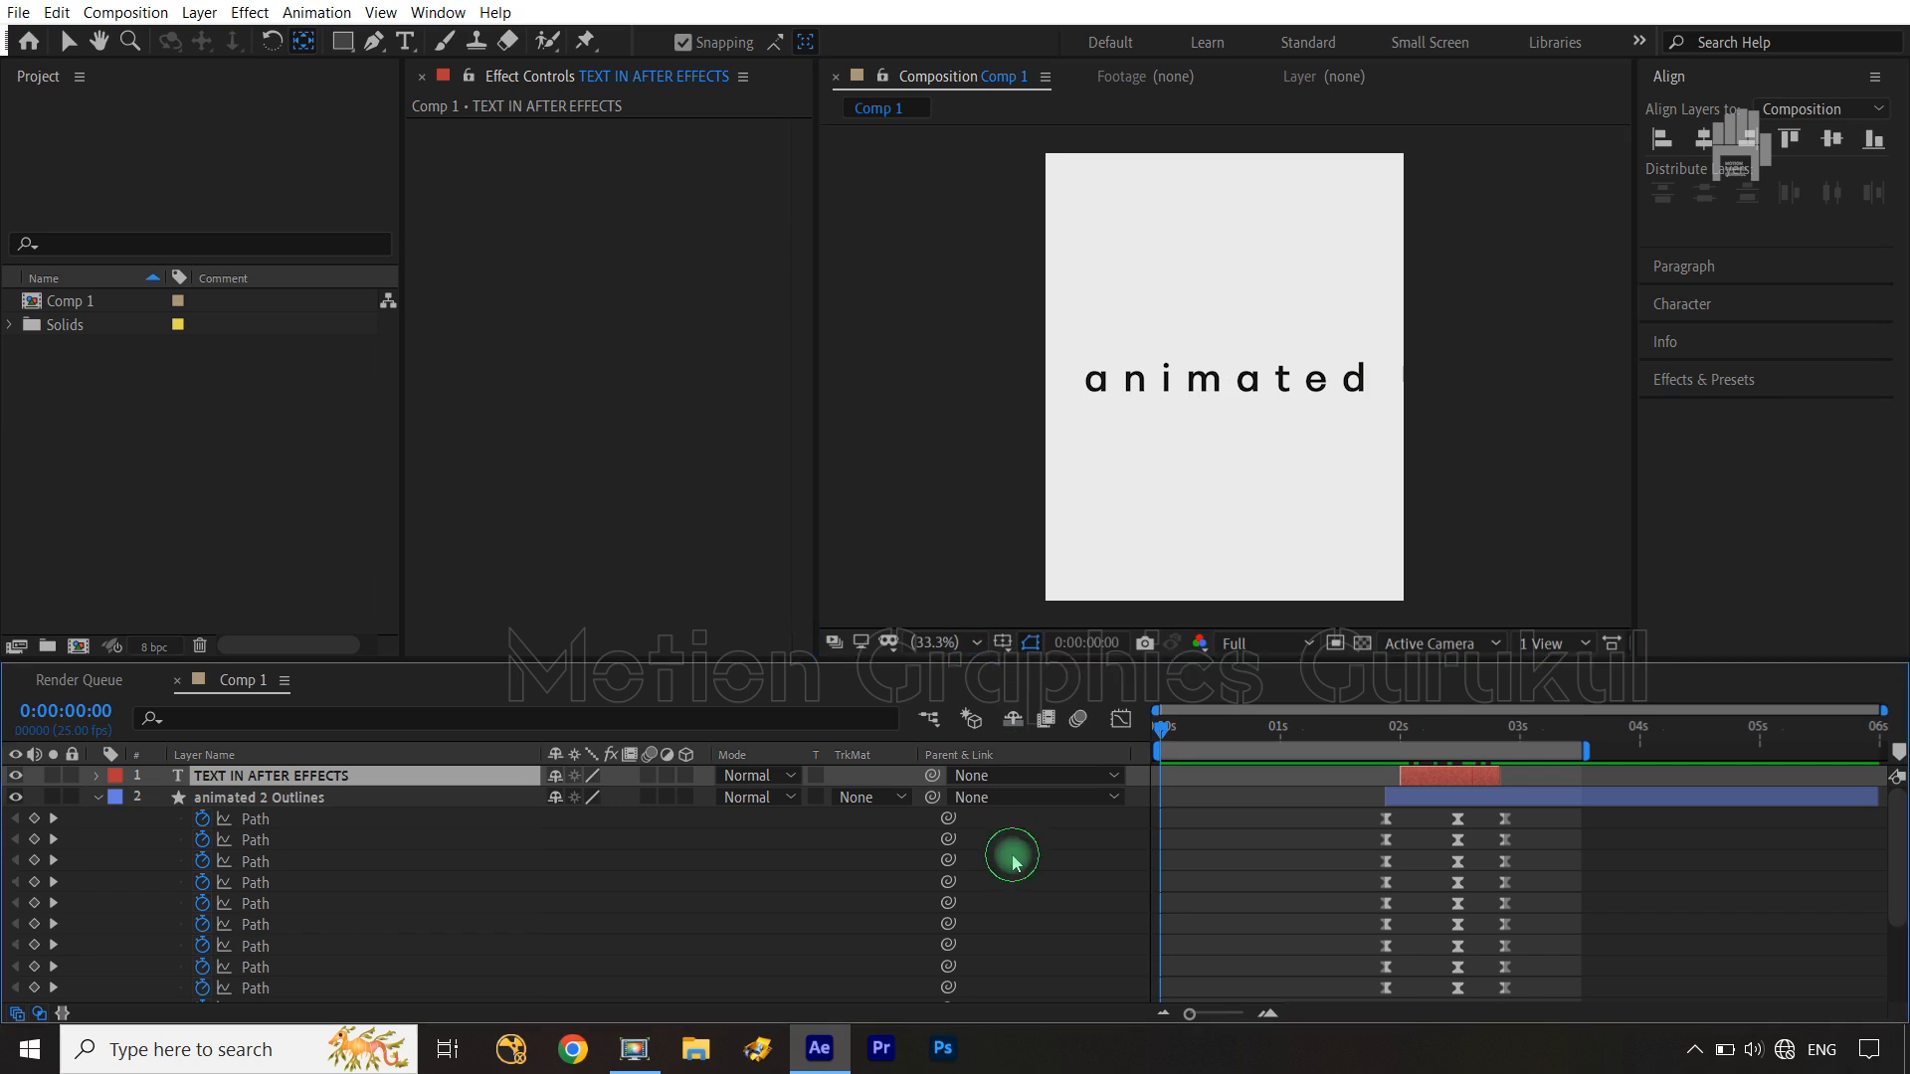
Preview the complete animation from the start, then scrub the timeline to 0:00:02:22 to review it
{"action": "left_click", "coordinate": [1012, 858]}
{"action": "key", "text": "space"}
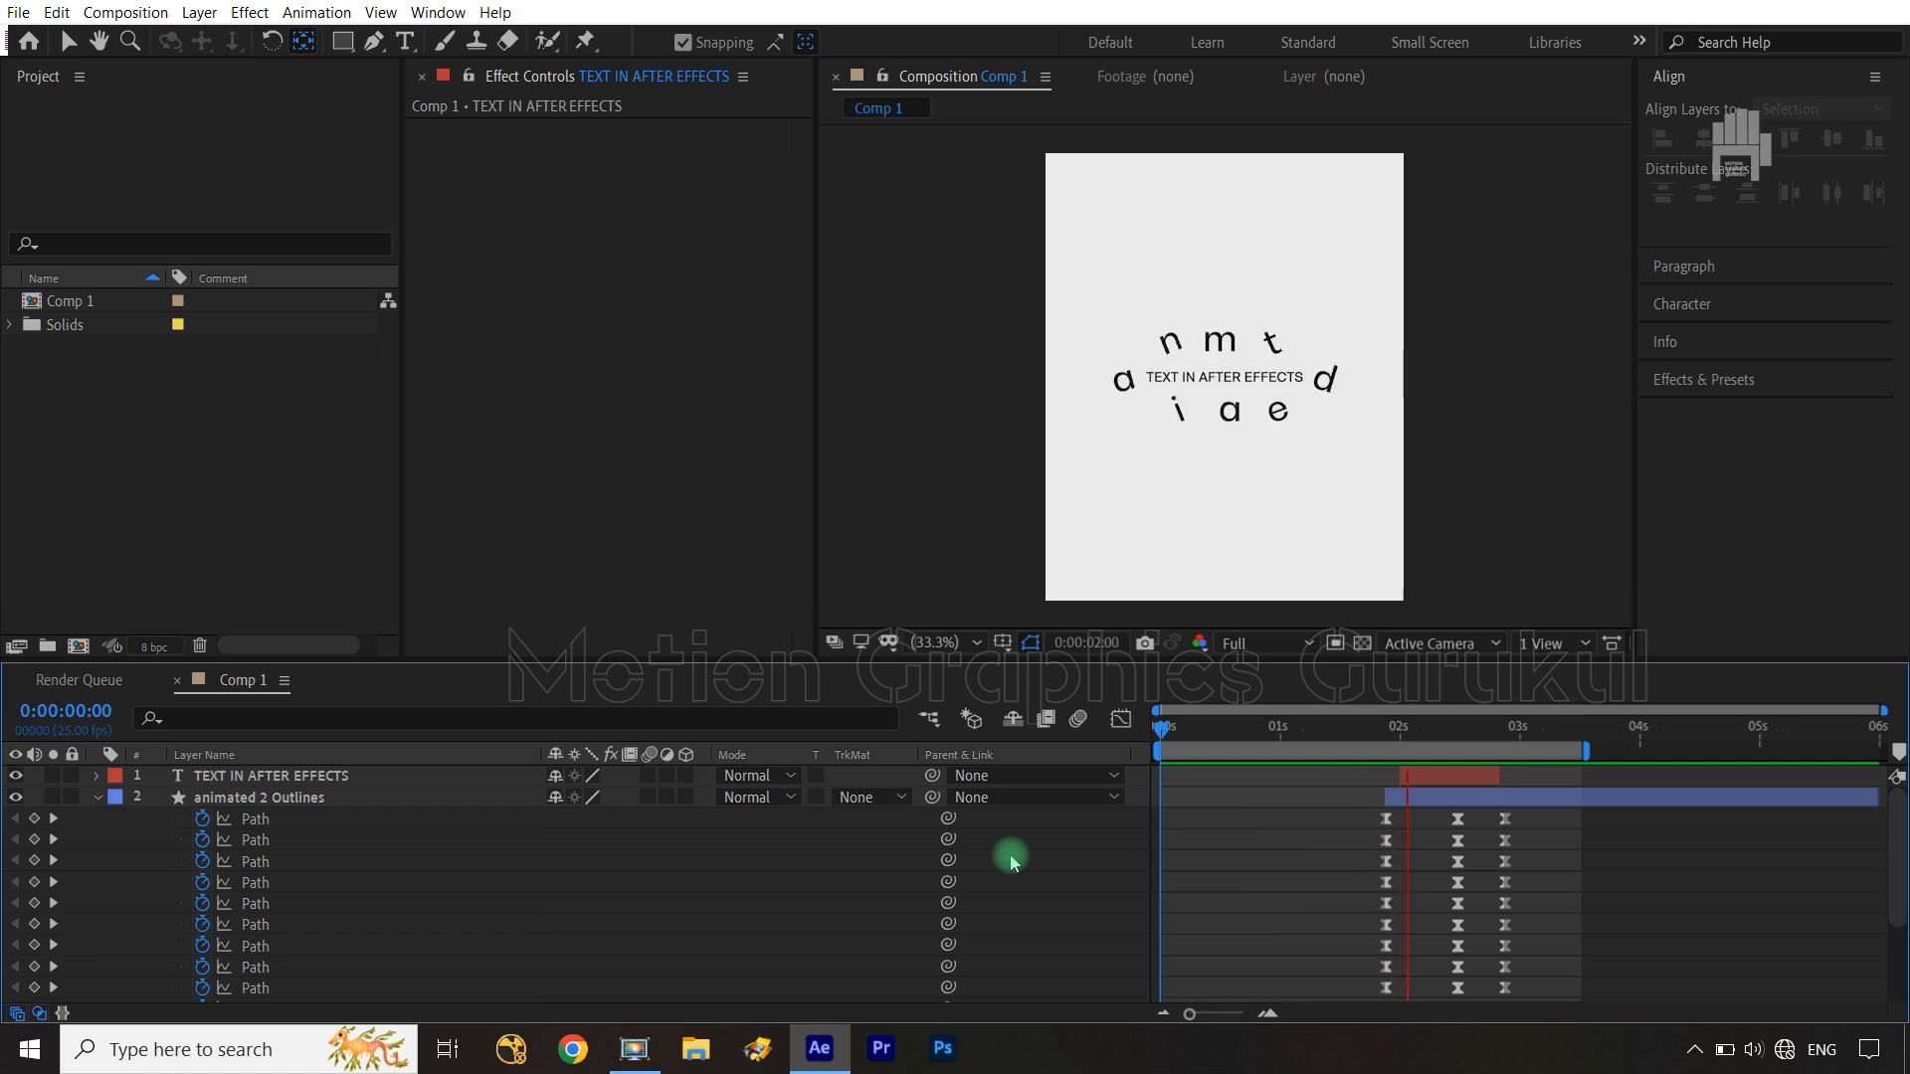
{"action": "key", "text": "space"}
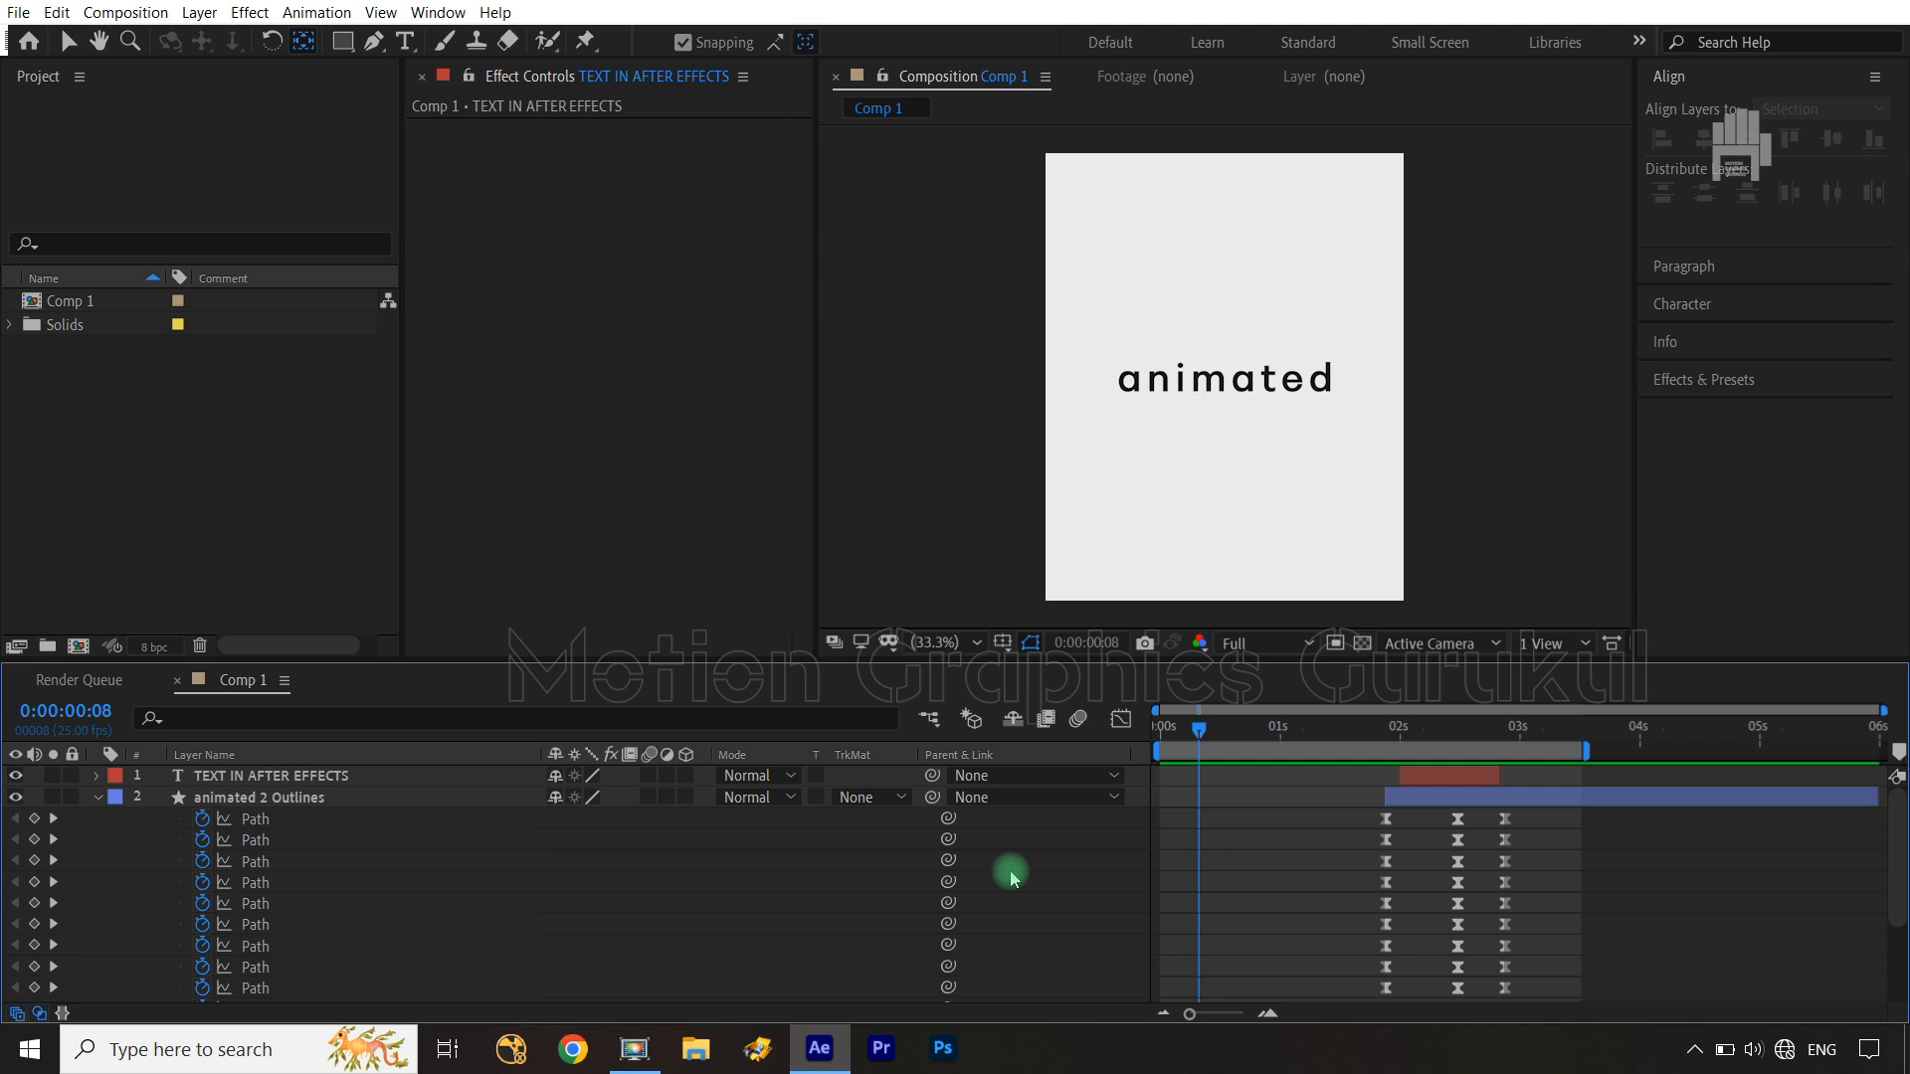
{"action": "left_click_drag", "start_coordinate": [1201, 729], "coordinate": [1507, 770]}
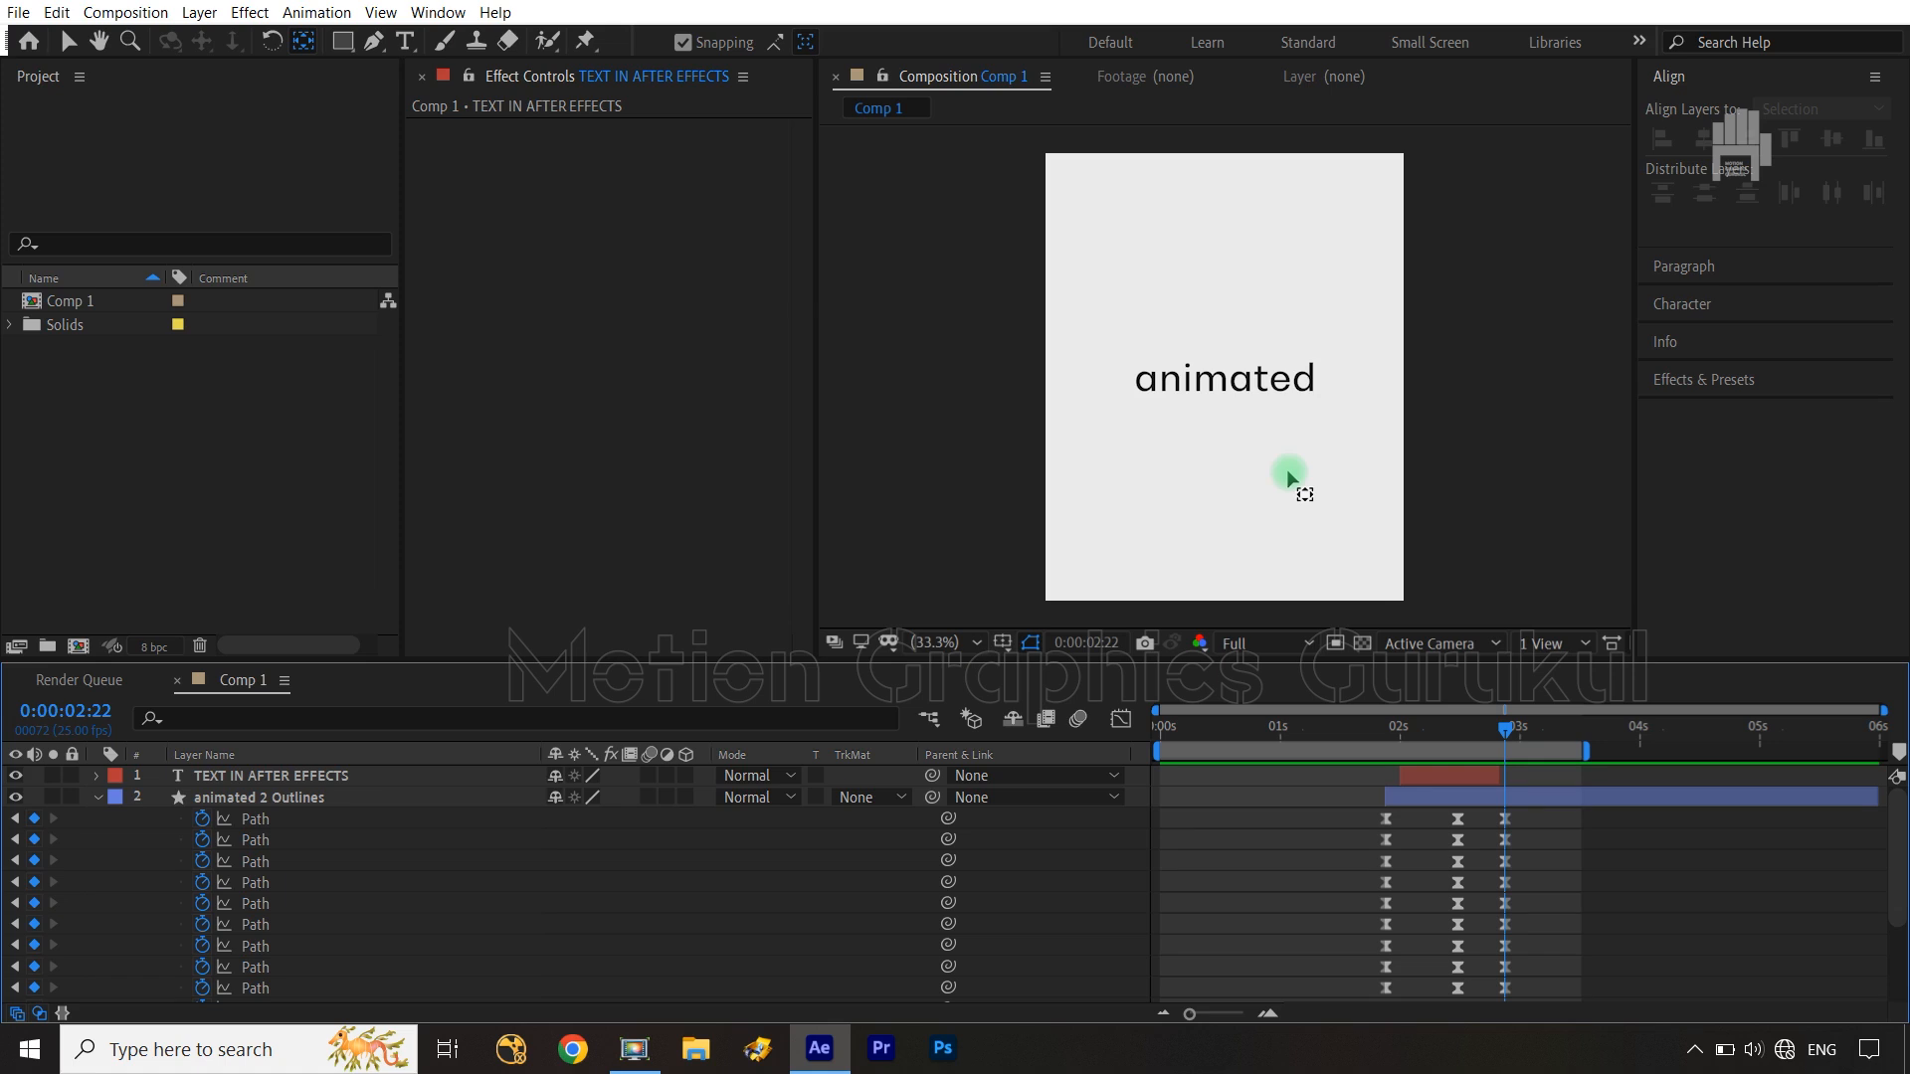
Duplicate the "TEXT IN AFTER EFFECTS" layer and move the copy in time to start at 0:00:02:22
{"action": "left_click_drag", "start_coordinate": [1525, 714], "coordinate": [1459, 722]}
{"action": "left_click", "coordinate": [1179, 424]}
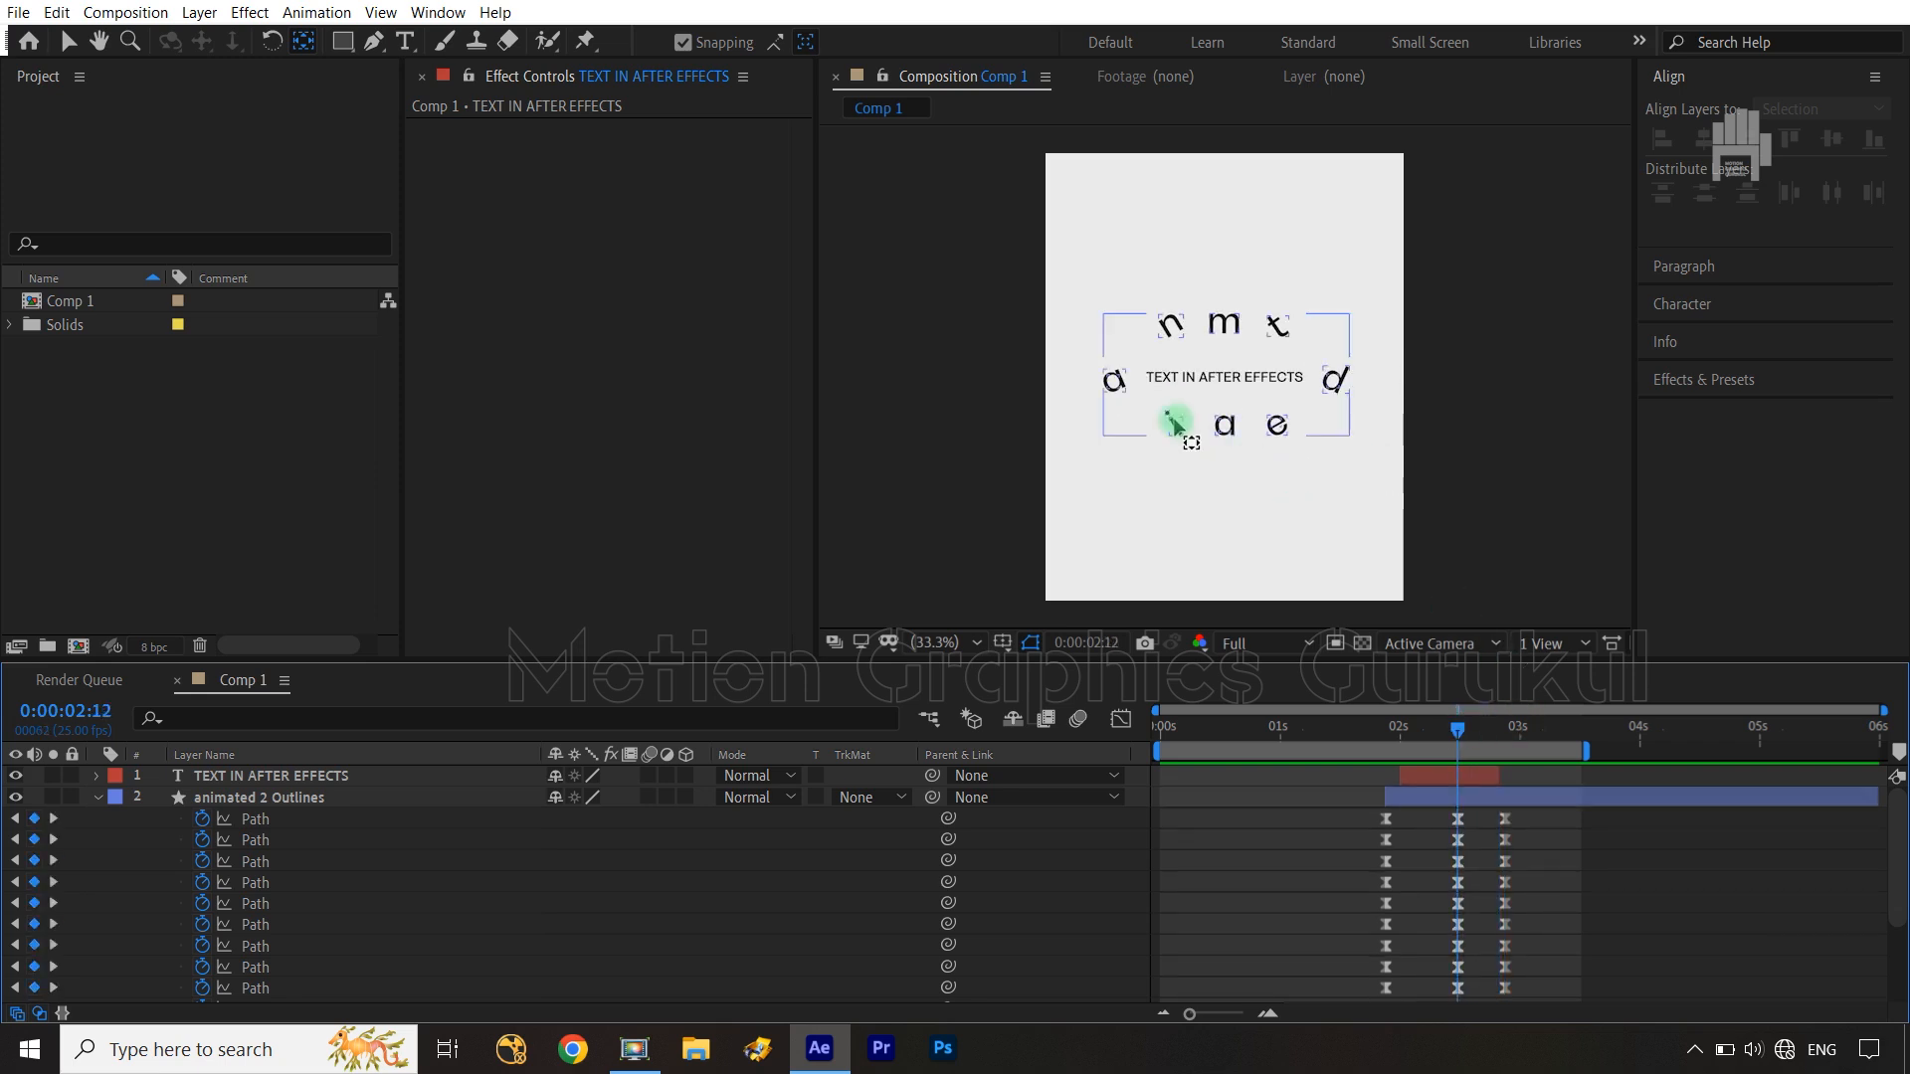
{"action": "left_click", "coordinate": [1456, 725]}
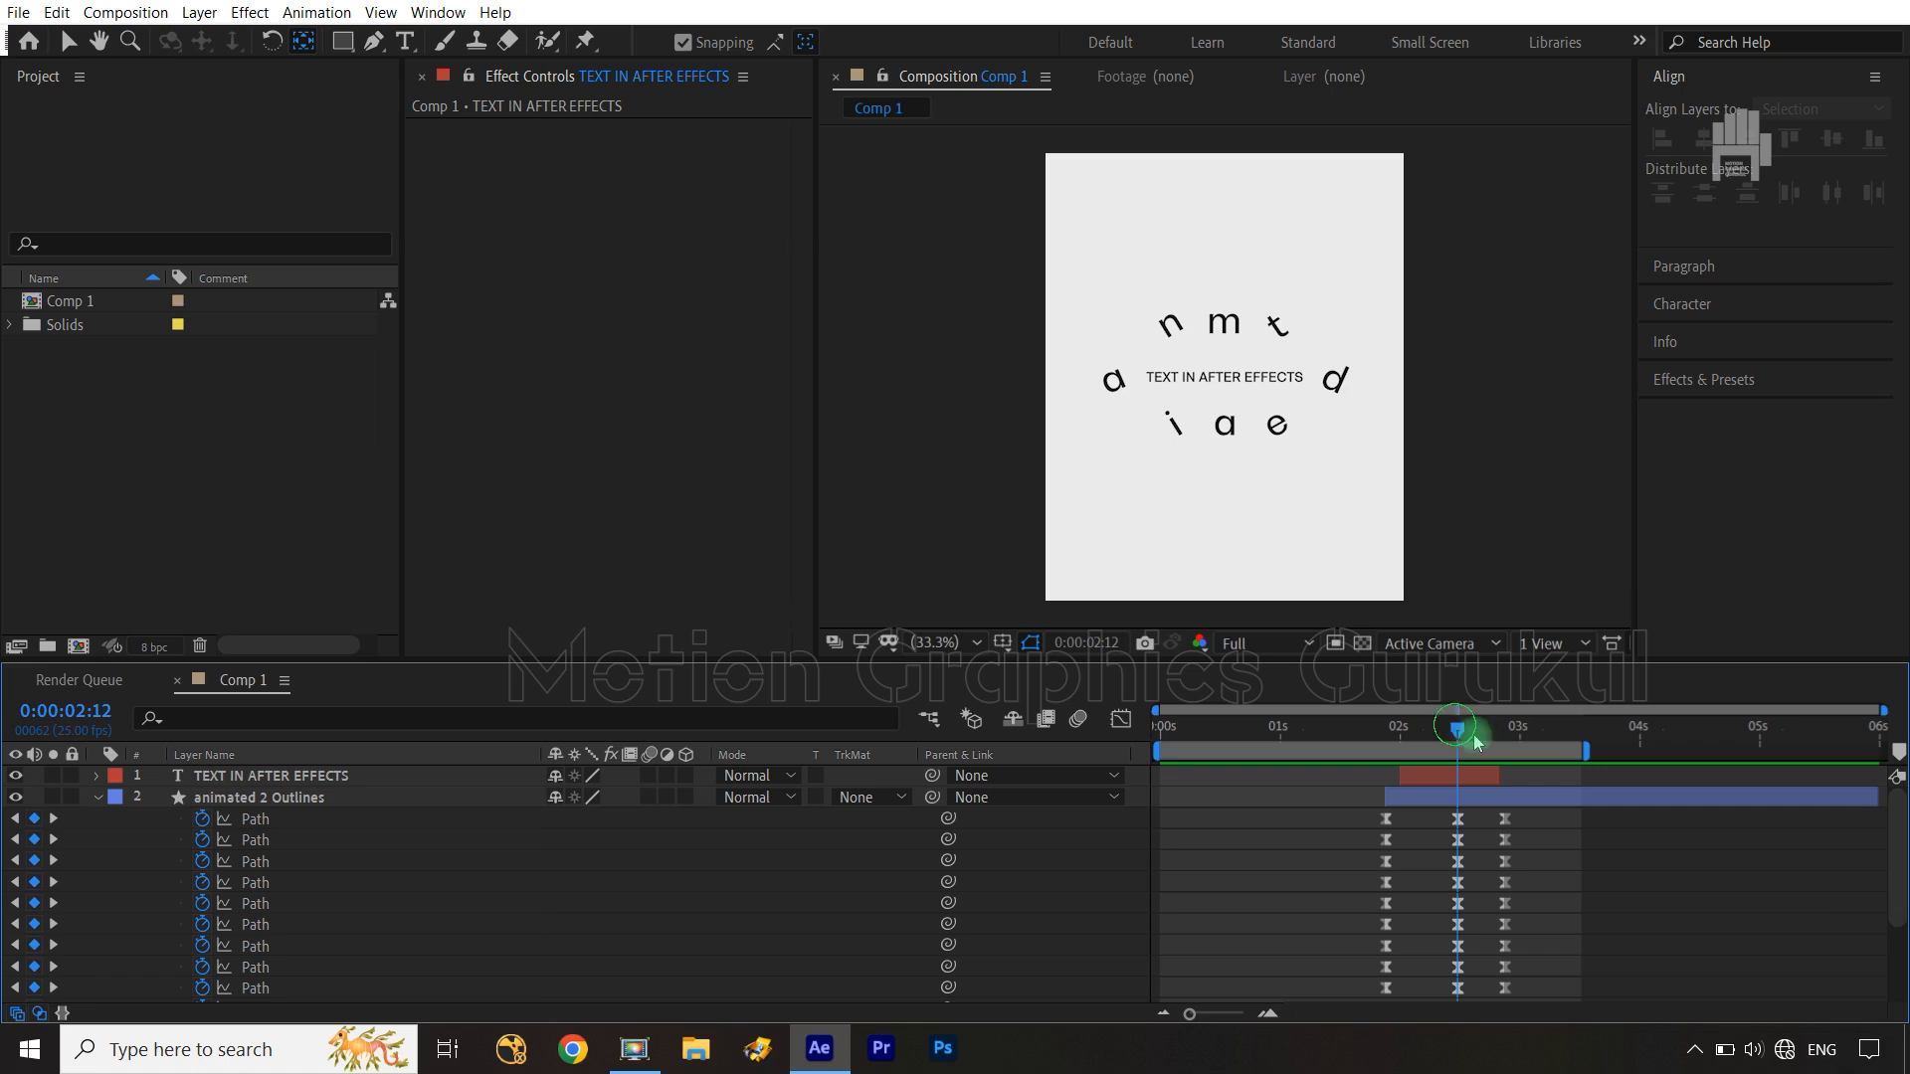
{"action": "left_click_drag", "start_coordinate": [1476, 741], "coordinate": [1510, 735]}
{"action": "left_click", "coordinate": [325, 775]}
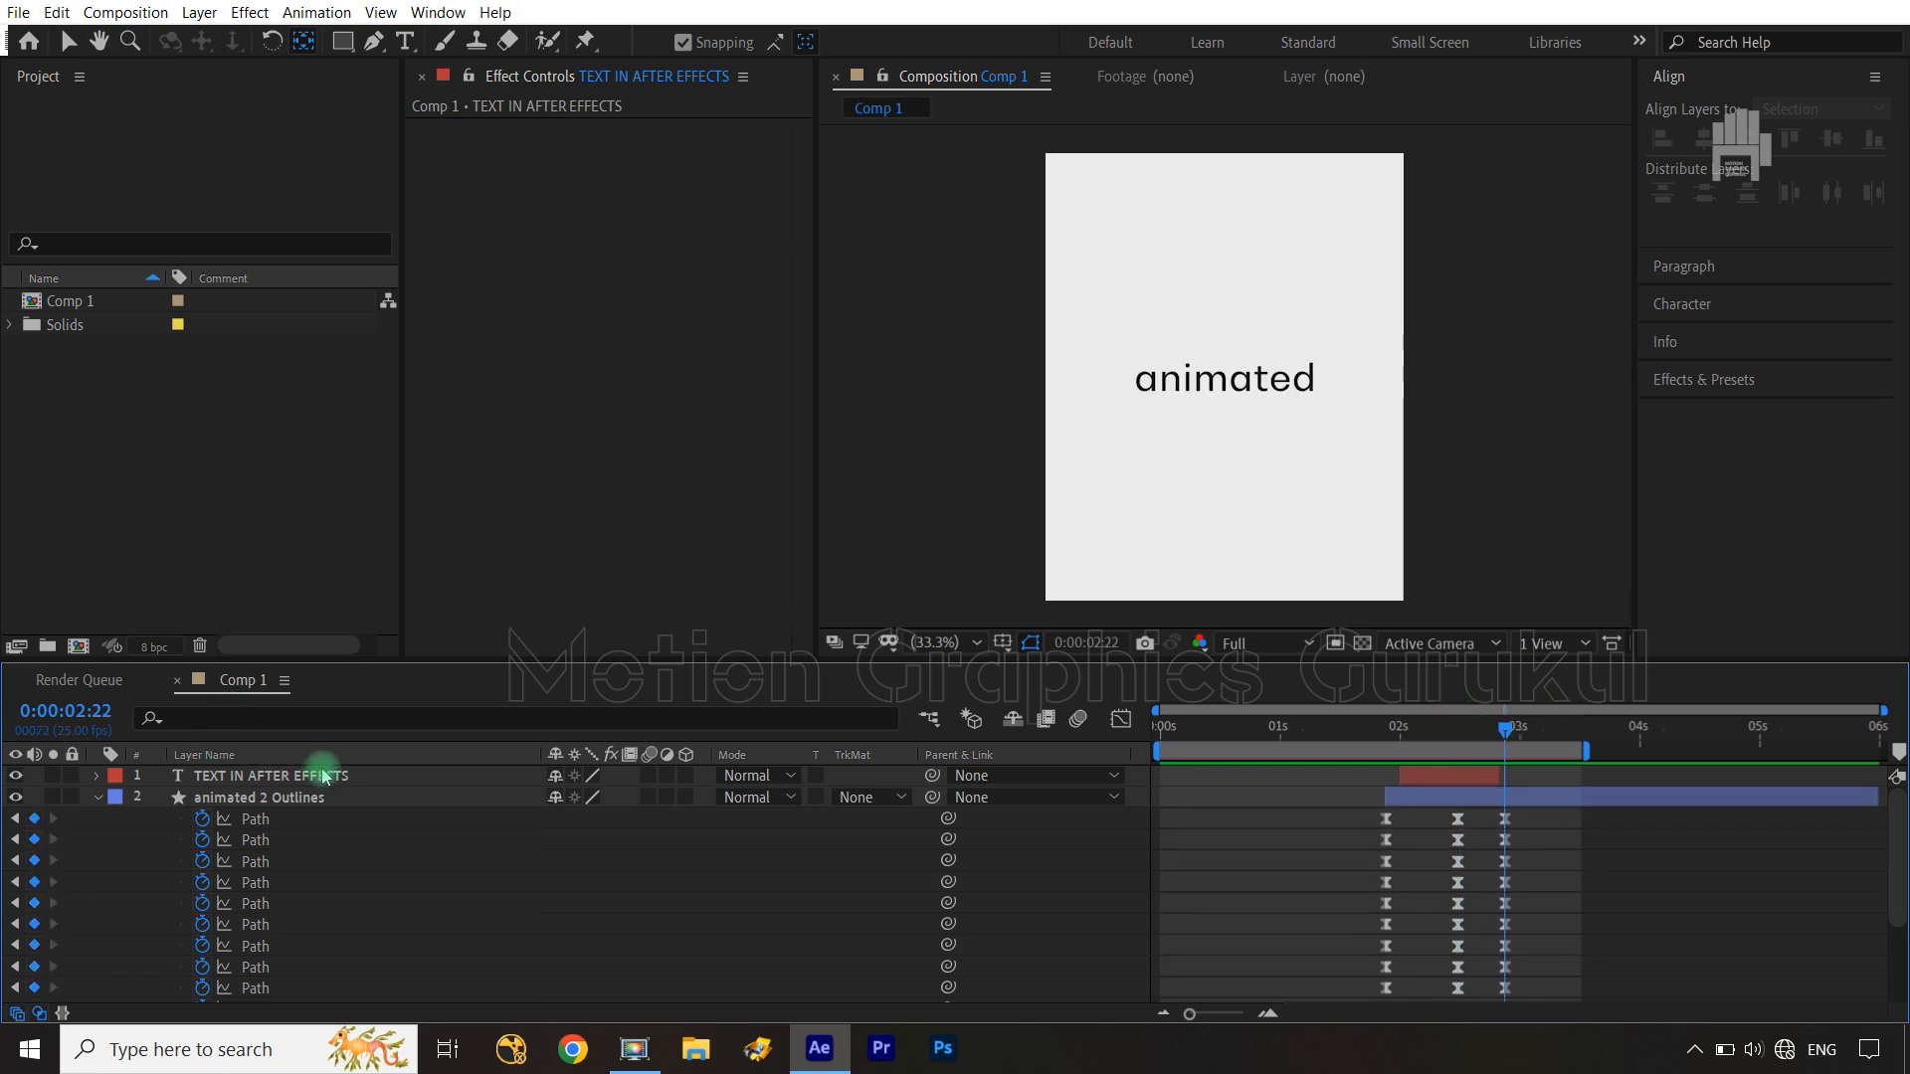
{"action": "key", "text": "ctrl+d"}
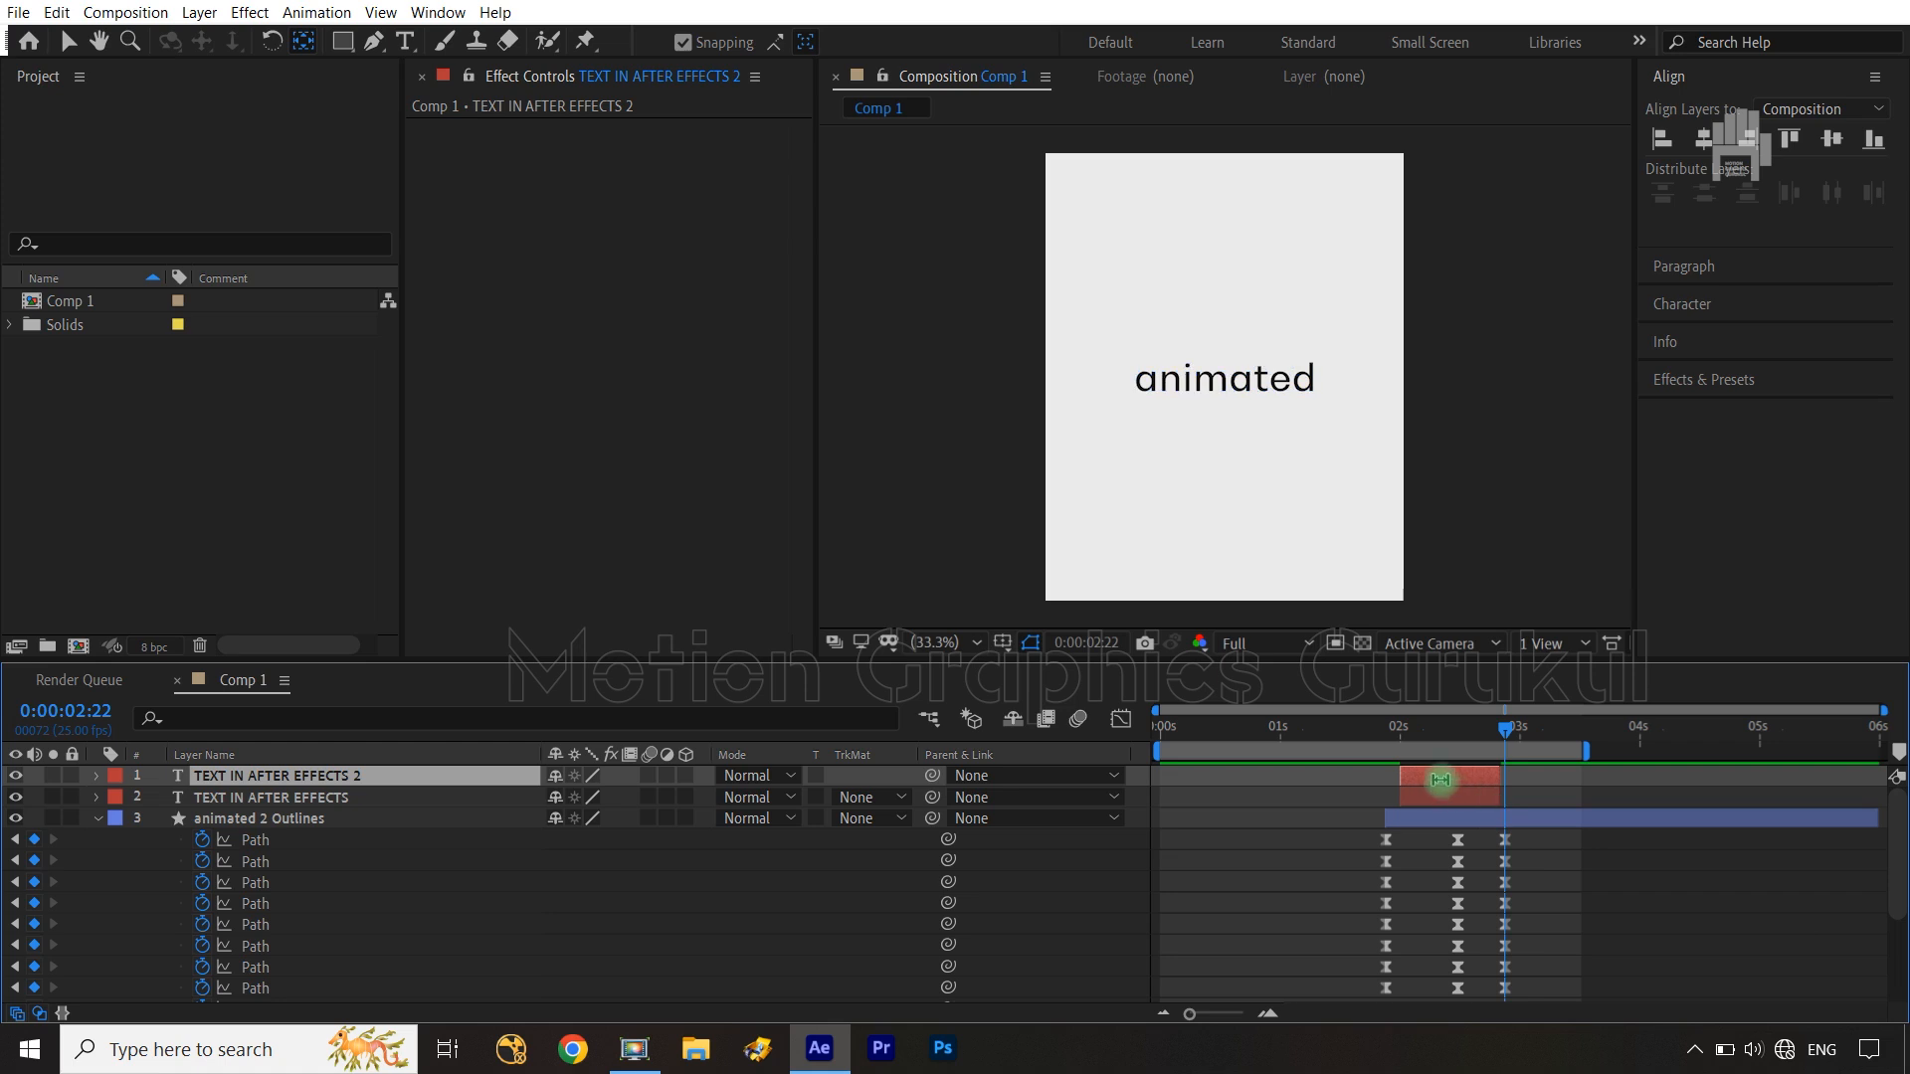
{"action": "key", "text": "v"}
{"action": "left_click_drag", "start_coordinate": [1441, 780], "coordinate": [1542, 793]}
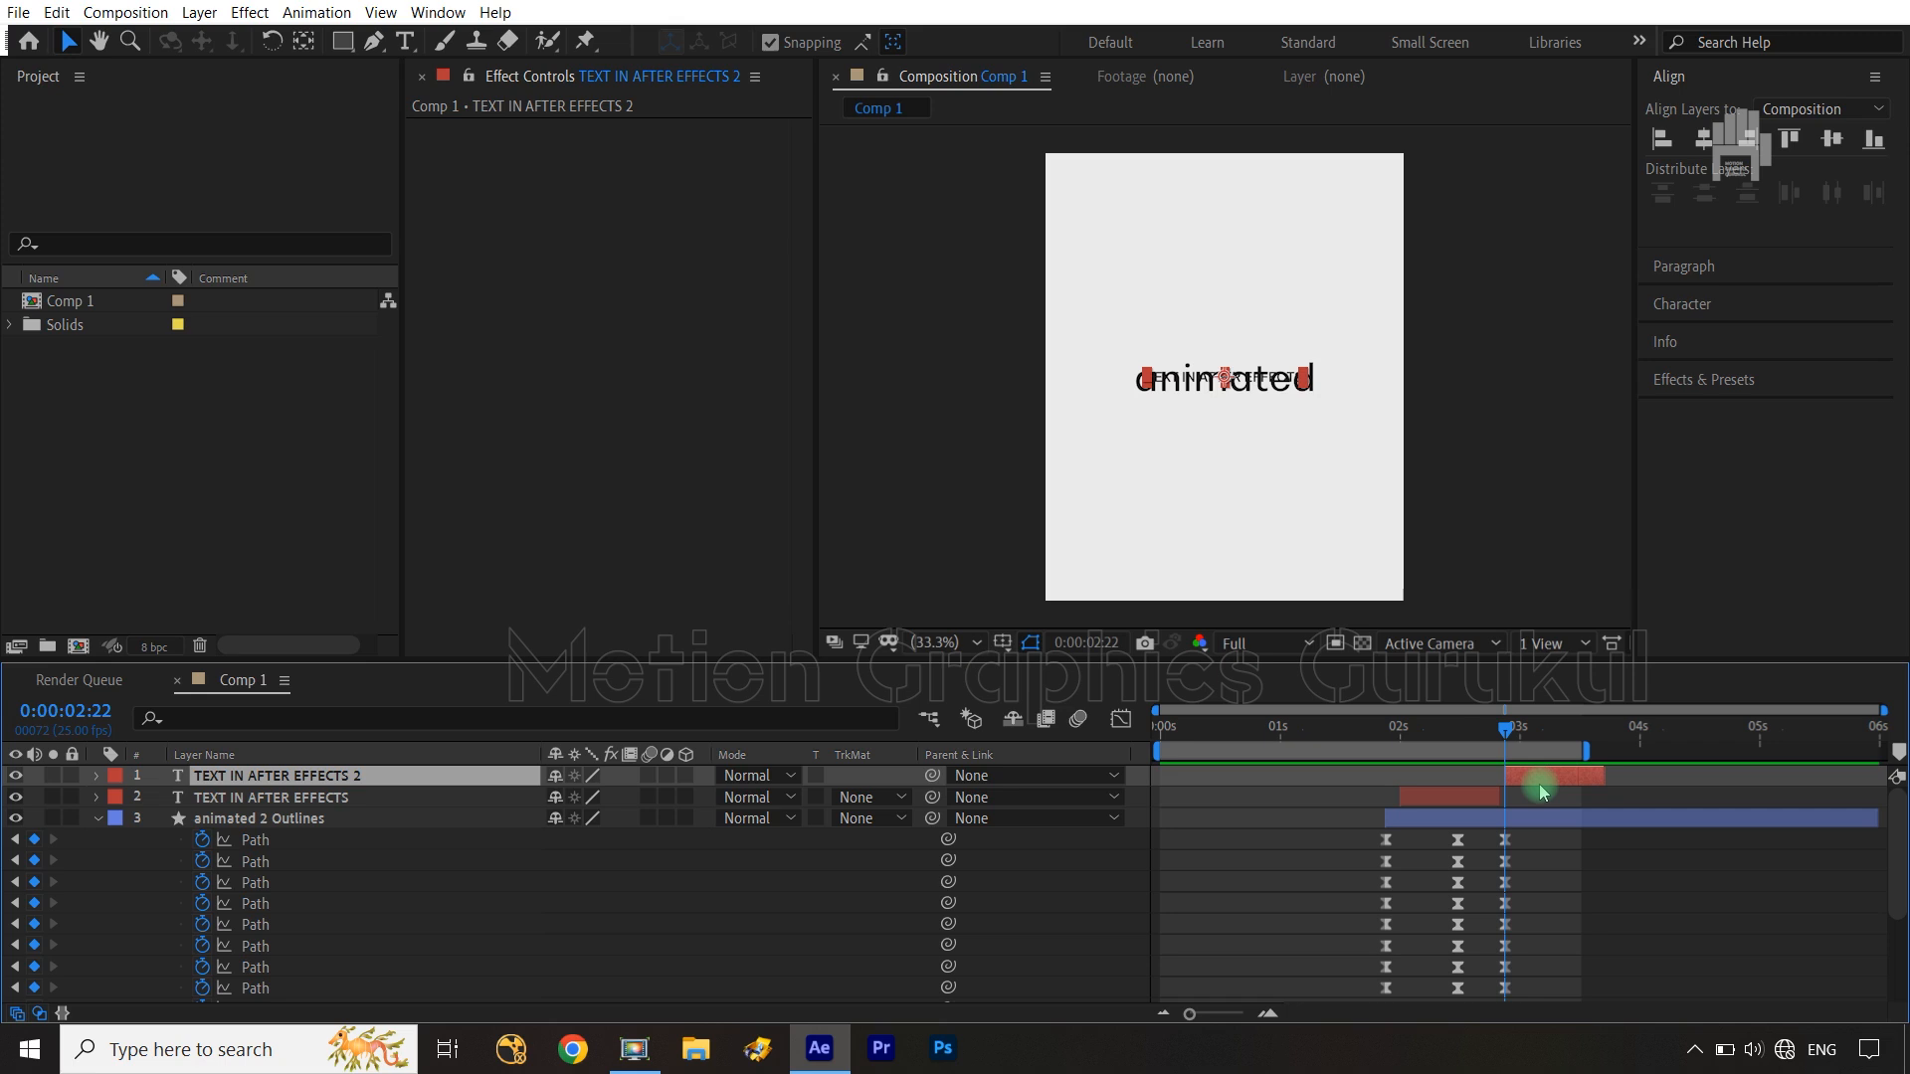
Lower the duplicated text layer to Position 540, 741 and set a Position keyframe at 0:00:02:22
{"action": "key", "text": "p"}
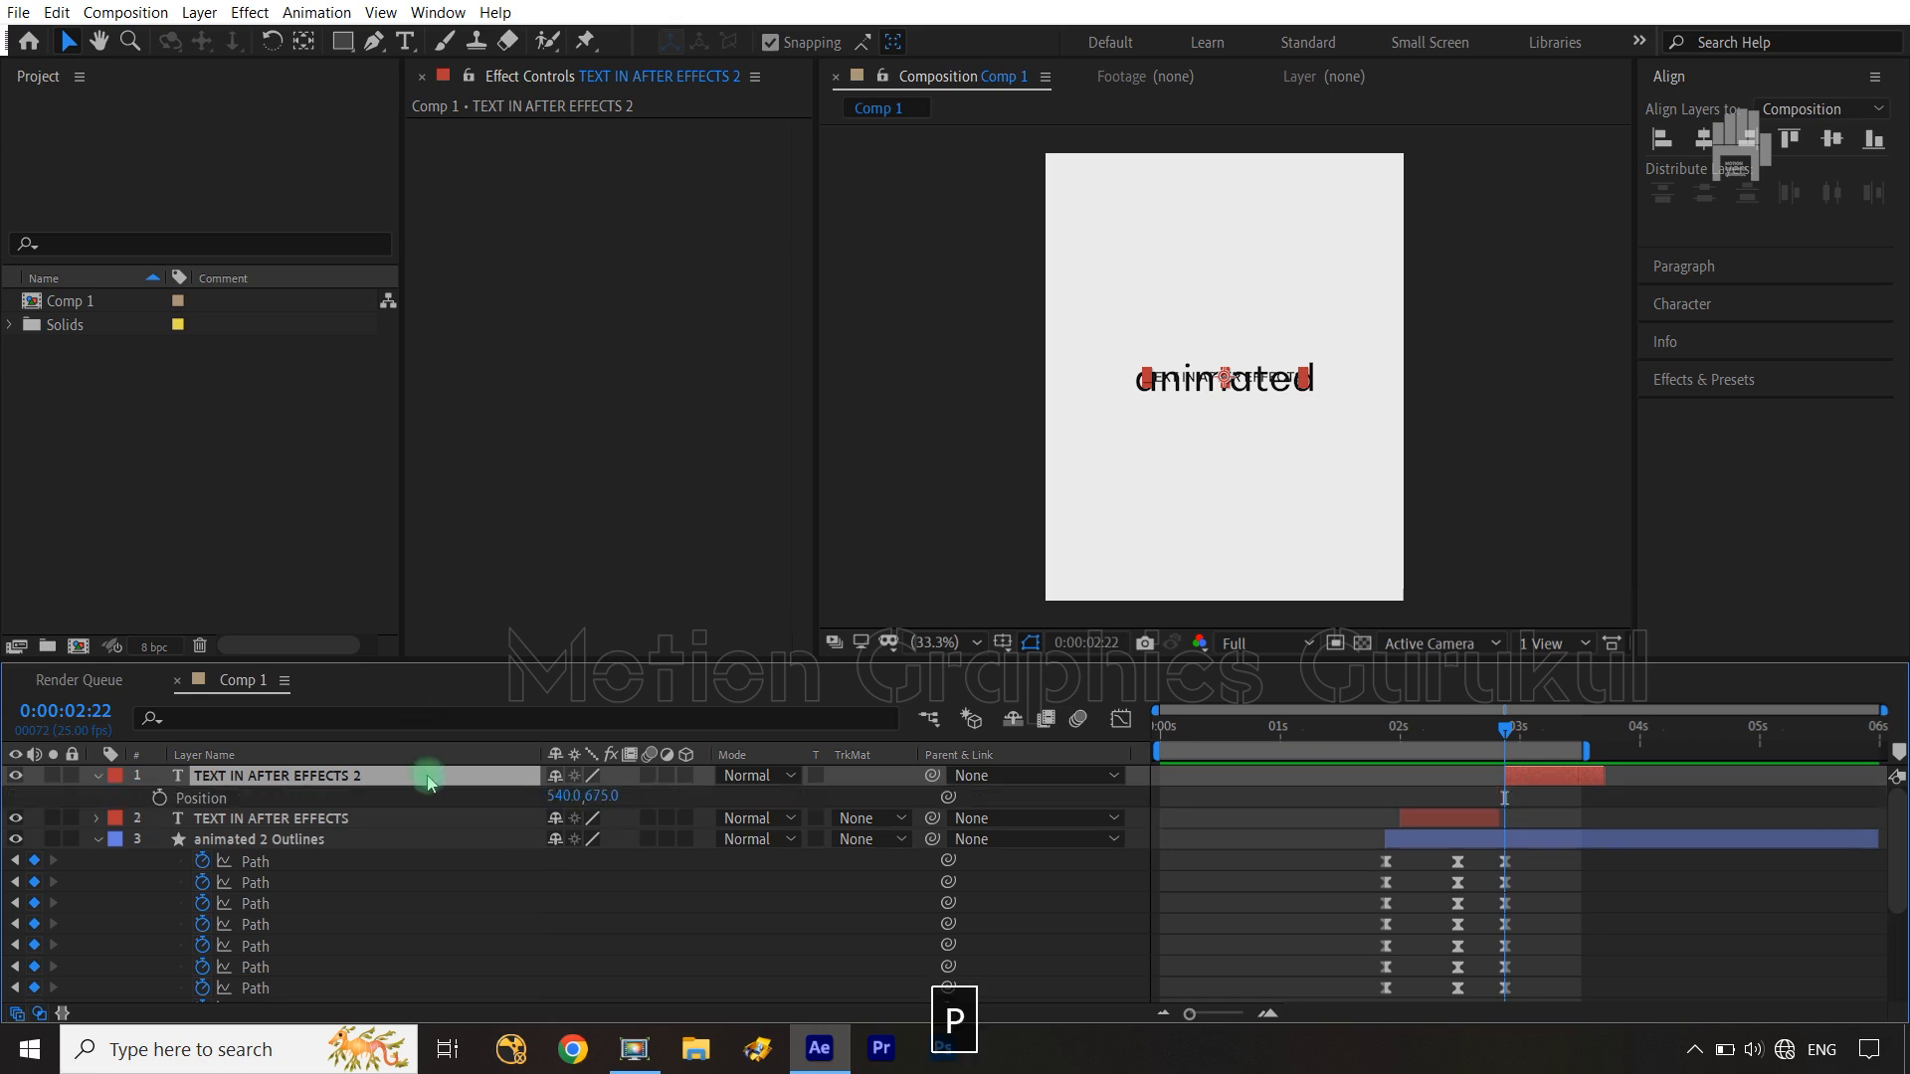
{"action": "mouse_move", "coordinate": [604, 796]}
{"action": "left_mouse_down"}
{"action": "mouse_move", "coordinate": [682, 796]}
{"action": "mouse_move", "coordinate": [611, 803]}
{"action": "left_mouse_up"}
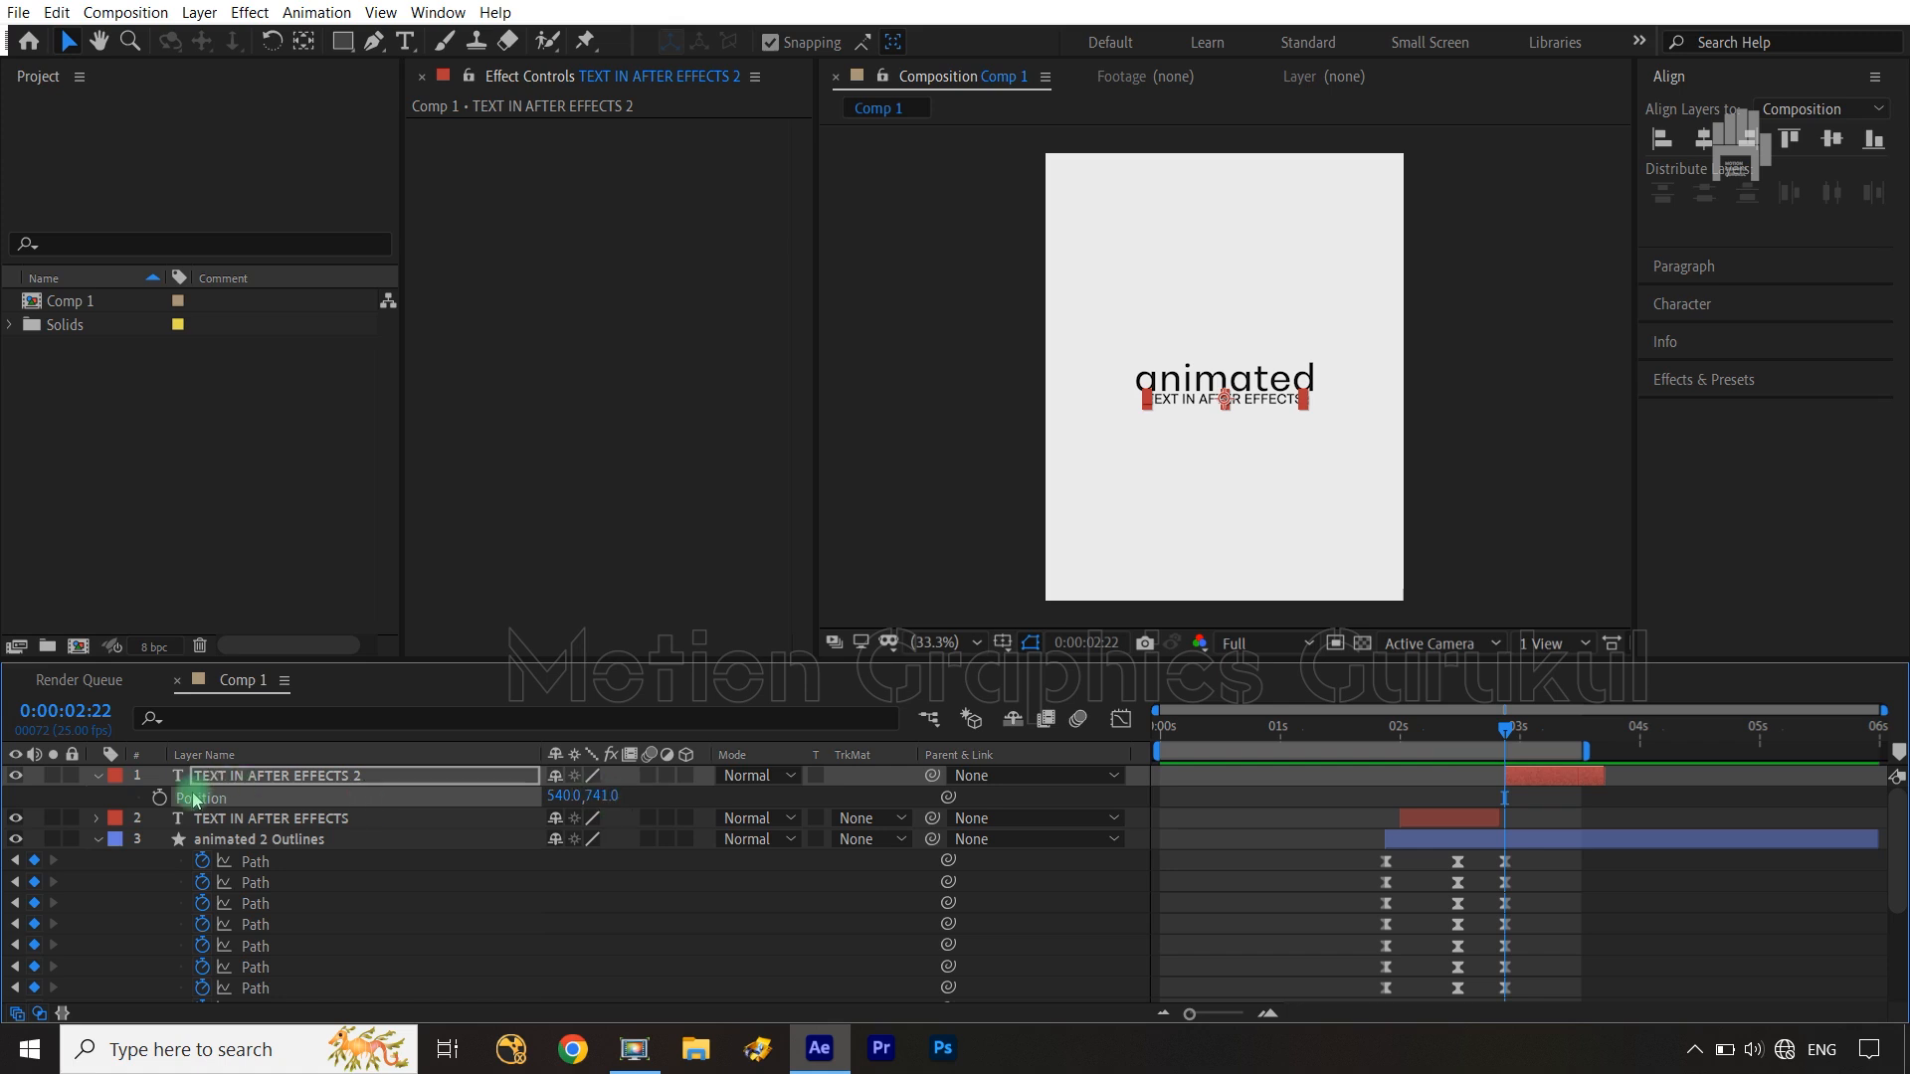
{"action": "left_click", "coordinate": [156, 800]}
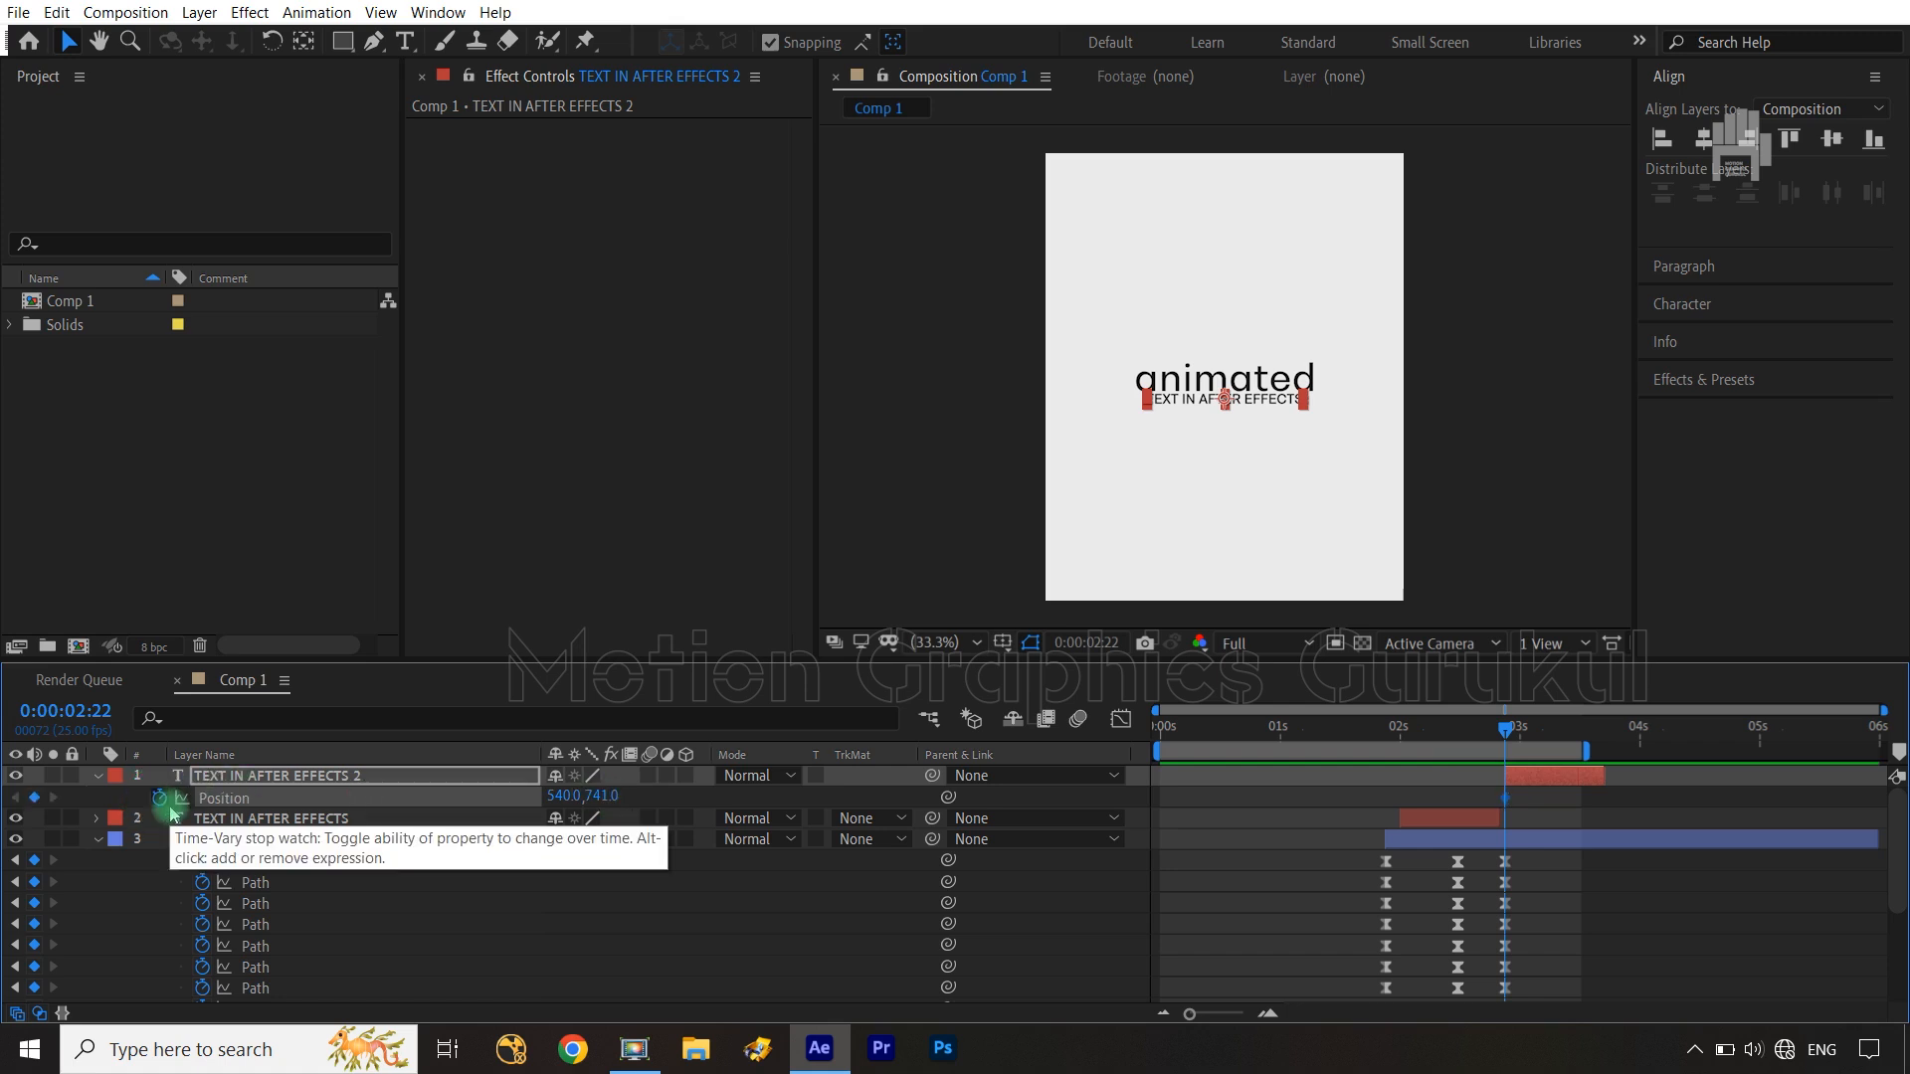
Extend the work area and duplicated text layer to just past 4 seconds, and keyframe its Position at 540, 757 at 0:00:03:12
{"action": "key", "text": "shift+Page_Down"}
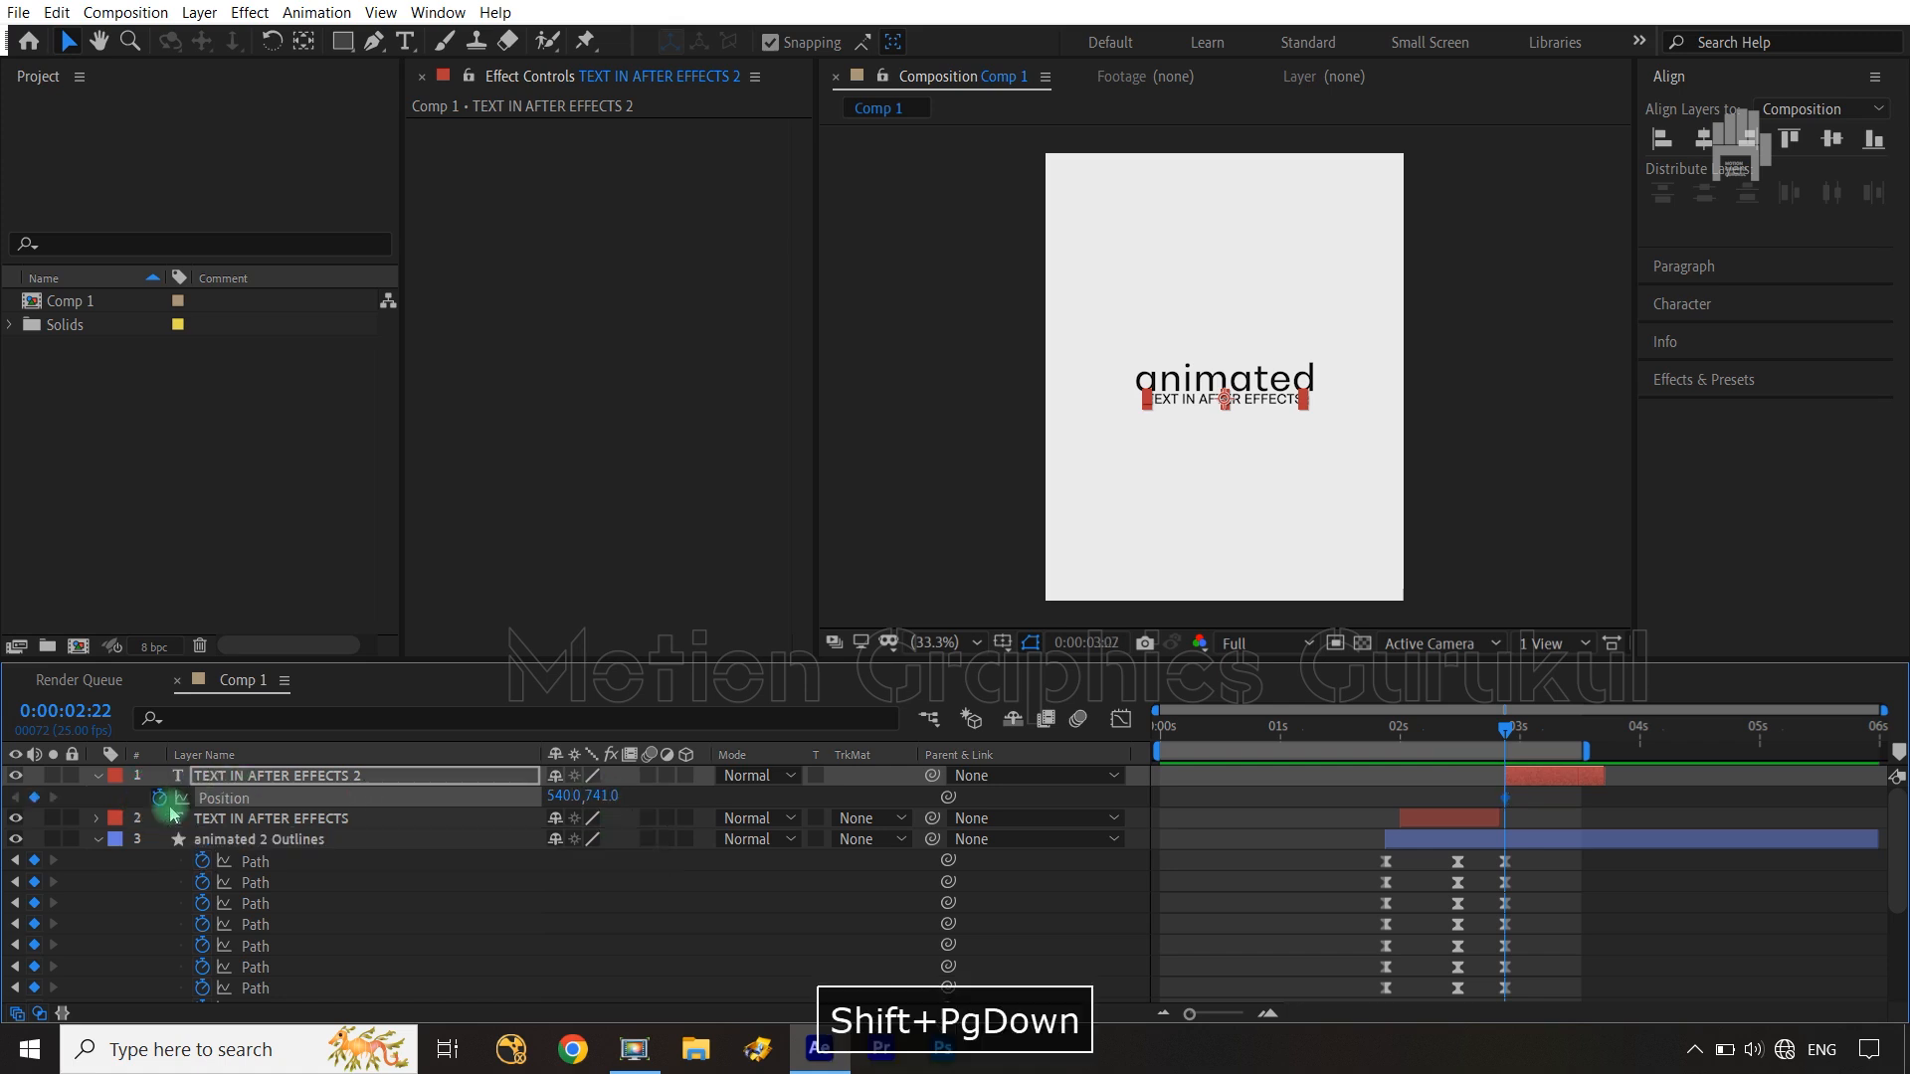
{"action": "key", "text": "ctrl+Right"}
{"action": "key", "text": "ctrl+Right"}
{"action": "key", "text": "ctrl+Right"}
{"action": "key", "text": "ctrl+Right"}
{"action": "key", "text": "ctrl+Right"}
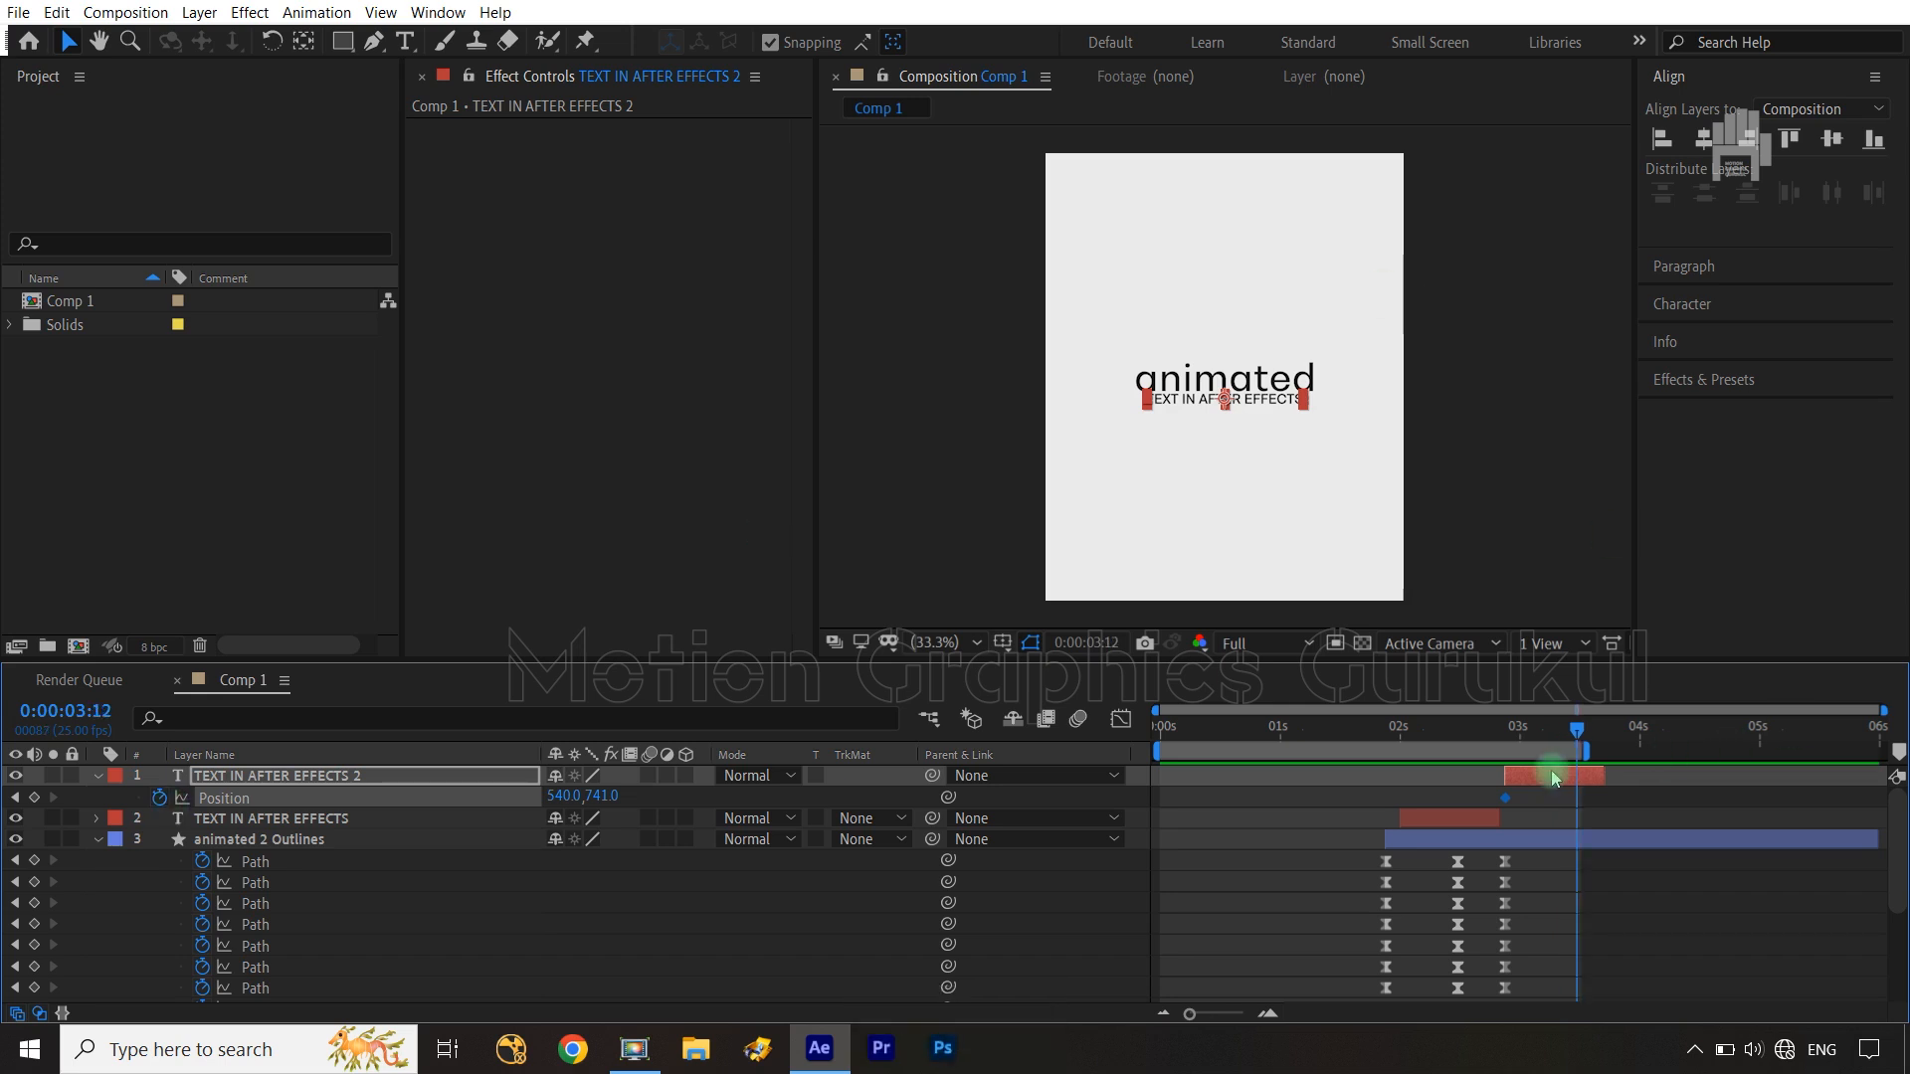
{"action": "mouse_move", "coordinate": [1590, 748]}
{"action": "left_mouse_down"}
{"action": "mouse_move", "coordinate": [1687, 748]}
{"action": "mouse_move", "coordinate": [1646, 774]}
{"action": "mouse_move", "coordinate": [1682, 775]}
{"action": "left_mouse_up"}
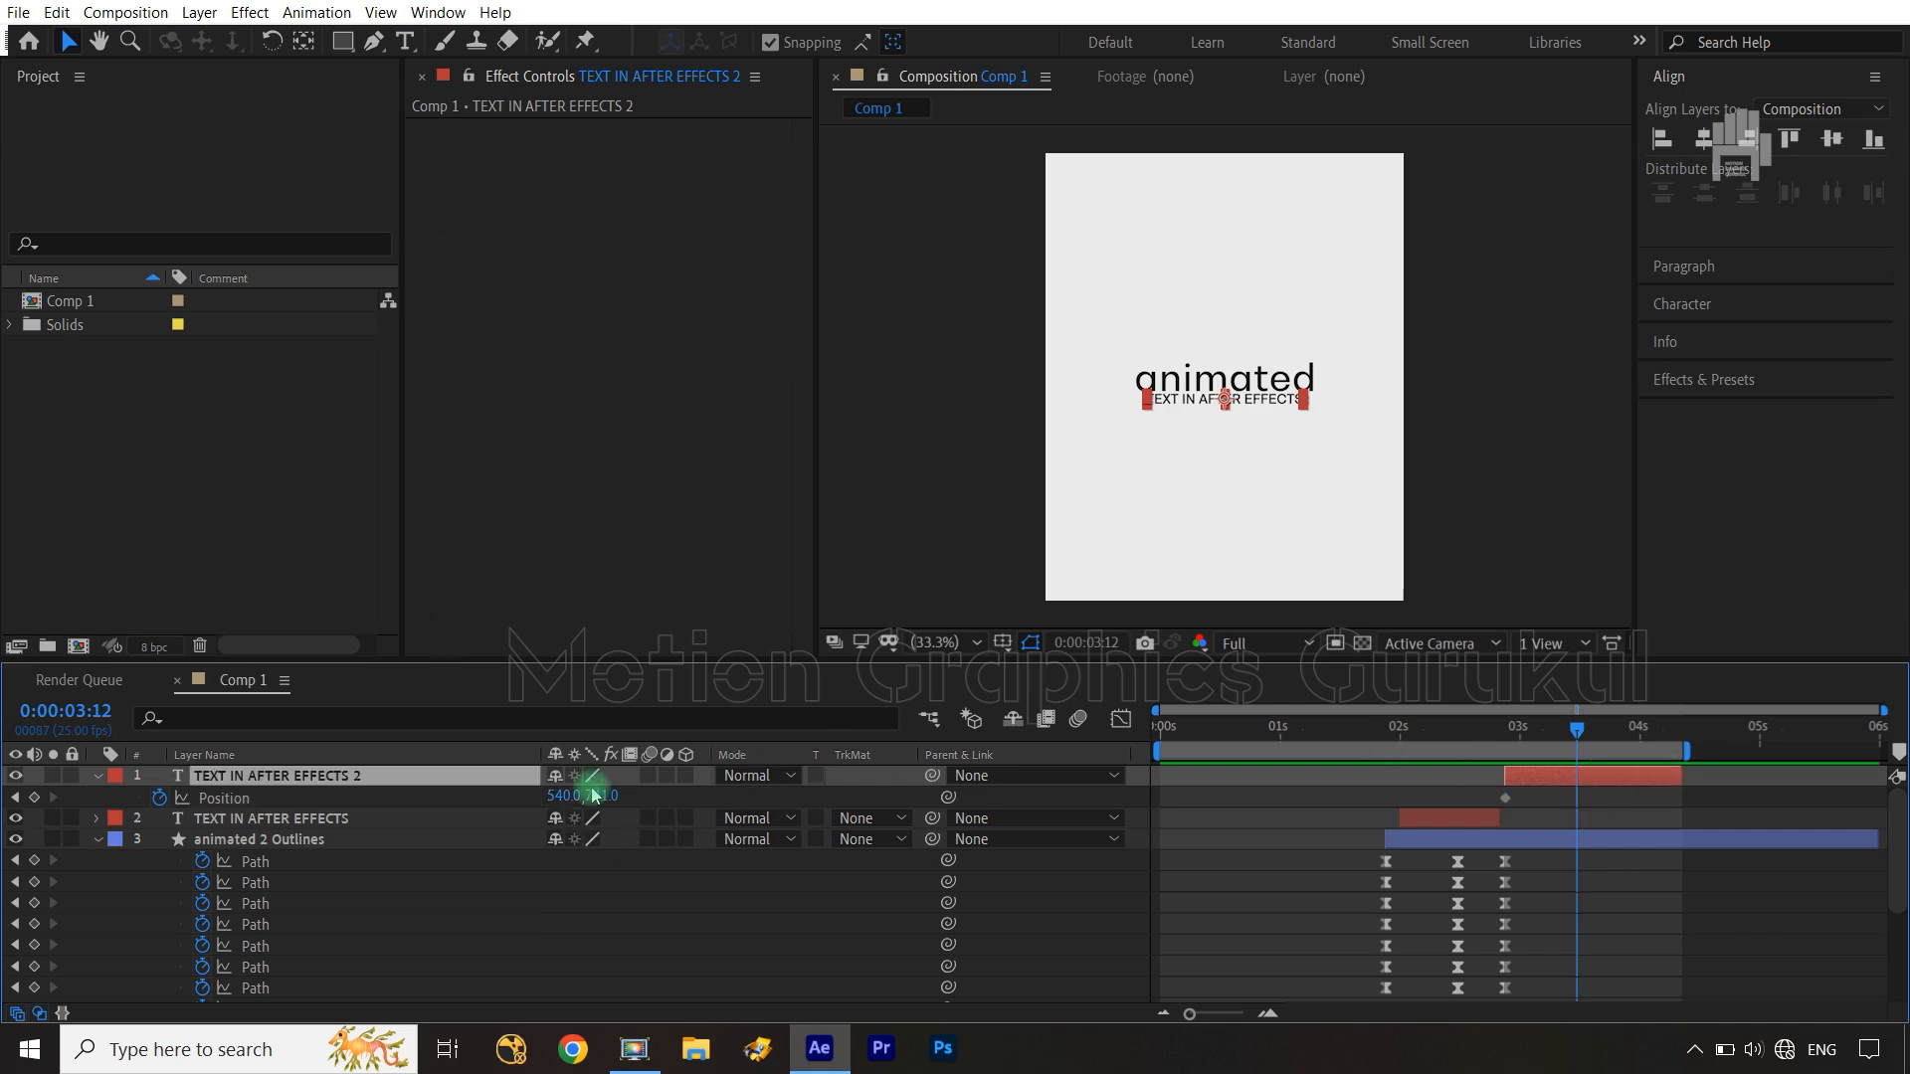
{"action": "left_click_drag", "start_coordinate": [602, 796], "coordinate": [622, 796]}
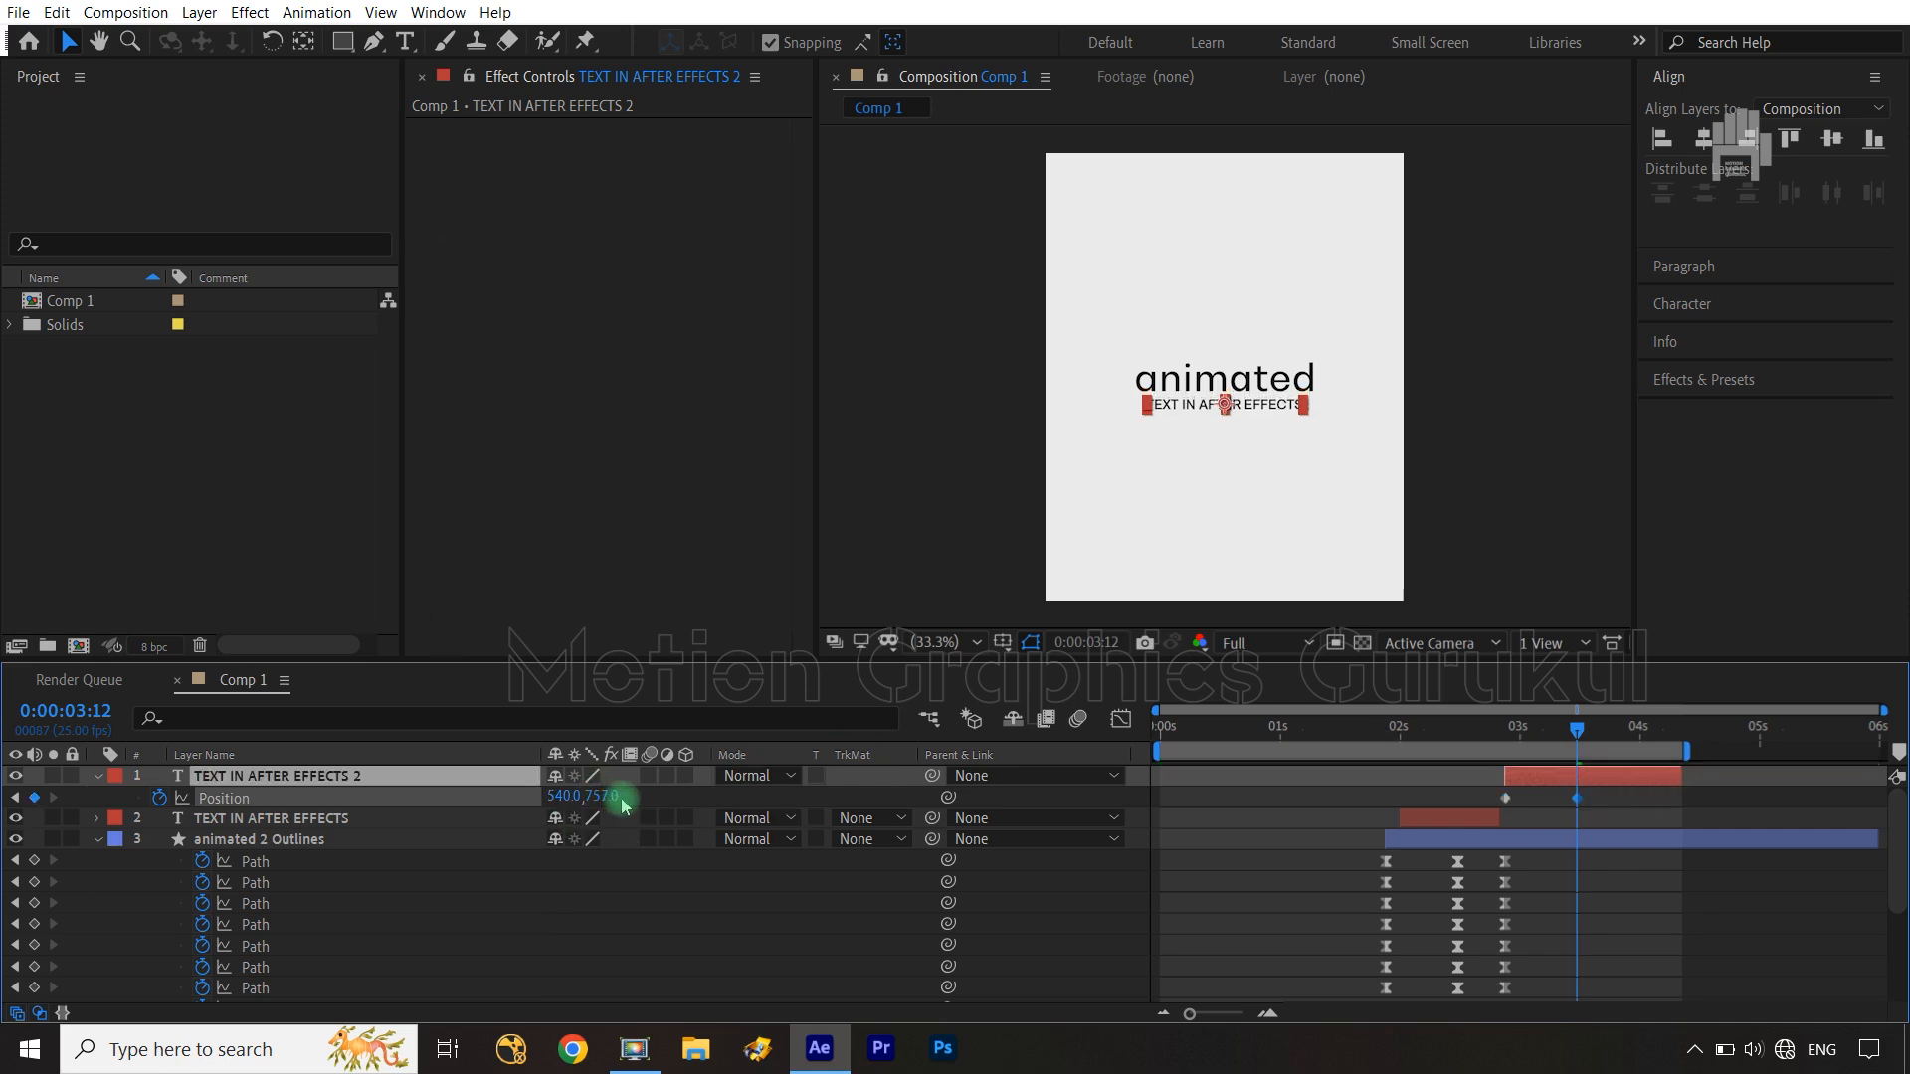
{"action": "left_click", "coordinate": [1084, 913]}
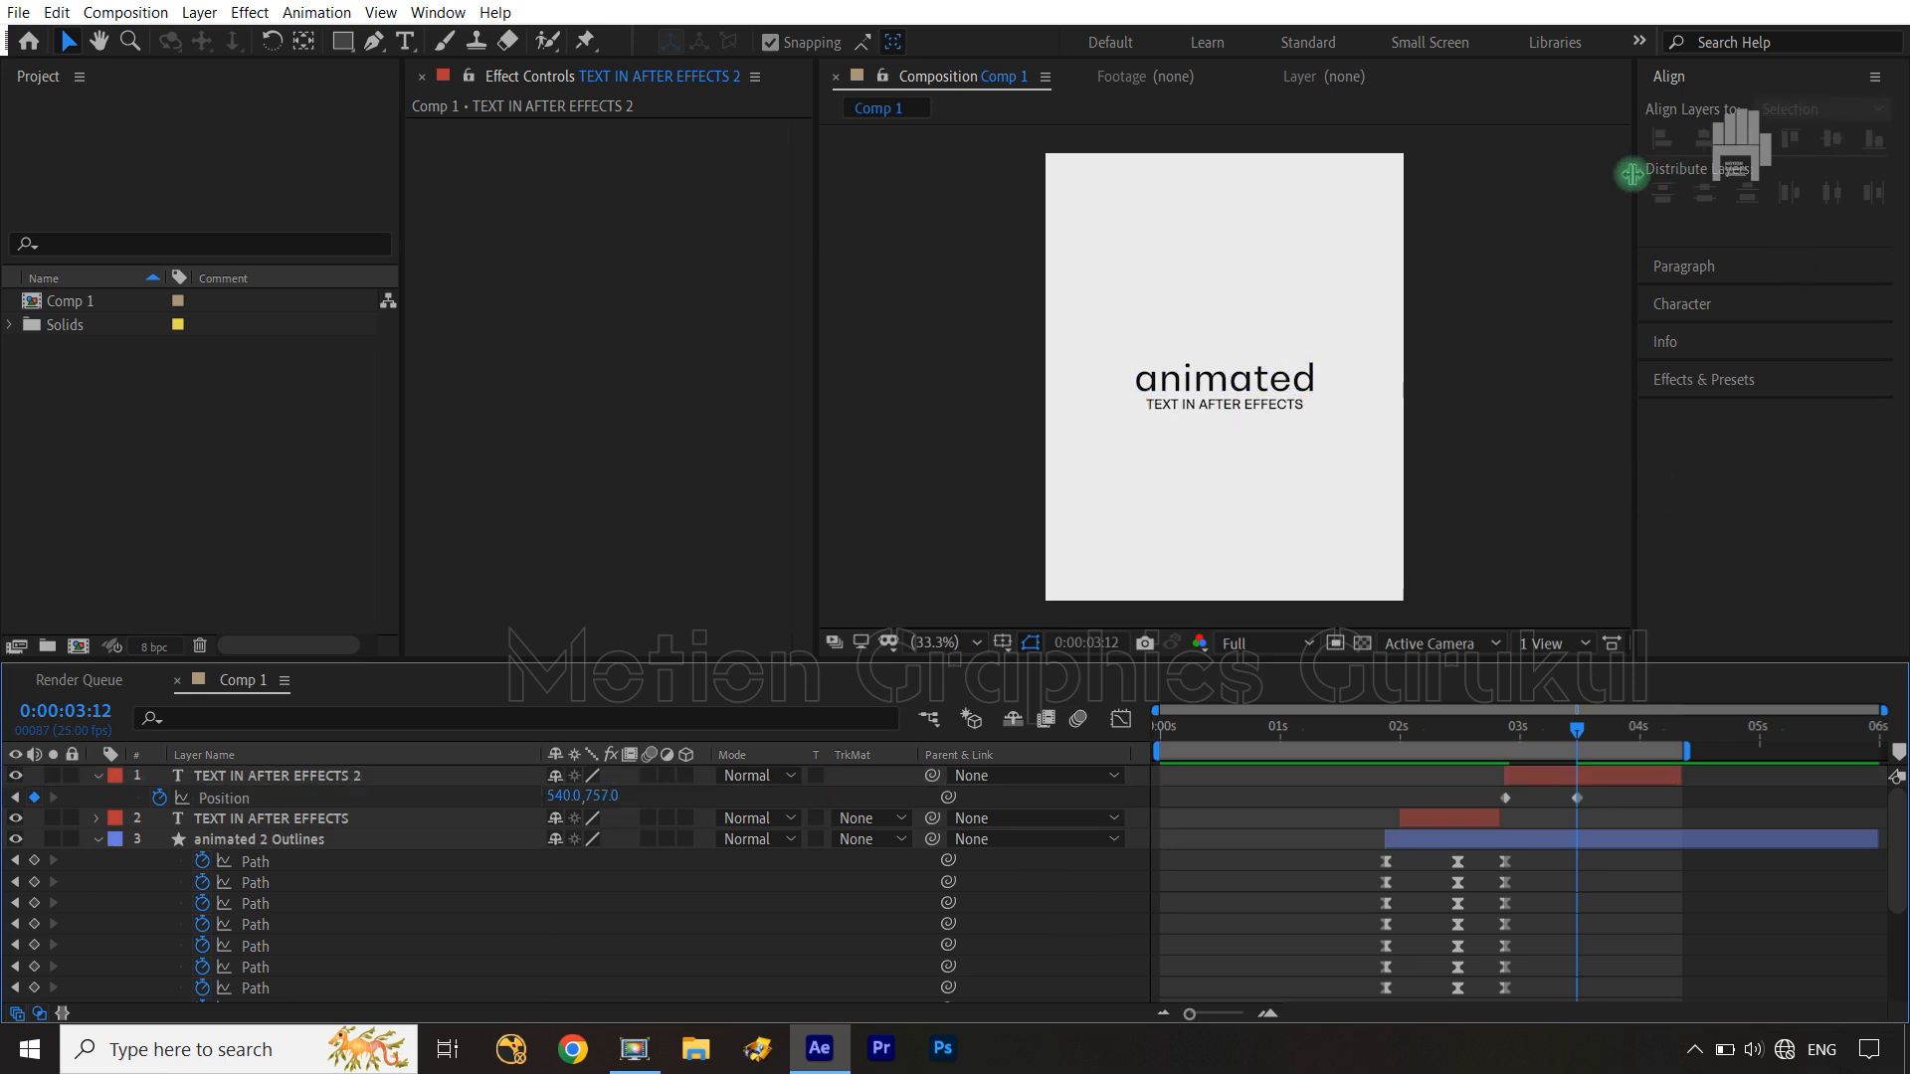
Set the font size of the duplicated text layer to 30 px
{"action": "left_click", "coordinate": [468, 781]}
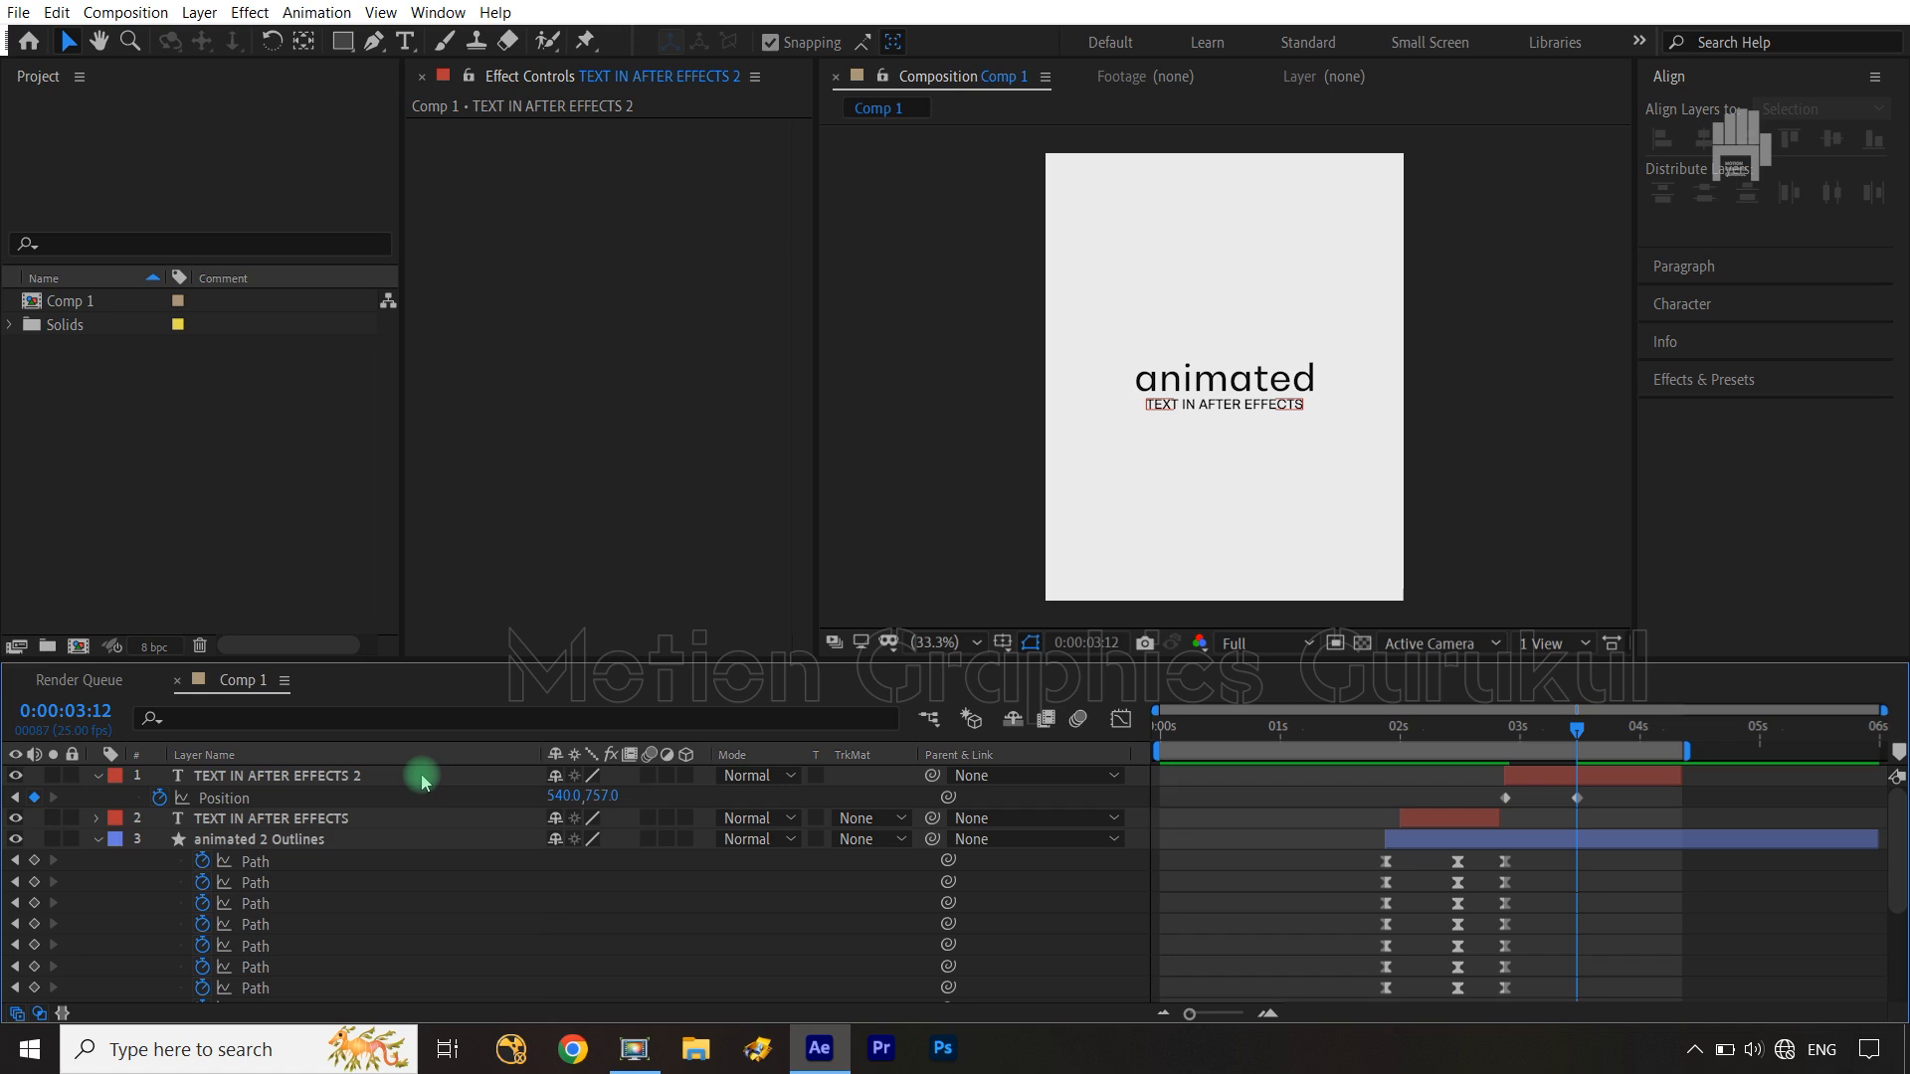
{"action": "left_click", "coordinate": [422, 781]}
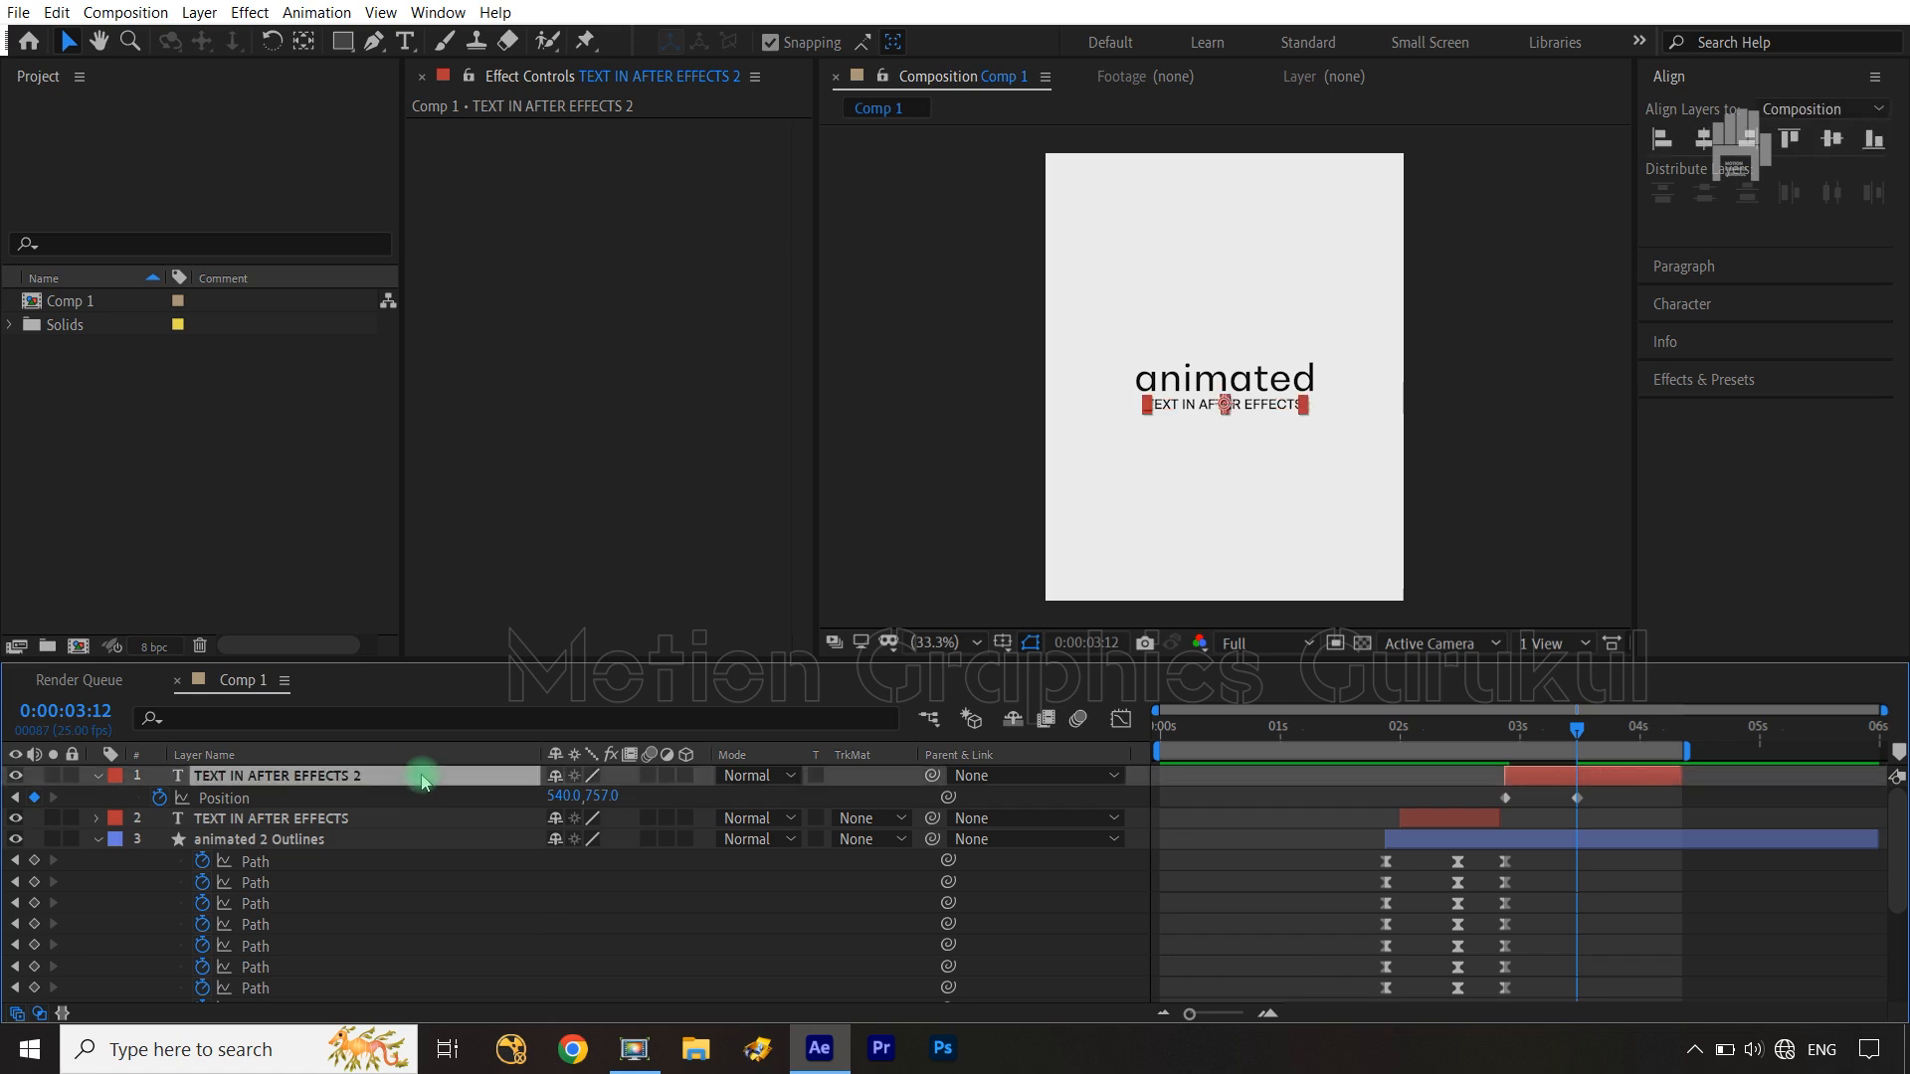
{"action": "left_click", "coordinate": [1679, 305]}
{"action": "left_click", "coordinate": [1681, 255]}
{"action": "type", "text": "30"}
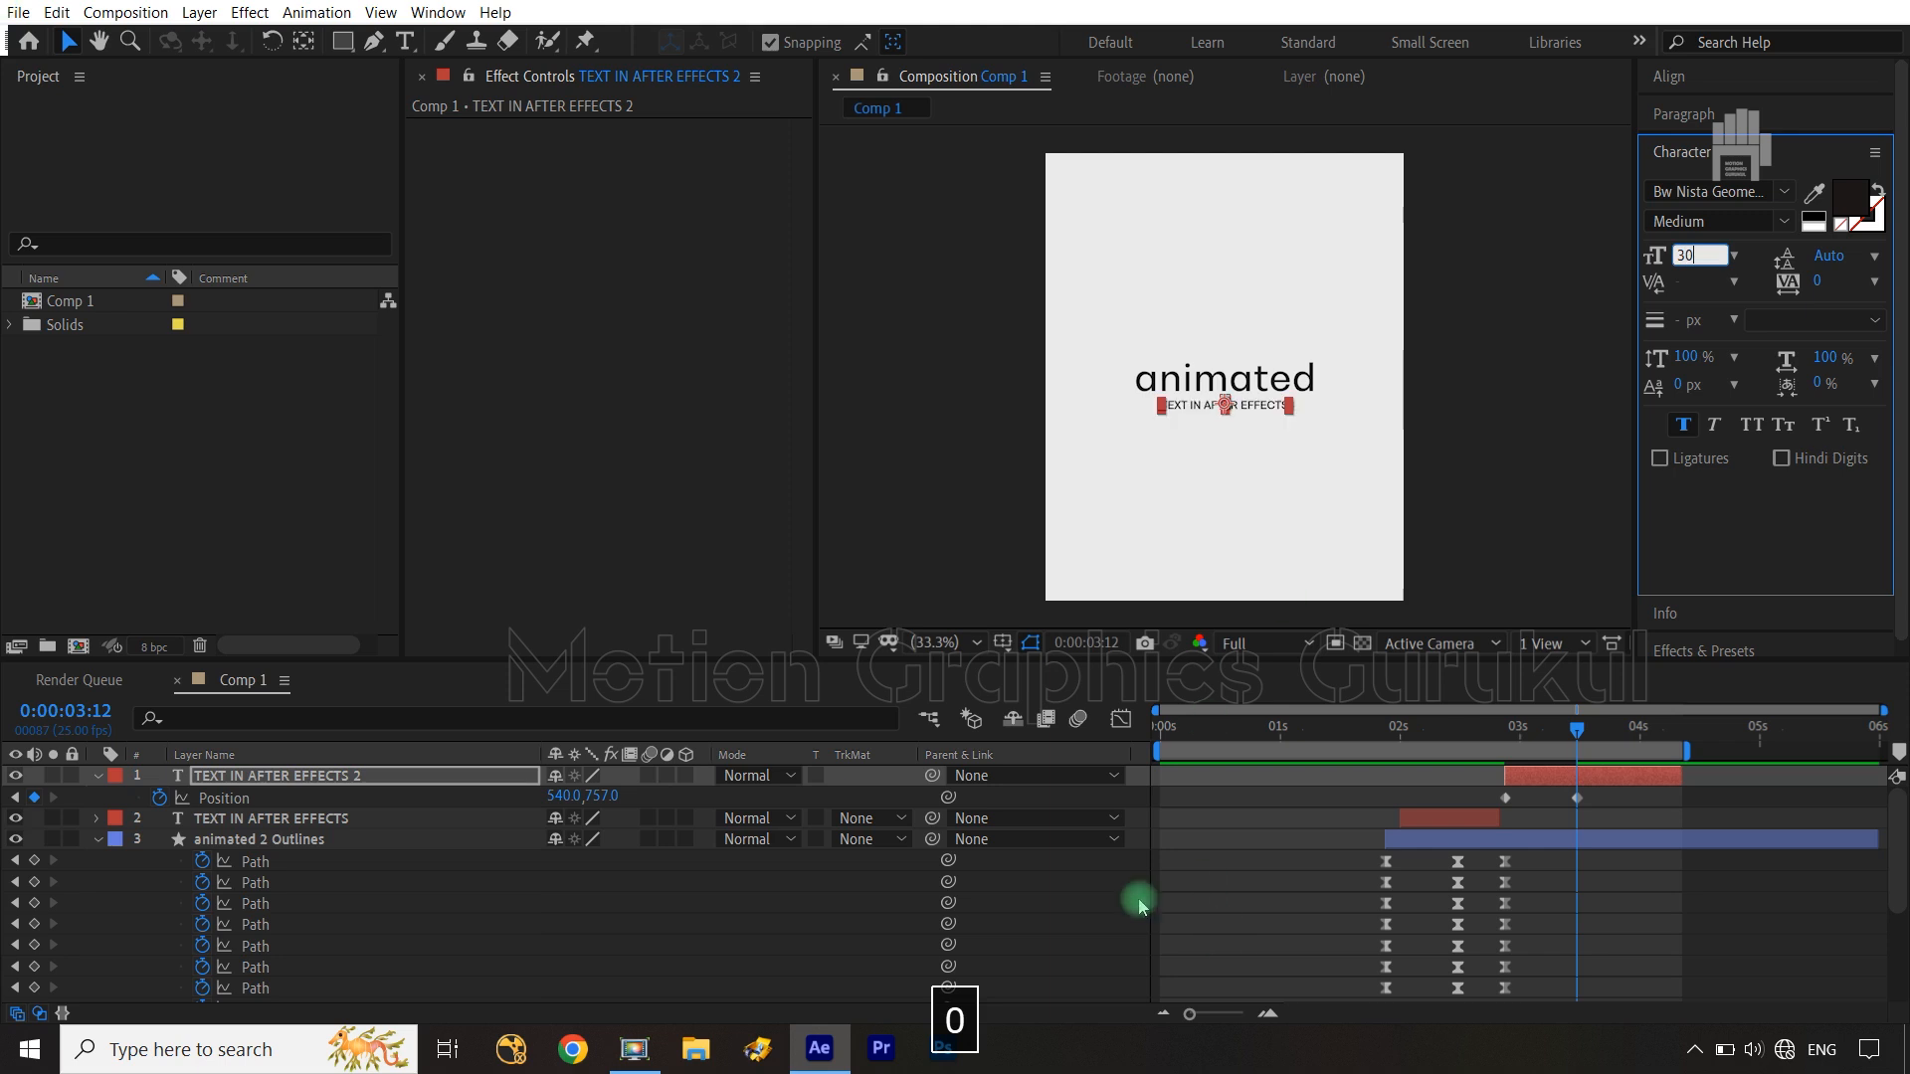
{"action": "left_click", "coordinate": [1109, 869]}
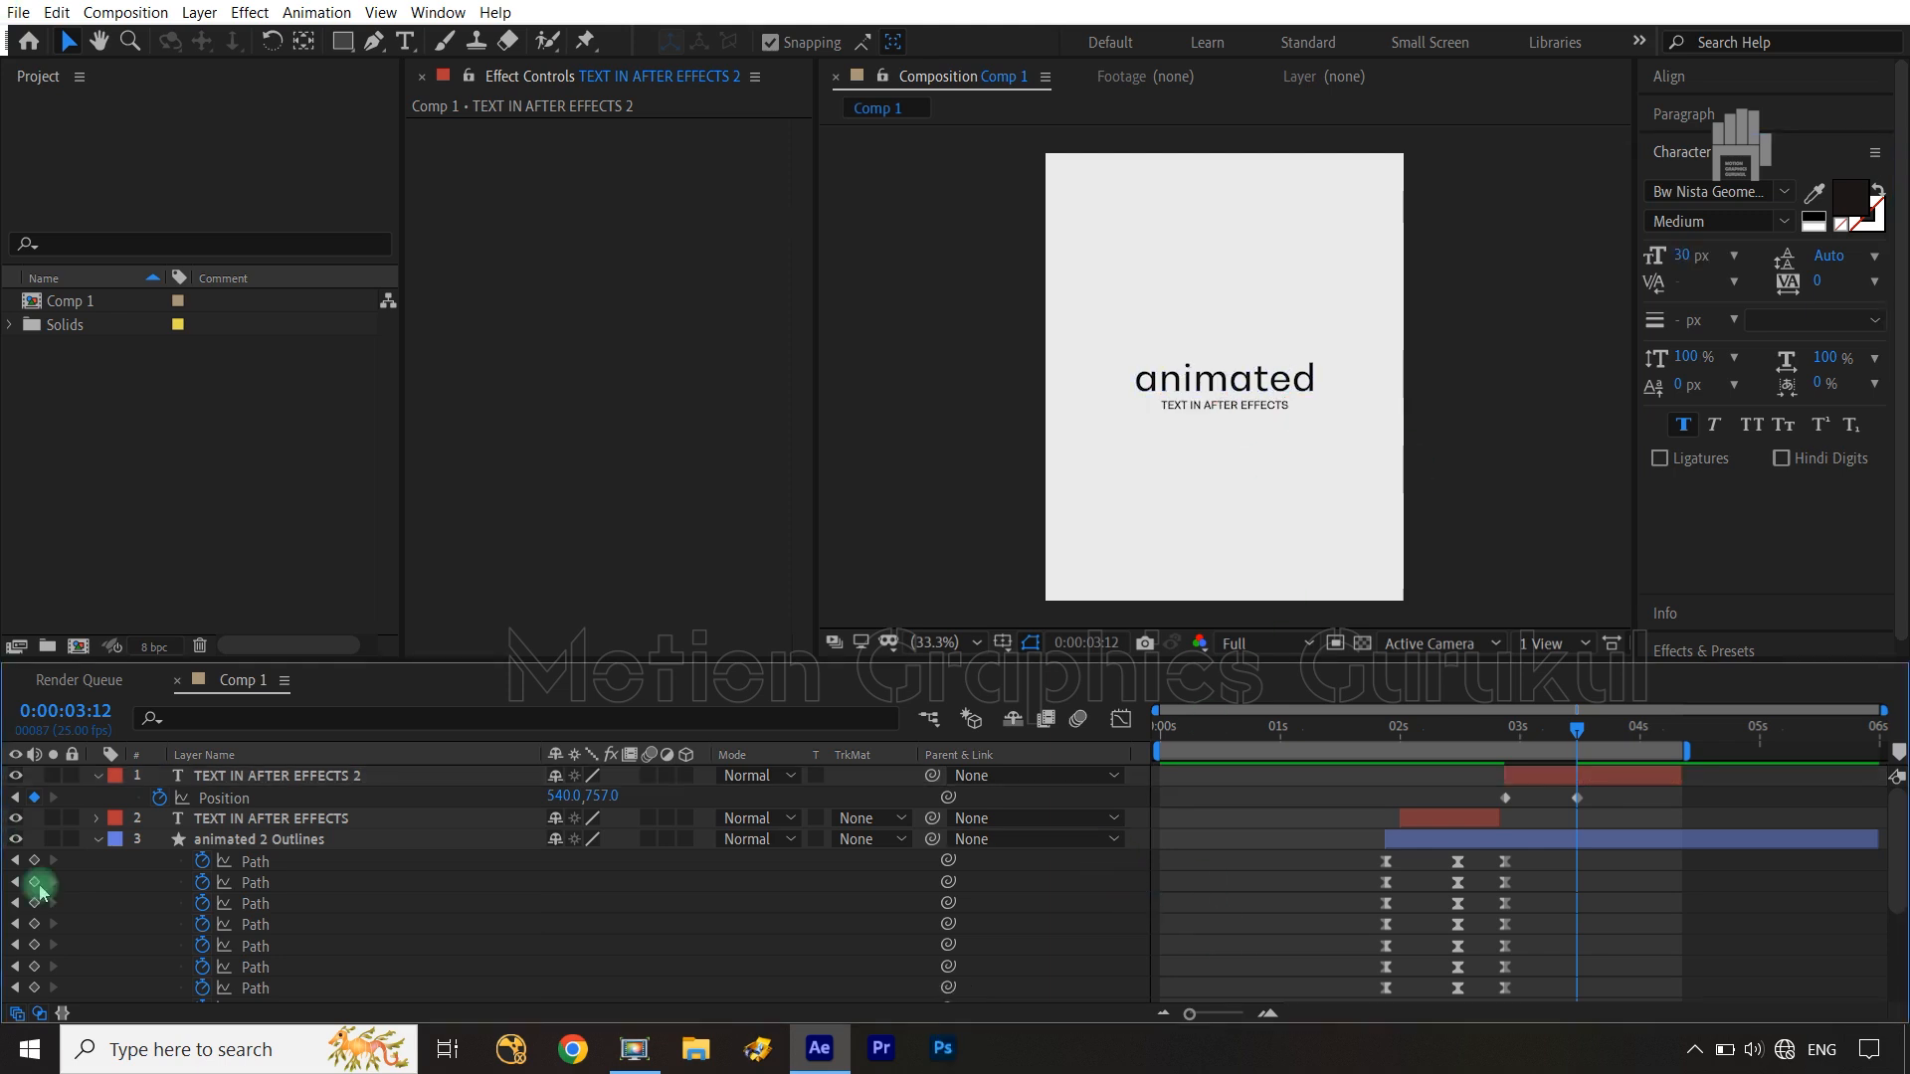
Change the font style of the duplicated text layer to Bold
{"action": "left_click", "coordinate": [300, 775]}
{"action": "double_click", "coordinate": [301, 775]}
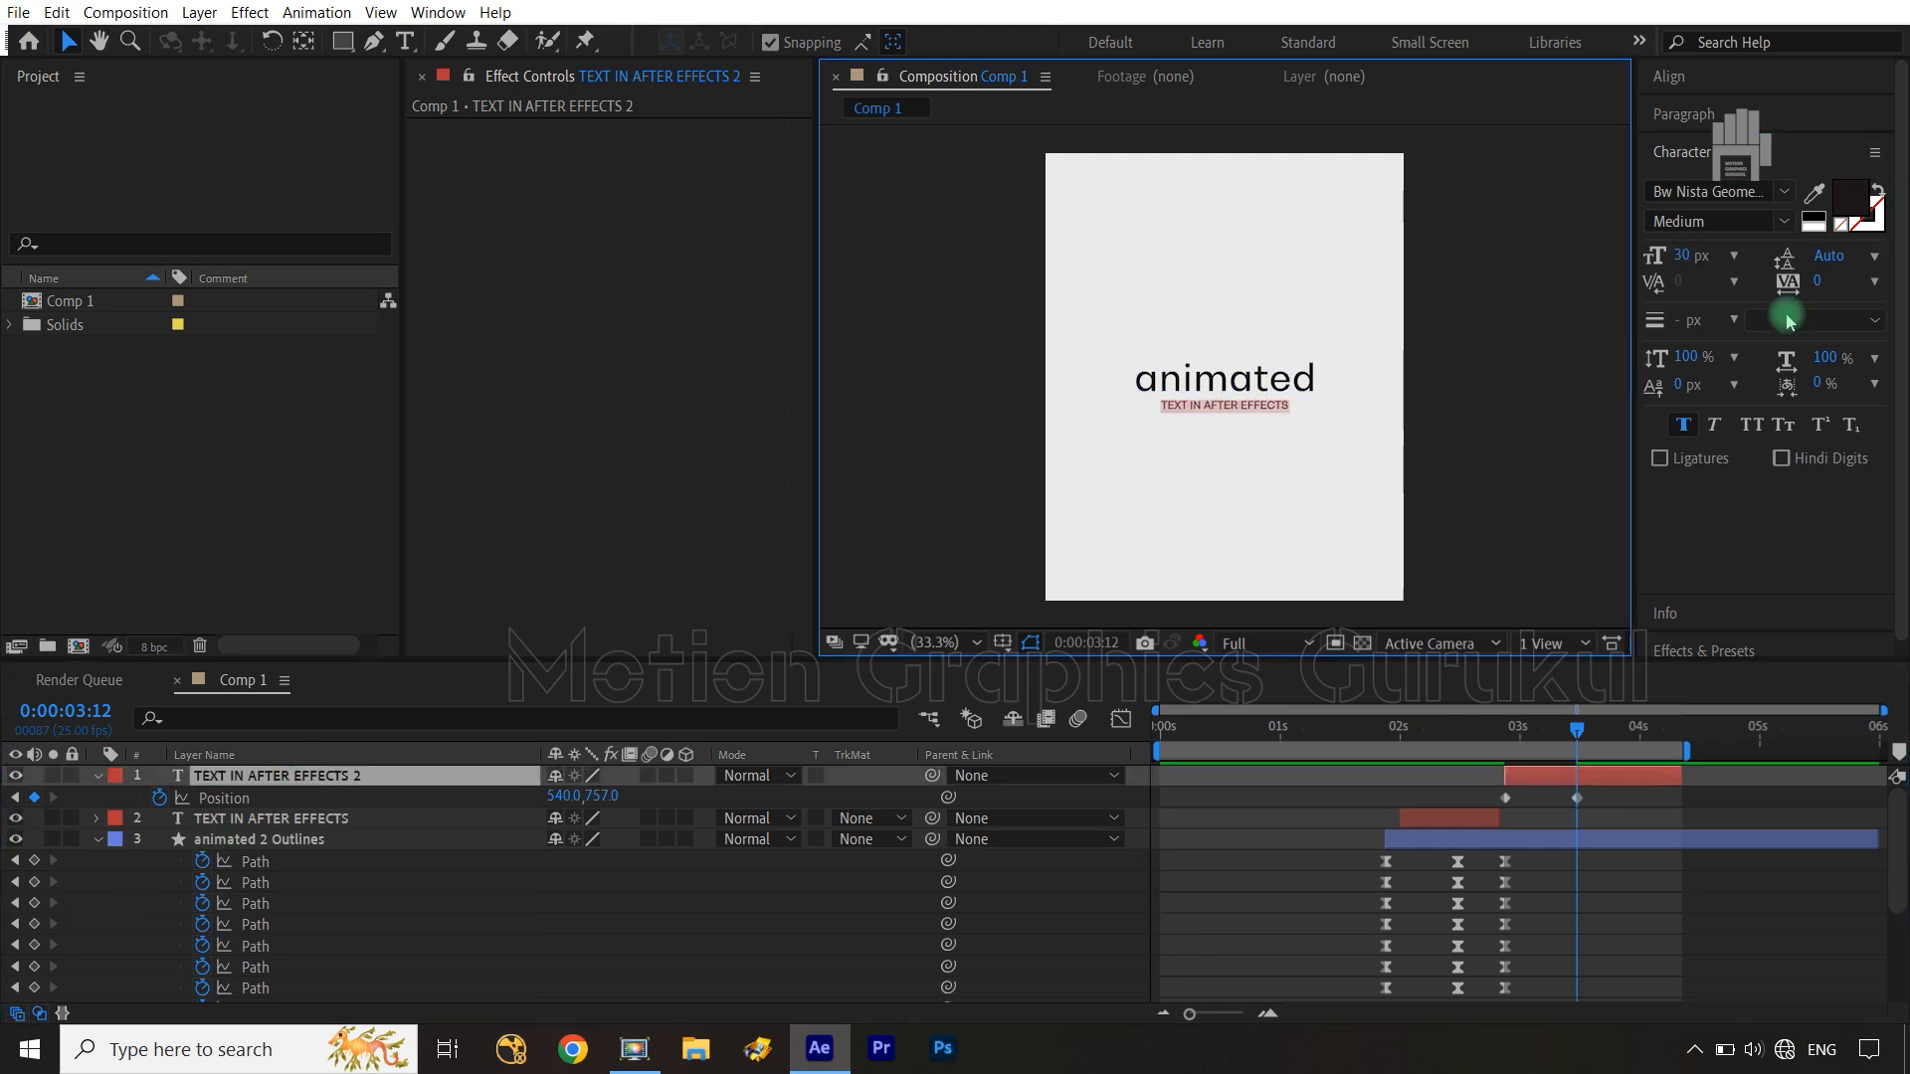
{"action": "left_click", "coordinate": [1822, 257]}
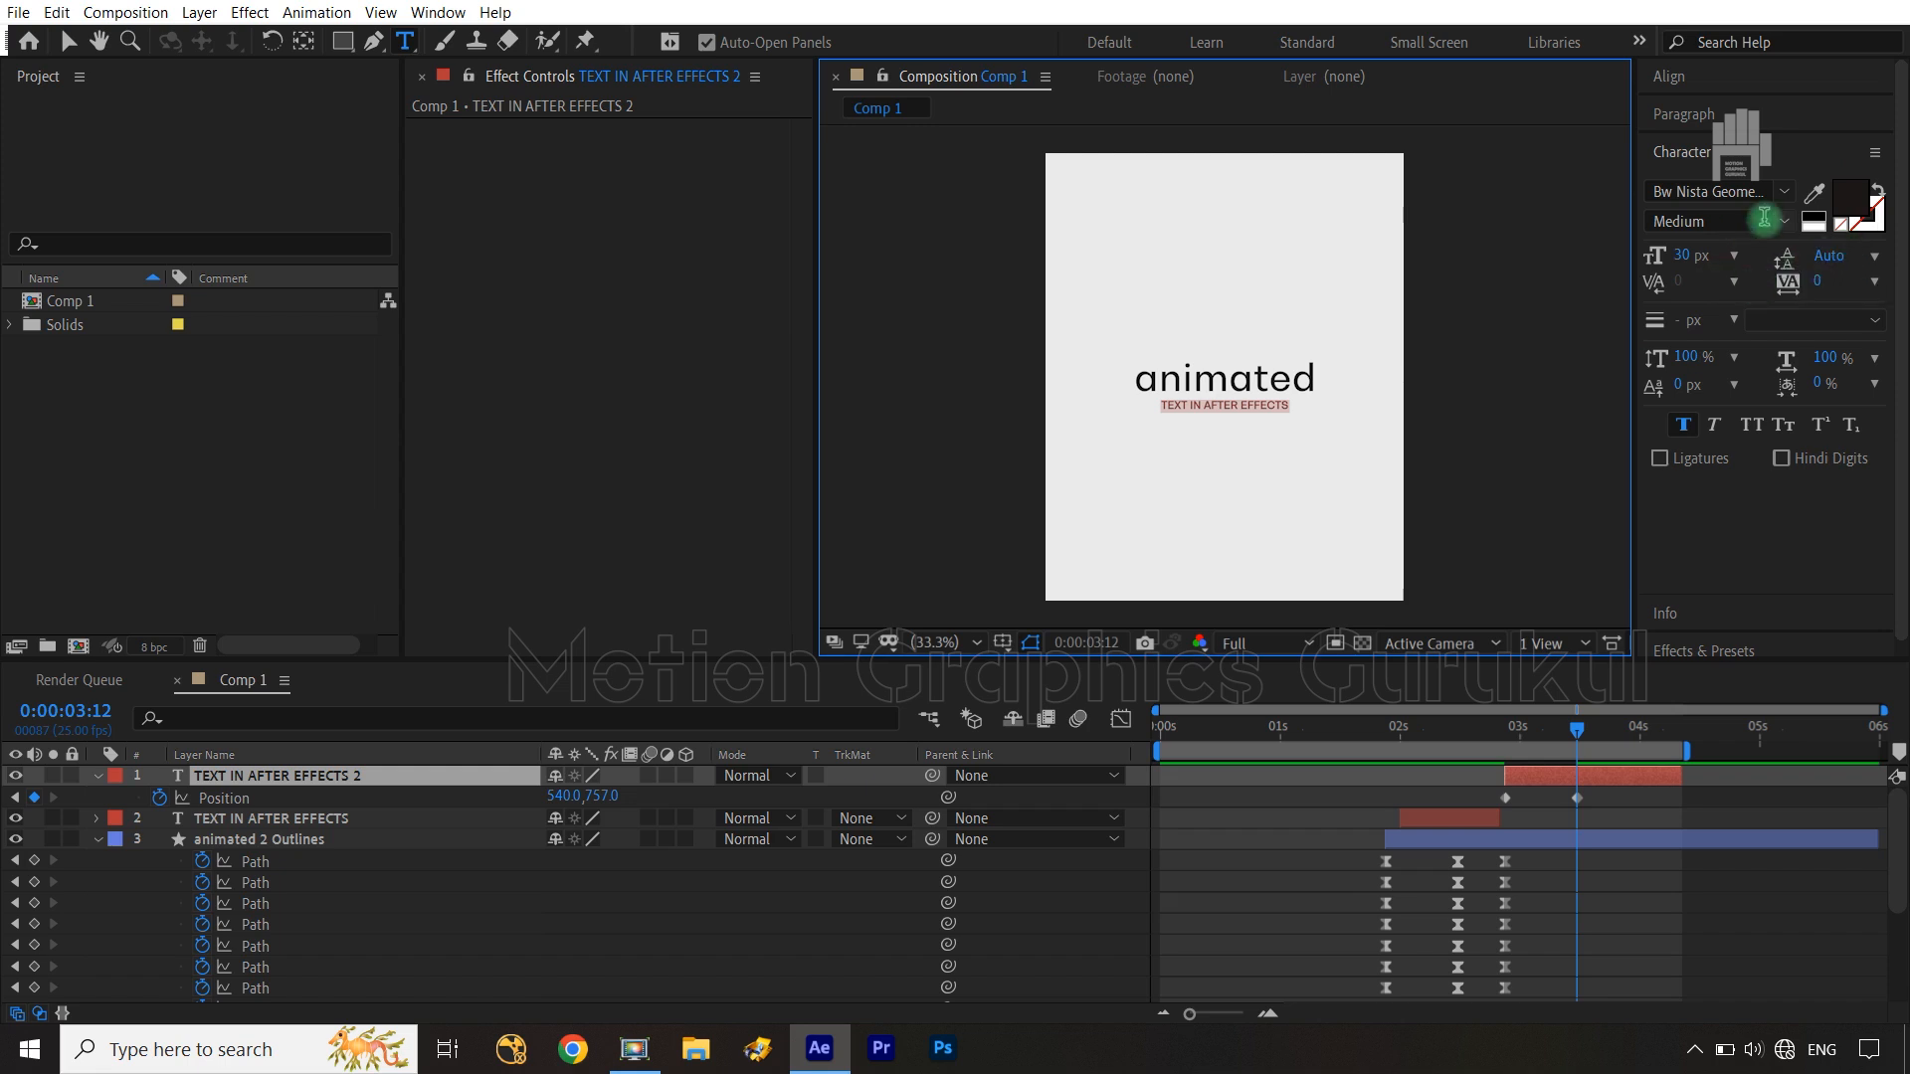
{"action": "left_click", "coordinate": [1786, 223]}
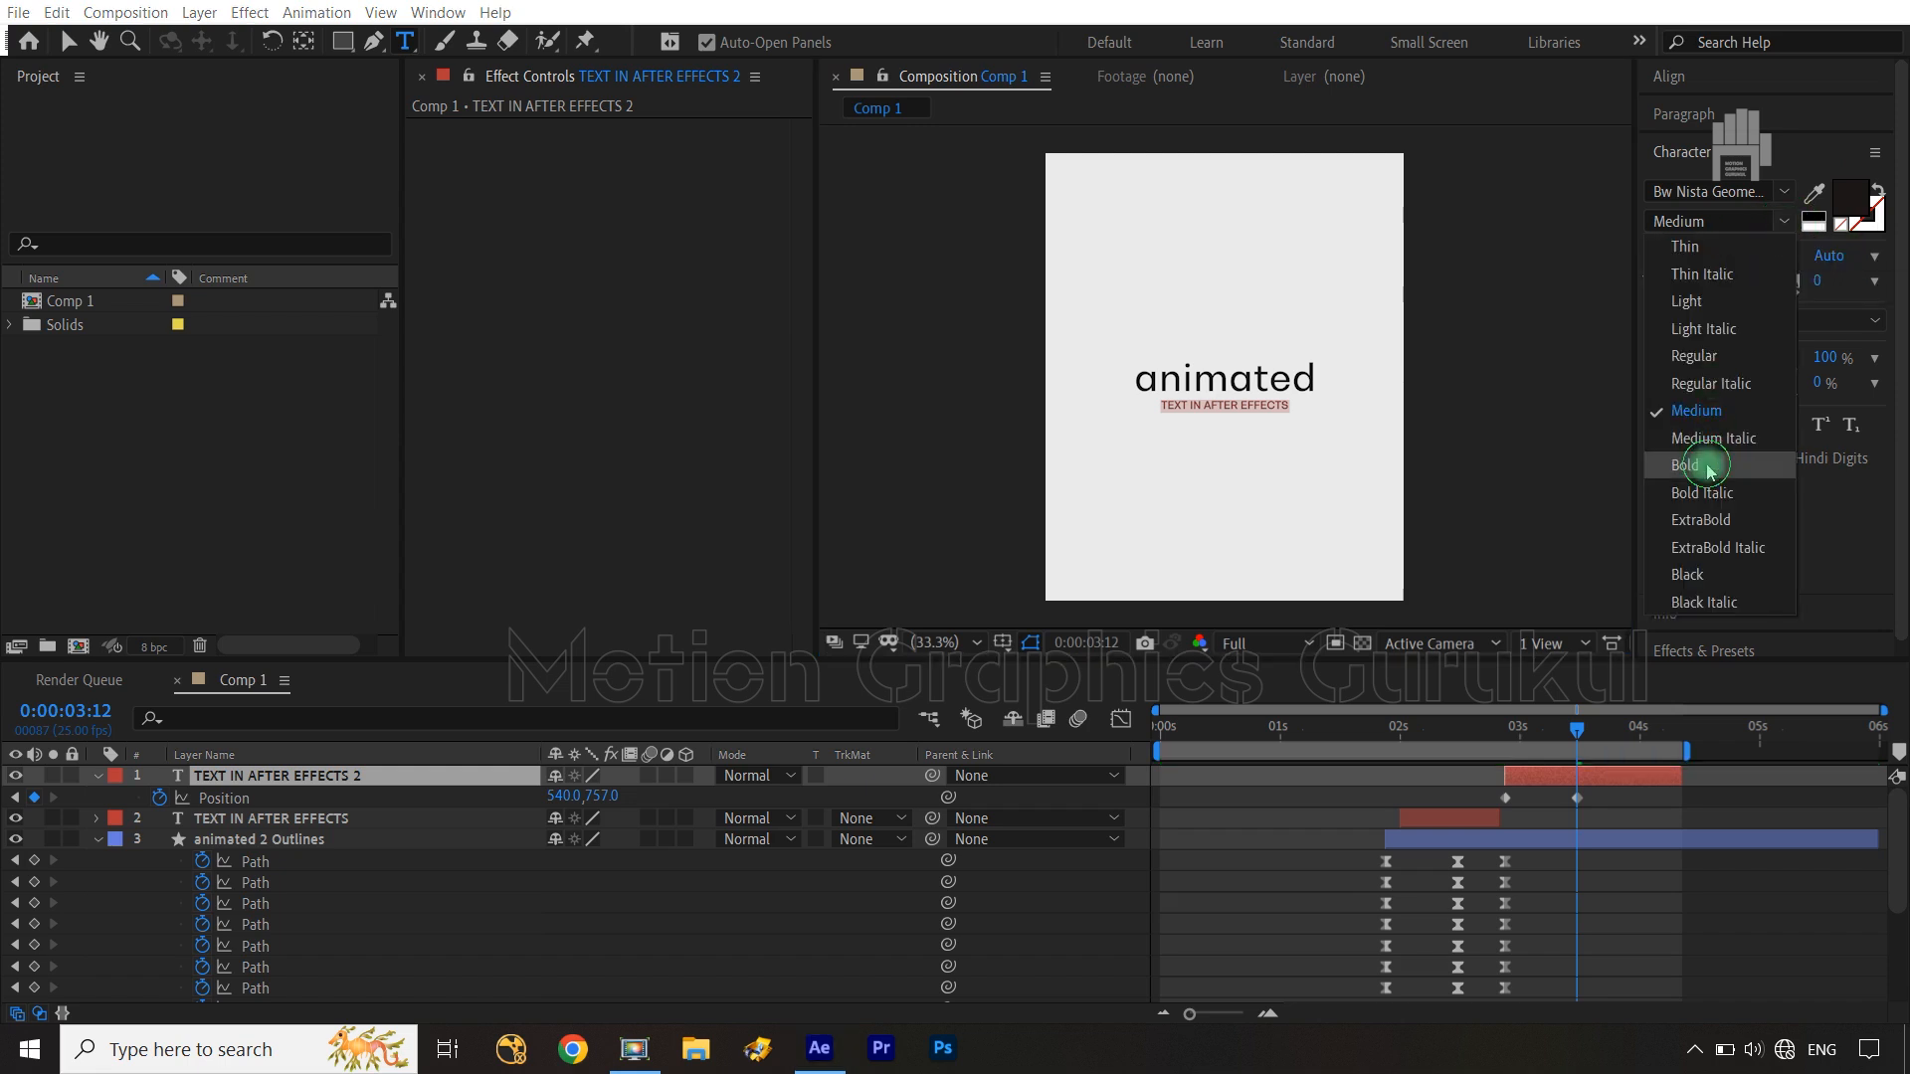
{"action": "left_click", "coordinate": [1689, 465]}
{"action": "left_click", "coordinate": [1087, 895]}
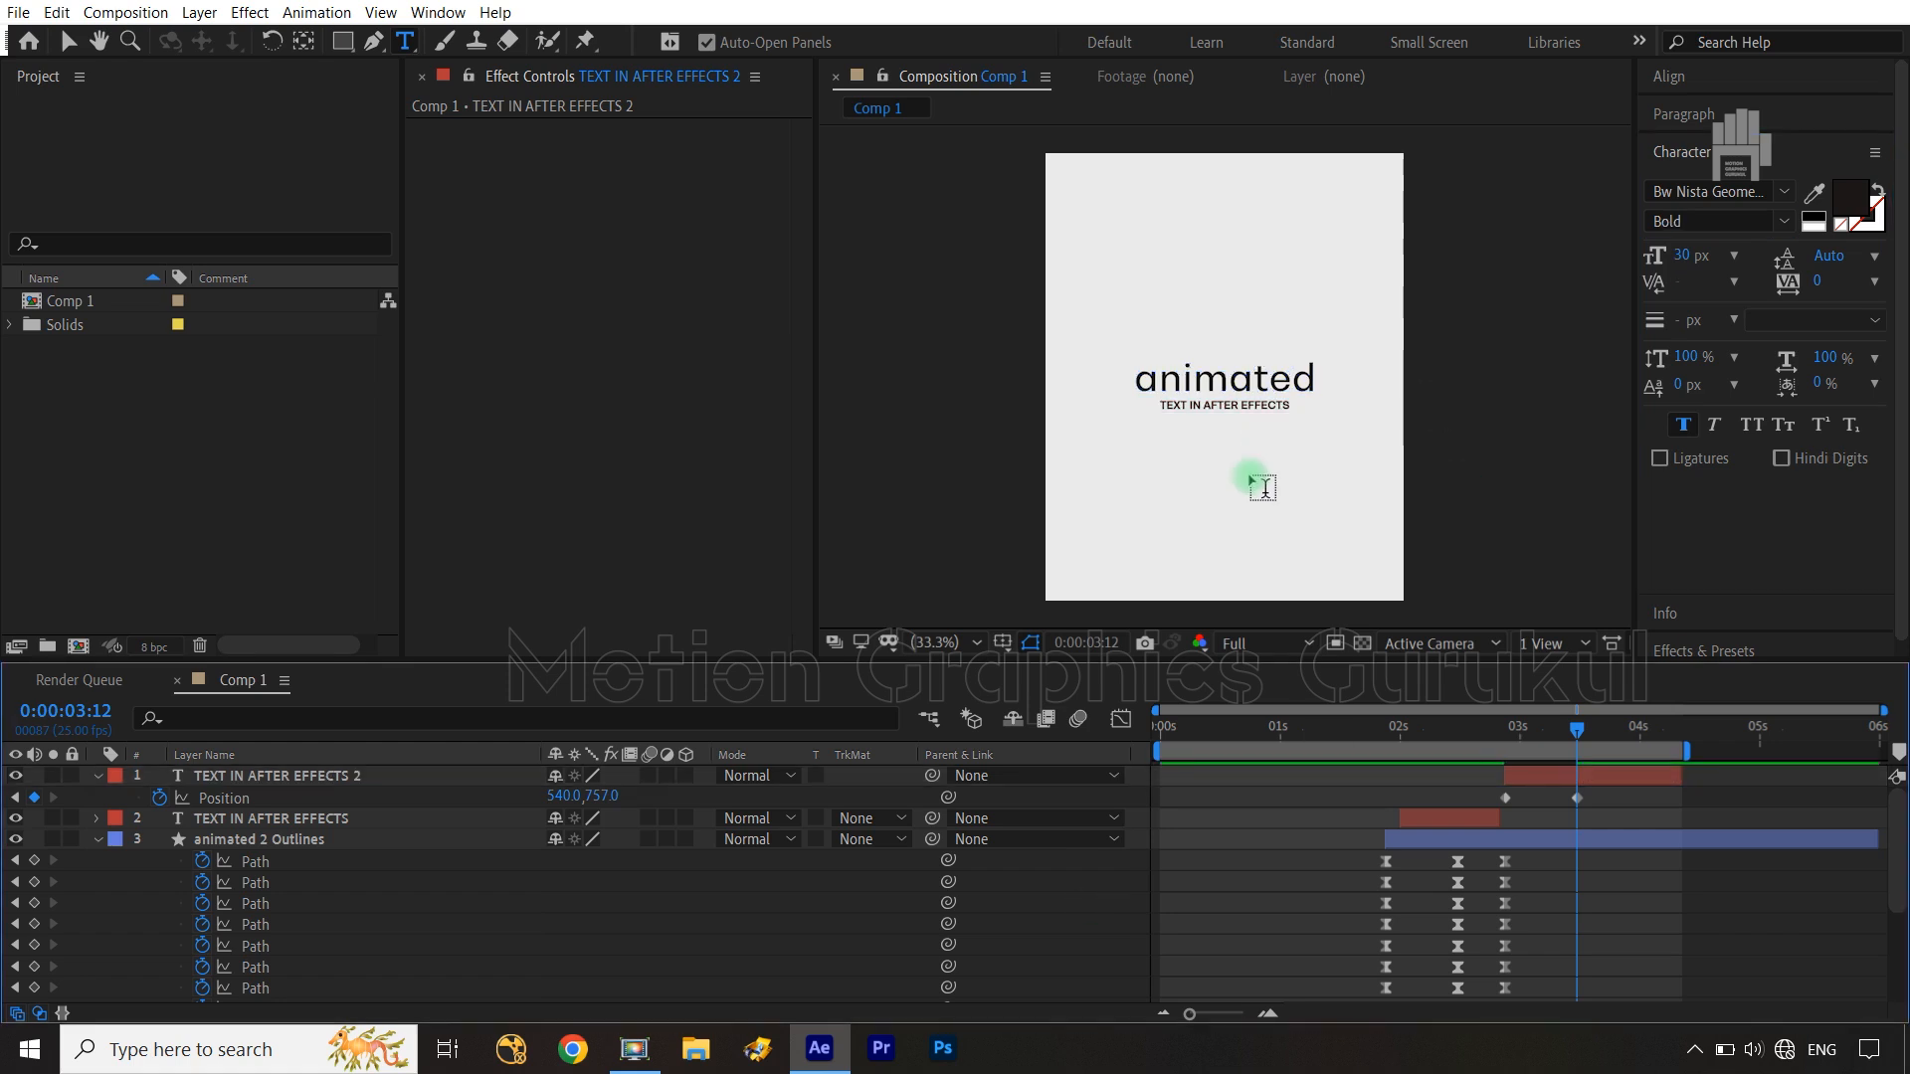
Set the bold "TEXT IN AFTER EFFECTS 2" text to a font size of 33 px
{"action": "left_click", "coordinate": [296, 780]}
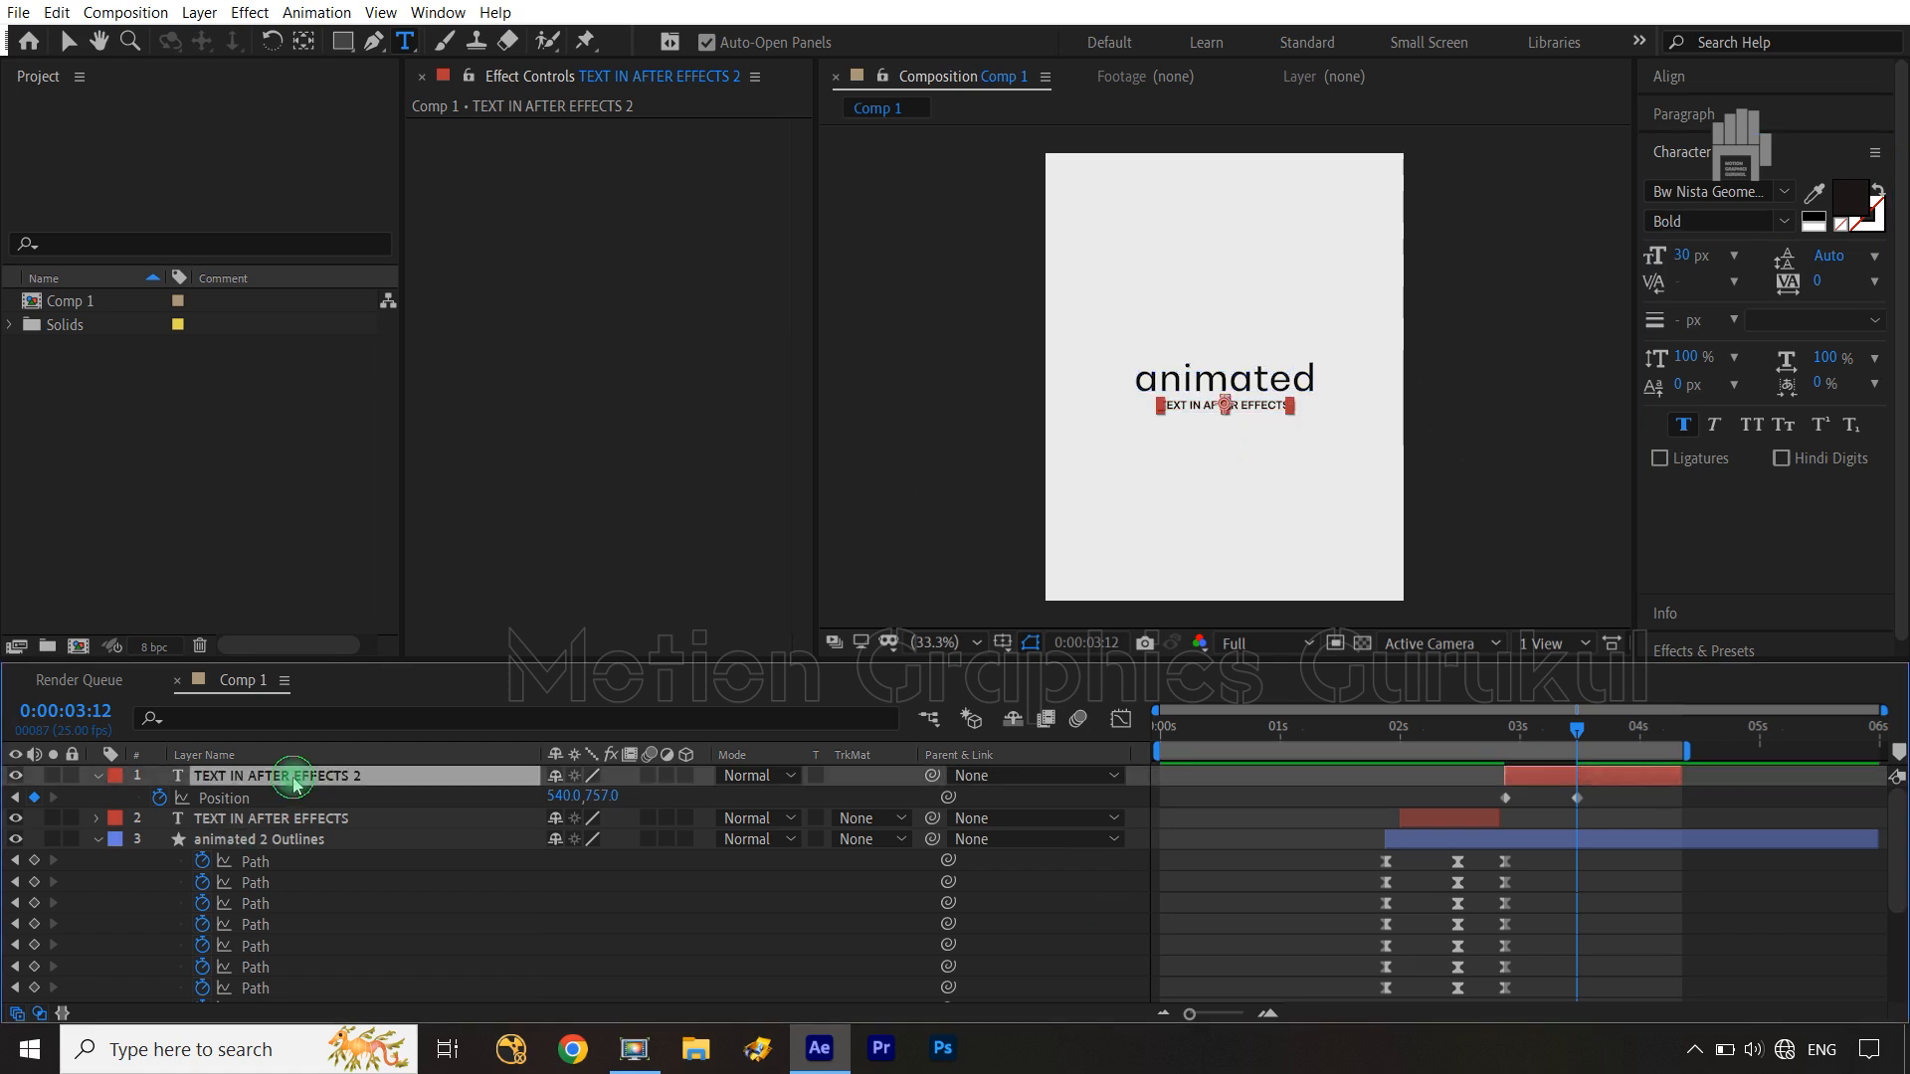
{"action": "left_click", "coordinate": [1689, 255]}
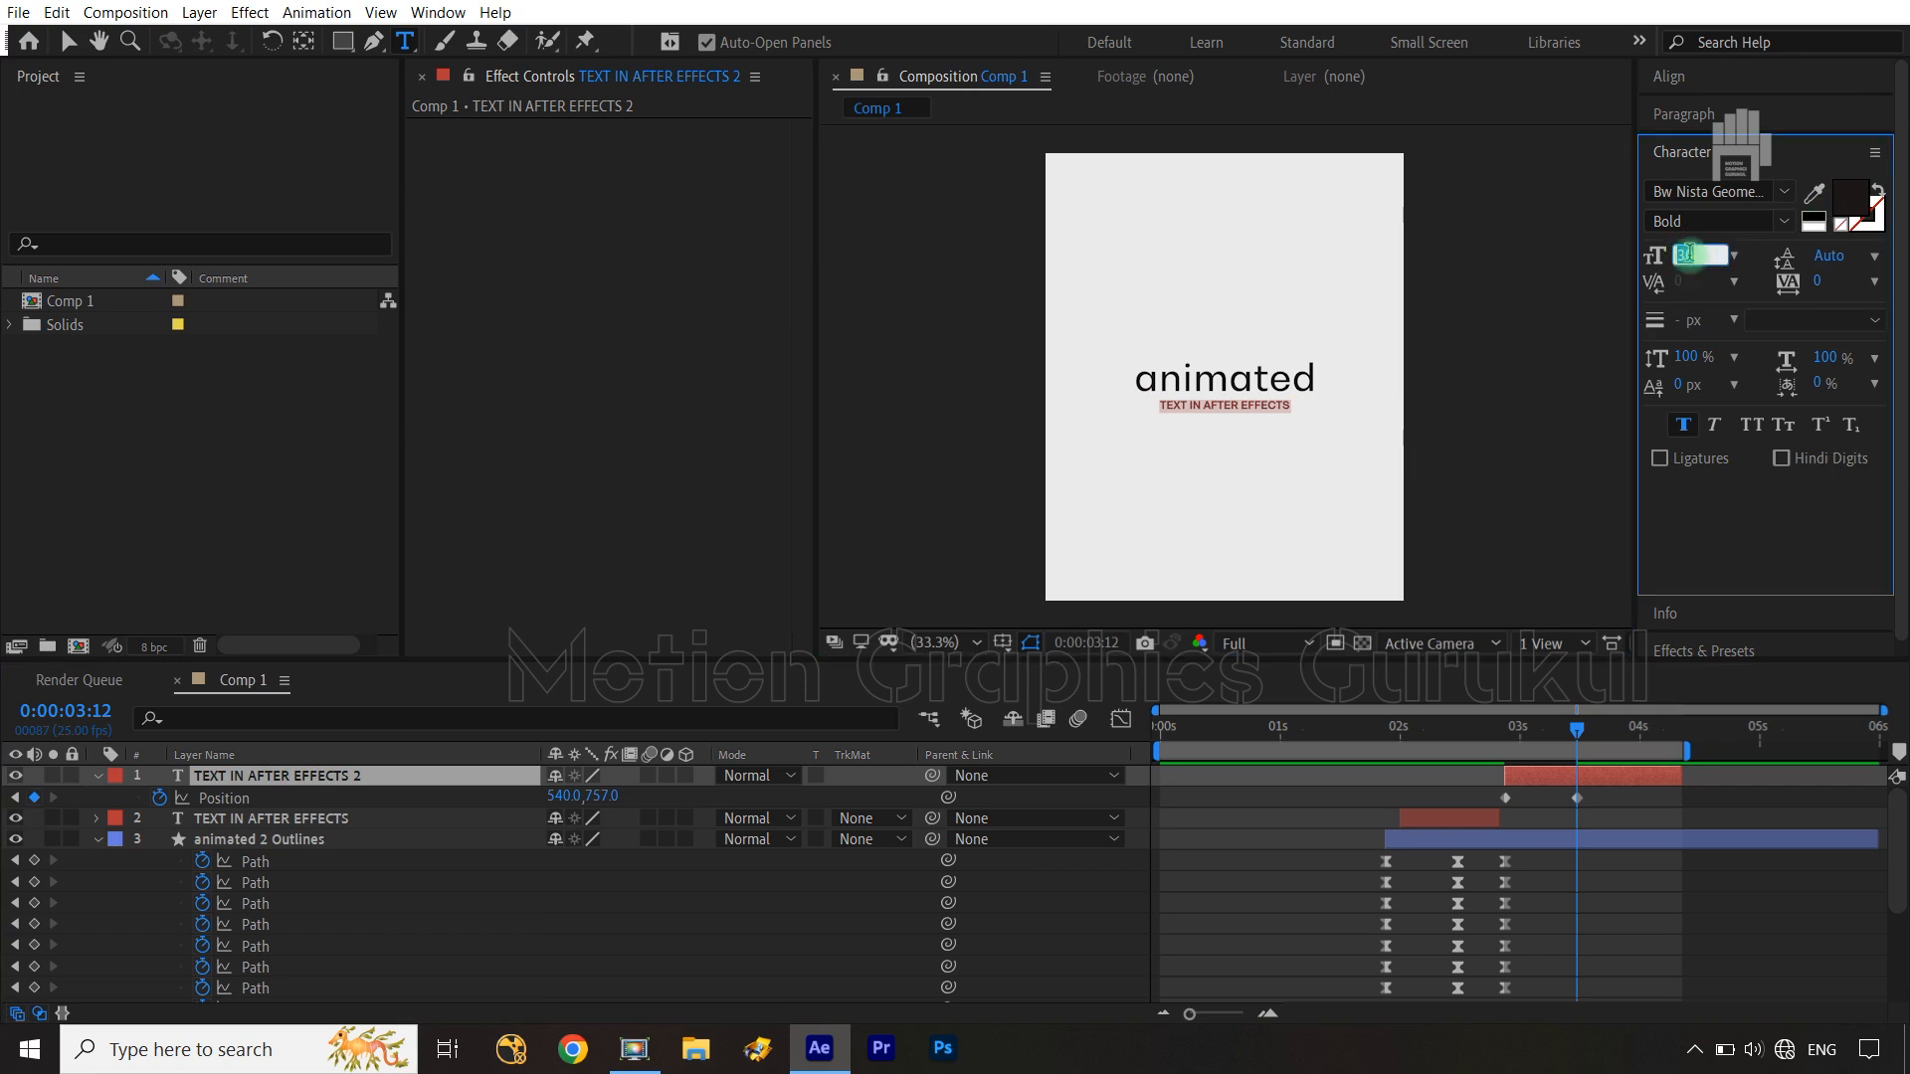
{"action": "type", "text": "33"}
{"action": "left_click", "coordinate": [1054, 890]}
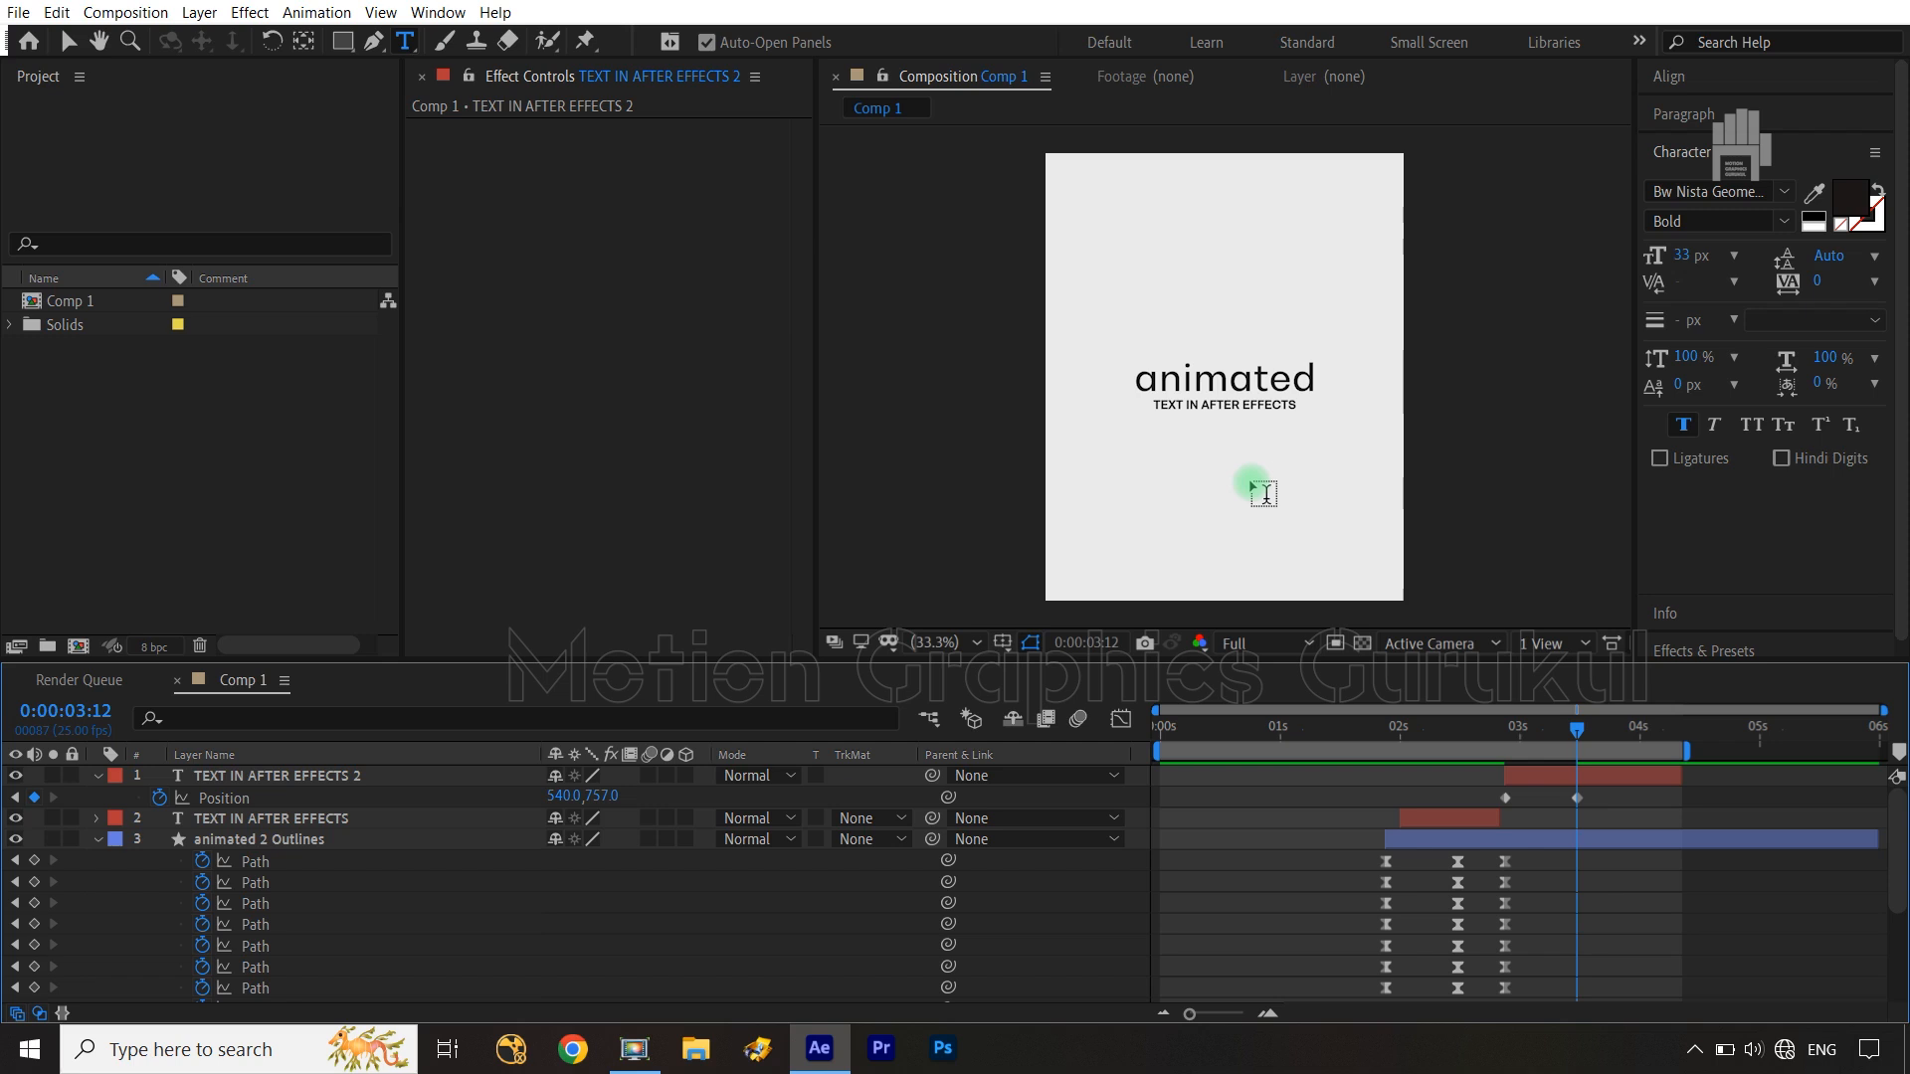
Apply Easy Ease to both Position keyframes of the duplicated text and shape its speed graph to peak at the start and taper off
{"action": "key", "text": "v"}
{"action": "left_click_drag", "start_coordinate": [1613, 796], "coordinate": [1493, 802]}
{"action": "key", "text": "F9"}
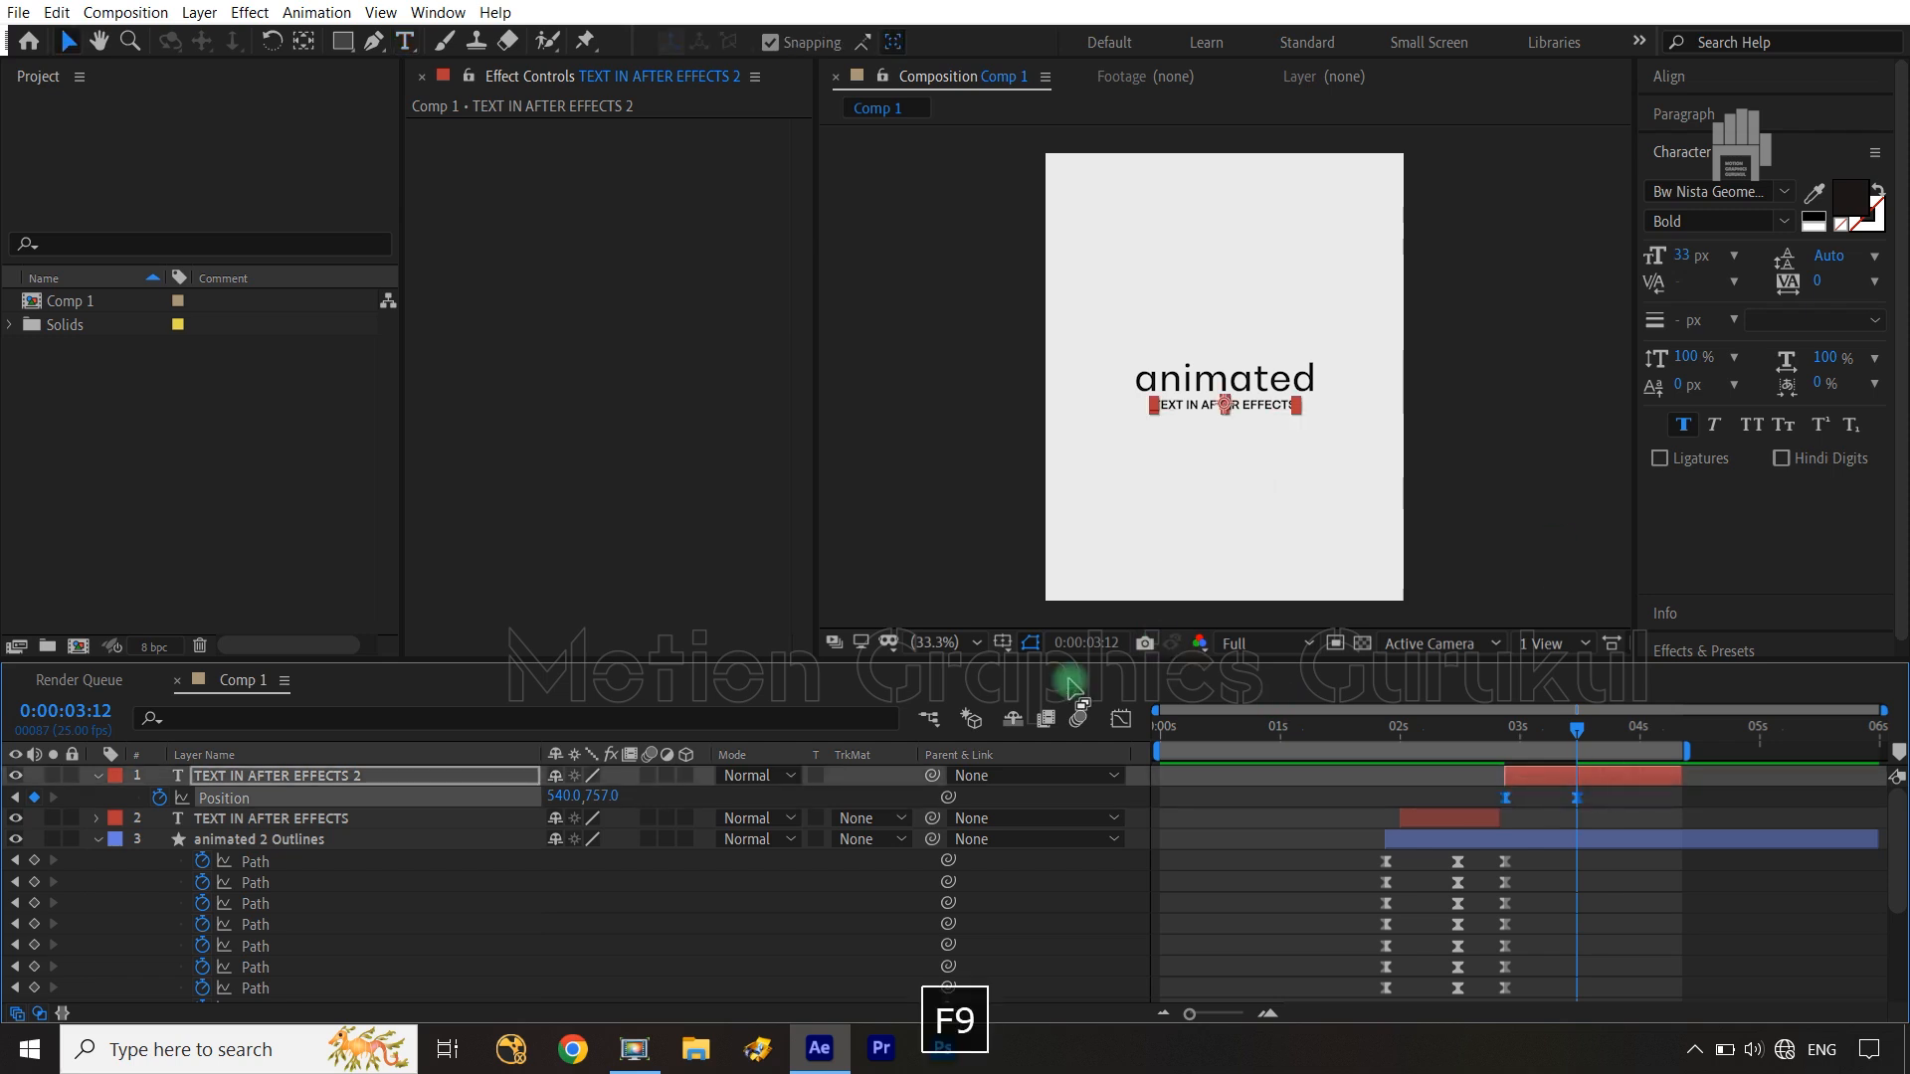
{"action": "left_click", "coordinate": [1121, 718]}
{"action": "left_click_drag", "start_coordinate": [1643, 935], "coordinate": [1509, 903]}
{"action": "left_click", "coordinate": [1507, 950]}
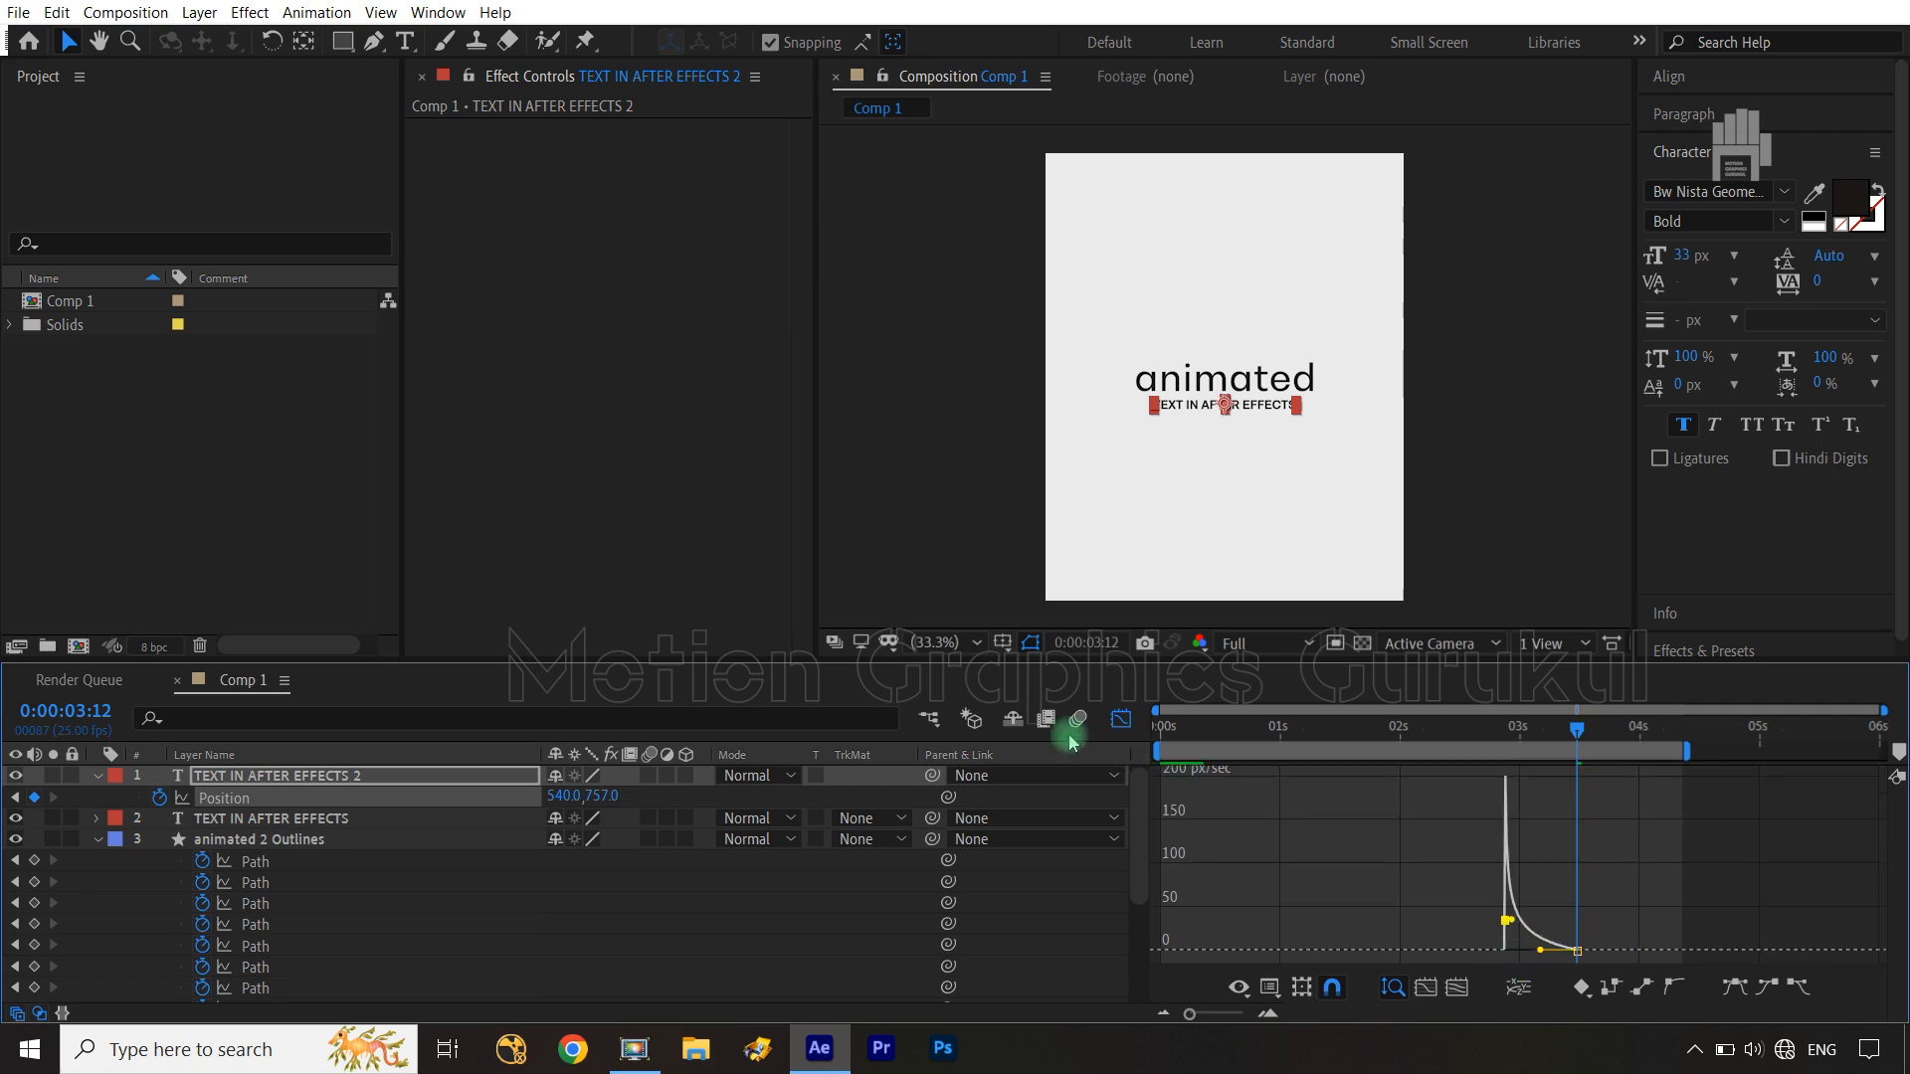
{"action": "left_click", "coordinate": [1121, 719]}
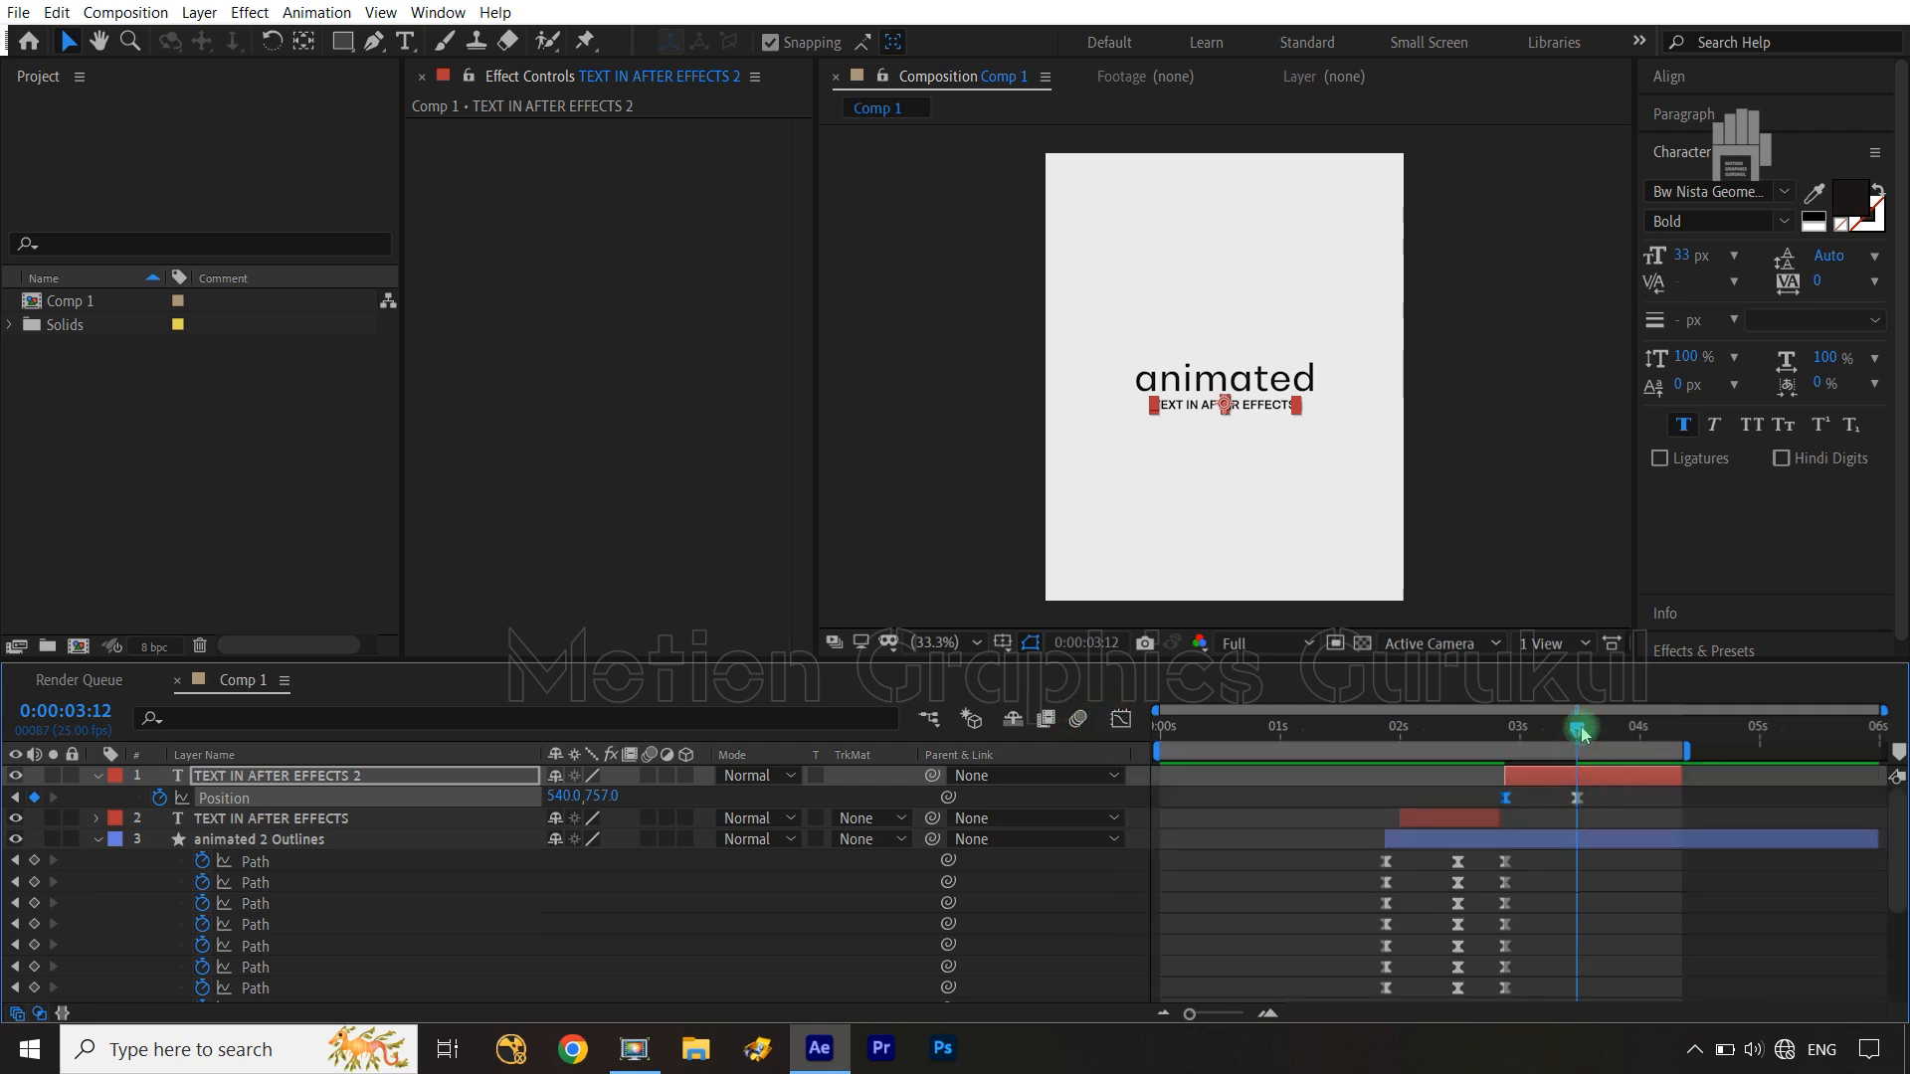
Return the playhead to 0:00:00:00 to preview the animation from the start
{"action": "left_click_drag", "start_coordinate": [1582, 733], "coordinate": [1094, 731]}
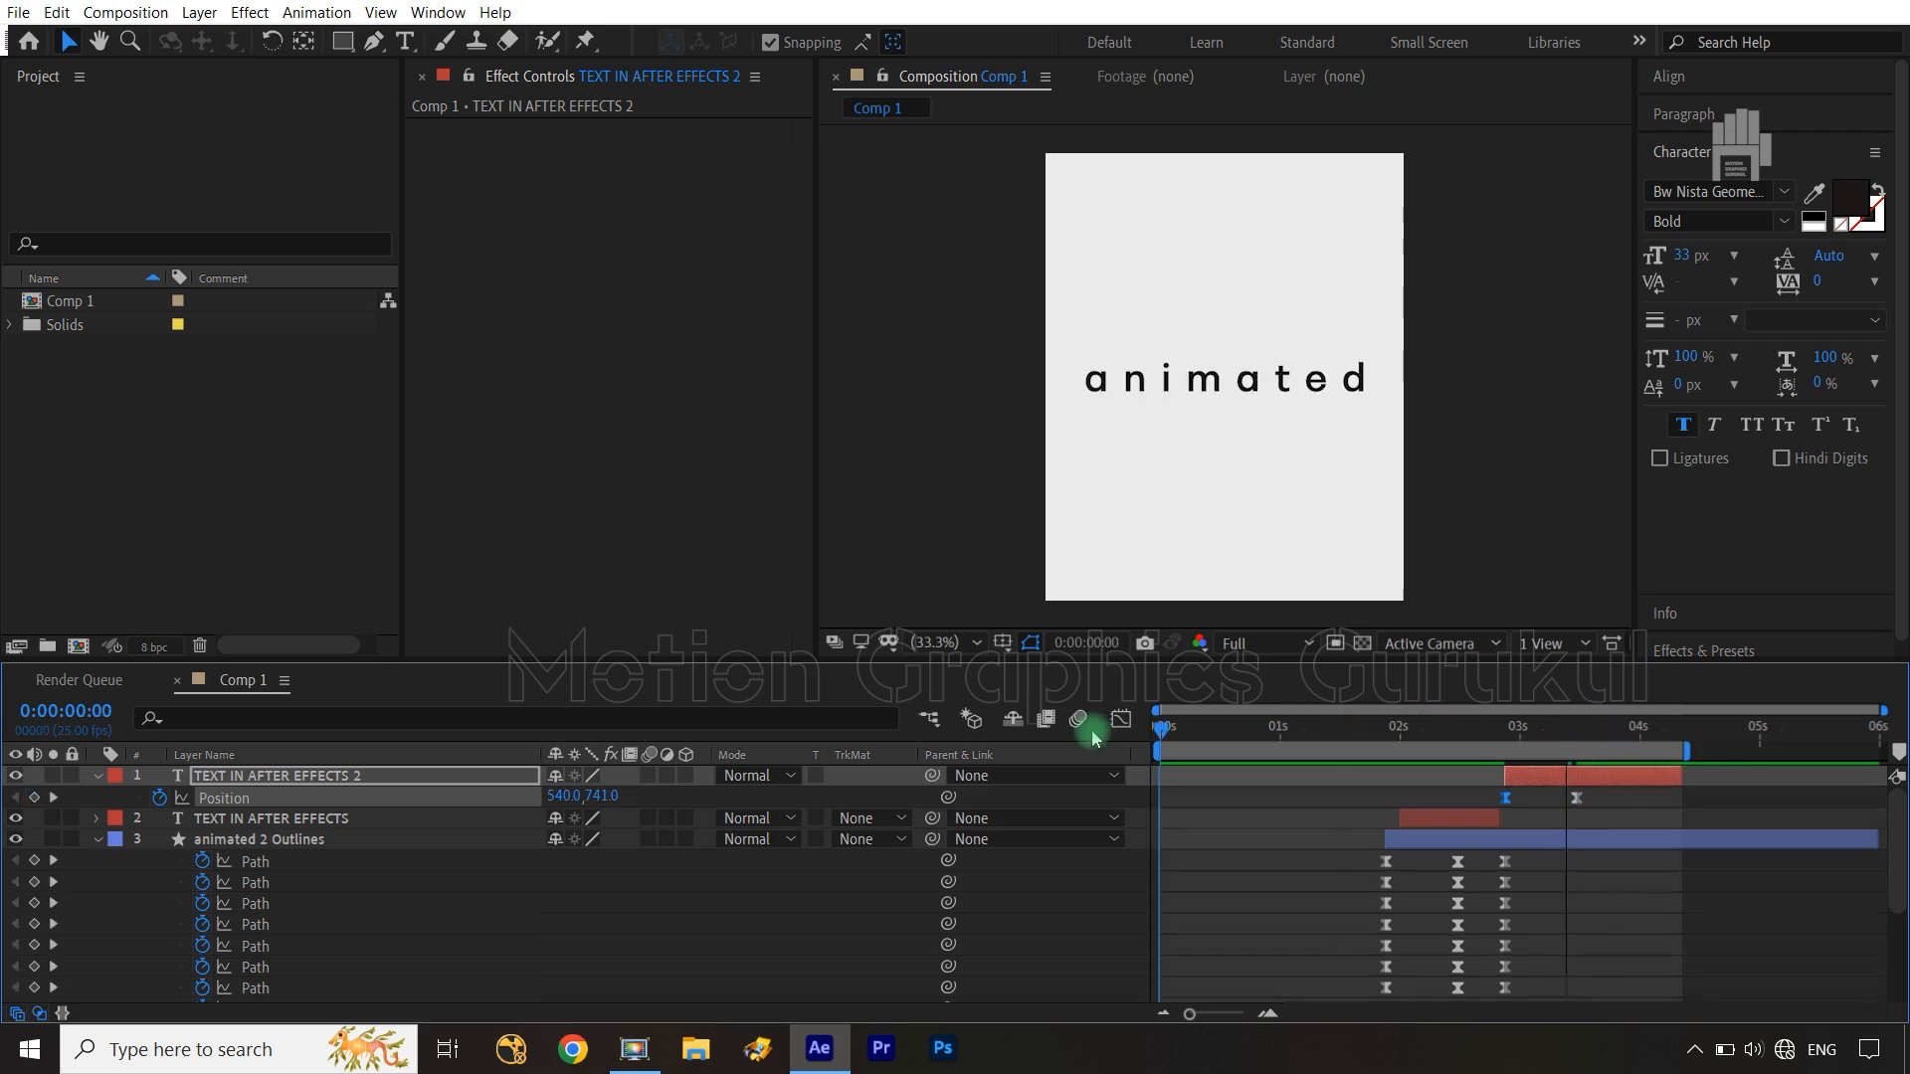